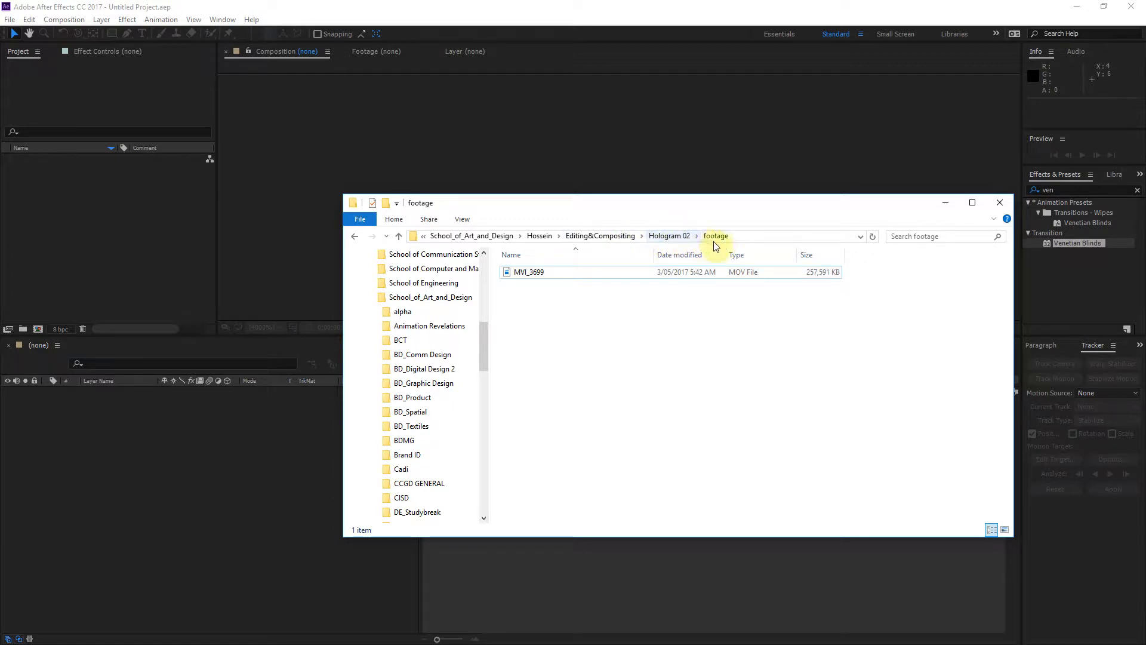
- Import the MVI_3699 video from the footage folder into the project and rename it "hologram footage"
left_click_drag(531, 278, 36, 227)
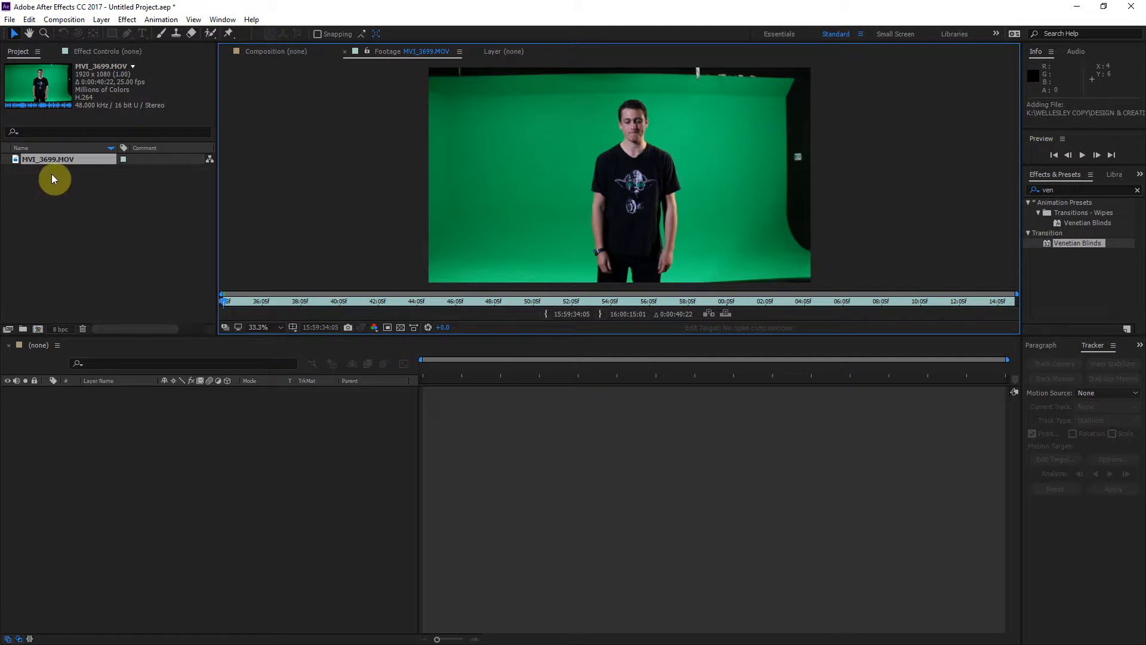
left_click(51, 156)
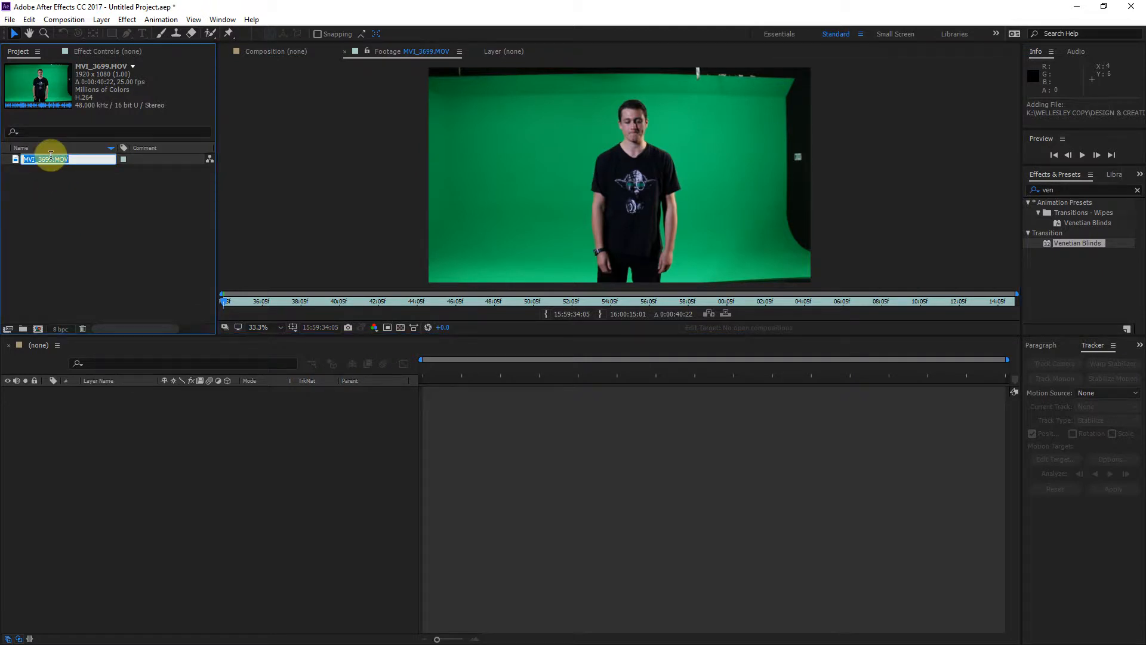
type("hologram footage")
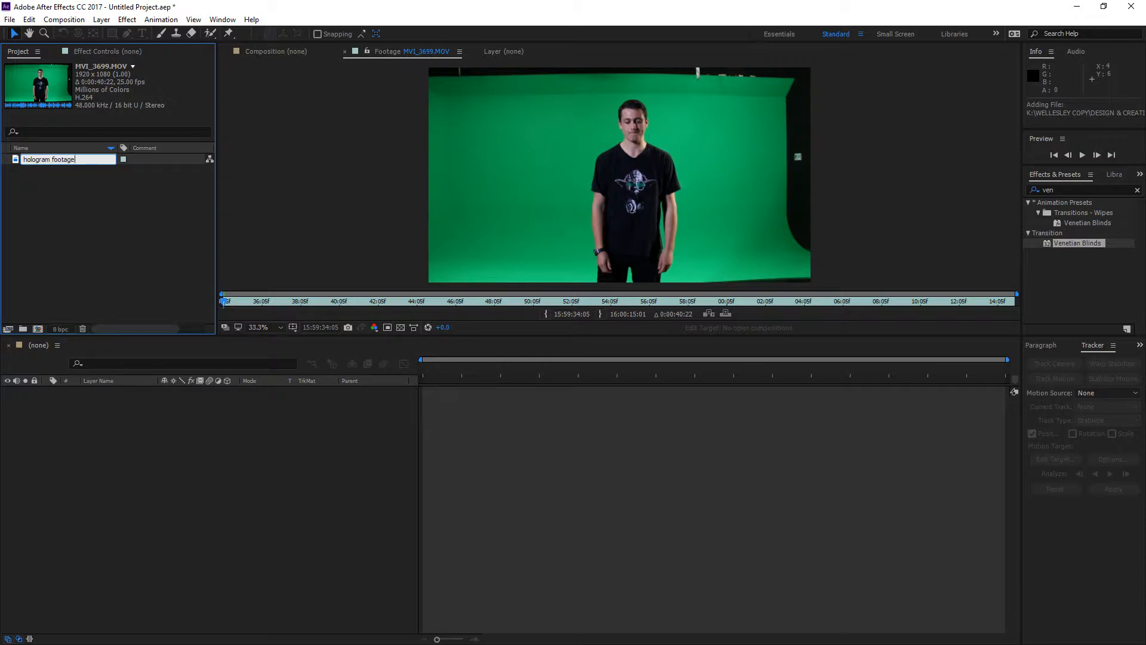
key("Return")
- Create a new composition from the hologram footage clip
left_click(51, 156)
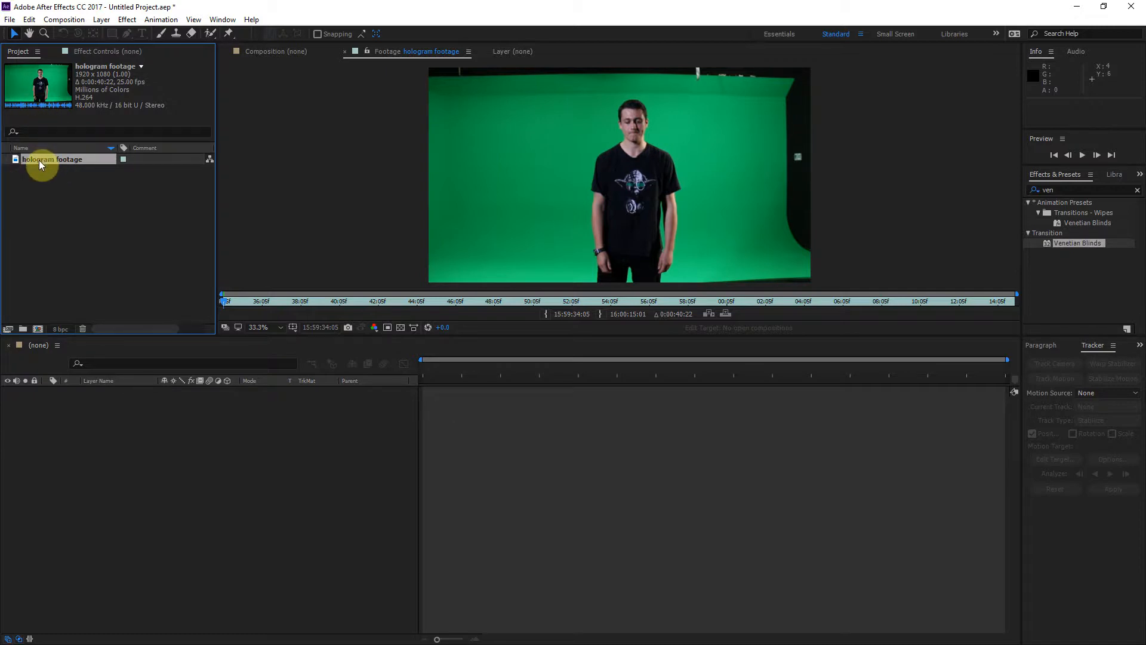
left_click_drag(38, 160, 39, 326)
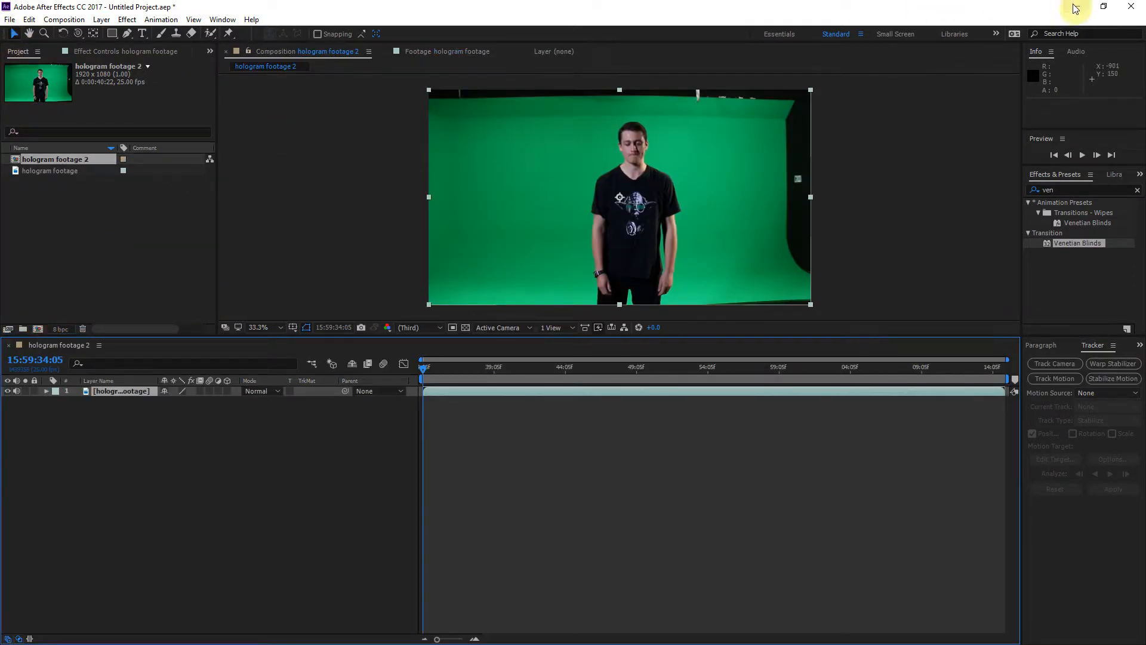
- Restore the After Effects window from full screen and resize it to nearly fill the desktop
left_click(1104, 6)
left_click_drag(897, 69, 802, 19)
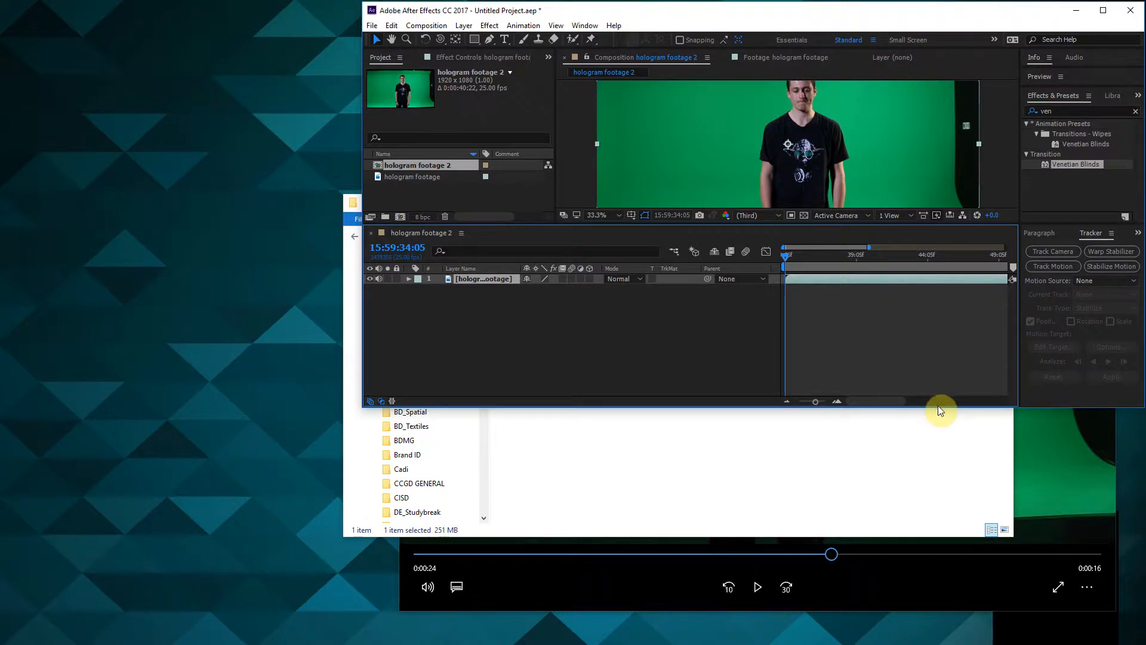
left_click_drag(936, 408, 944, 643)
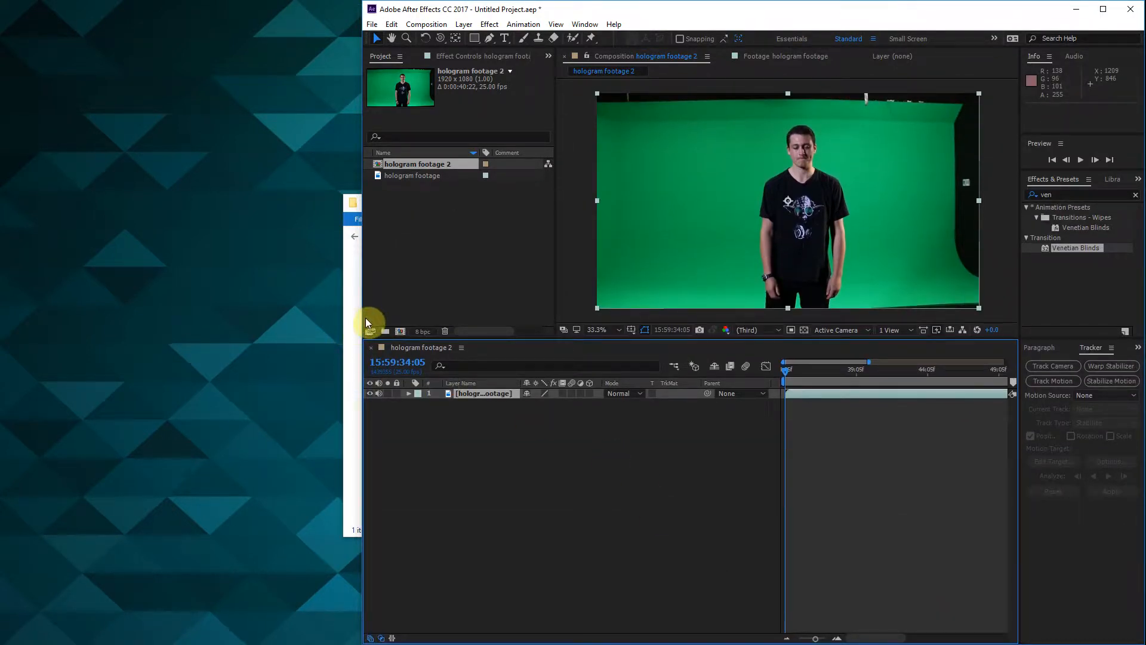
left_click_drag(365, 318, 13, 306)
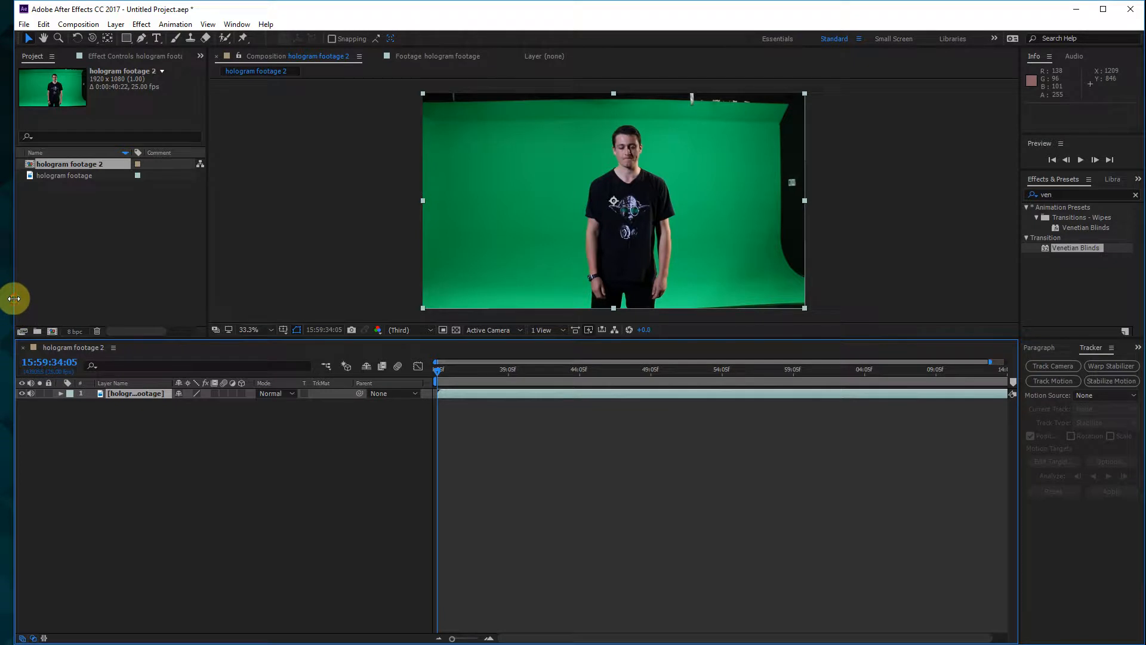
- Rename the new composition "hologram comp"
left_click(88, 167)
key("Return")
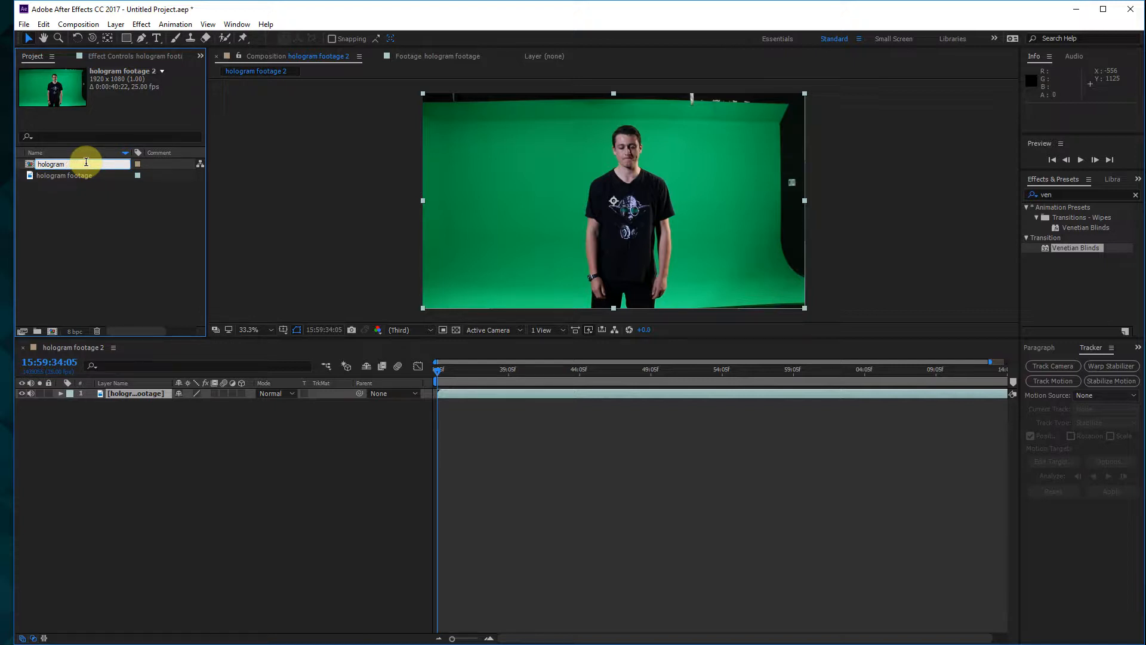
key("Return")
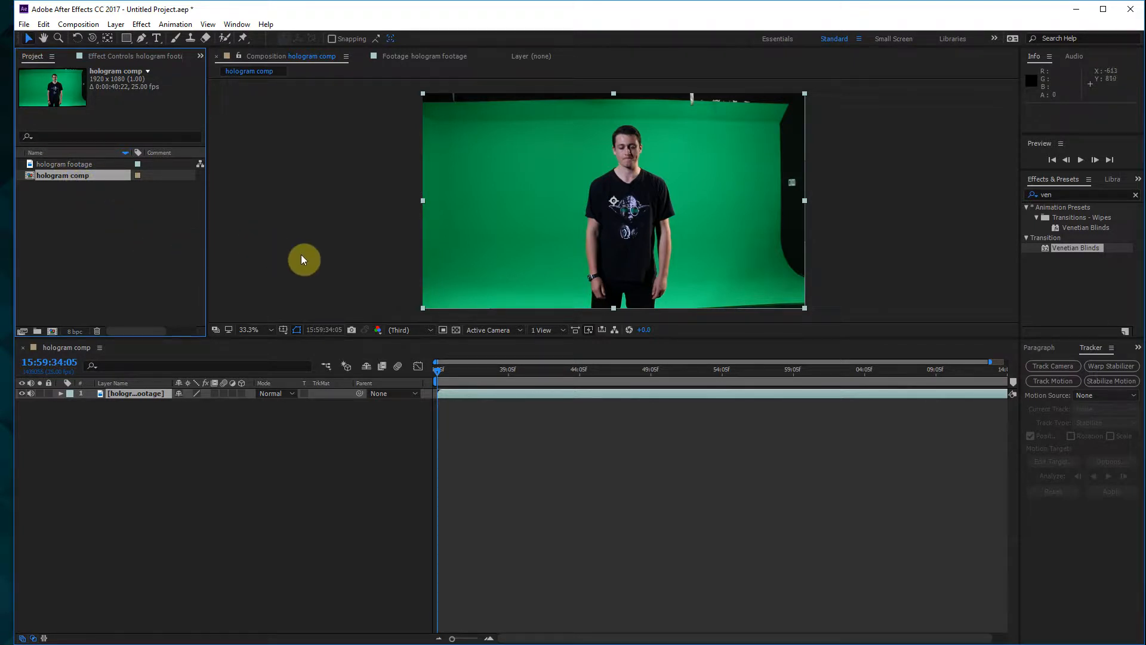
- Set the work area from 15:59:59:18 to 16:00:09:03 and trim the composition to it
left_click_drag(679, 371, 782, 375)
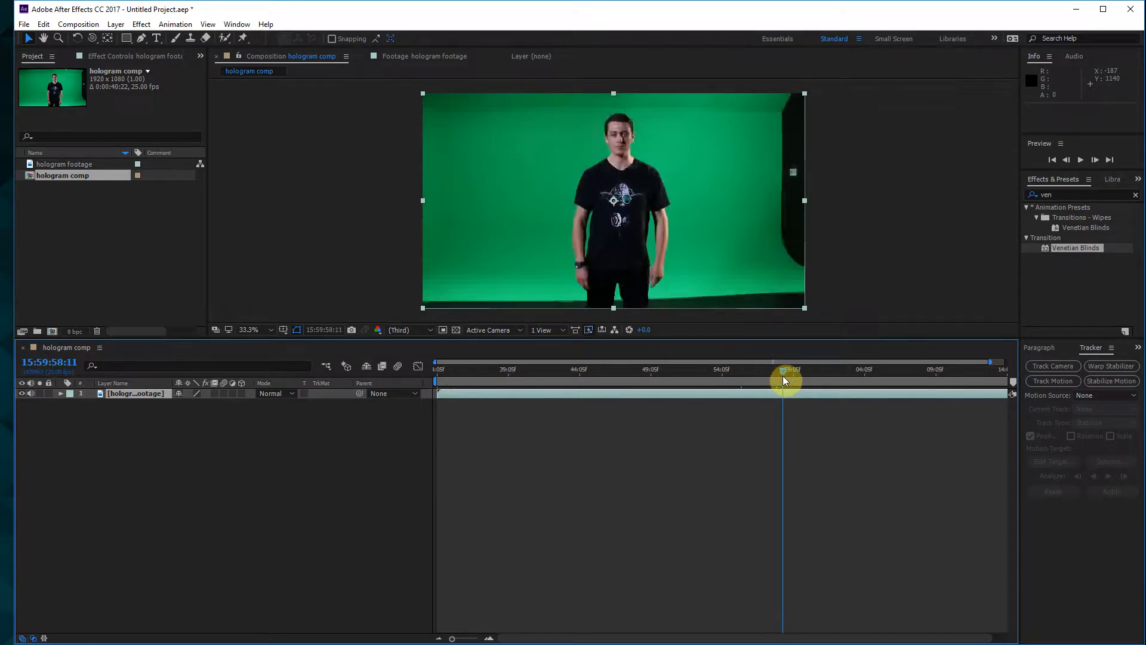
key("b")
left_click_drag(789, 371, 829, 374)
key("b")
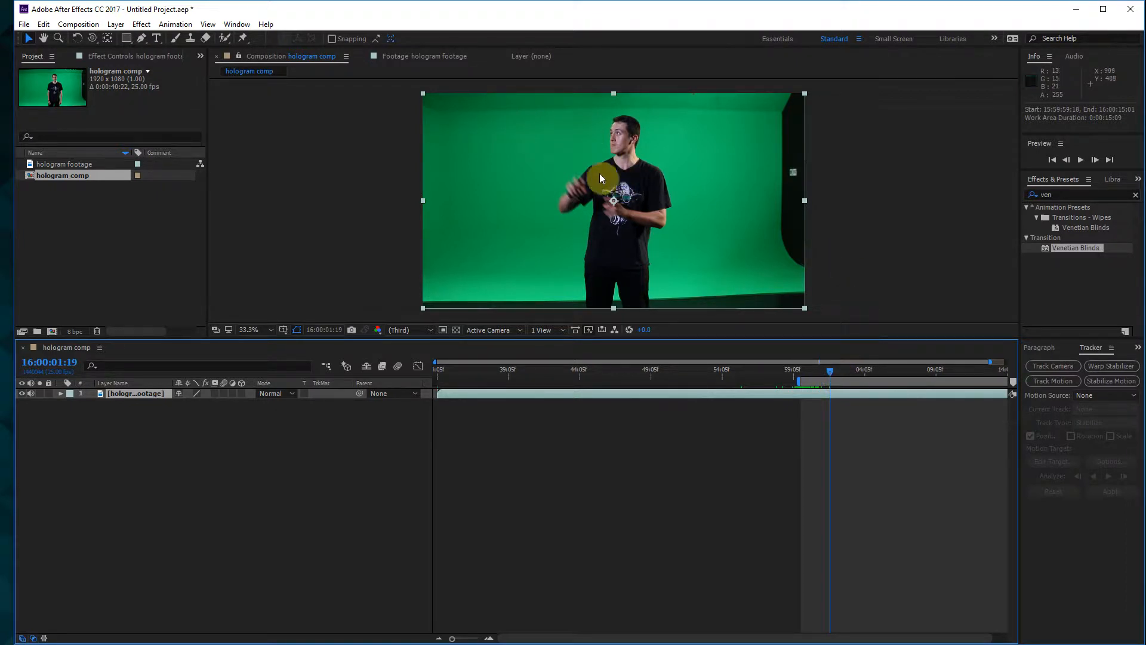
left_click_drag(833, 371, 938, 374)
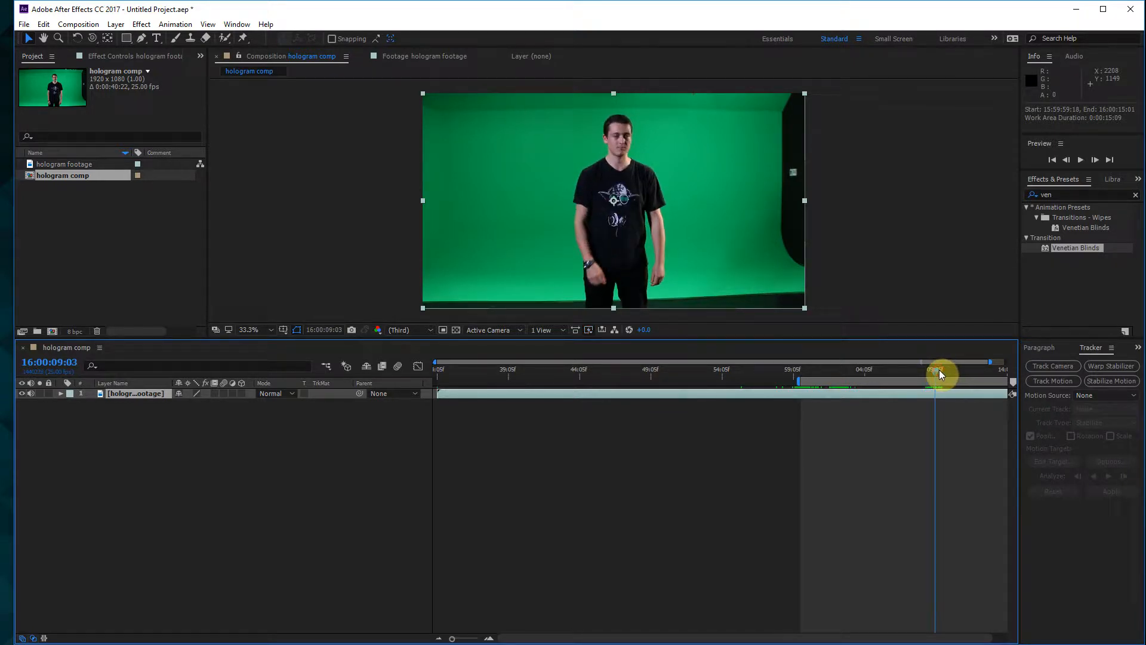
key("n")
right_click(898, 385)
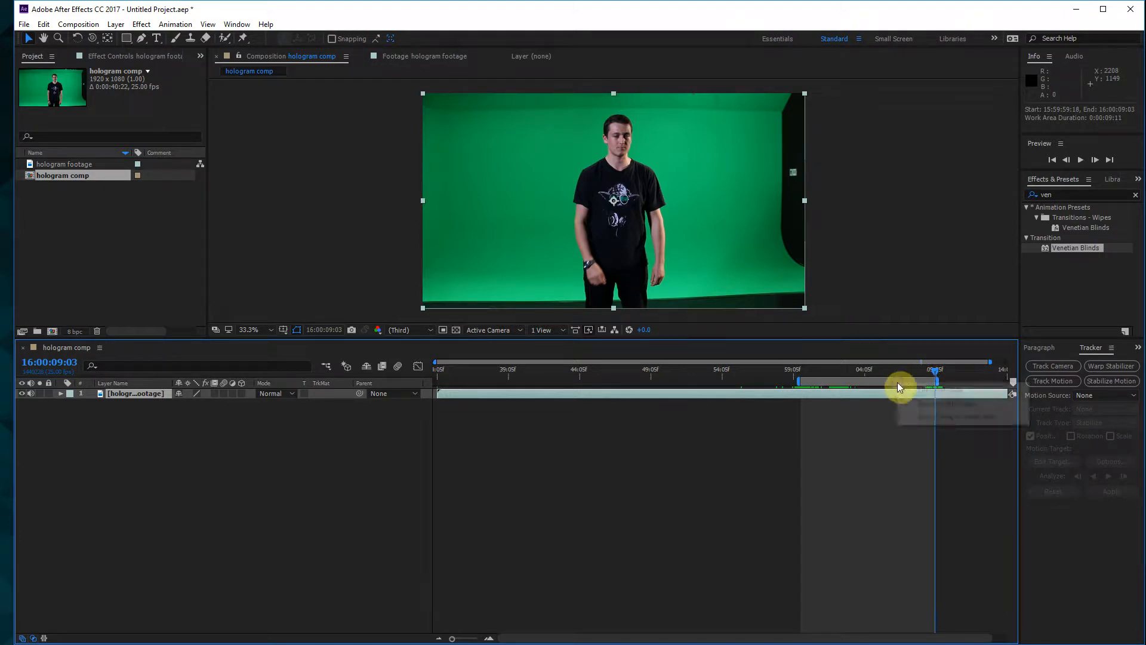
left_click(933, 417)
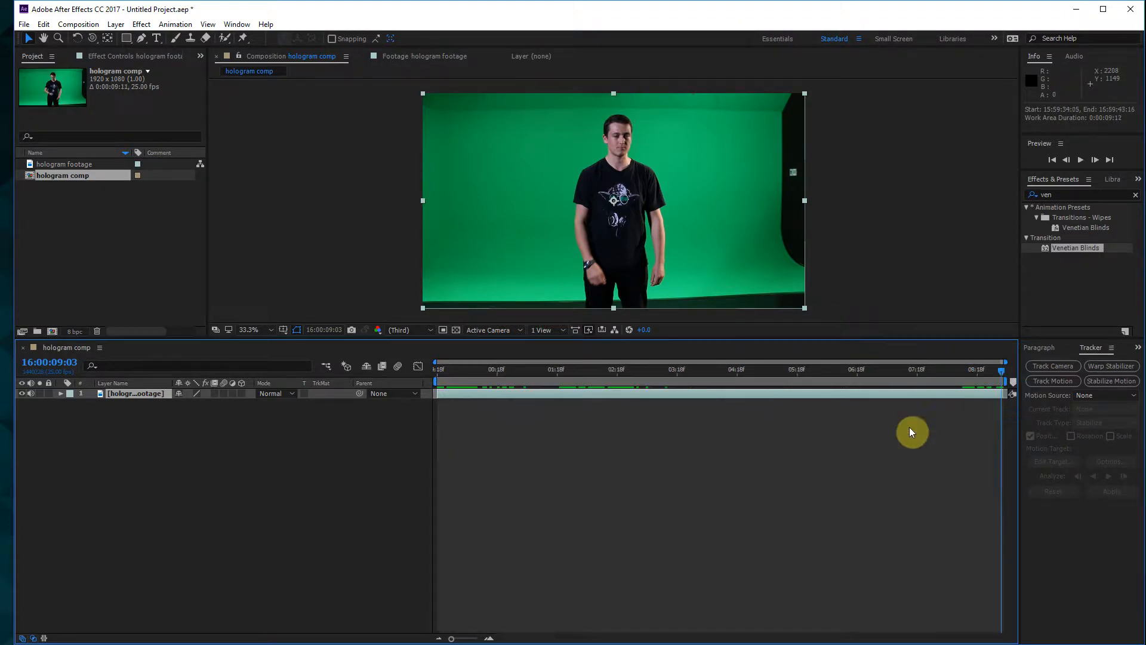
- Examine the lower edge of the green screen around the man's legs at the first frame, and fit the composition view
left_click_drag(480, 367, 321, 367)
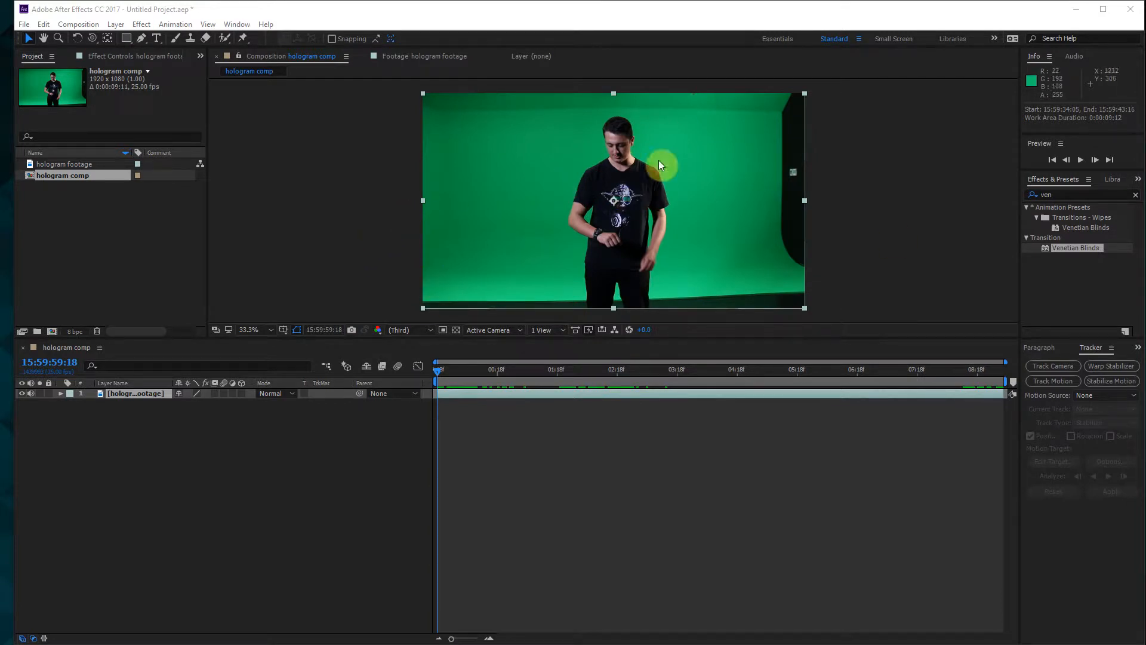
left_click(872, 161)
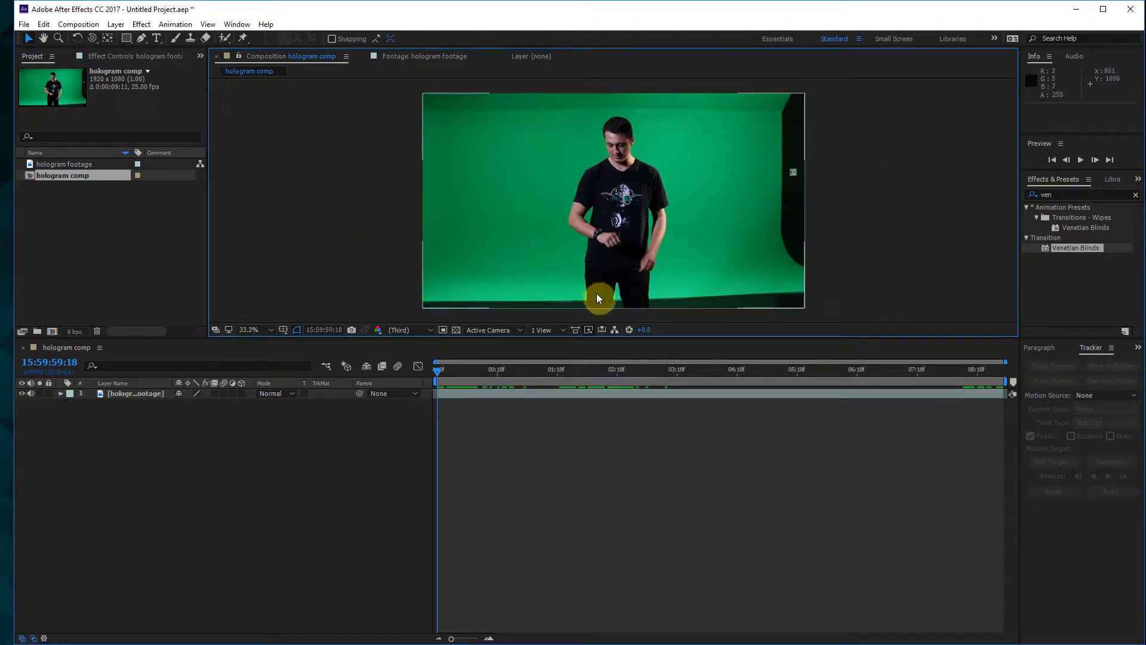
scroll(648, 306, "up", 1)
scroll(648, 307, "up", 2)
scroll(650, 309, "down", 1)
left_click_drag(650, 309, 660, 231)
key("grave")
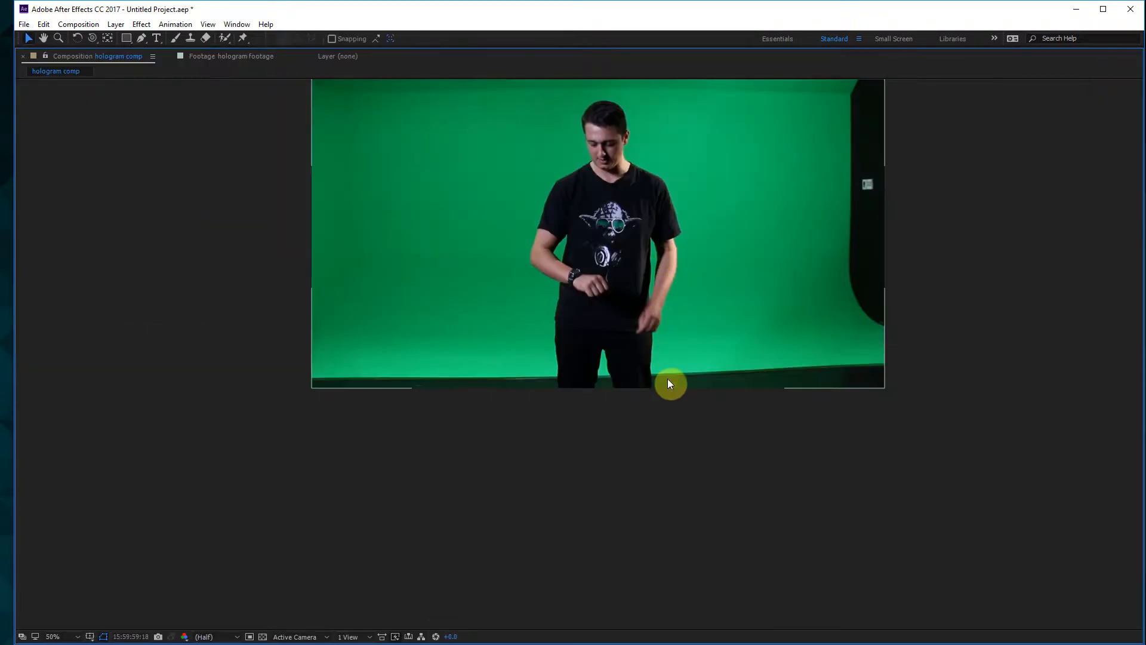
scroll(667, 382, "up", 2)
left_click_drag(657, 410, 572, 318)
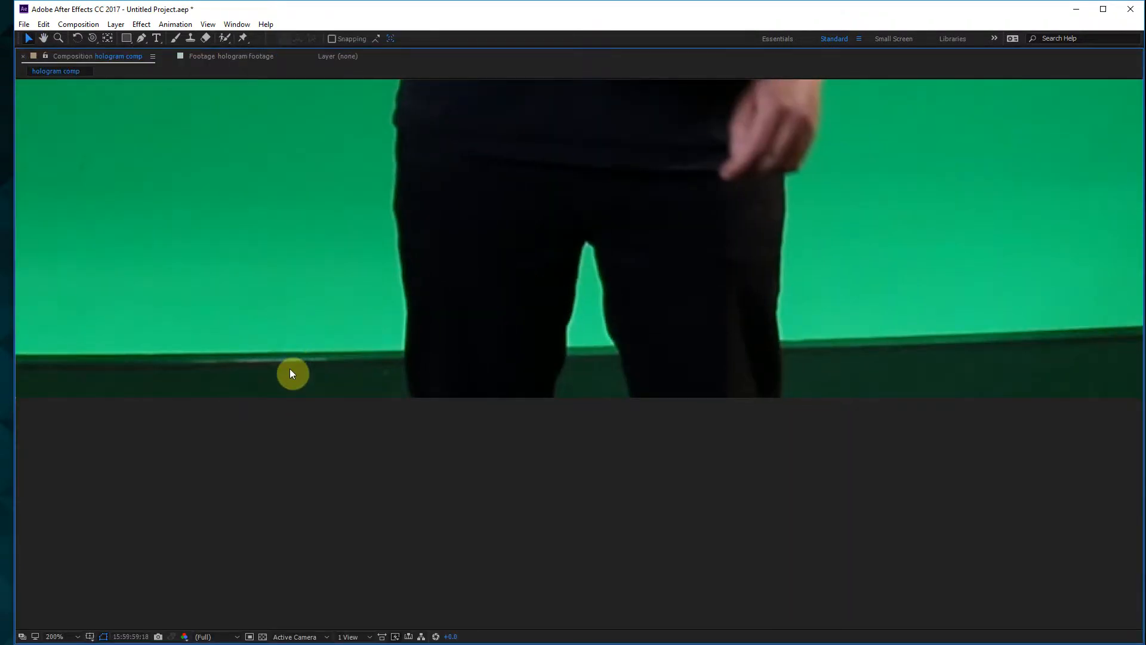
scroll(788, 358, "down", 2)
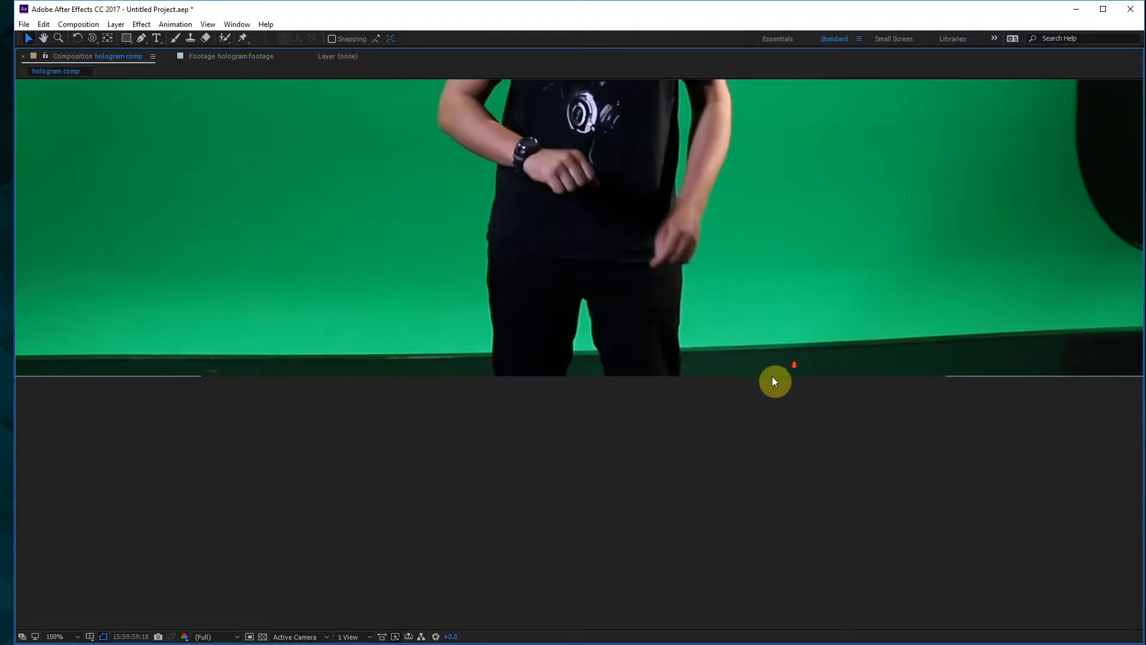
left_click_drag(655, 287, 655, 418)
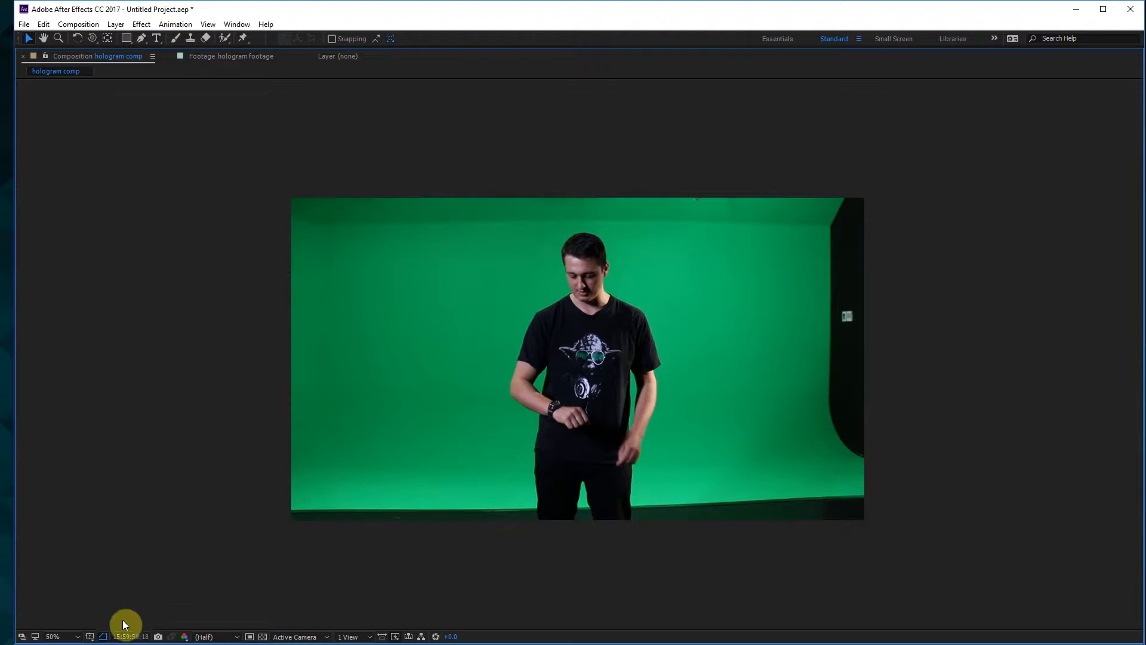
left_click(74, 636)
left_click(66, 434)
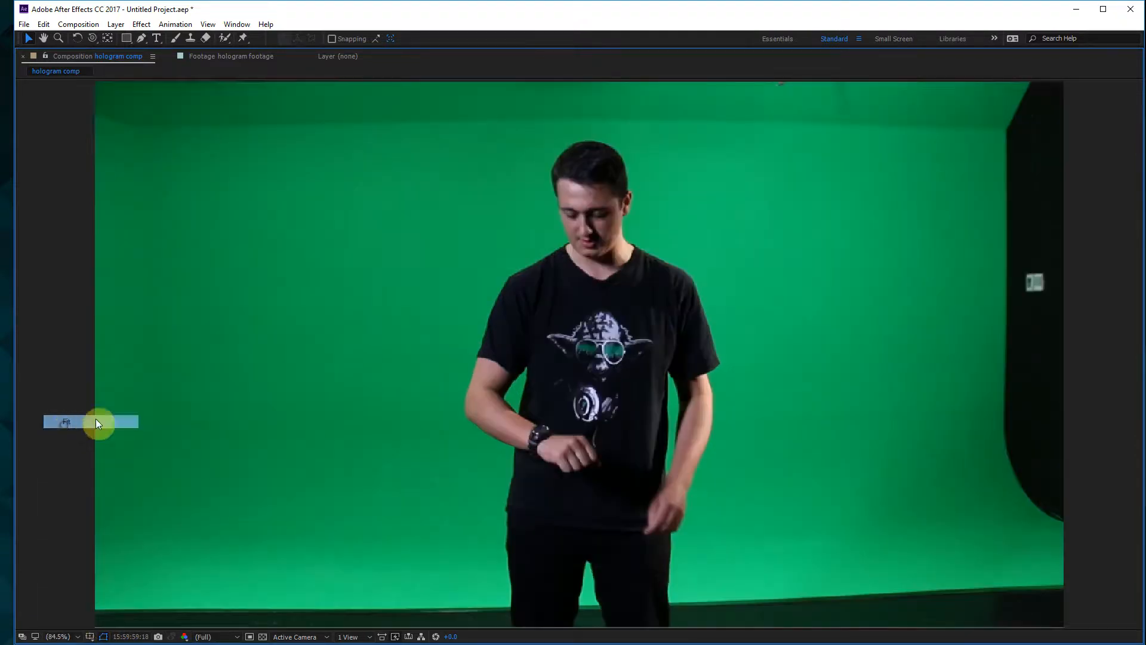
key("grave")
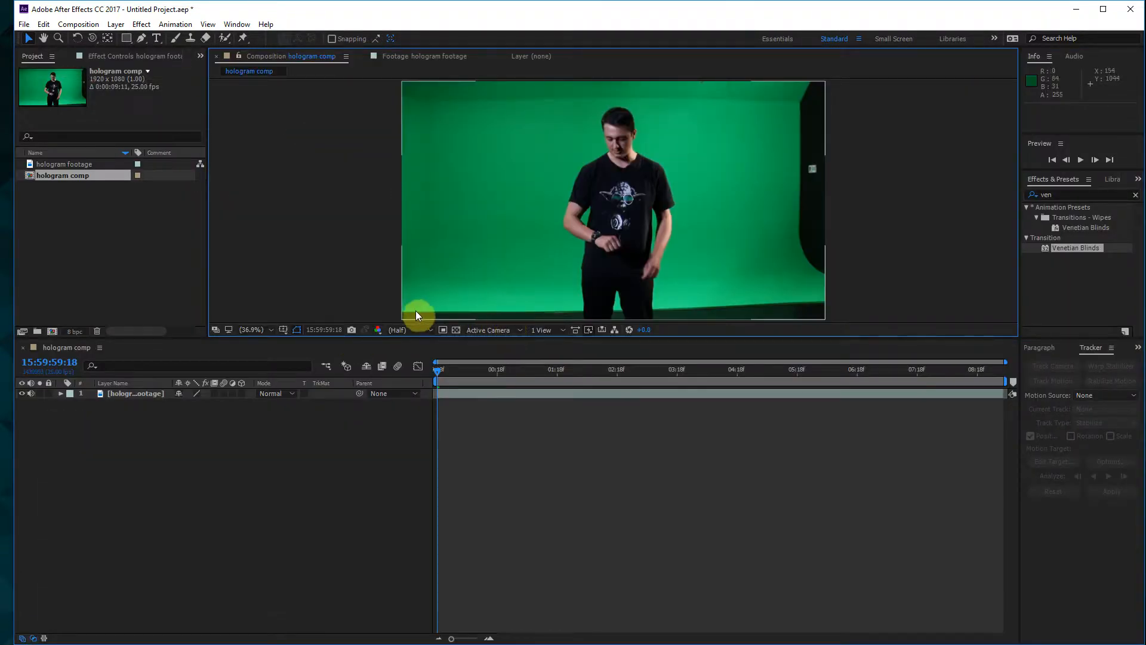
- Scale the hologram footage layer up to about 109% so the floor edge moves out of frame
left_click(510, 393)
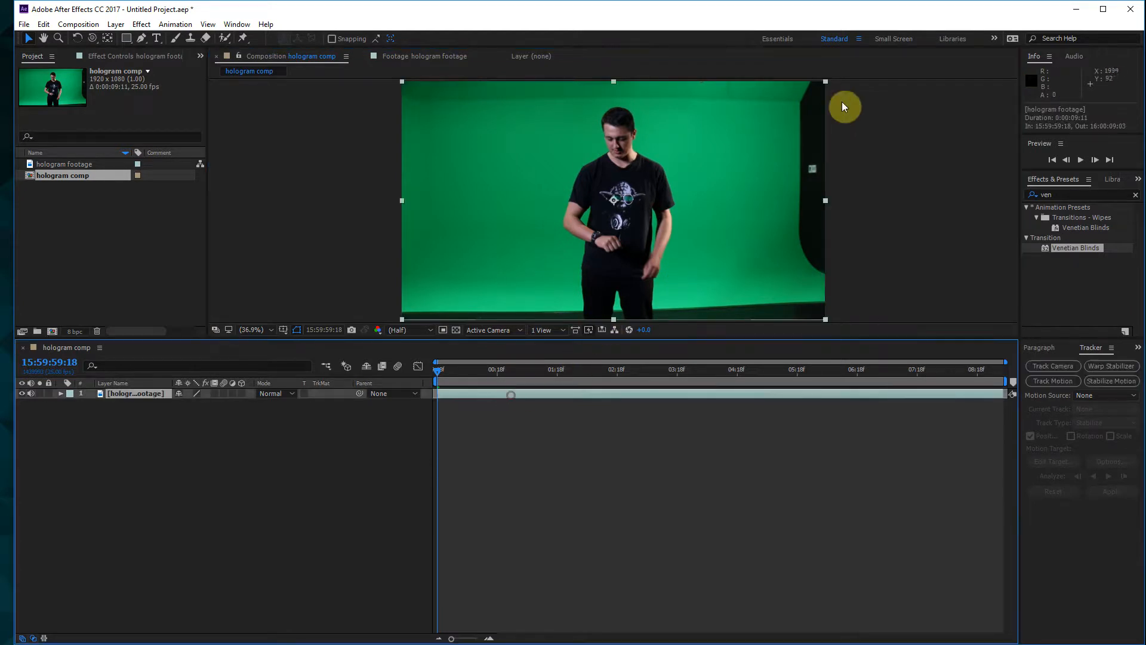
left_click_drag(826, 81, 854, 69)
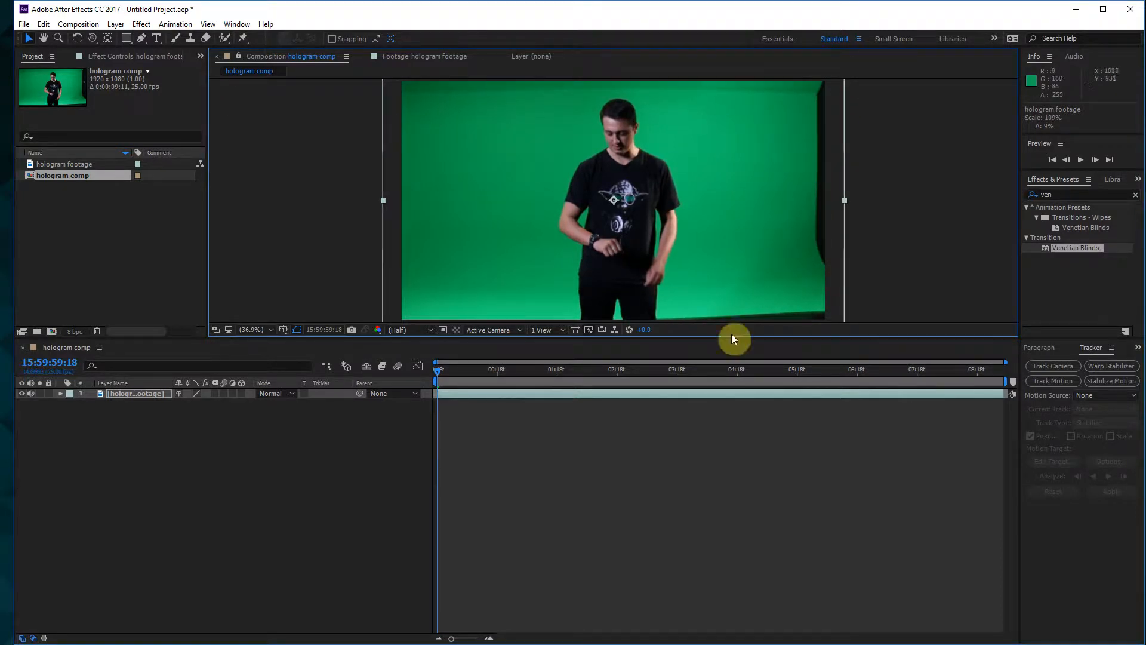
- Draw a closed seven-point mask loosely around the man on the footage layer with the Pen tool
left_click(150, 395)
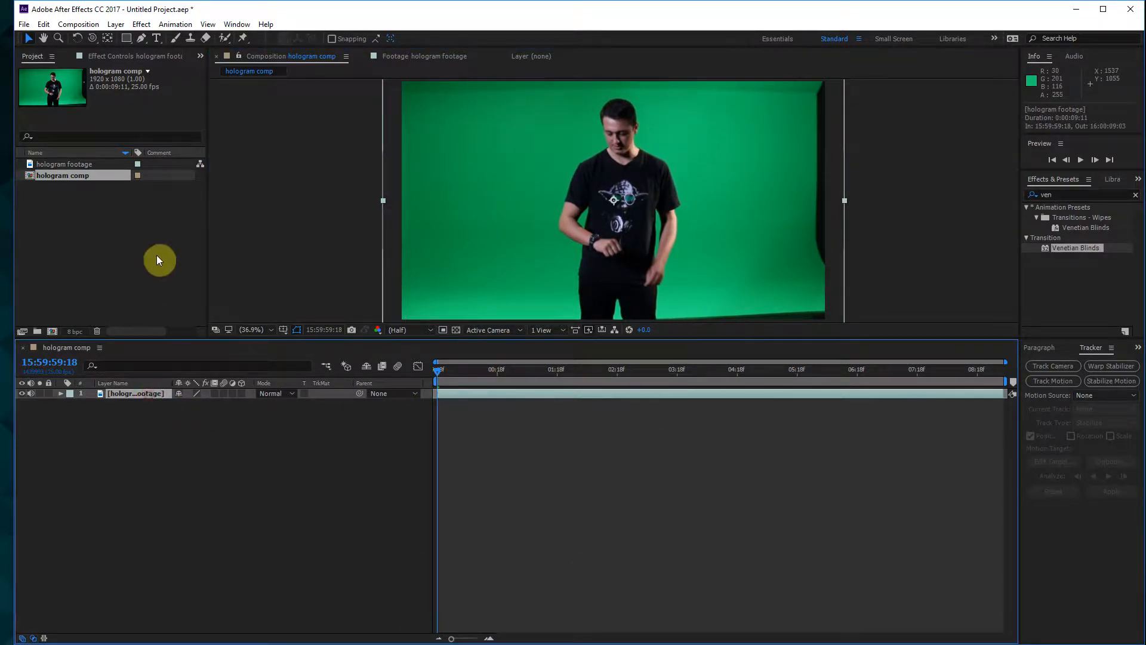
left_click(142, 38)
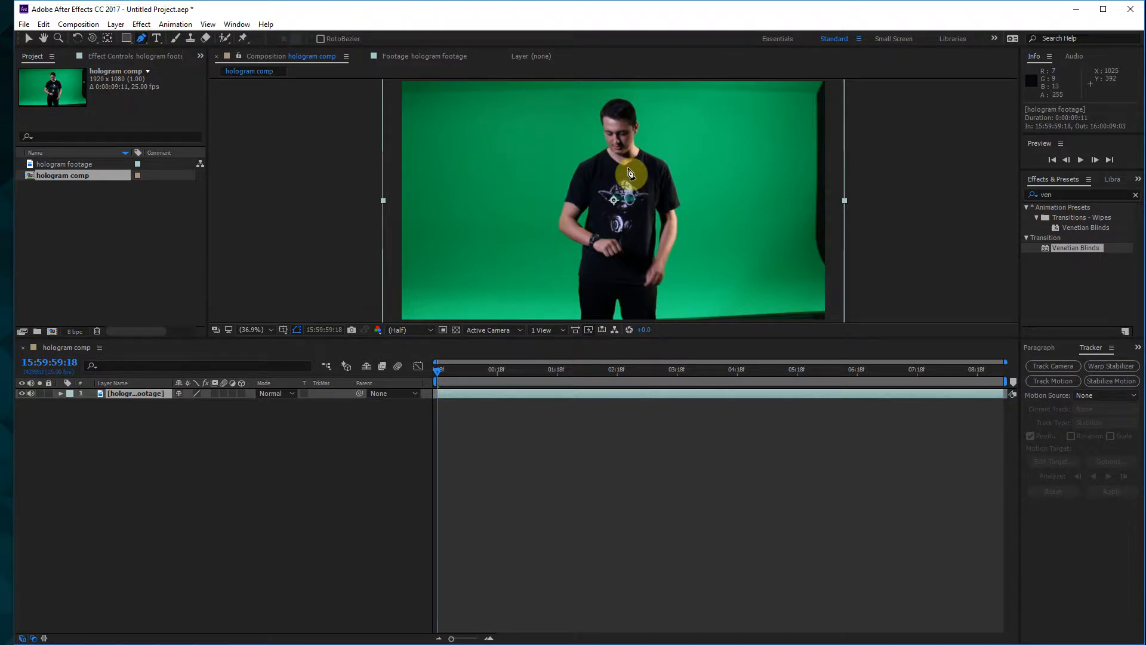
key("grave")
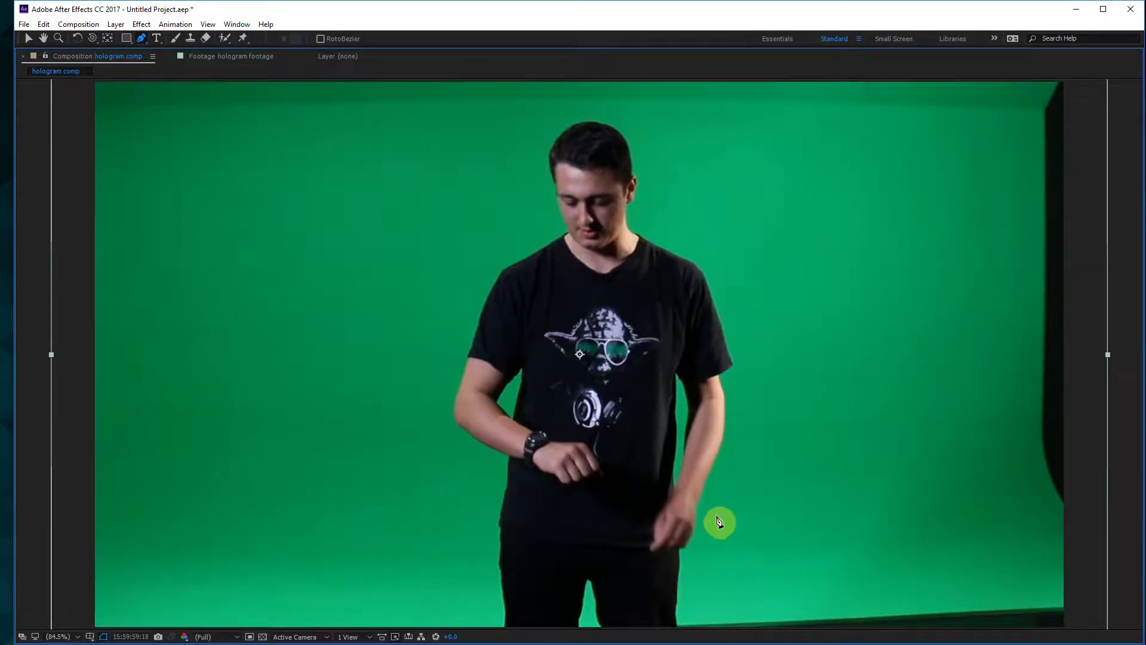
scroll(715, 511, "down", 2)
scroll(710, 504, "up", 1)
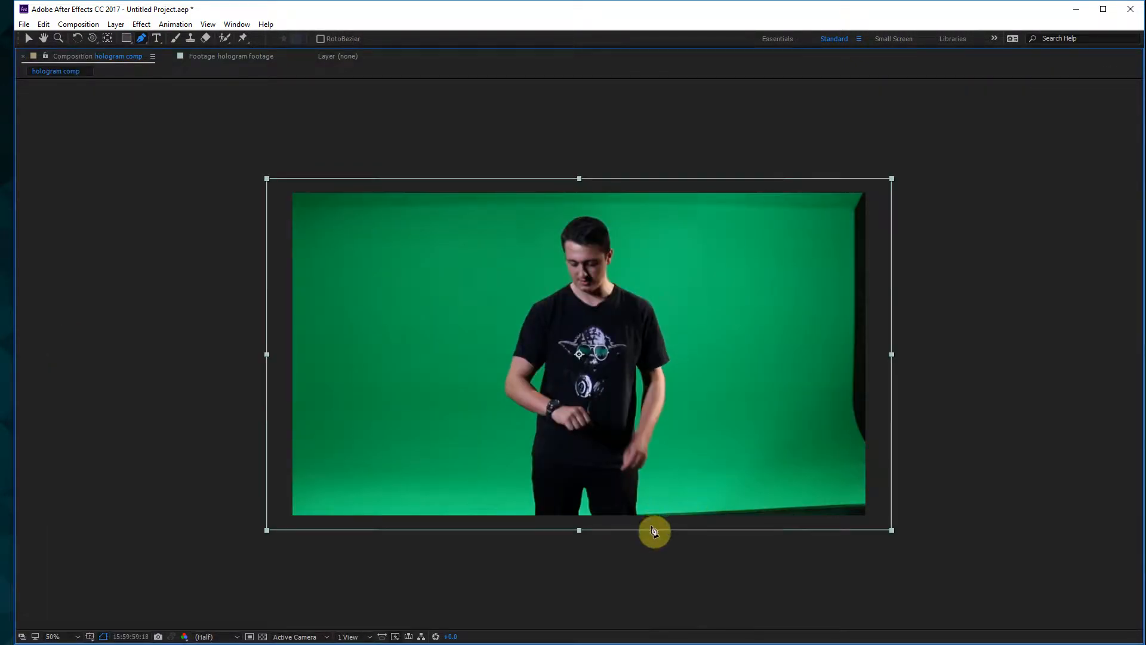
left_click(686, 521)
left_click(722, 438)
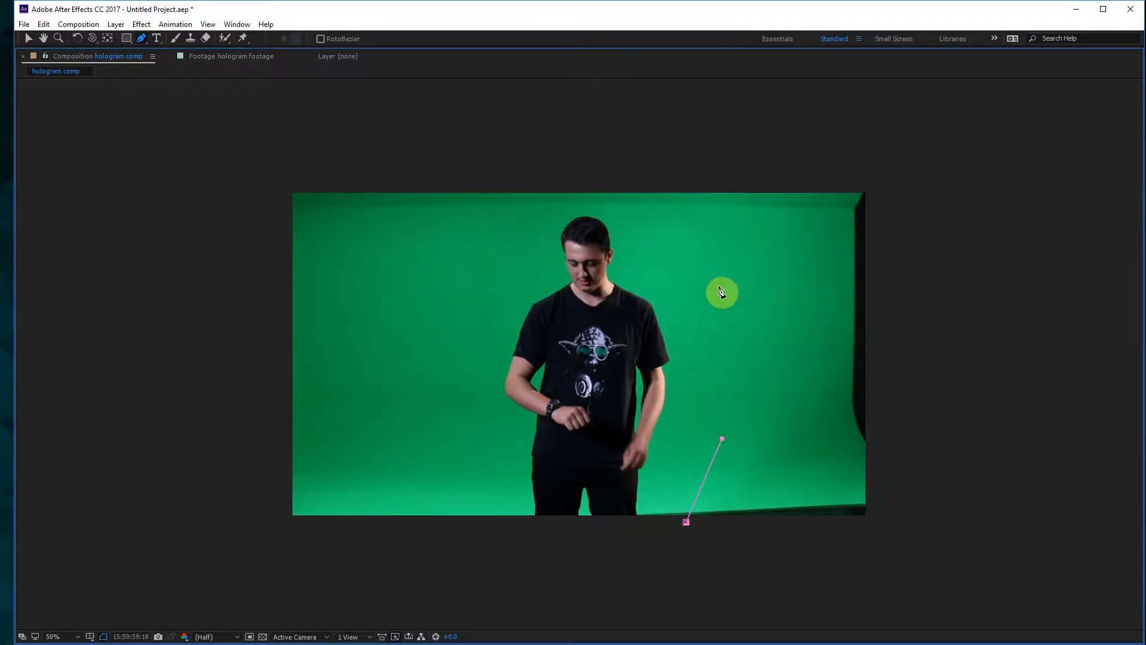
left_click(722, 267)
left_click(594, 167)
left_click(440, 274)
left_click(440, 458)
left_click(487, 538)
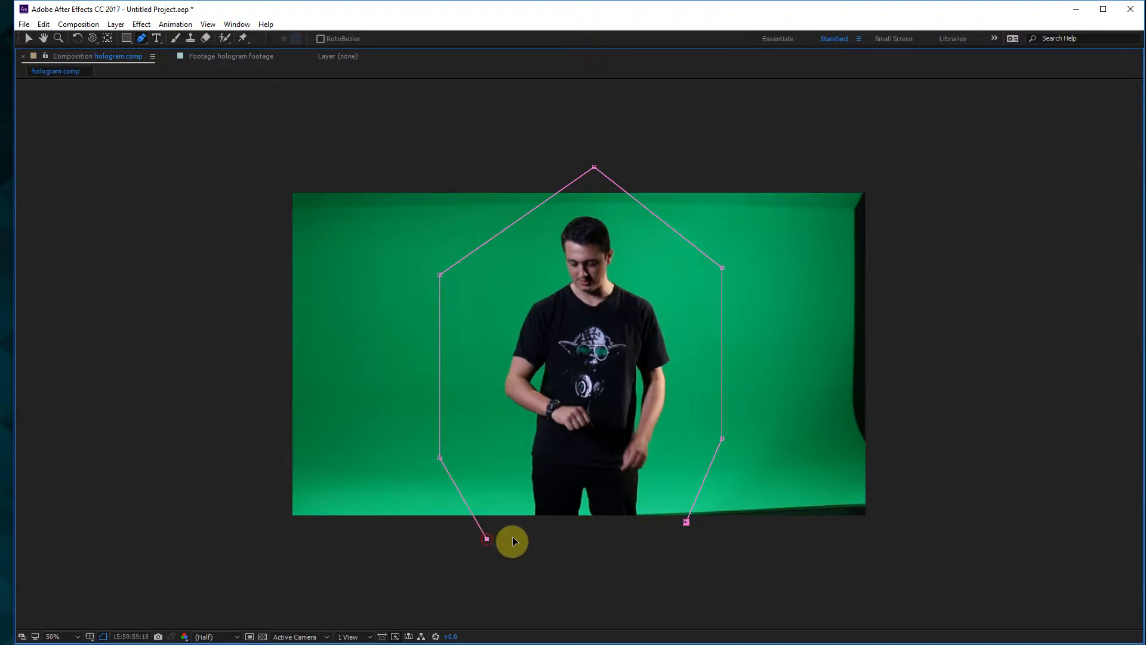
left_click(686, 521)
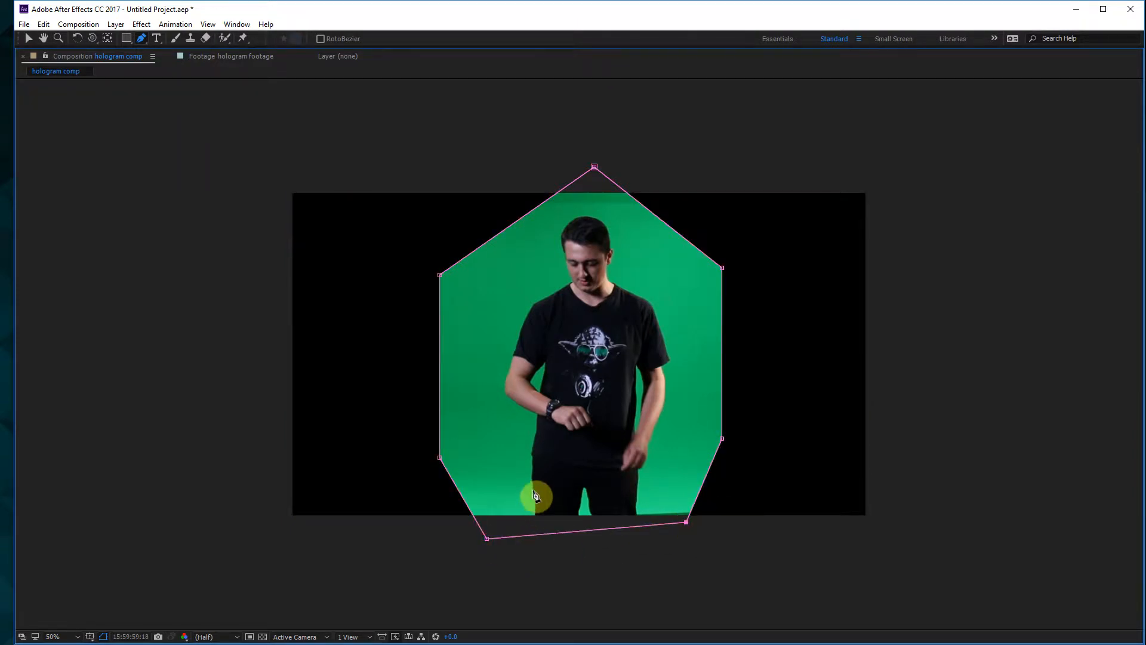
key("grave")
- Turn on keyframing for Mask 1's Mask Path at 16:00:01:19
left_click_drag(455, 373, 559, 379)
scroll(599, 203, "down", 2)
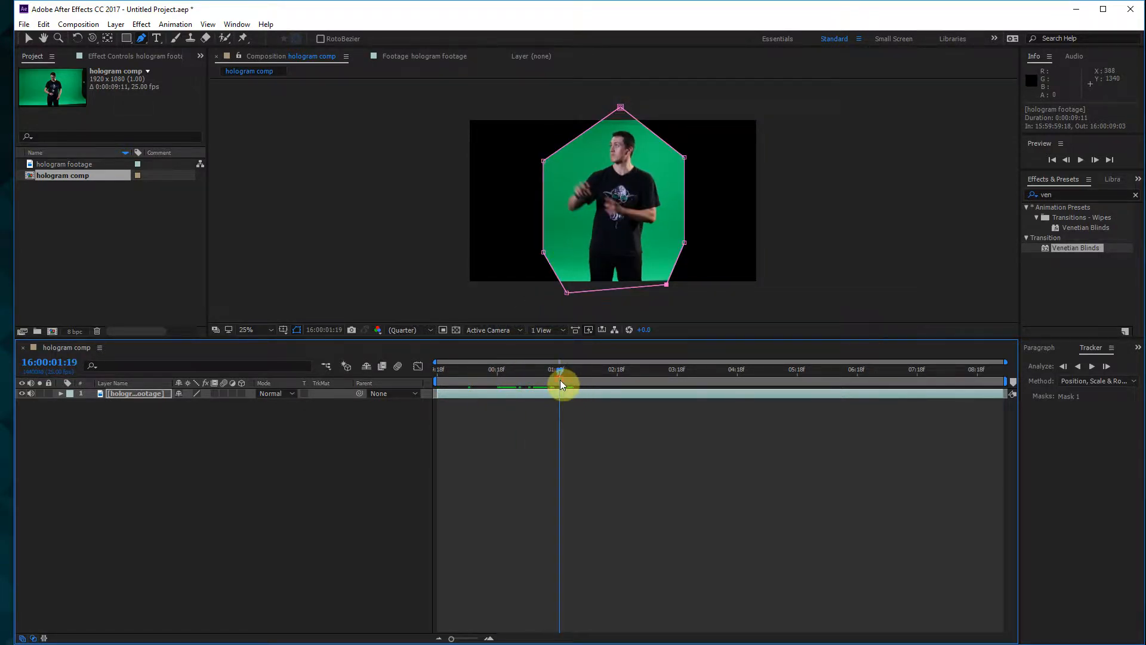
key("m")
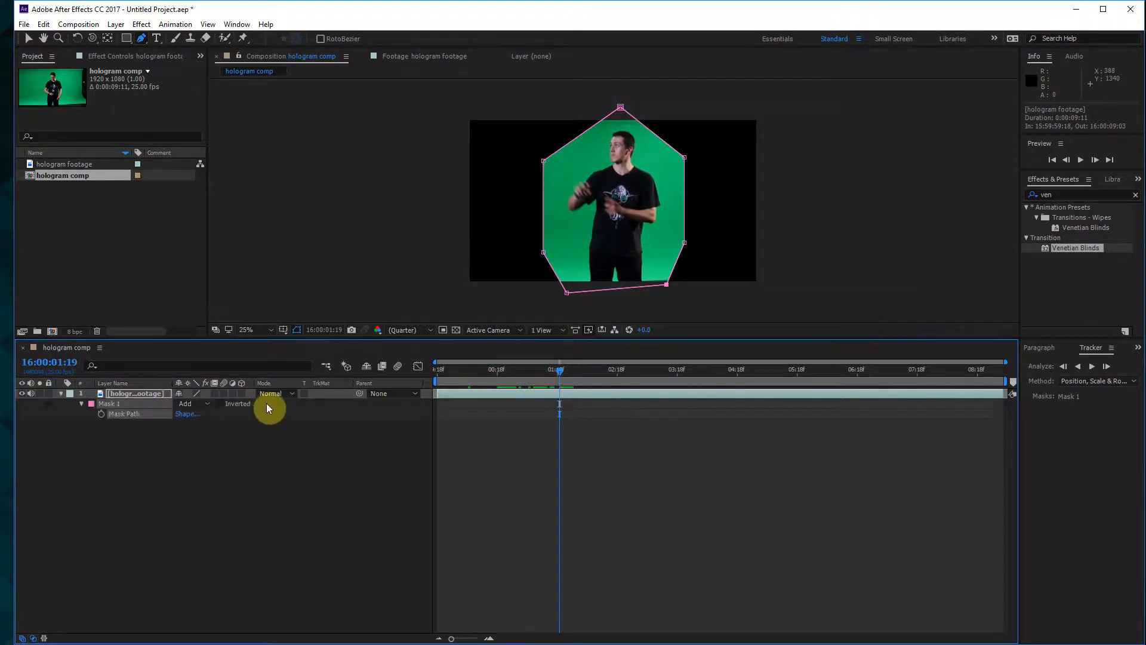
left_click(102, 414)
- Keyframe Mask 1's path at 16:00:01:24 and 16:00:02:22, moving its upper-left point outward to enclose the man's raised arm
left_click_drag(564, 378, 571, 371)
left_click(28, 38)
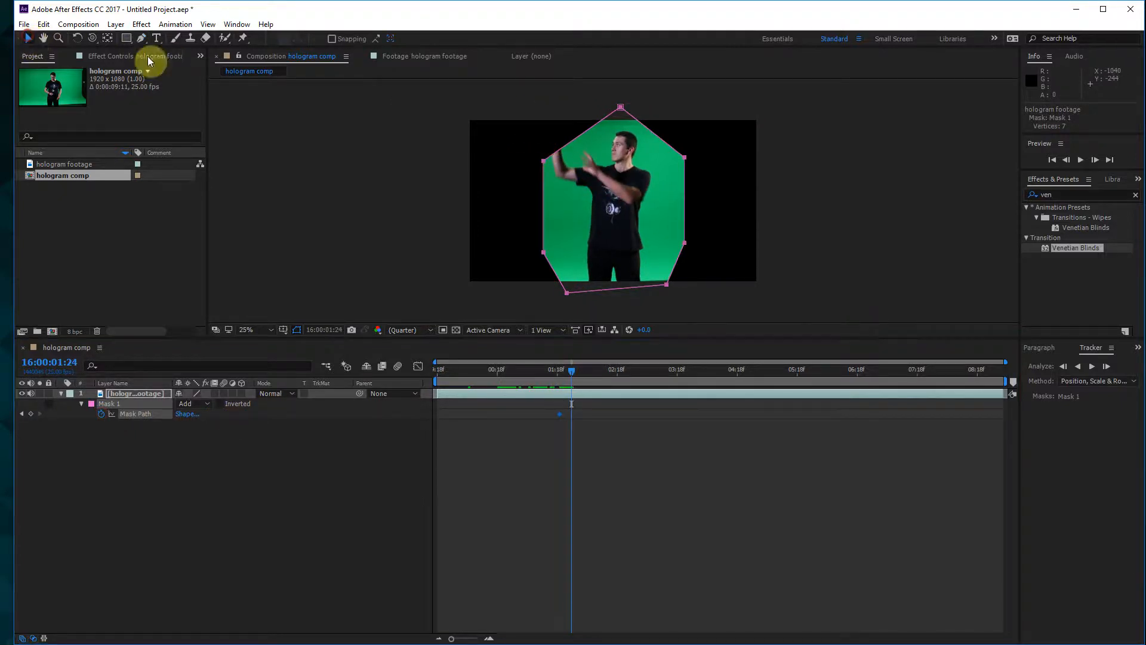
double_click(550, 157)
left_click_drag(544, 165, 534, 107)
left_click_drag(571, 374, 627, 385)
left_click_drag(535, 106, 518, 109)
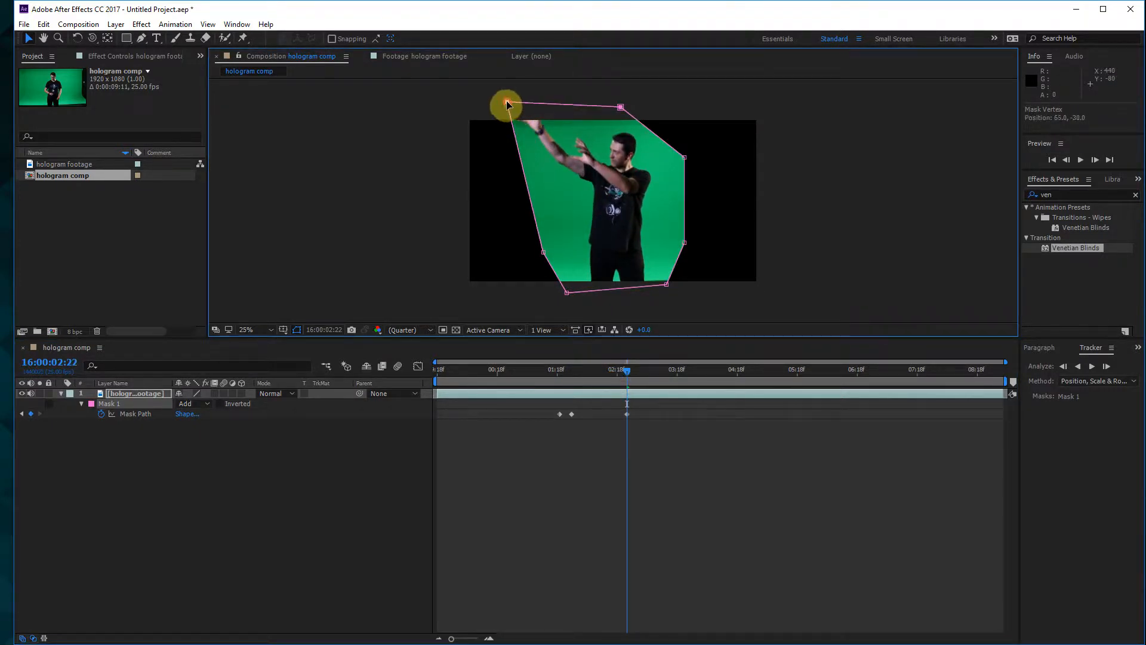
- Bring Mask 1's upper-left point back in close to the man at 16:00:03:10, and its lower-left point inward at 16:00:03:15
left_click_drag(627, 370, 672, 381)
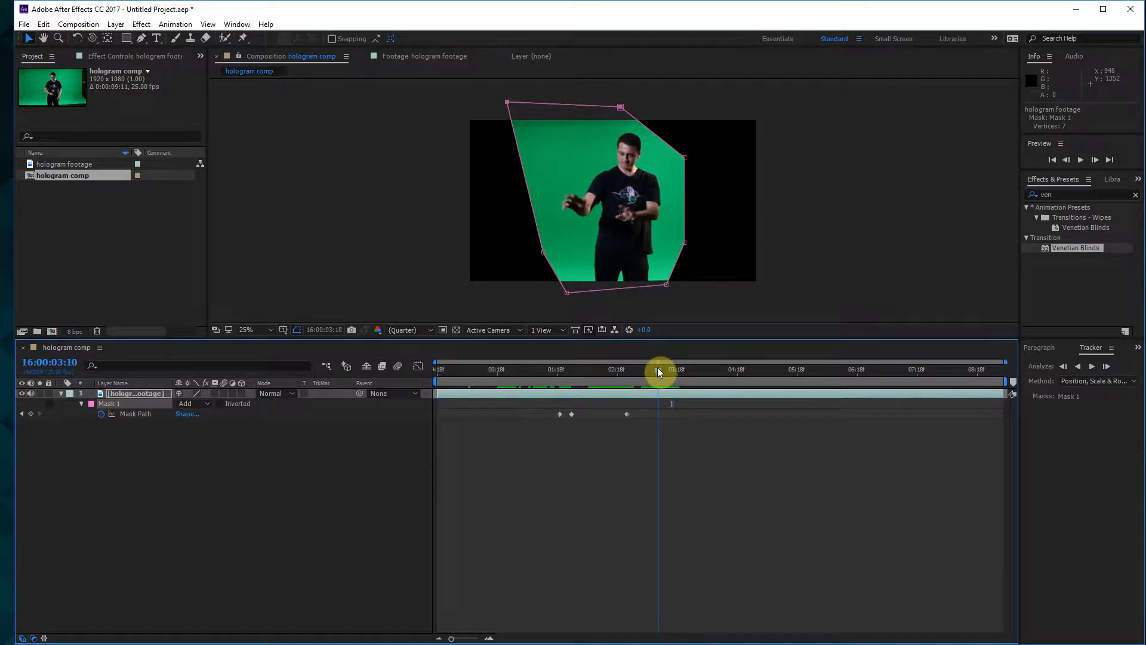
left_click(508, 103)
left_click_drag(505, 102, 572, 118)
left_click(668, 370)
left_click_drag(545, 254, 558, 247)
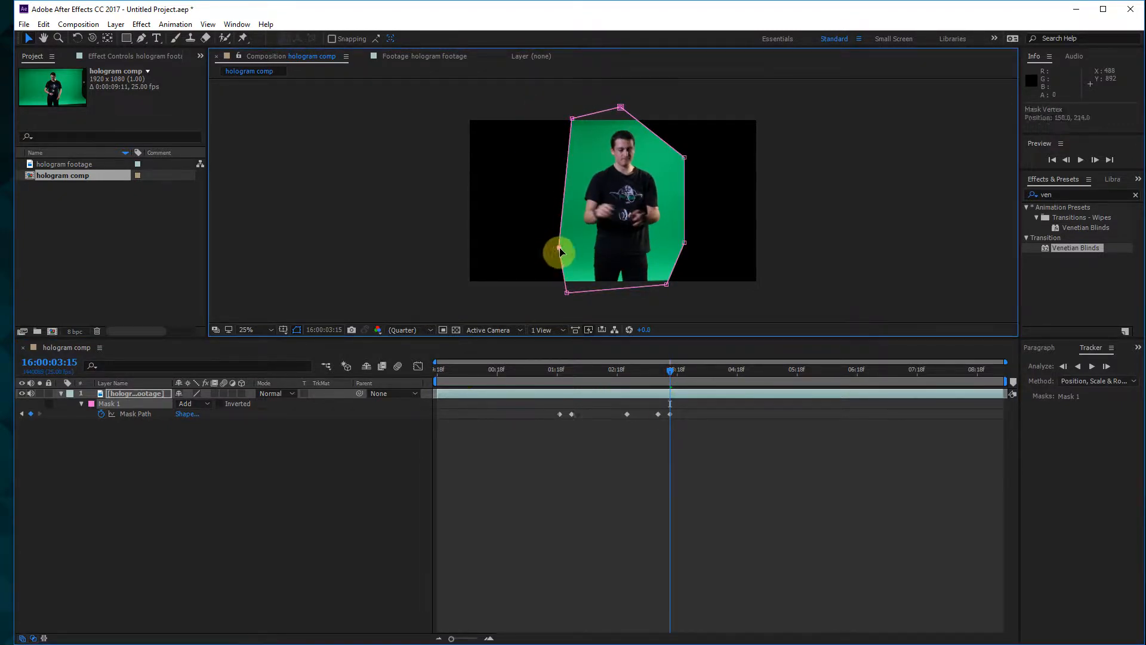
- At 16:00:03:21, move the mask's two right-hand points outward around the extended arm, and inspect the motion-blurred hand up close
left_click(681, 370)
left_click(684, 369)
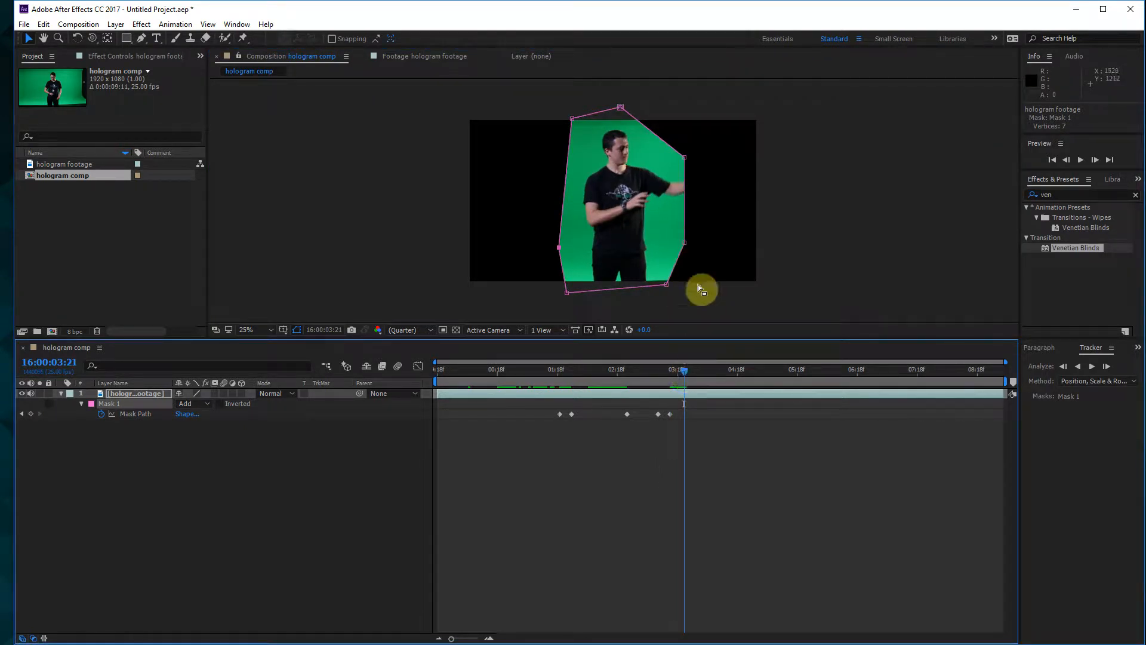
left_click_drag(684, 243, 709, 234)
left_click_drag(684, 159, 732, 132)
mouse_move(689, 371)
left_mouse_down()
mouse_move(700, 367)
mouse_move(684, 373)
left_mouse_up()
scroll(731, 172, "up", 3)
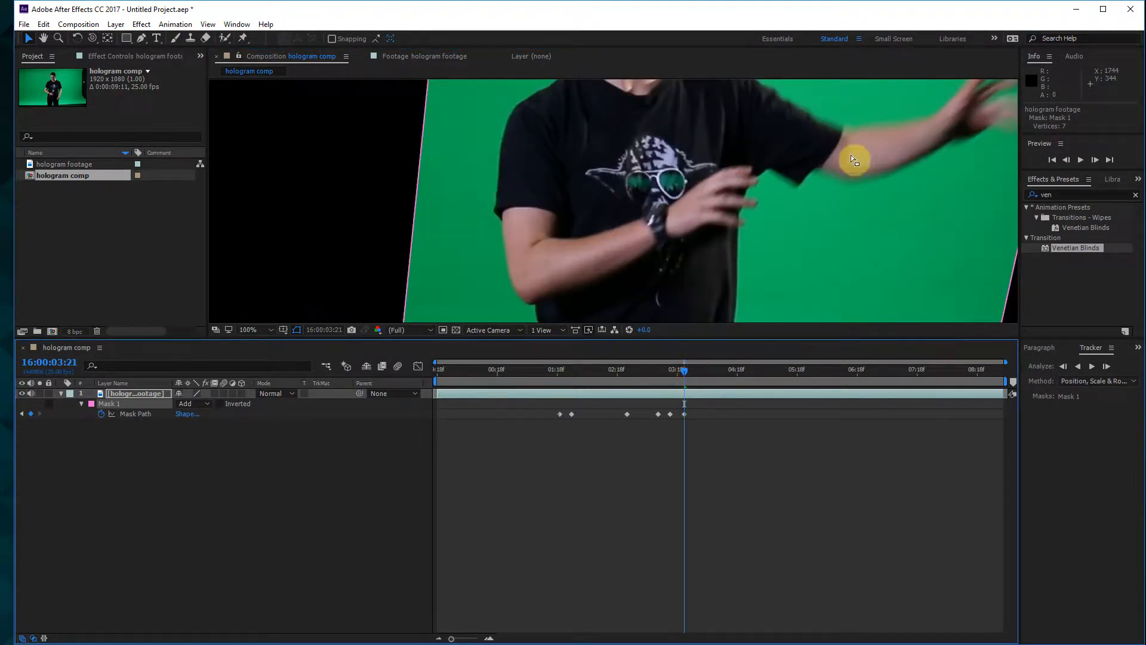
left_click_drag(850, 155, 536, 231)
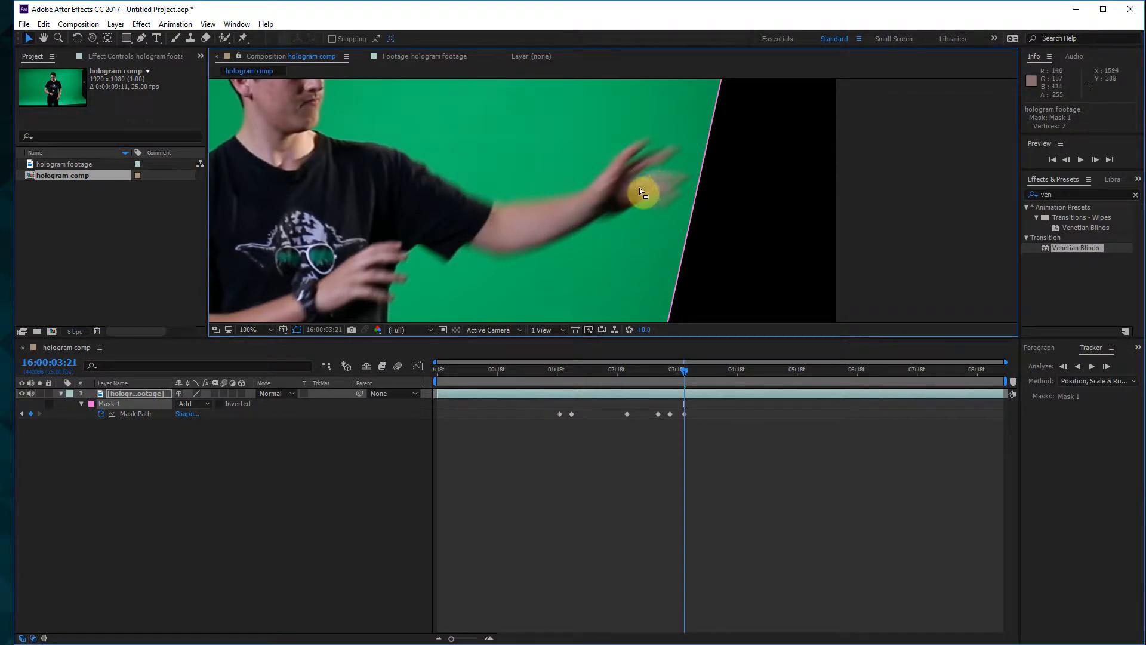
scroll(650, 197, "down", 3)
scroll(637, 200, "up", 3)
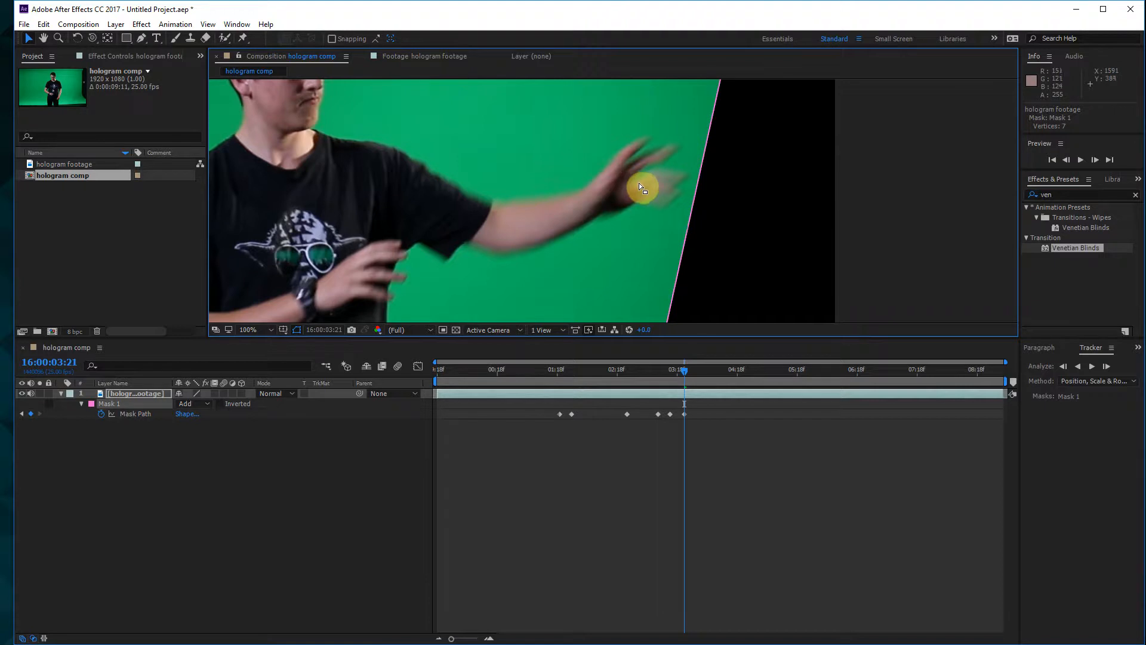
scroll(668, 197, "down", 2)
- Widen the mask's two right-hand points past the outstretched hand at 16:00:04:01, and adjust its lower-right point at 16:00:03:24
left_click_drag(685, 374, 697, 376)
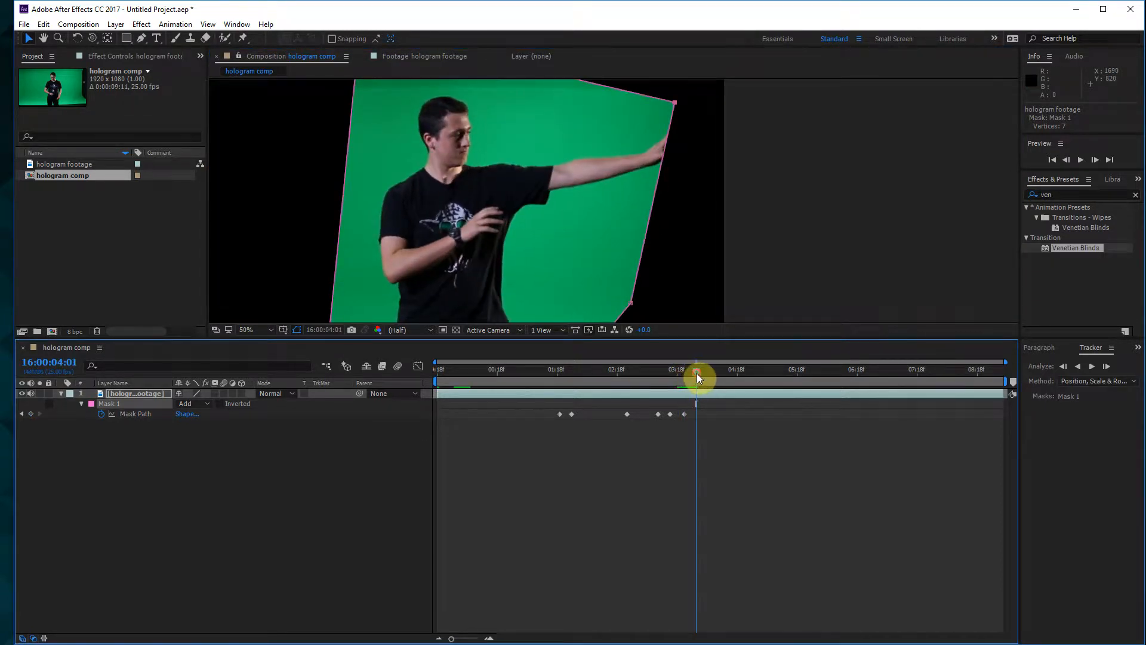
left_click_drag(631, 303, 701, 257)
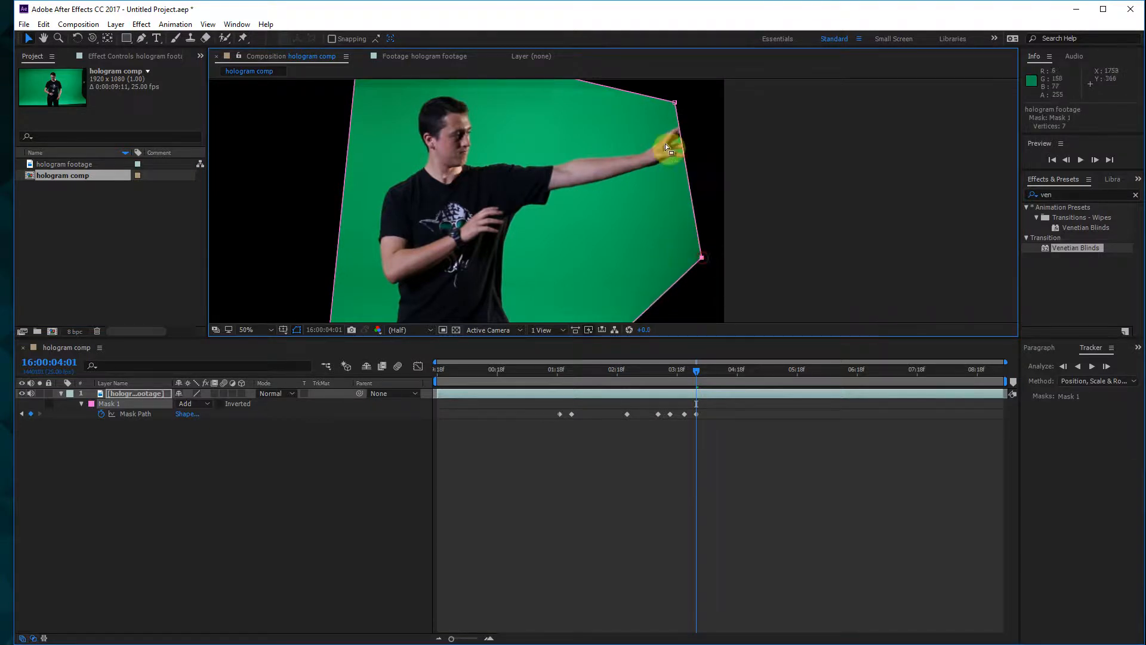
left_click_drag(673, 102, 701, 97)
scroll(675, 187, "down", 1)
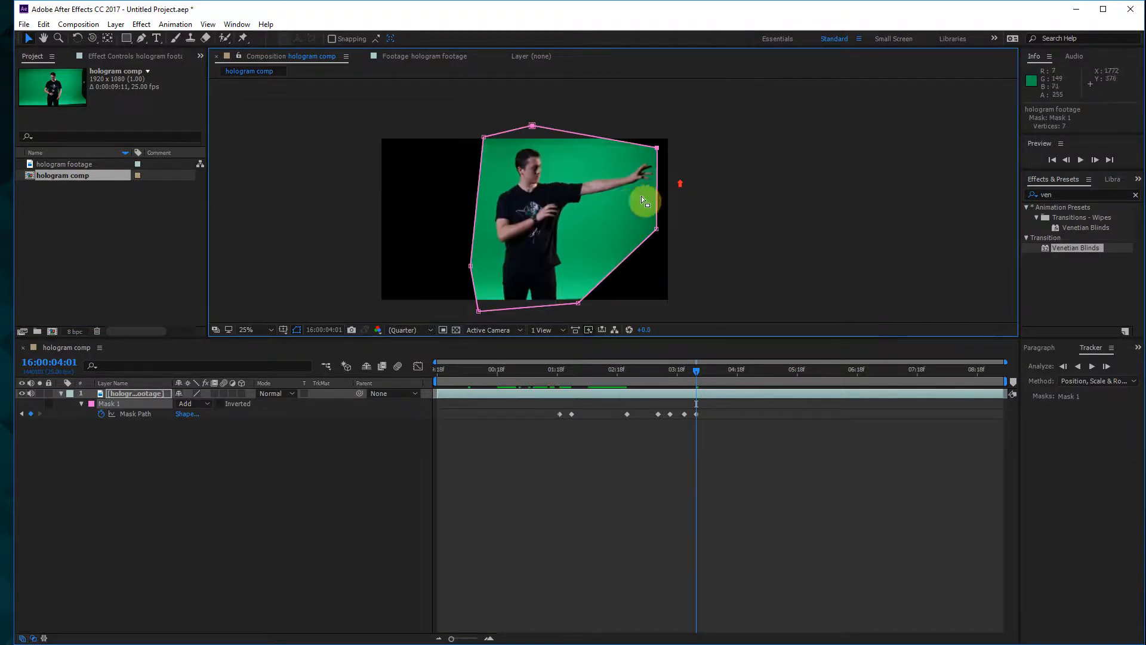
left_click_drag(641, 197, 675, 195)
left_click_drag(695, 371, 690, 378)
left_click_drag(685, 233, 694, 239)
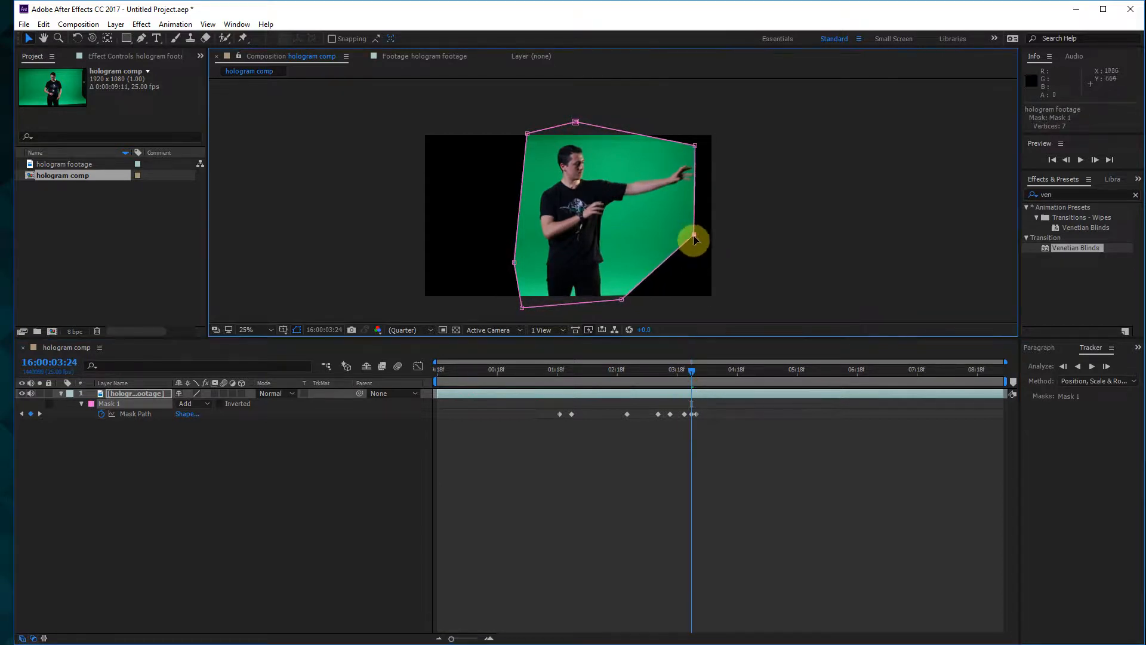
- At 16:00:04:24, pull the mask's two right-hand points back in close to the man
left_click_drag(704, 374, 752, 375)
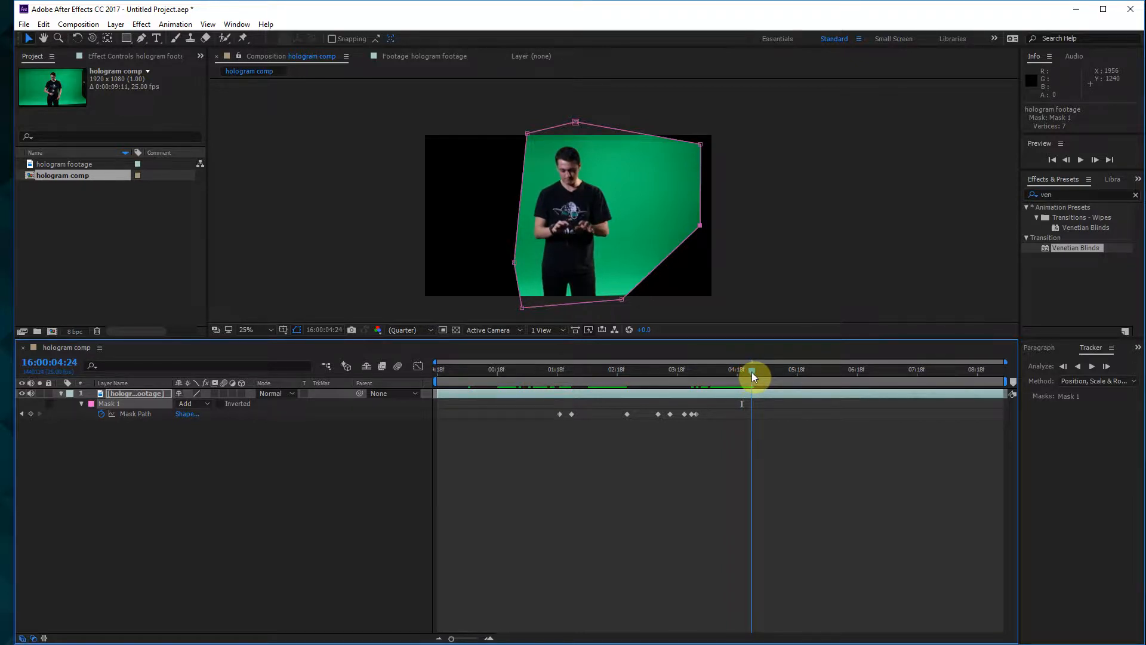
left_click_drag(701, 227, 639, 249)
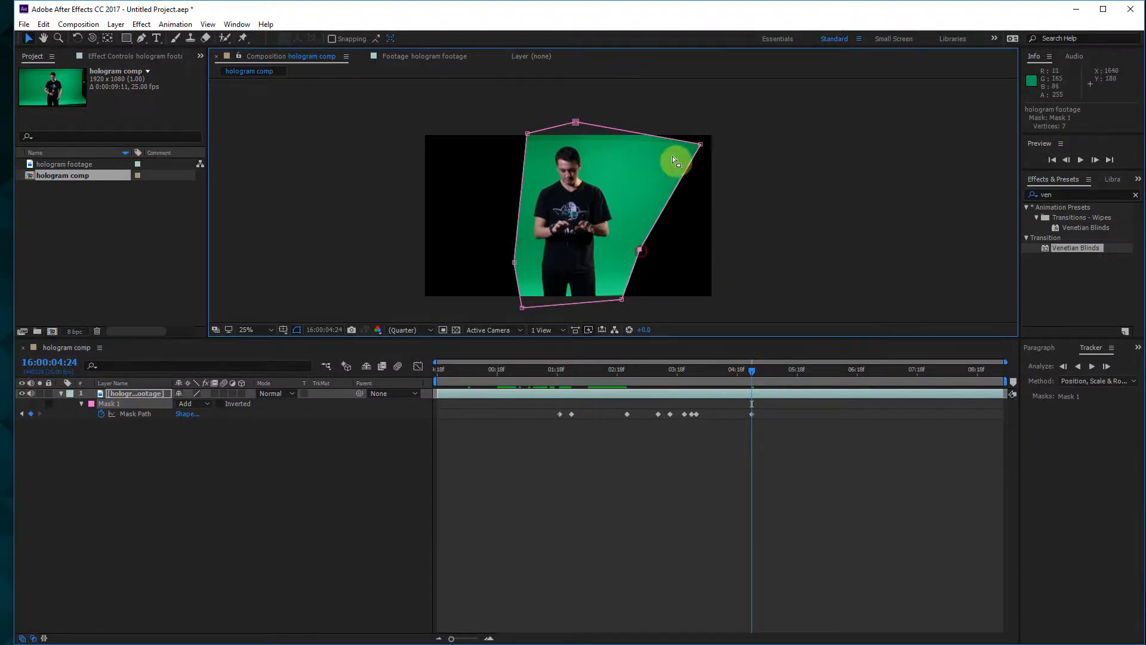
left_click_drag(699, 148, 621, 160)
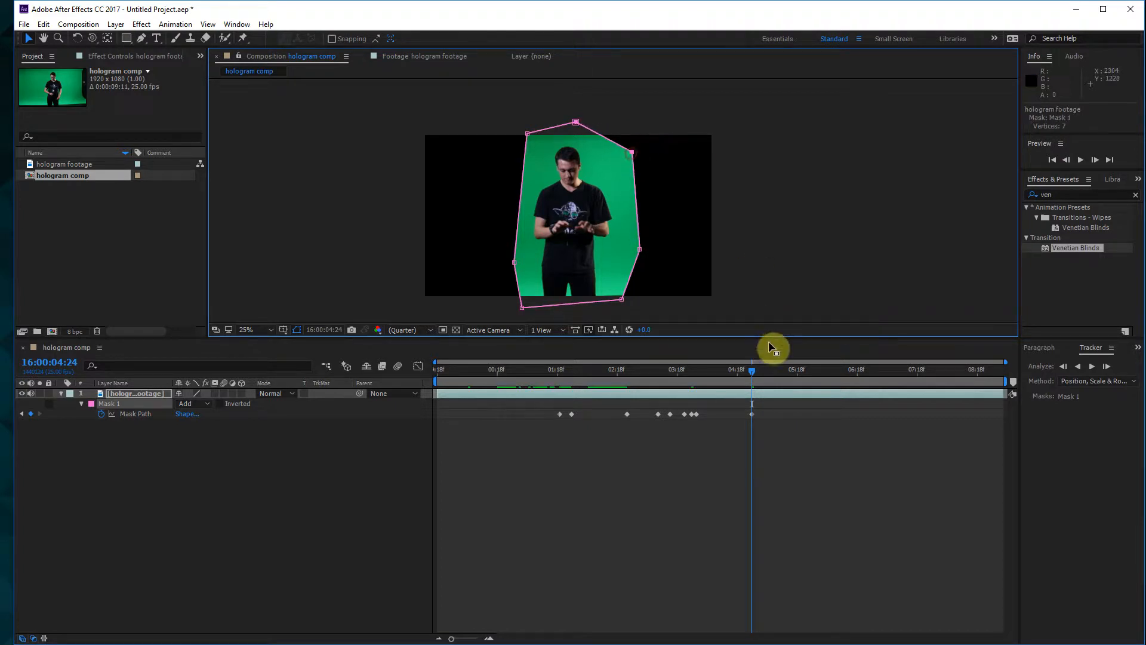
- End the work area at 16:00:04:24 and trim the composition to the work area
key("n")
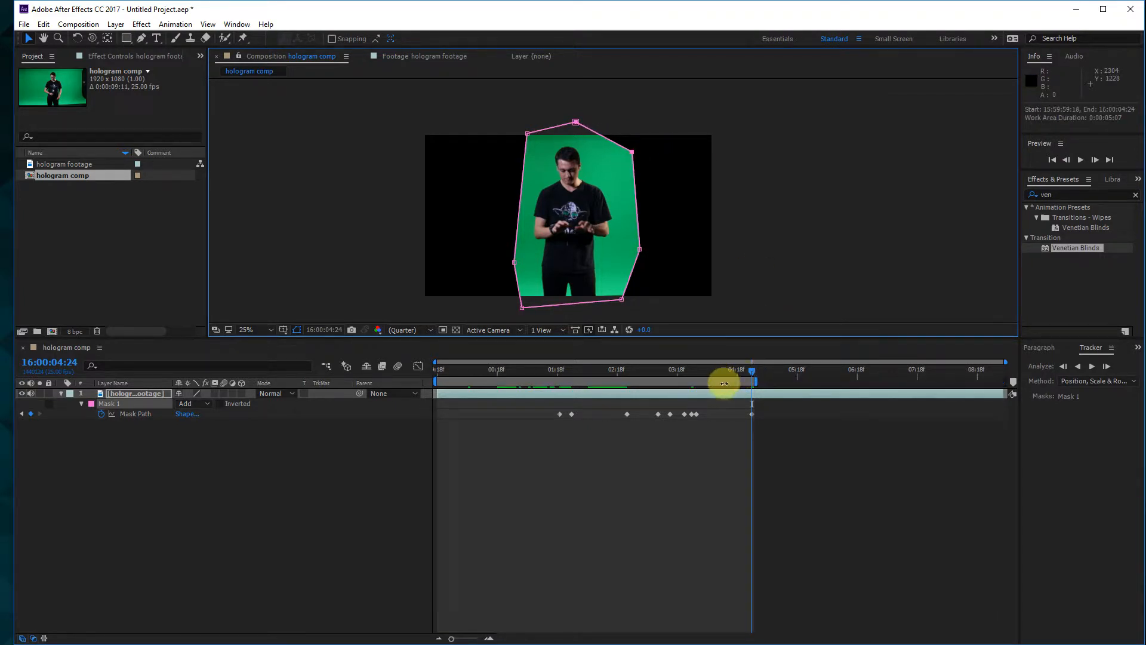
right_click(724, 381)
left_click(751, 416)
- At 16:00:04:07, move the mask's two right-hand points outward beyond the extended hand, and review the remaining frames
left_click_drag(810, 373, 926, 380)
left_click_drag(686, 236, 703, 231)
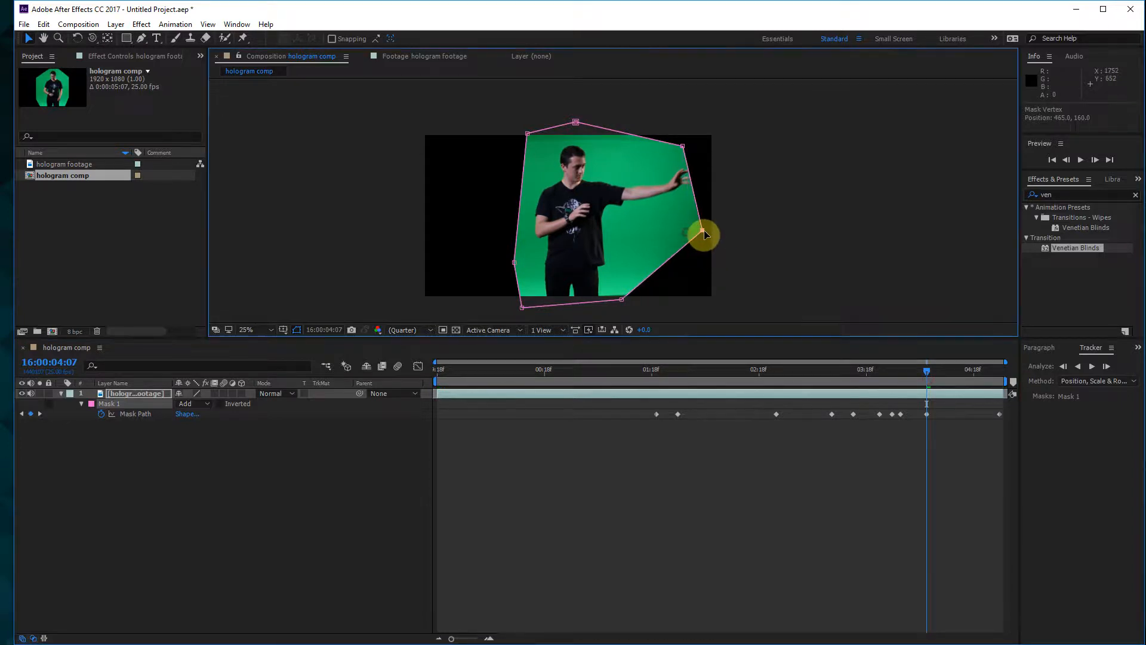
left_click_drag(682, 146, 701, 147)
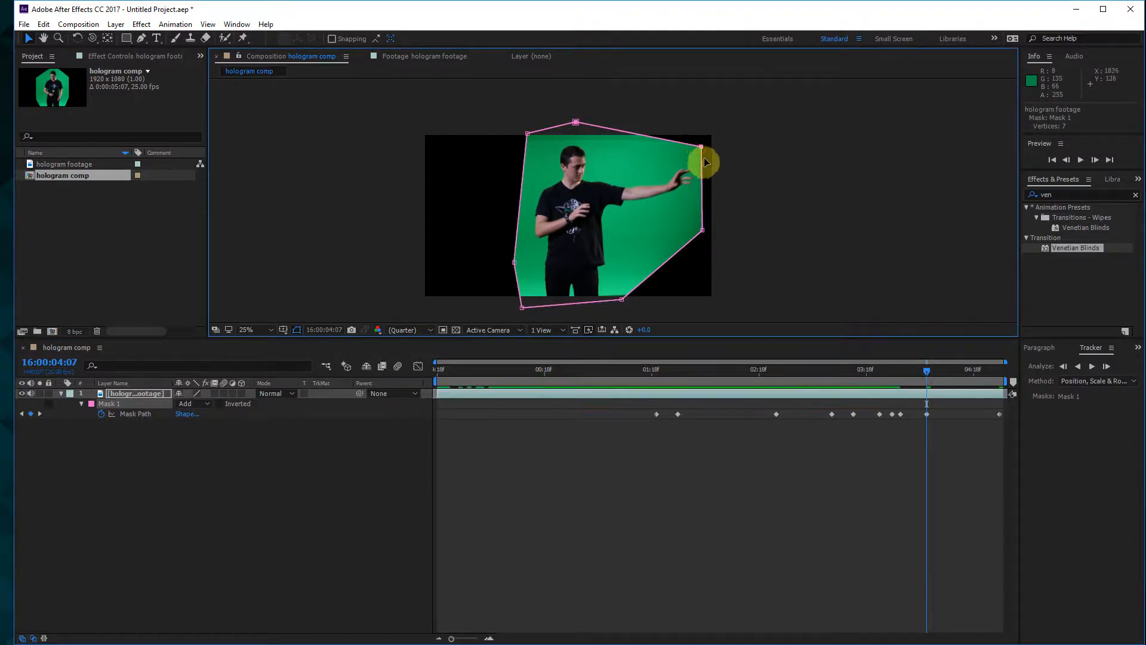
left_click_drag(946, 374, 1024, 366)
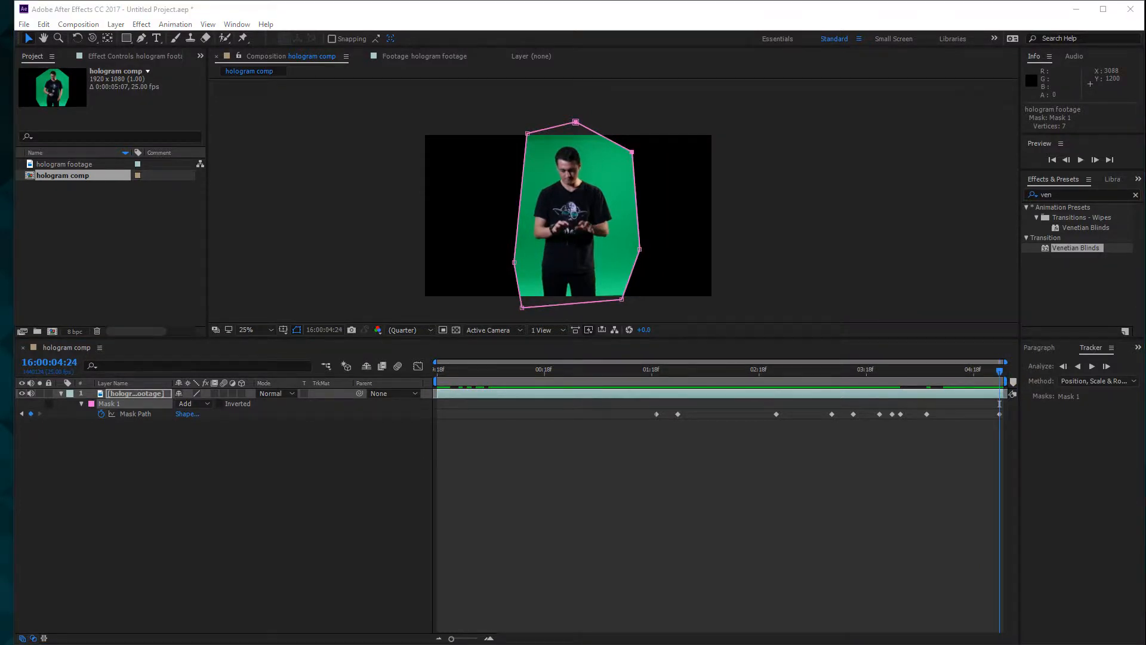
- Return to the first frame, search the effects for "keyli" and apply Keylight (1.2) to the hologram footage
left_click_drag(740, 367, 98, 374)
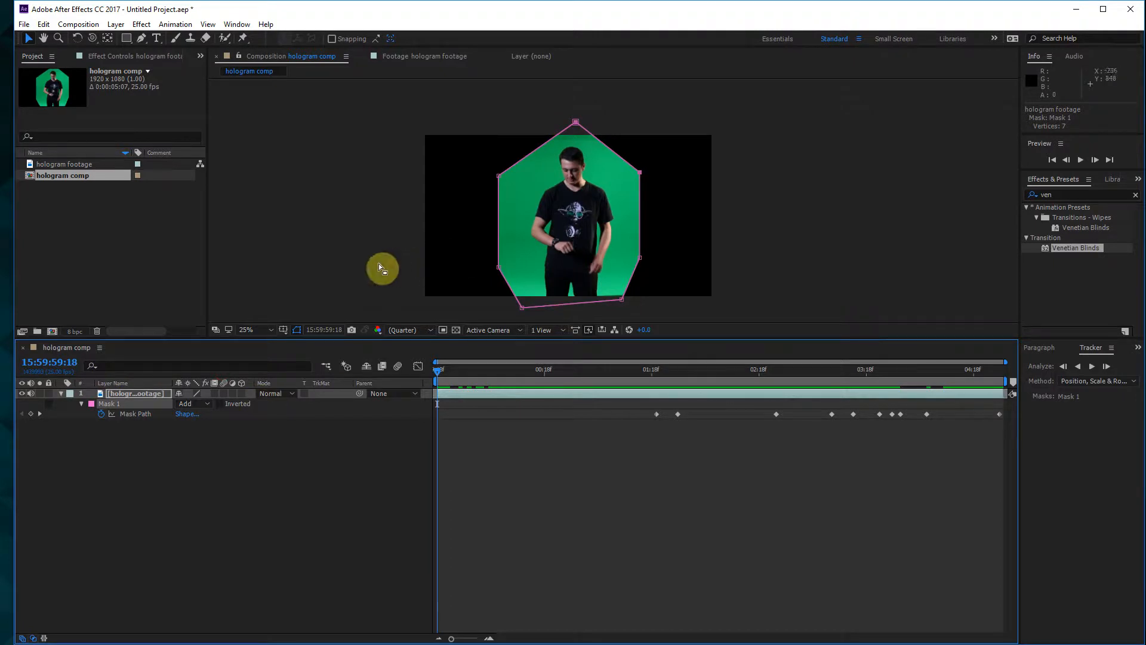
left_click(1071, 196)
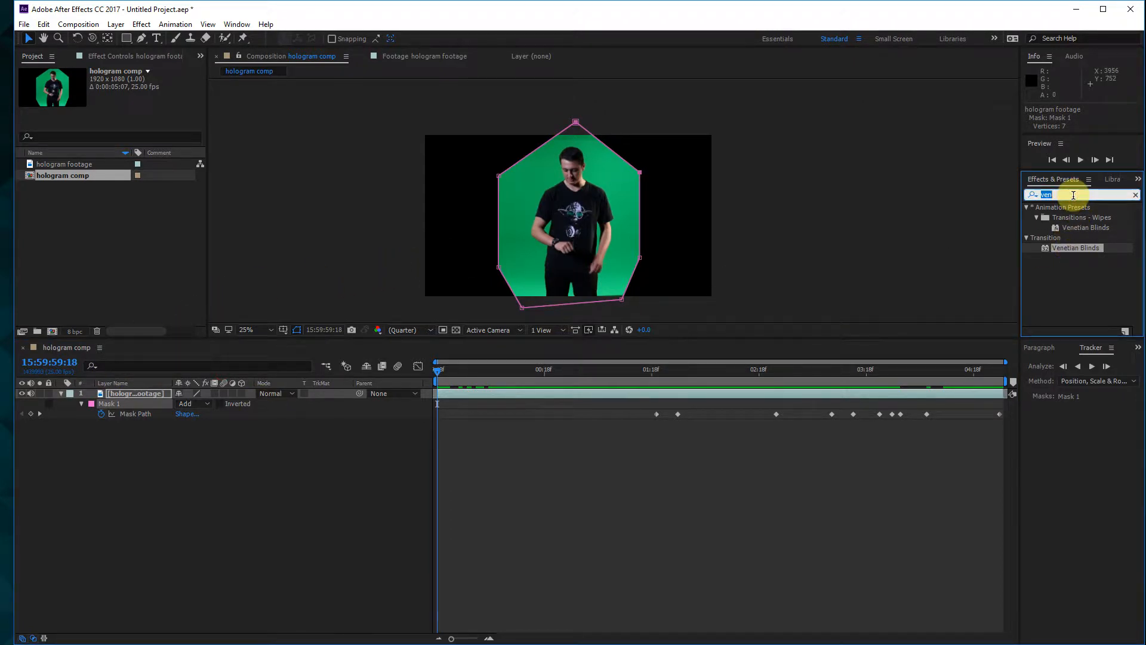
type("keylih")
key("BackSpace")
left_click_drag(1074, 247, 621, 256)
- Try Keylight Screen Colour samples from the darker and lighter green areas beside the man, undoing each one
left_click(141, 157)
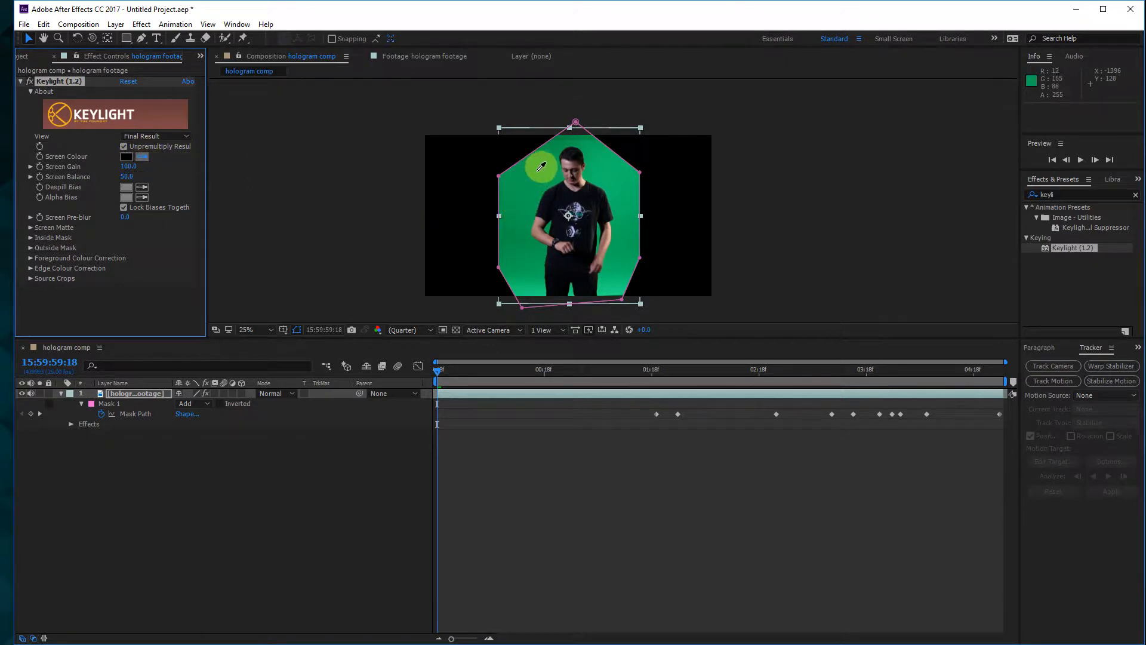
left_click(521, 214)
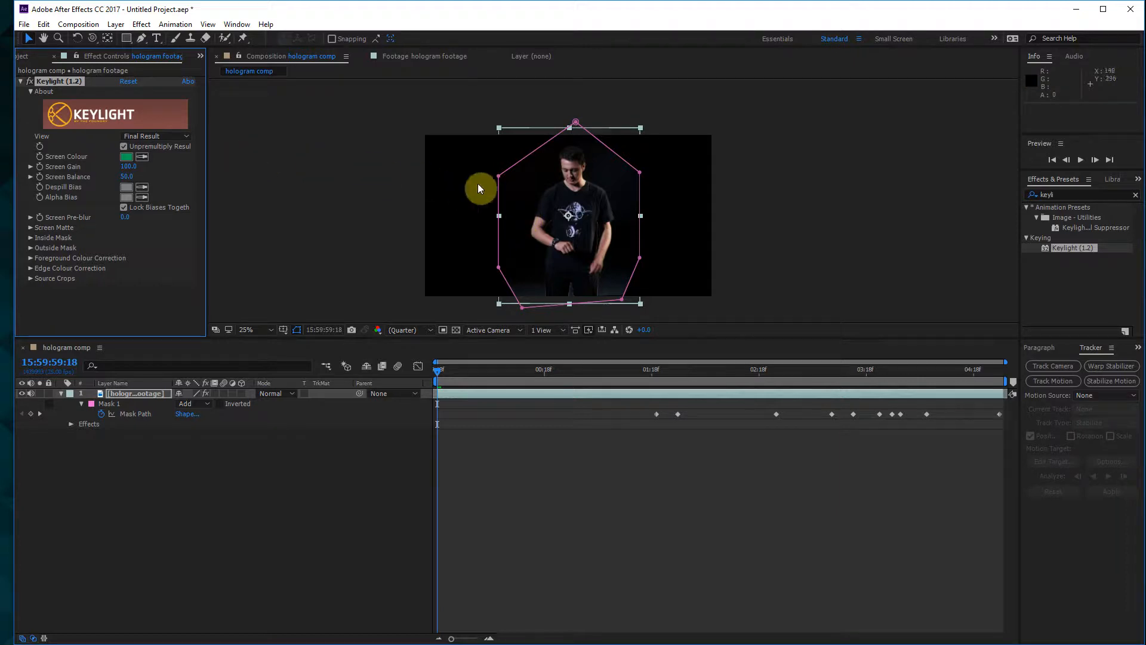
key("ctrl+z")
left_click(142, 157)
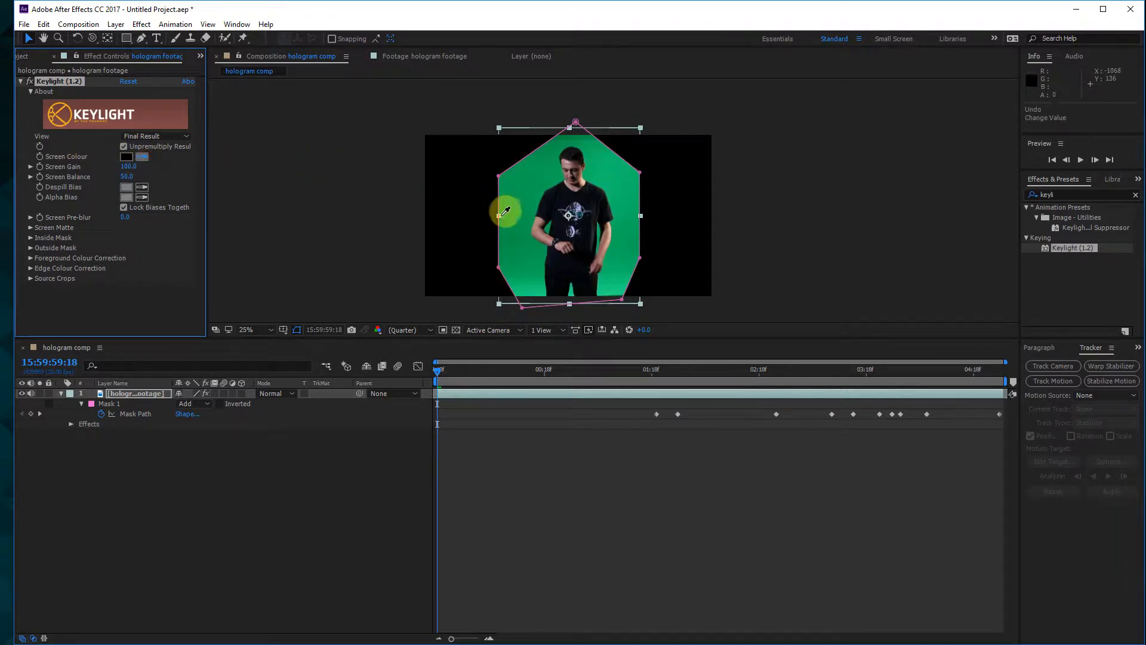
left_click(521, 226)
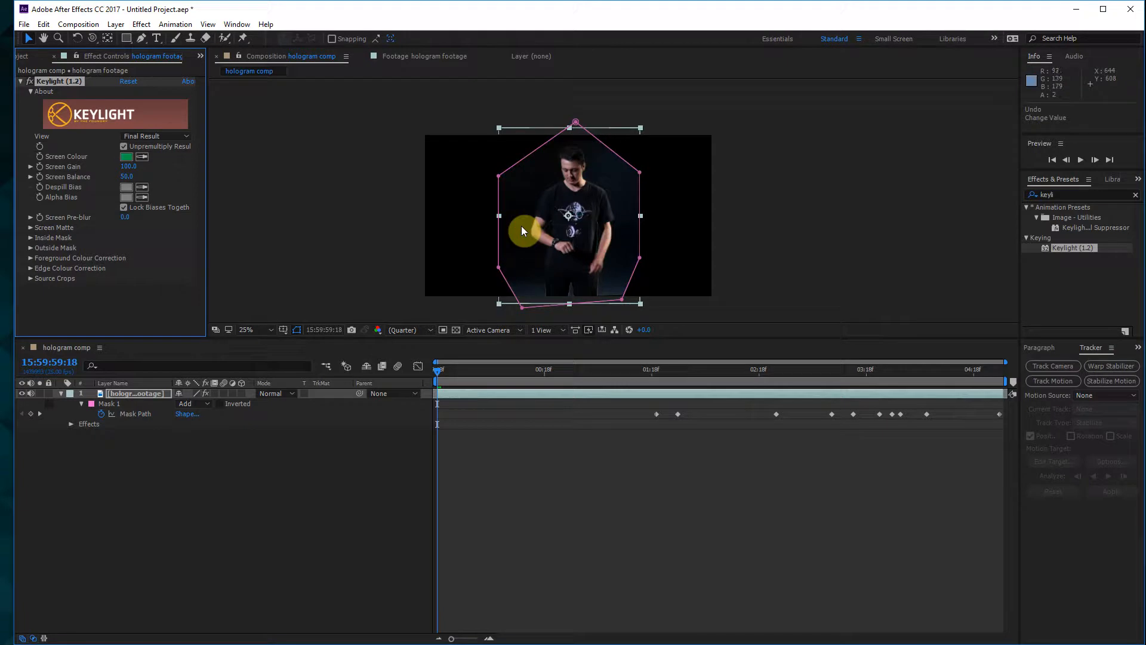
key("ctrl+z")
left_click(148, 158)
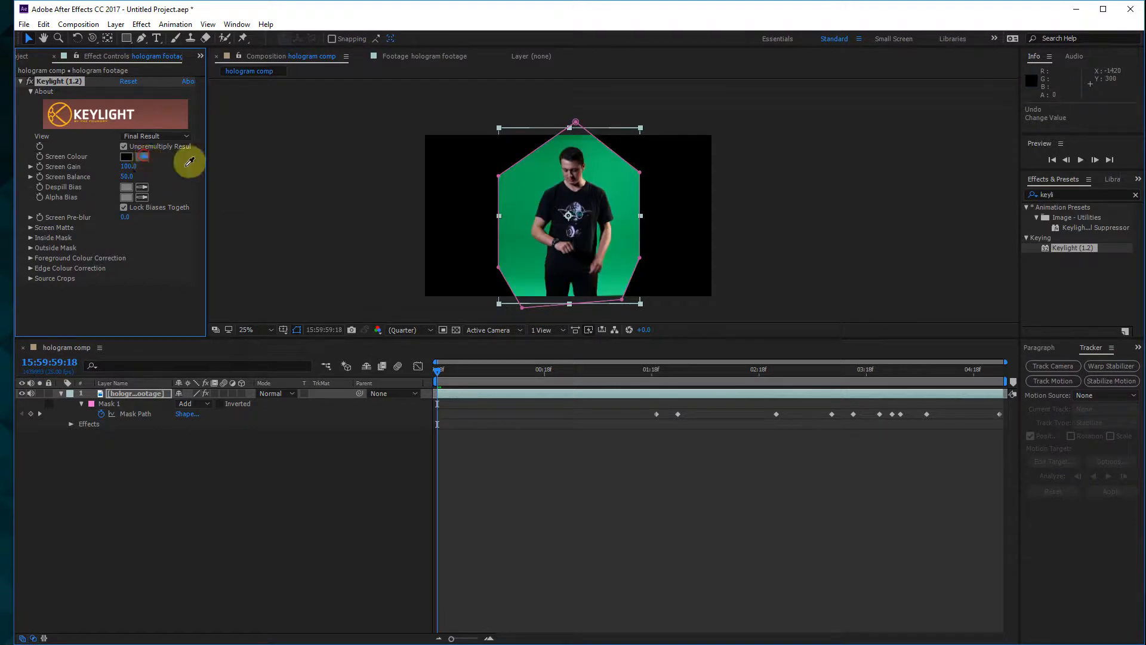
left_click(536, 290)
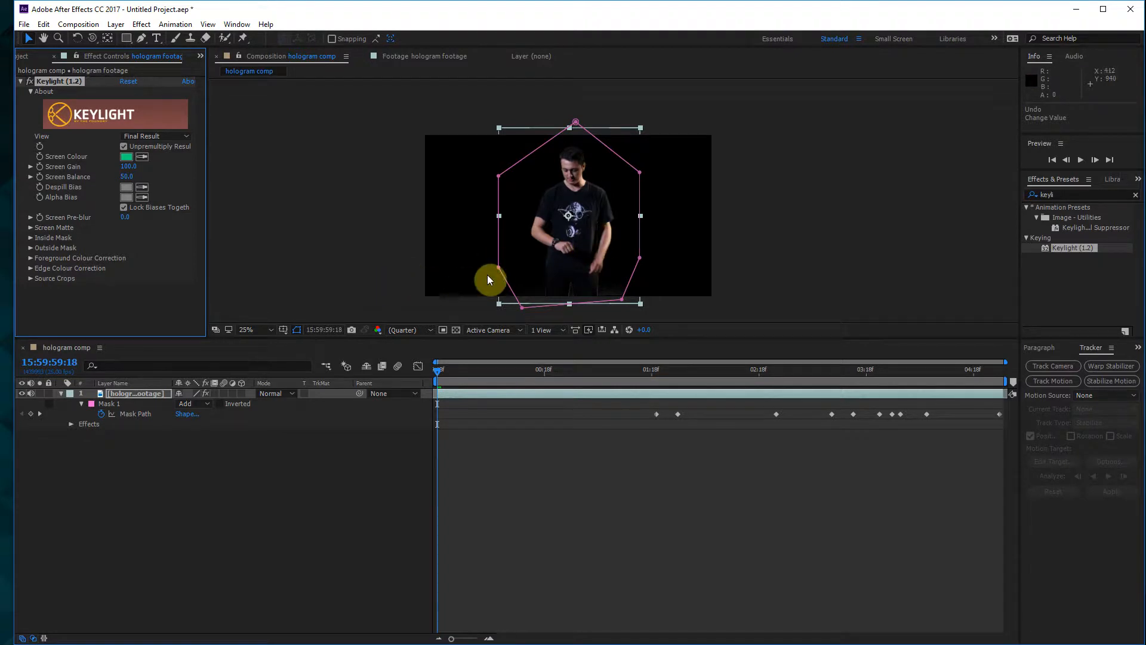
key("ctrl+z")
- Fit the composition to its viewer and enlarge the viewer area for a larger preview
left_click(266, 331)
left_click(263, 356)
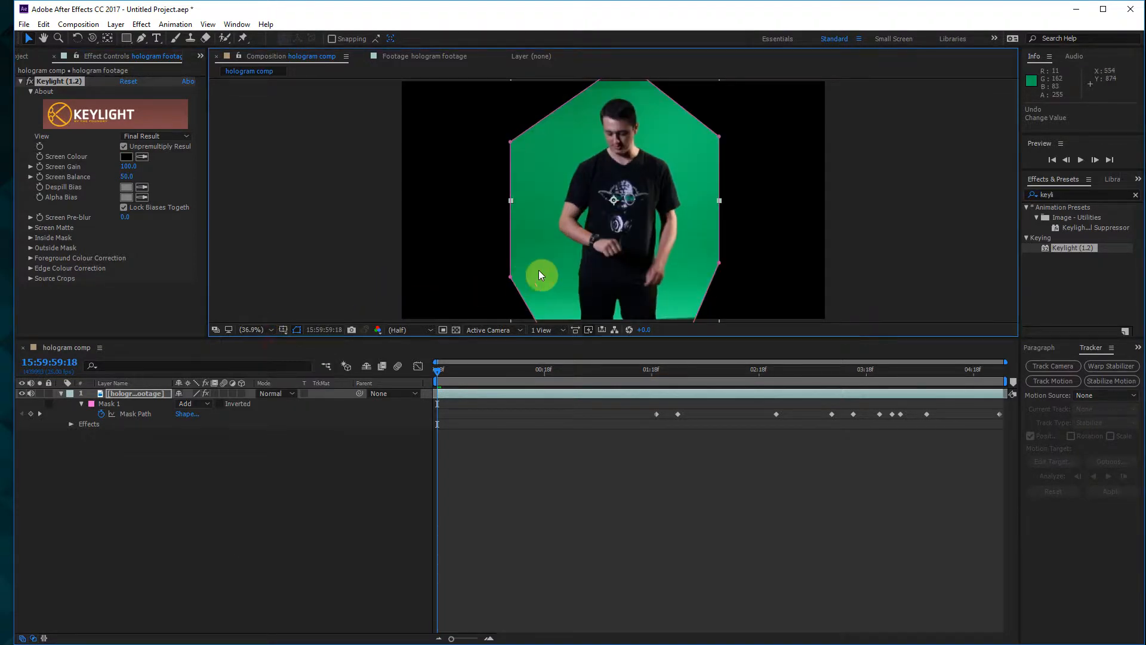
left_click_drag(395, 339, 376, 503)
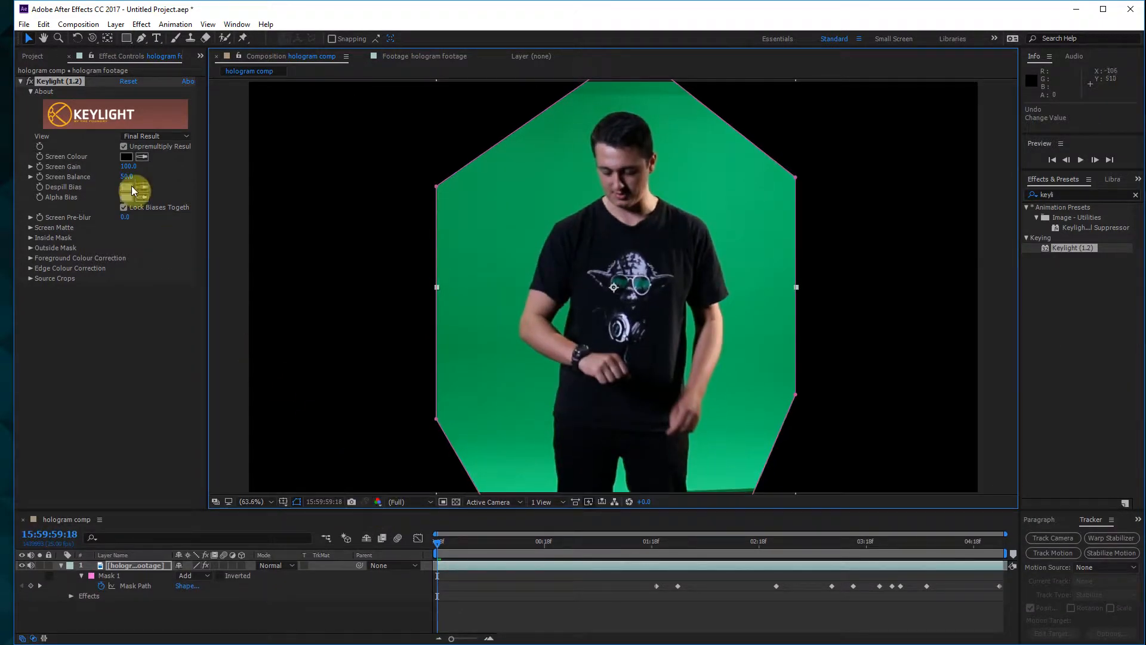
- Try sampling Keylight's Screen Colour from the bright green near the floor on the image's left side, and undo it
left_click(141, 157)
left_click(503, 212)
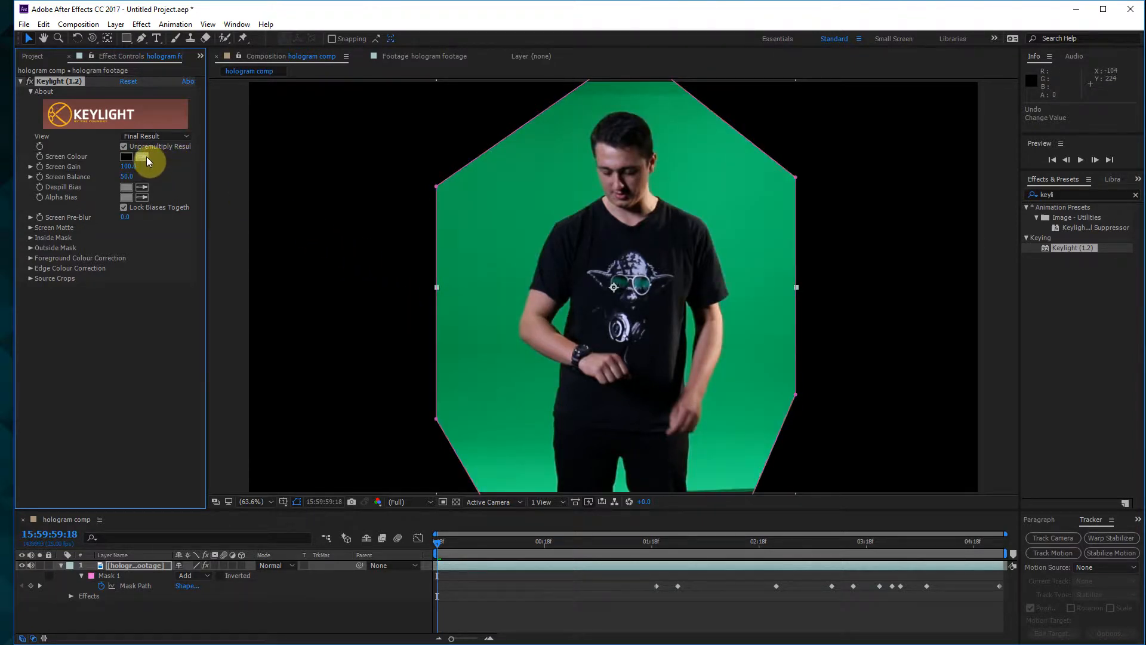
left_click(143, 157)
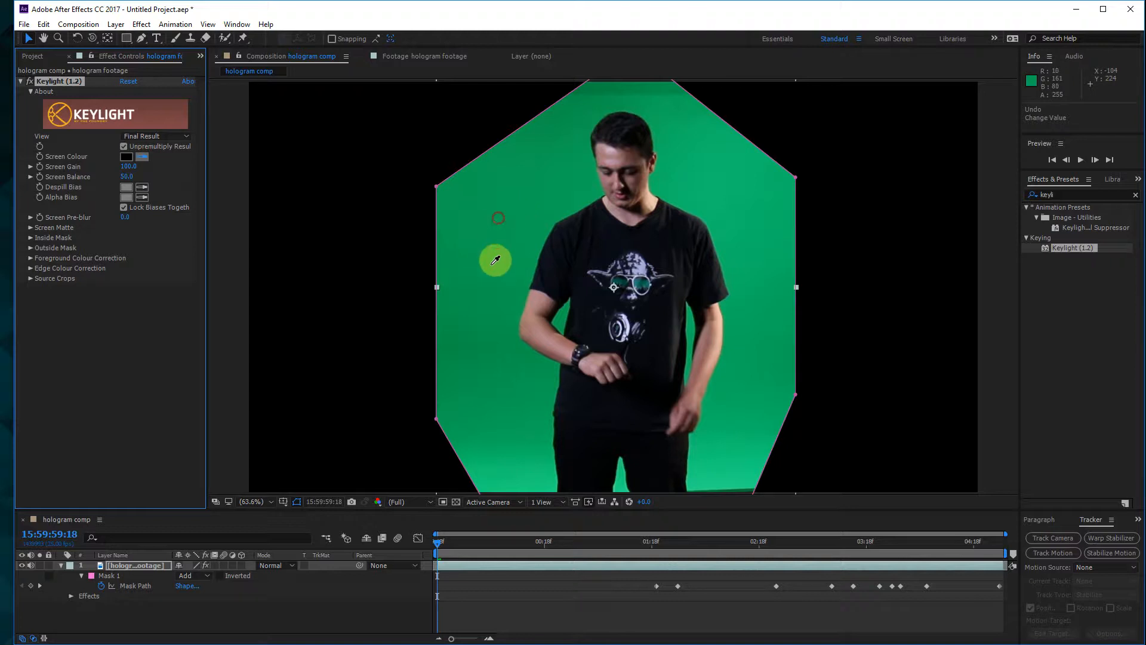
left_click(517, 487)
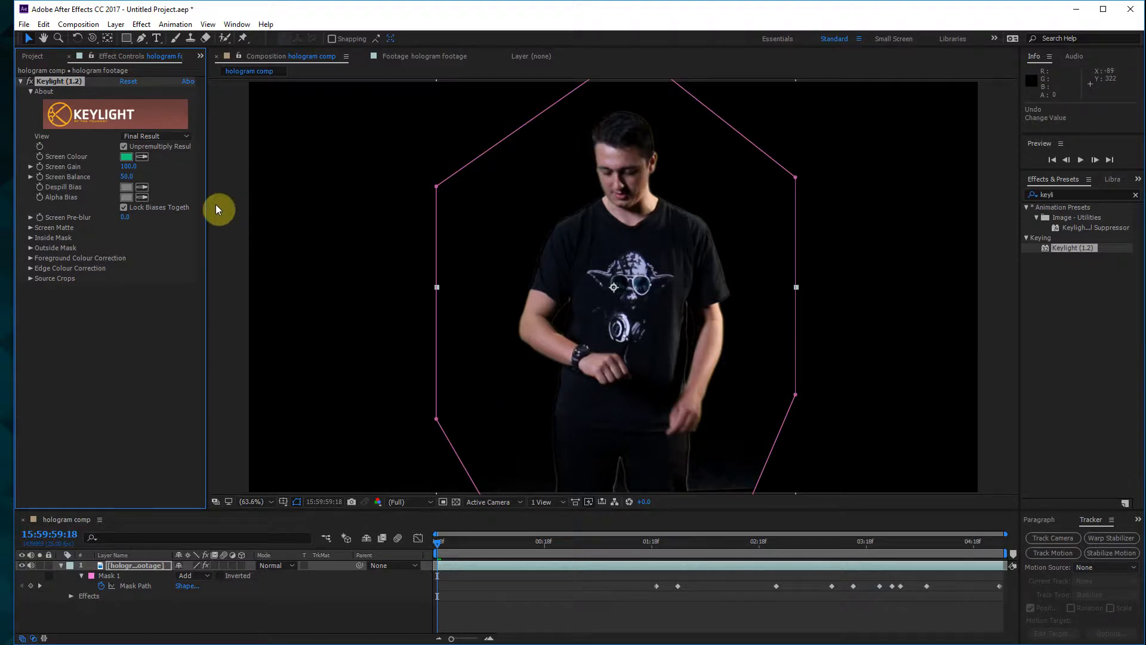
key("ctrl+z")
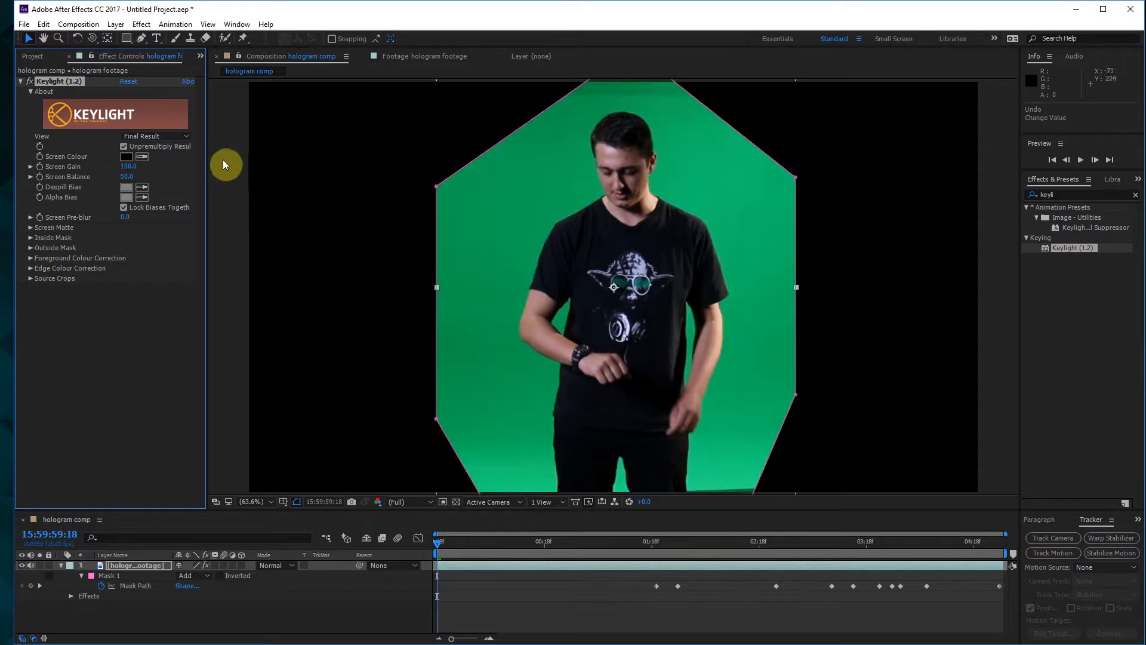
- Sample Keylight's Screen Colour from the bright green beside the man's legs near the lower right of the mask
left_click(142, 156)
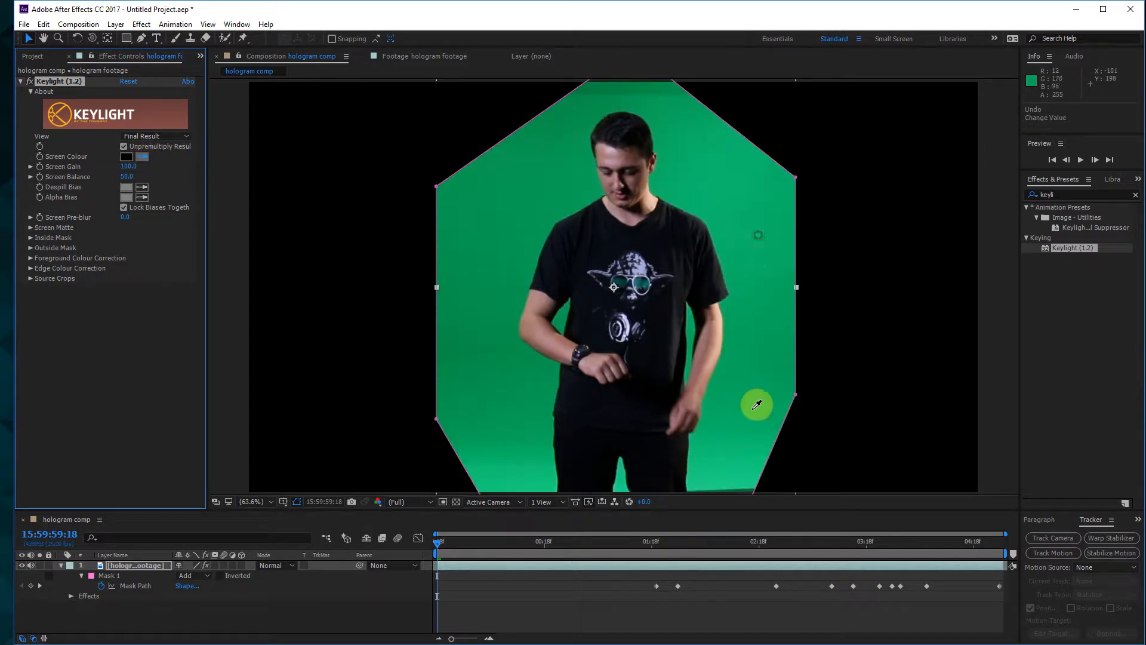
left_click(734, 479)
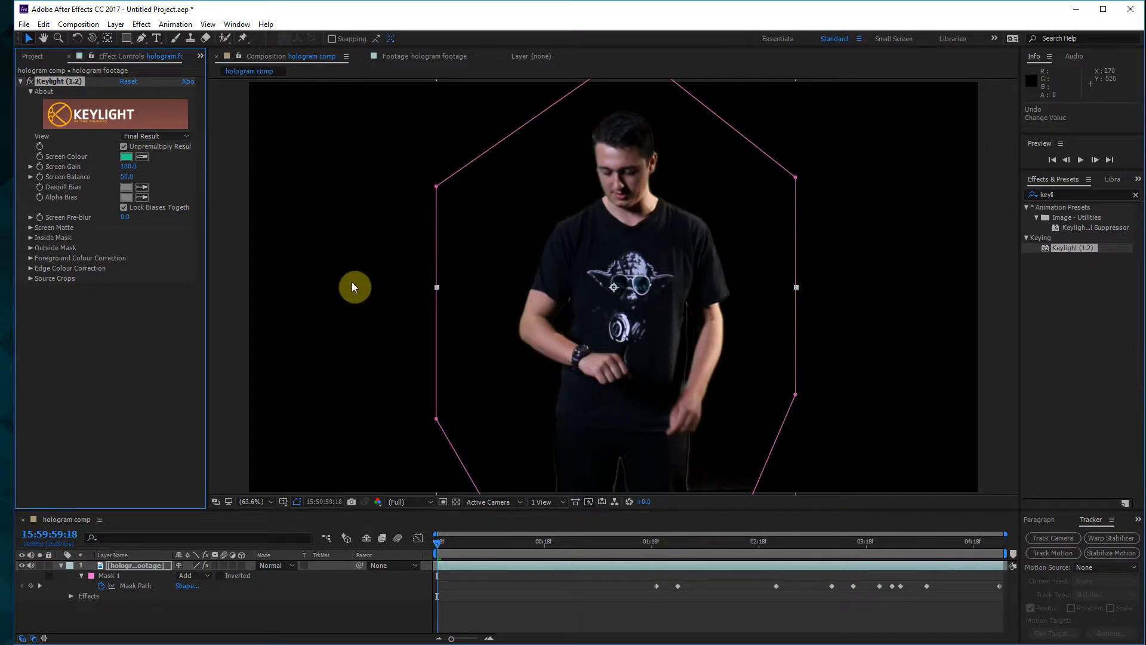
- Switch Keylight's view to Screen Matte and raise Screen Gain to about 118.9 to blacken the background
left_click(154, 136)
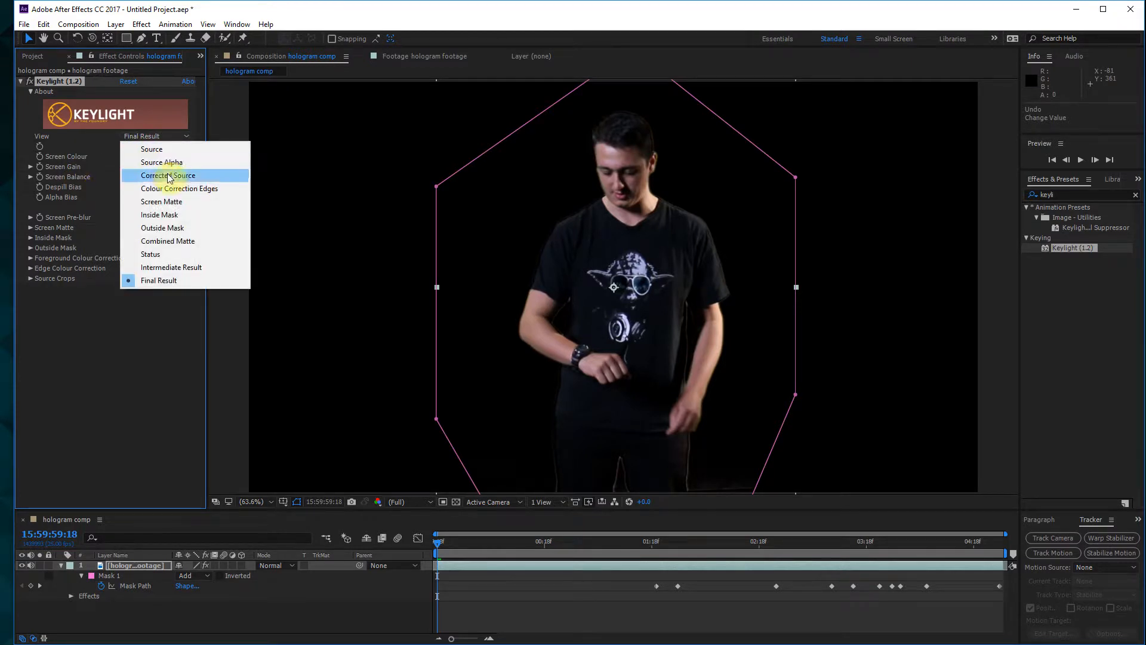
left_click(179, 204)
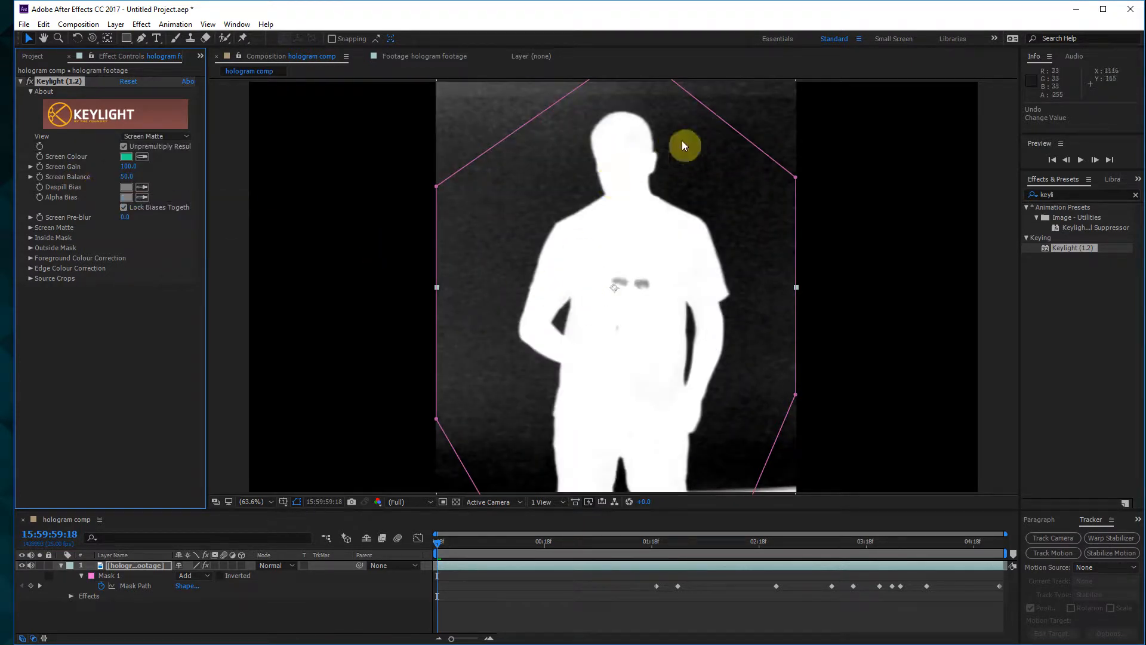
left_click(31, 166)
left_click_drag(112, 184, 128, 184)
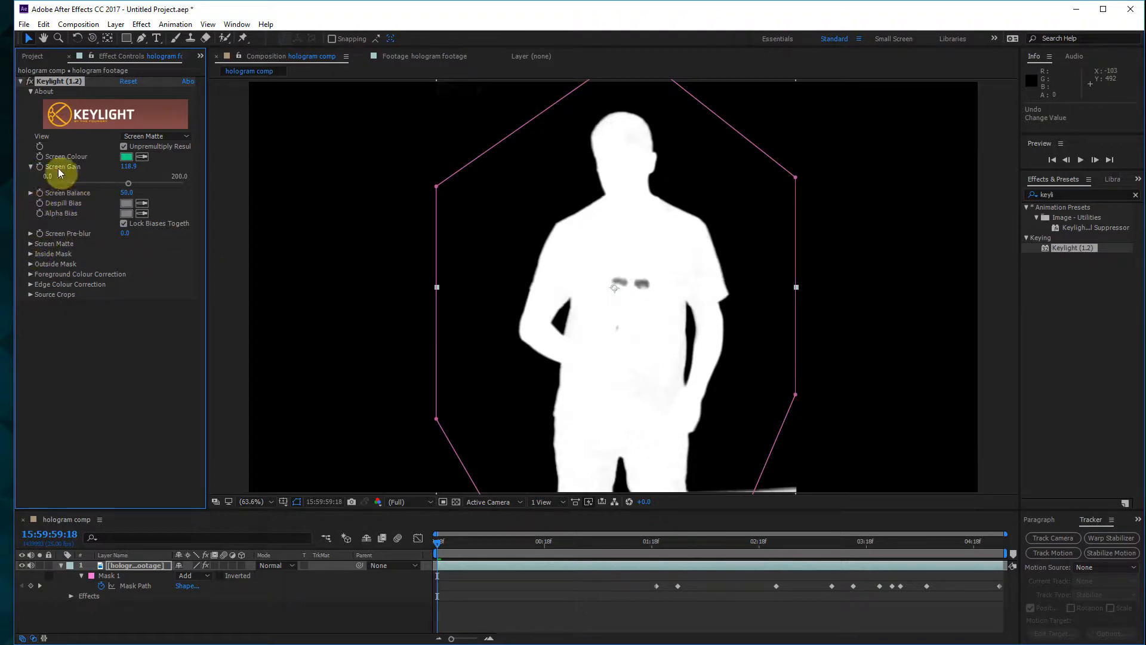
- Expand Keylight's Screen Matte settings and lower Clip White to about 53.3 to fill the grey spots on the shirt
left_click(30, 244)
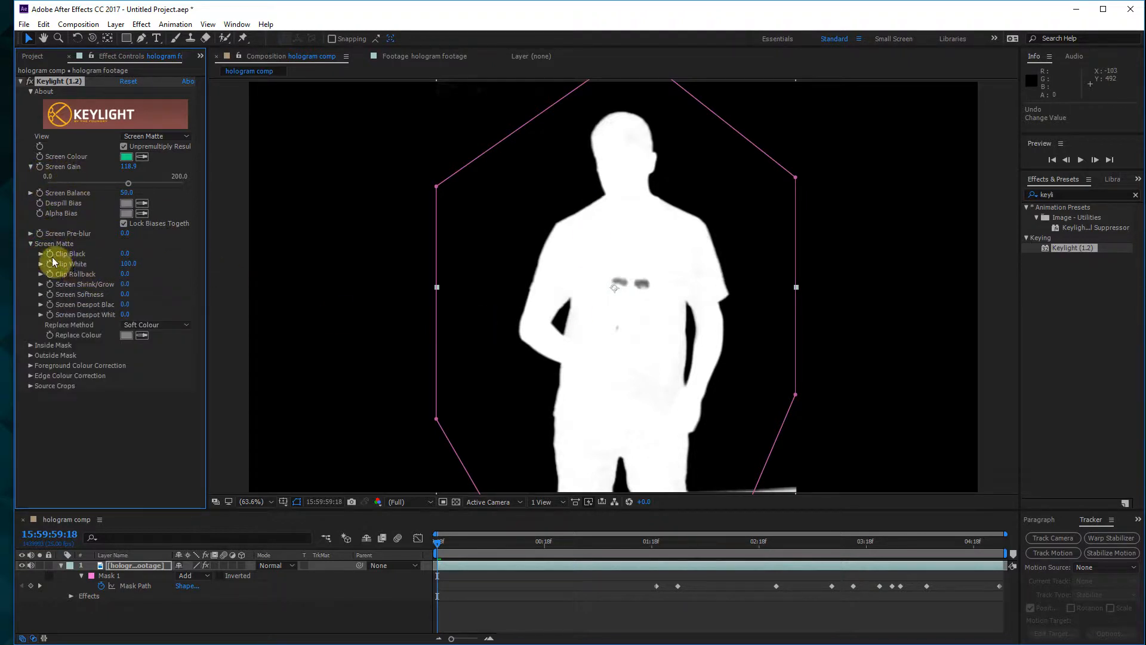
left_click(41, 254)
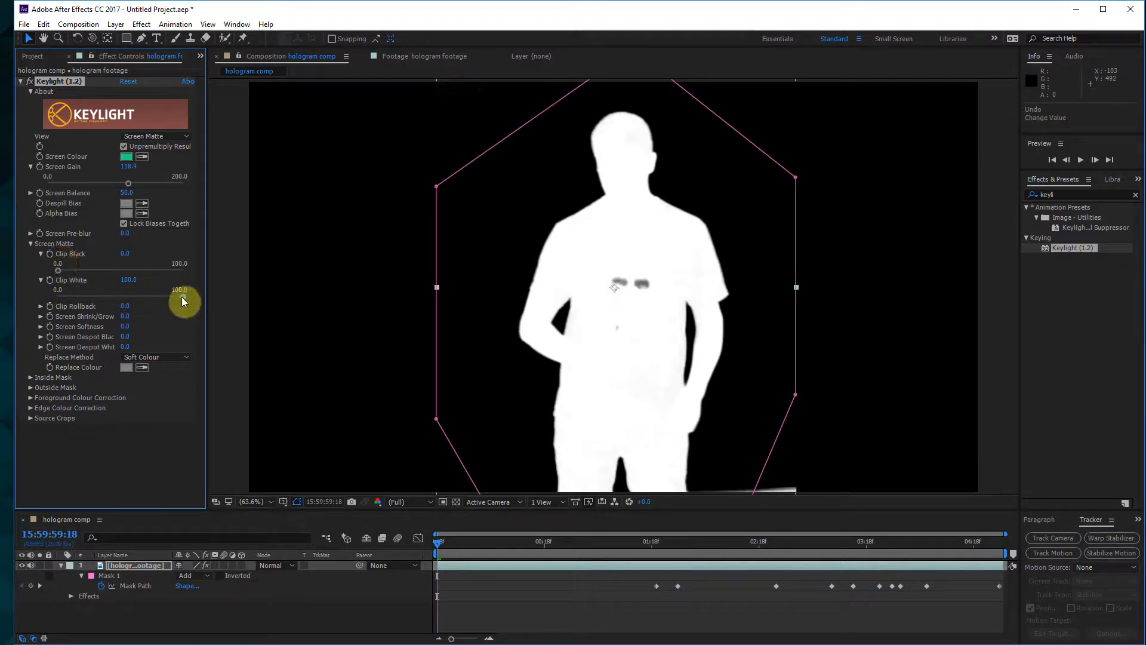
key("space")
left_click_drag(680, 324, 628, 285)
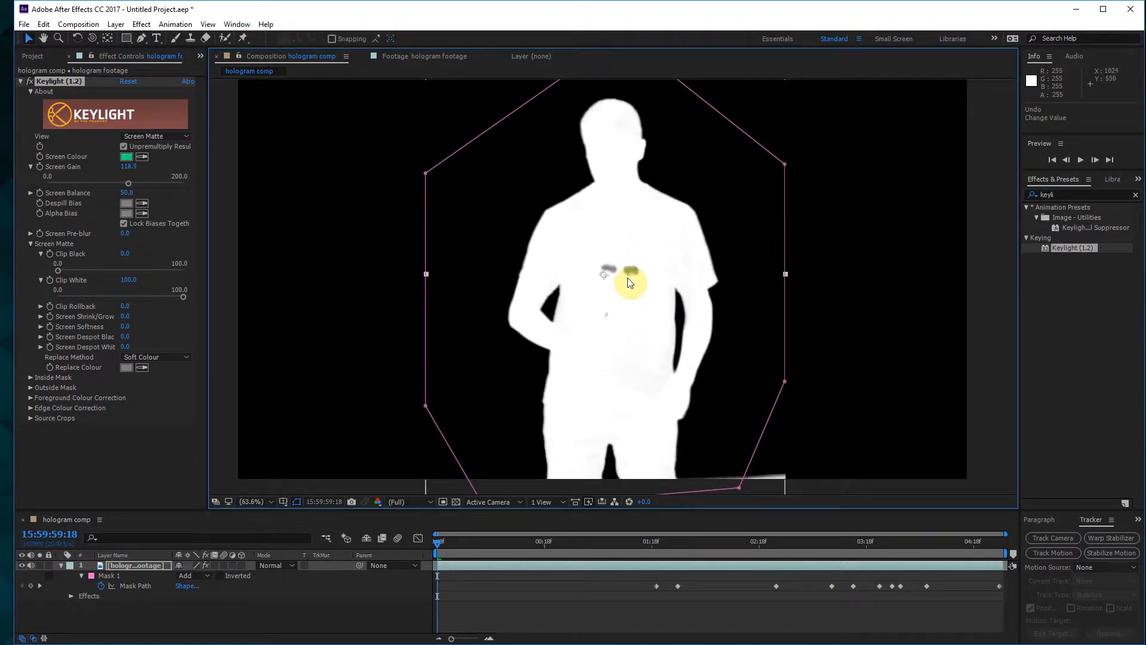
left_click_drag(183, 299, 124, 292)
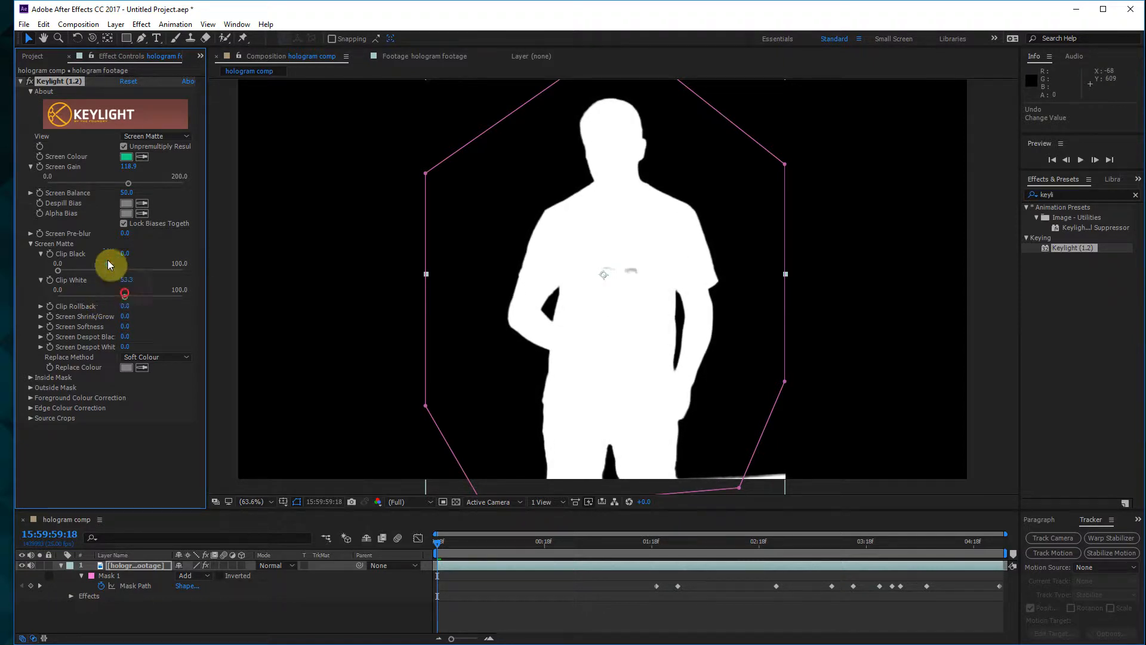
- Turn off Keylight's Unpremultiply Result and return the view to Final Result after briefly showing the Source
left_click(134, 138)
left_click(142, 148)
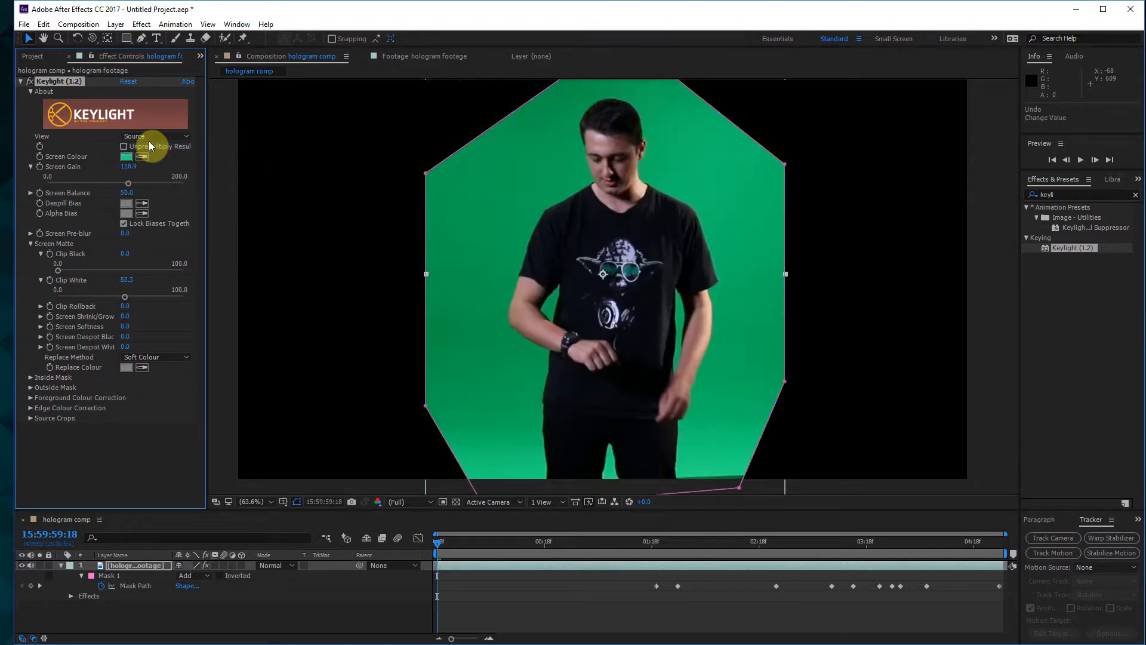
left_click(168, 132)
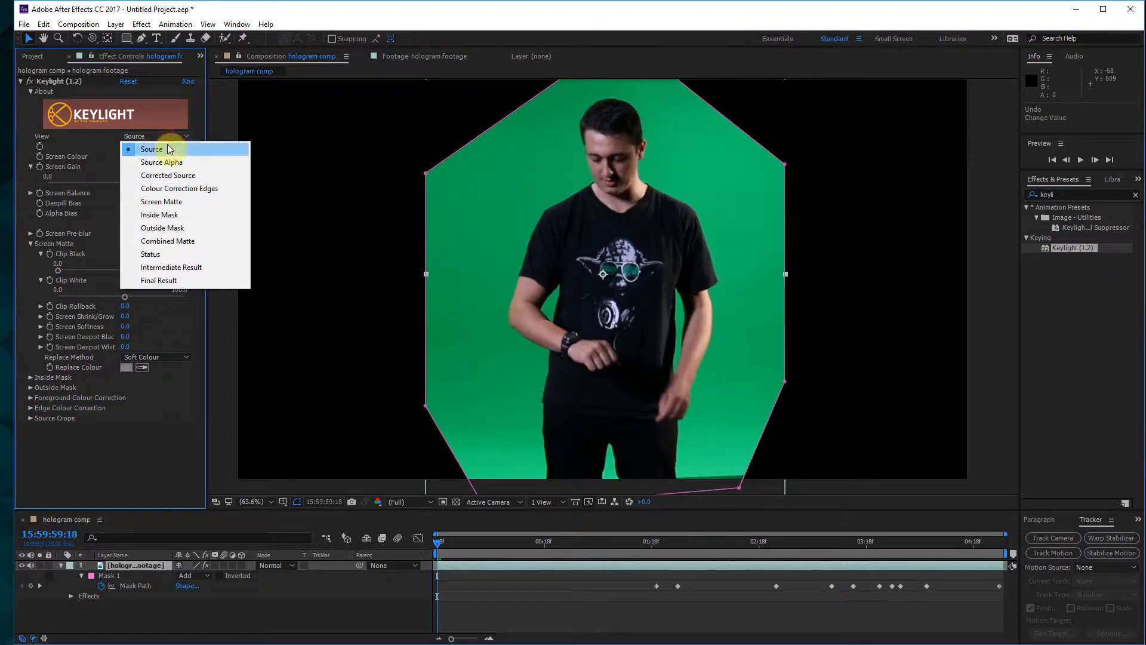
left_click(153, 281)
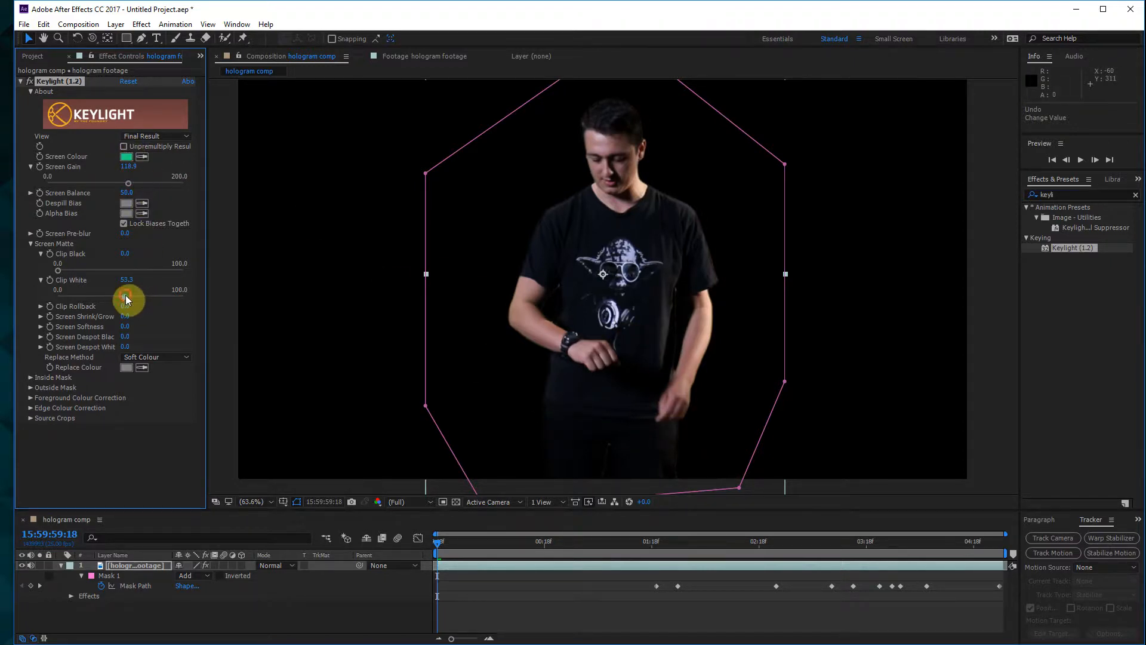
- Lower Clip White to 48.6 and inspect the shirt print and sleeve edges close up
mouse_move(162, 296)
left_mouse_down()
mouse_move(258, 308)
mouse_move(165, 303)
left_mouse_up()
left_click_drag(267, 303, 170, 296)
scroll(733, 271, "up", 2)
scroll(810, 250, "up", 2)
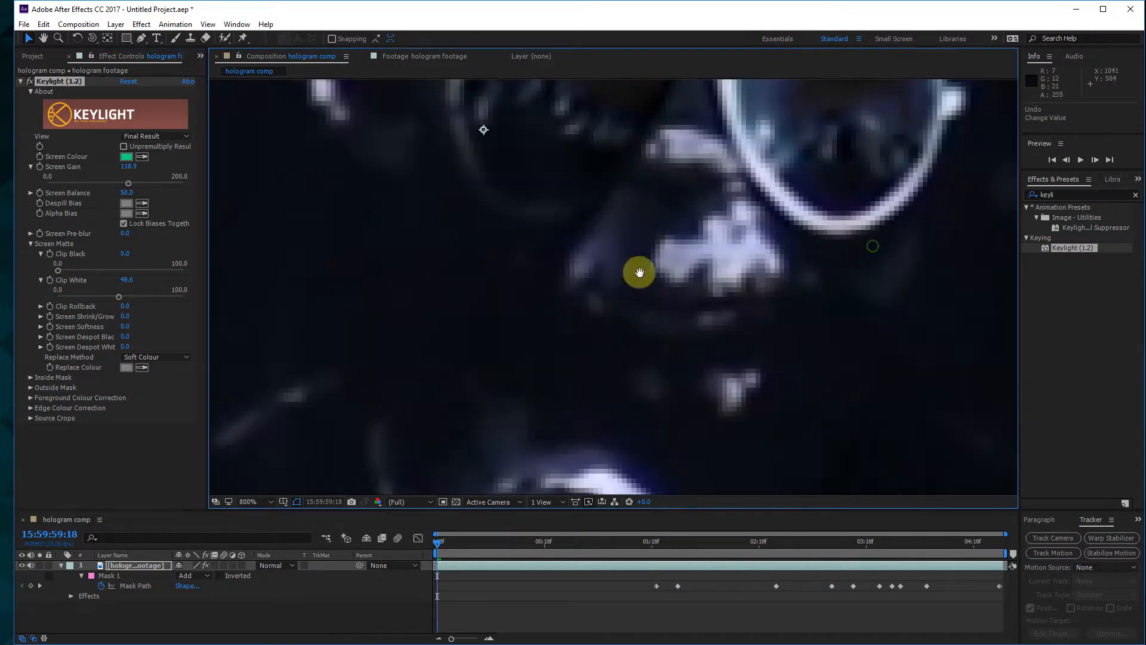
scroll(752, 257, "up", 1)
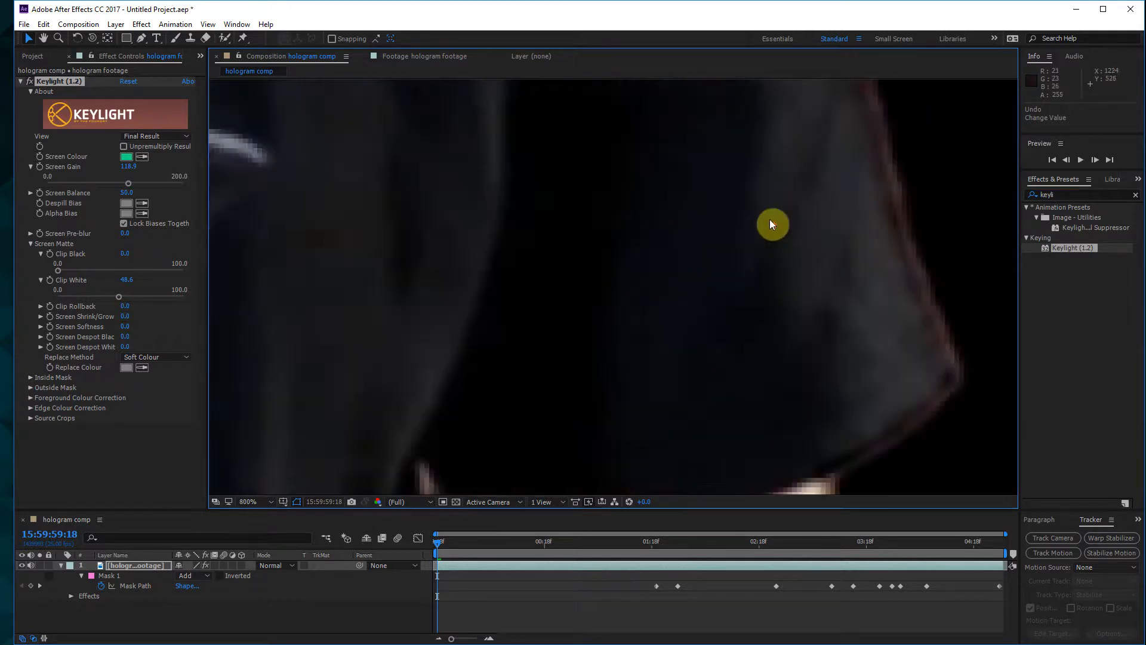
- Compare several Clip White values against the sleeve edge, leave it at 76.2, and check the whole keyed figure with the layer deselected
left_click(120, 297)
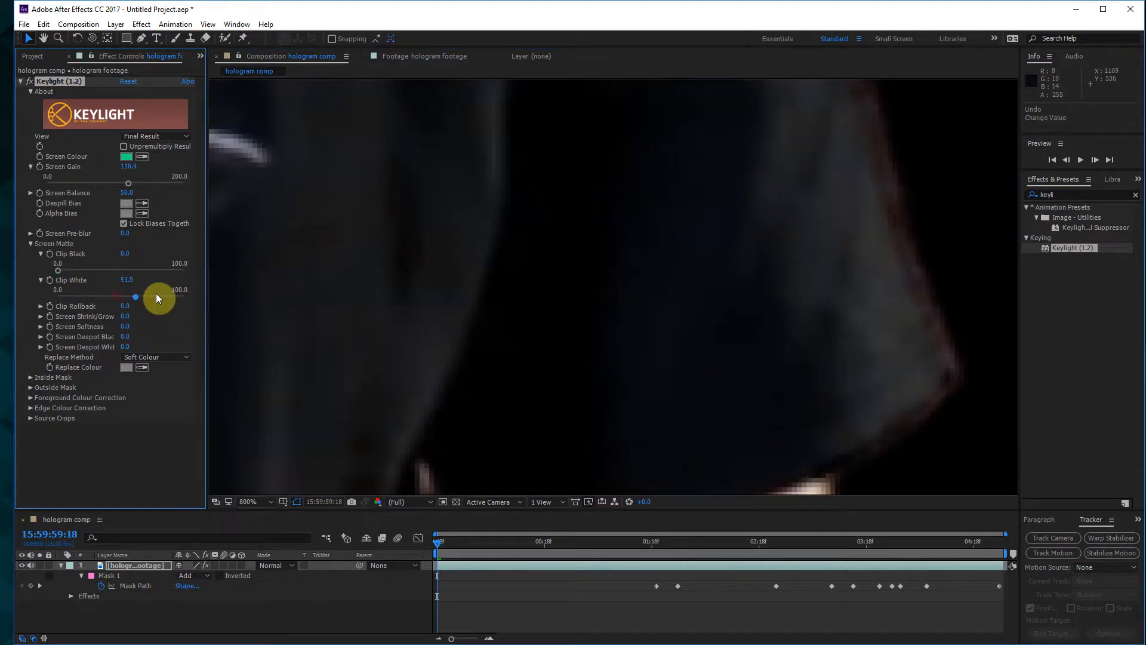
left_click(181, 296)
left_click_drag(180, 296, 76, 311)
key("ctrl+z")
left_click(186, 297)
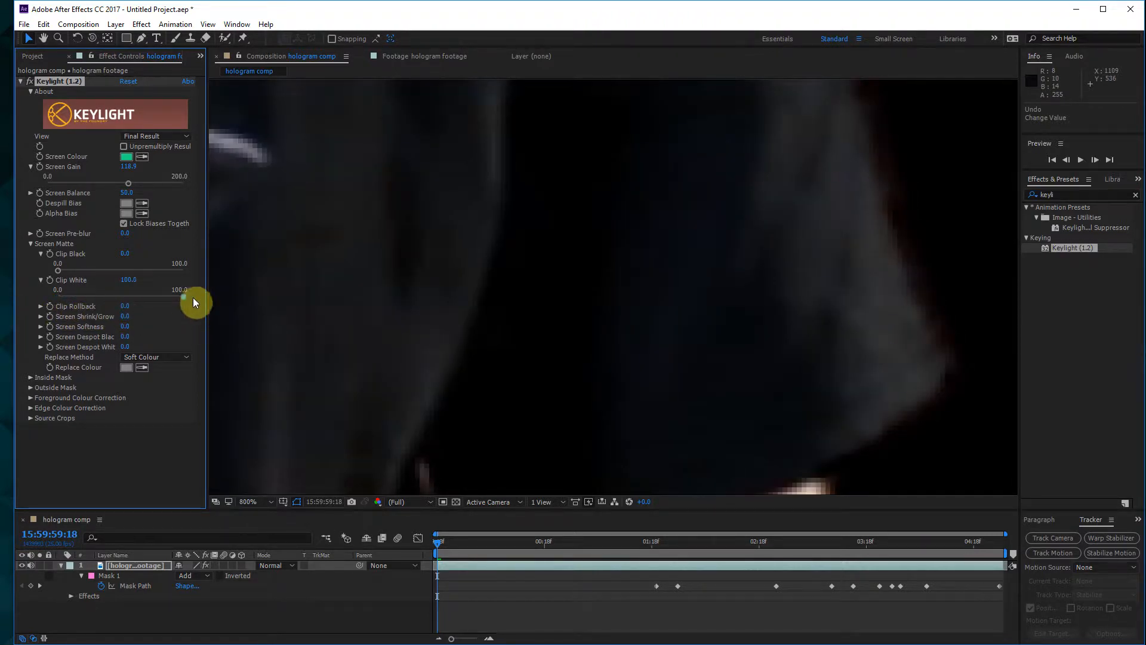
left_click_drag(154, 300, 152, 300)
scroll(706, 310, "down", 3)
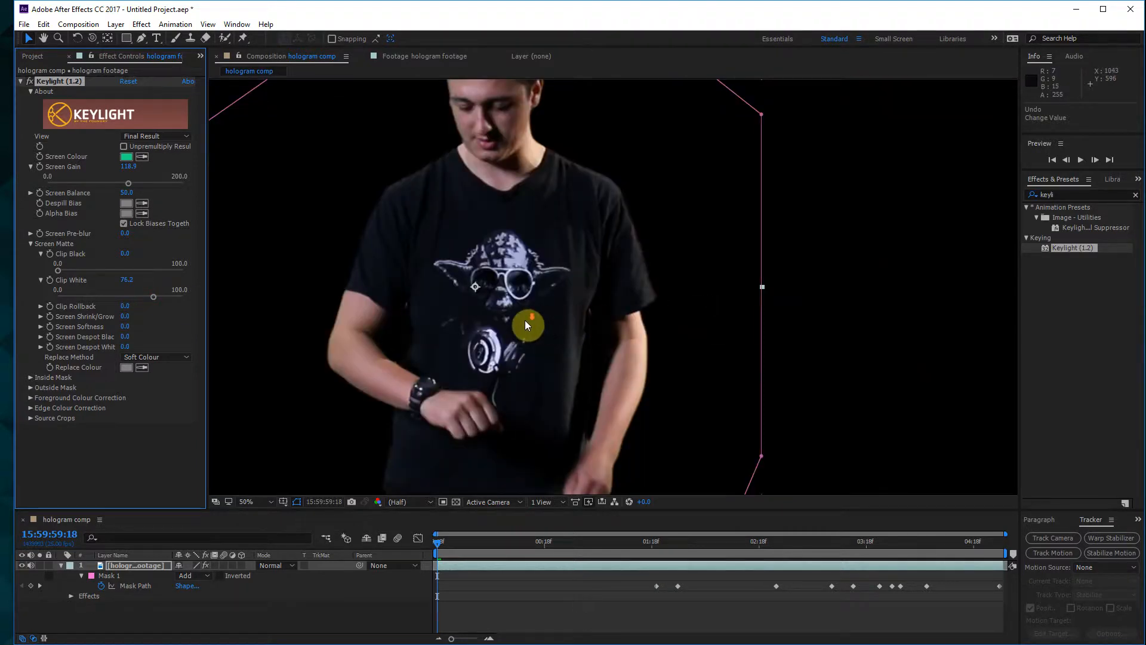
scroll(525, 321, "down", 2)
scroll(571, 234, "up", 1)
left_click(262, 85)
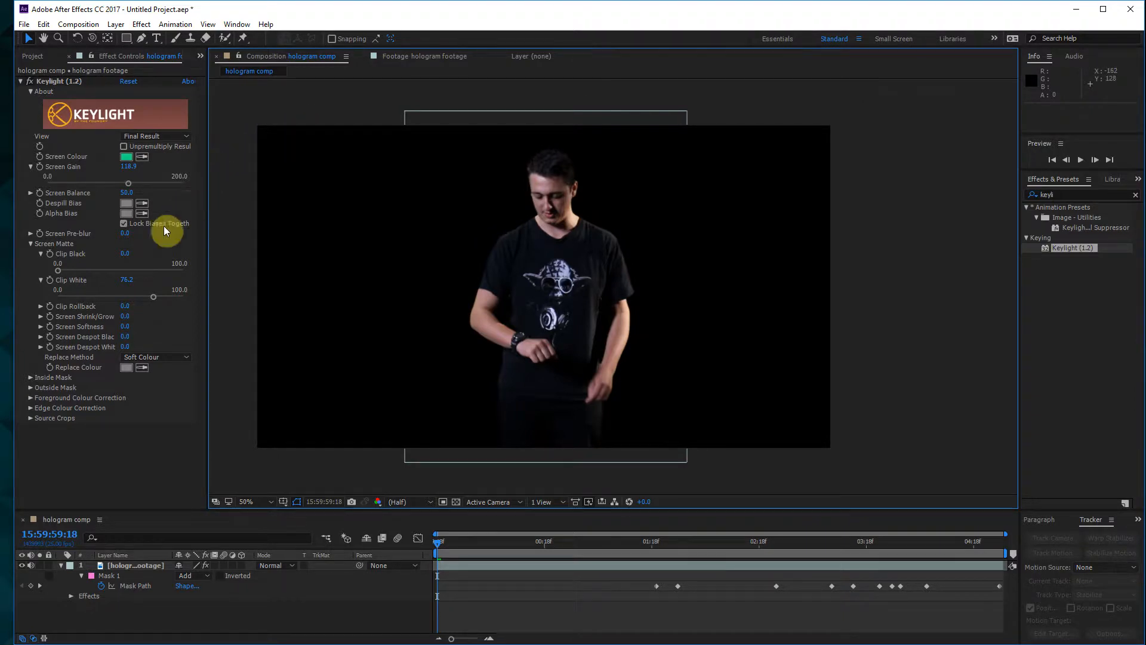
- Expand Keylight's Inside Mask settings, then show the Screen Matte and set Clip White to 86.2
left_click(28, 378)
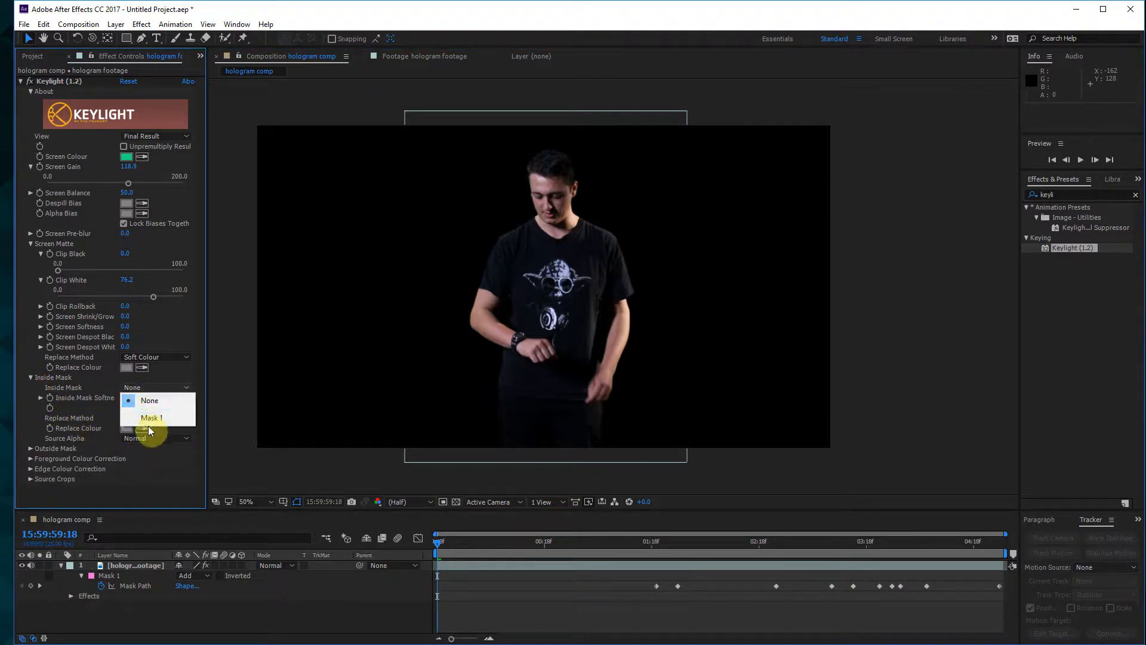
left_click(216, 278)
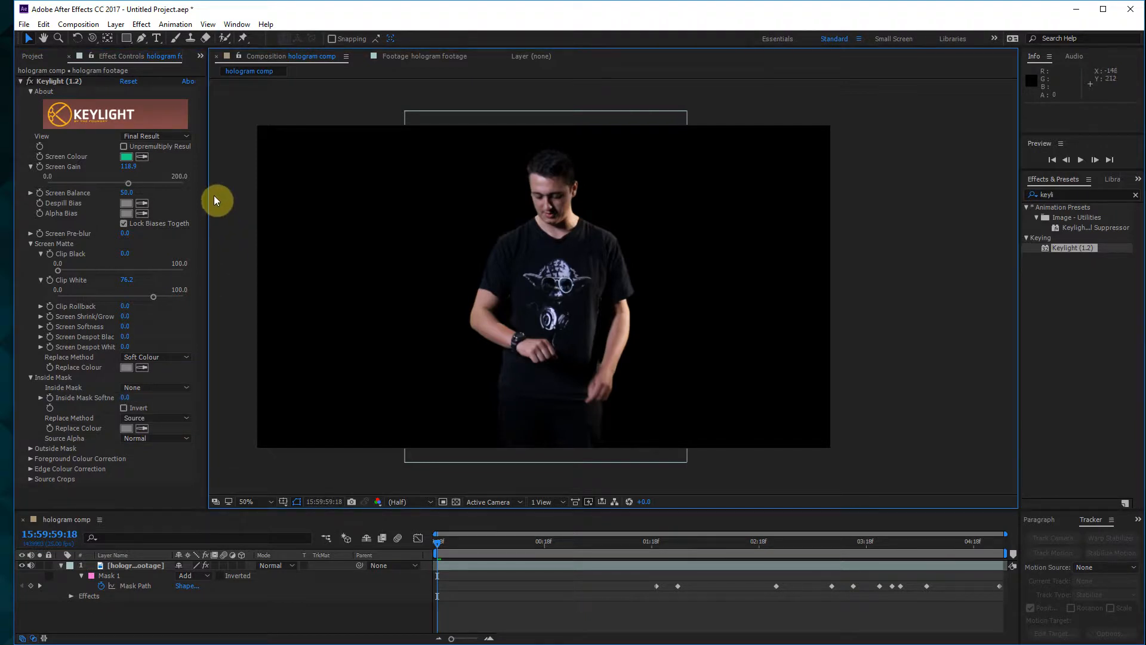
left_click(154, 136)
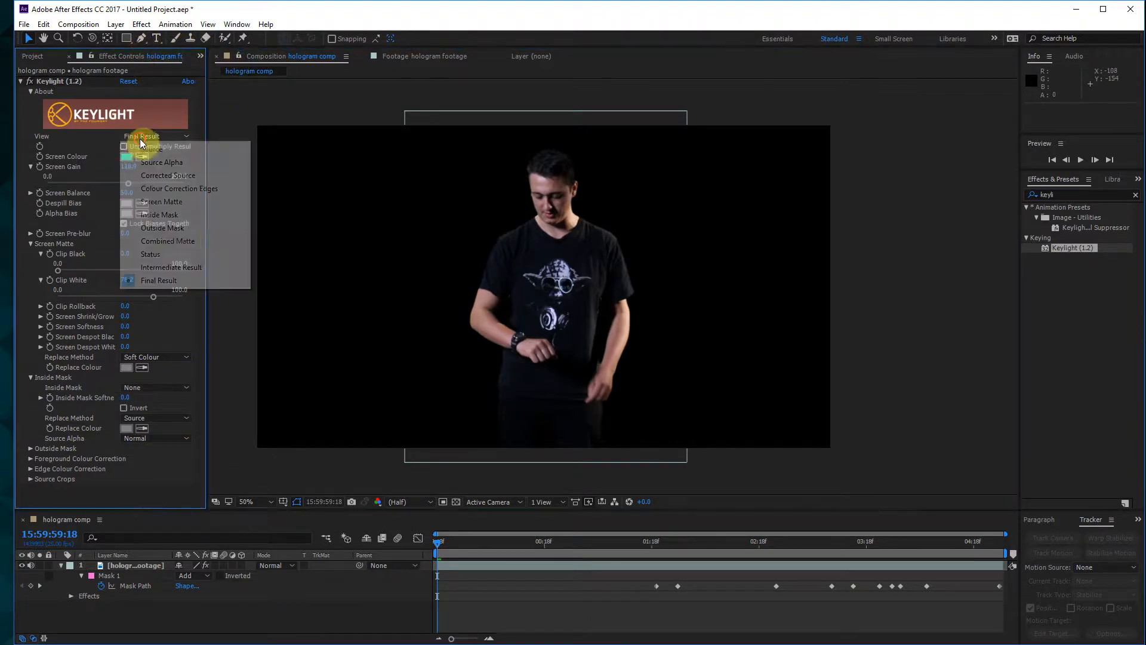
left_click(179, 202)
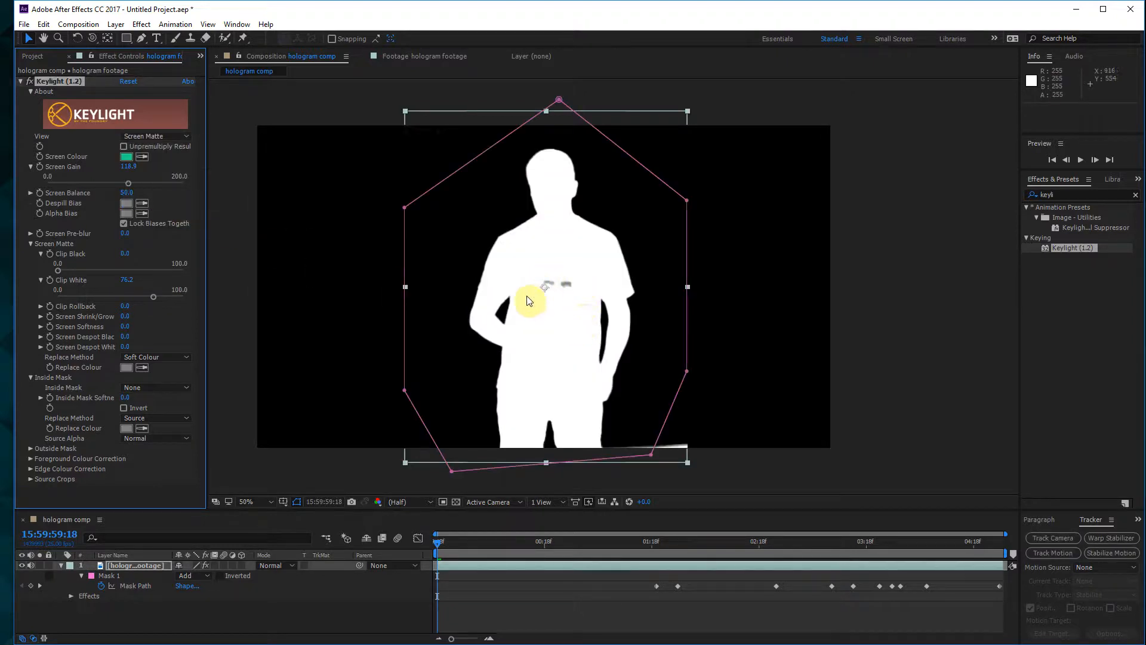
mouse_move(153, 297)
left_mouse_down()
mouse_move(213, 300)
mouse_move(170, 295)
left_mouse_up()
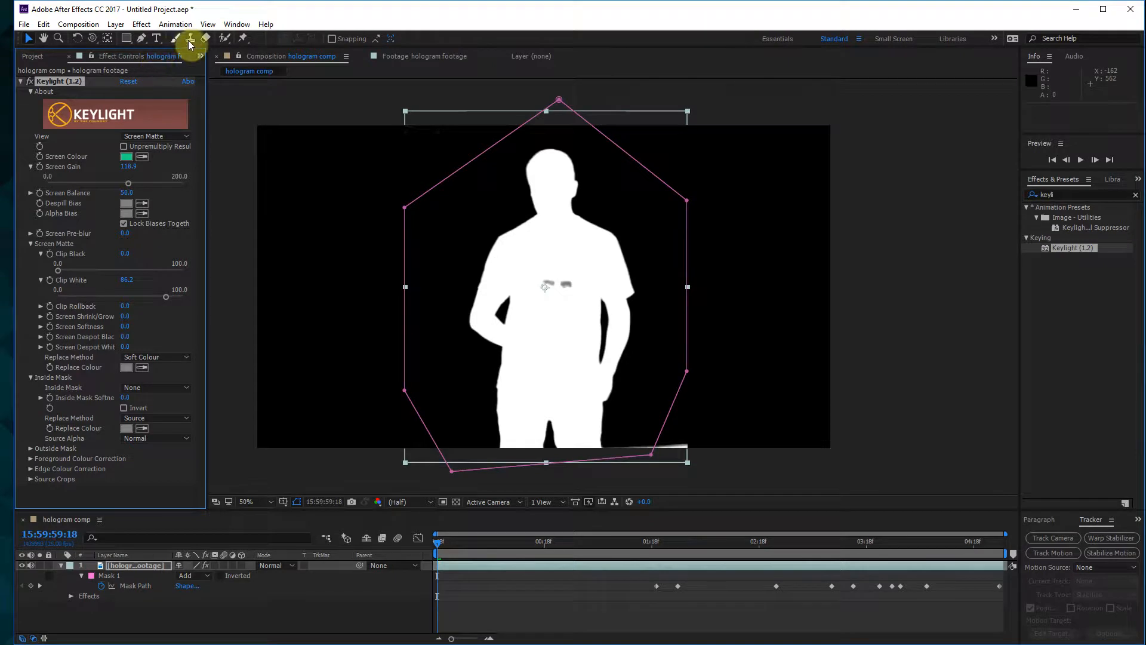
- Draw a closed four-point mask with the Pen tool around the grey sunglasses spots on the man's chest
left_click(141, 37)
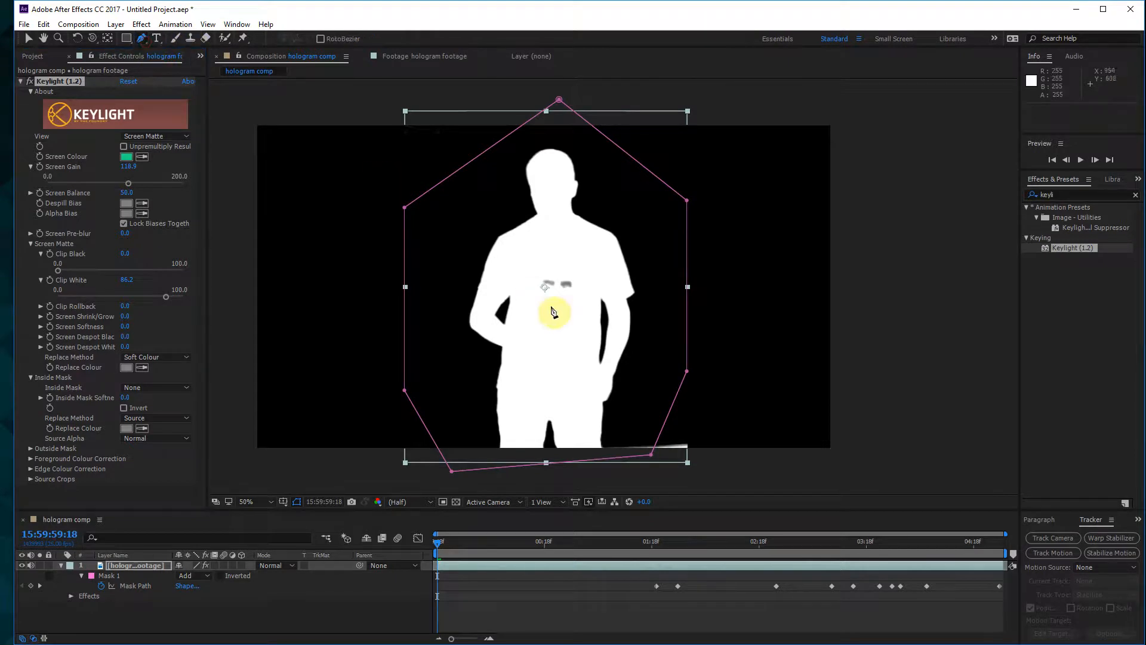
left_click(579, 267)
left_click(529, 263)
left_click(539, 305)
left_click(573, 298)
left_click(578, 268)
- Start keyframing Mask 2's Mask Path at 16:00:01:21
left_click_drag(456, 537, 664, 591)
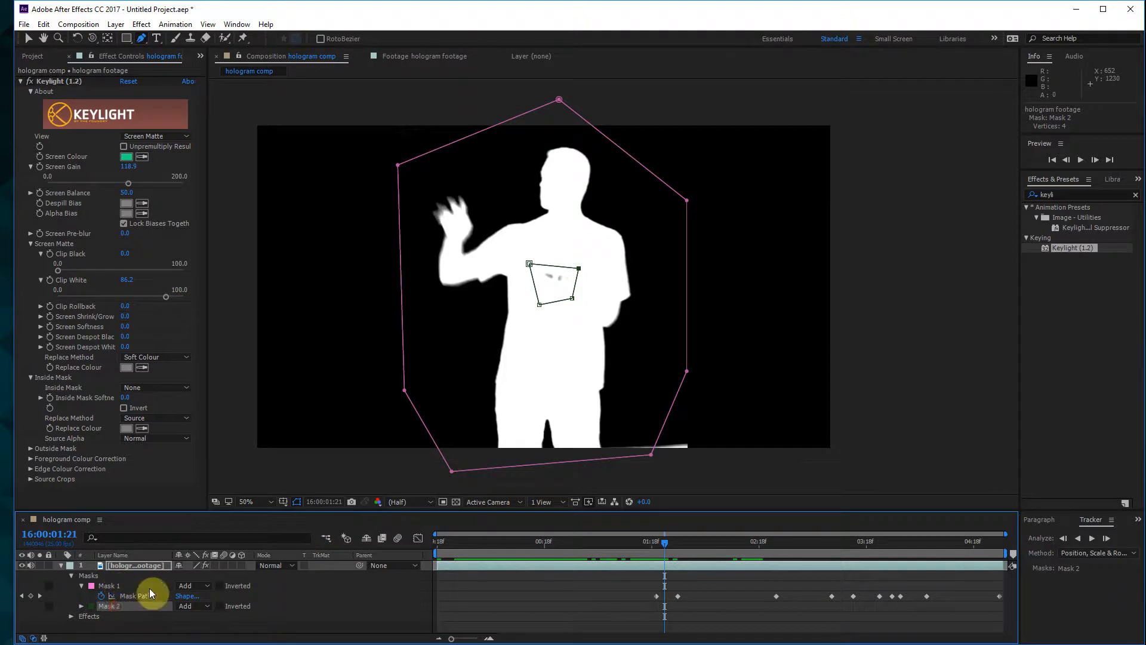
left_click(81, 606)
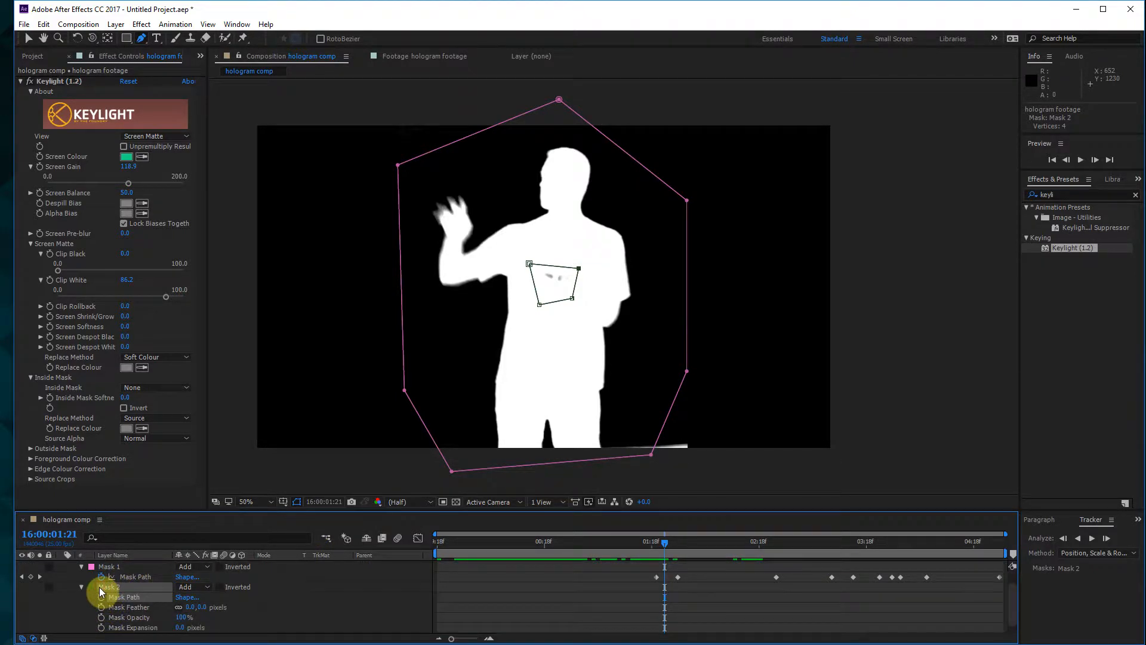
scroll(114, 567, "up", 1)
left_click(120, 565)
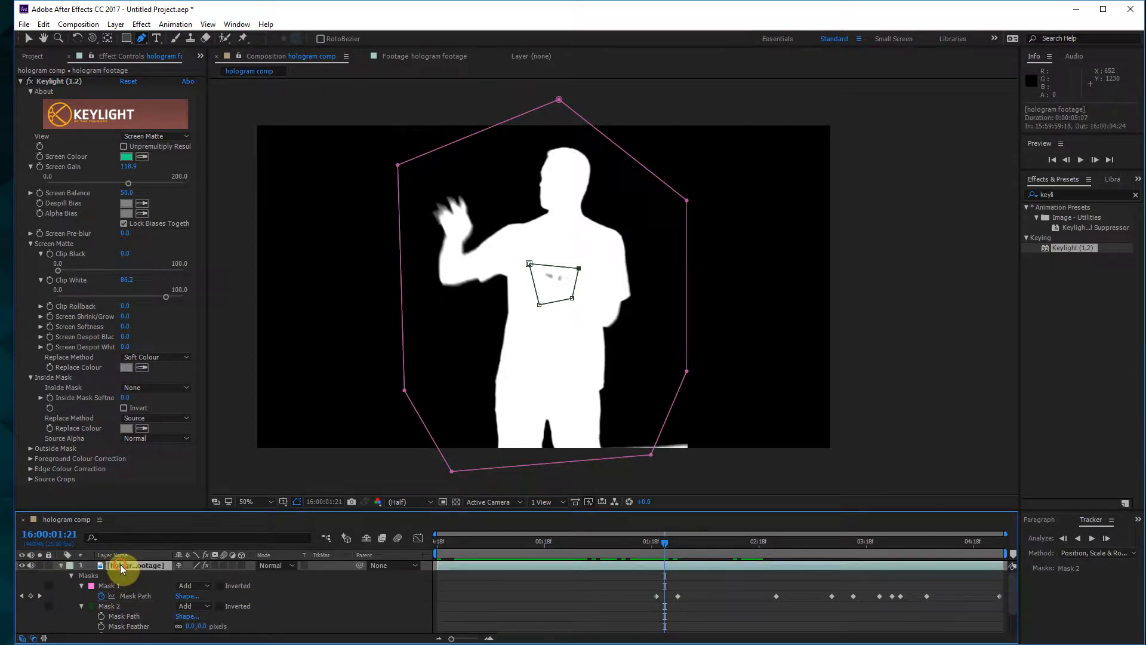
key("m")
key("m")
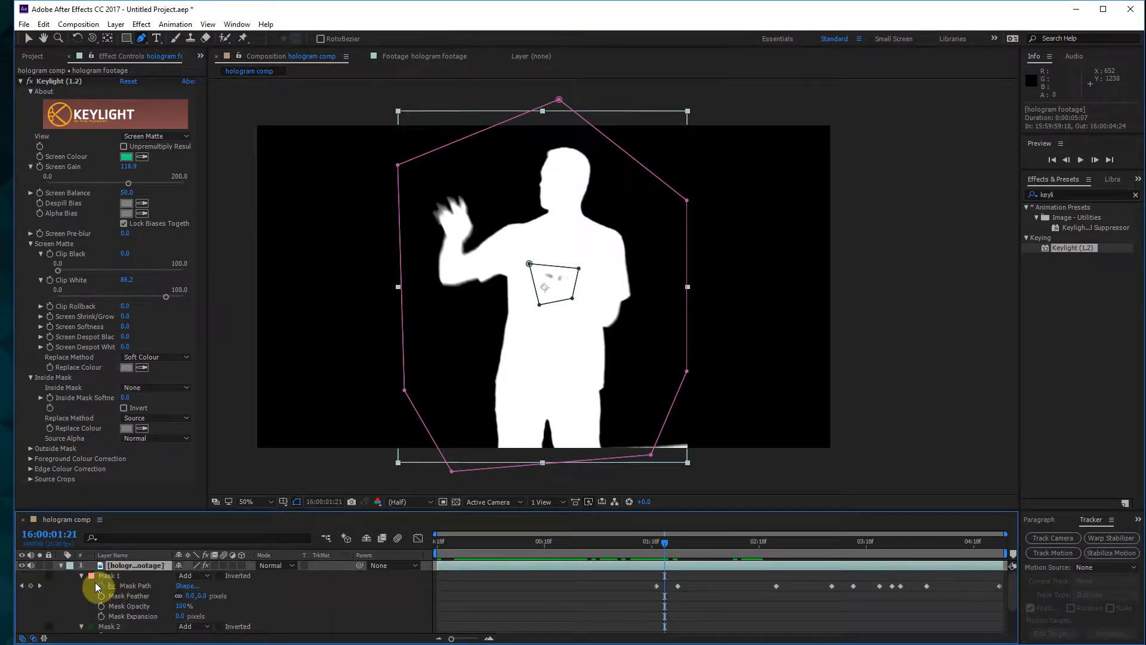
scroll(89, 591, "down", 1)
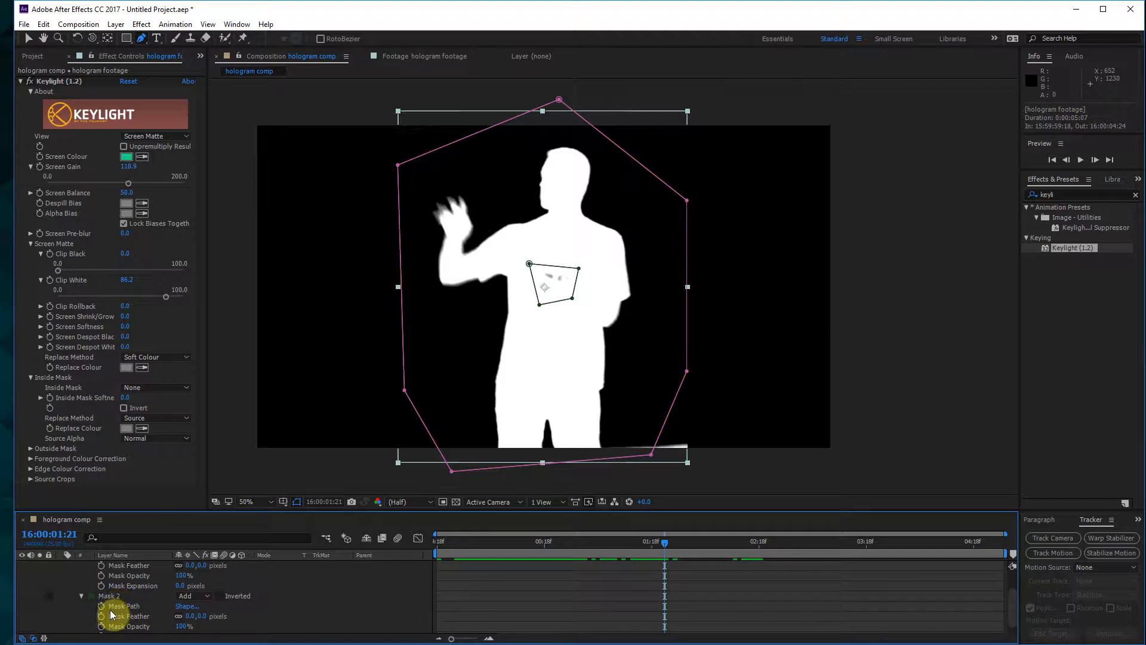
left_click(101, 606)
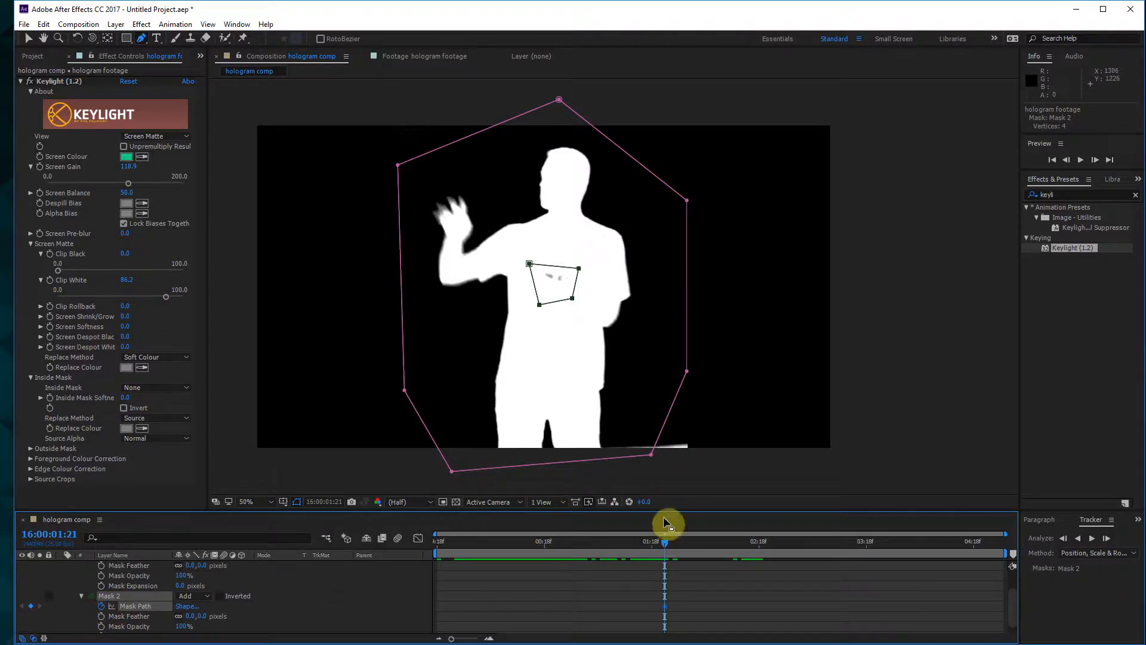
- Reposition Mask 2 over the sunglasses spots at 16:00:02:01 and at two further points before 16:00:03:09
left_click_drag(664, 546, 685, 546)
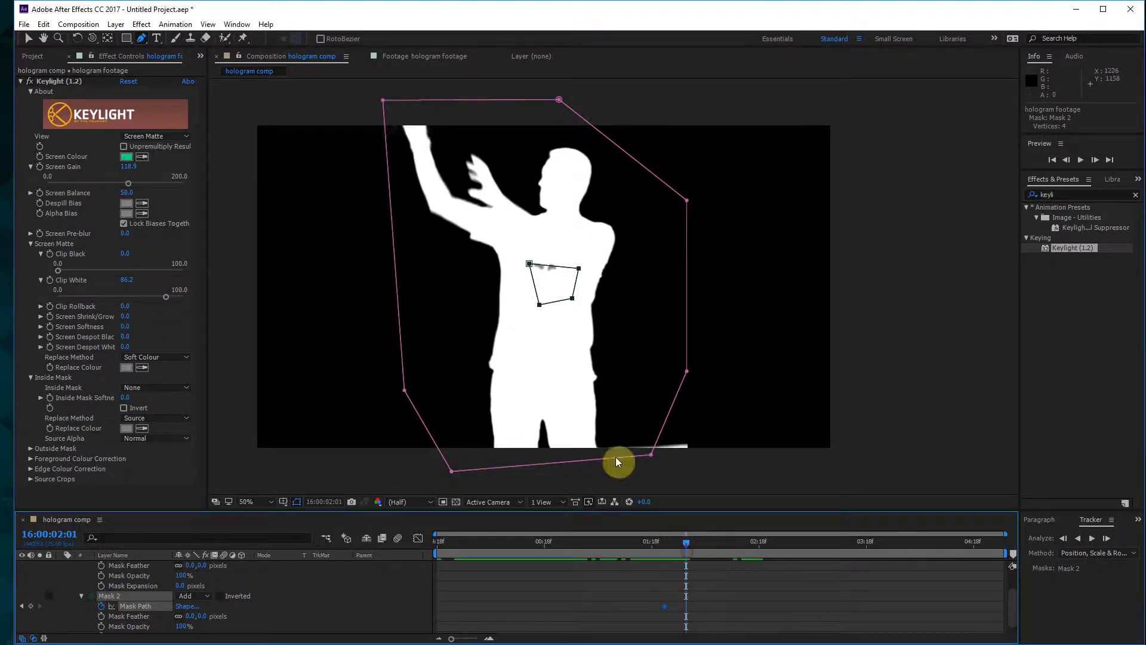
left_click_drag(529, 263, 522, 251)
left_click_drag(684, 544, 721, 556)
left_click(521, 252)
left_click_drag(521, 252, 511, 245)
left_click_drag(753, 546, 786, 553)
left_click_drag(555, 280, 576, 291)
- Reposition Mask 2 over the sunglasses spots at 16:00:03:19, 16:00:03:09 and 16:00:04:09
left_click(868, 544)
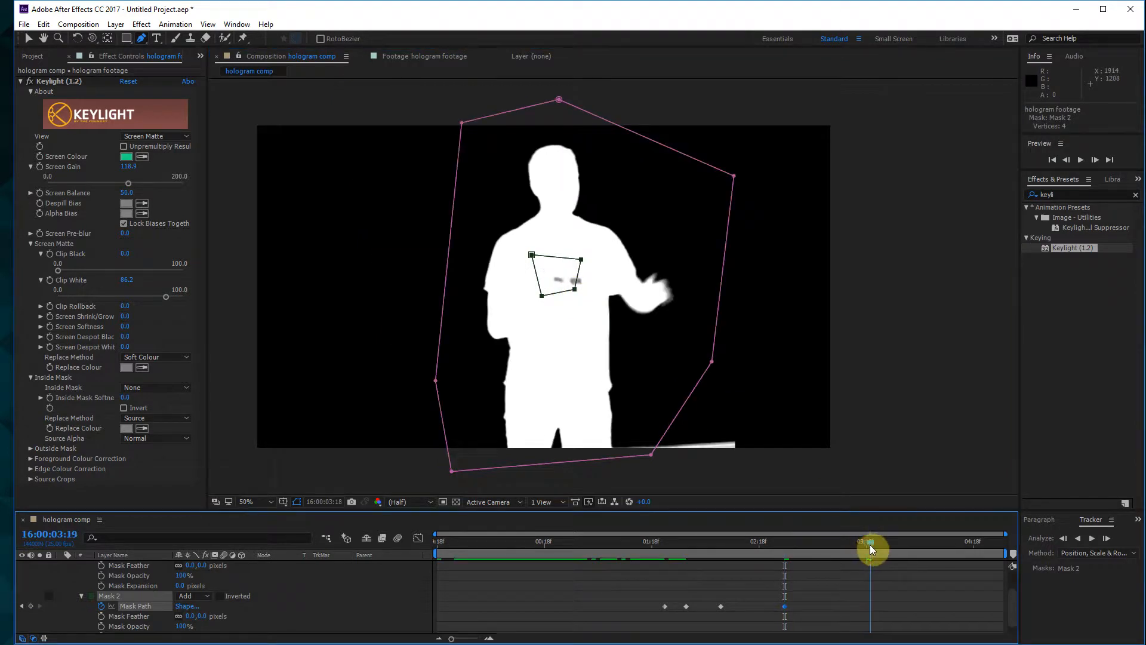
left_click_drag(575, 290, 582, 292)
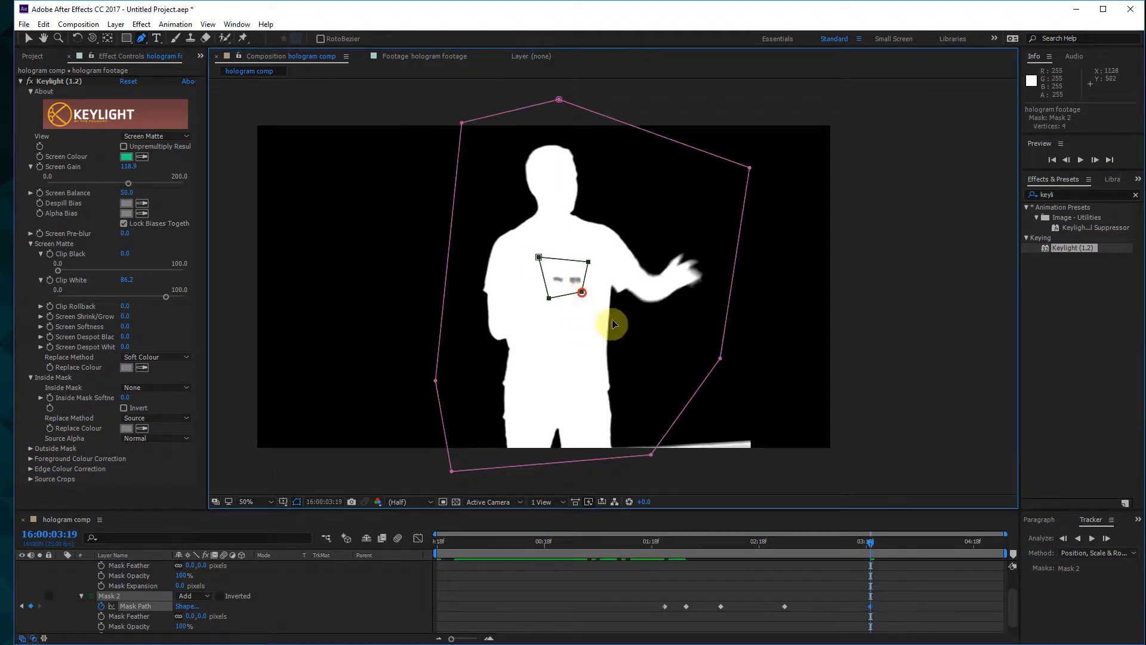
left_click_drag(864, 545, 827, 548)
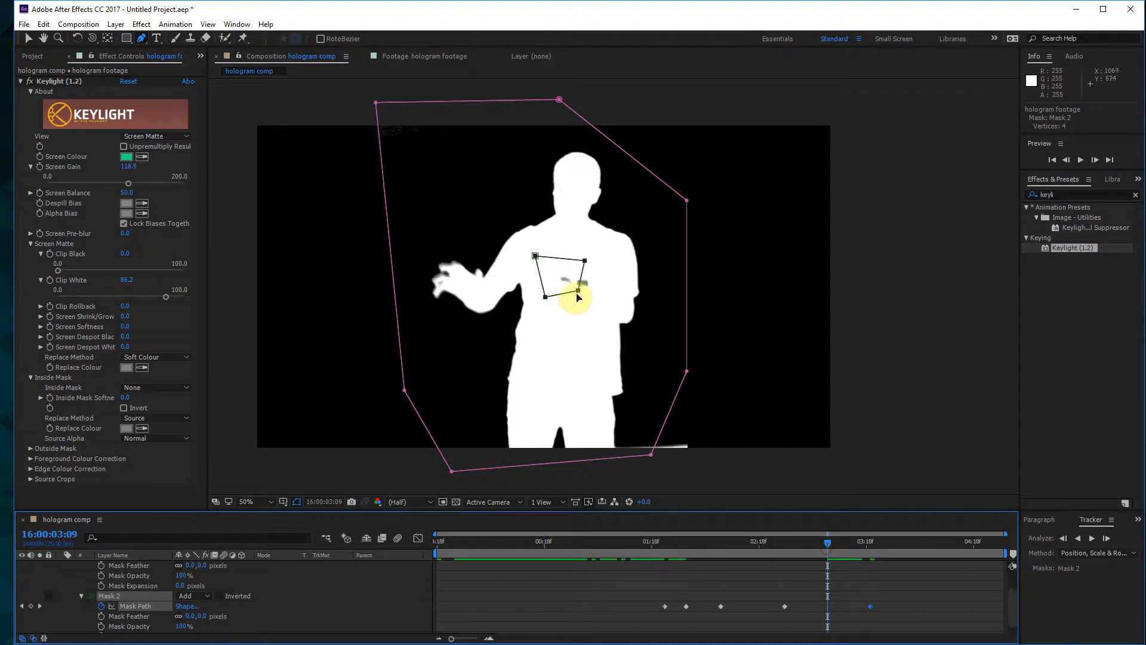
left_click_drag(580, 294, 591, 297)
left_click_drag(829, 545, 935, 557)
left_click_drag(548, 301, 532, 302)
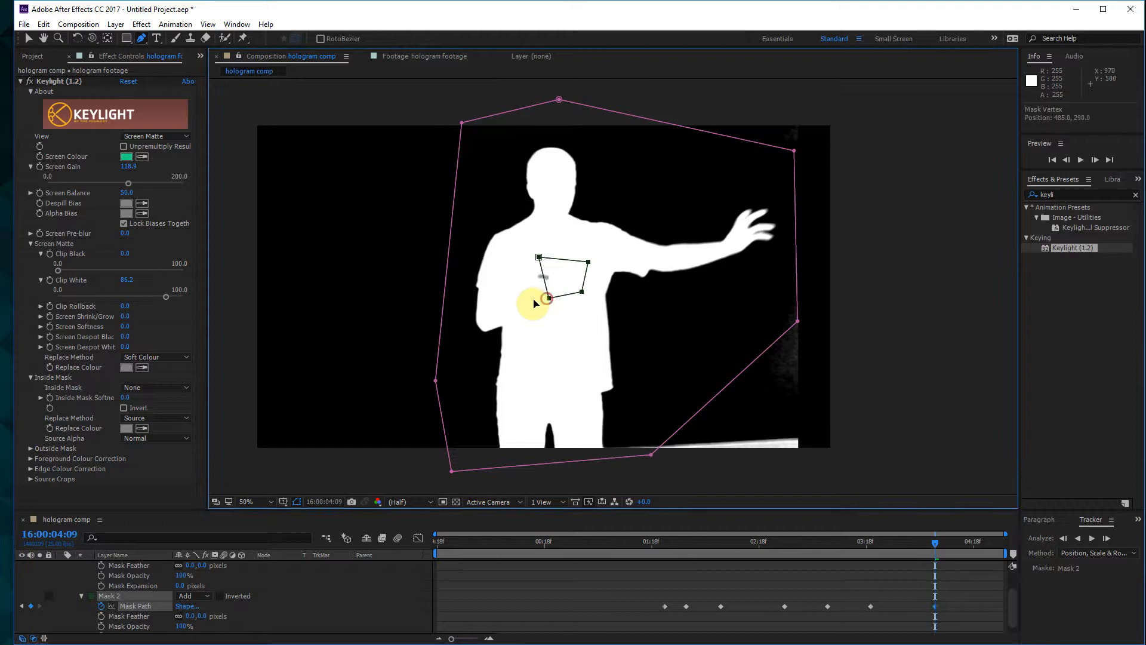
- Check the mask's position at 16:00:04:24 and set Keylight's Inside Mask to Mask 2
left_click_drag(945, 537, 1021, 552)
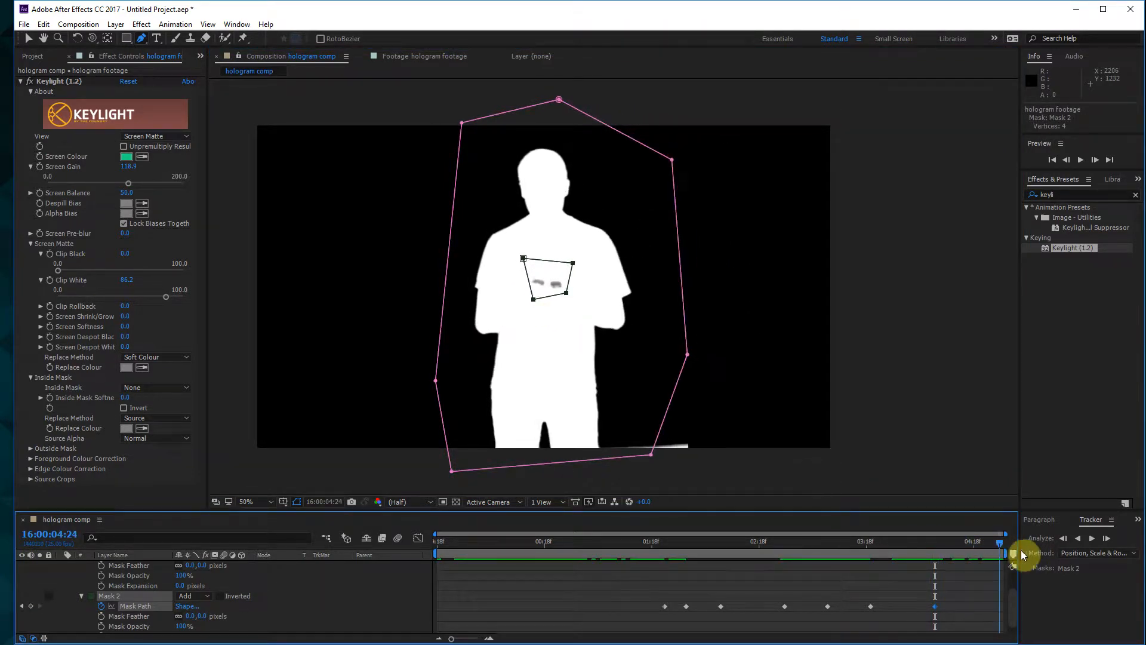
left_click(153, 388)
left_click(153, 434)
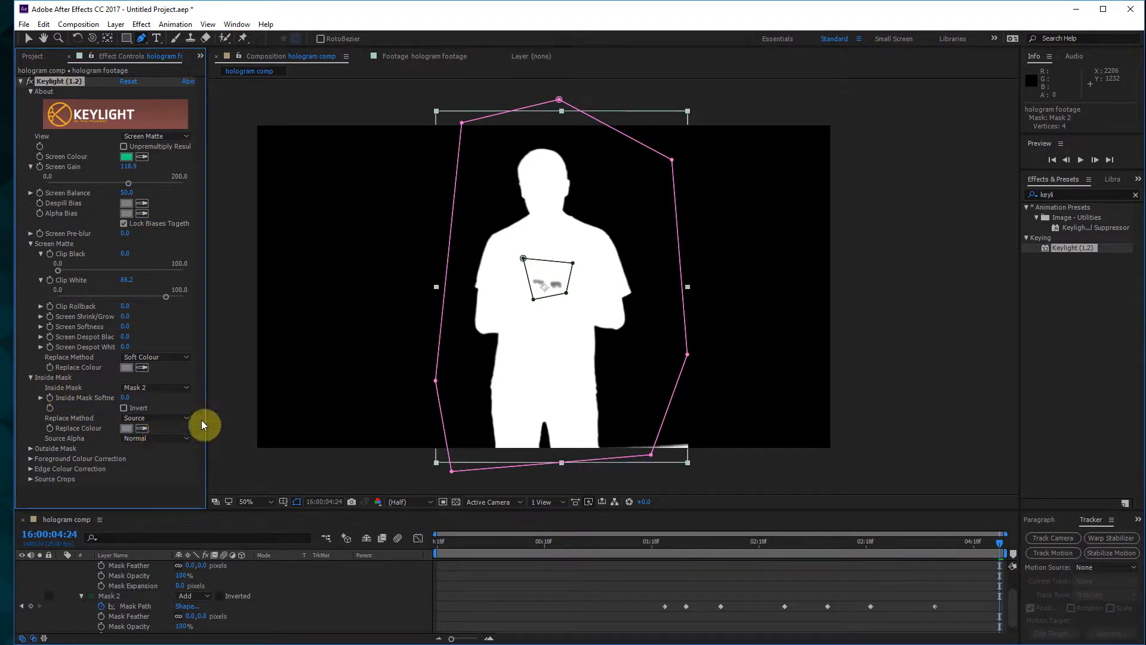
- Try the None and Hard Colour replace methods for Keylight's inside mask and return to Source
left_click(124, 407)
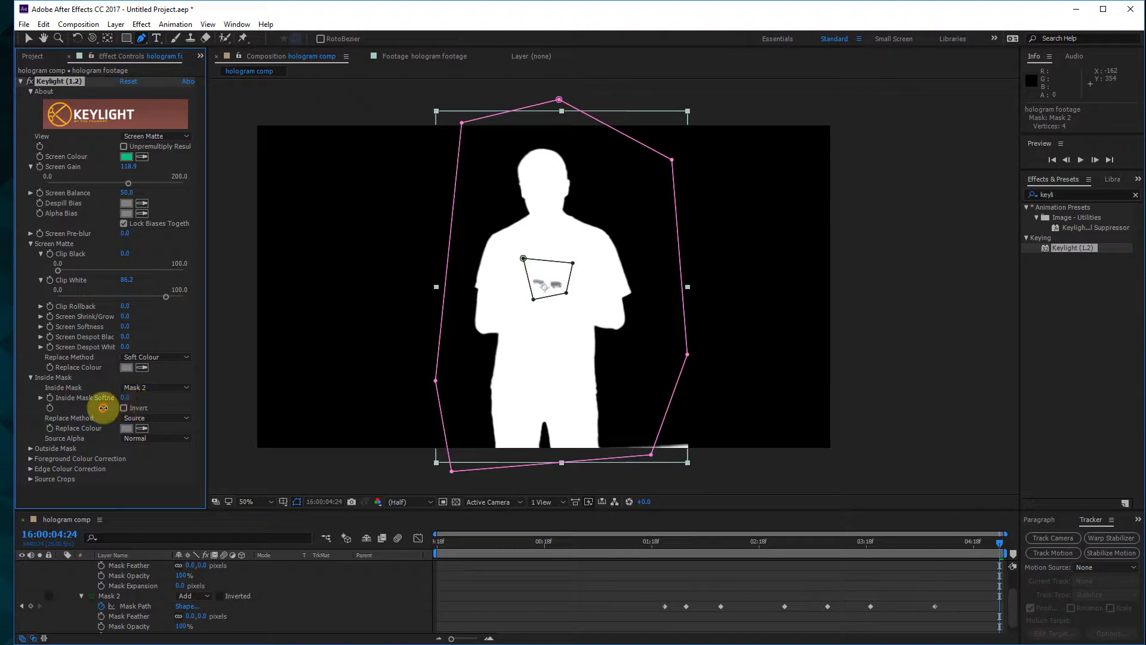
left_click(141, 418)
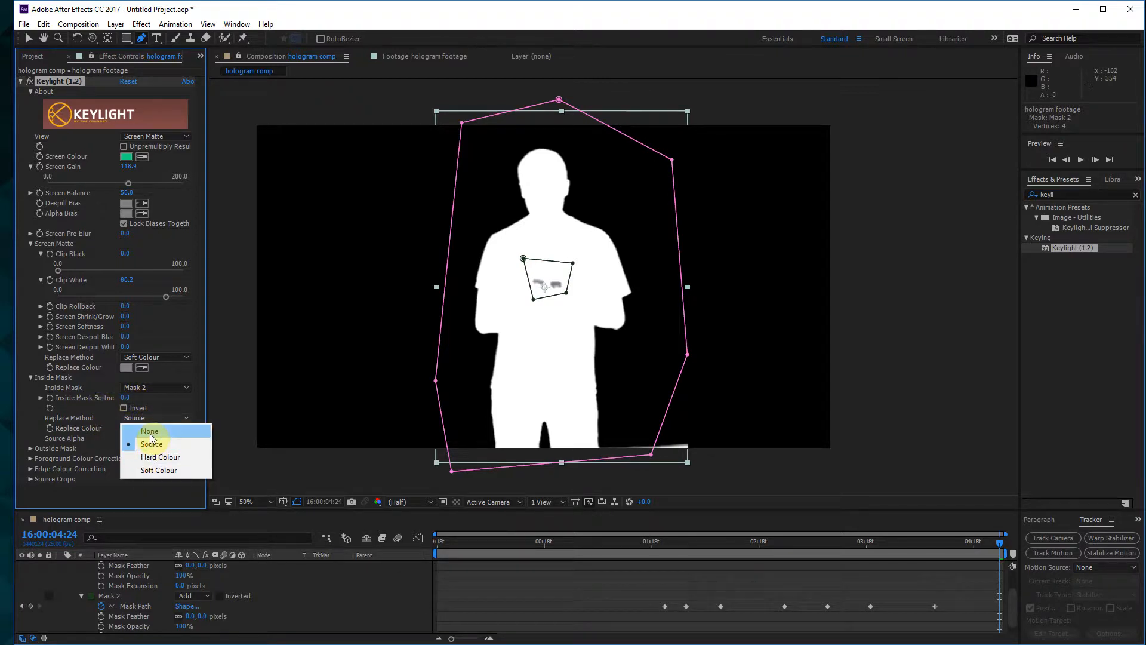
left_click(150, 432)
left_click(154, 419)
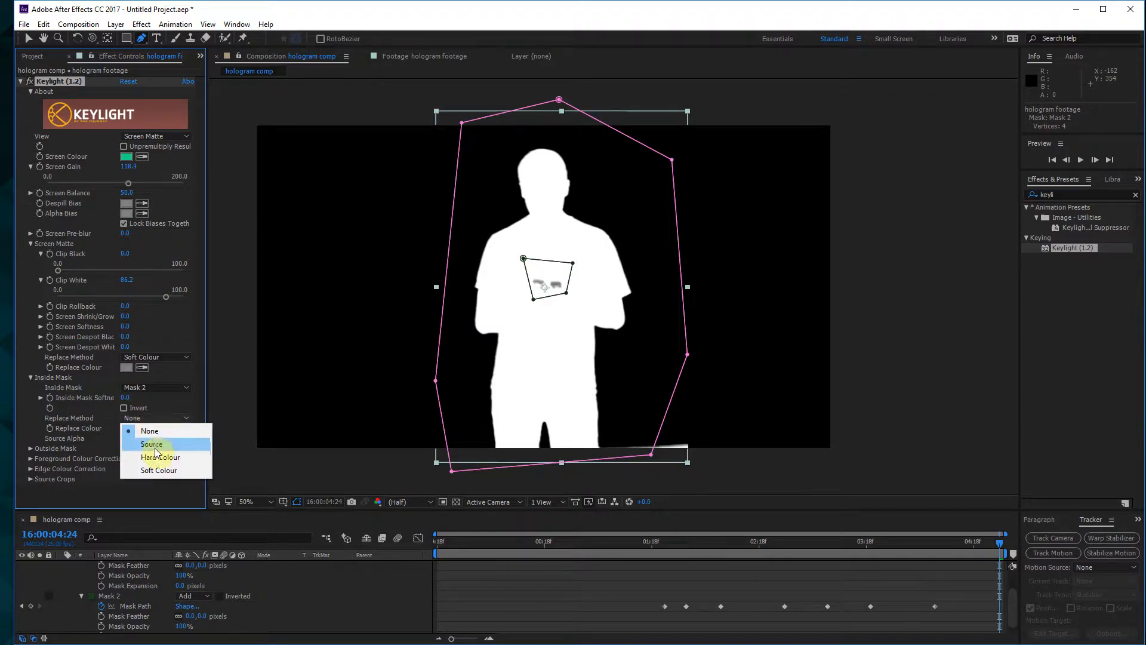
left_click(160, 462)
left_click(152, 419)
left_click(152, 442)
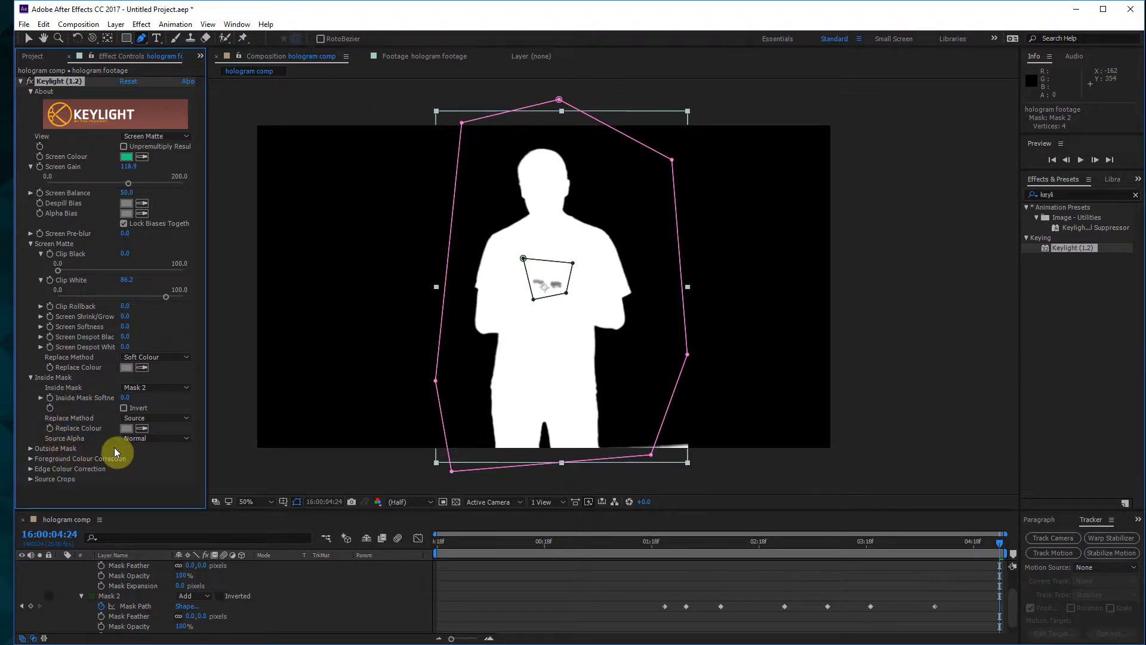
- Try the Ignore and Add To Inside Mask options for Keylight's Source Alpha and return to Normal
left_click(158, 441)
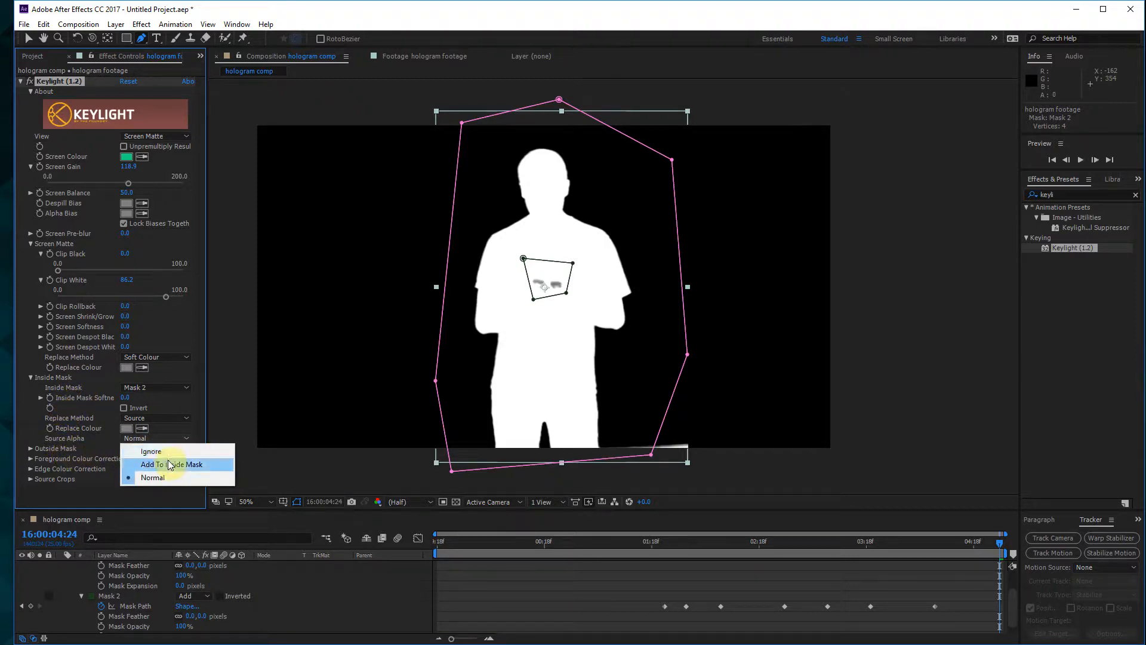
left_click(168, 453)
left_click(164, 440)
left_click(160, 464)
left_click(159, 438)
left_click(157, 476)
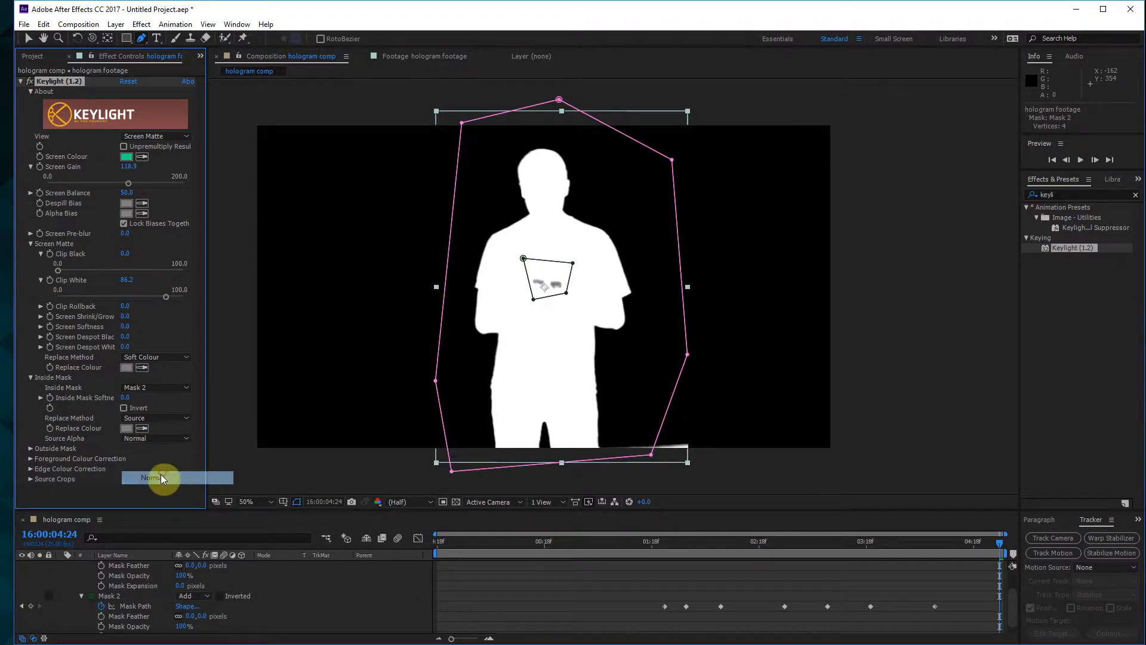
- Collapse Keylight's Screen Gain and Screen Matte settings and switch its view to Final Result
left_click(30, 166)
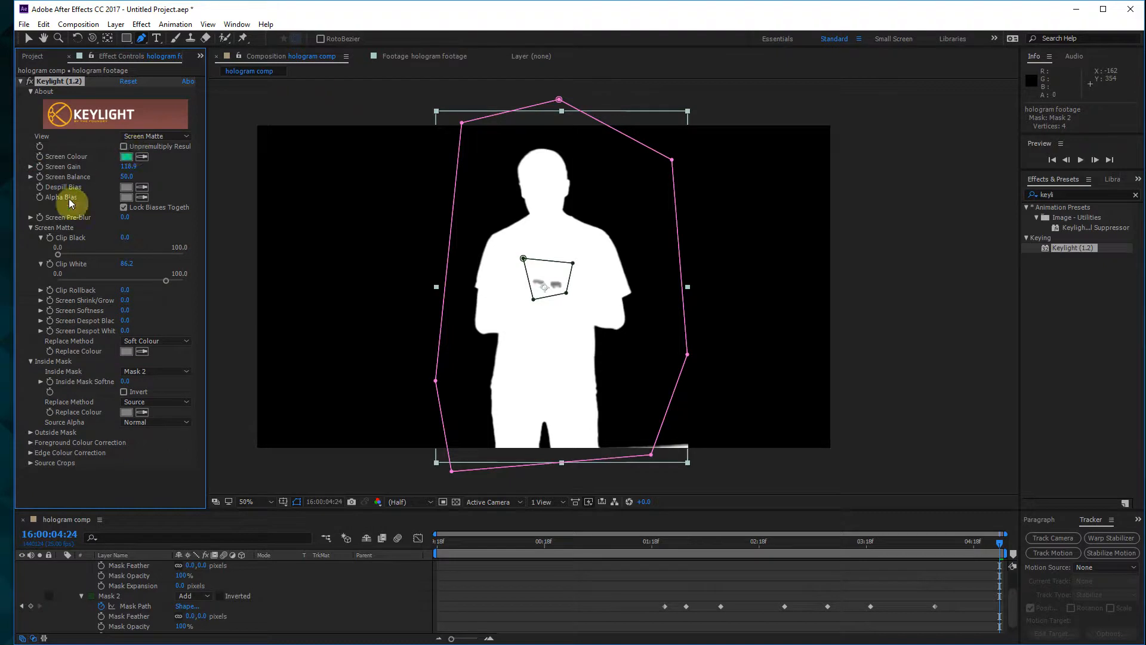
left_click(30, 226)
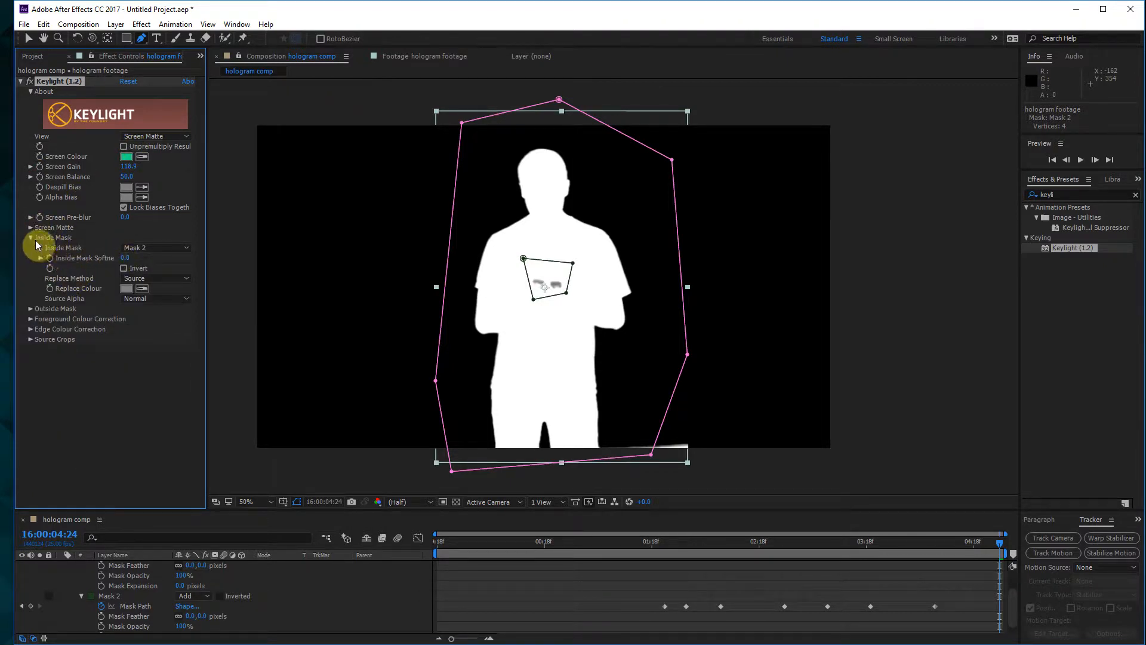
left_click(30, 238)
left_click(30, 238)
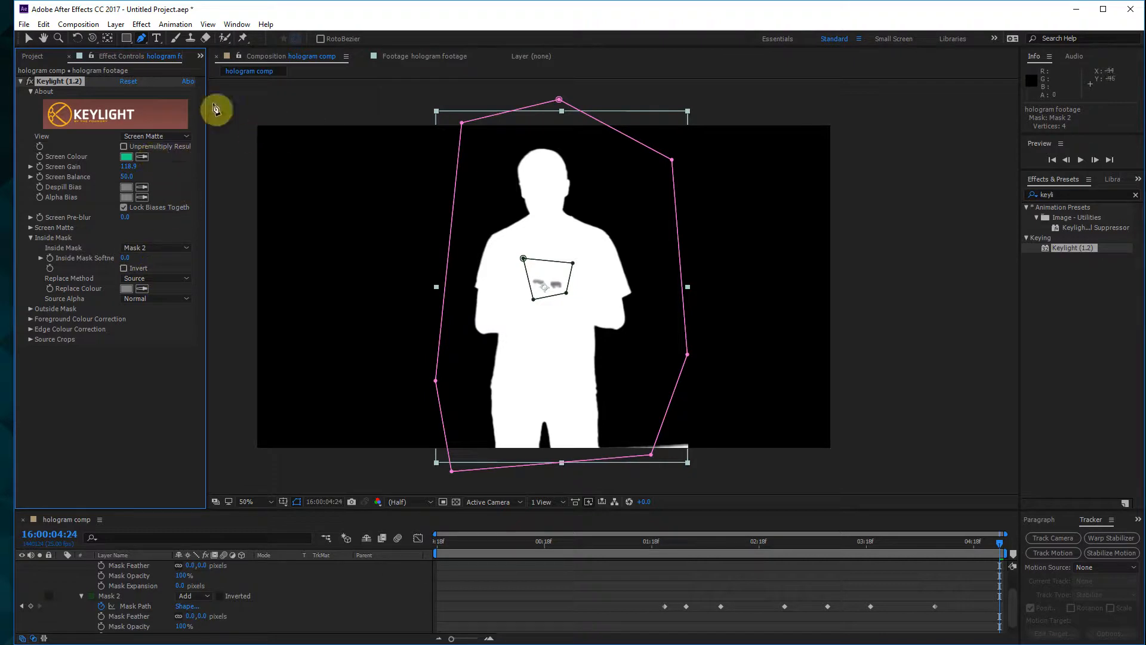
left_click(152, 136)
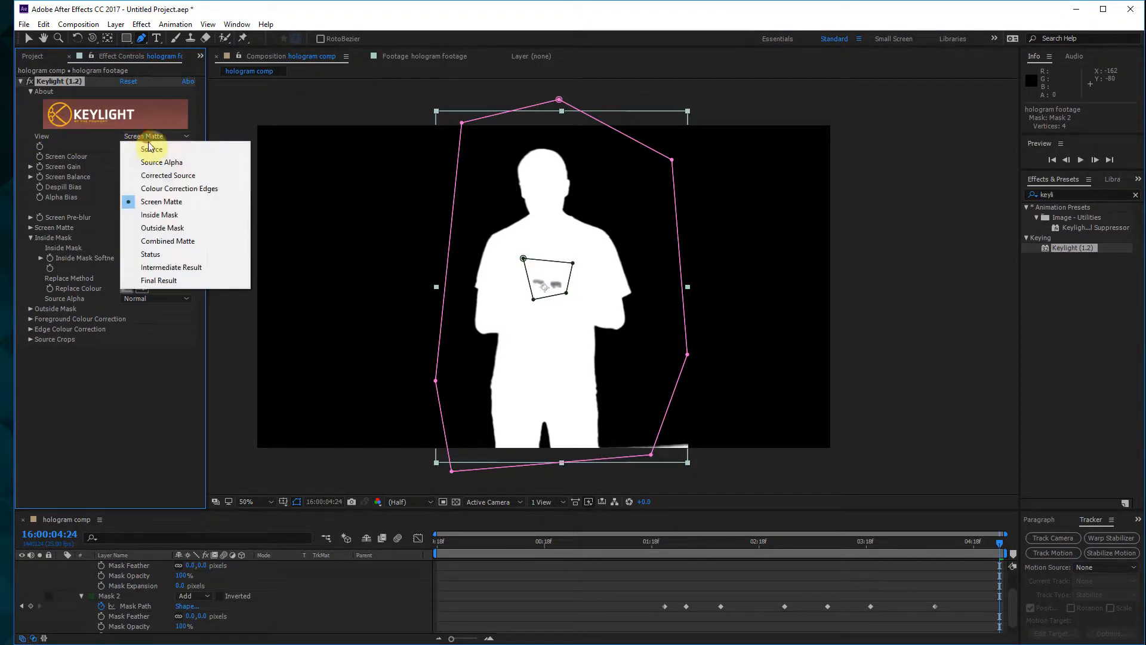
left_click(189, 282)
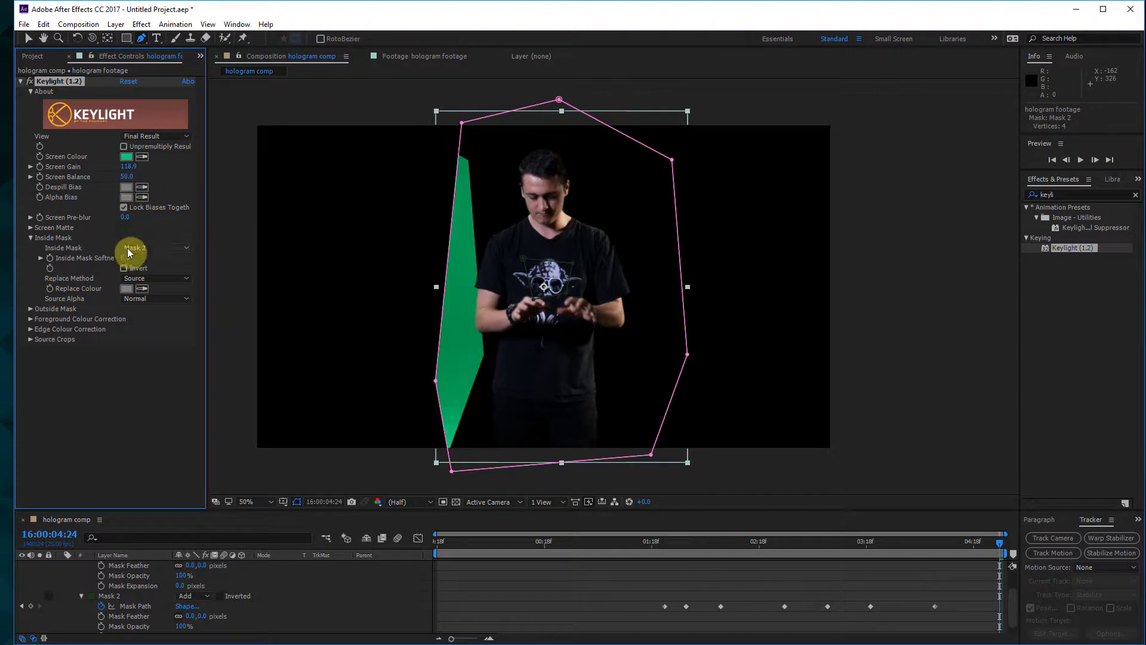
- Compare the key with and without Mask 2 as Keylight's Inside Mask and leave it set to None
left_click(146, 247)
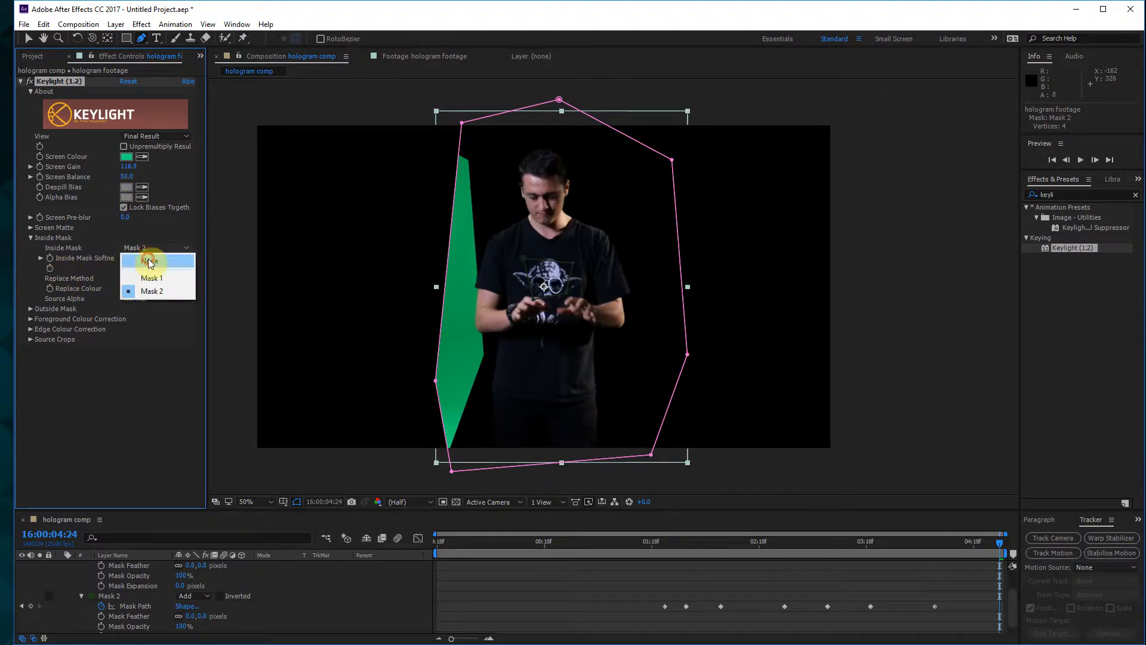
left_click(149, 261)
left_click(153, 248)
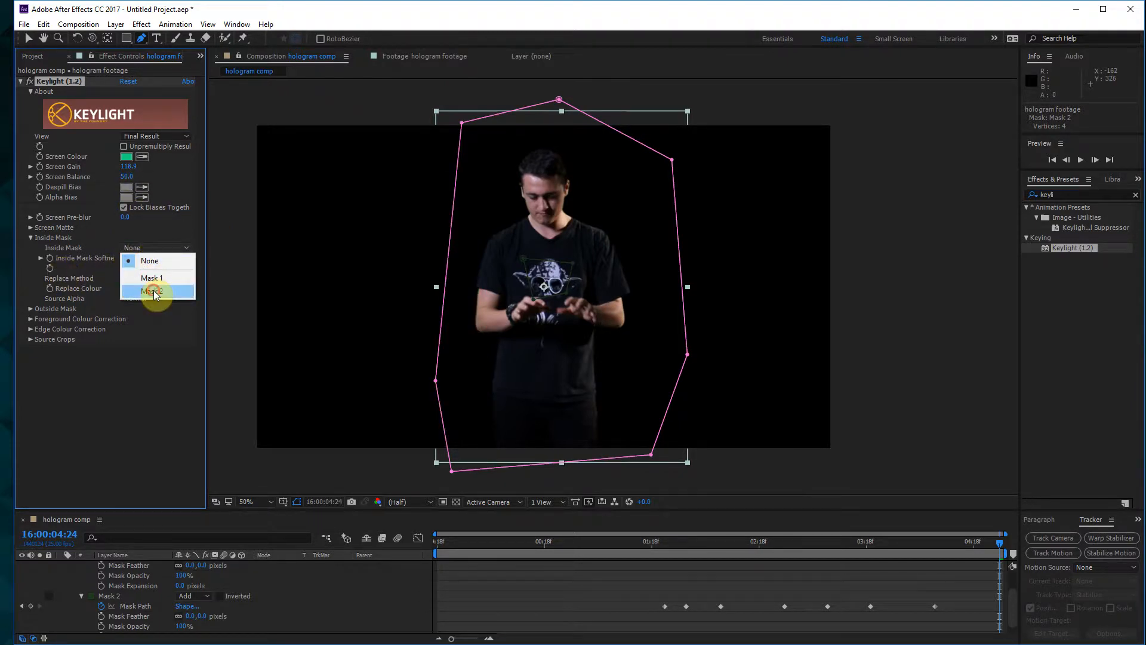
left_click(153, 290)
left_click(165, 247)
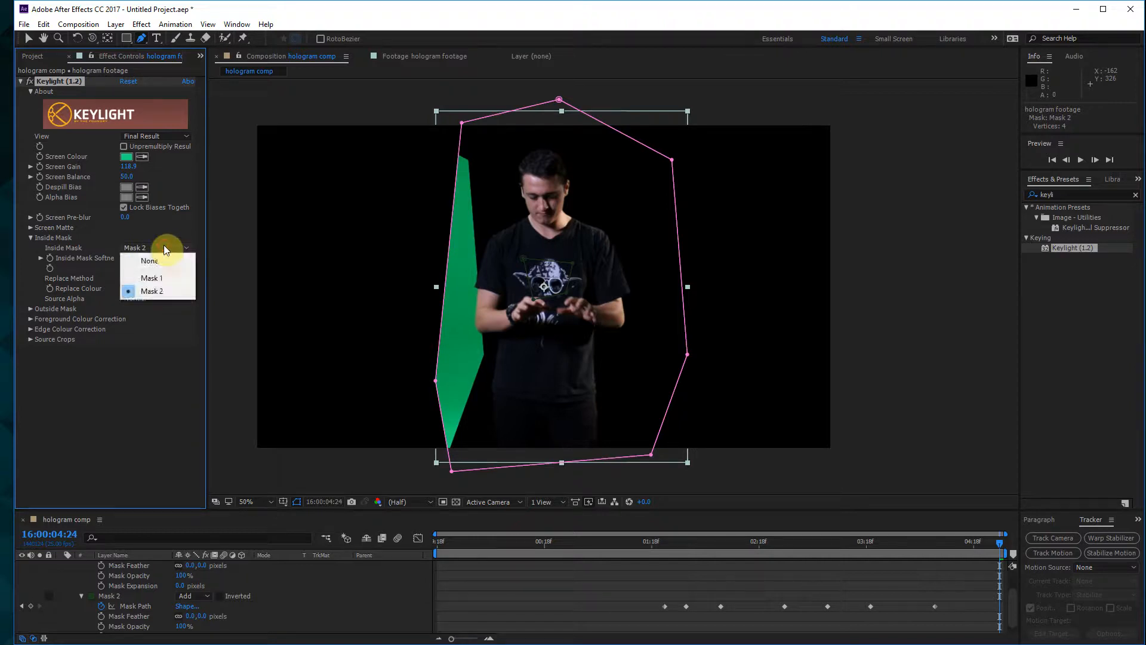
left_click(165, 256)
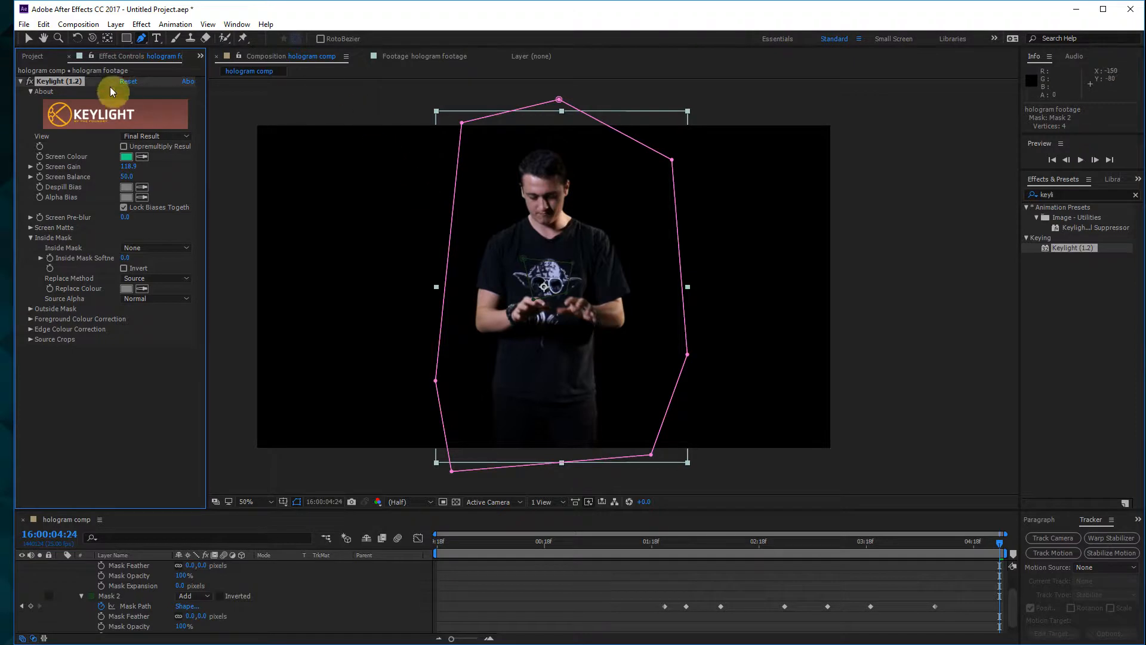
- Switch to File Explorer, open the Resources folder and select the futuristic BG image
left_click(28, 37)
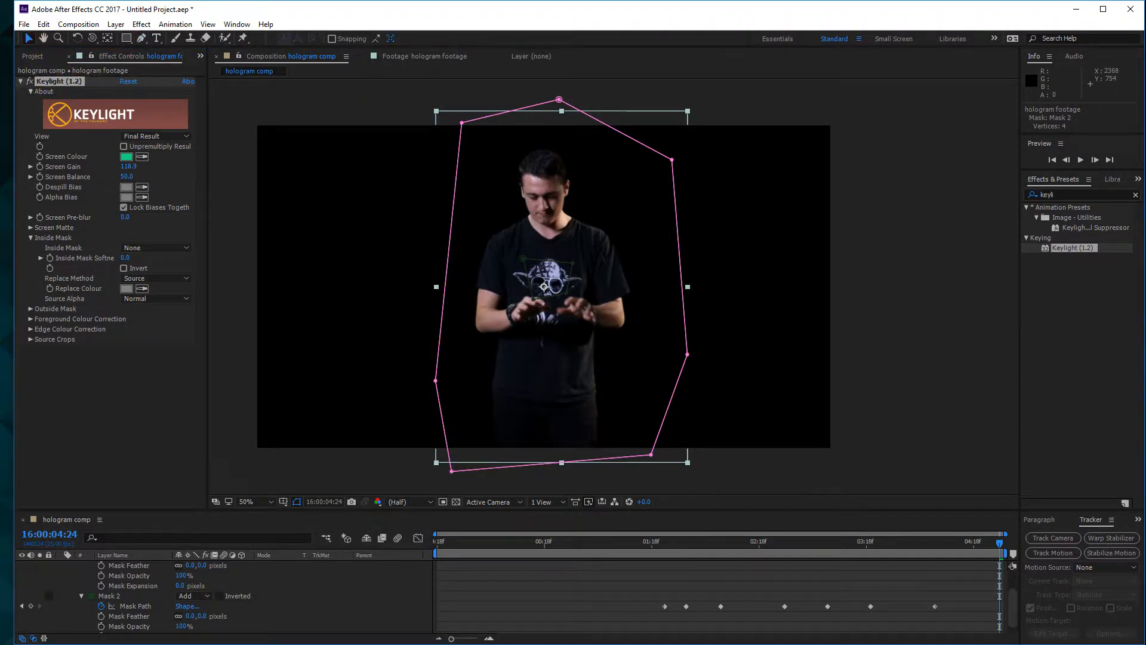
left_click_drag(1145, 228, 672, 224)
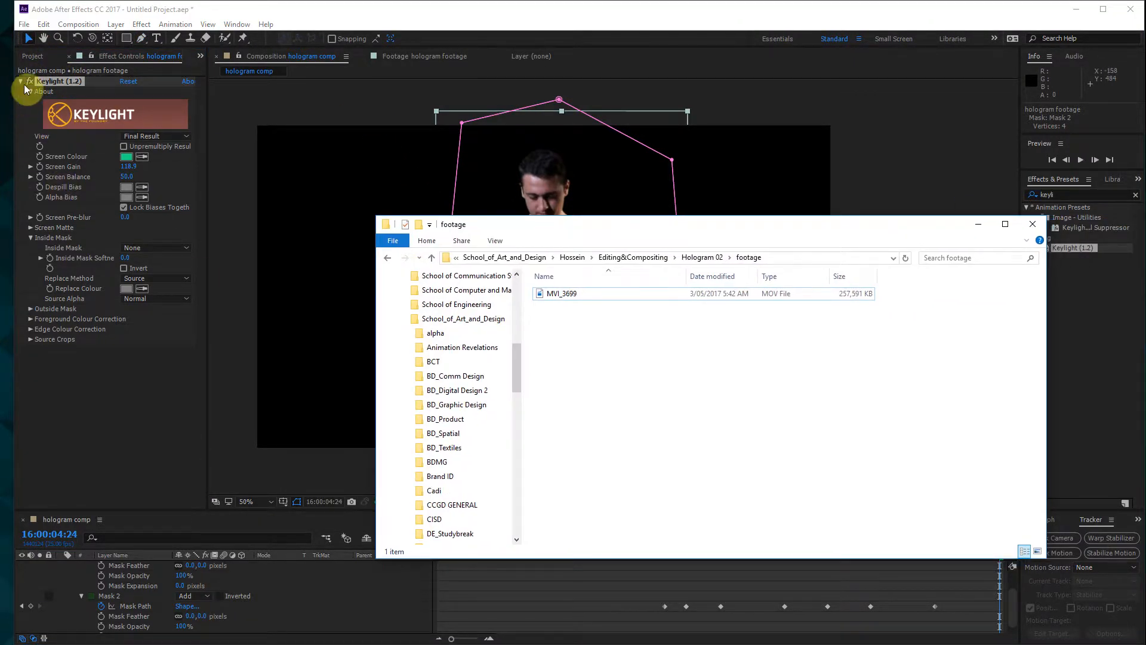
left_click(30, 68)
key("alt+Tab")
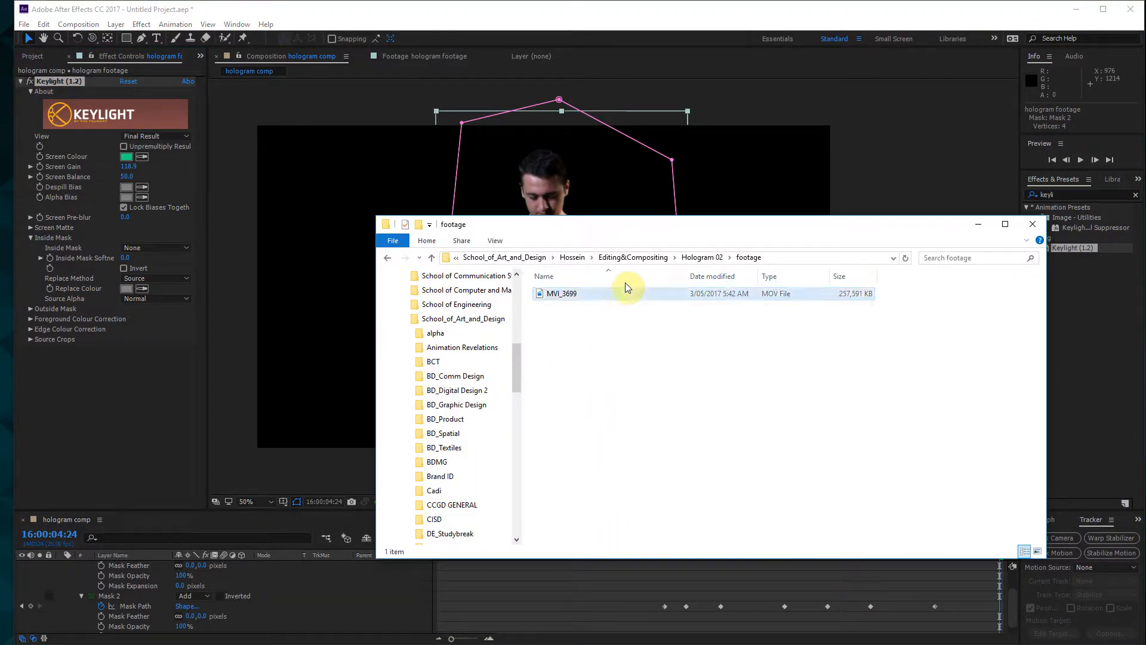
left_click(574, 257)
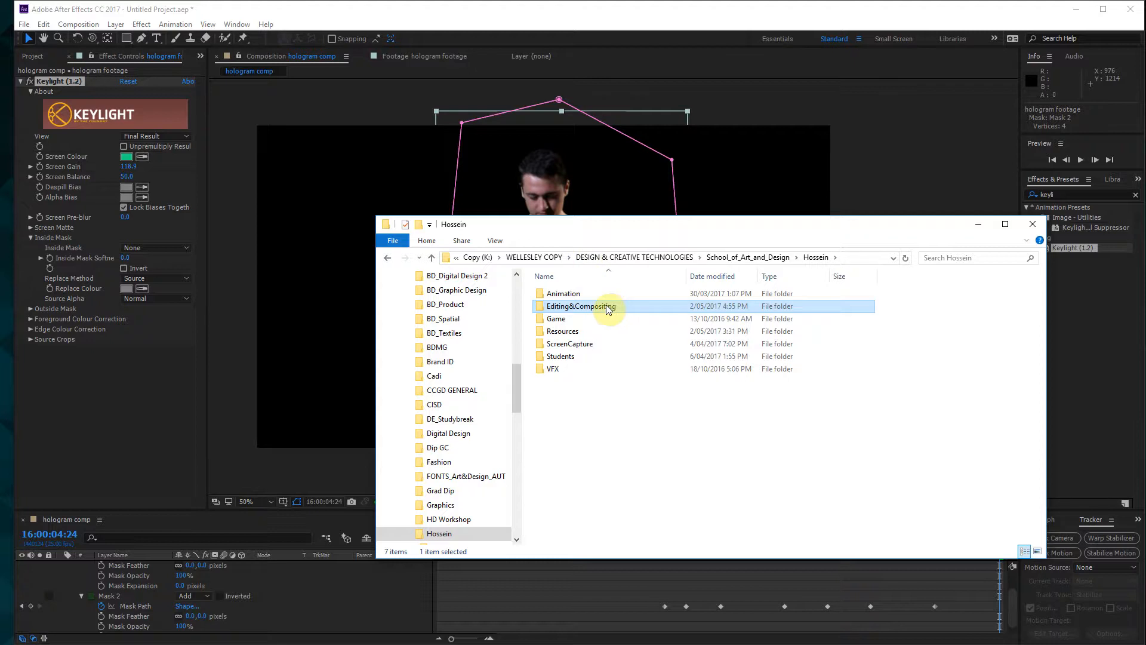
double_click(581, 333)
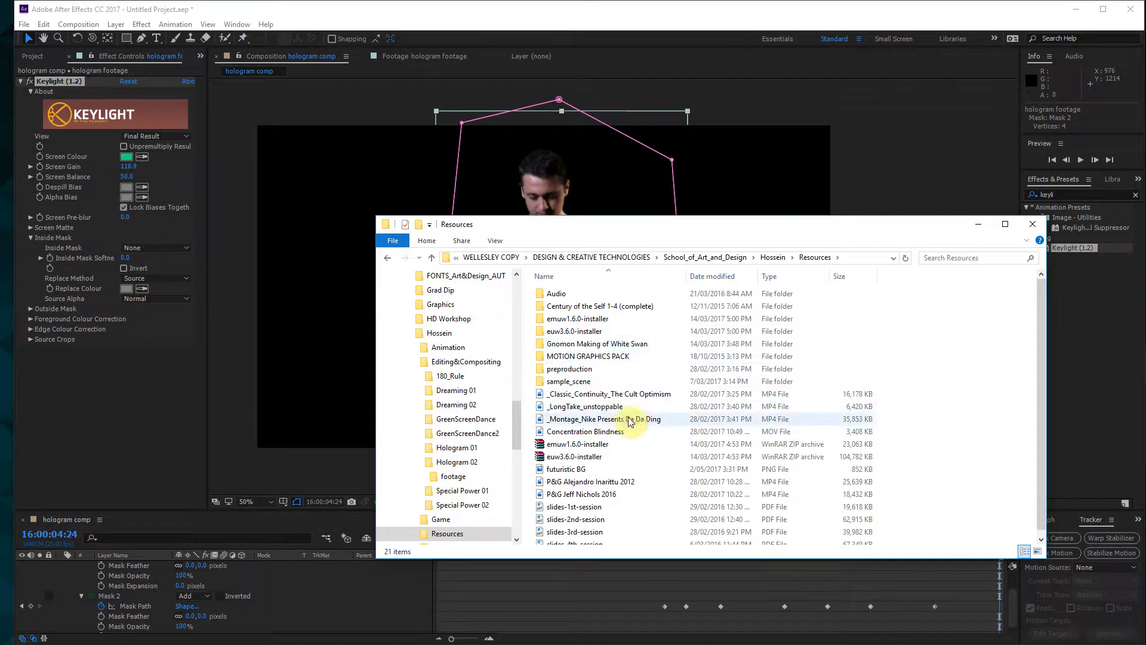
scroll(573, 418, "down", 1)
left_click(575, 463)
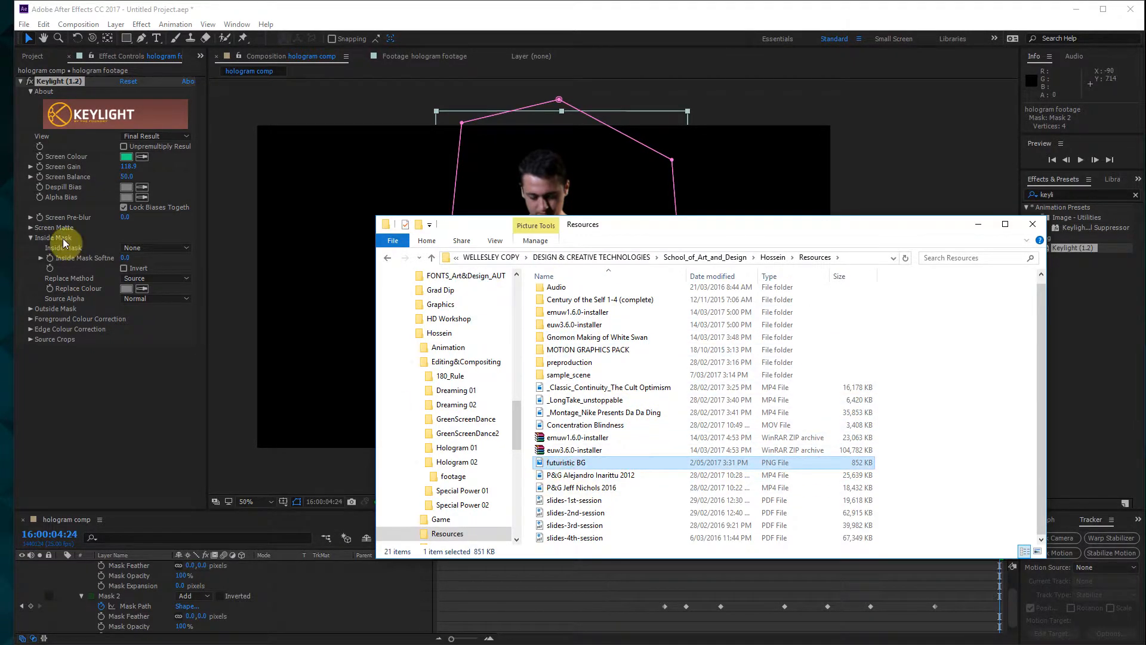
- Import futuristic BG.png into the After Effects project
left_click(36, 55)
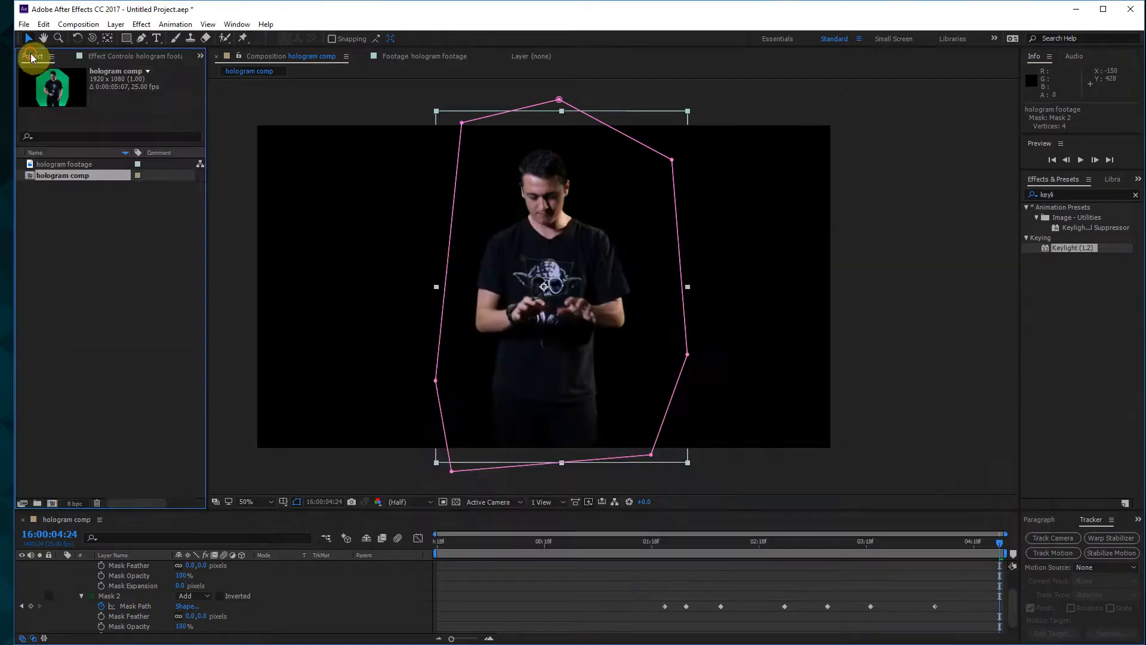
key("alt+Tab")
left_click_drag(575, 455, 62, 213)
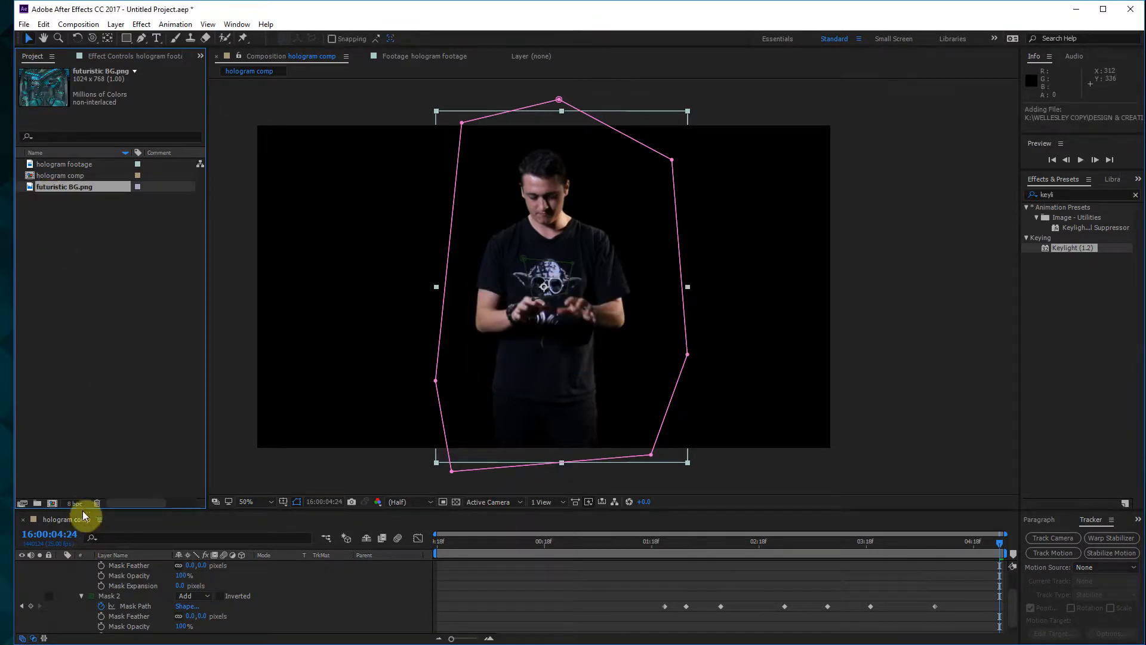
- Place futuristic BG.png beneath the hologram footage layer and enlarge it to about 205% by 157% so it fills the frame
left_click_drag(81, 502, 77, 422)
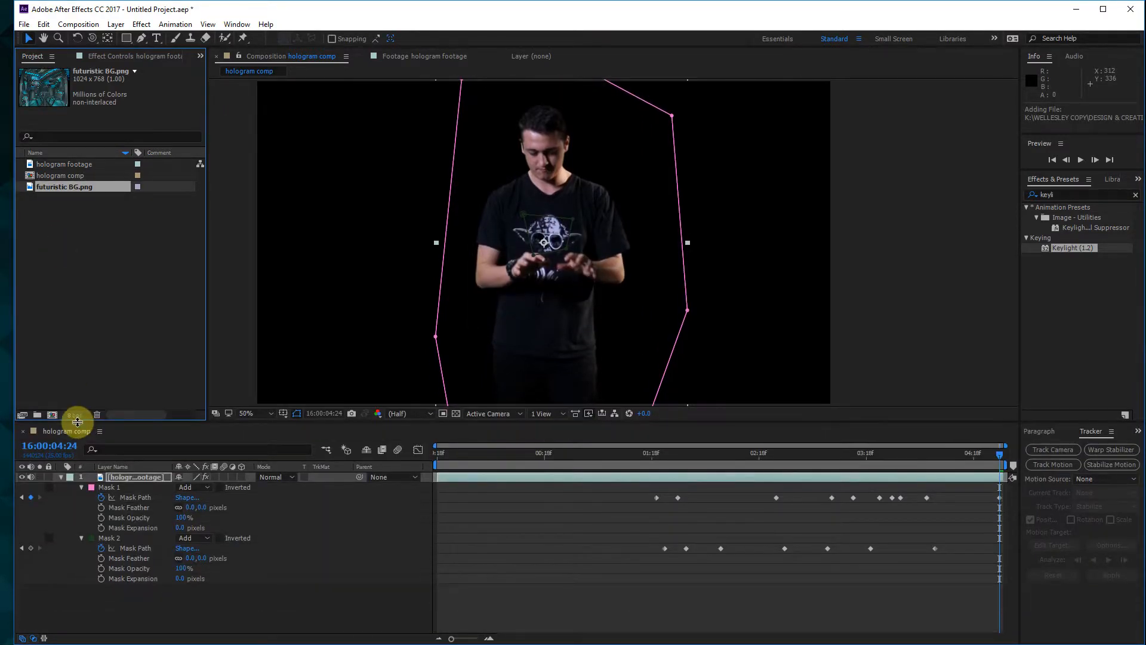
left_click(60, 477)
left_click(123, 499)
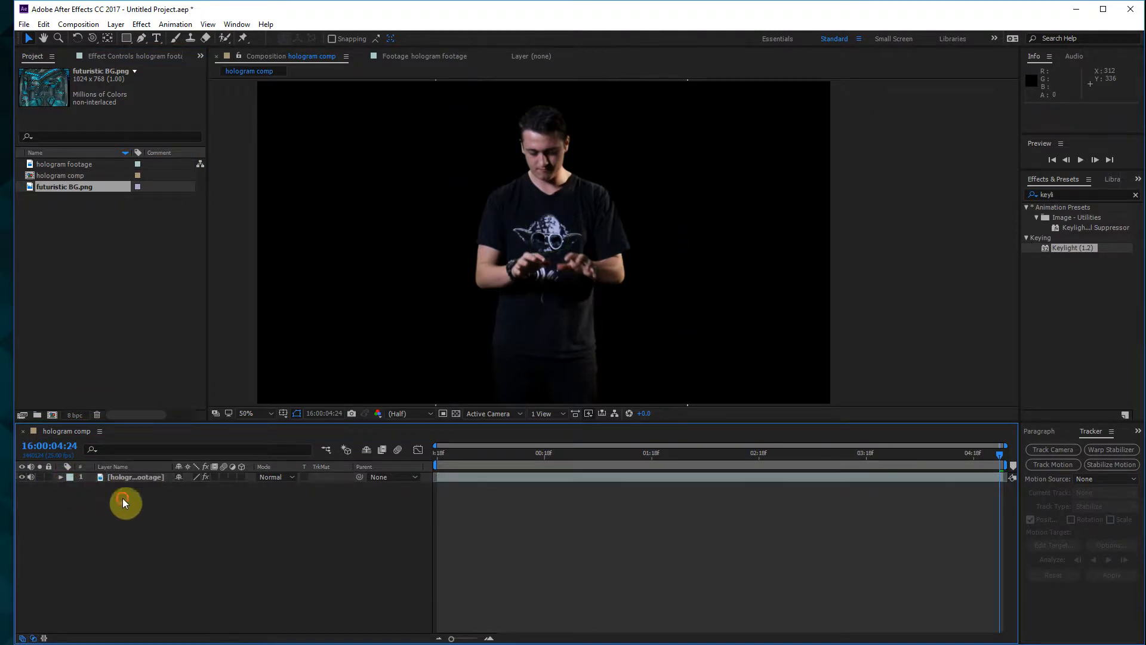
left_click_drag(64, 187, 120, 532)
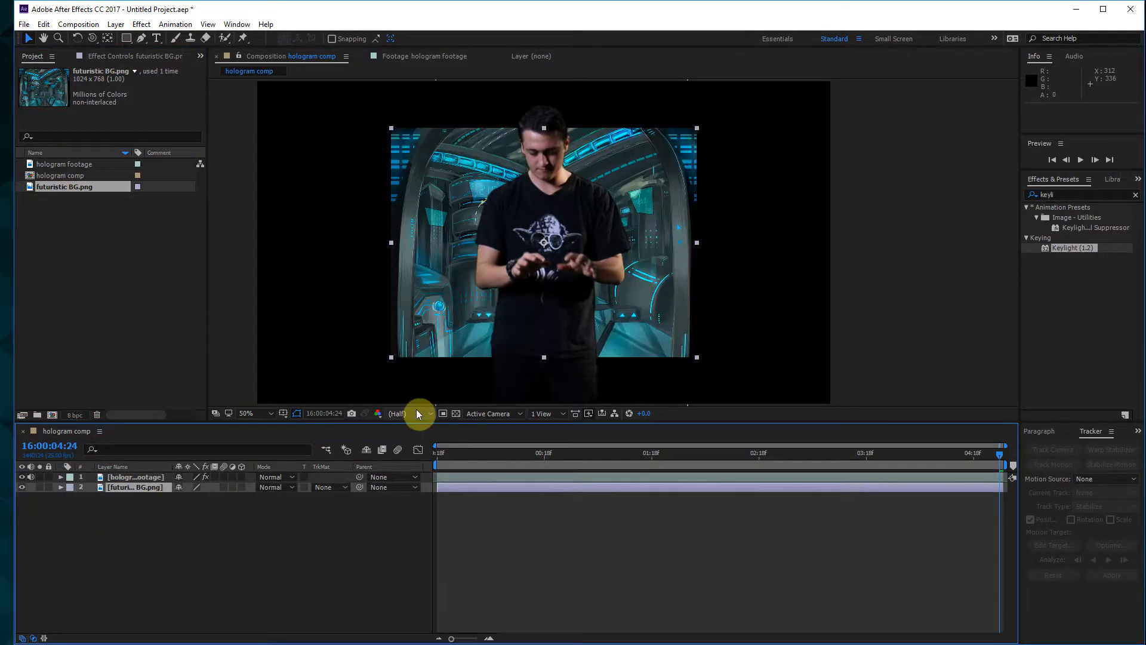
left_click_drag(697, 128, 828, 84)
left_click_drag(949, 49, 883, 130)
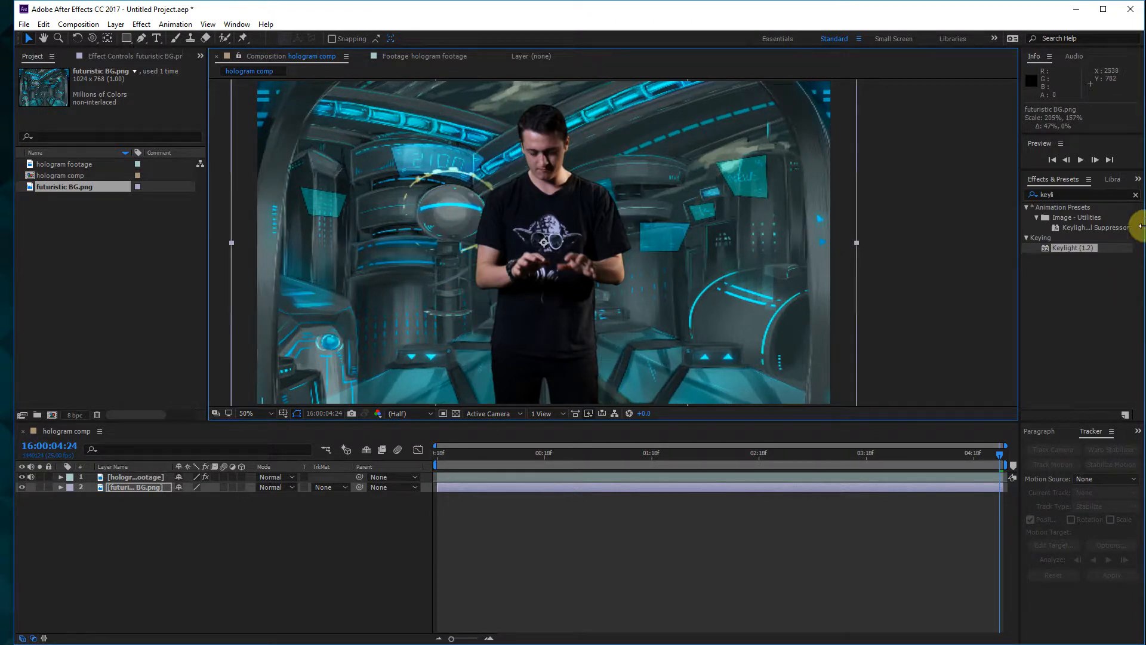
- Apply Camera Lens Blur to the futuristic BG layer and set its Blur Radius to 20
left_click(1097, 194)
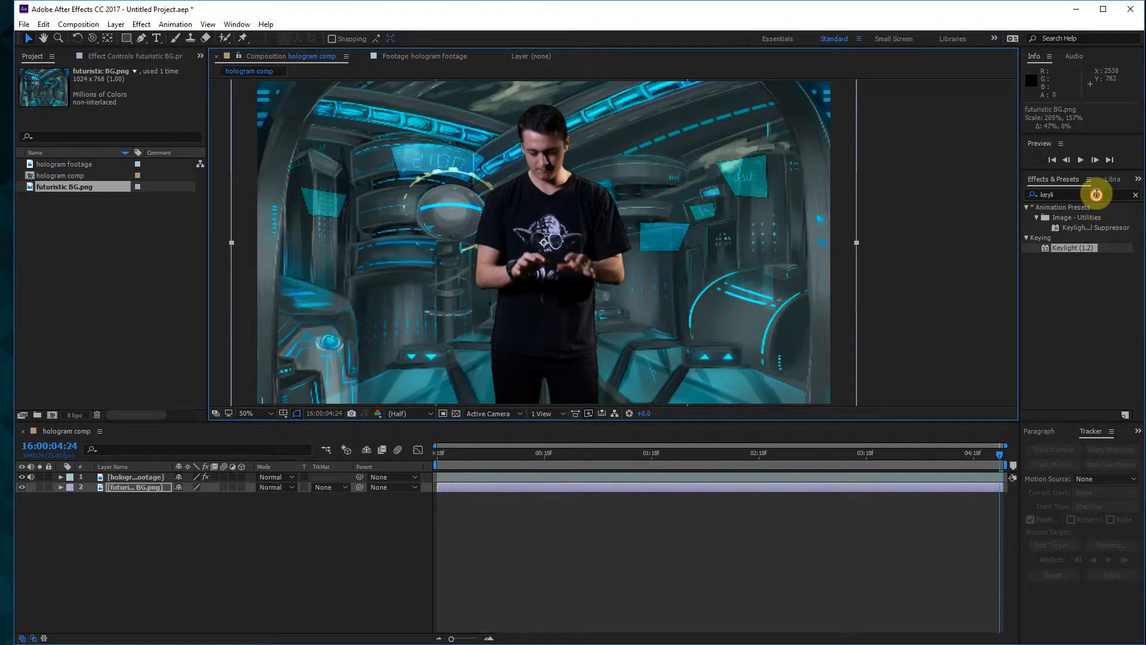
left_click(1096, 197)
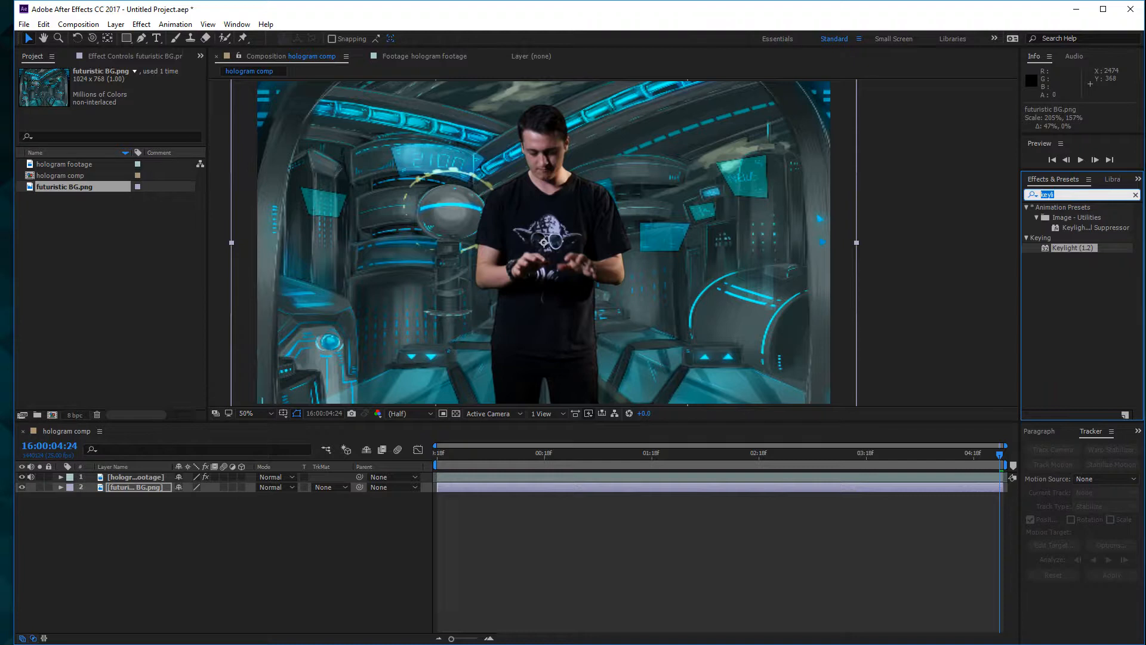
left_click(1096, 197)
type("lens")
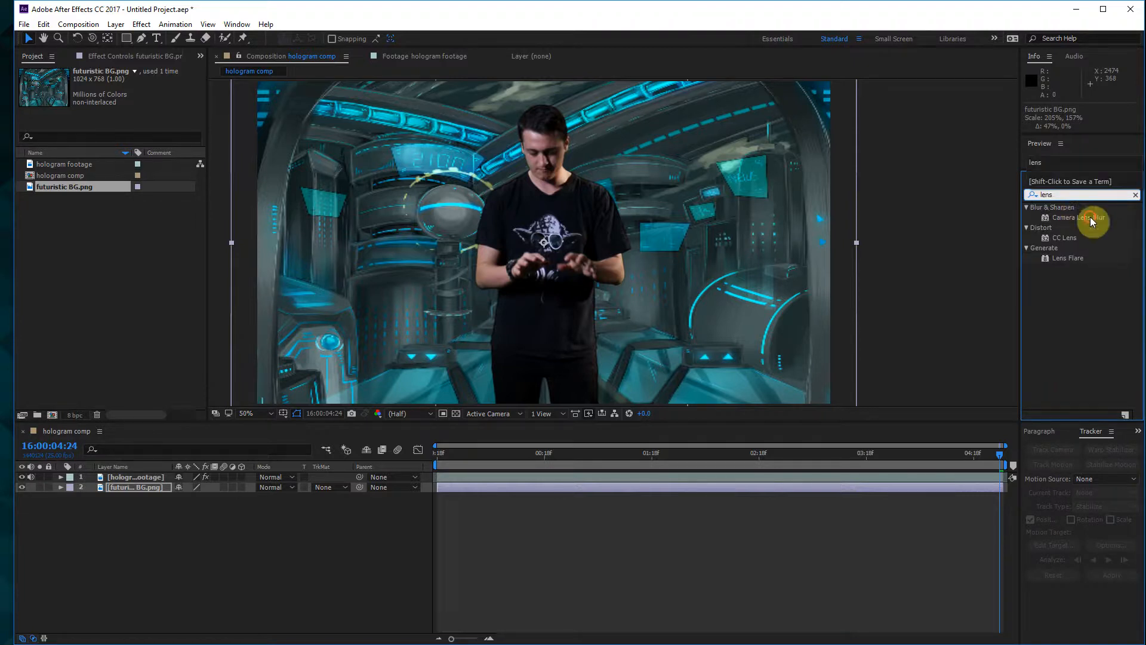
left_click_drag(1089, 216, 190, 486)
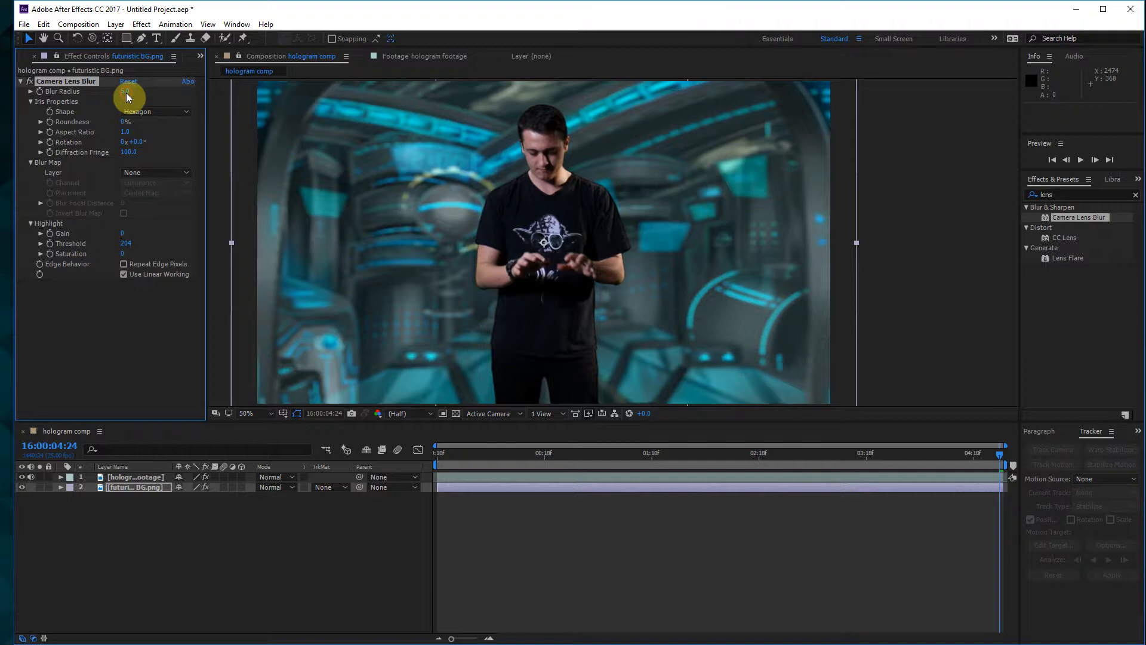
left_click_drag(127, 92, 140, 98)
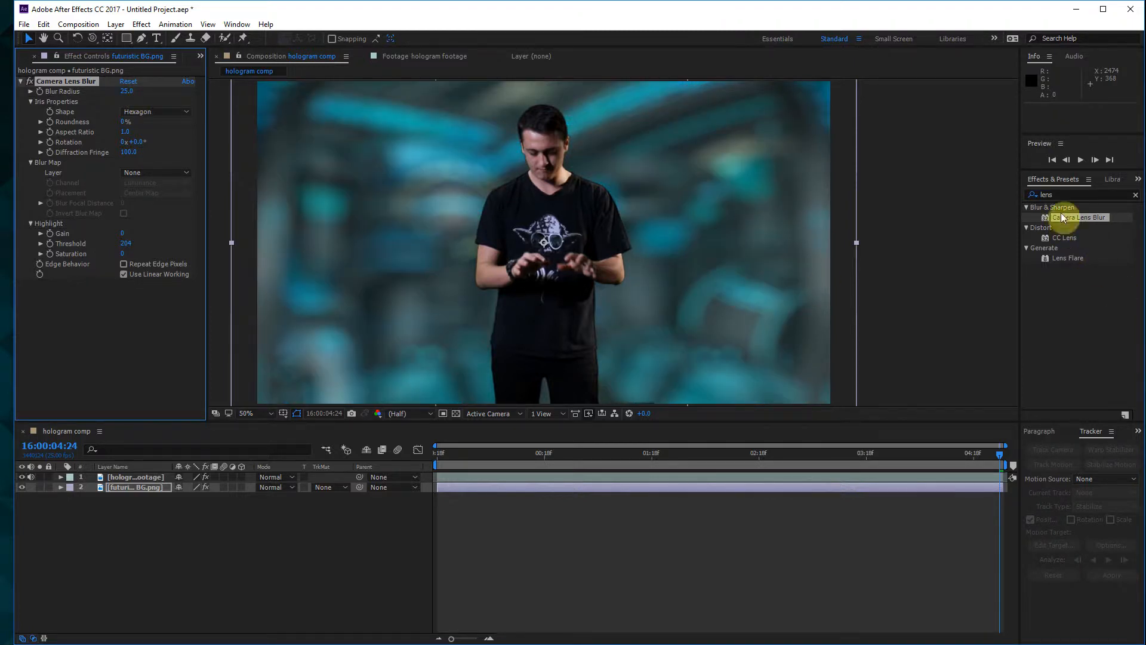
- Apply Curves to the futuristic BG layer and pull the RGB curve's midtones down to darken the background
type("cur")
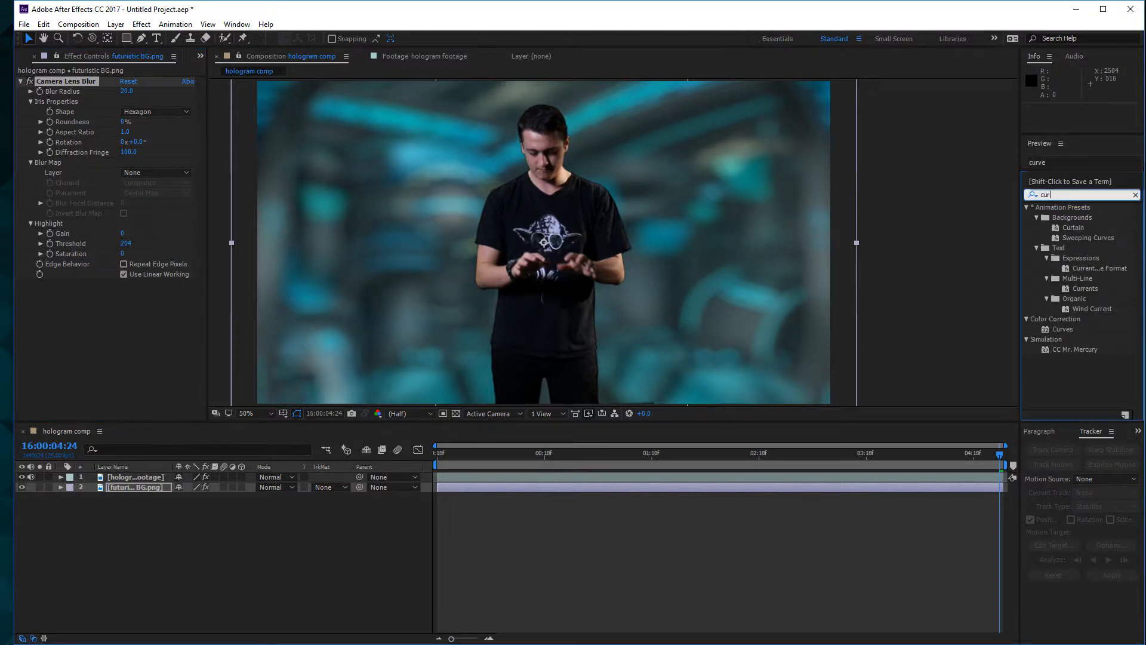
left_click_drag(1067, 240, 120, 306)
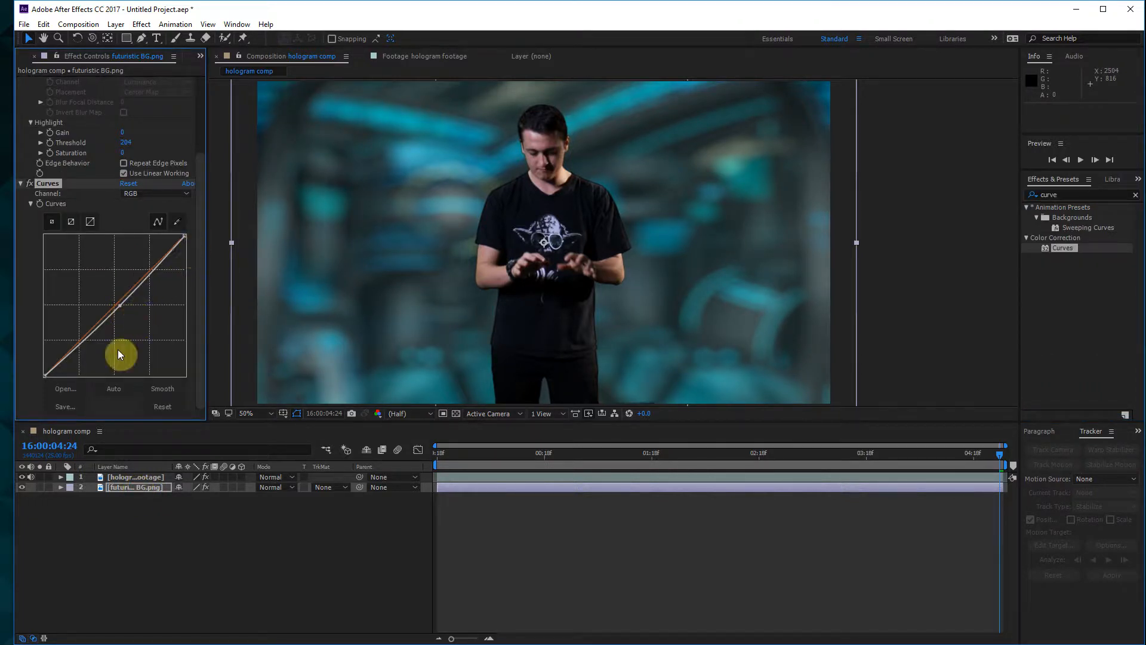
left_click_drag(75, 358, 137, 314)
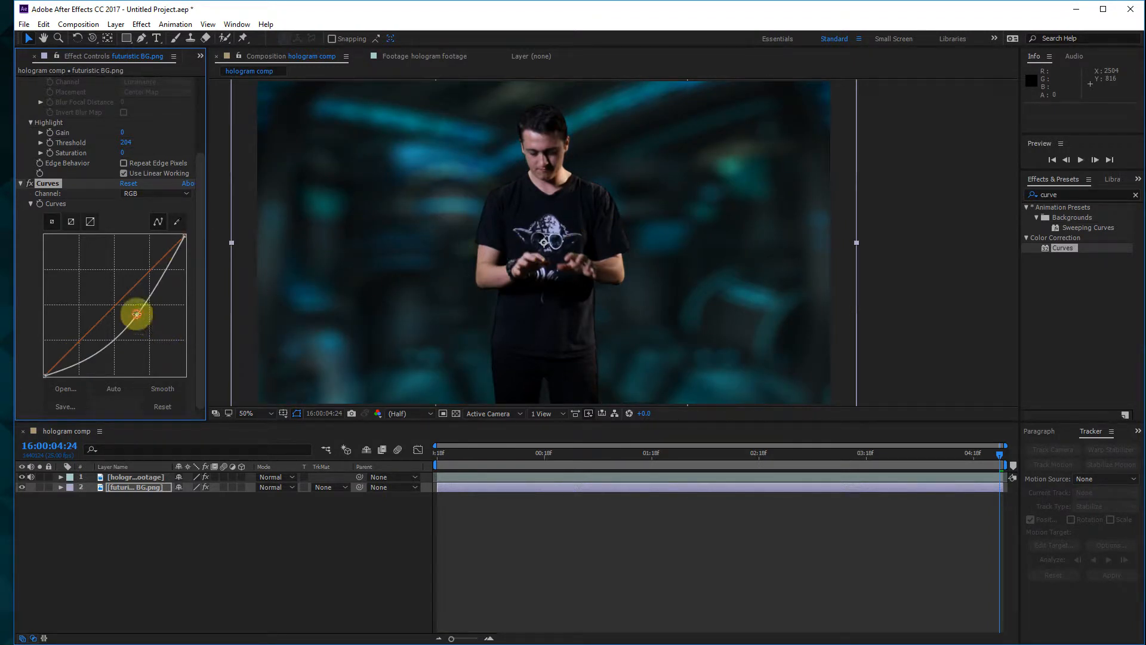
- Apply the Curves effect to the hologram footage layer and collapse its Keylight (1.2) settings
left_click(156, 467)
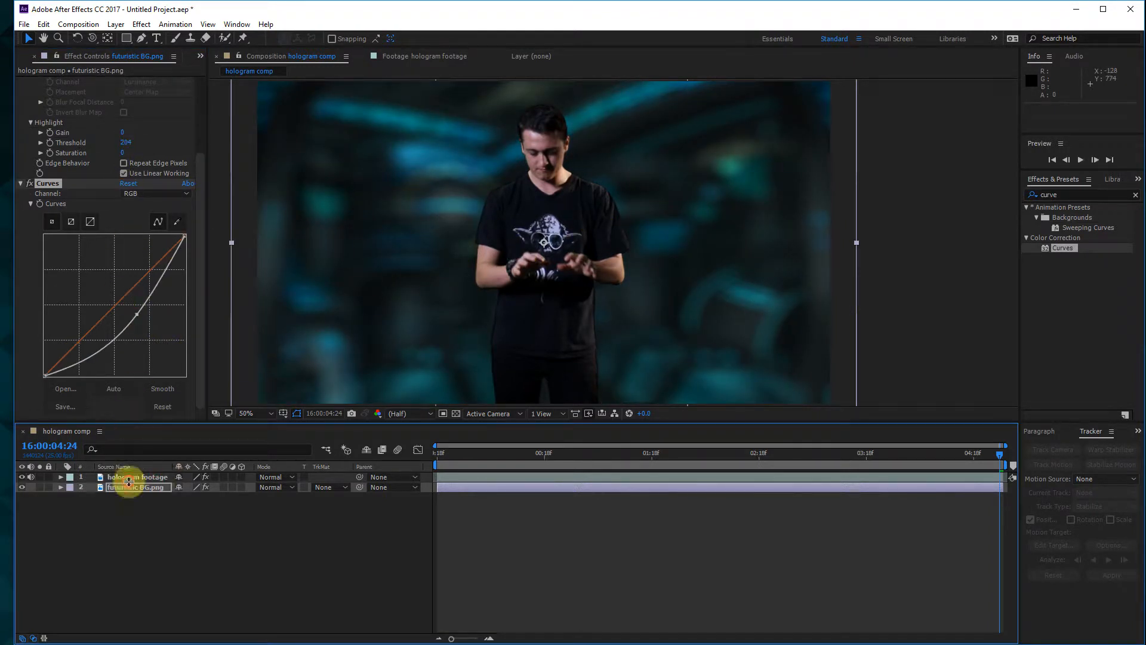
key("ctrl+Up")
left_click_drag(1063, 248, 115, 371)
mouse_move(56, 188)
left_mouse_down()
mouse_move(84, 44)
mouse_move(48, 177)
mouse_move(74, 192)
left_mouse_up()
scroll(36, 119, "up", 5)
left_click(22, 81)
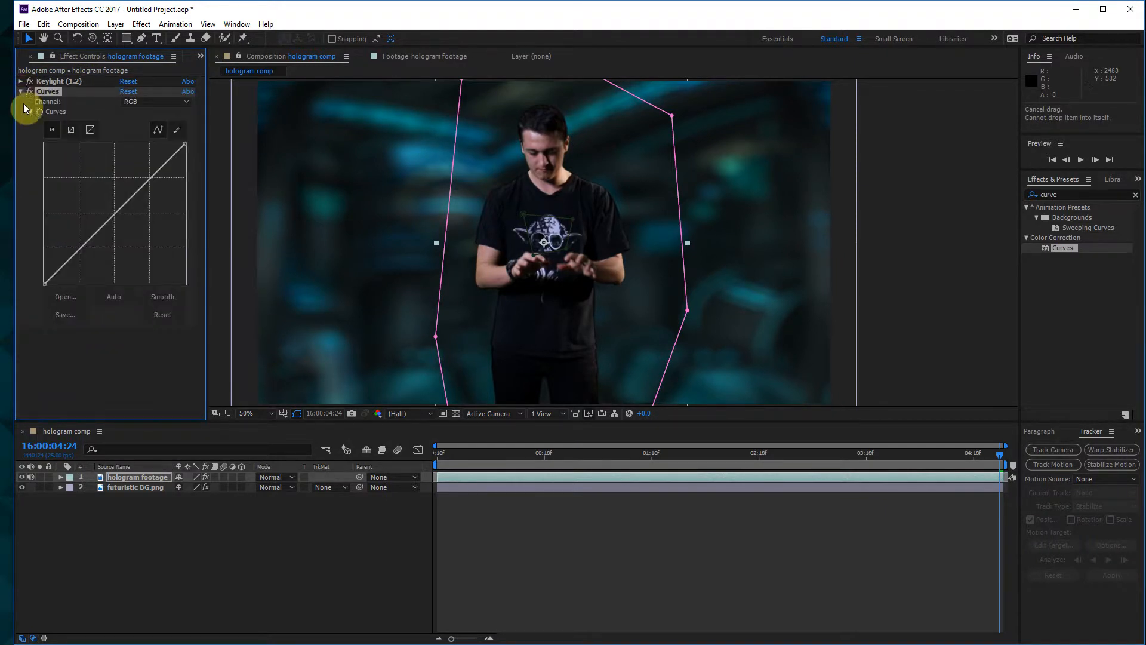
- Try Curves ahead of Keylight with the RGB midtones raised, and return it to after Keylight
left_click_drag(39, 91, 50, 78)
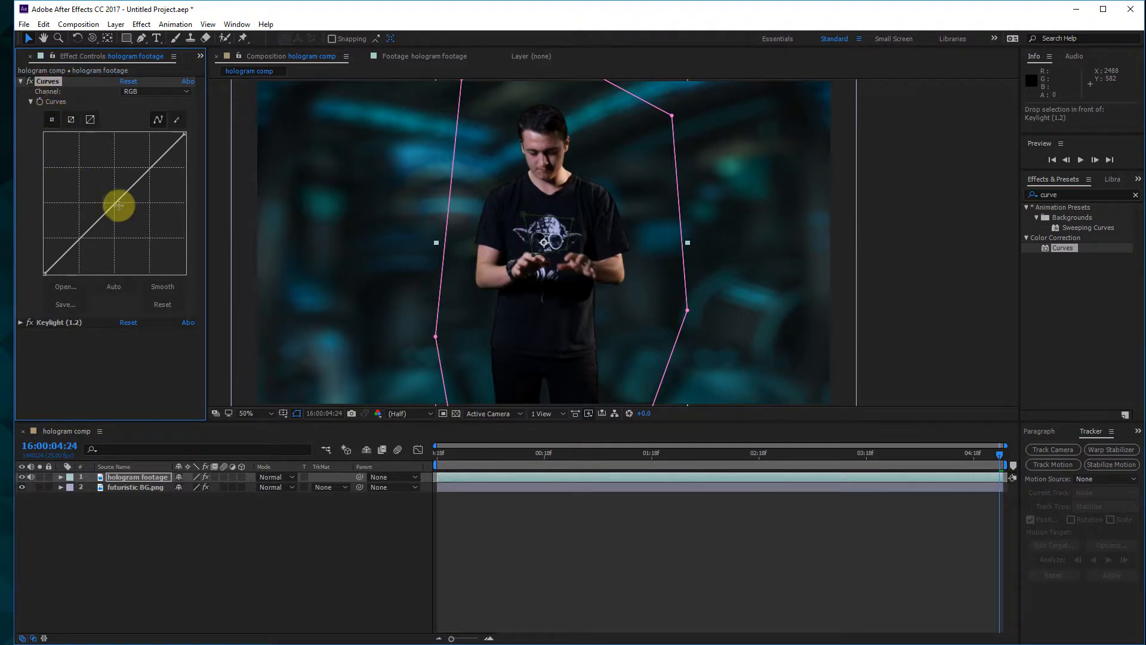
left_click_drag(116, 204, 106, 169)
left_click_drag(79, 87, 57, 372)
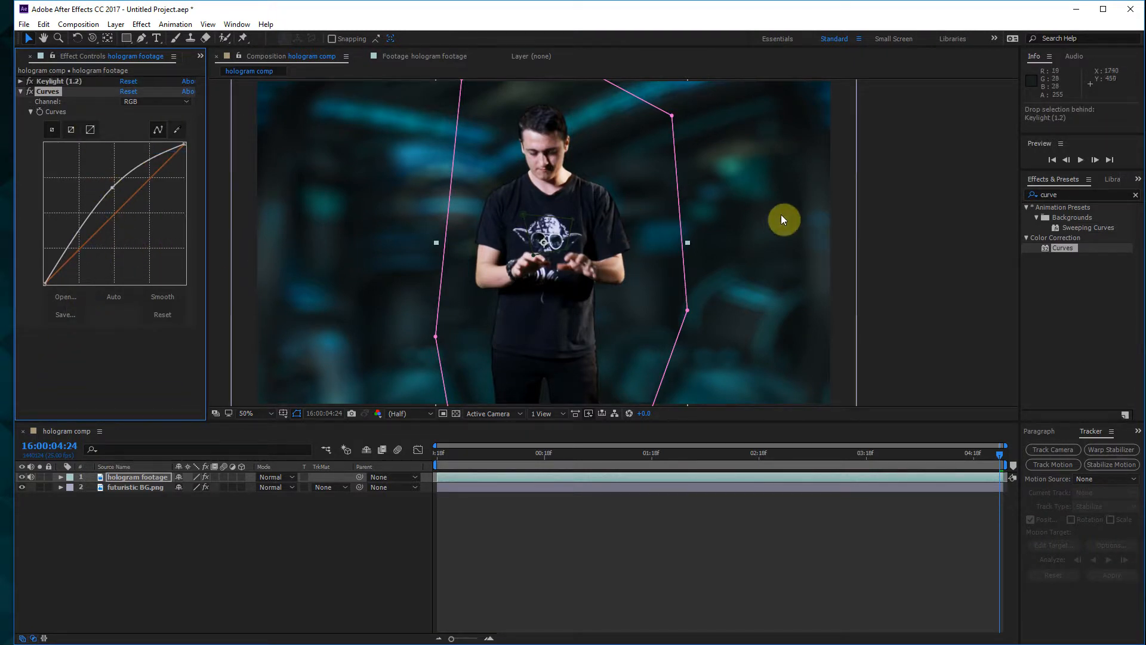
- Examine the brightened, keyed footage against the background at several points along the timeline
scroll(783, 219, "down", 2)
left_click(507, 454)
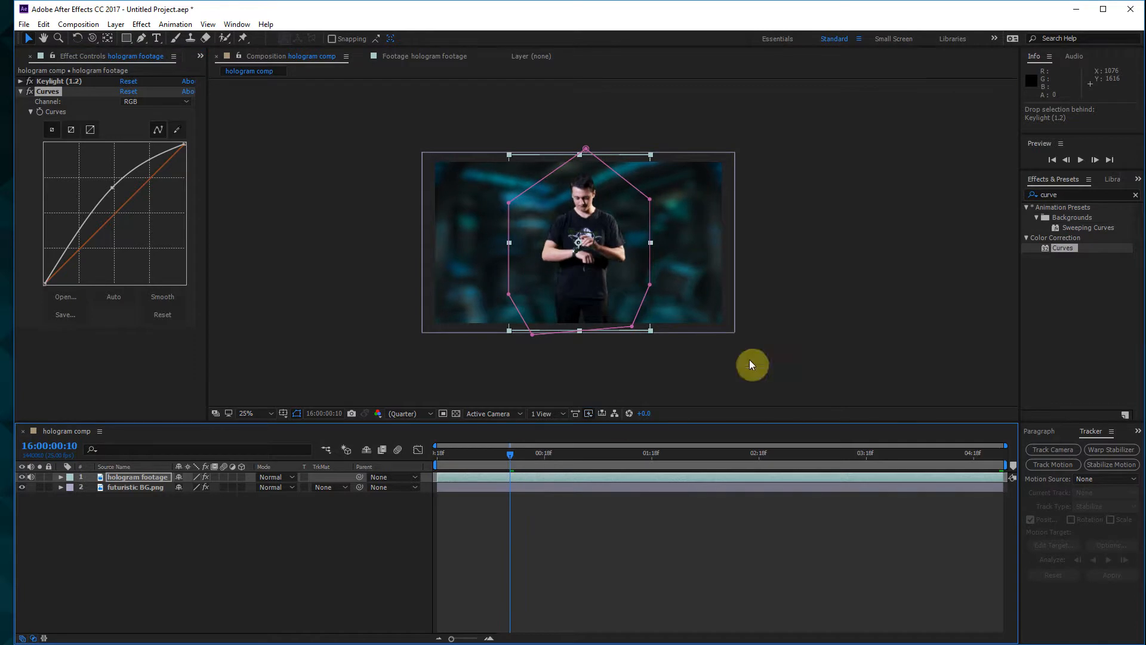
left_click(320, 176)
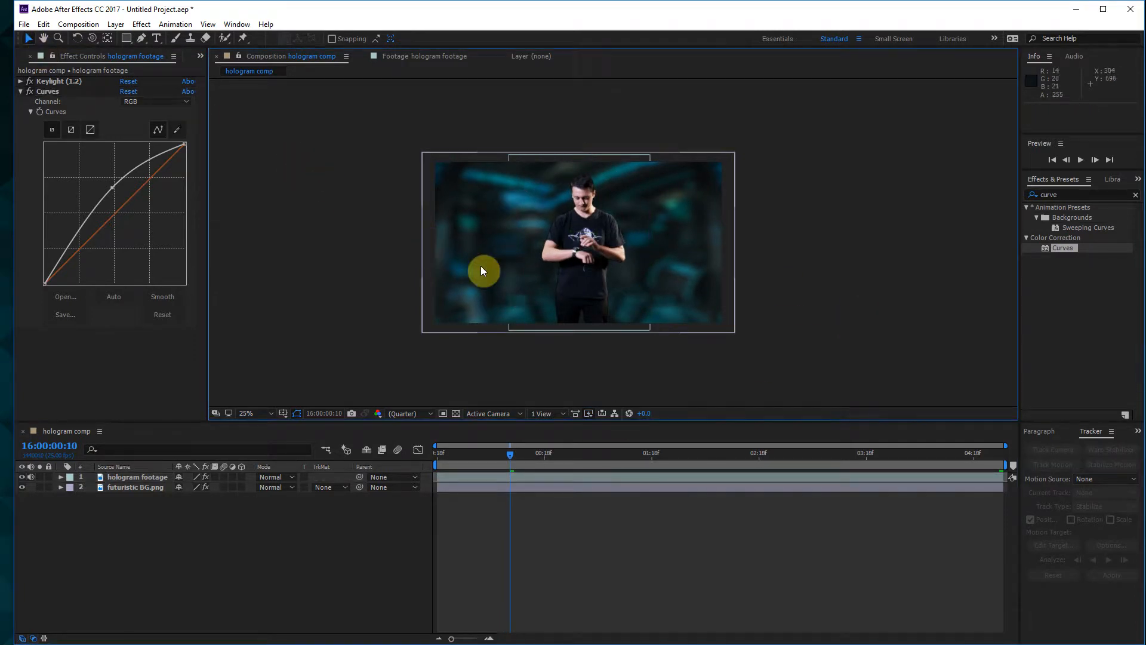
scroll(481, 266, "up", 2)
left_click_drag(567, 454, 783, 478)
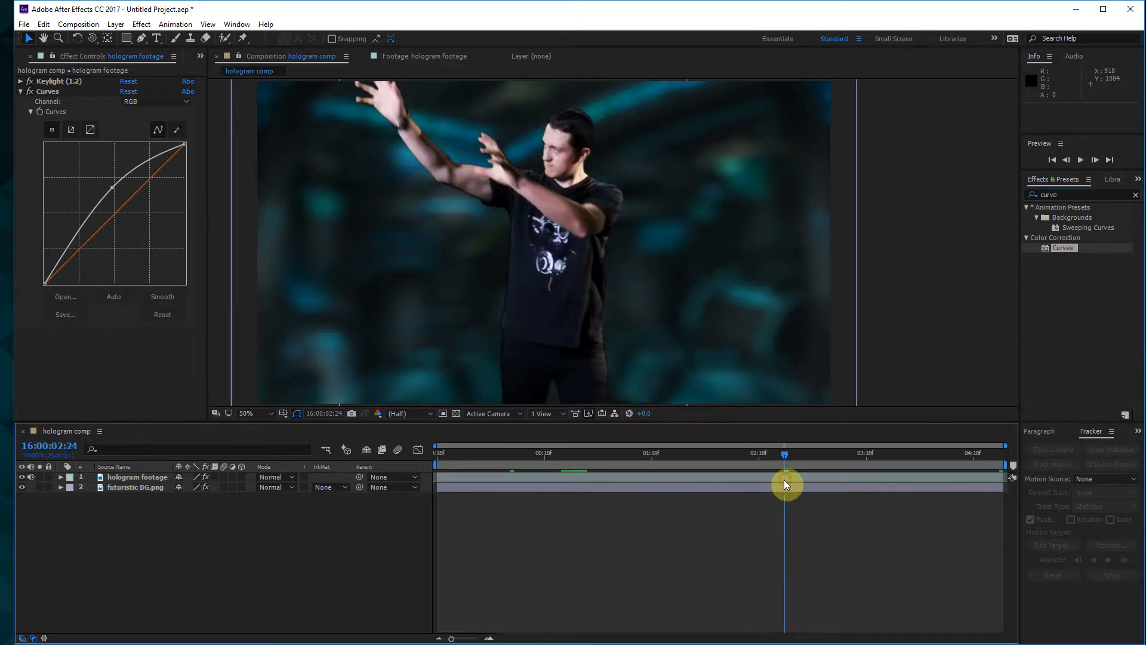
left_click(857, 458)
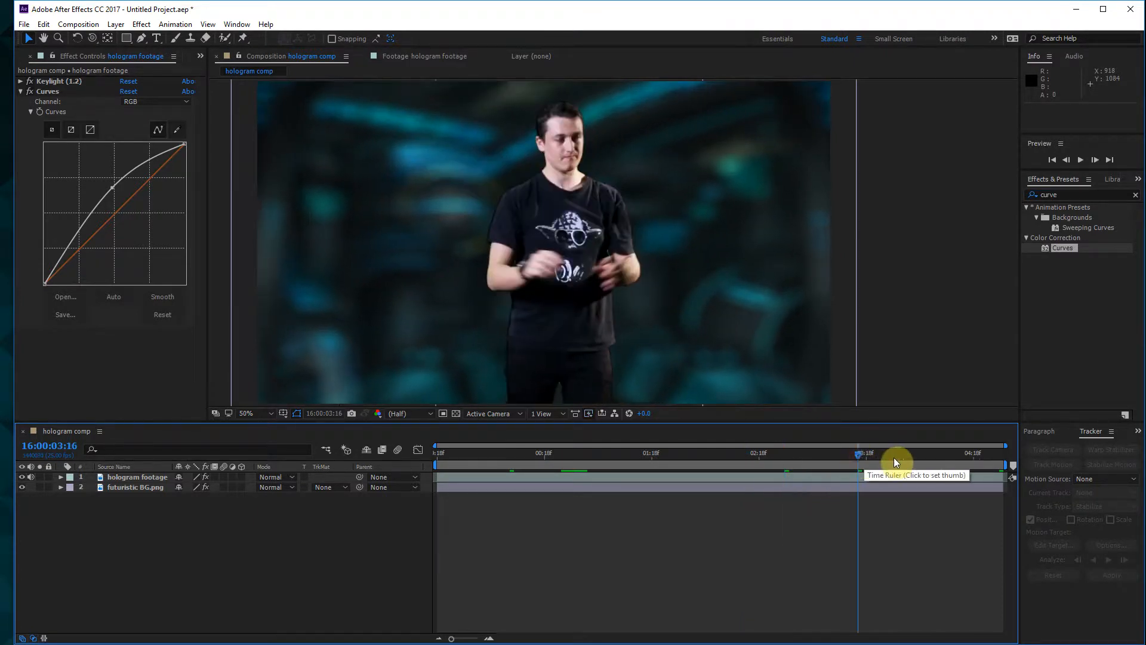
left_click(899, 457)
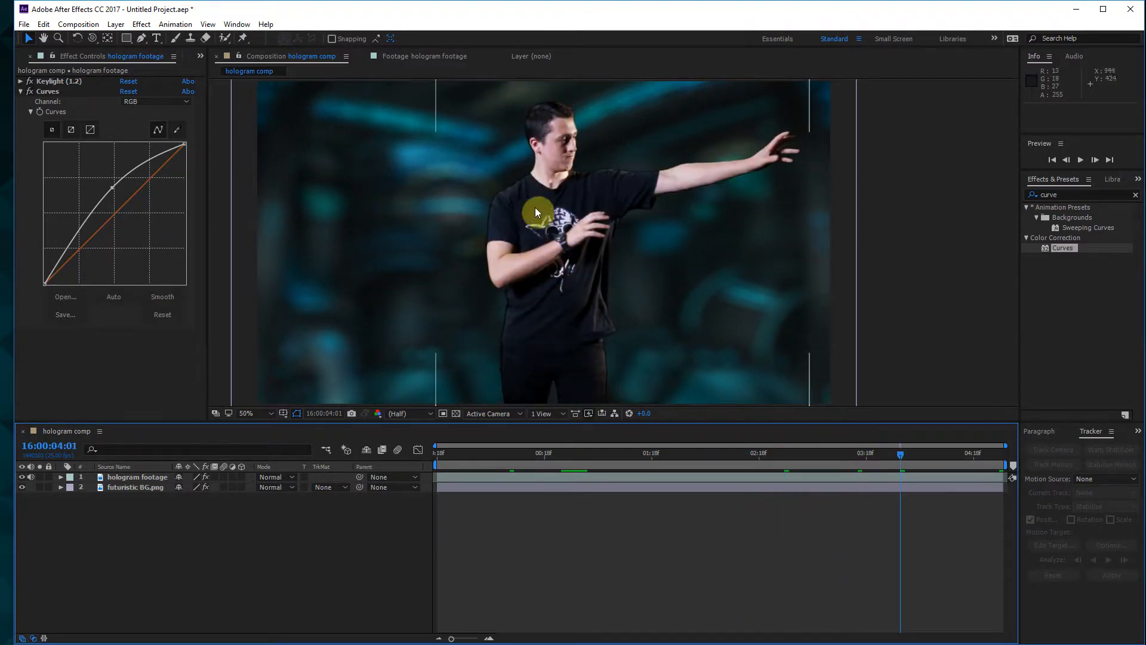
- Compare the hologram footage with Curves off and on, and delete its Keylight (1.2) effect
left_click(28, 91)
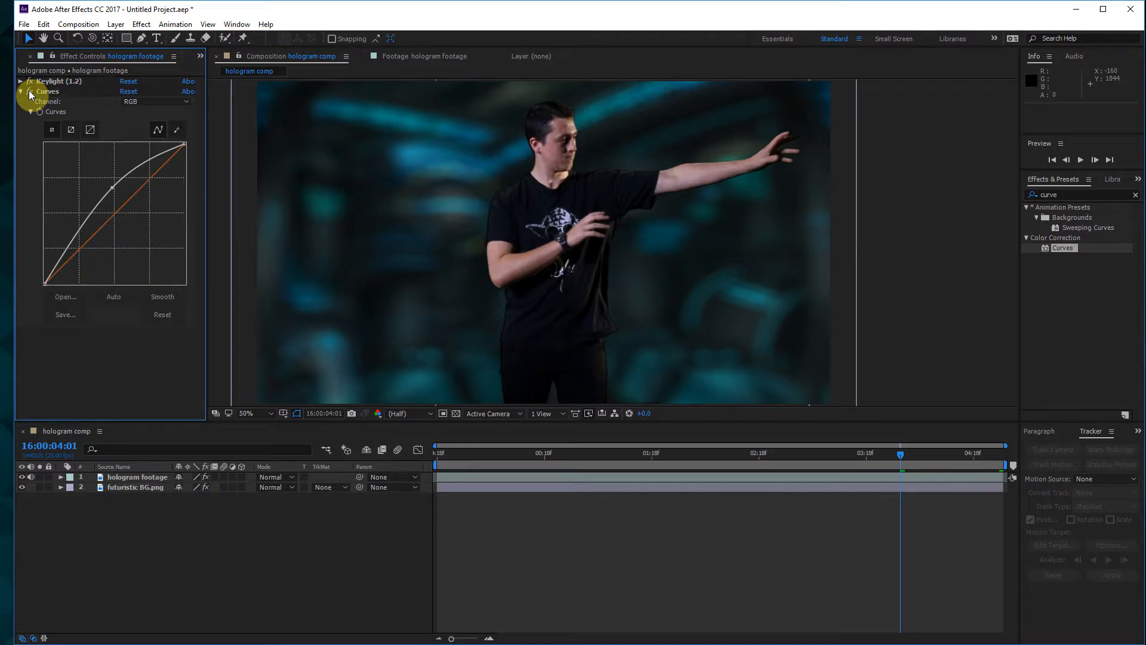
left_click(29, 90)
left_click(62, 81)
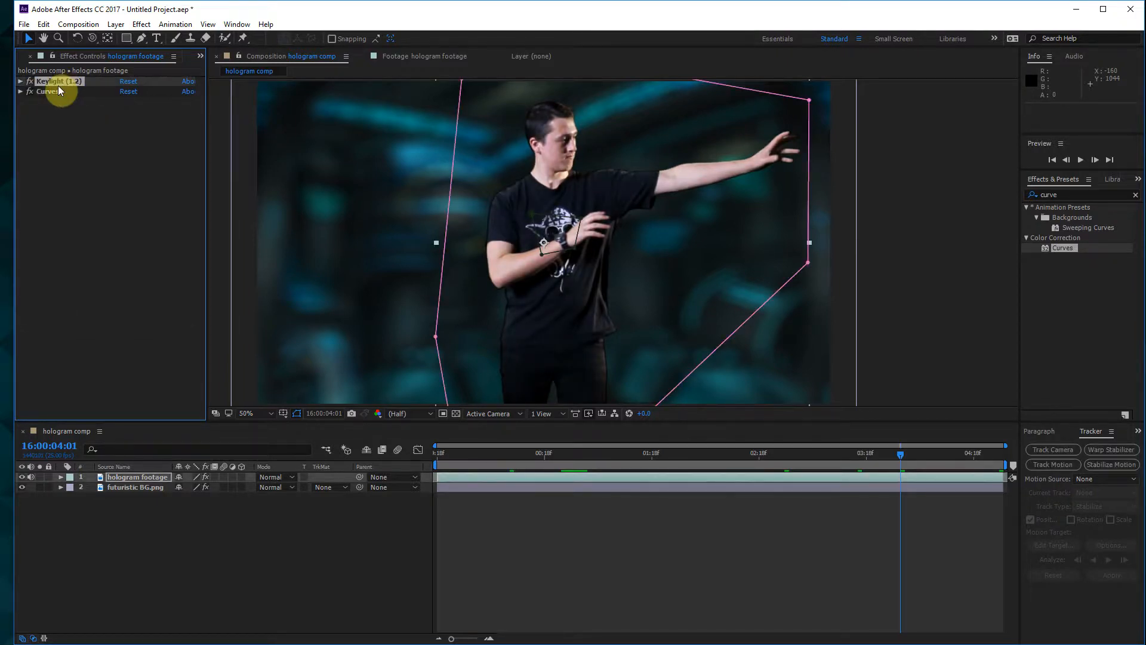
key("Delete")
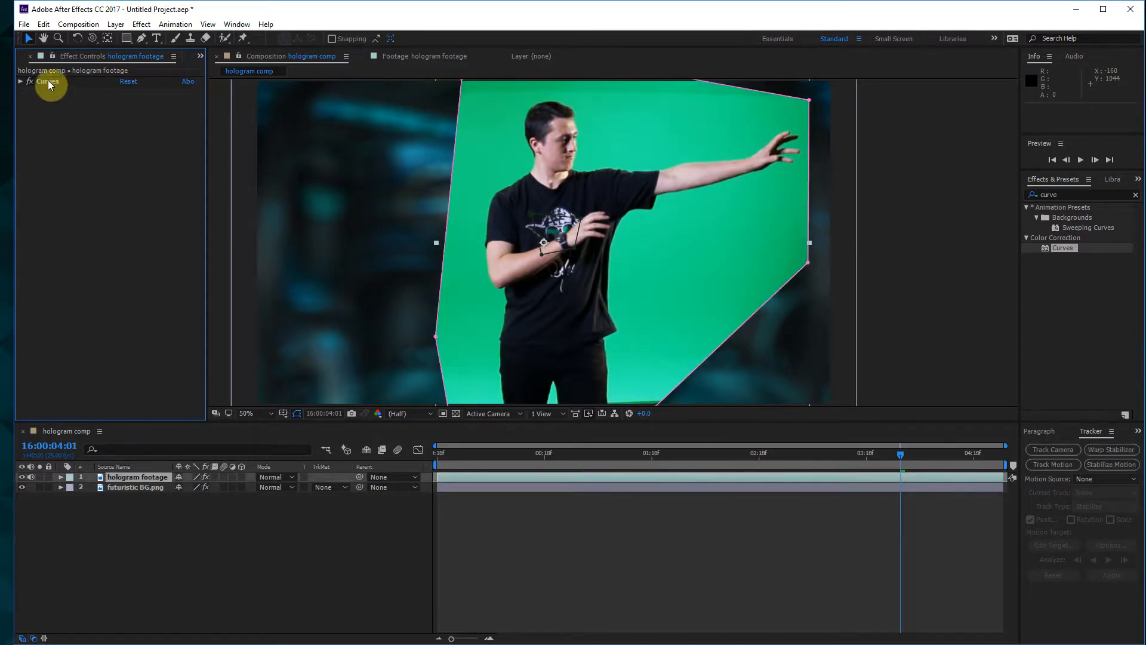
- Replace the hologram footage's adjusted Curves effect with a fresh Curves effect at default settings
left_click(47, 83)
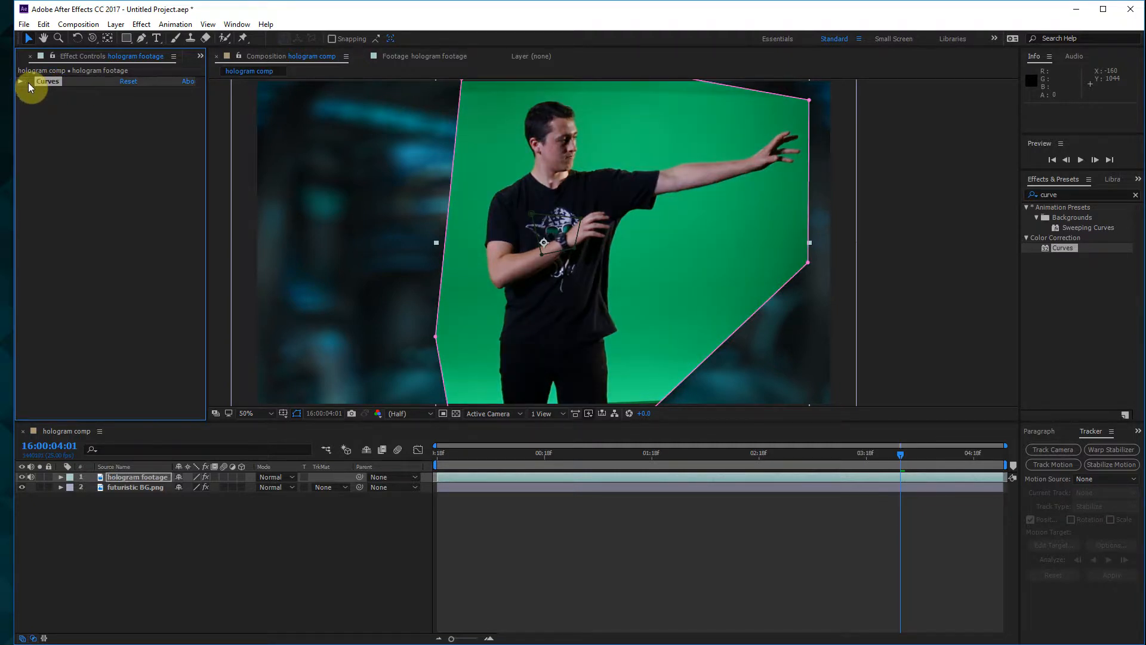
left_click(21, 81)
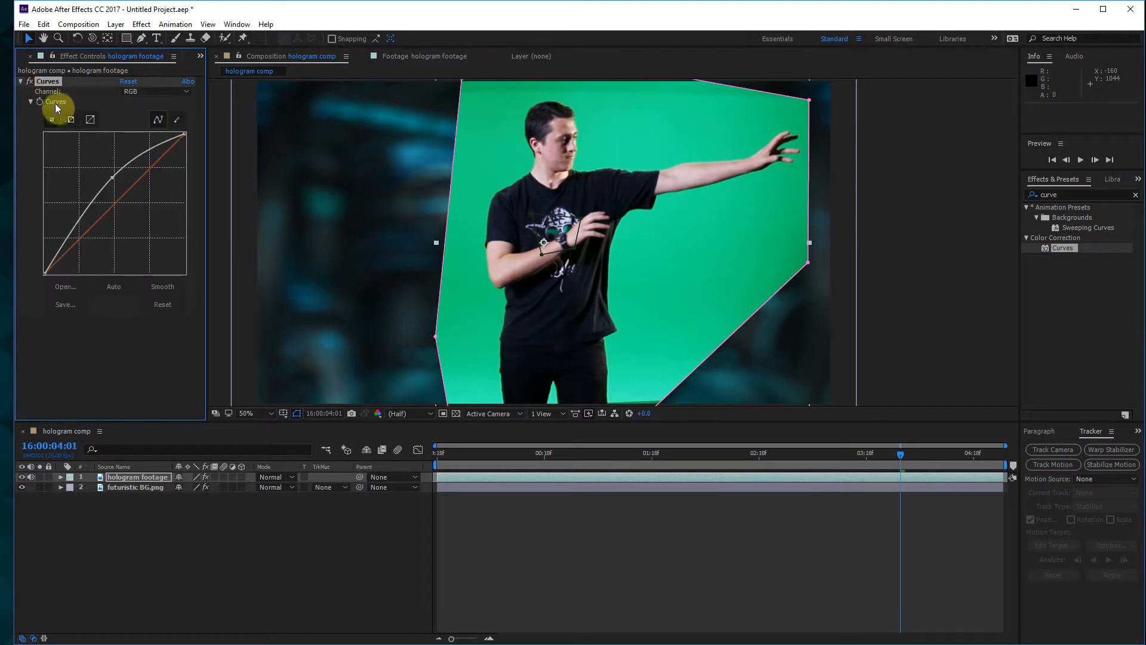
left_click(151, 90)
left_click(57, 82)
key("Delete")
left_click_drag(1061, 245, 126, 278)
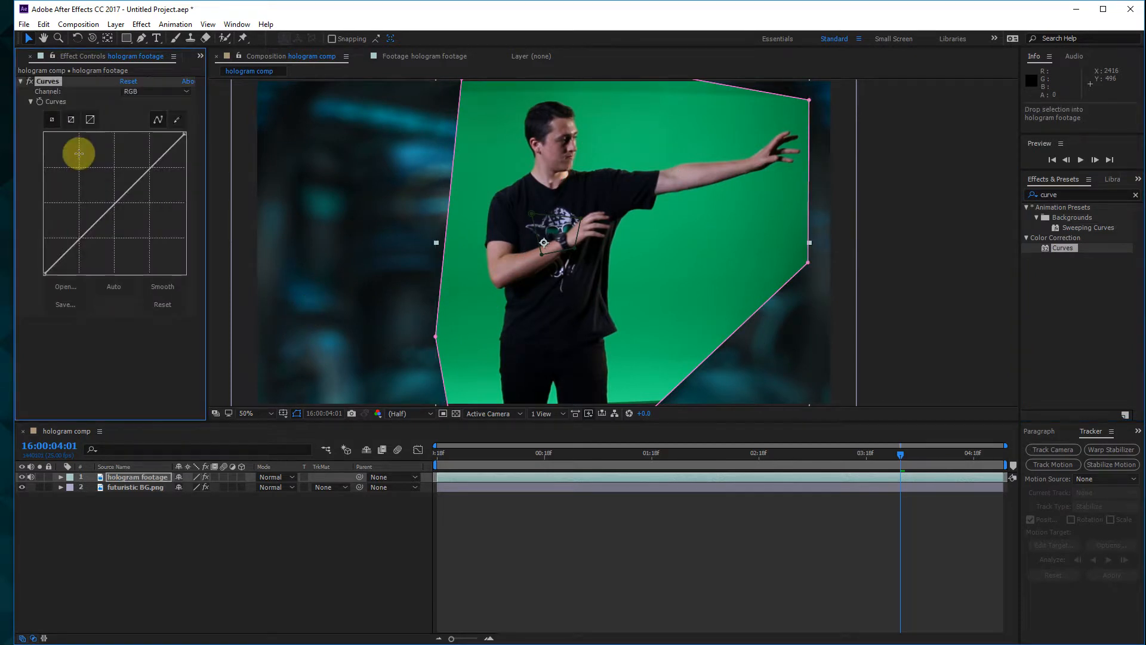
left_click(149, 96)
left_click(146, 112)
left_click_drag(134, 183, 130, 174)
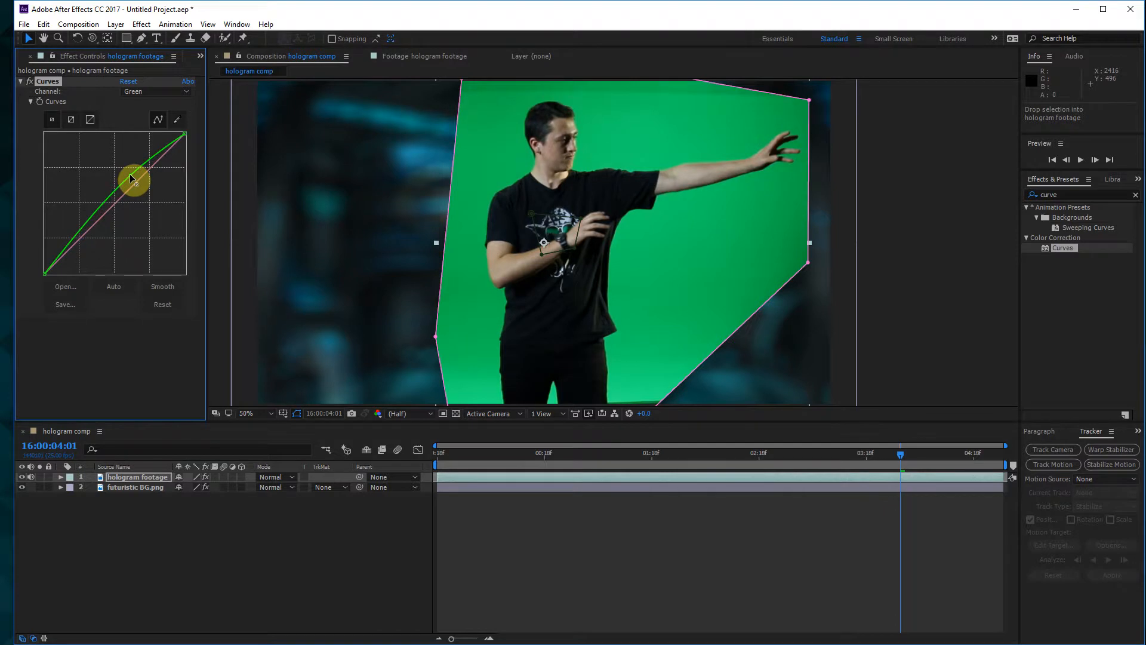
key("ctrl+z")
- Raise the midtones of the RGB curve to brighten the unkeyed hologram footage
left_click(142, 94)
left_click(144, 104)
left_click_drag(101, 207, 99, 199)
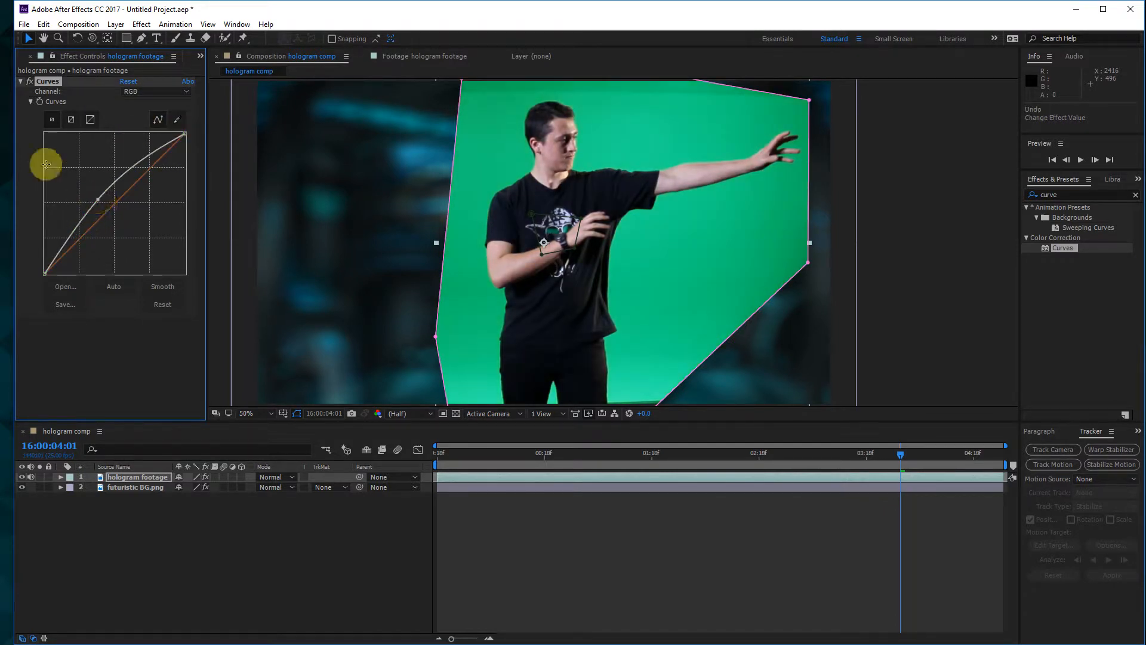
- Find the Keylight (1.2) effect and apply it to the hologram footage layer after Curves
left_click(1135, 195)
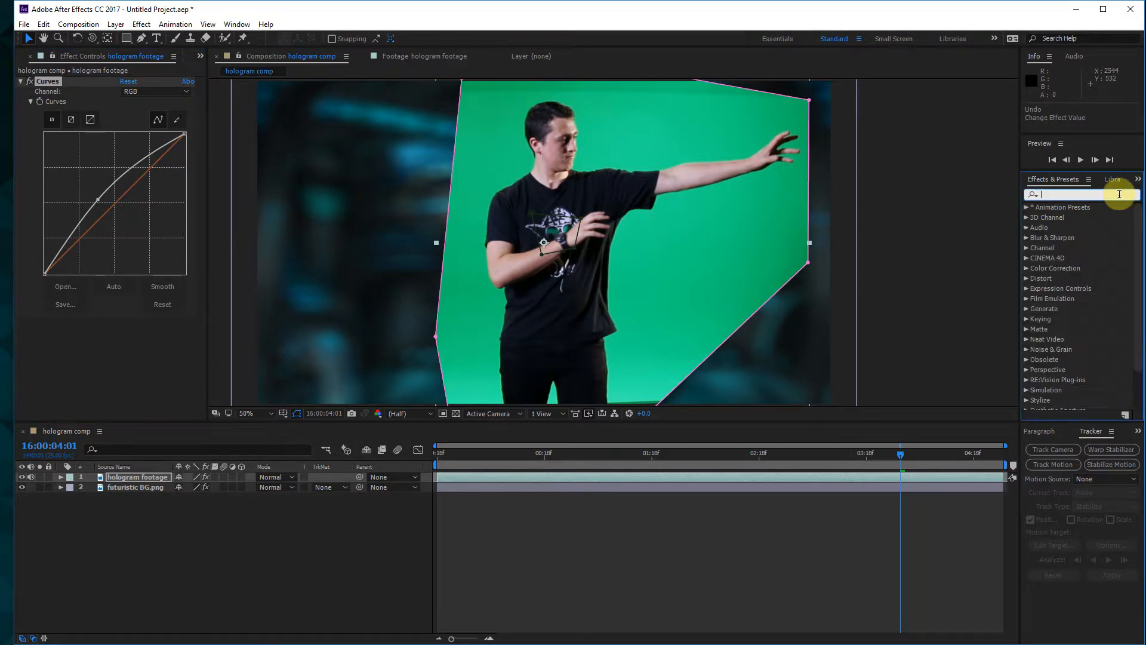
type("keyl")
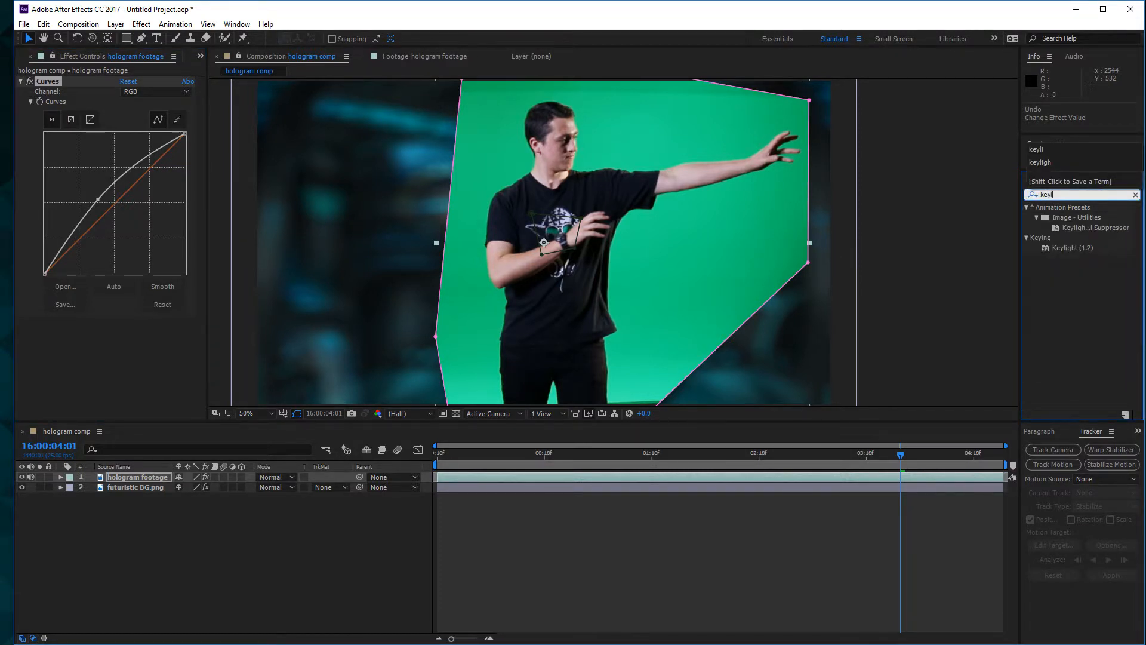
type("ight")
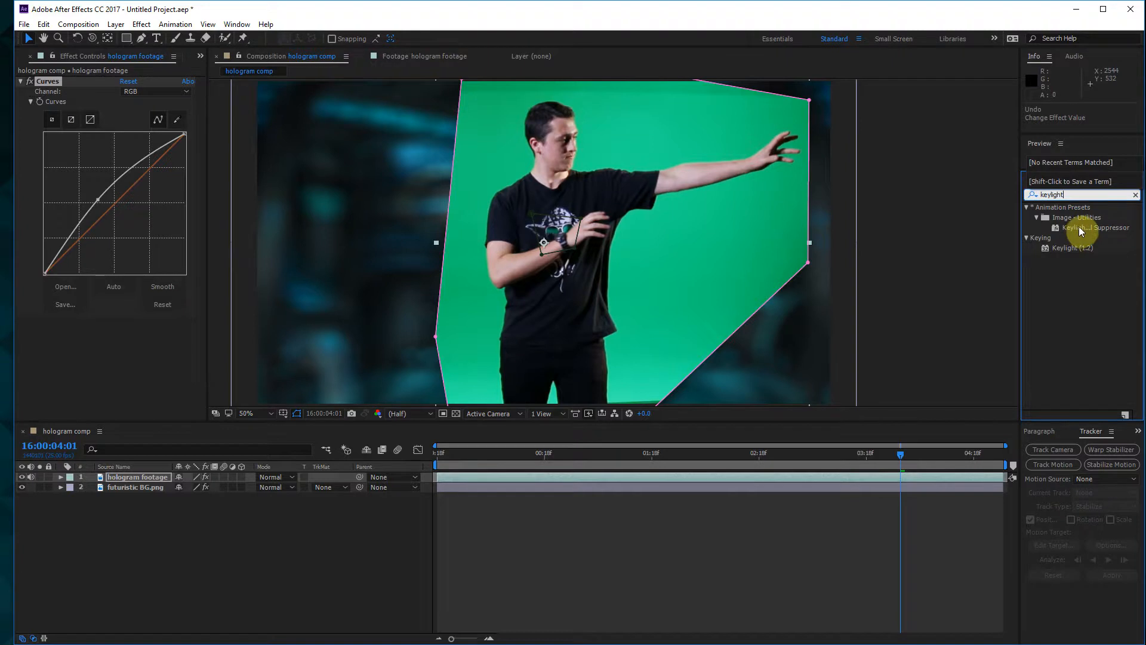
left_click_drag(1069, 249, 746, 284)
left_click(142, 292)
left_click(711, 259)
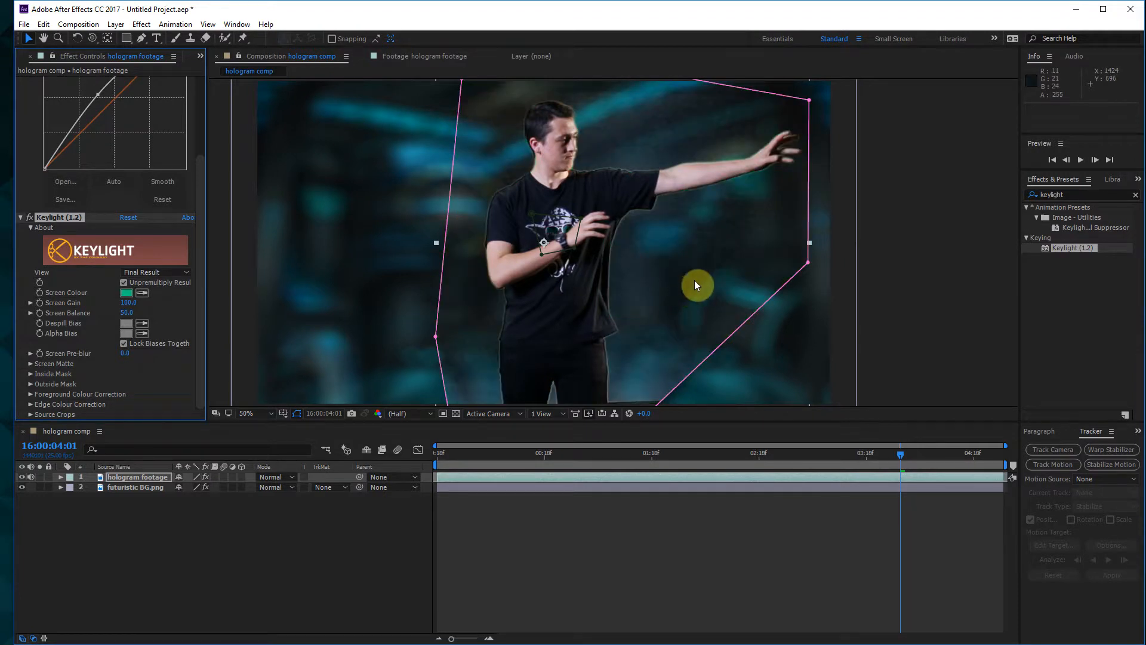
key("ctrl+z")
- Sample the green screen as Keylight's Screen Colour, and set Screen Gain to about 131.3 and Screen Balance to about 52.9
left_click(142, 293)
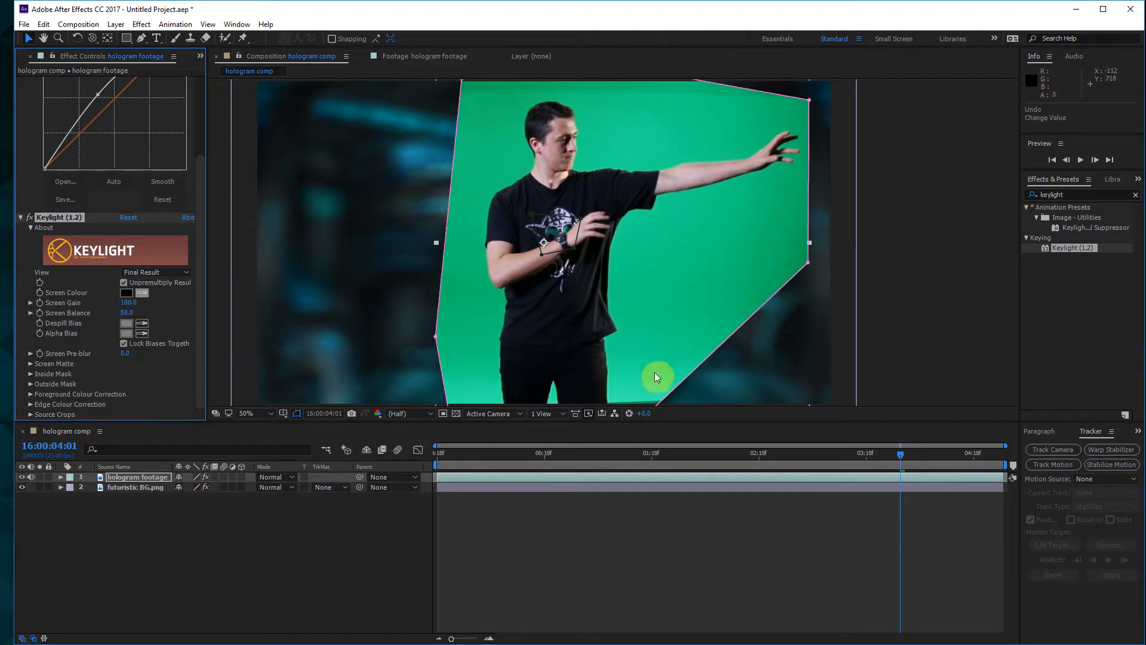
left_click(436, 353)
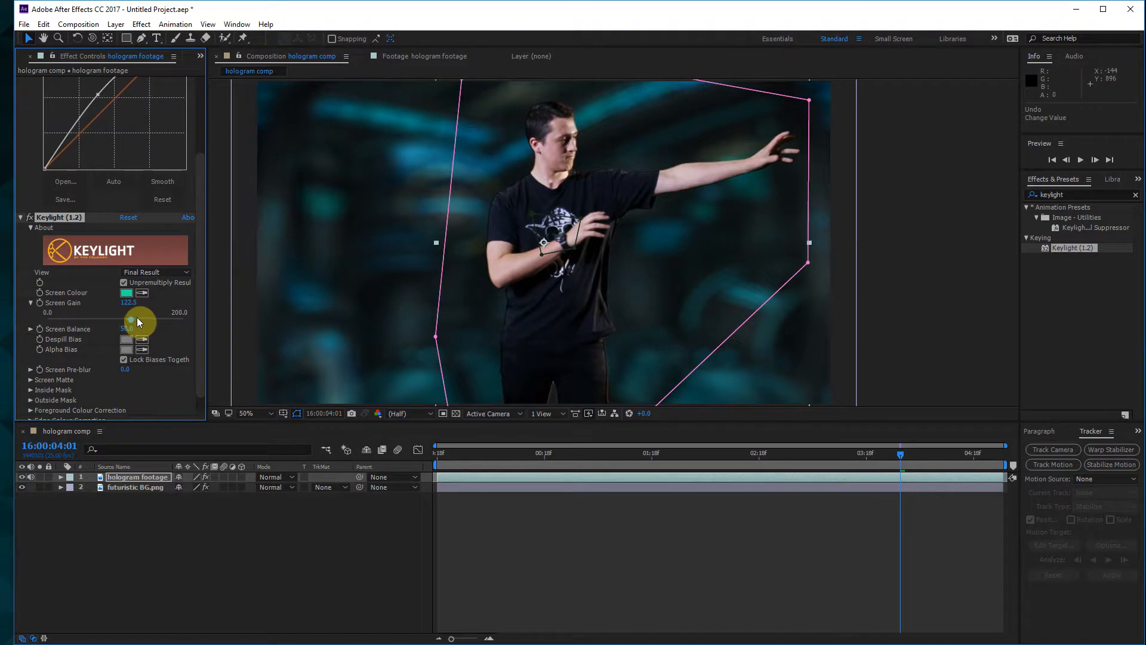
left_click_drag(131, 319, 137, 317)
scroll(177, 291, "down", 1)
left_click_drag(120, 328, 119, 329)
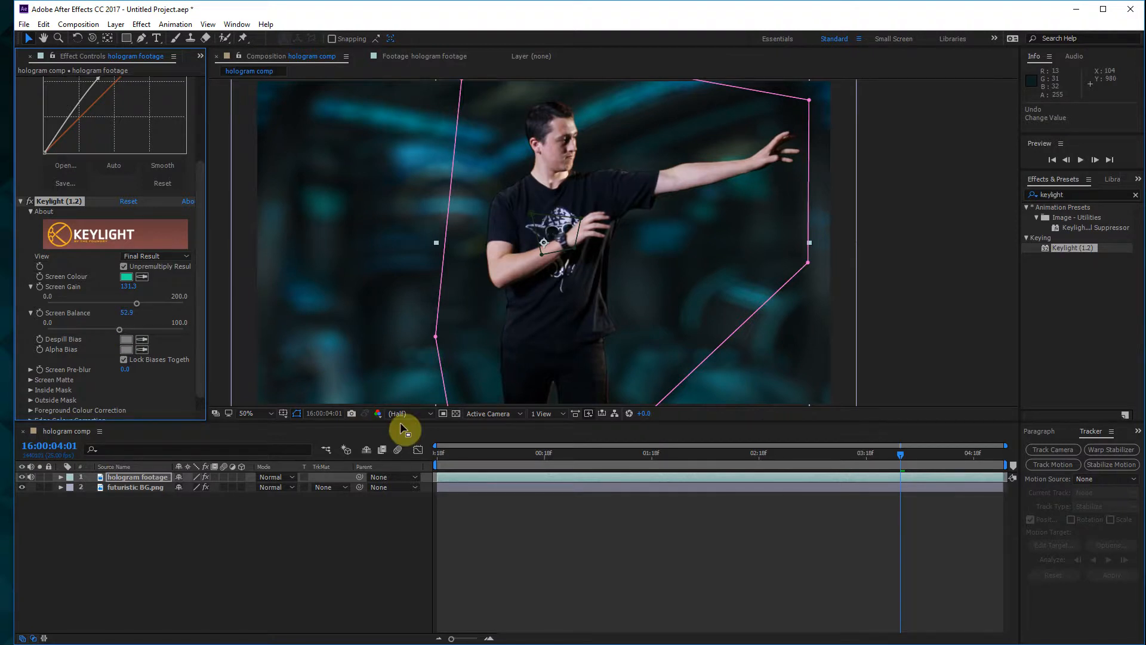
- Compare the hologram footage with the Keylight effect turned off and on
scroll(40, 137, "up", 4)
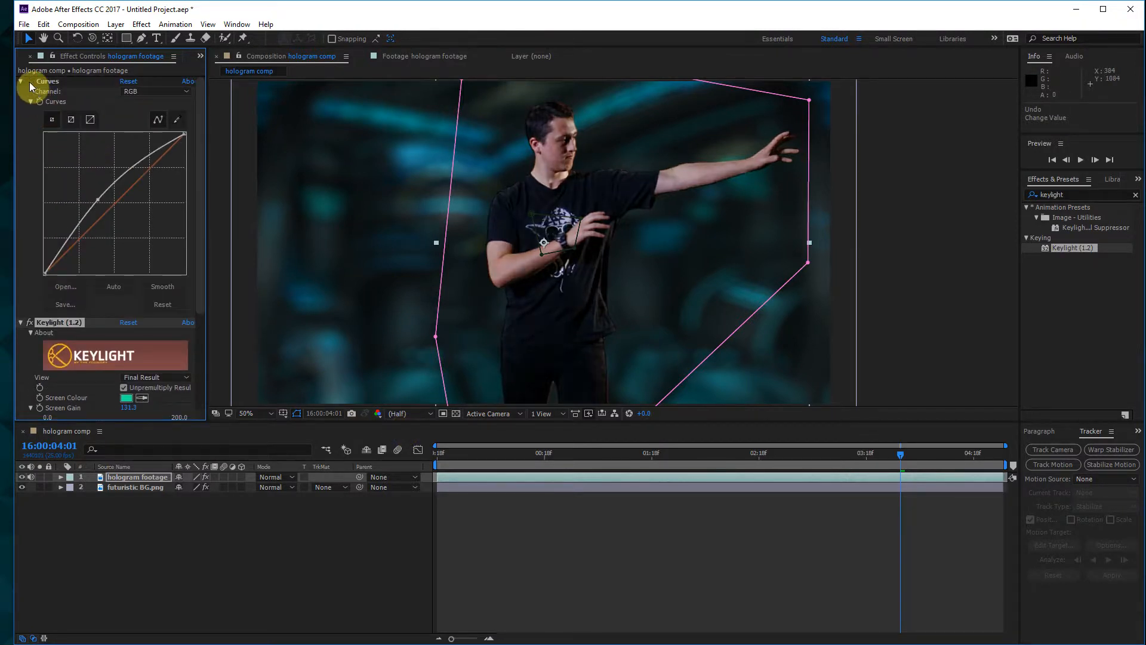
left_click(28, 323)
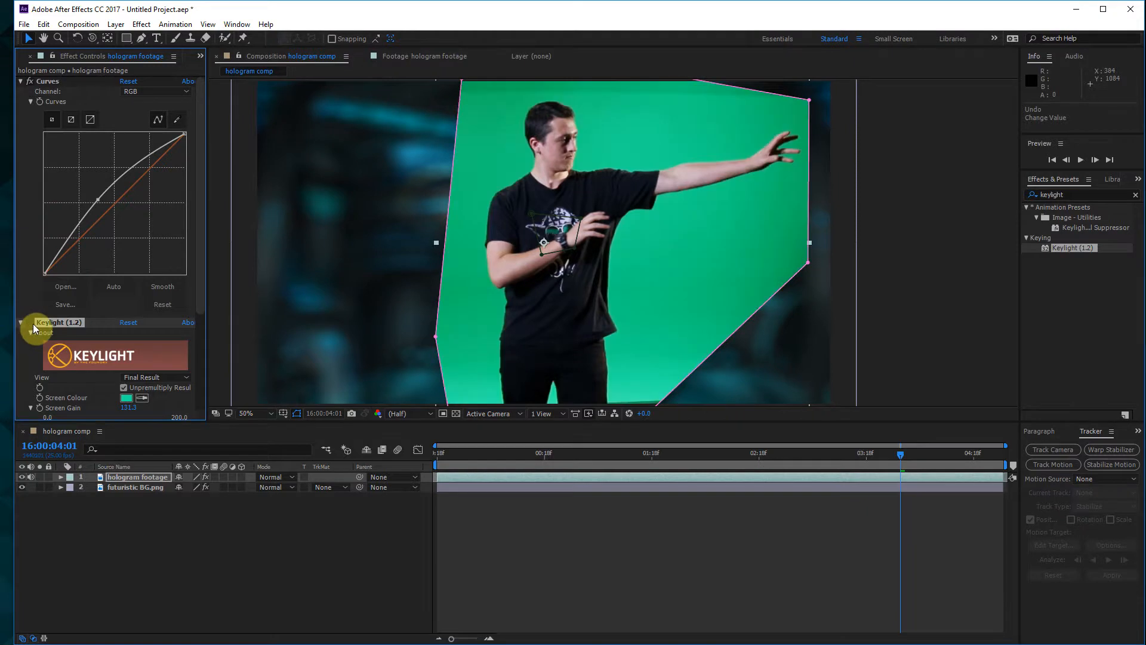
left_click(30, 323)
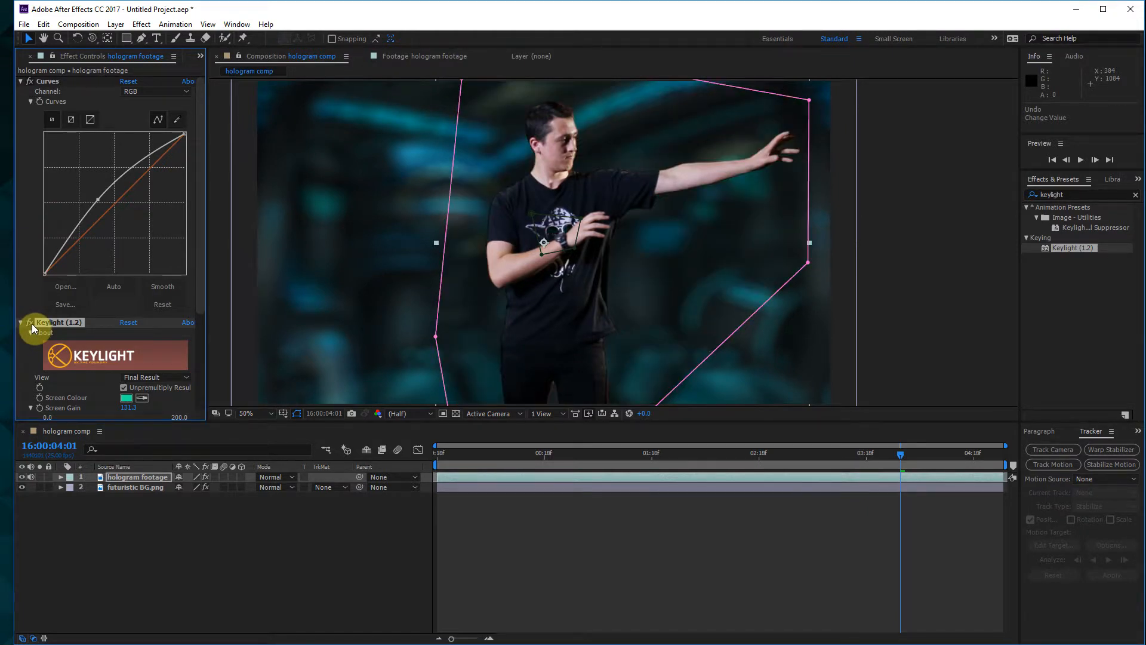
left_click(31, 323)
left_click(31, 324)
- Disable Unpremultiply Result in the hologram footage's Keylight effect
scroll(153, 238, "down", 2)
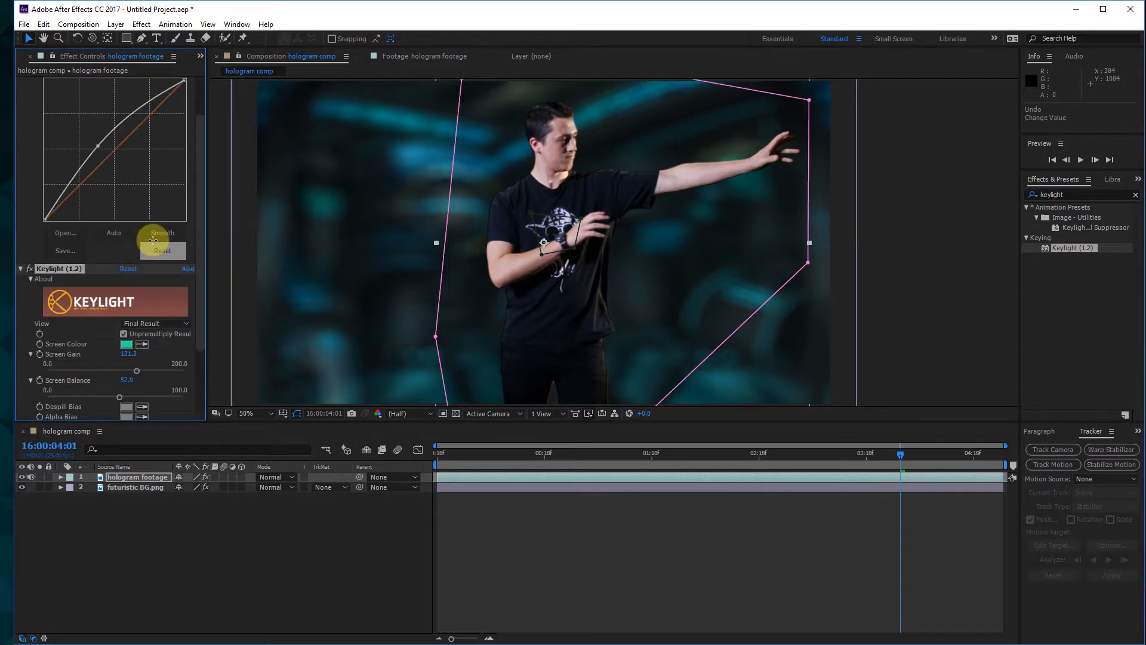
scroll(153, 239, "down", 3)
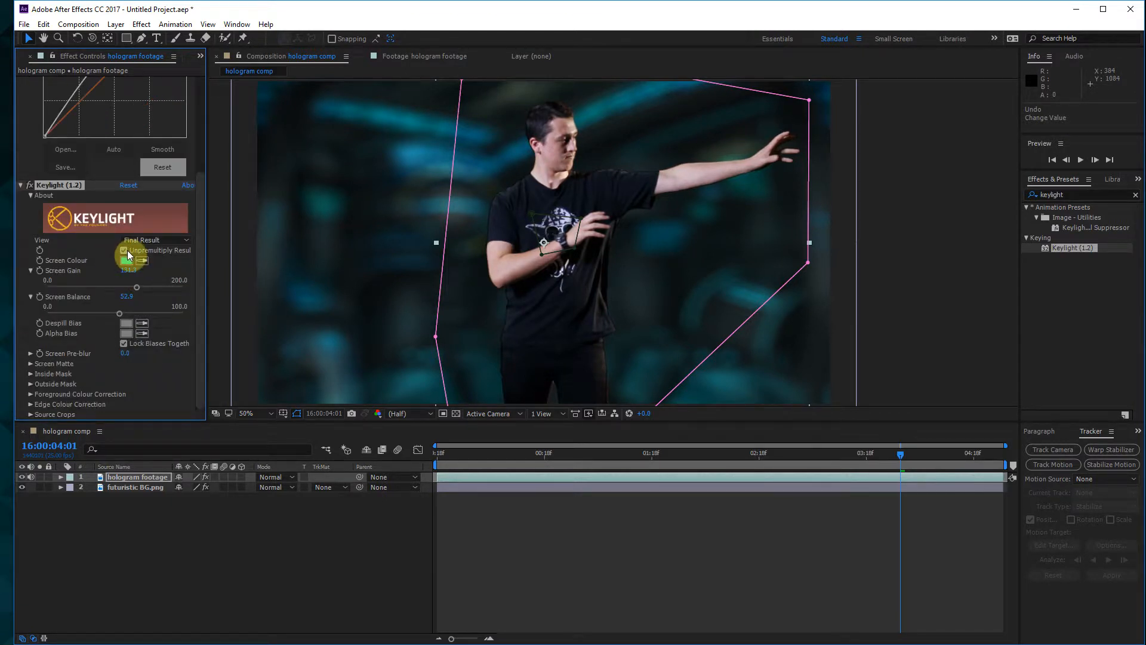
left_click(124, 250)
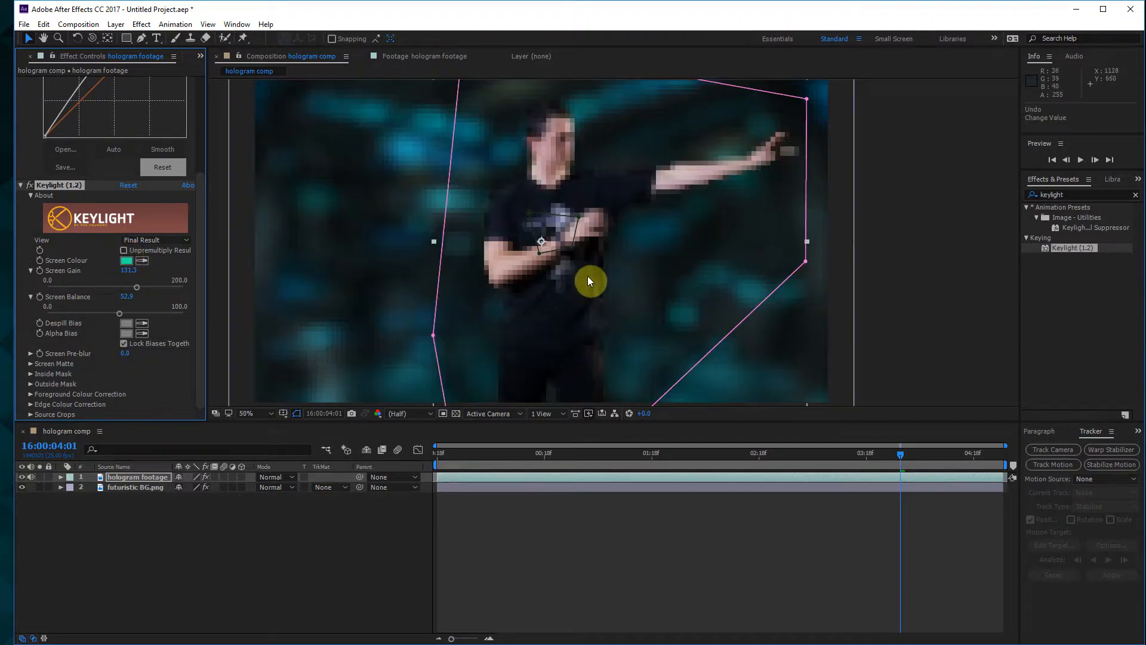
- Expand Keylight's Screen Matte settings to show the Clip Black and Clip White sliders
left_click_drag(588, 280, 583, 223)
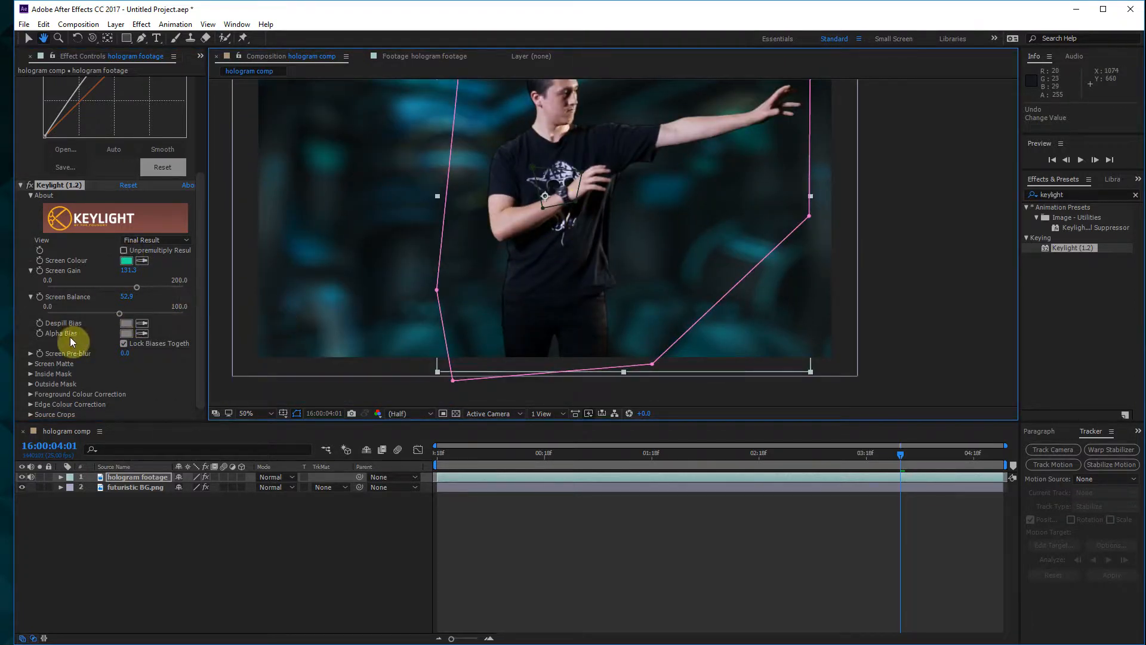
left_click(30, 363)
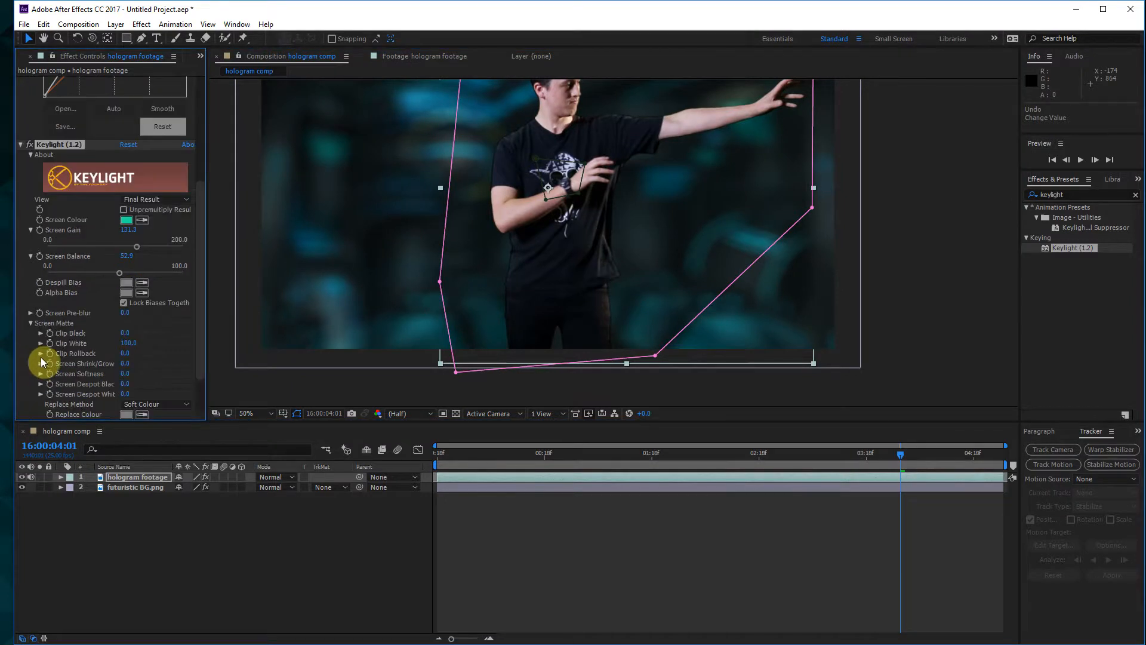
left_click(40, 332)
left_click(40, 359)
- Try higher Clip Black values on the hologram footage's key, and return Clip Black to 0
left_click_drag(57, 350, 65, 351)
left_click(135, 349)
left_click_drag(262, 345, 20, 358)
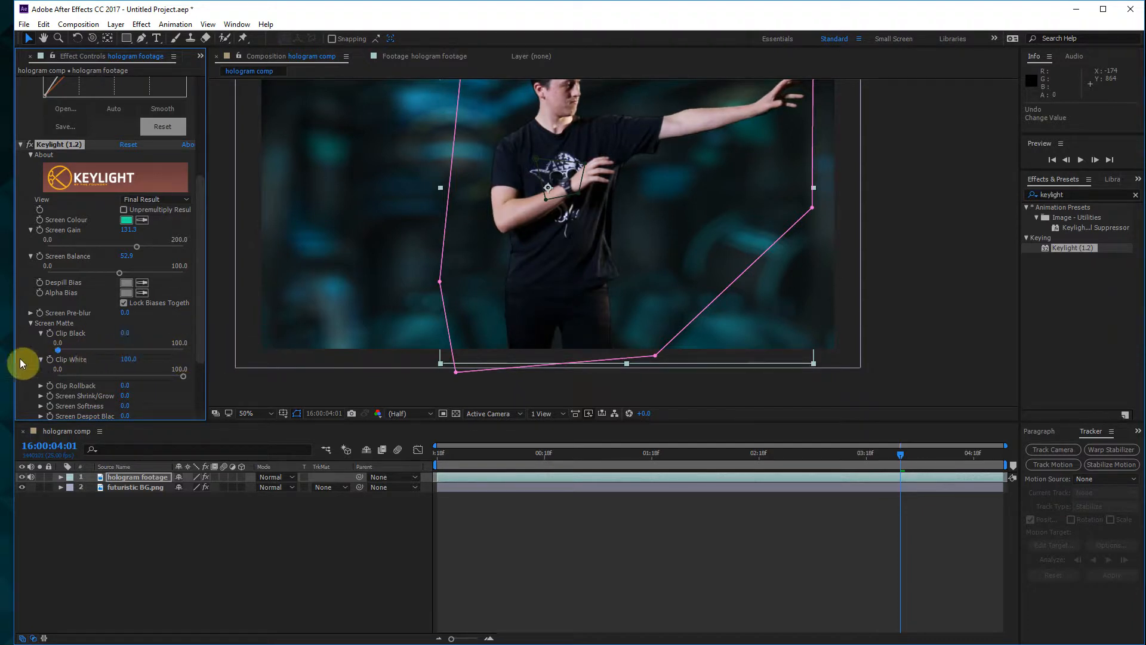
- Set Keylight's View to Screen Matte and try adjusting Clip Black, returning it to 0
left_click(150, 201)
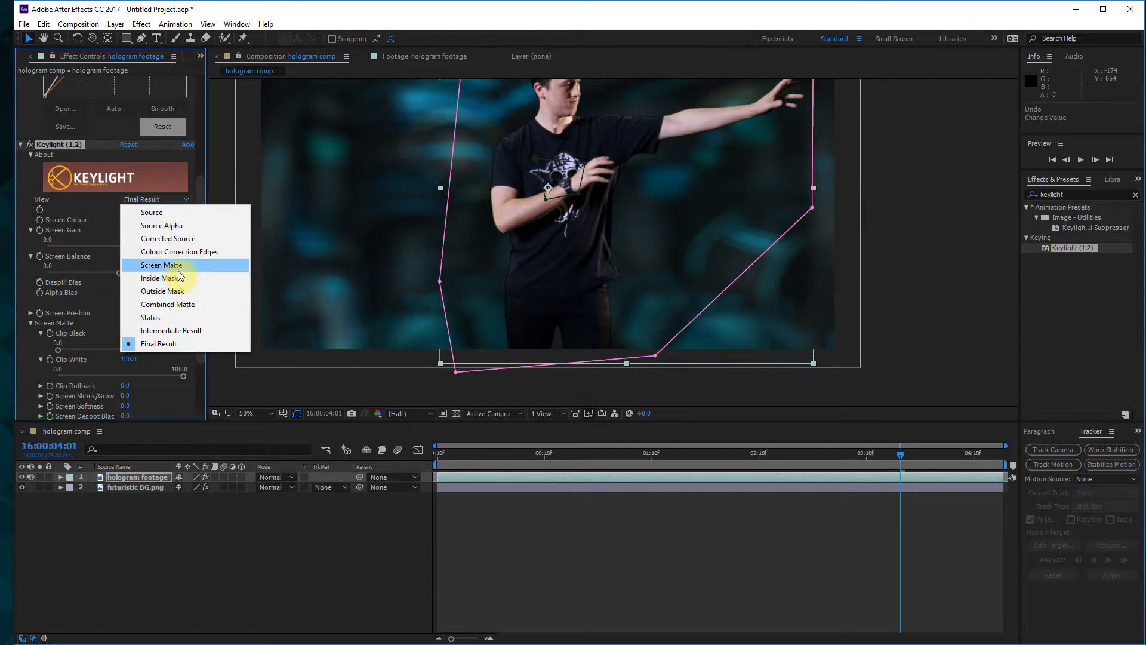
left_click(177, 270)
left_click_drag(57, 352, 2, 364)
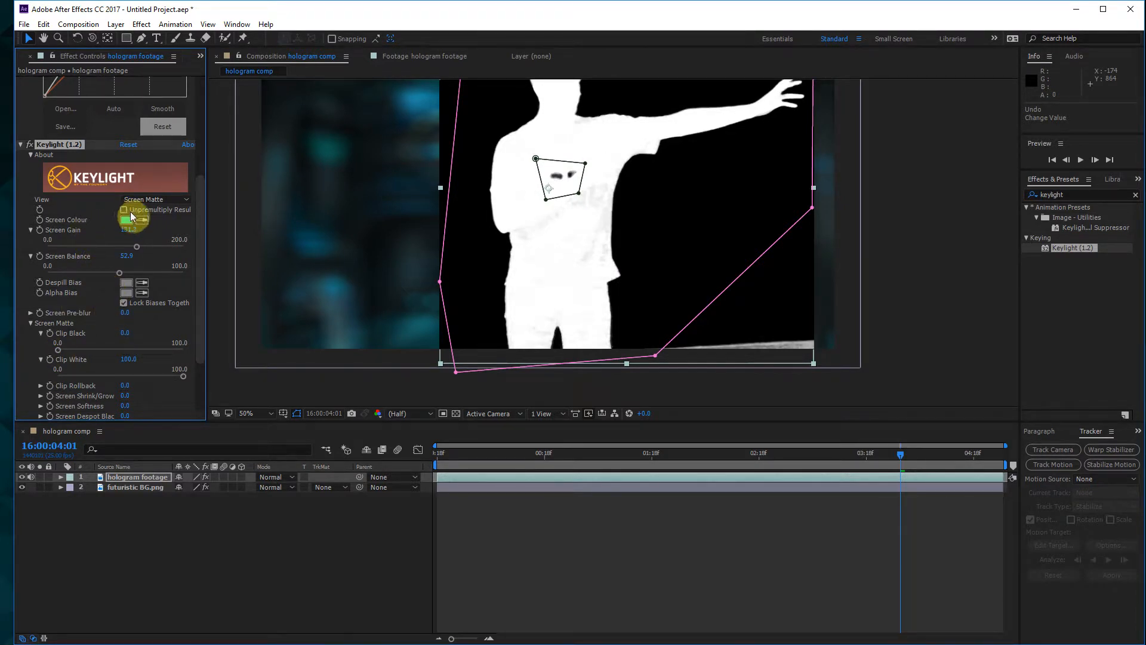
- Set Keylight's View to Final Result and examine the keyed edge of the man's body up close
left_click(140, 199)
left_click(154, 345)
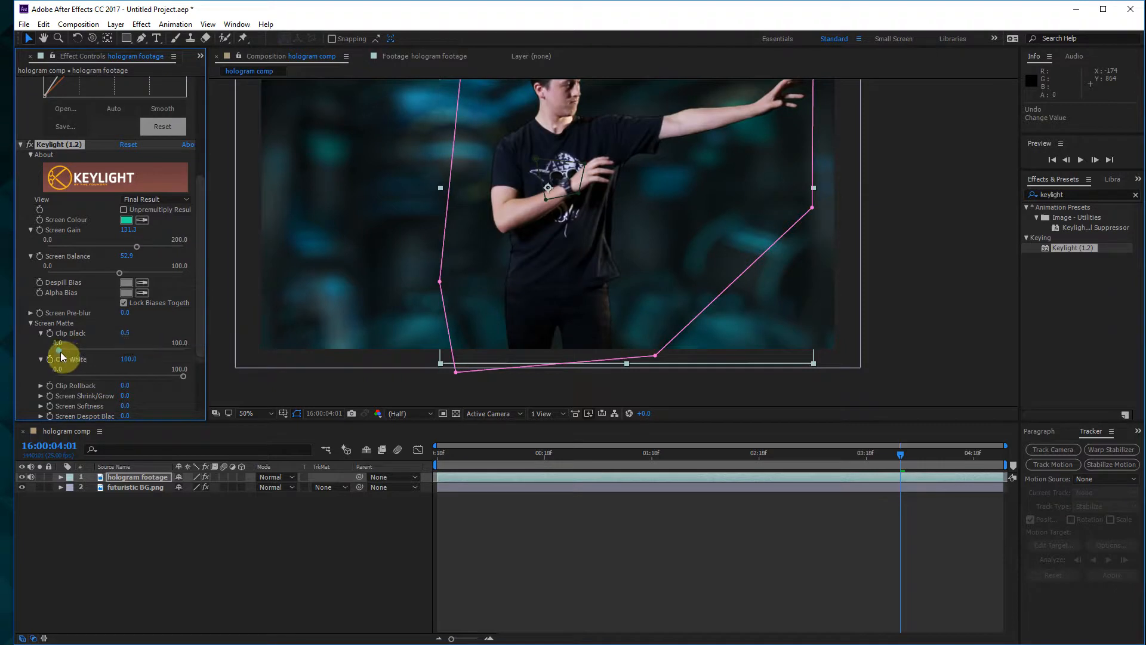
scroll(629, 325, "up", 4)
left_click_drag(628, 326, 630, 147)
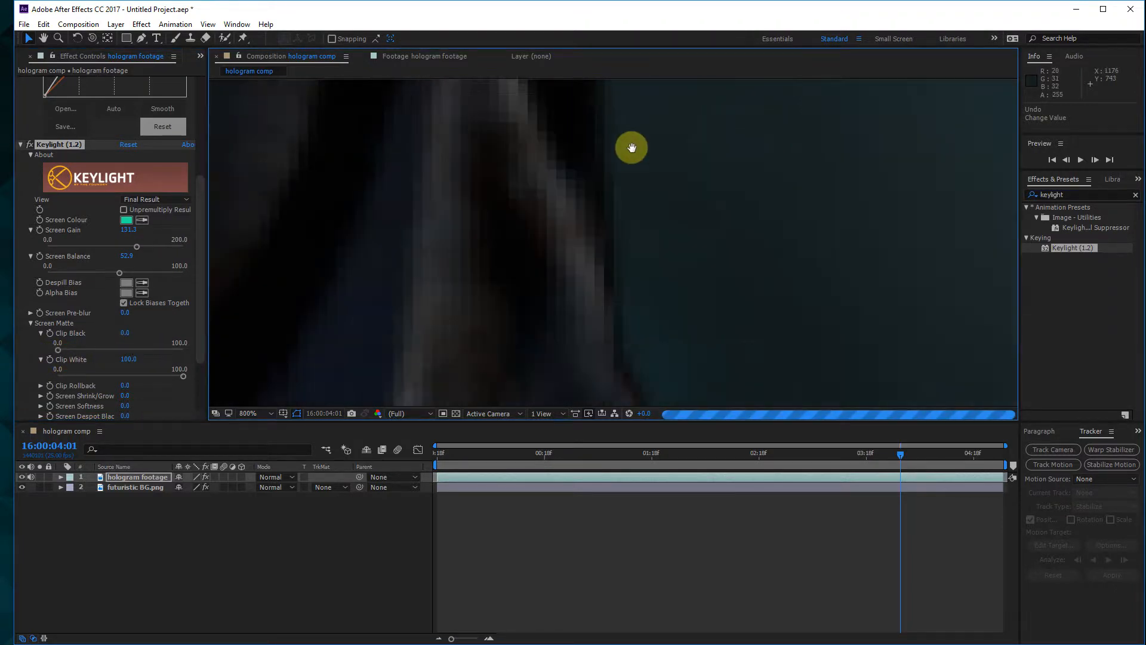
scroll(625, 301, "down", 3)
scroll(612, 220, "up", 4)
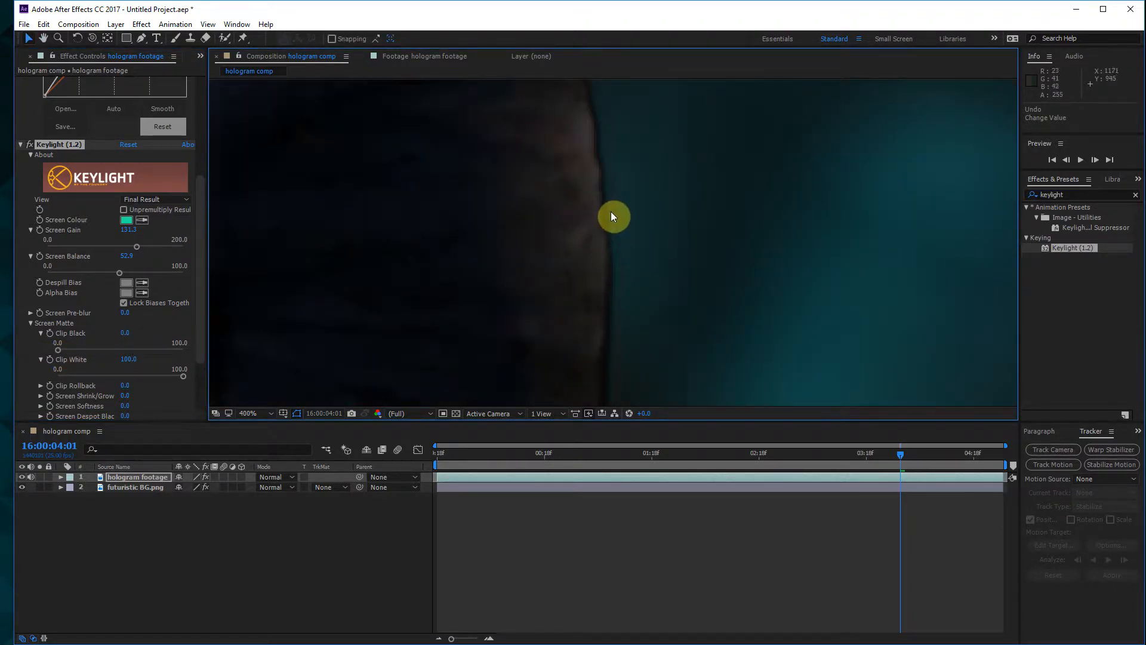
- Set Clip Black to 12.4 and Clip White to 86.2 in the hologram footage's Keylight Screen Matte settings
left_click_drag(59, 348, 74, 346)
left_click_drag(181, 377, 179, 377)
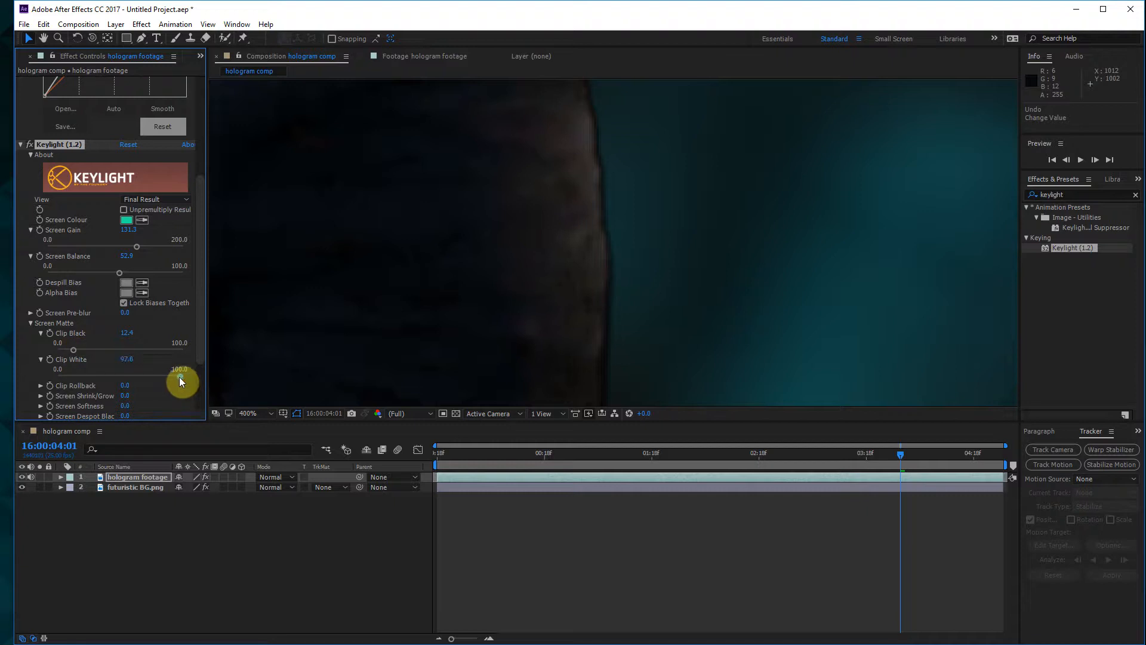
scroll(559, 234, "down", 5)
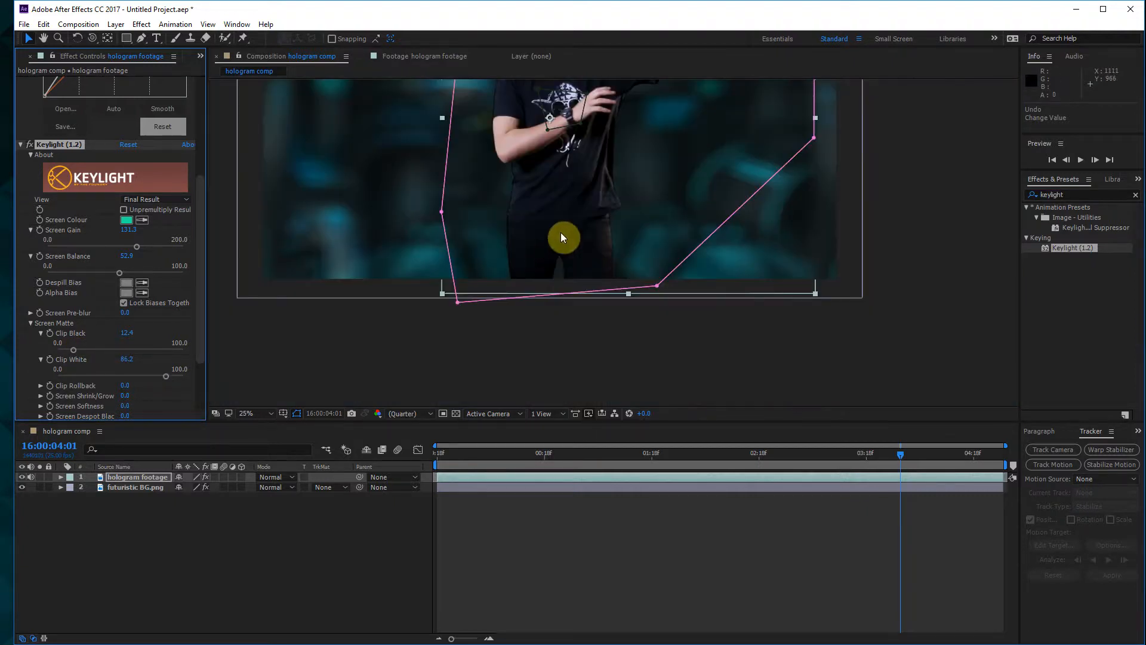
scroll(531, 212, "up", 1)
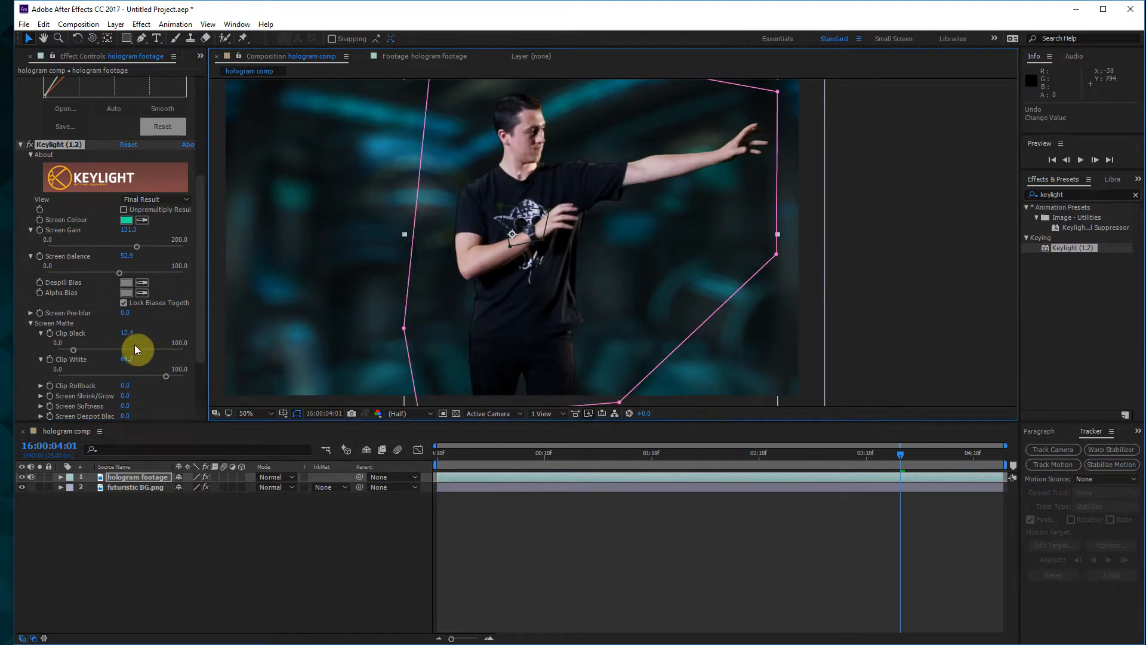
- Set Keylight's Screen Softness to 2.1 and Screen Balance to 57.3 on the hologram footage
scroll(191, 327, "down", 3)
left_click_drag(191, 327, 154, 342)
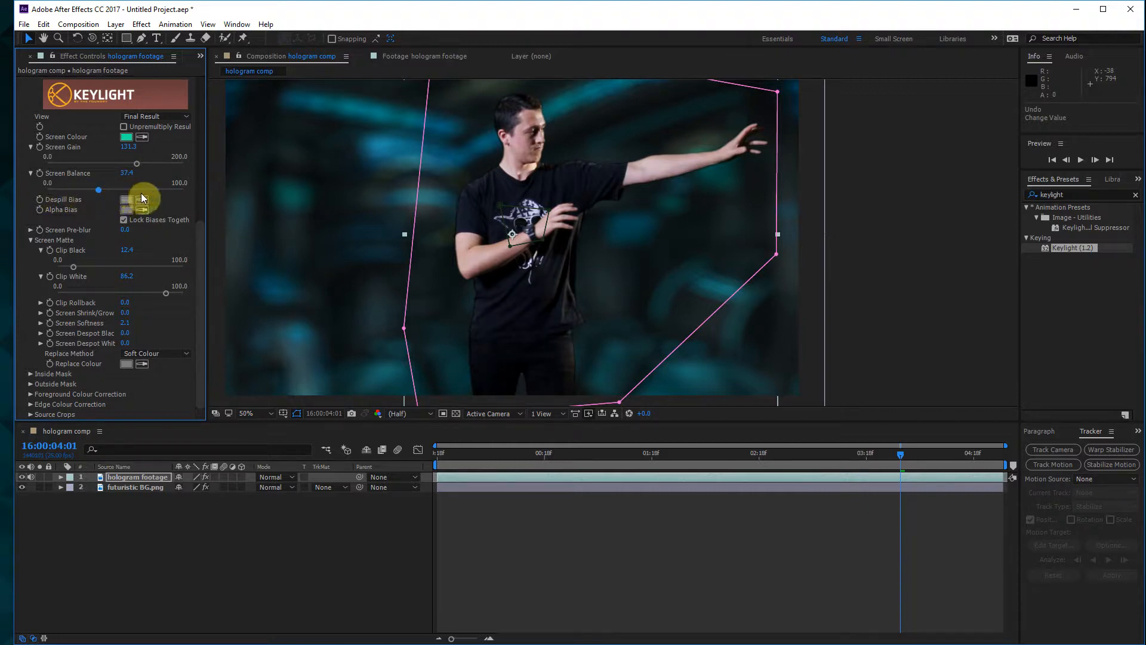
left_click(141, 190)
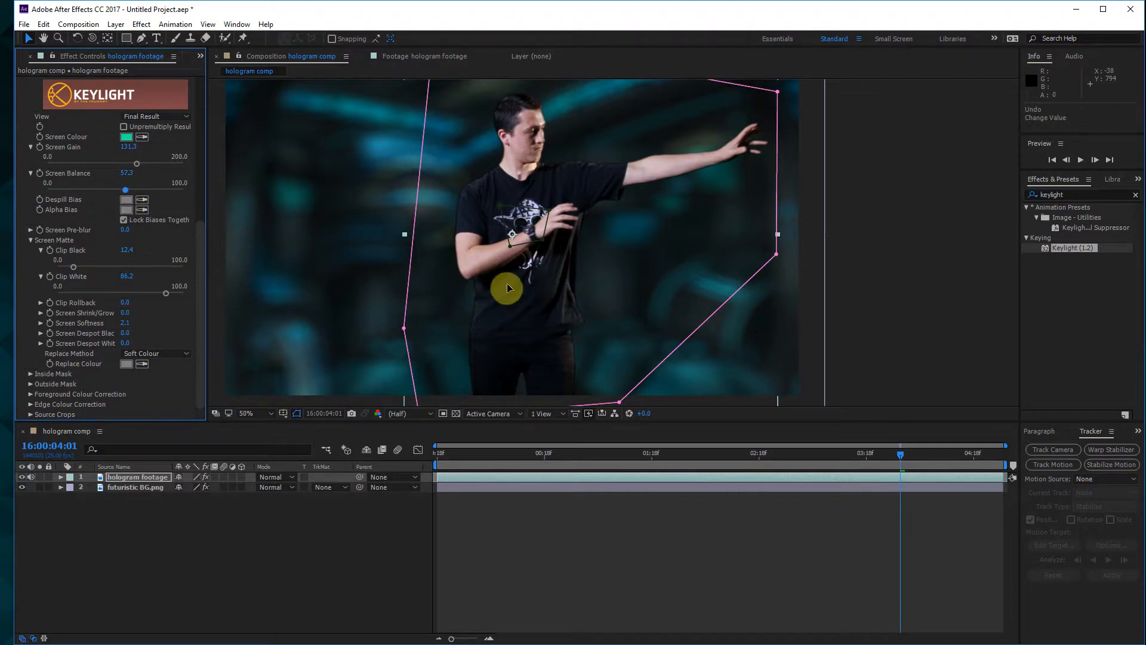
left_click(813, 252)
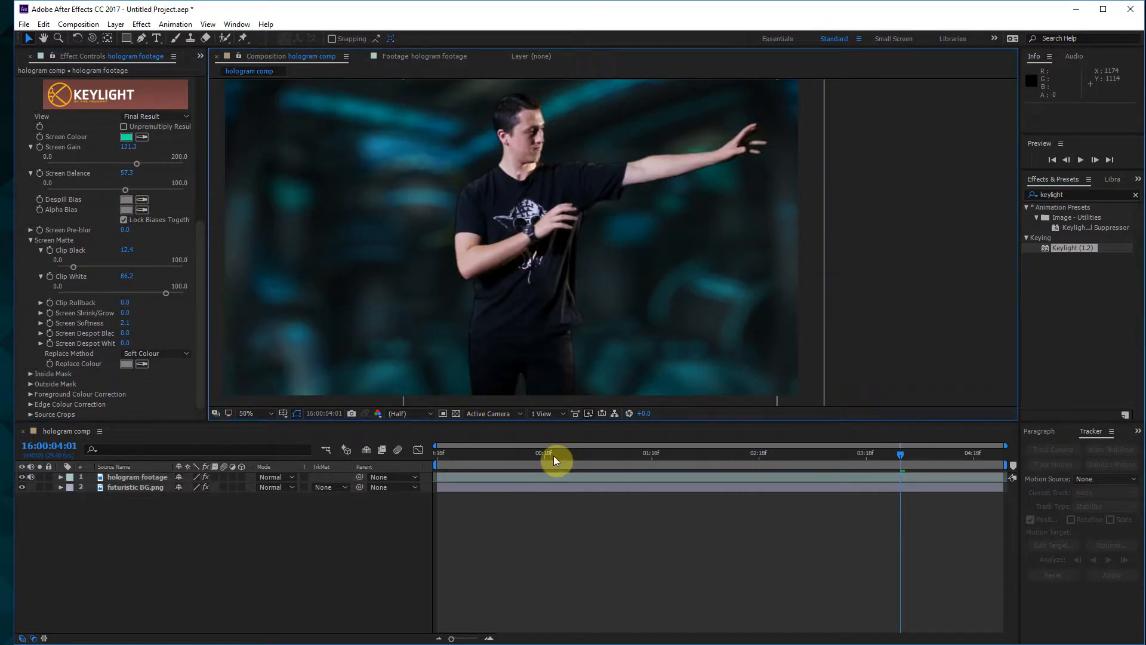
key("space")
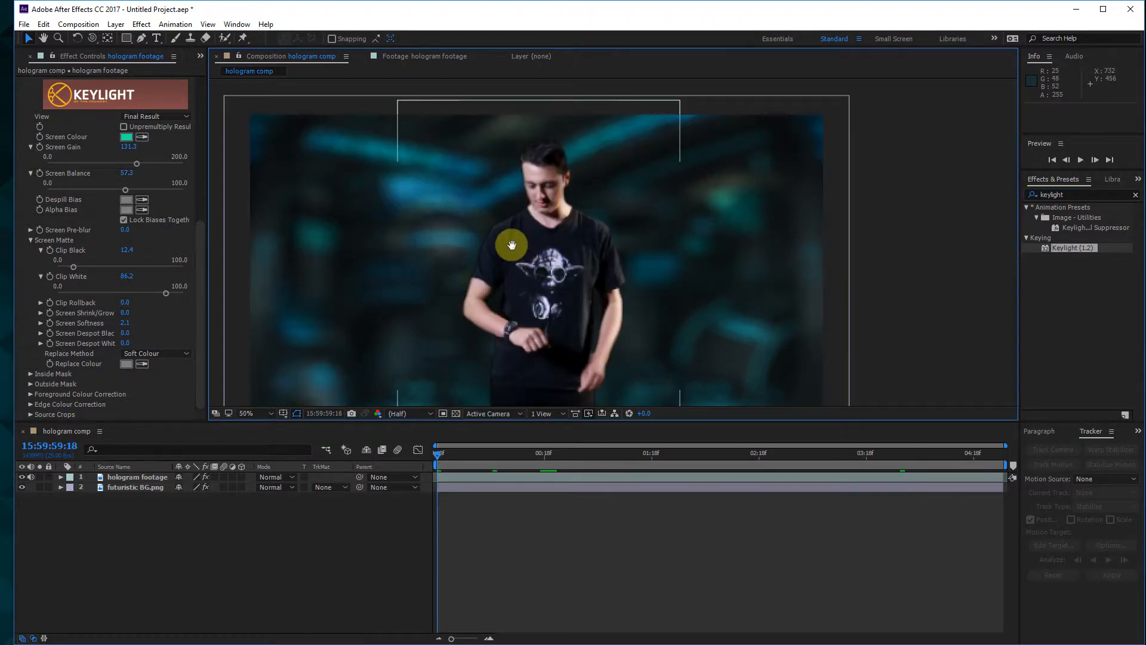
- Add a two-node camera with a 35 mm focal length to the hologram comp
right_click(227, 543)
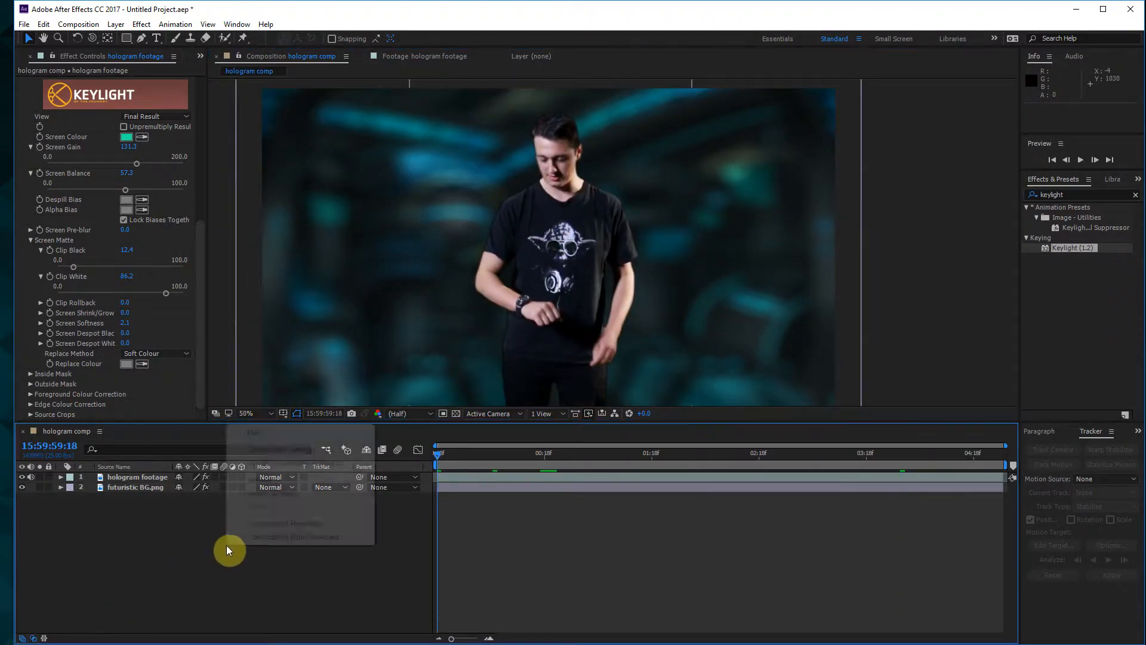
mouse_move(327, 429)
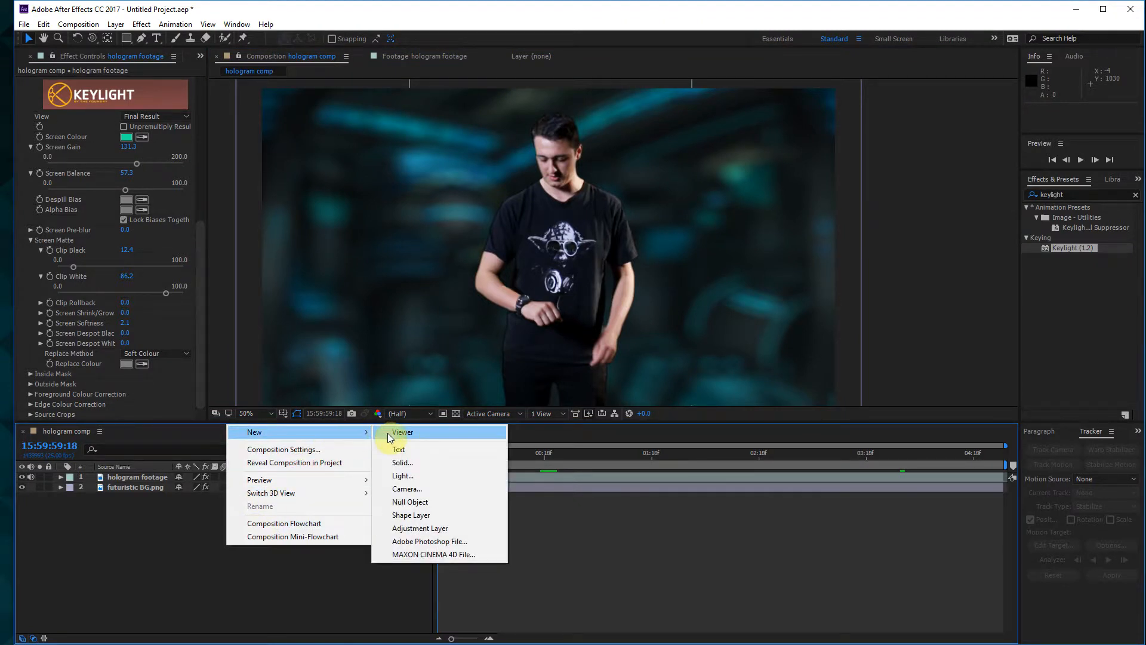
left_click(404, 488)
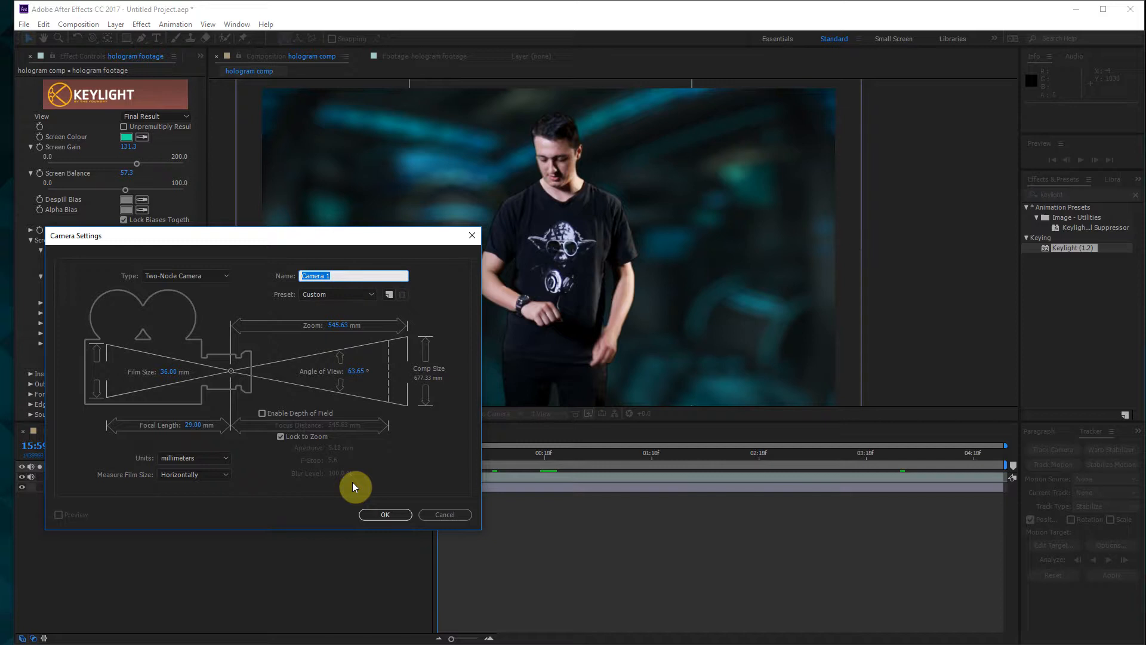
left_click(189, 425)
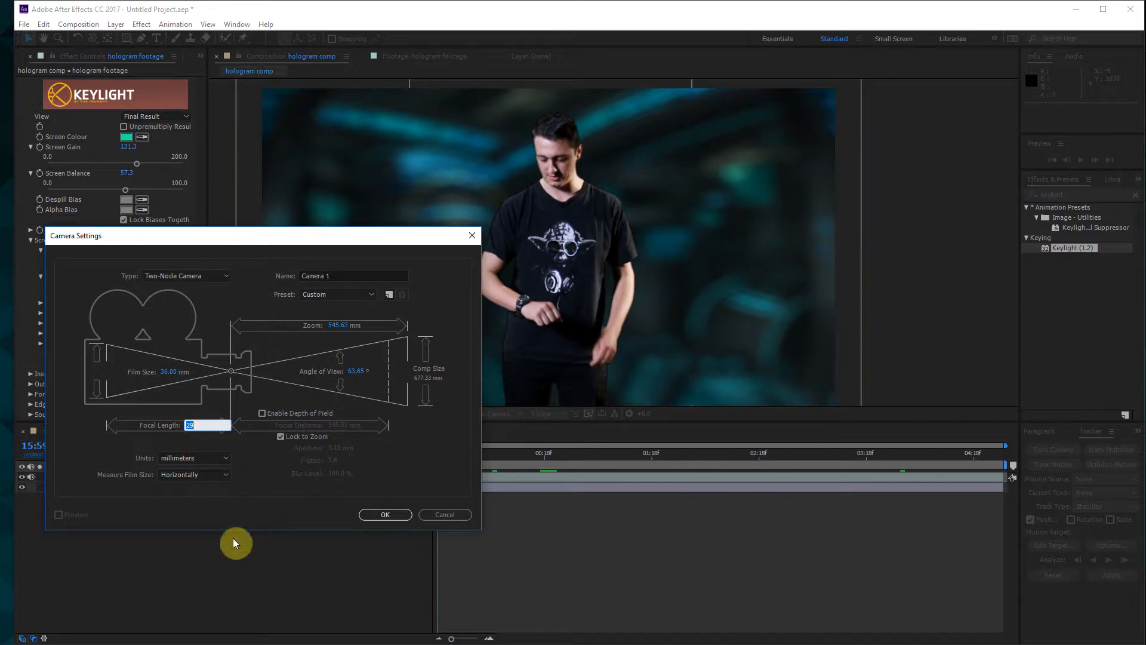
type("35")
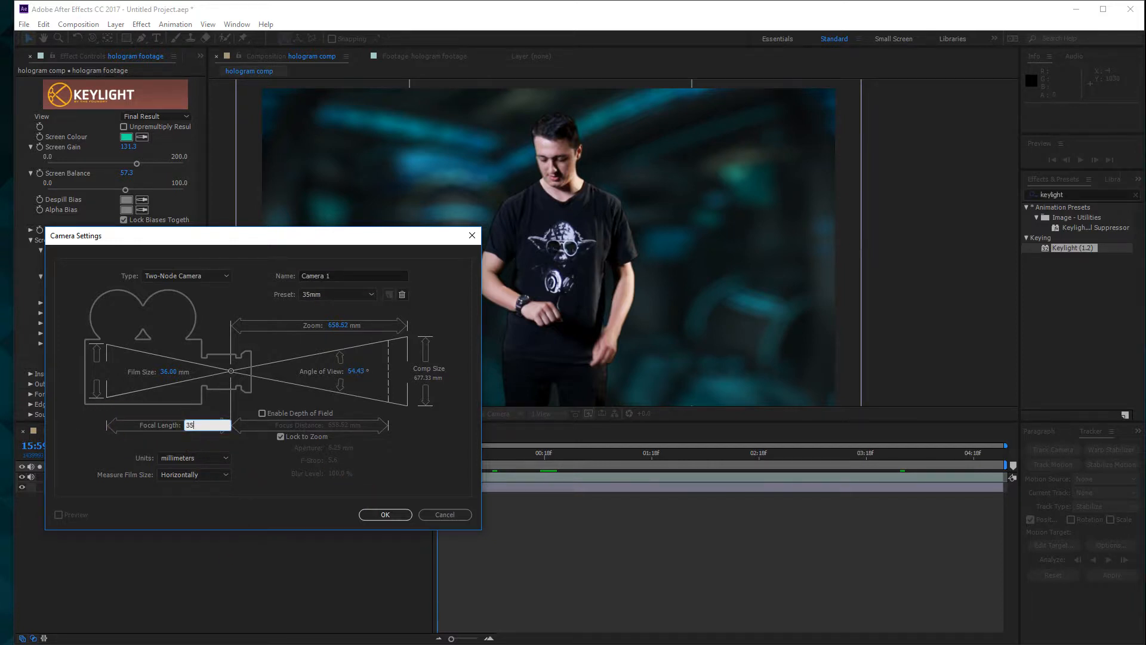
key("Return")
- Make the hologram footage and futuristic BG.png layers 3D
left_click(21, 56)
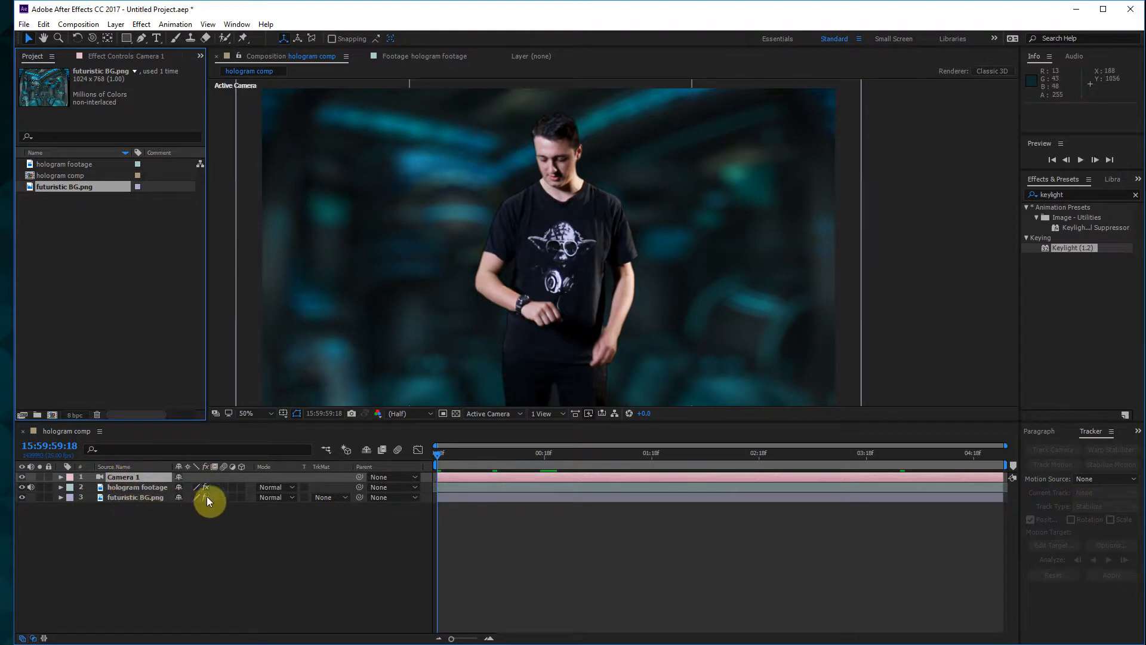
left_click_drag(243, 486, 243, 497)
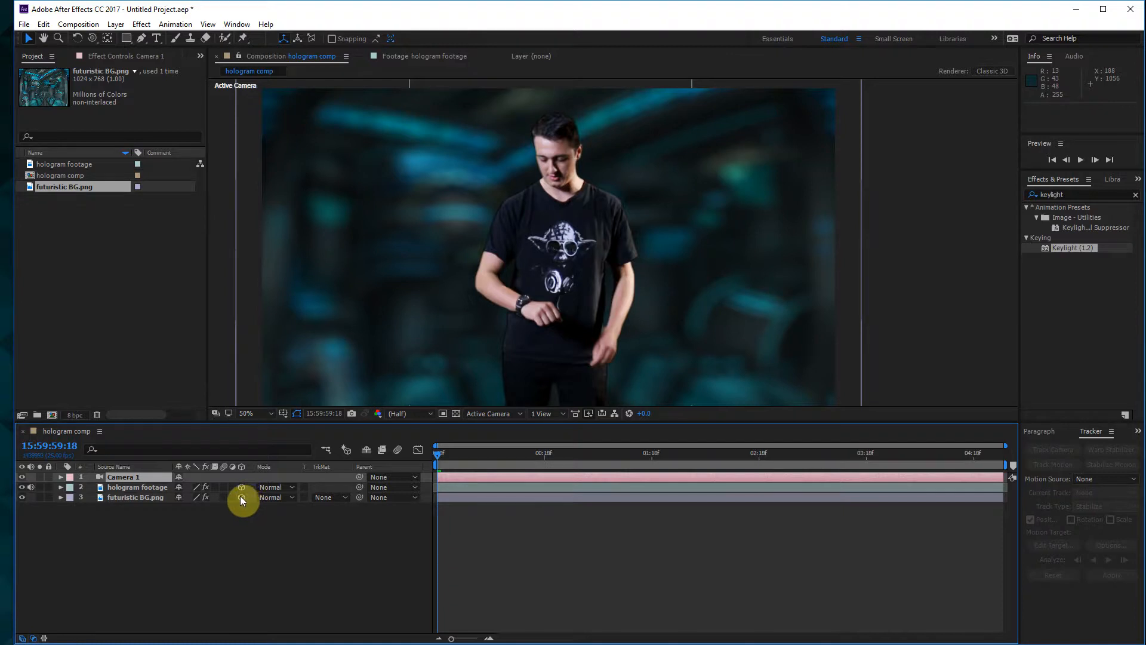
scroll(474, 214, "down", 2)
scroll(478, 215, "up", 2)
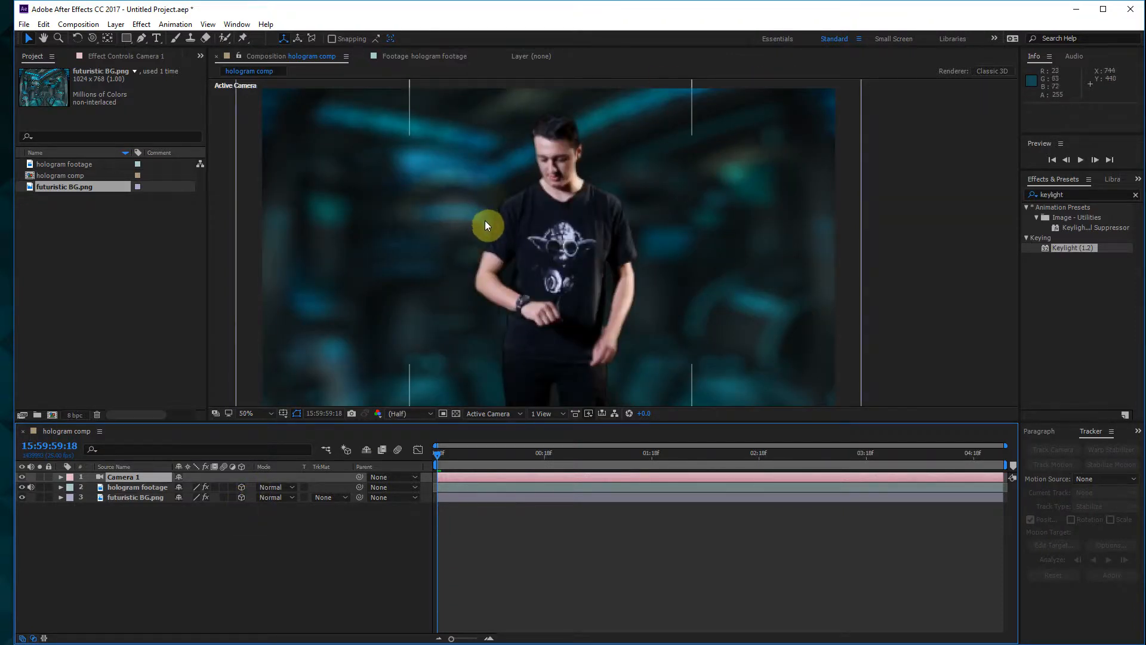
left_click(948, 221)
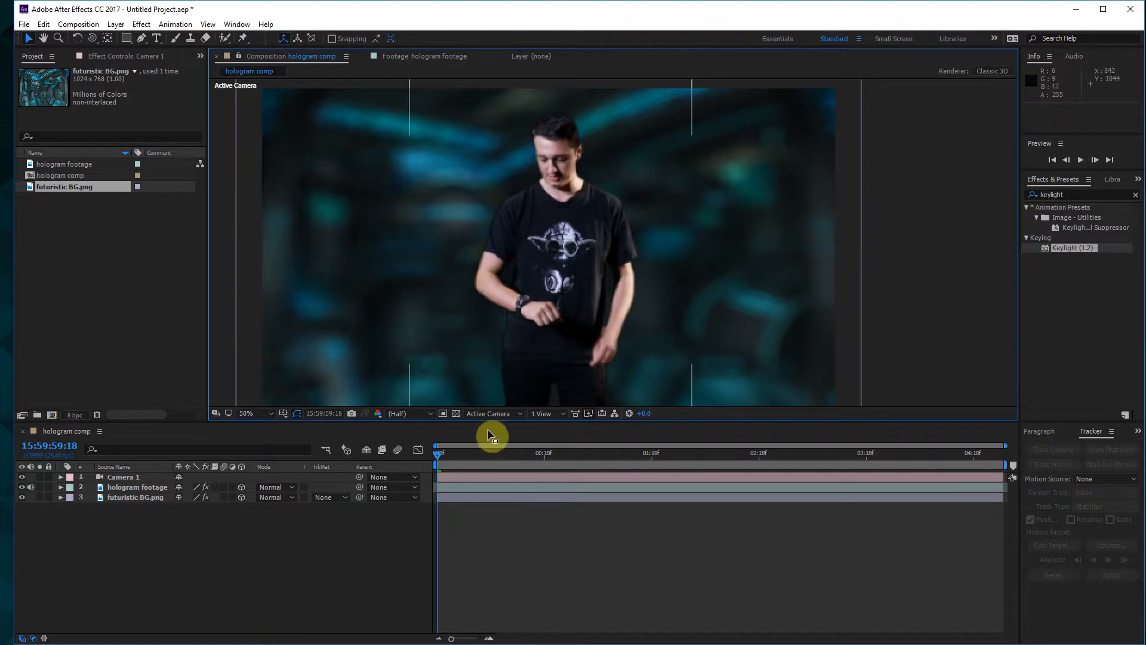
- Try orbiting the camera around the 3D layers, undoing each camera move
key("c")
left_click_drag(529, 346, 564, 250)
key("ctrl+z")
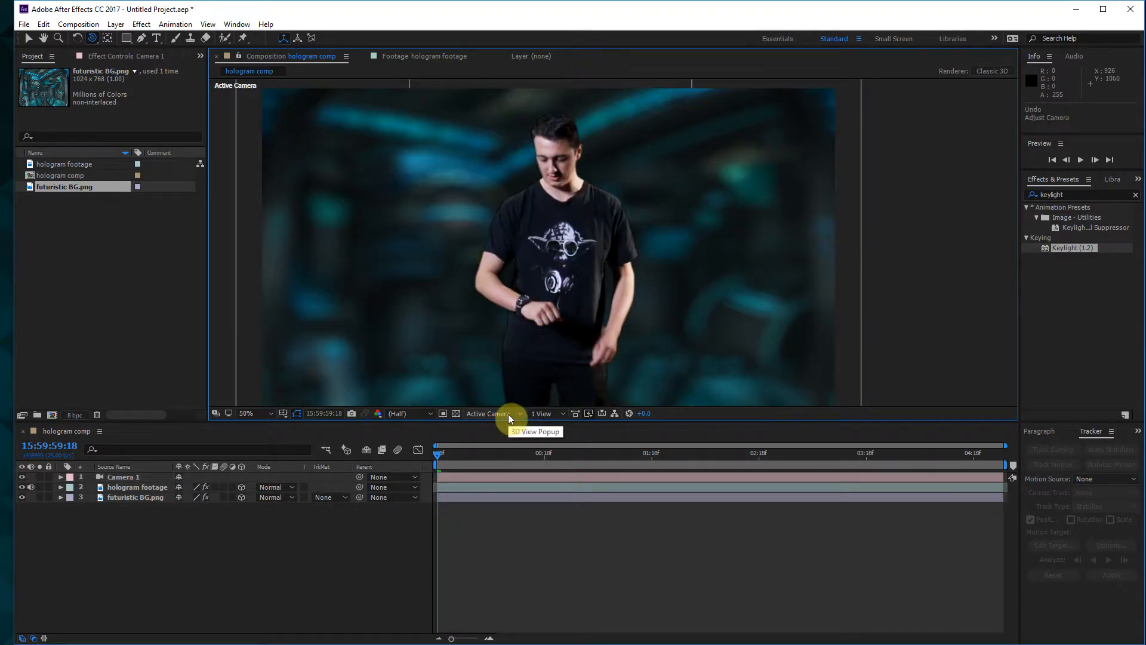
left_click_drag(525, 286, 492, 299)
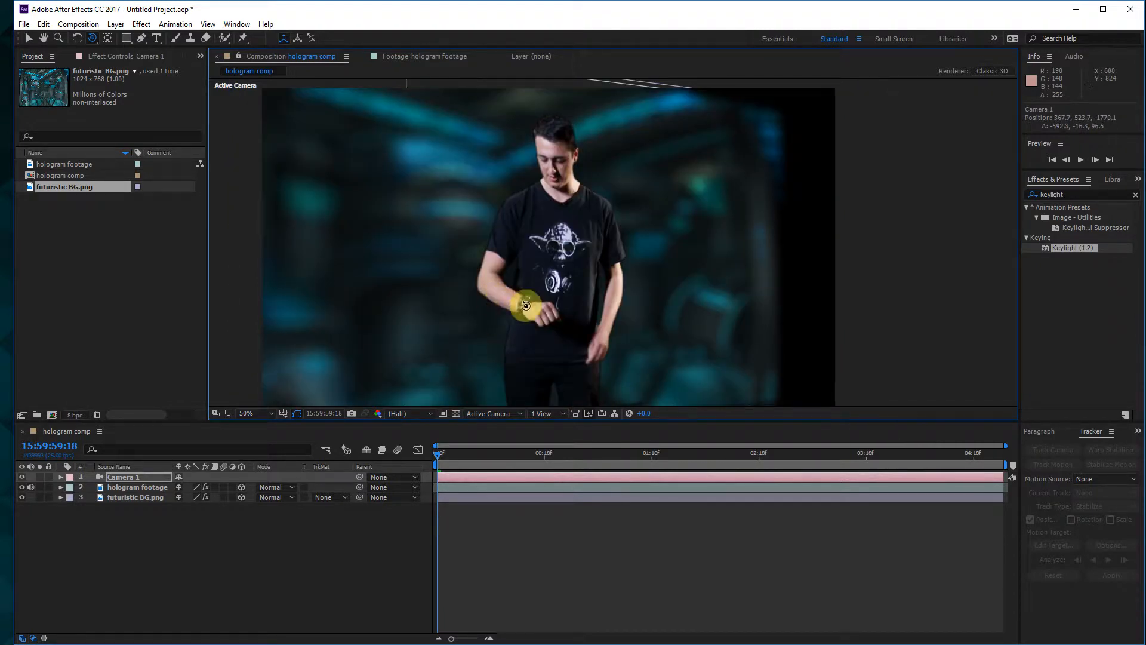
key("ctrl+z")
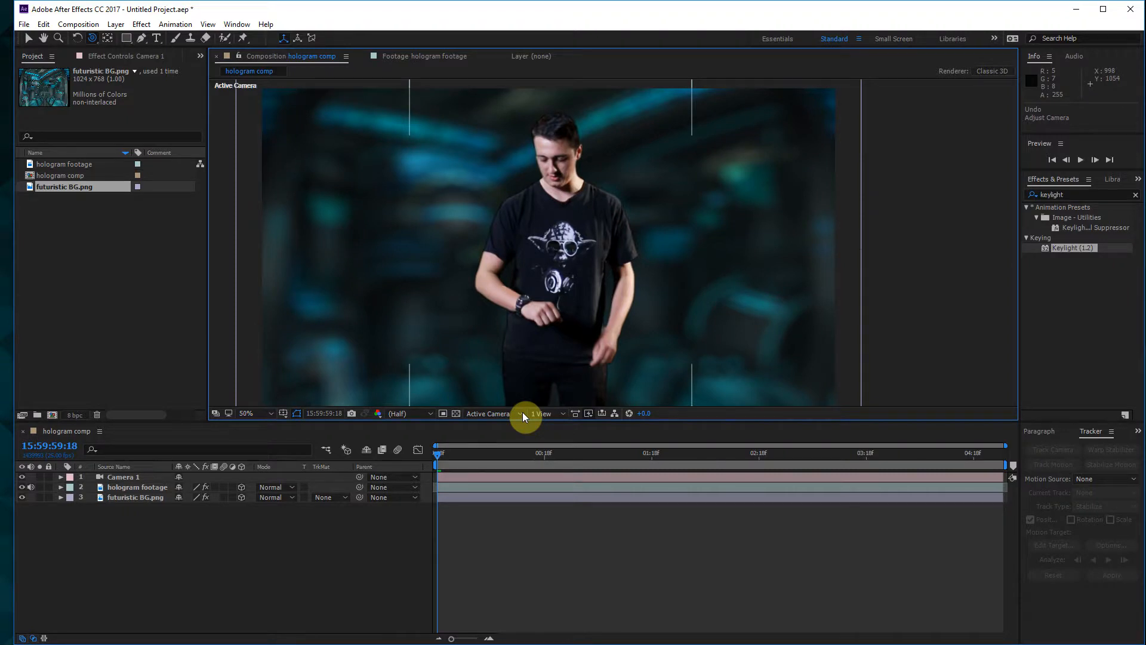
- Display the comp in Custom View 1 and examine how the layers sit relative to the camera
left_click(523, 414)
left_click(517, 545)
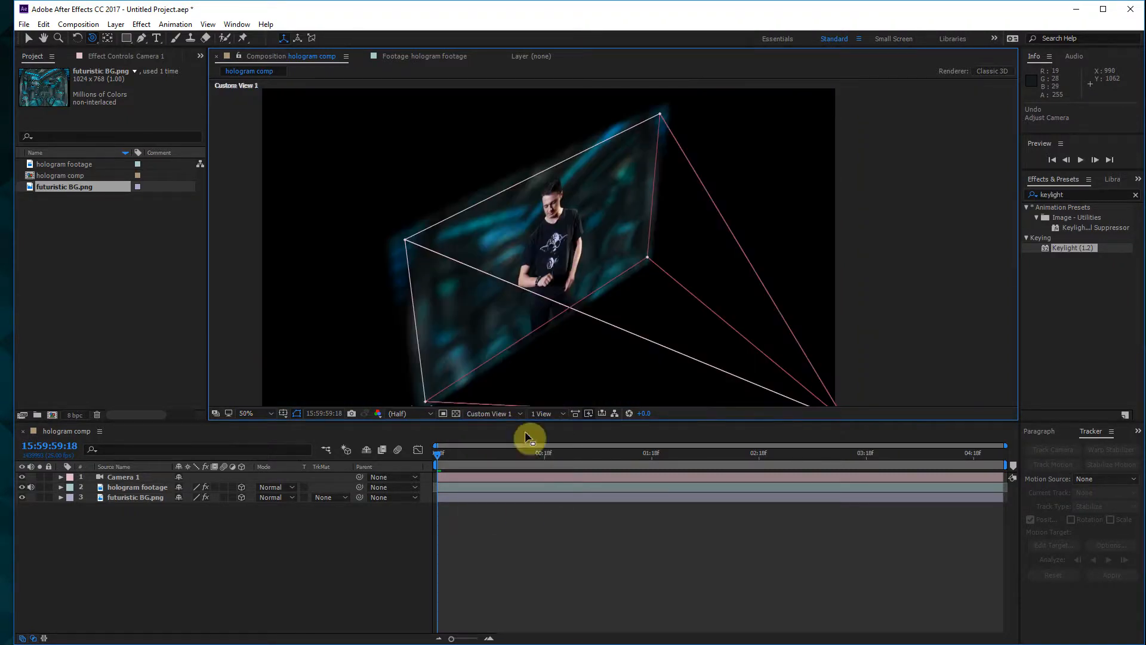
key("comma")
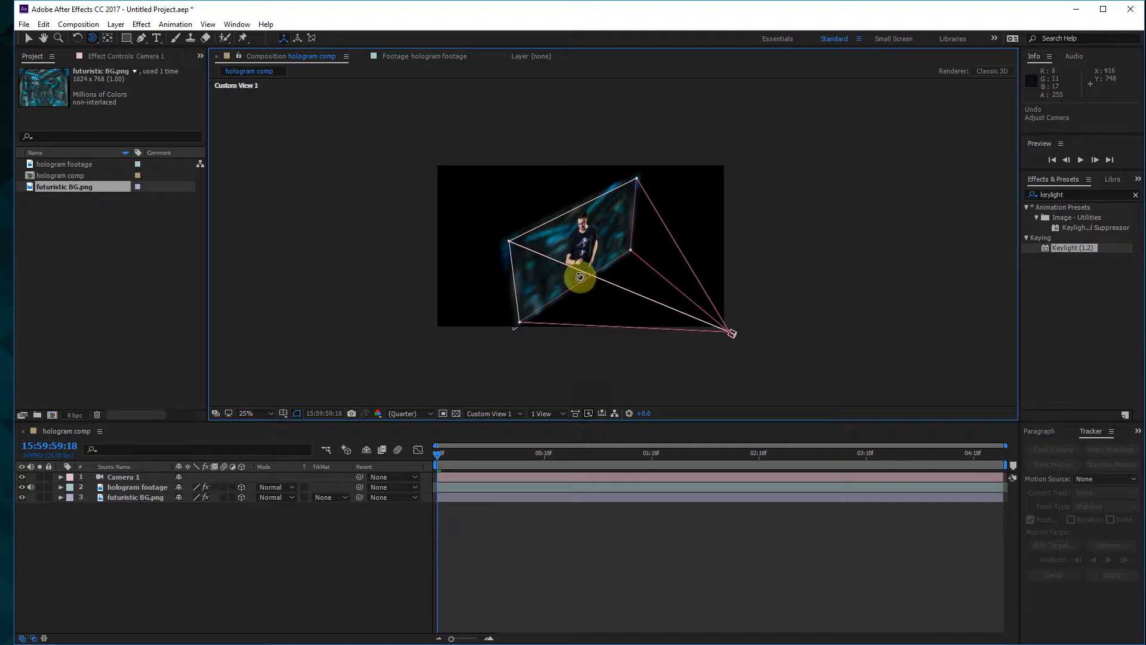
key("grave")
key("period")
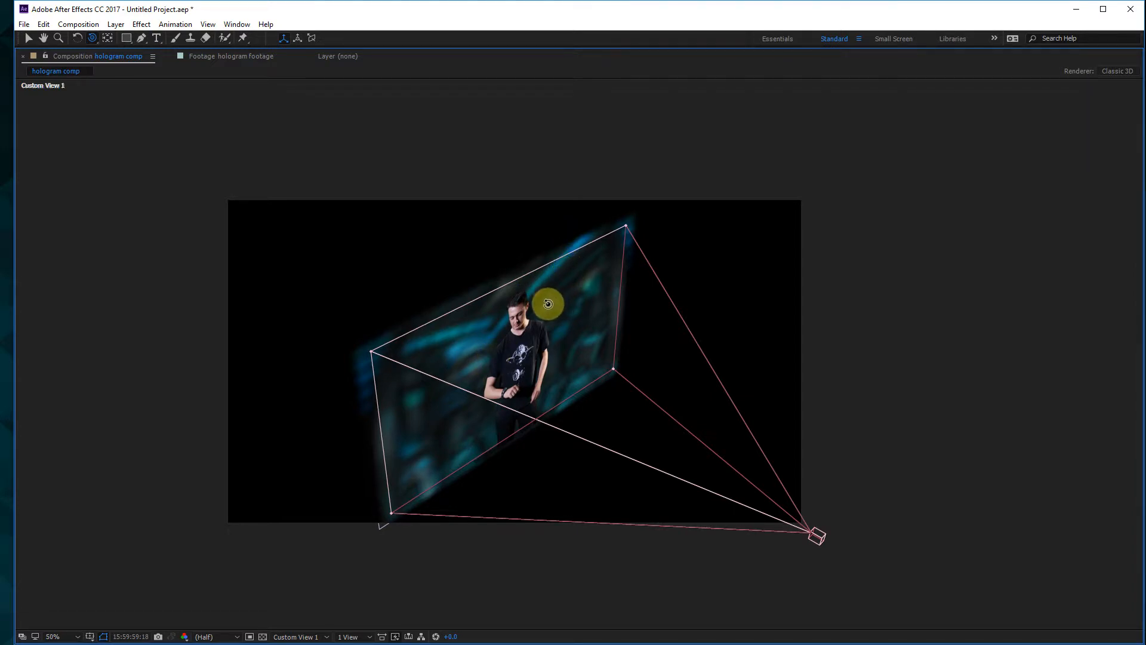
key("grave")
- Move the hologram footage layer forward along its Z axis, separating it from the background
left_click(137, 487)
left_click(28, 38)
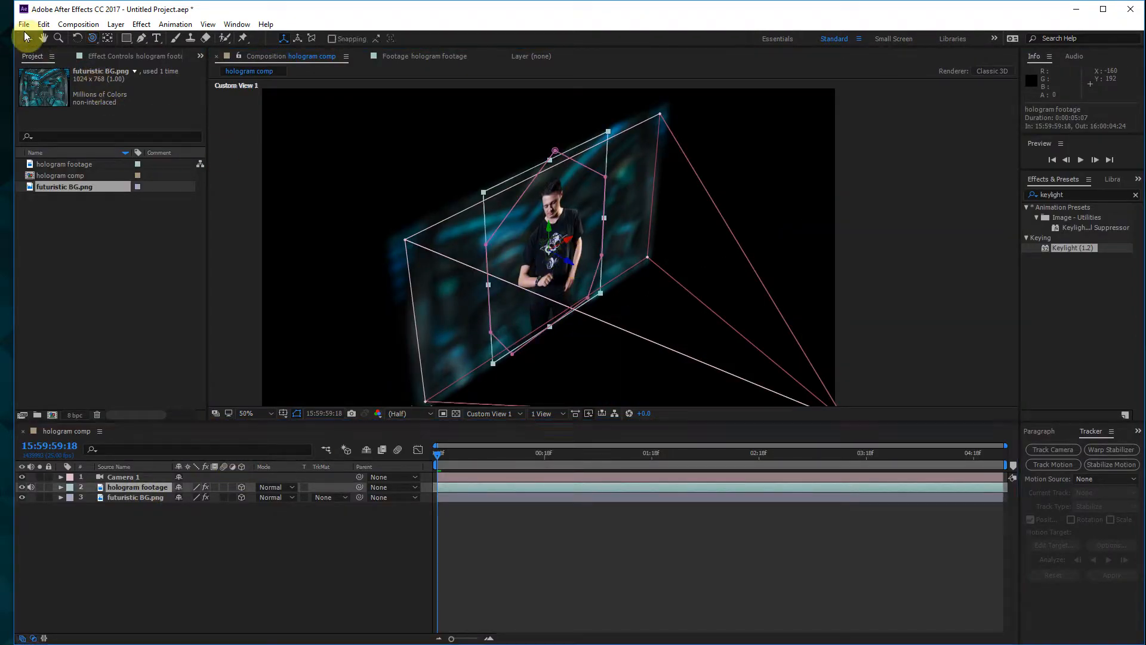
mouse_move(576, 263)
left_mouse_down()
mouse_move(609, 283)
mouse_move(587, 274)
left_mouse_up()
key("ctrl+z")
- Push the futuristic BG.png layer back along Z to about 111.5 and orbit Custom View 1 to check the depth
left_click(144, 497)
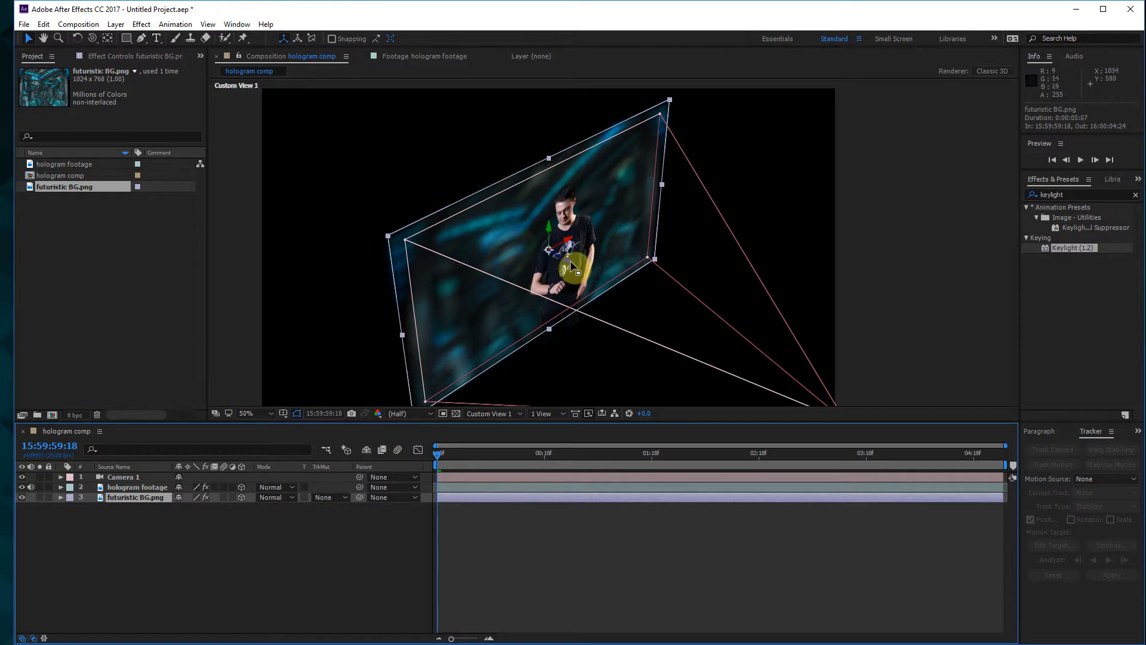
left_click_drag(538, 263, 709, 266)
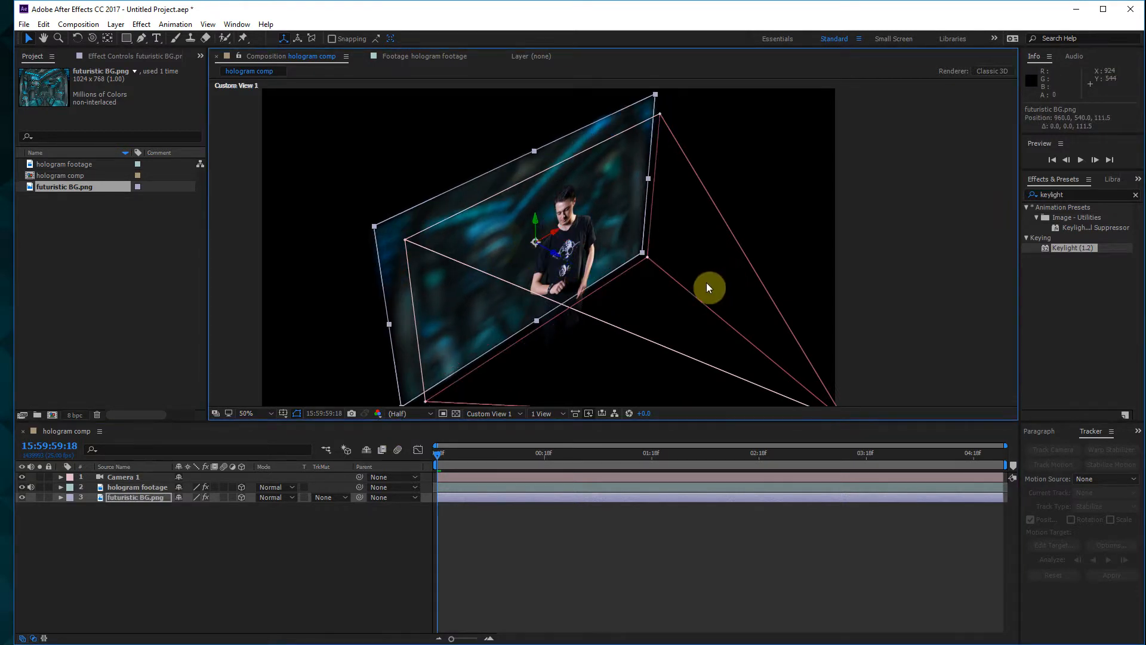
left_click_drag(623, 296, 621, 269)
key("c")
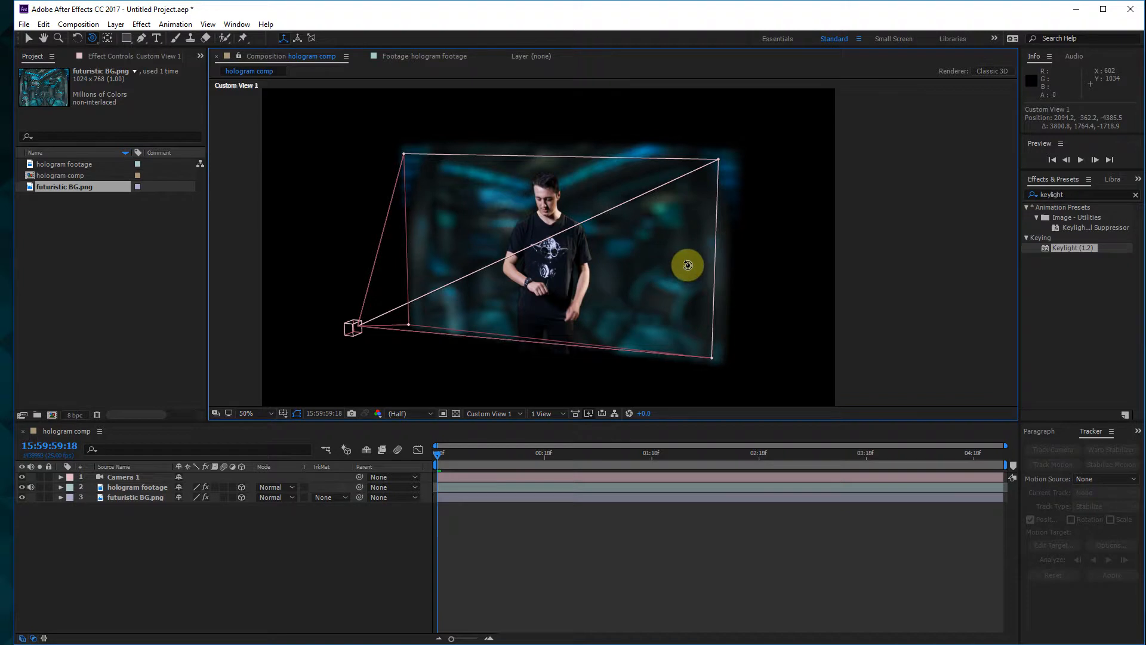
left_click_drag(686, 251, 559, 276)
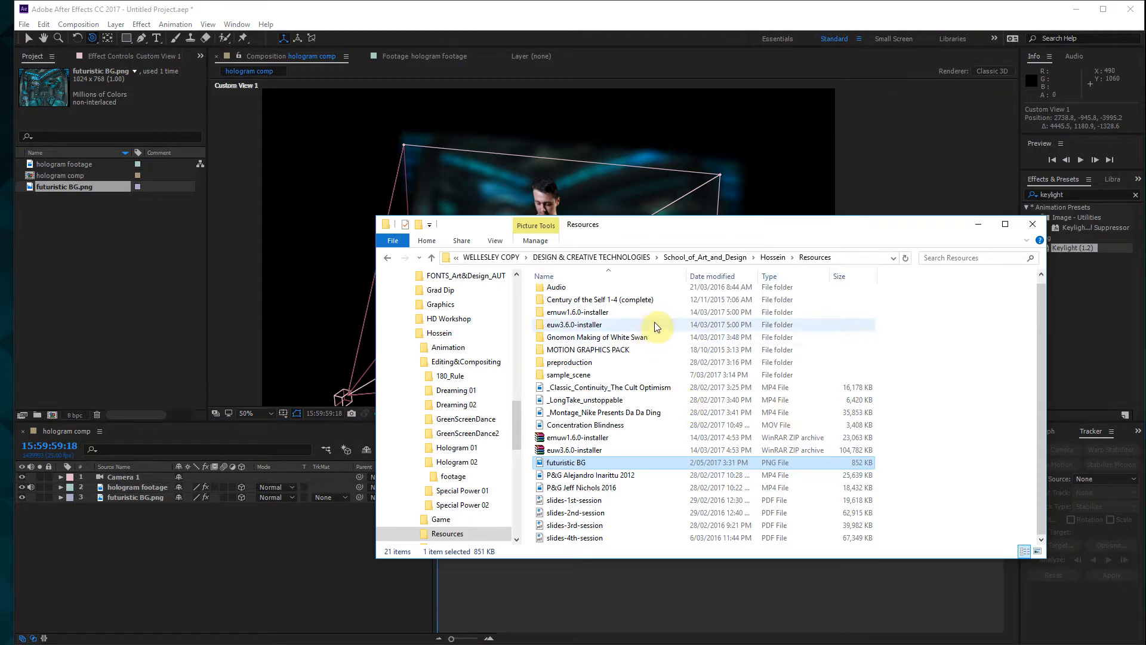
- In File Explorer, open the Interface Elements folder inside MOTION GRAPHICS PACK's Motion Graphics Pack folder
double_click(573, 354)
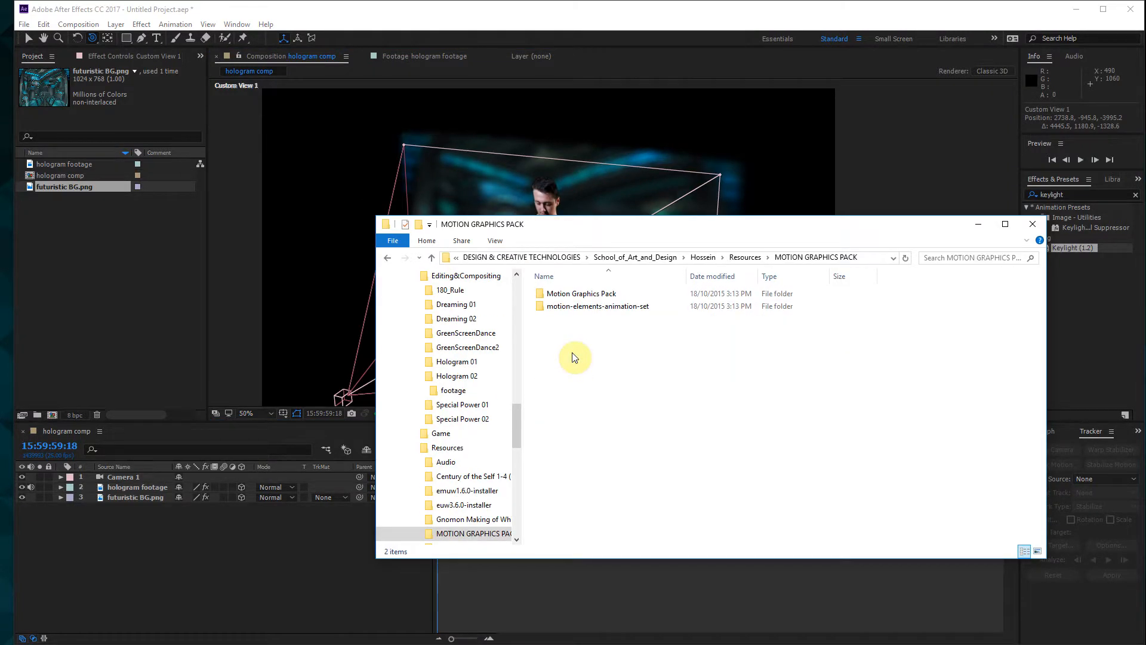
double_click(590, 295)
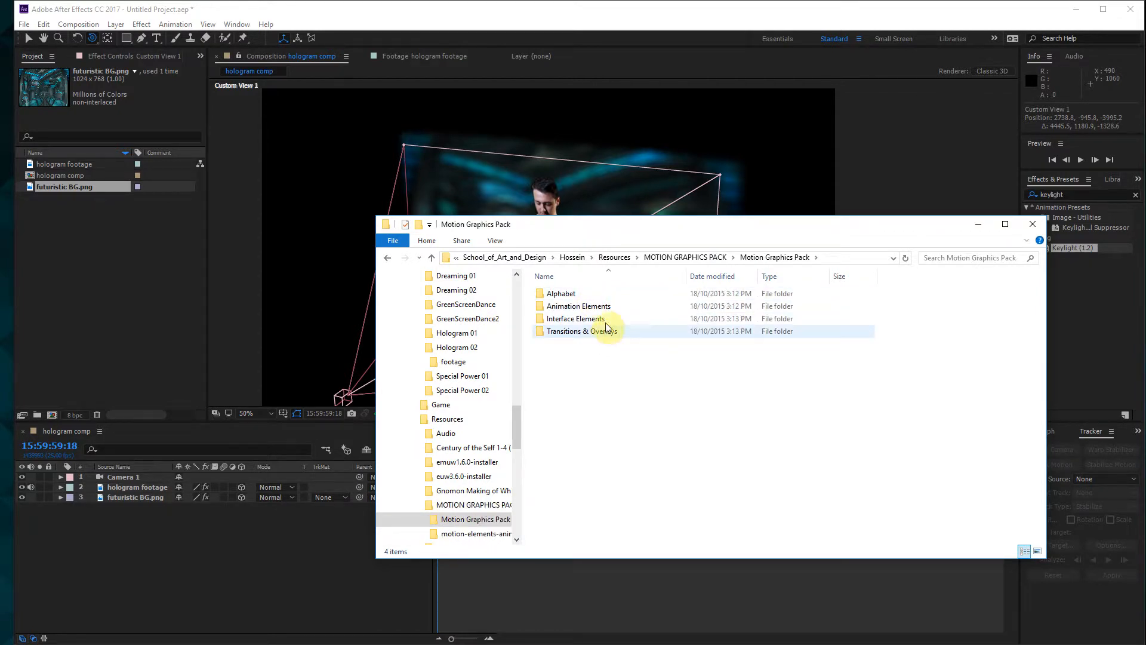
double_click(607, 320)
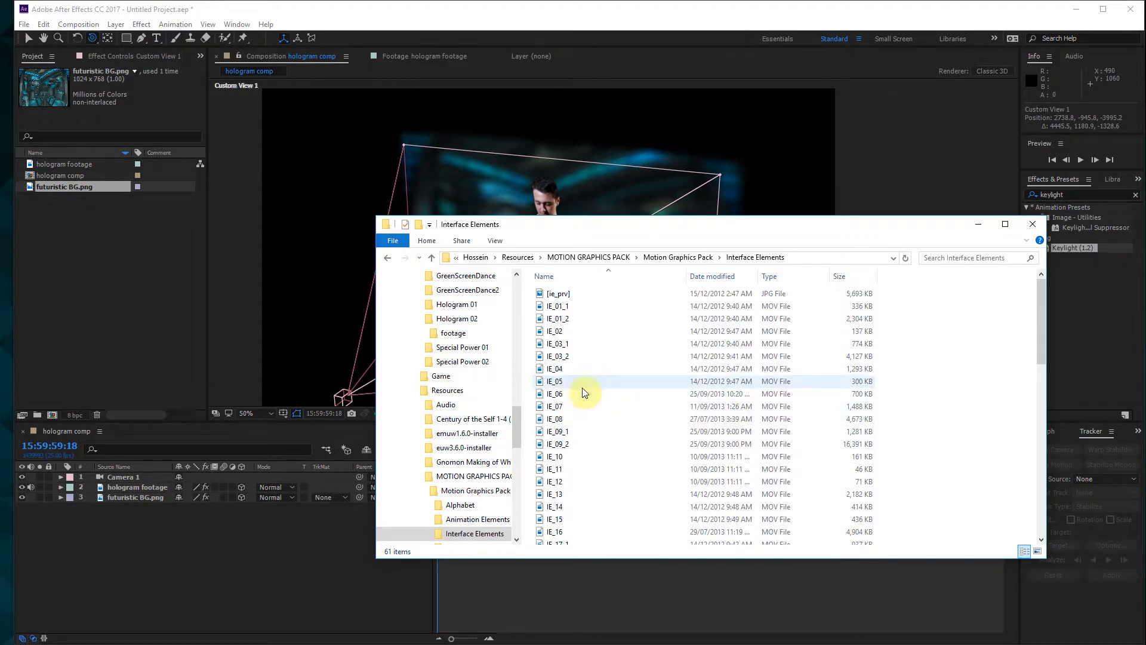
- Look through the numbered interface elements in the [ie_prv] preview image, and close it
double_click(560, 293)
scroll(577, 307, "up", 5)
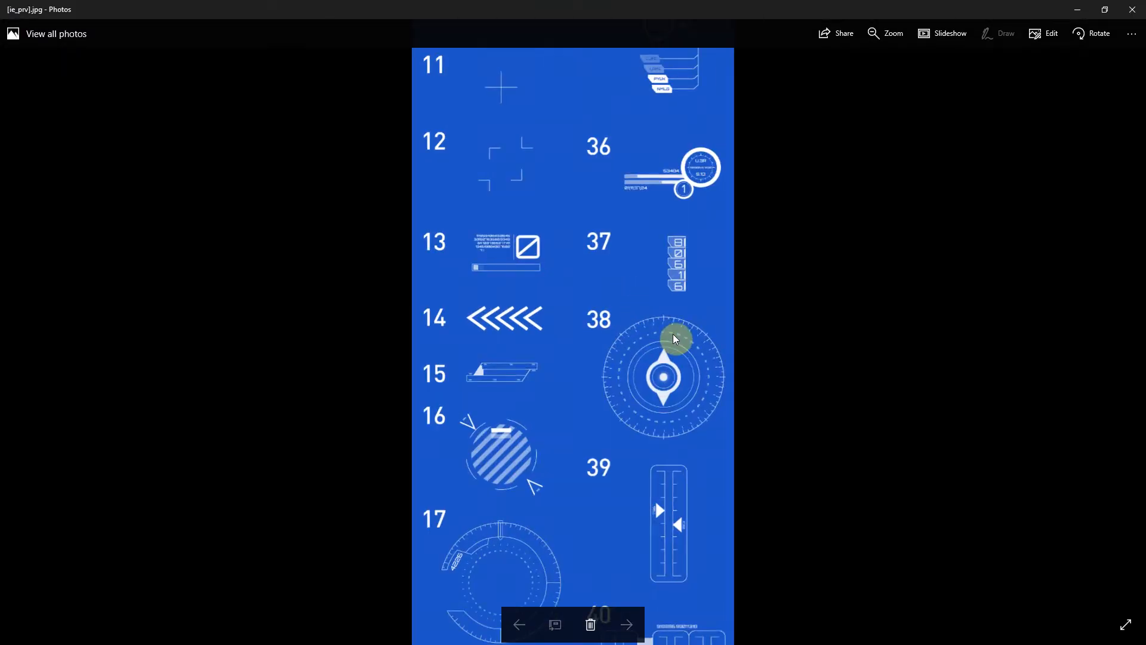
scroll(782, 519, "down", 6)
scroll(737, 346, "up", 2)
scroll(776, 310, "down", 3)
left_click(1132, 10)
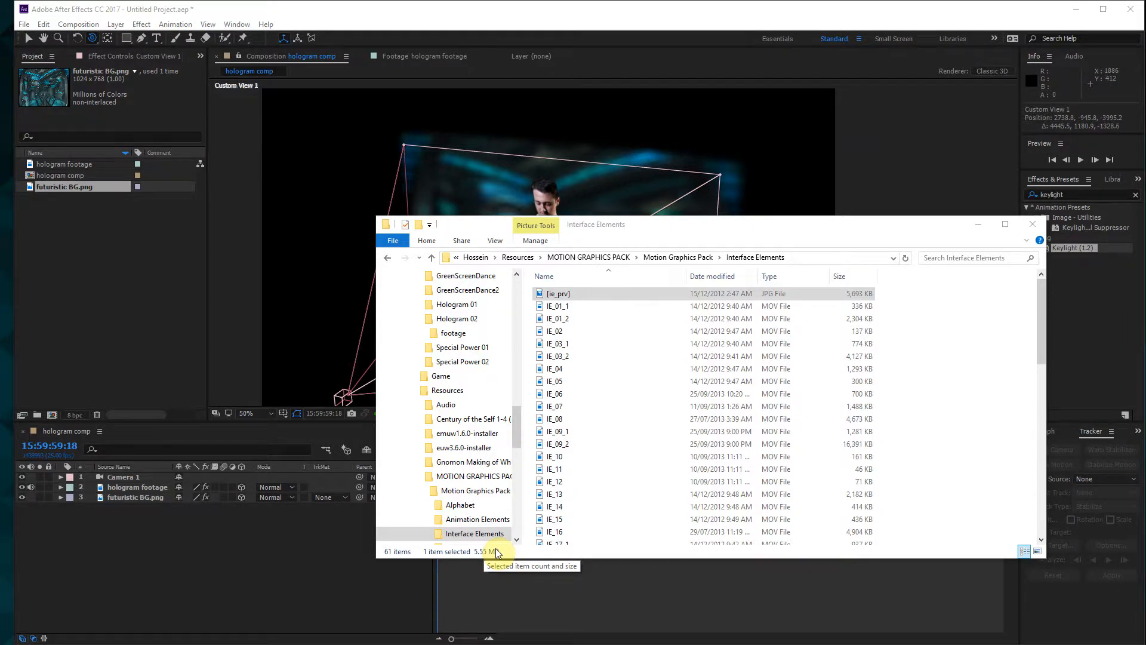
- Switch to the web browser and open youtube.com in the empty tab
key("alt+Tab")
left_click(385, 61)
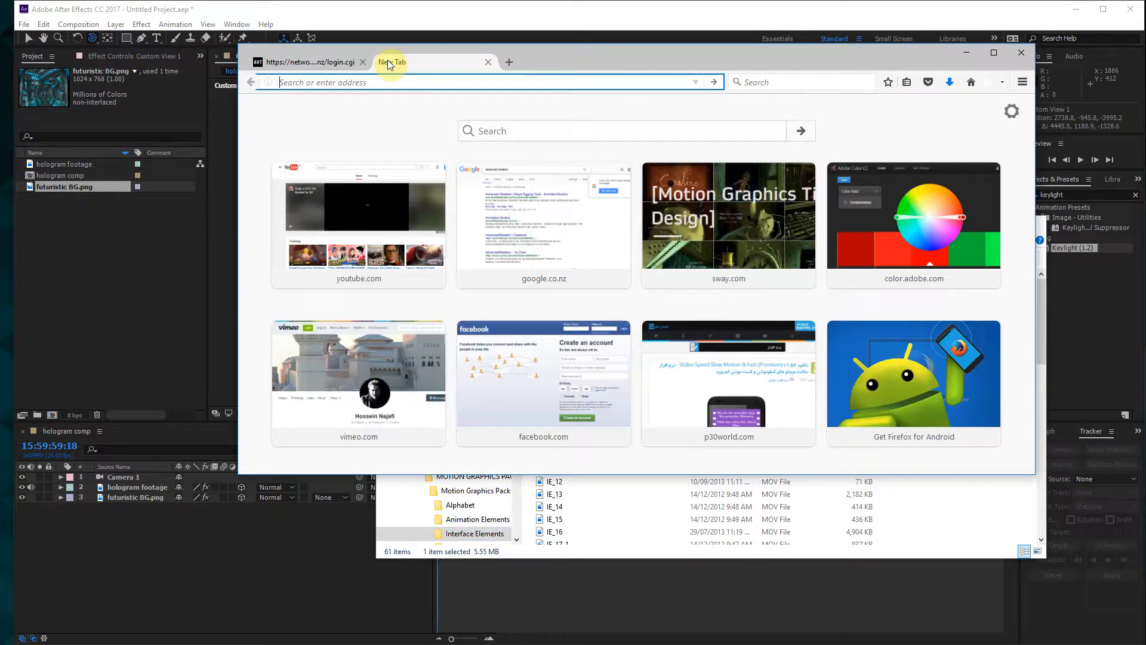
type("youtube.com")
key("Return")
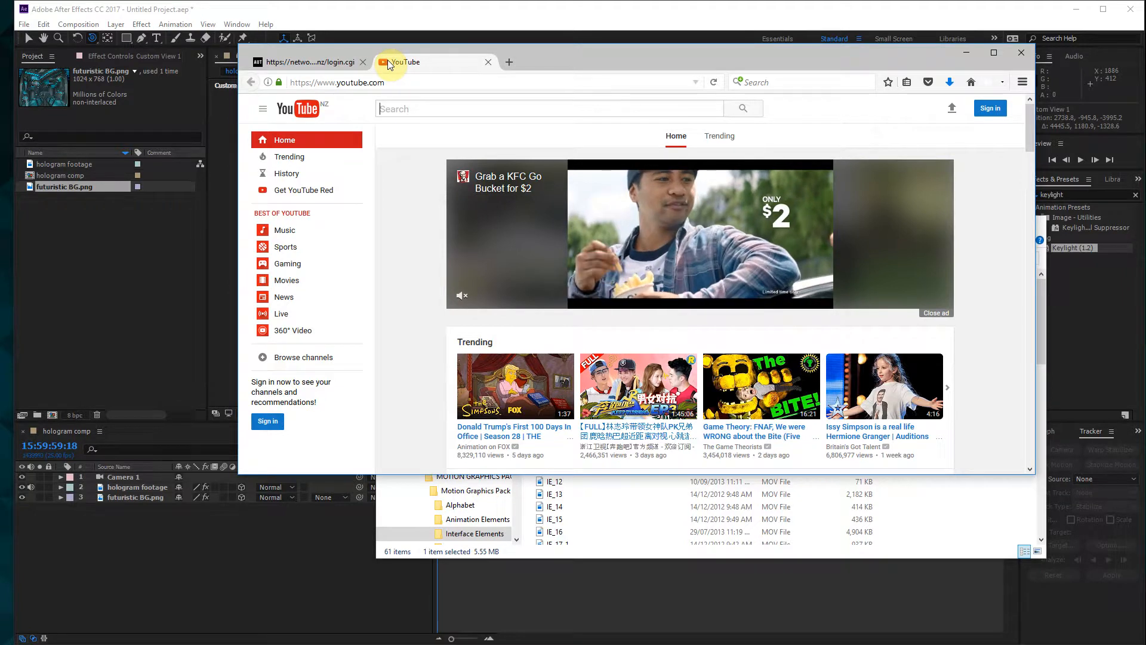
- Search YouTube for "force visual after effects hologram" and look through the results
type("force visual ")
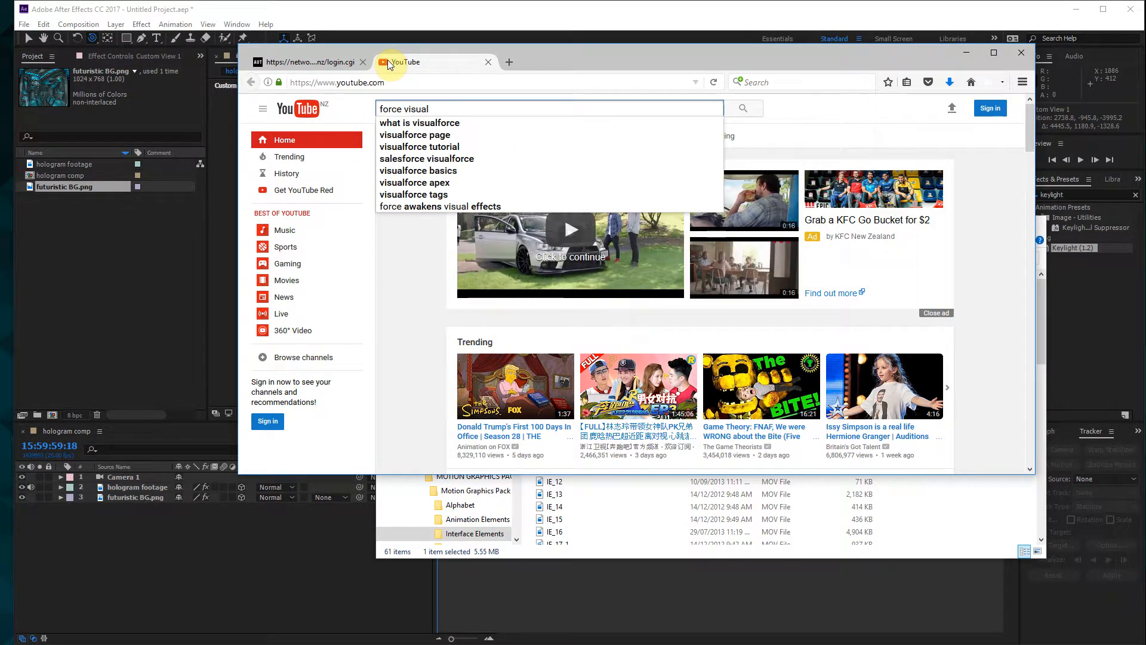
type("after effects hologram")
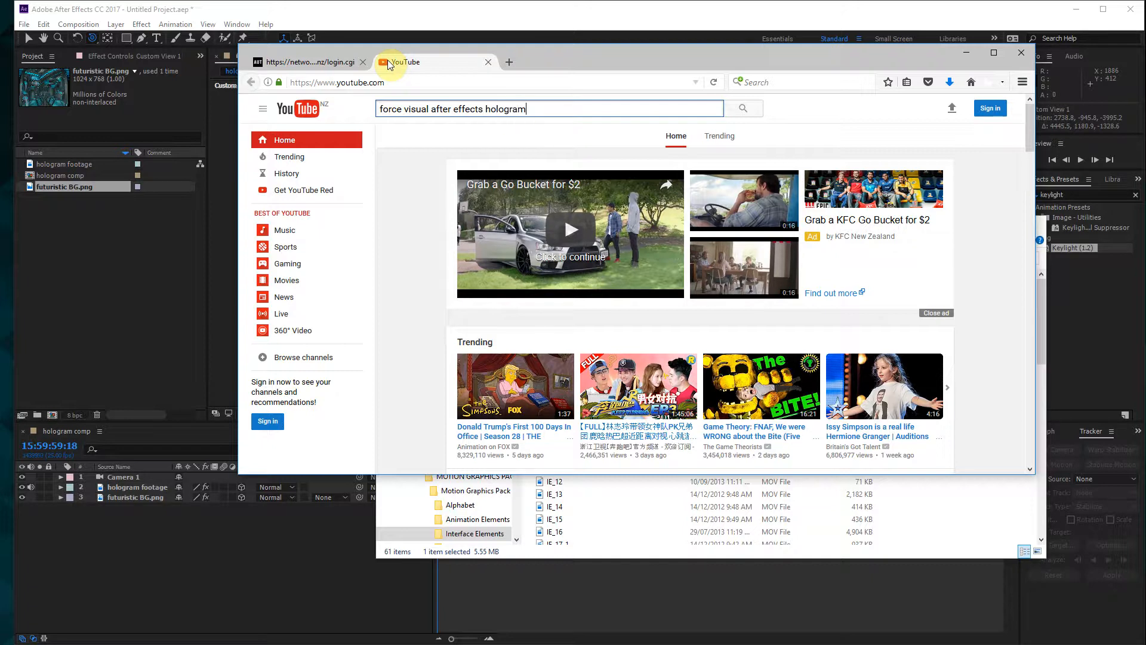
key("Return")
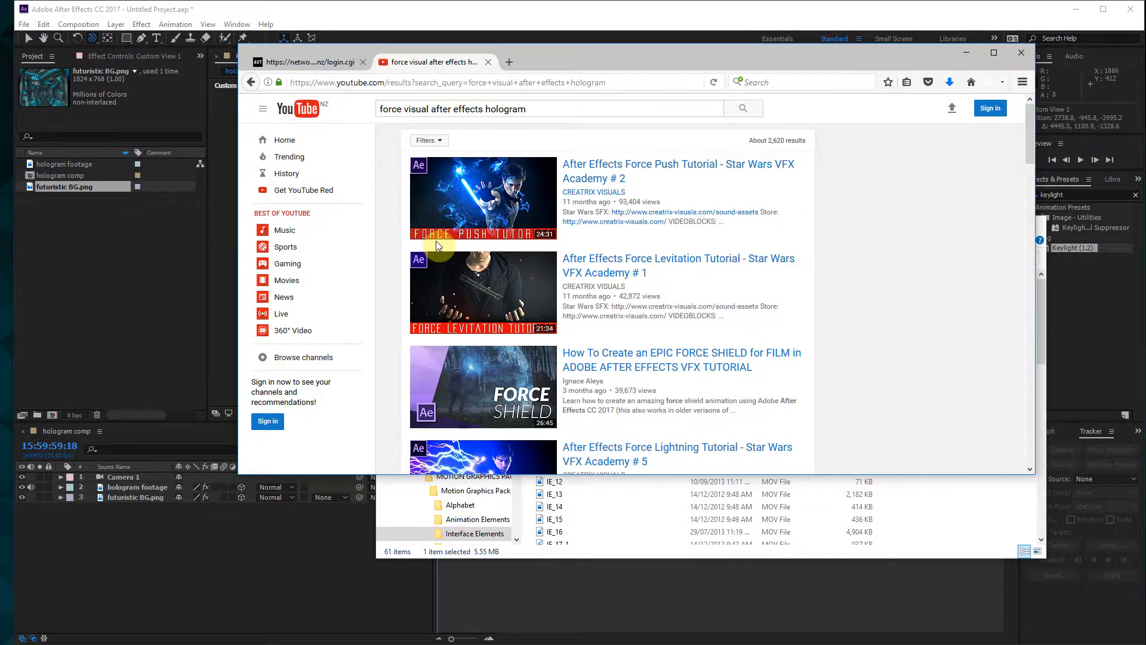
scroll(787, 297, "down", 5)
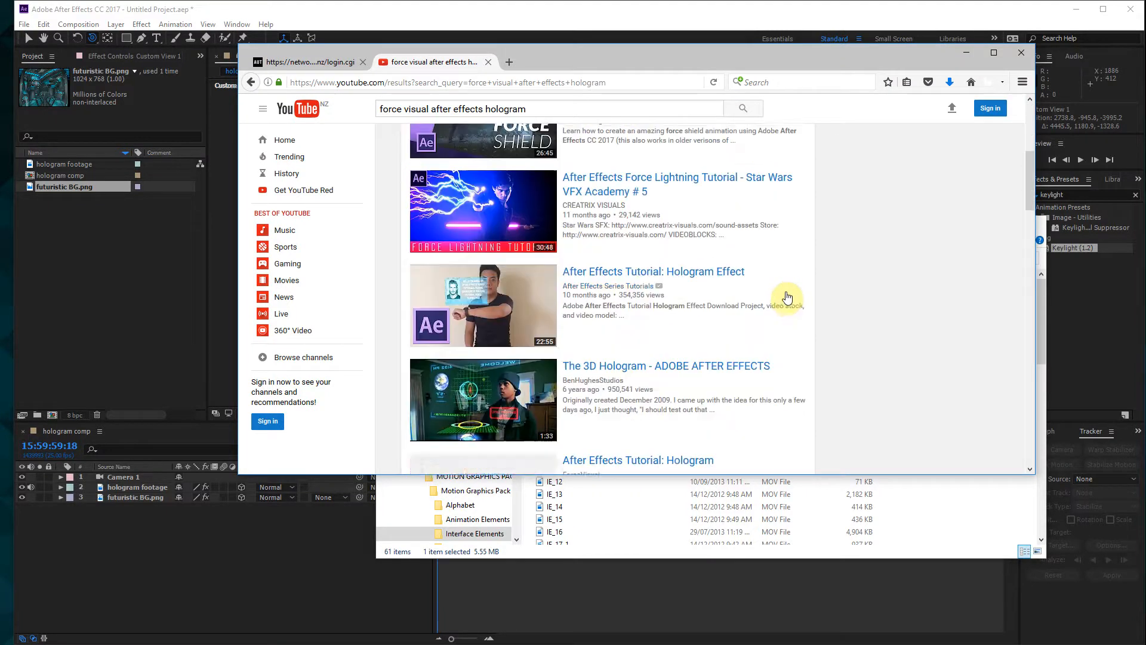
scroll(787, 297, "down", 5)
scroll(787, 297, "up", 5)
scroll(787, 297, "up", 5)
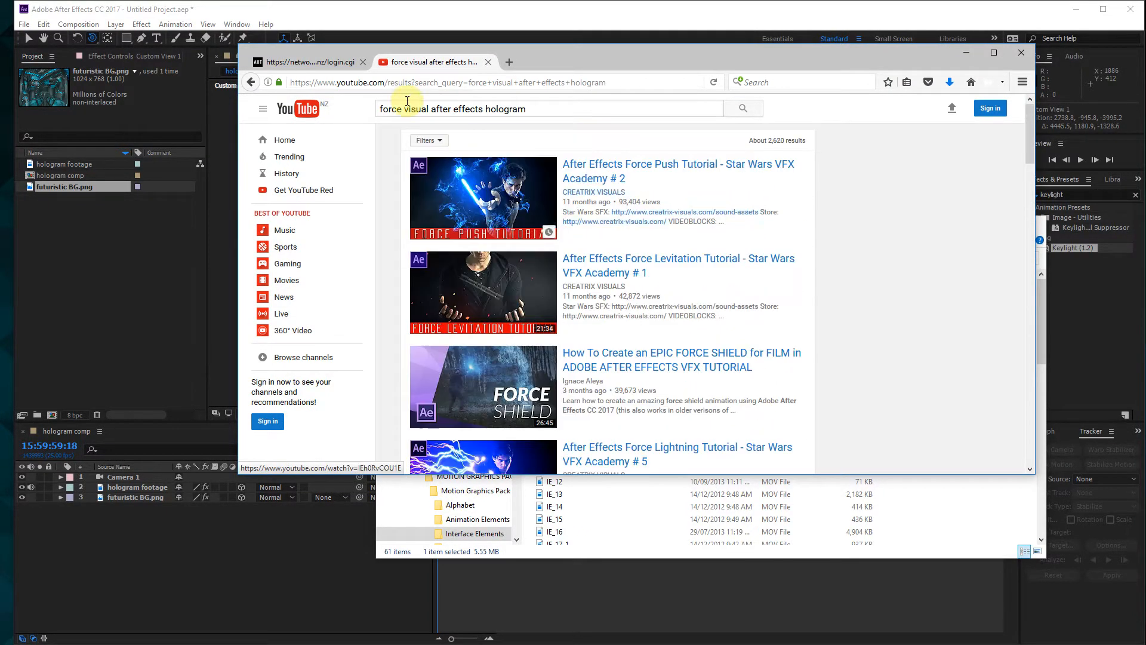
- Search for "force visual", open the ForceVisual channel, and find and open its After Effects Tutorial: Hologram video
left_click_drag(430, 109, 861, 120)
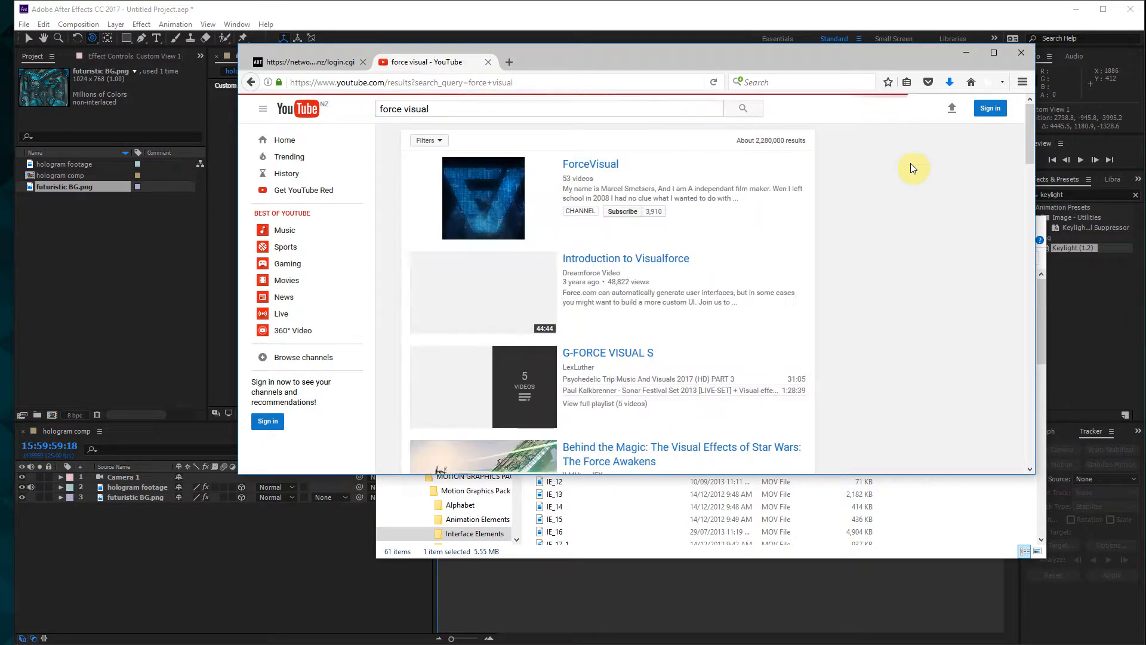
left_click(609, 167)
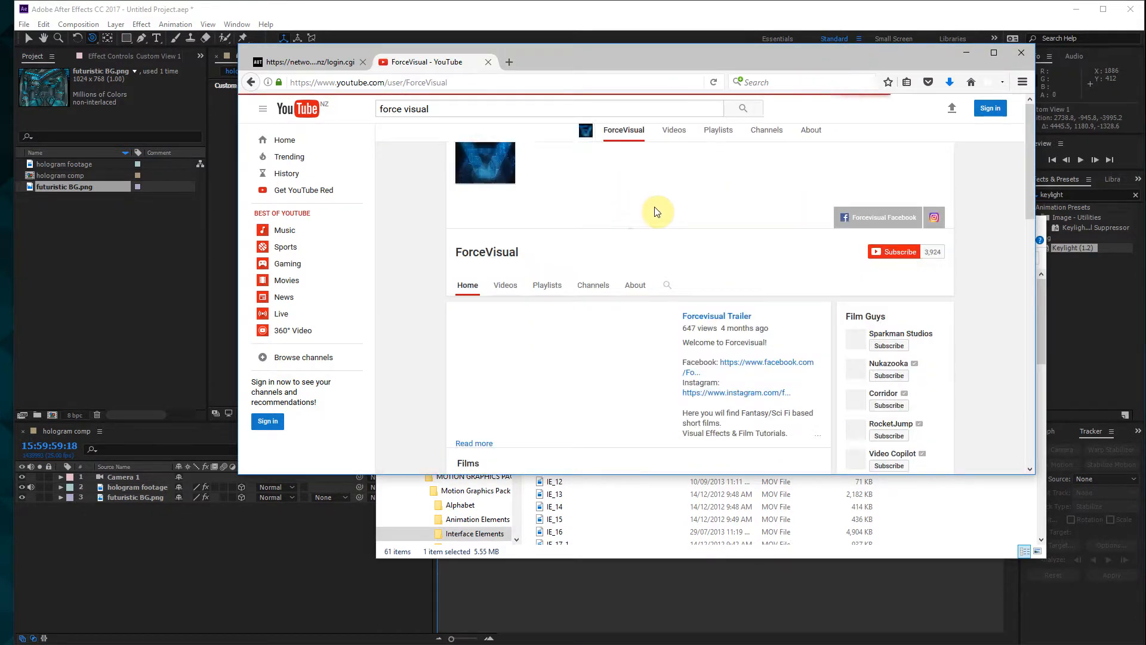
left_click(663, 289)
type("hologram")
key("Return")
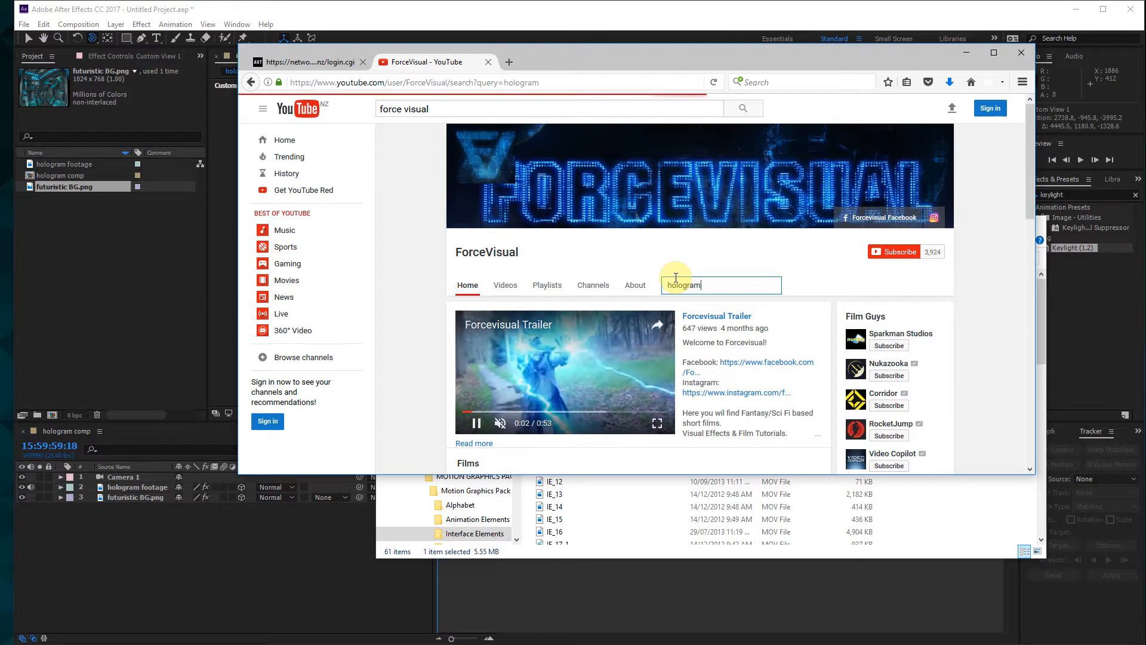
left_click(623, 168)
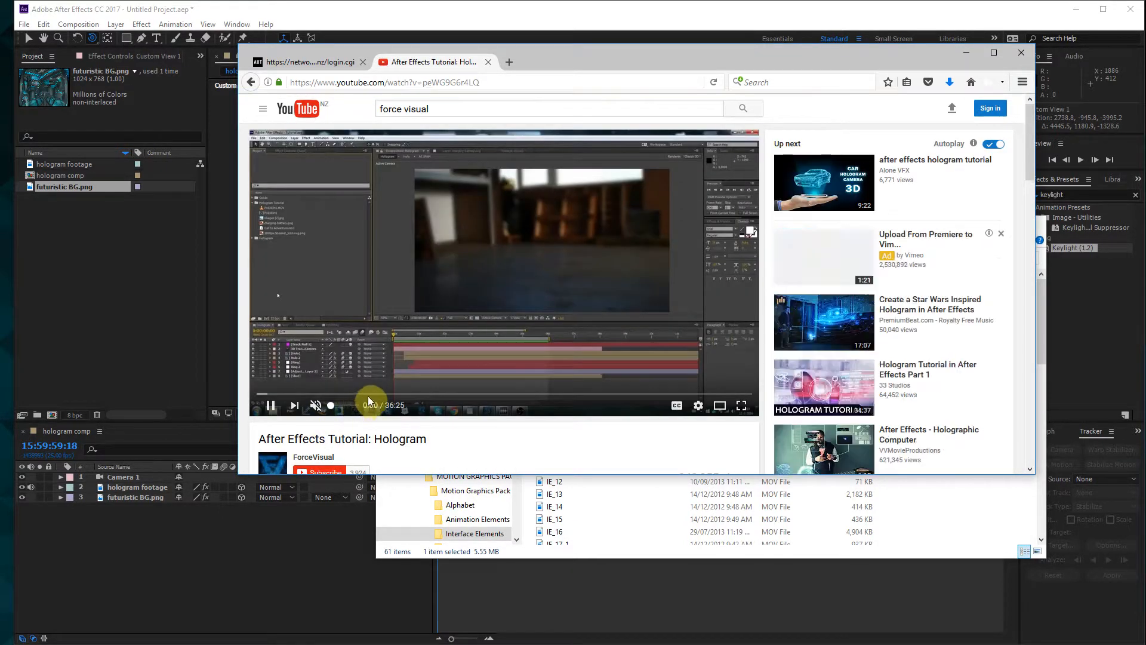
- Skim the After Effects Tutorial: Hologram video for its interface graphics, and close its tab
left_click(289, 394)
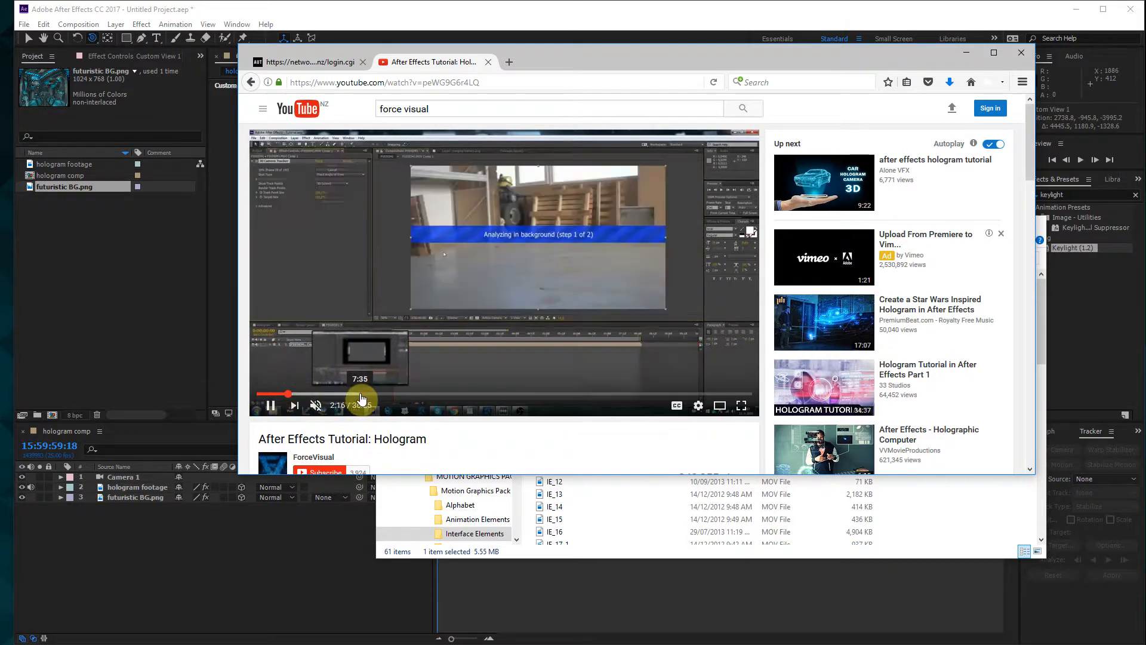
left_click(415, 395)
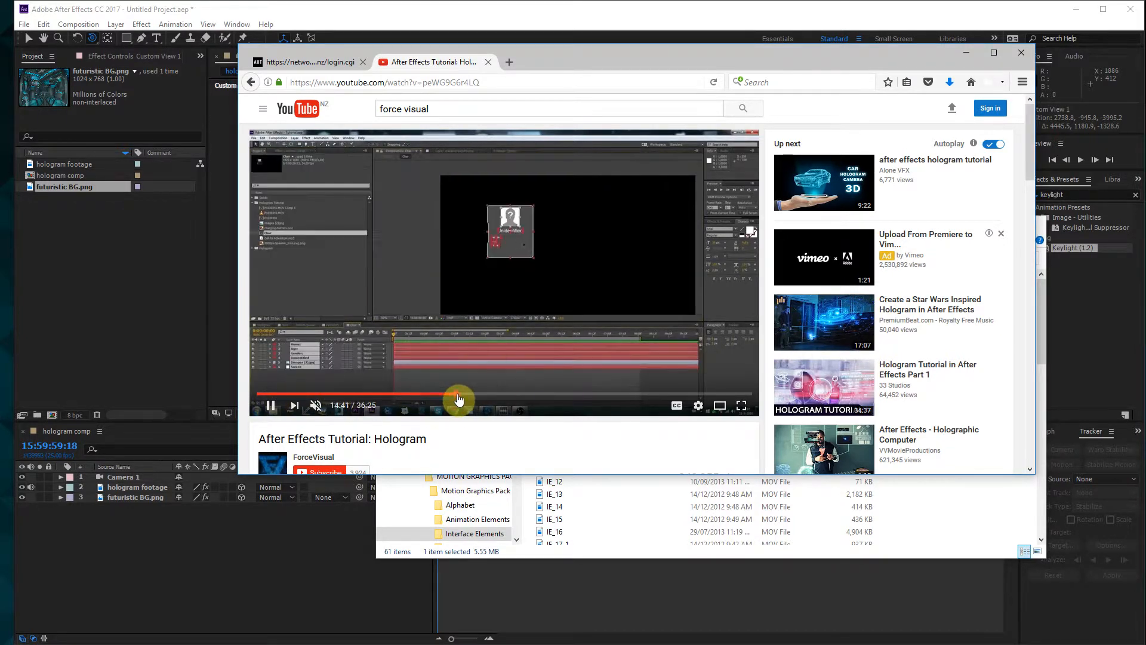
left_click(498, 394)
left_click(553, 394)
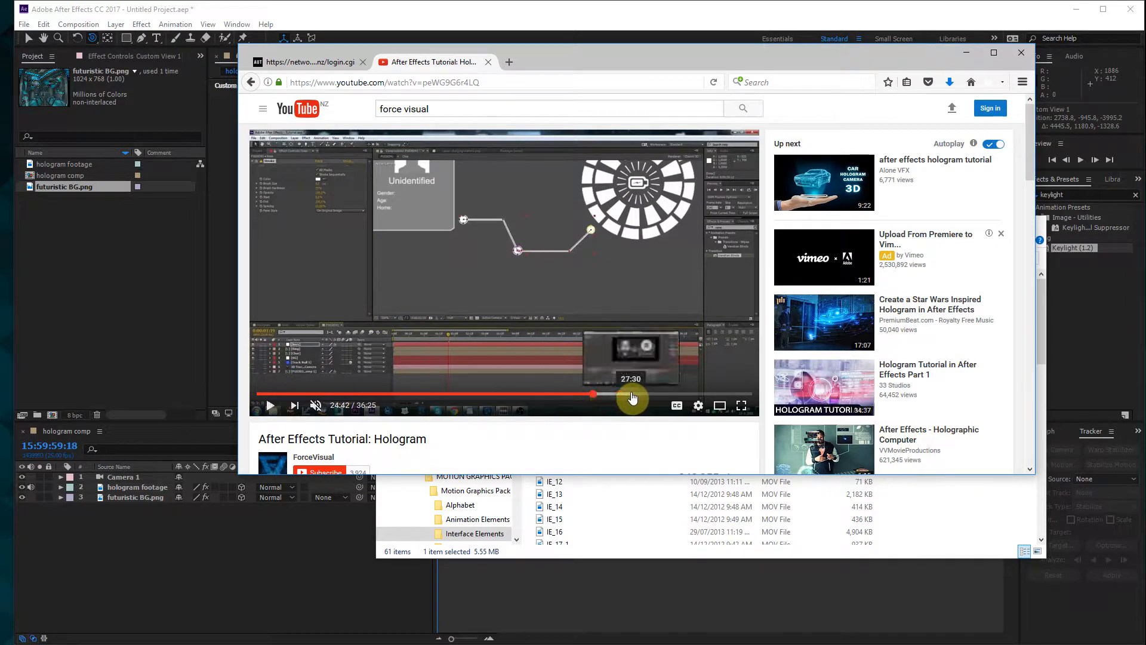
left_click(631, 395)
left_click(707, 394)
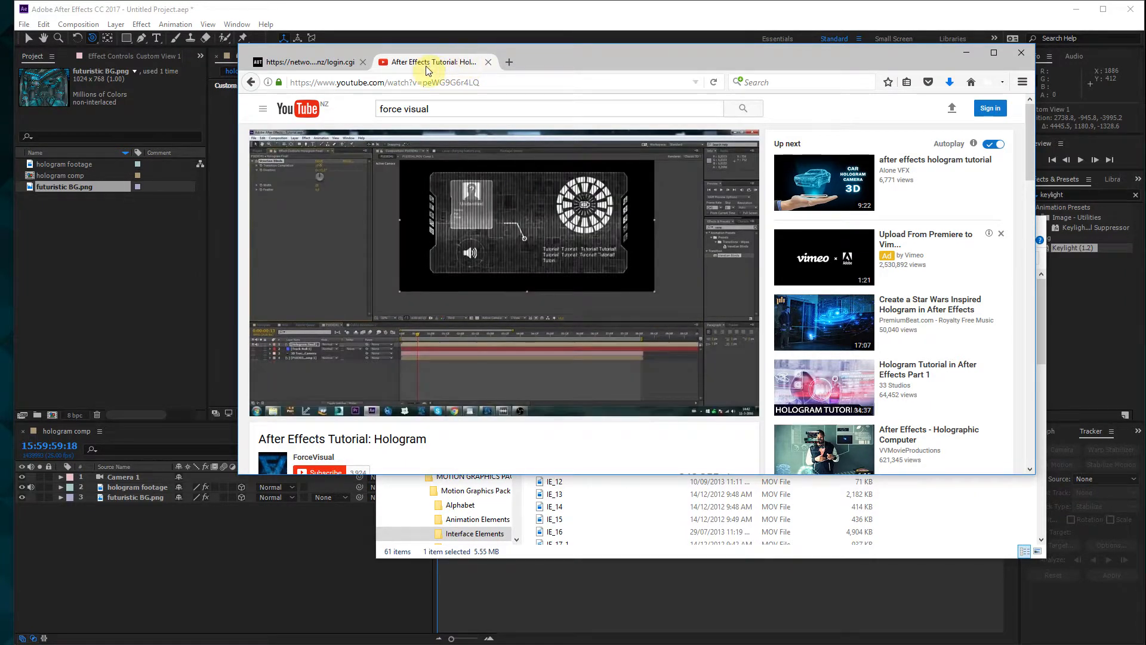
middle_click(427, 66)
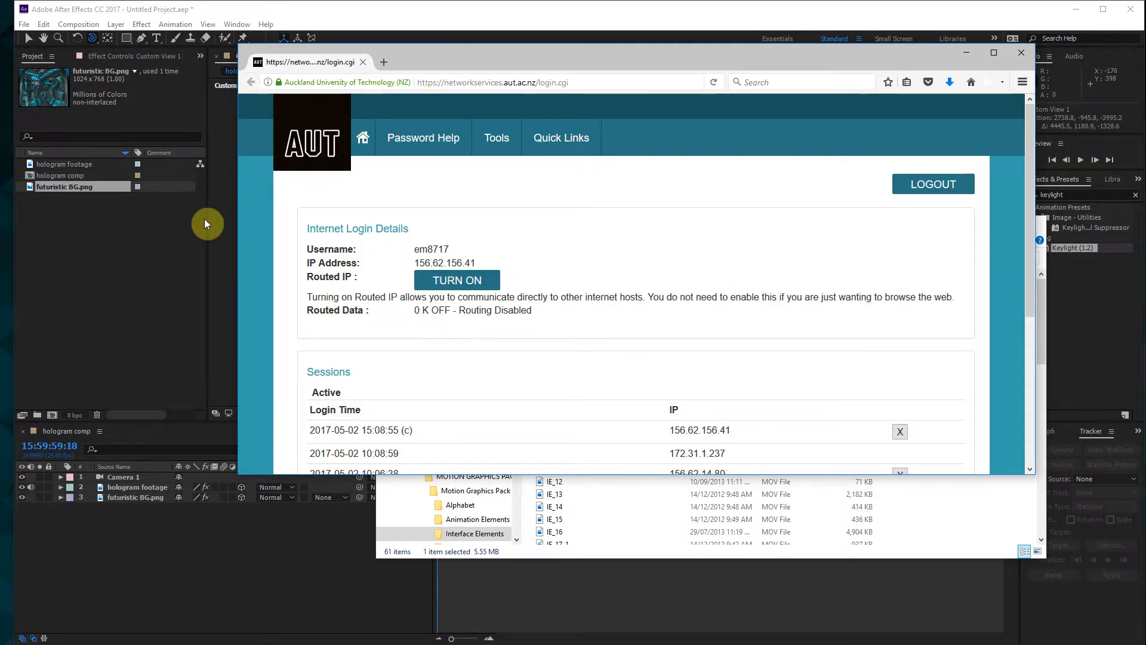
- Minimise the browser and return to the Interface Elements folder in File Explorer
left_click(188, 220)
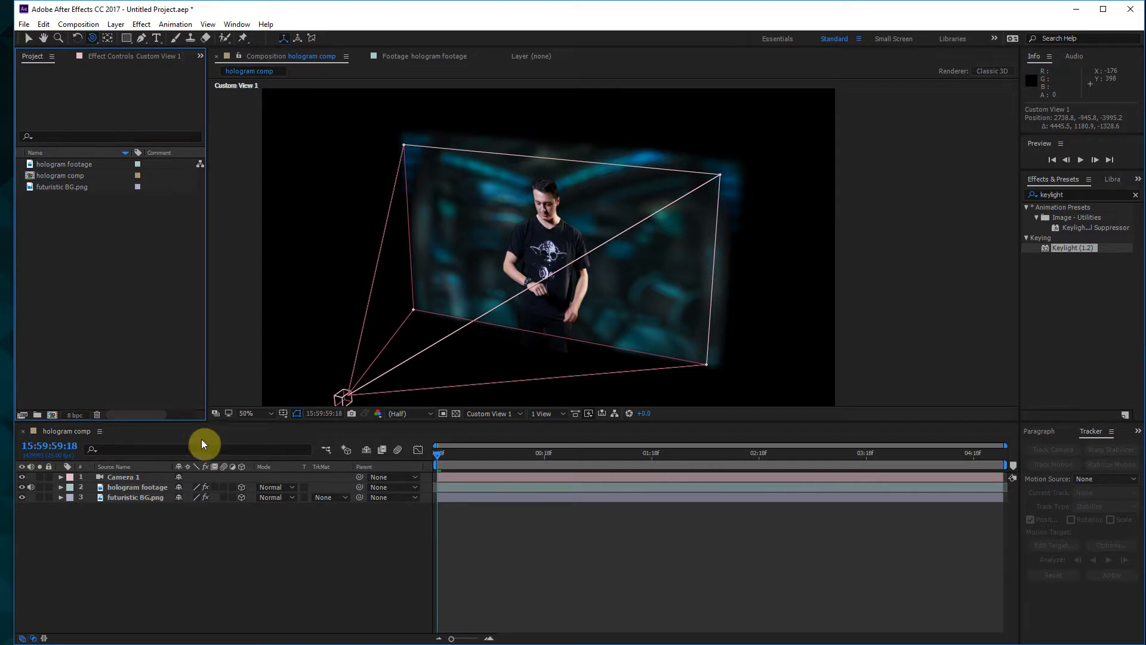
key("alt+Tab")
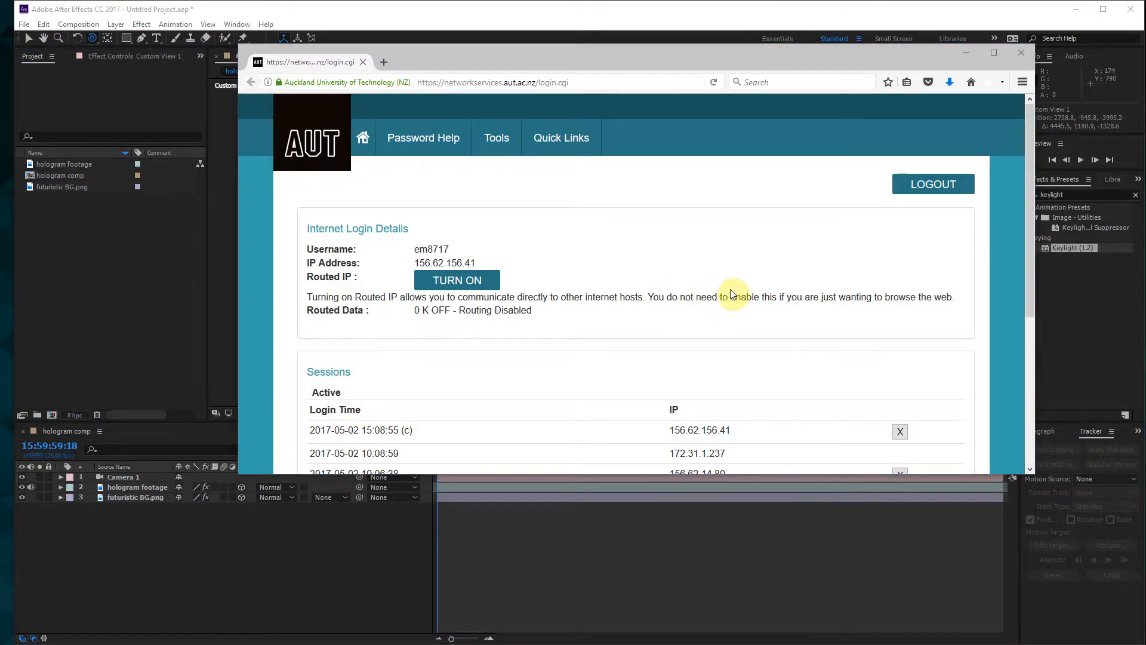
key("alt+Tab")
left_click(966, 50)
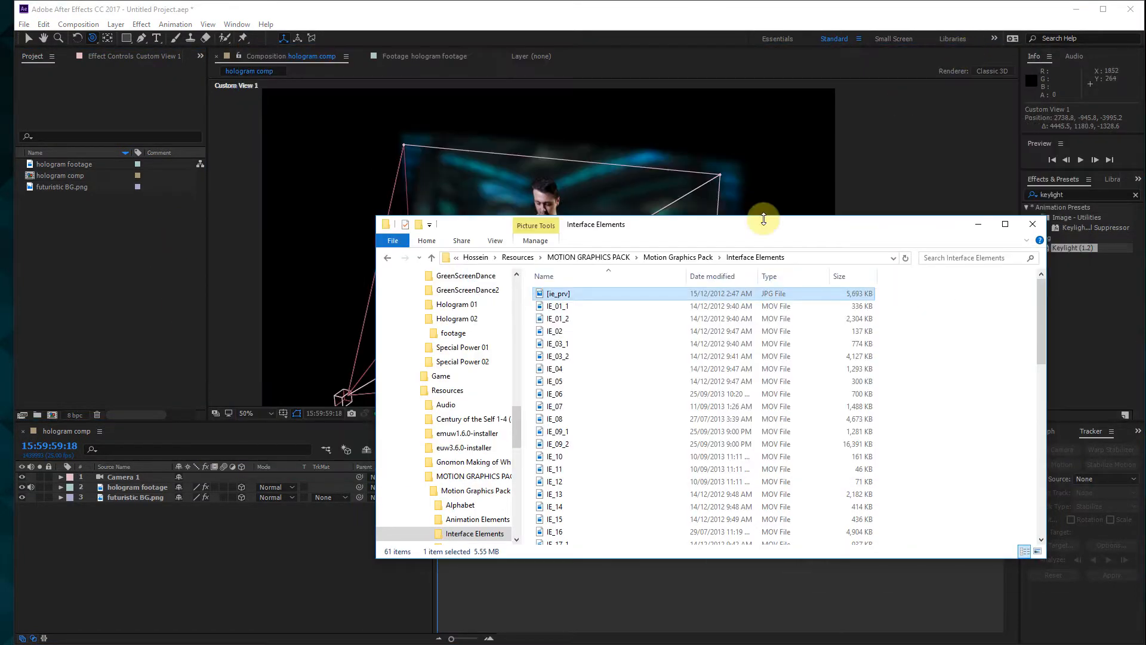
- Reopen the [ie_prv] preview image and examine the numbered interface elements around 34 up close
double_click(565, 295)
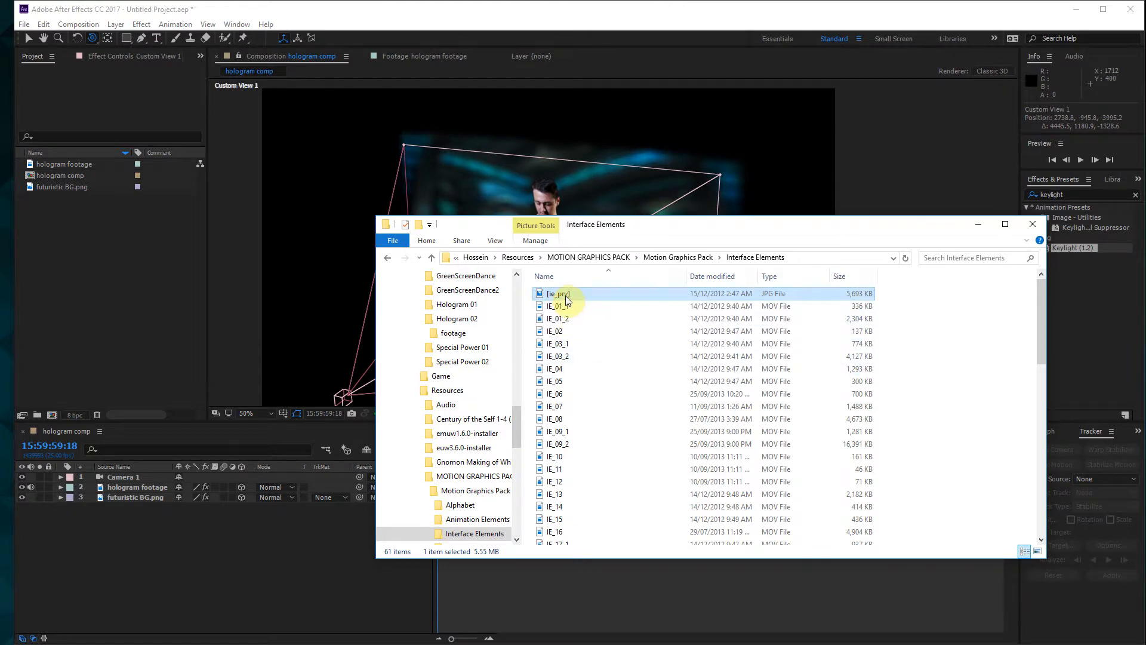
scroll(608, 335, "up", 2)
scroll(617, 345, "up", 4)
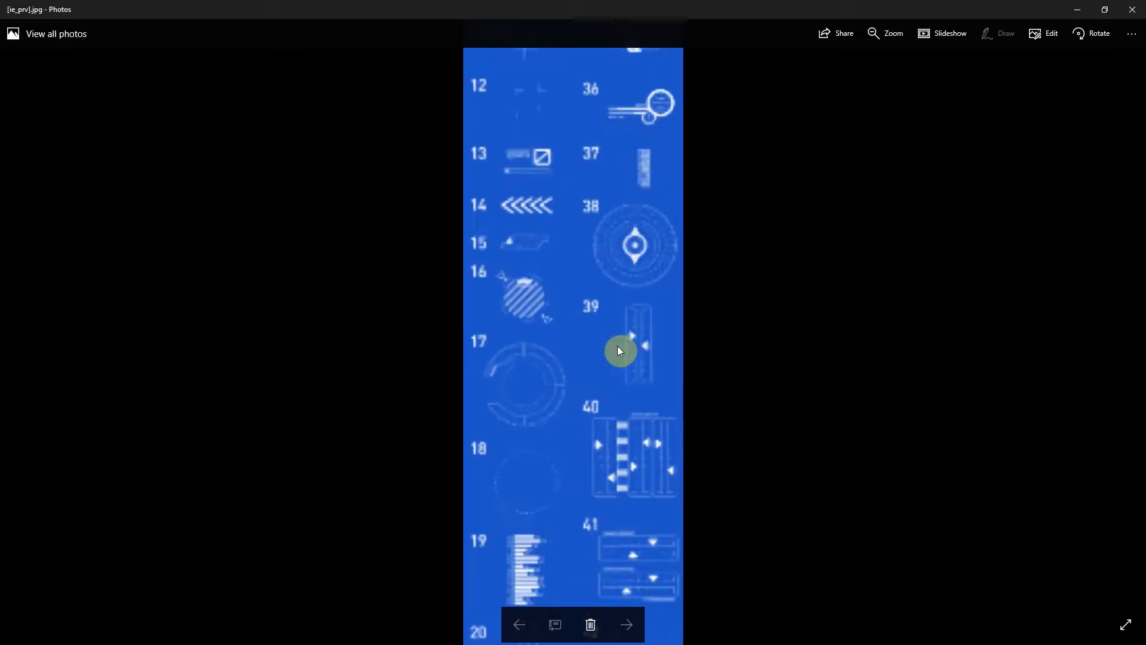
scroll(624, 349, "down", 3)
left_click_drag(567, 134, 579, 304)
scroll(612, 288, "up", 1)
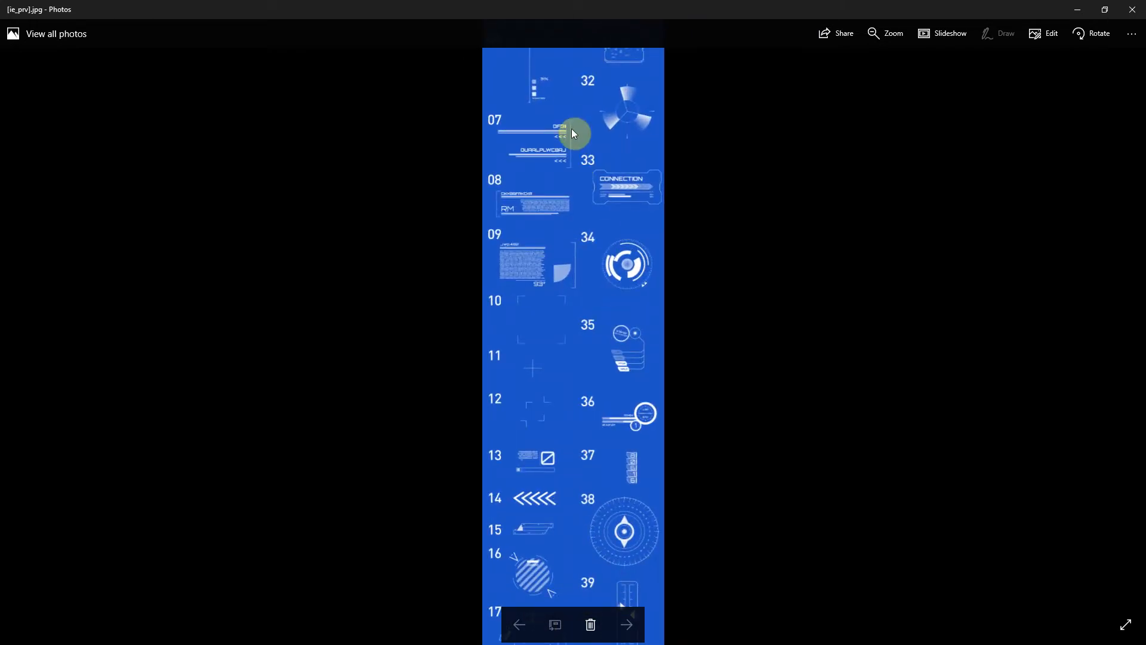
left_click_drag(572, 133, 572, 481)
left_click_drag(581, 358, 585, 128)
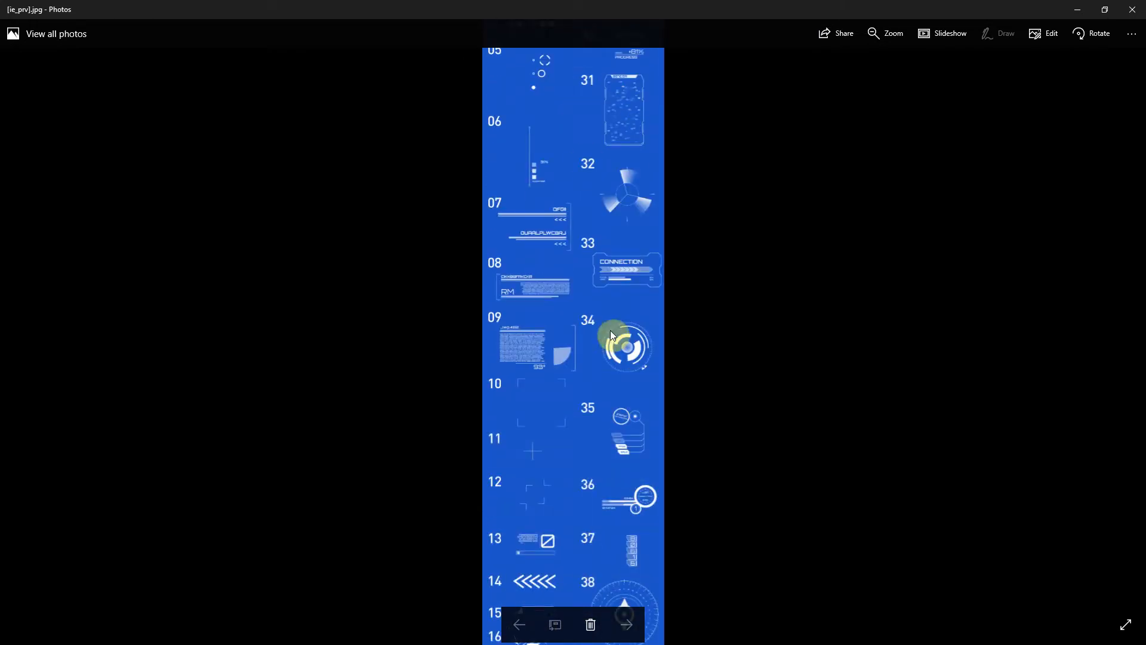
scroll(613, 342, "up", 2)
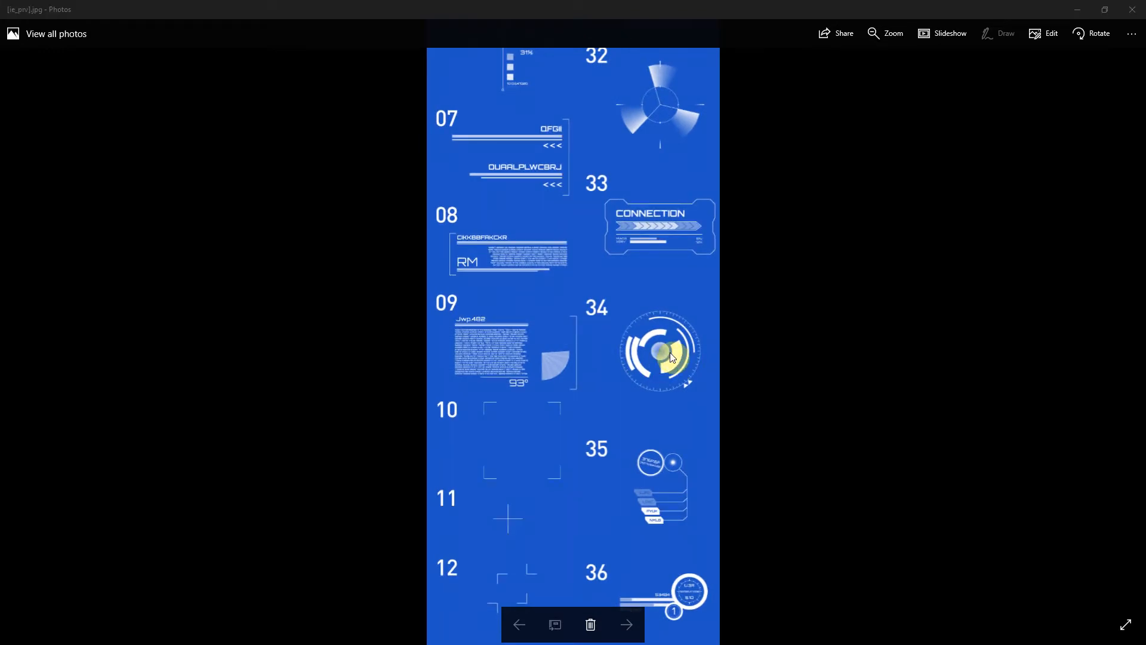
- Import IE_34 from the Interface Elements folder into the After Effects project and add it to hologram comp below Camera 1
key("alt+Tab")
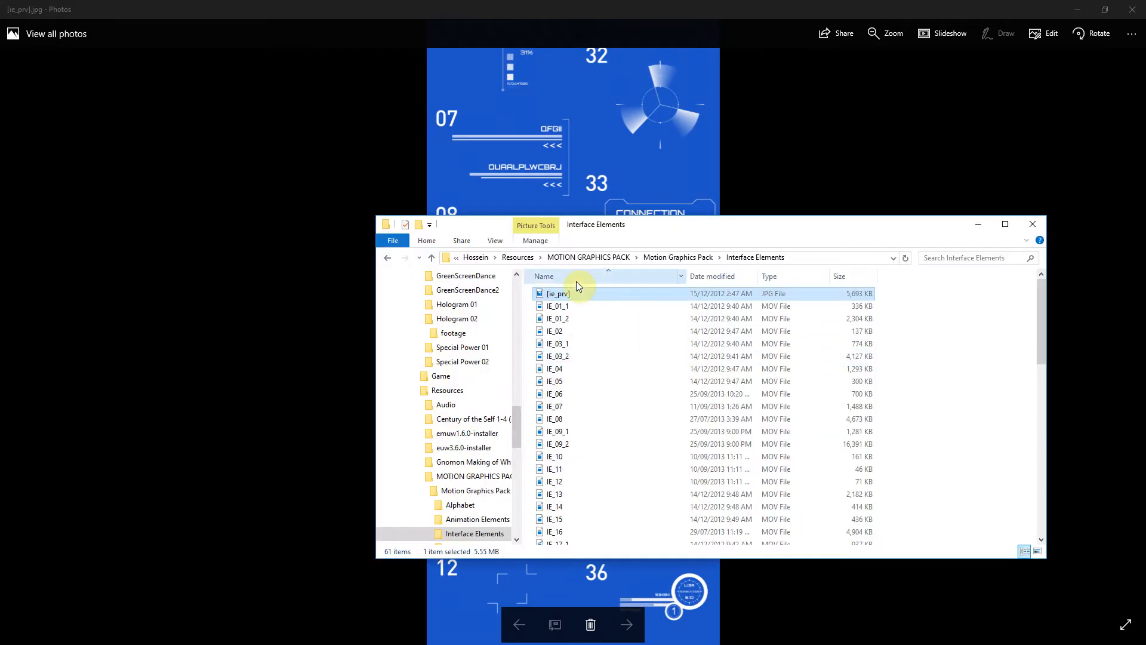
left_click(1080, 11)
scroll(588, 445, "down", 3)
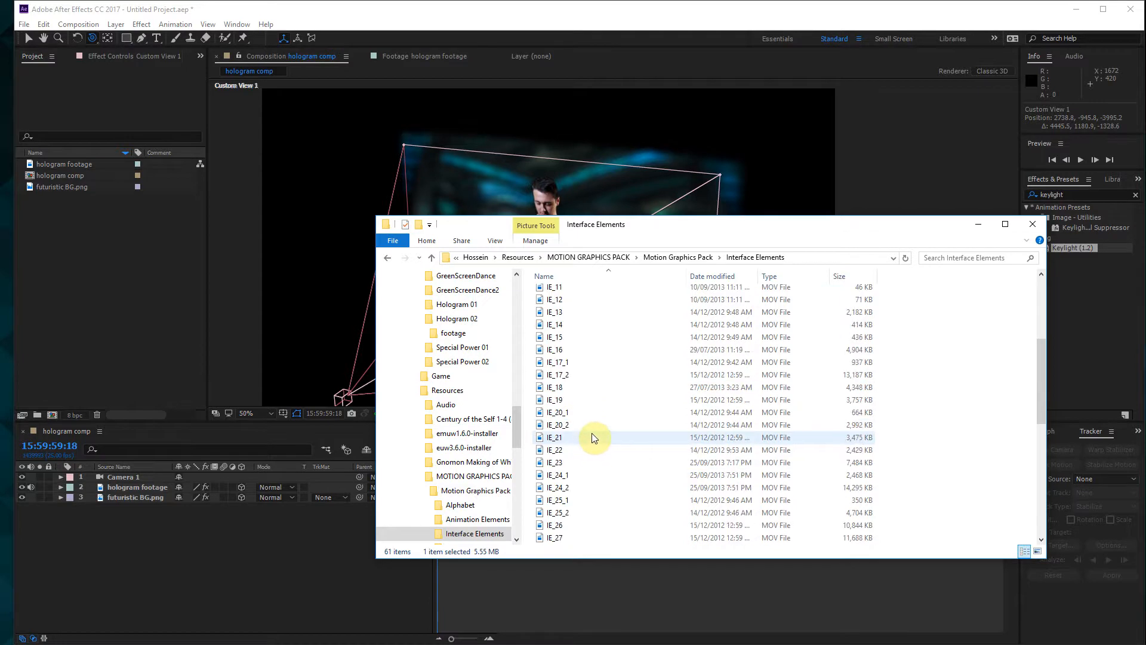
scroll(592, 435, "down", 6)
left_click_drag(555, 378, 81, 239)
left_click_drag(59, 164, 89, 479)
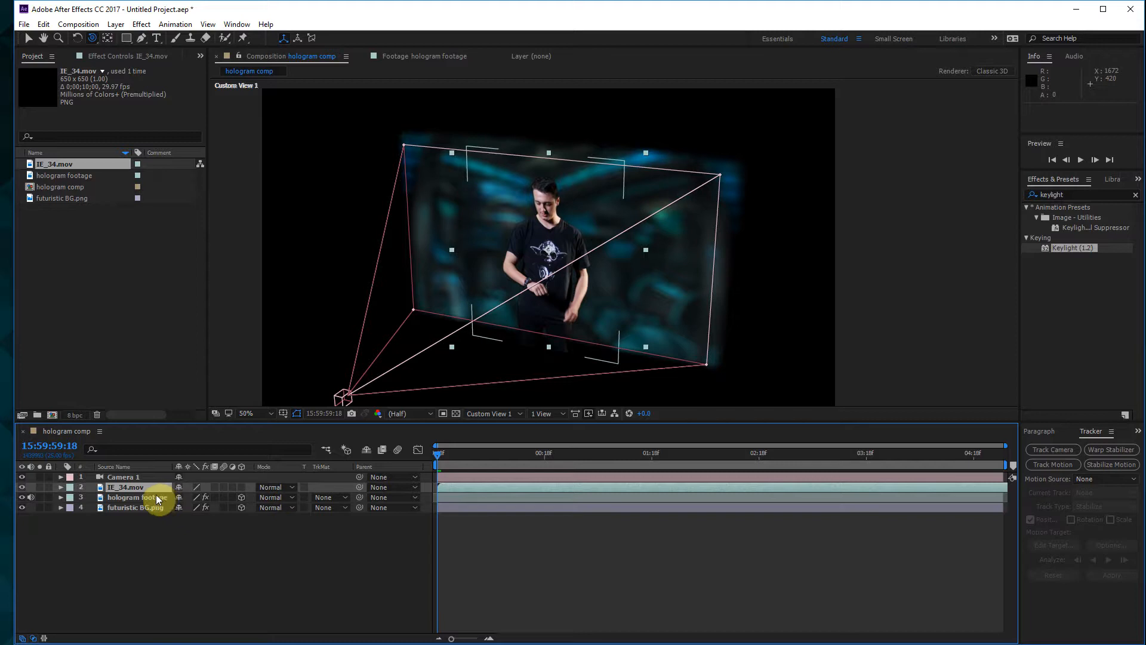
- Make the IE_34.mov layer 3D and move it forward in Z to about -203.2, in front of the man
left_click(242, 487)
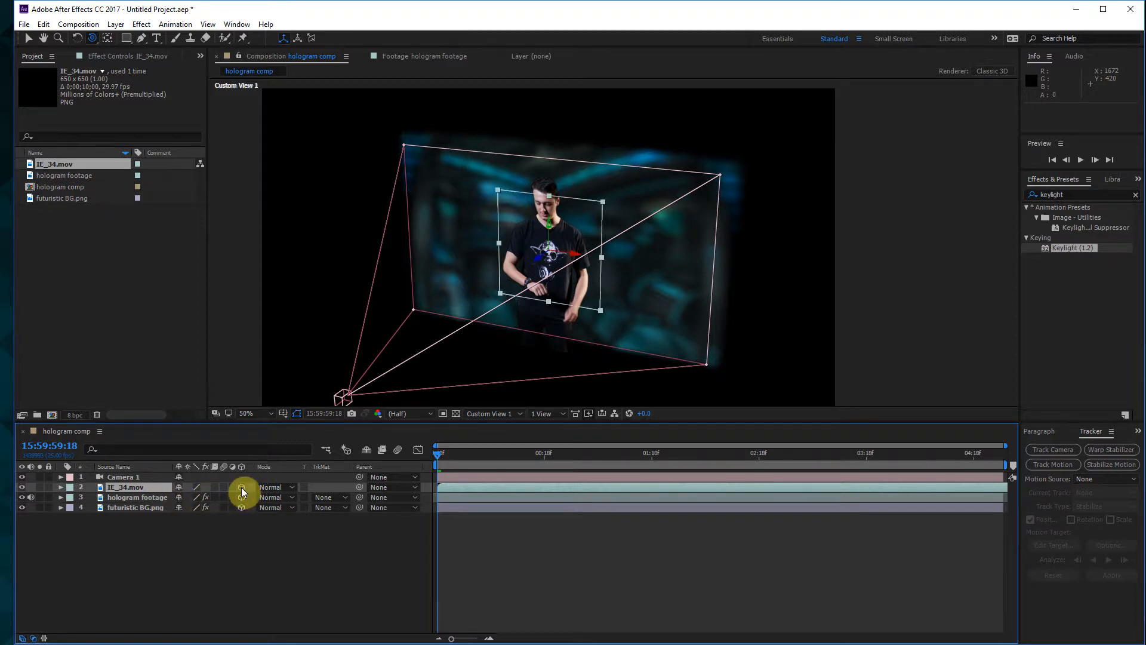
left_click_drag(309, 258, 635, 267)
key("v")
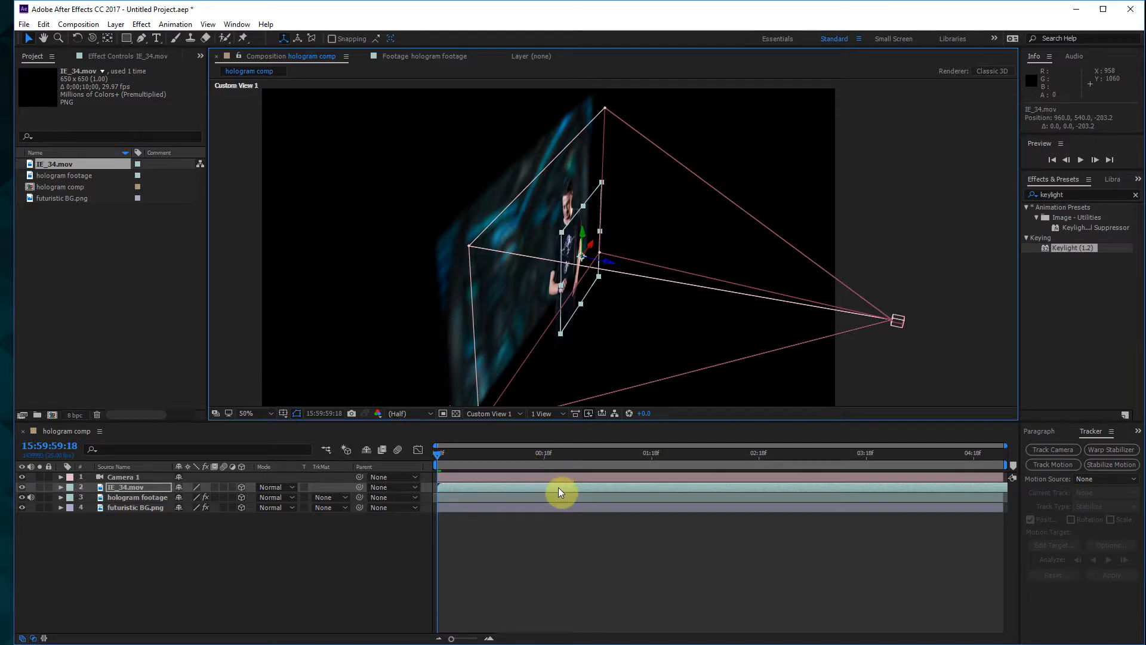
- Slide the IE_34.mov layer 0:00:01:01 earlier in time, check it in Custom View 1, and switch to the Active Camera view
left_click_drag(557, 488, 526, 489)
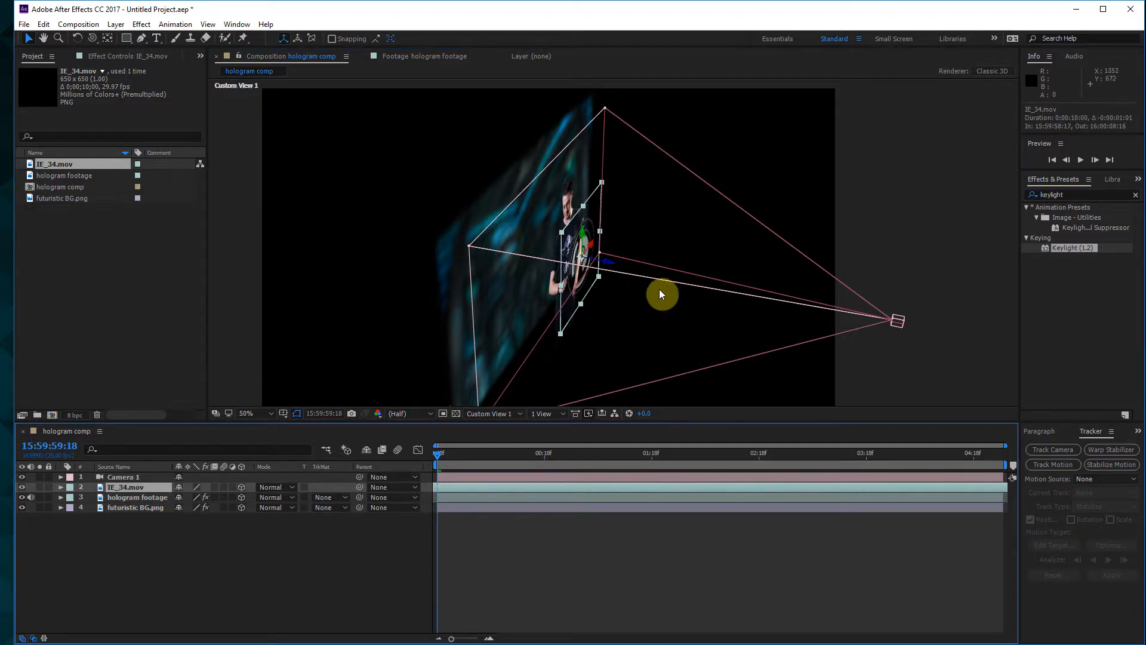
left_click(642, 289)
key("c")
left_click_drag(657, 295, 495, 419)
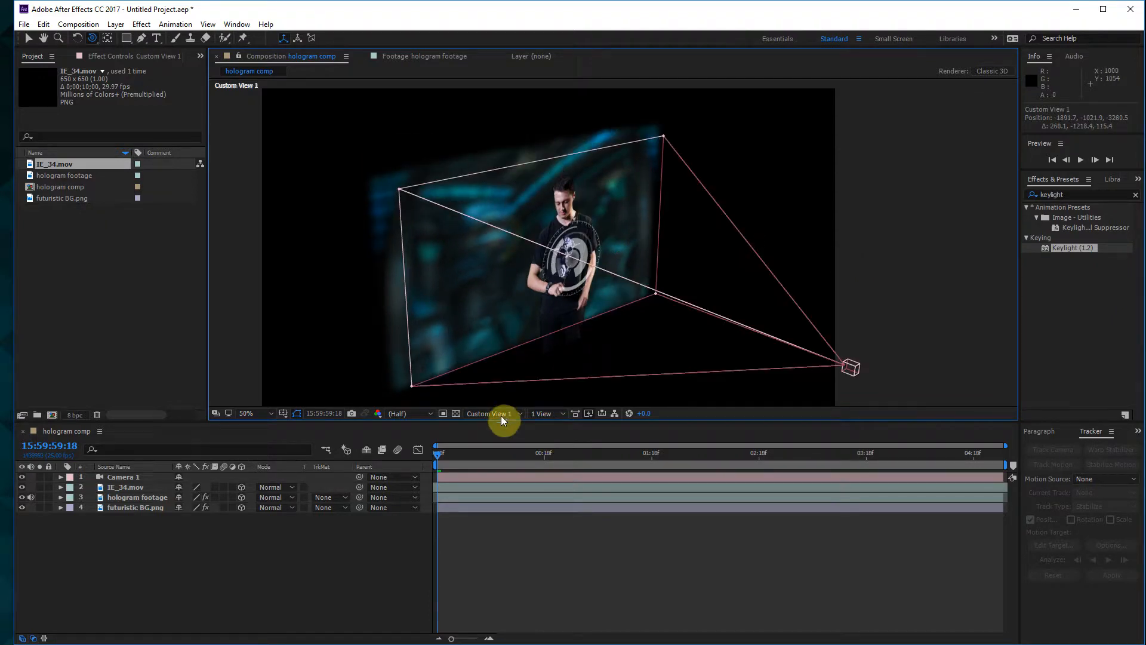
left_click(504, 418)
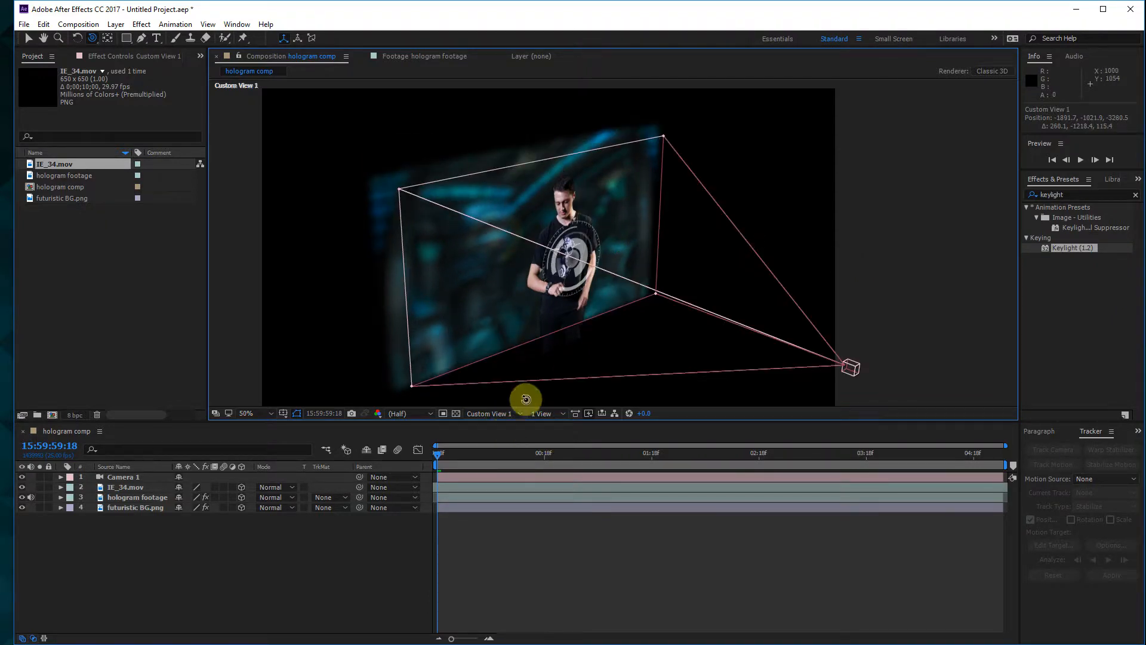
left_click(524, 397)
- At 16:00:03:12, move the IE_34.mov graphic over the man's hand, to about 1083, 655.9
left_click(29, 38)
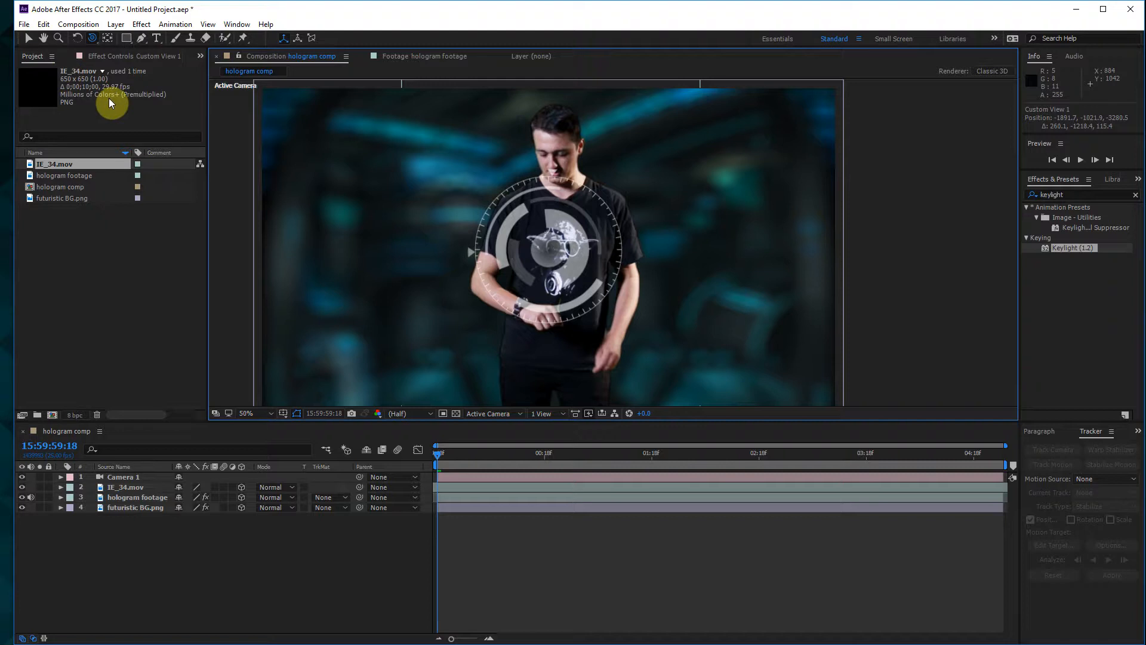
left_click(613, 460)
left_click_drag(609, 461, 782, 481)
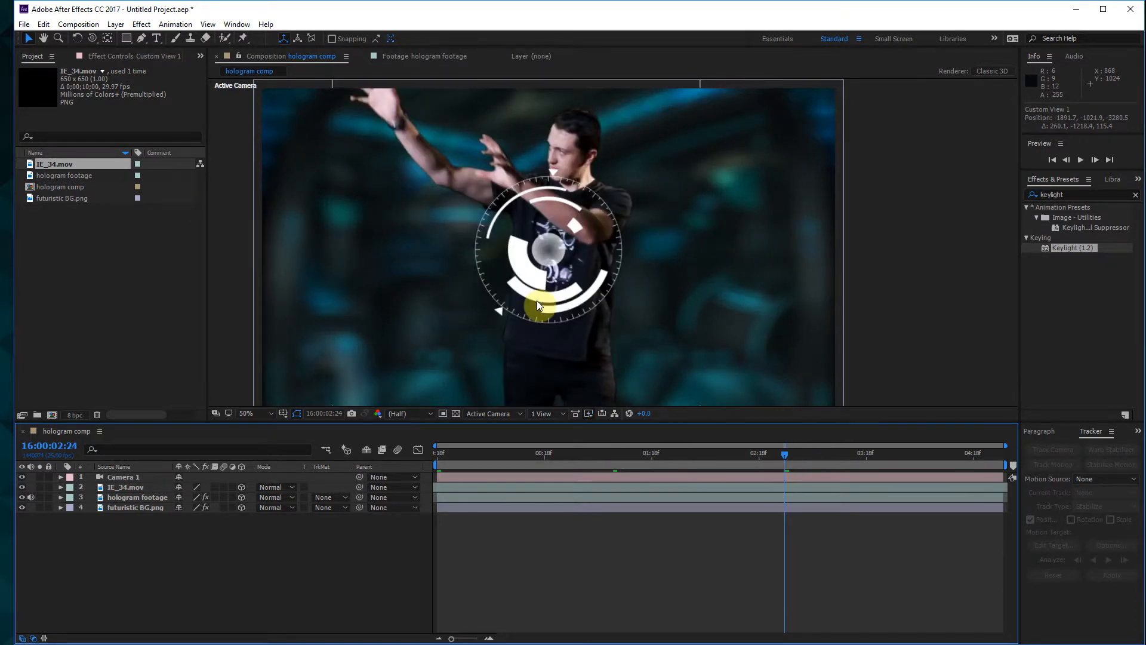
left_click_drag(790, 459, 835, 464)
left_click_drag(550, 260, 596, 302)
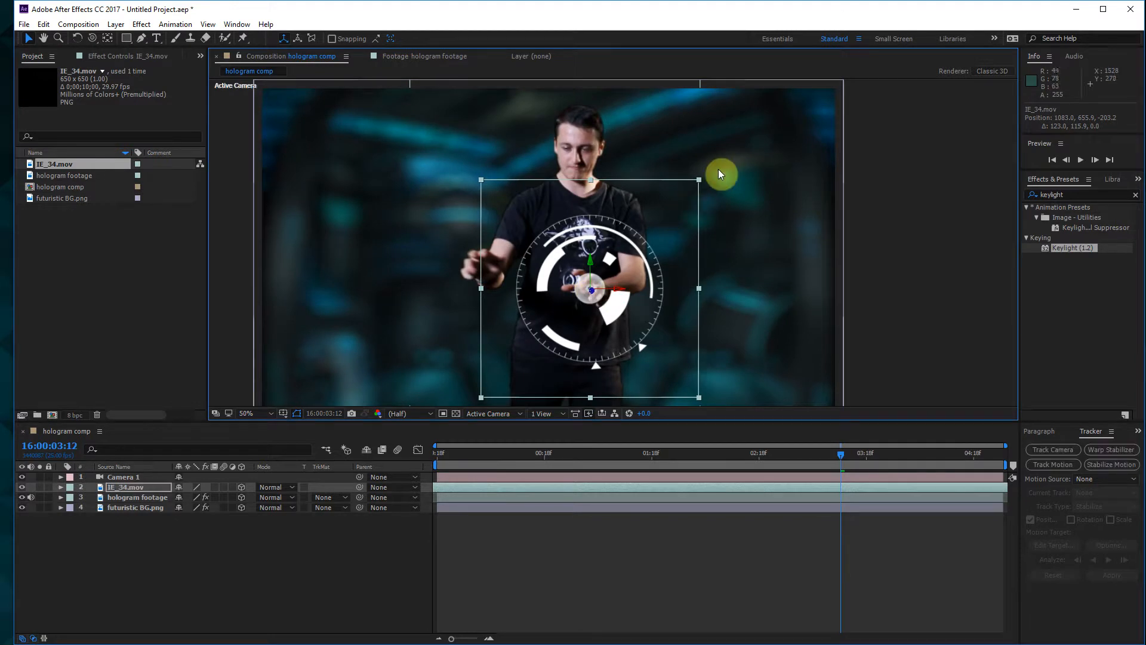
- Scale the IE_34.mov graphic down to about 57% and place it over the man's hand at about 1063.4, 641.6
left_click_drag(698, 179, 661, 221)
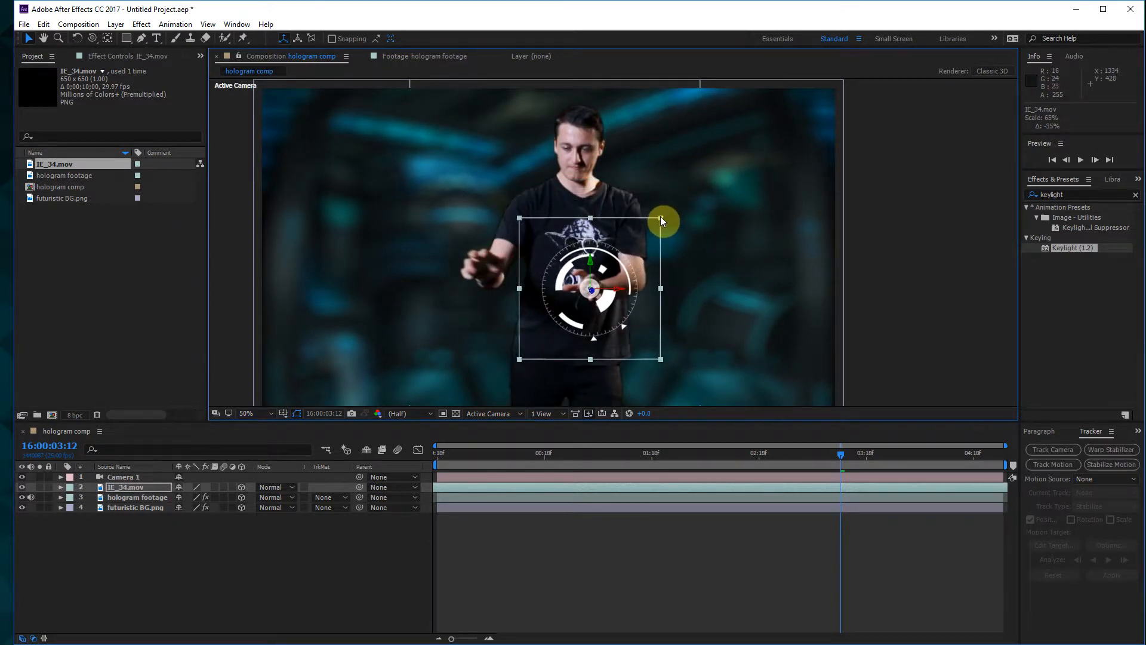
left_click_drag(581, 289, 576, 287)
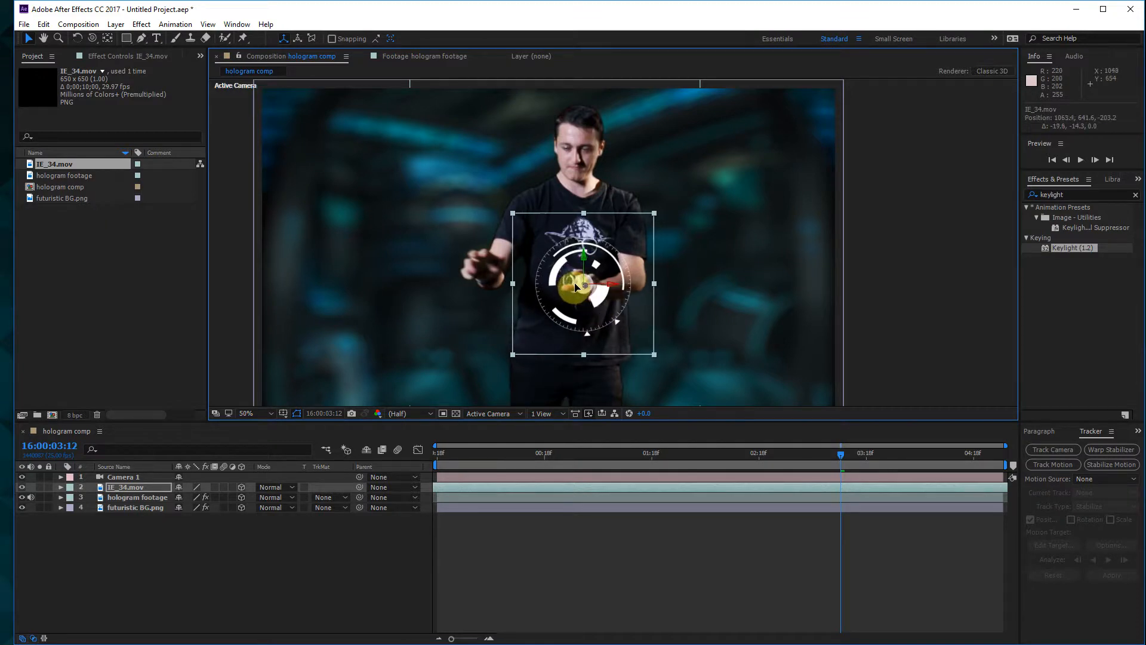
left_click_drag(653, 214, 645, 222)
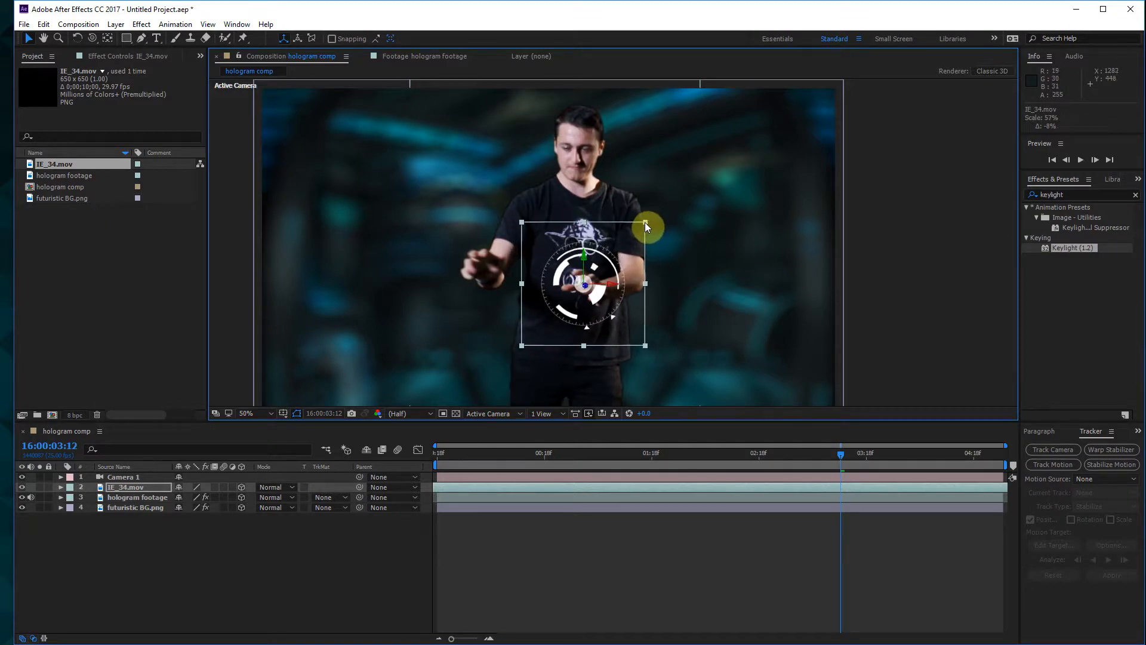
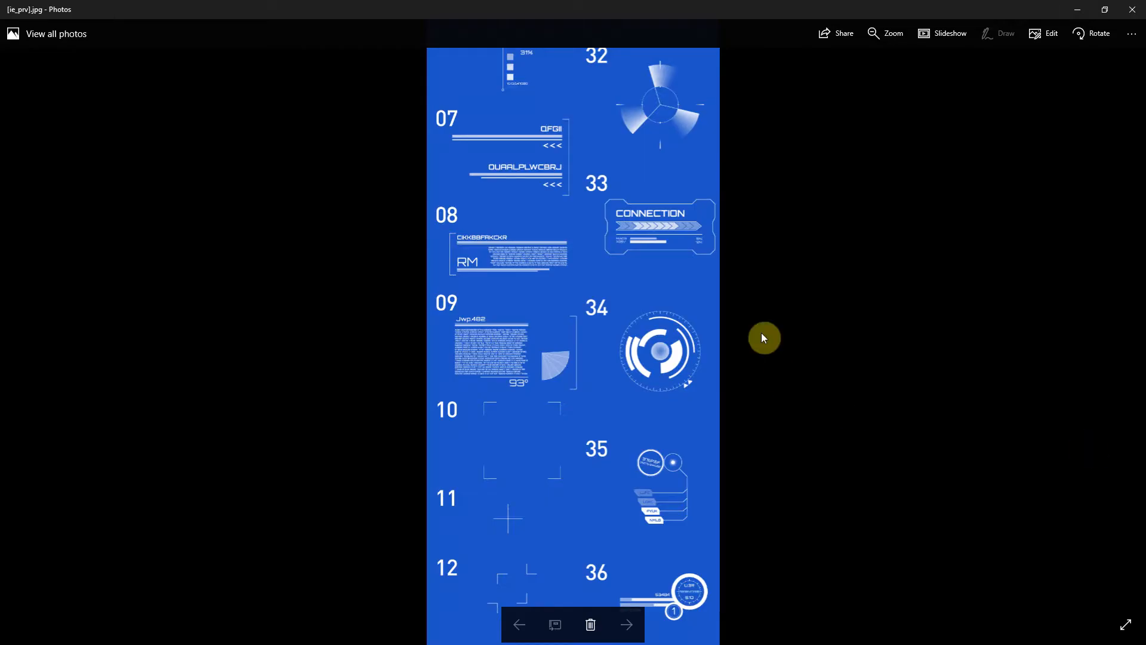
- Review the interface element previews, import IE_27 from the Interface Elements folder into After Effects and add it to hologram comp below Camera 1
scroll(631, 306, "up", 10)
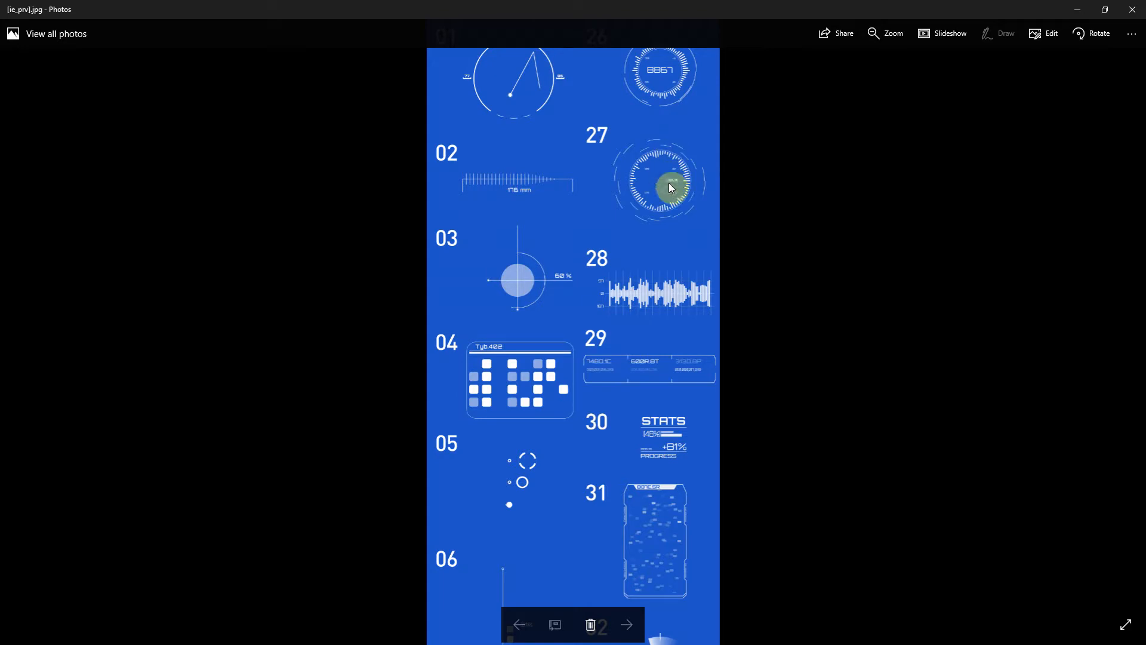
key("alt+Tab")
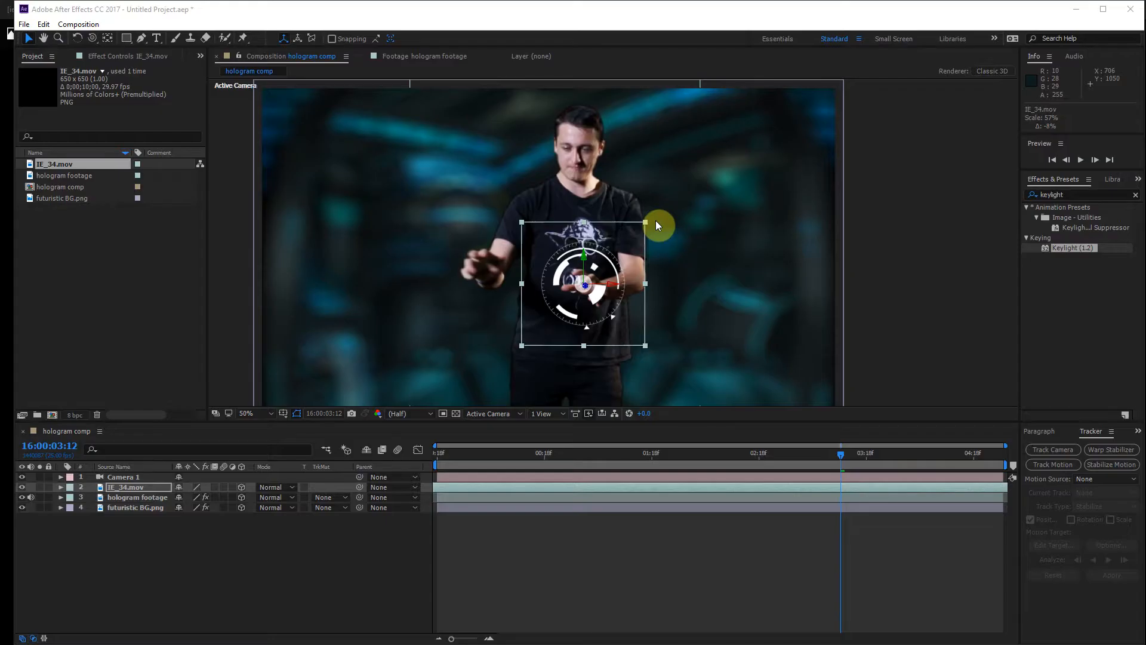
key("alt+Tab")
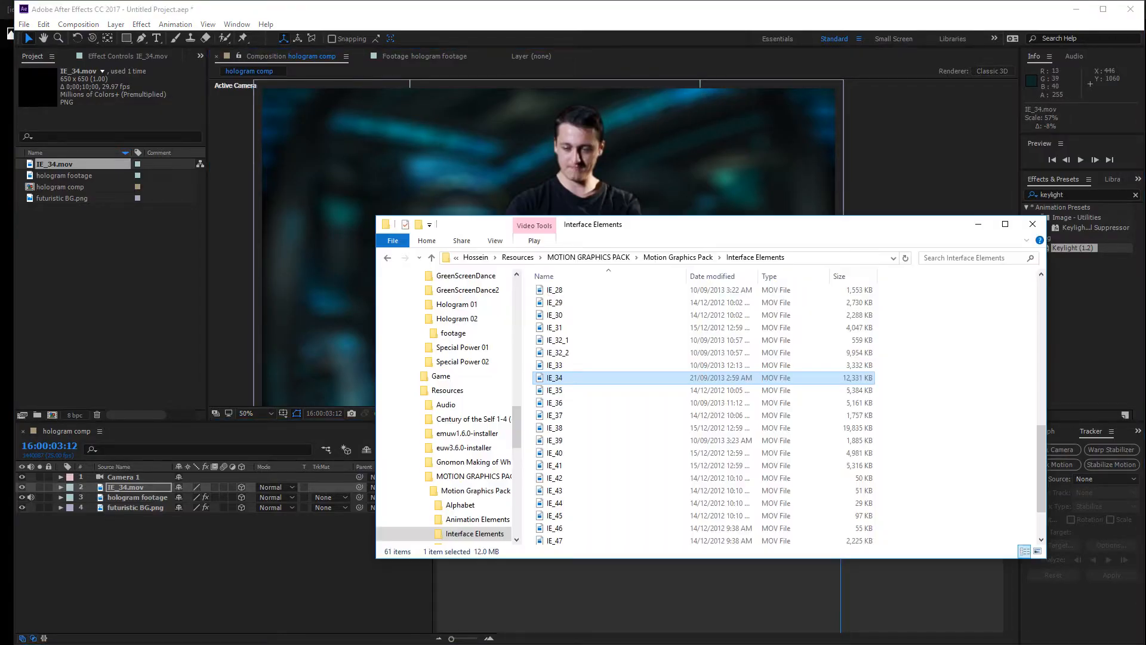
left_click_drag(555, 528, 92, 255)
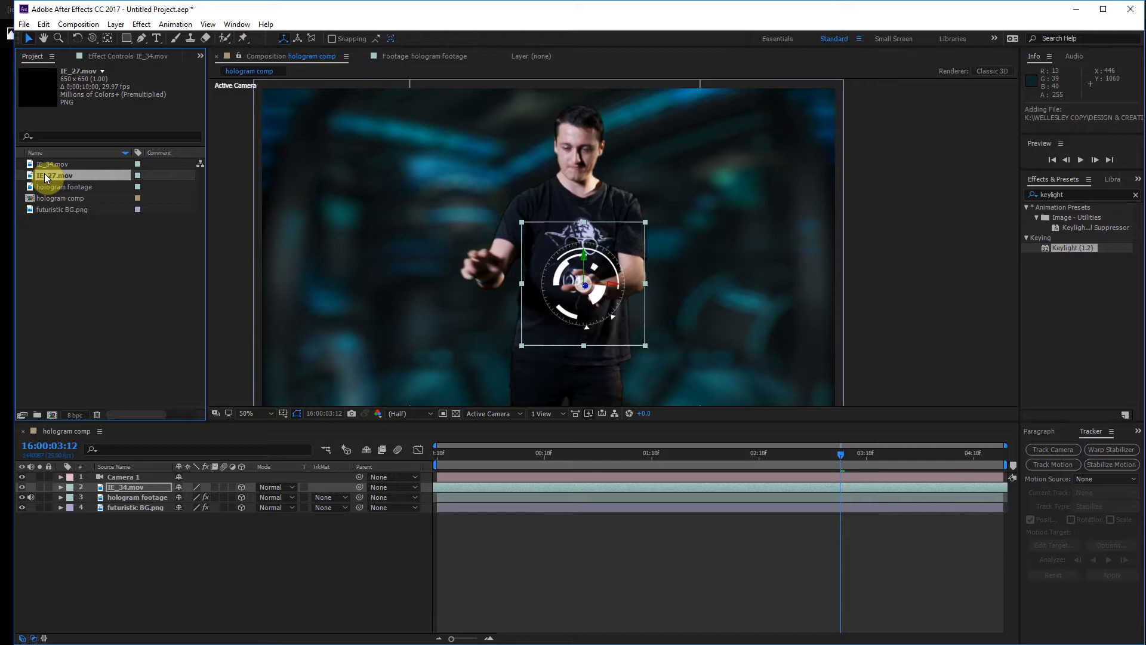
left_click_drag(46, 177, 431, 482)
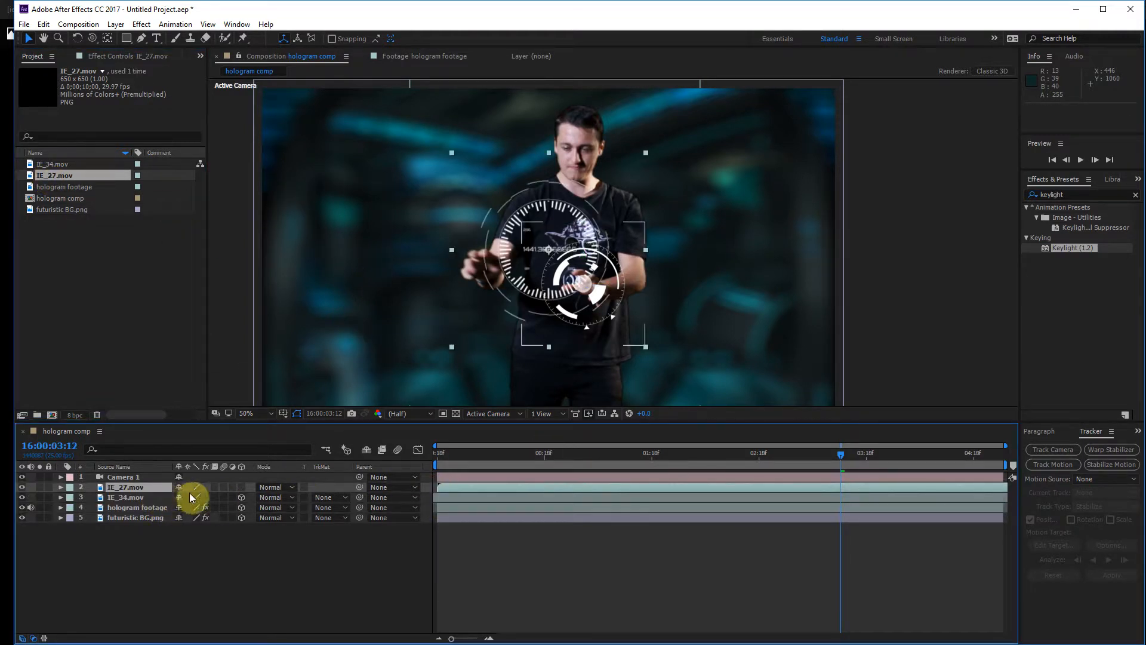
- Make the IE_27.mov layer 3D and, in Custom View 1, move it forward in front of the man to about -215.2 in Z
left_click(241, 487)
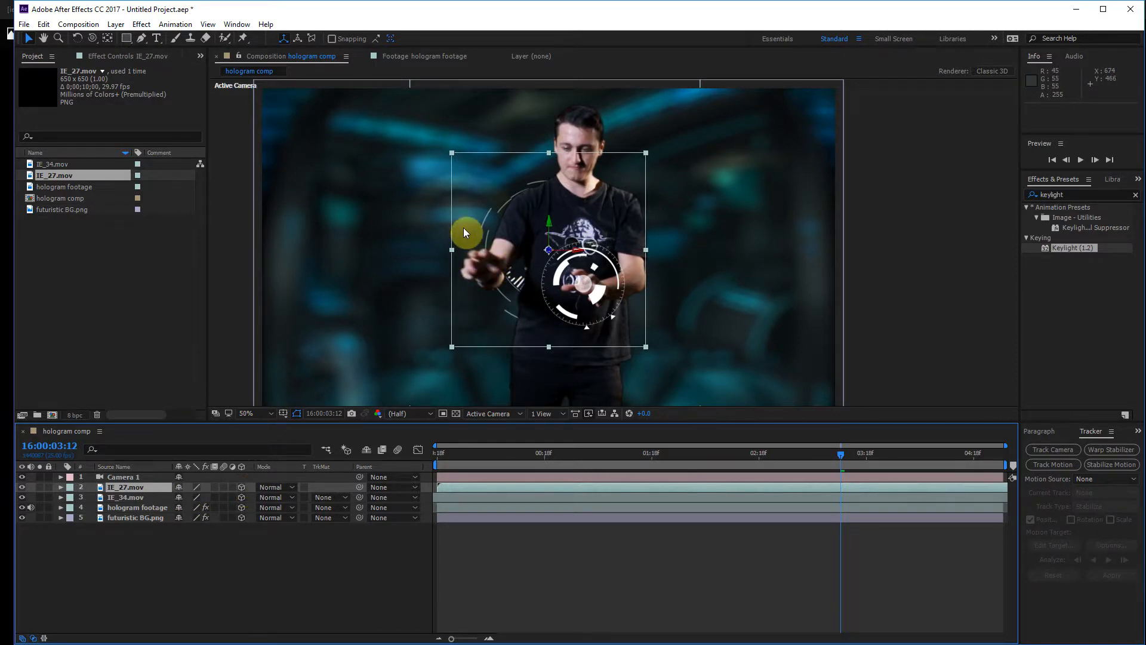
left_click(499, 414)
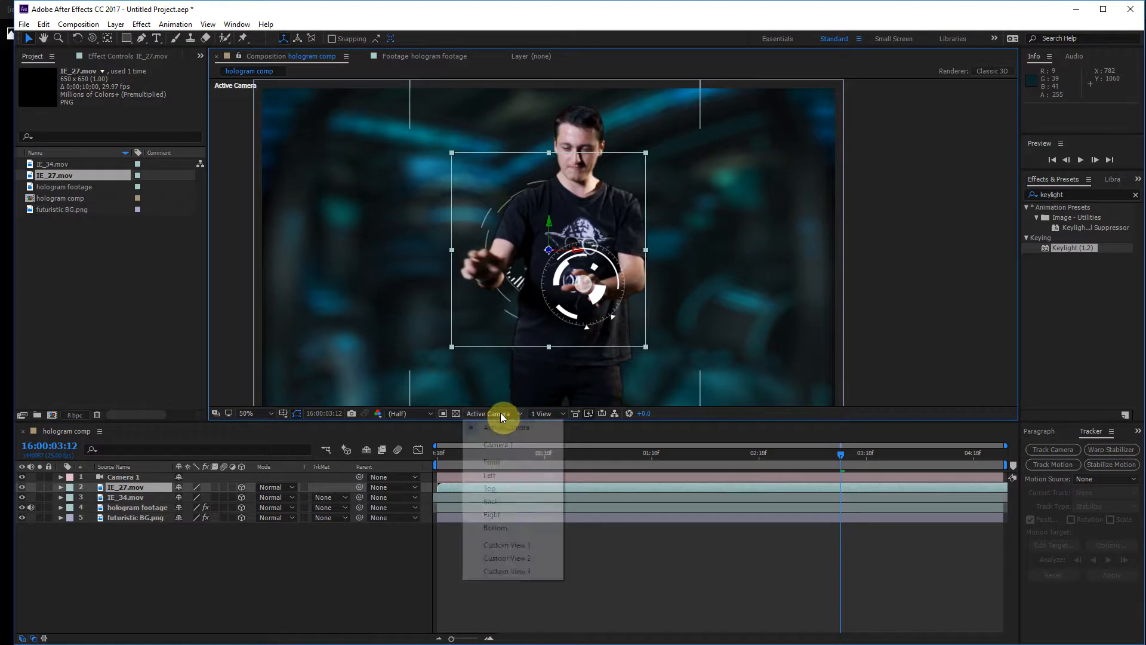
left_click(519, 544)
left_click_drag(542, 276, 579, 301)
key("c")
key("ctrl+z")
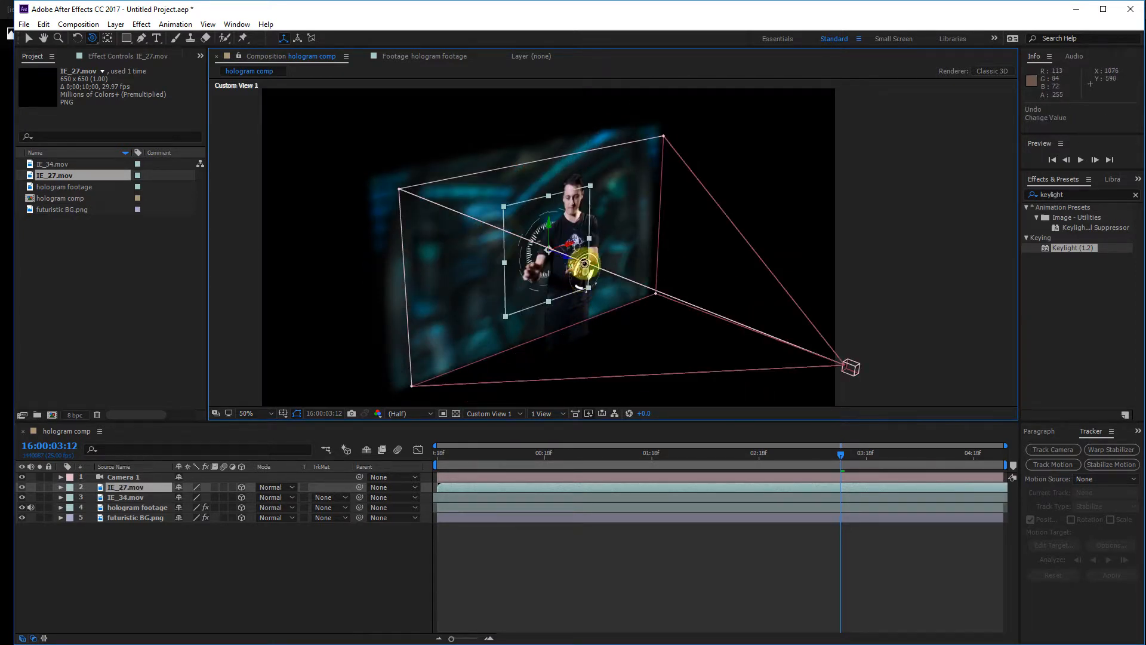
left_click_drag(594, 263, 614, 245)
key("period")
key("period")
key("period")
key("period")
key("v")
left_click_drag(545, 282, 654, 376)
left_click_drag(571, 301, 634, 249)
key("c")
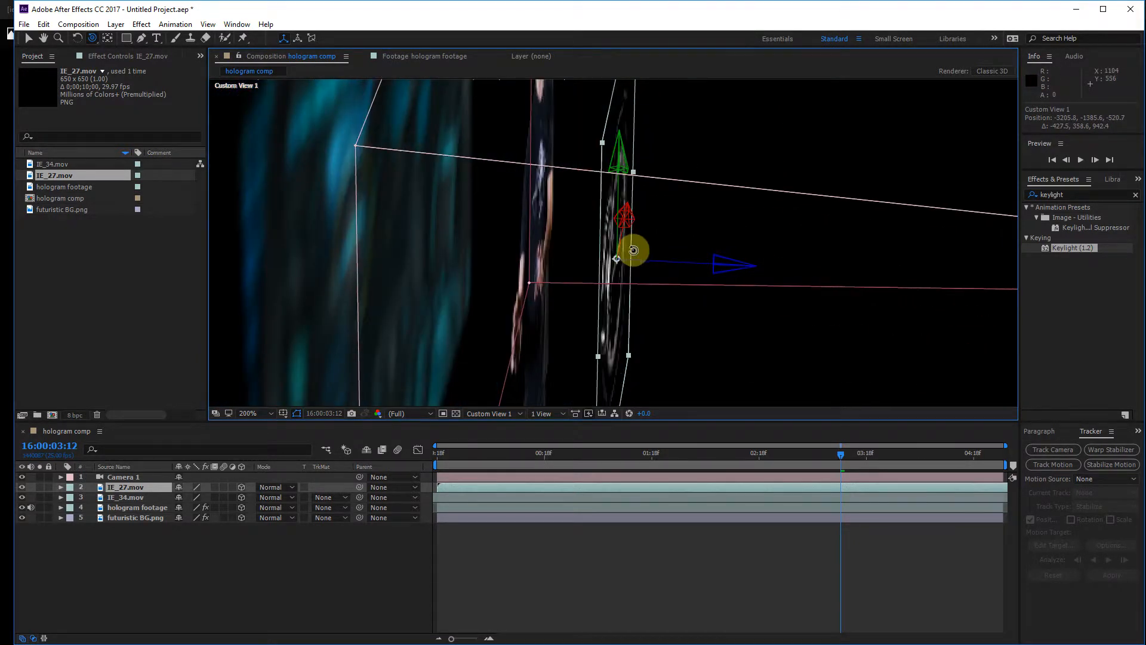
key("v")
left_click(723, 262)
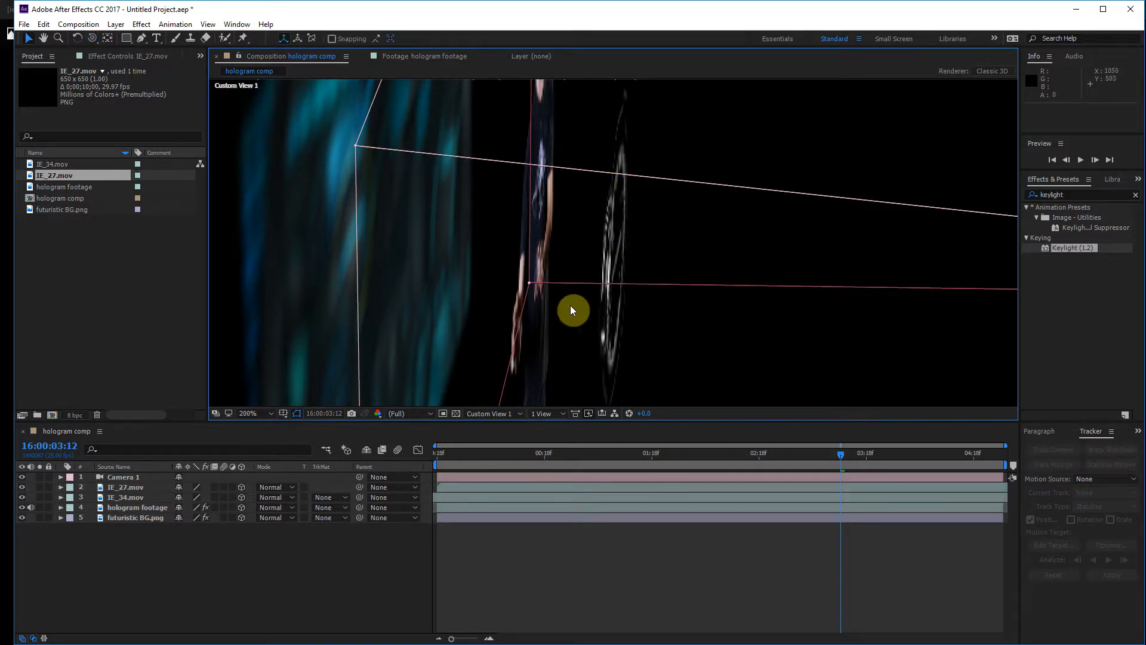
left_click(113, 488)
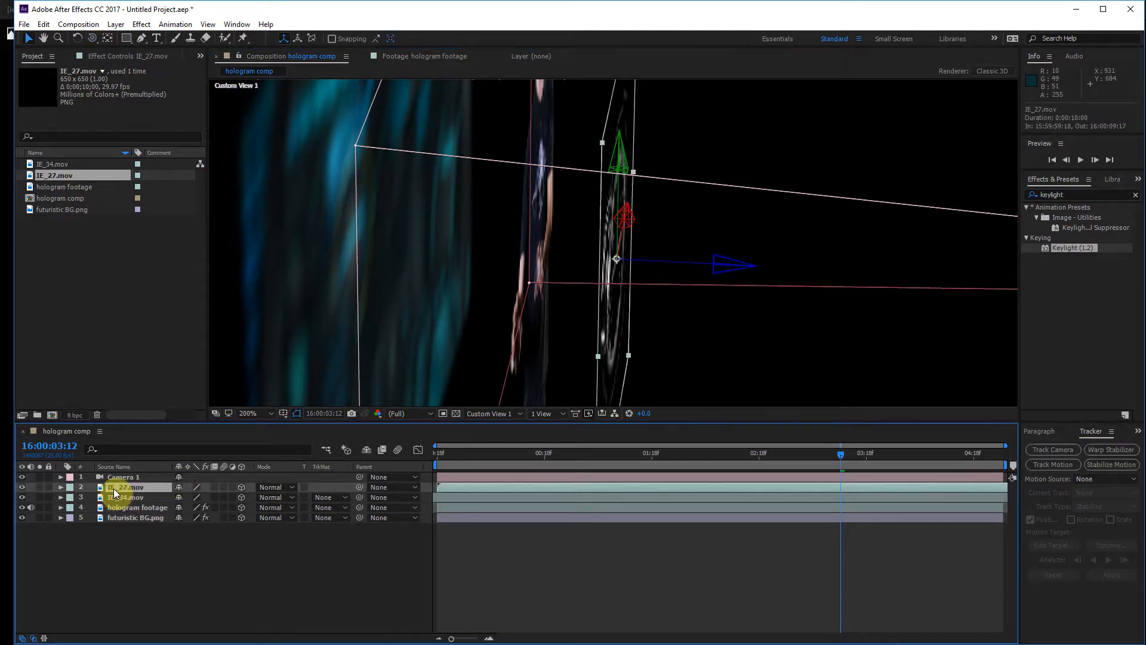
left_click(724, 267)
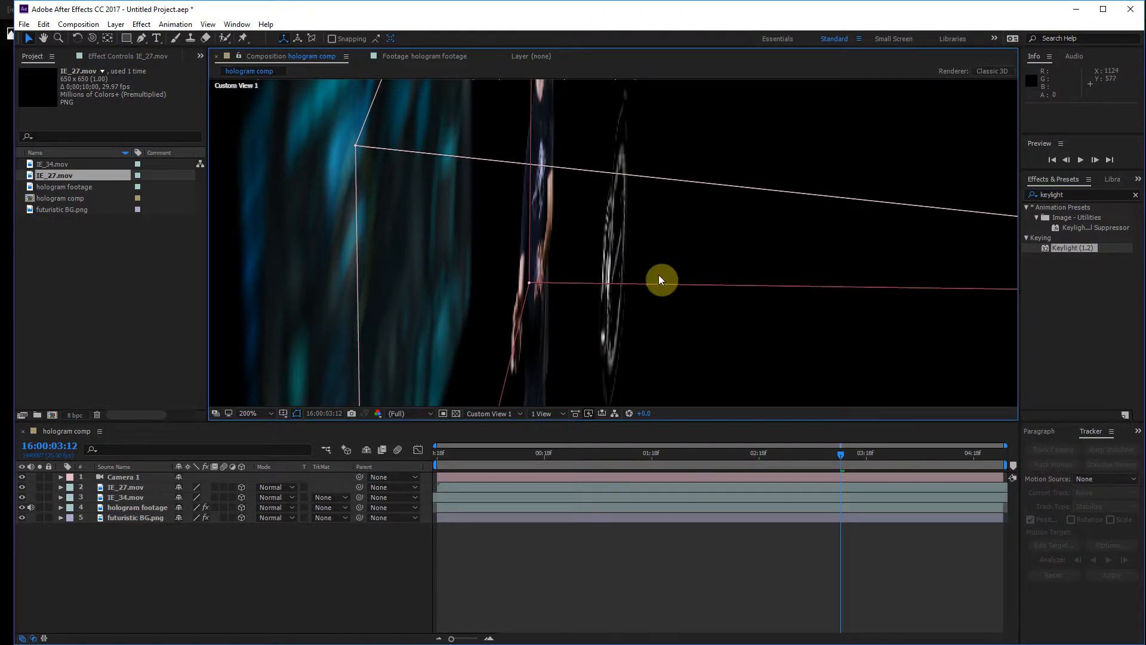
- In the Active Camera view, move IE_27.mov over the man's other hand at about 759.2, 586.1 and scale it to about 80%
left_click(503, 414)
left_click(507, 428)
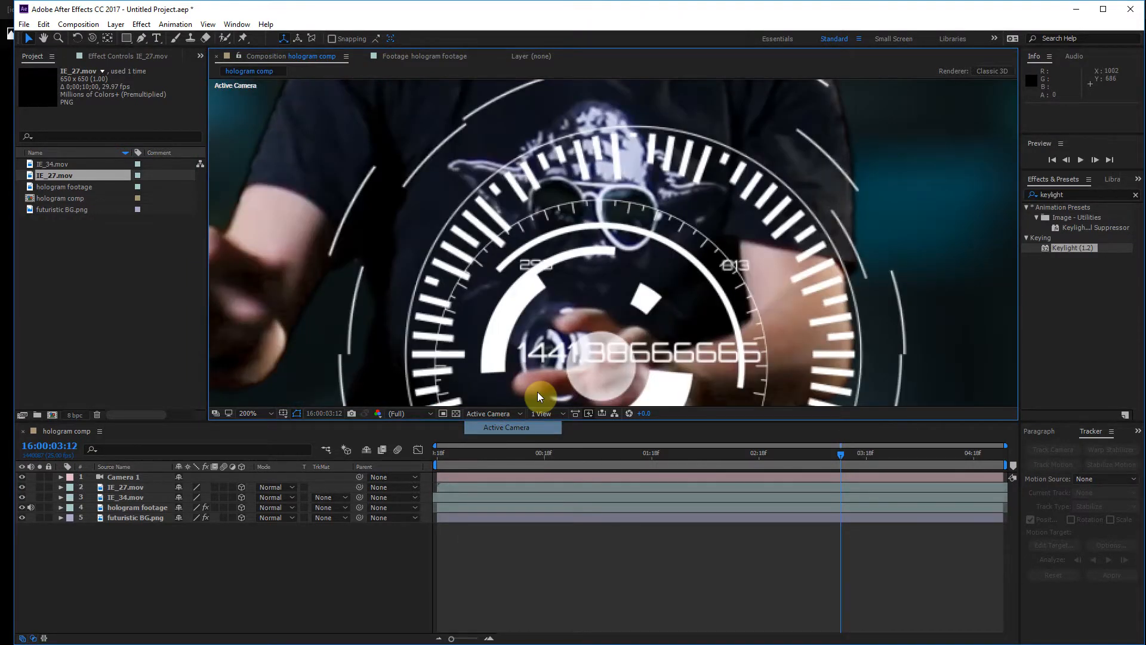
left_click(134, 487)
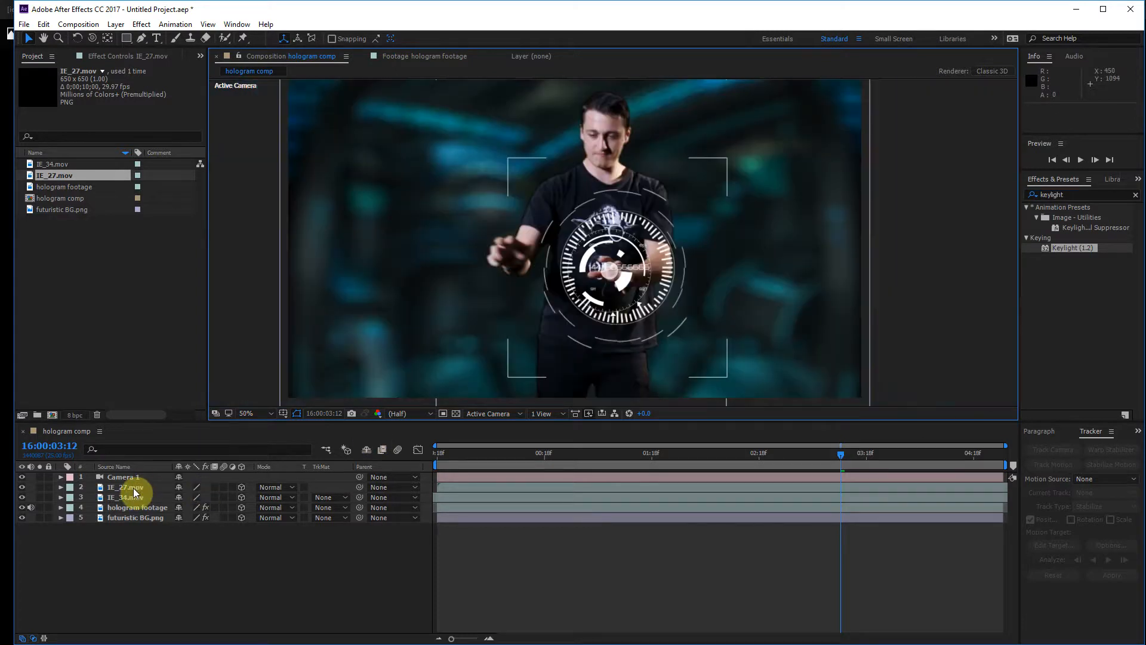
left_click_drag(618, 257, 517, 241)
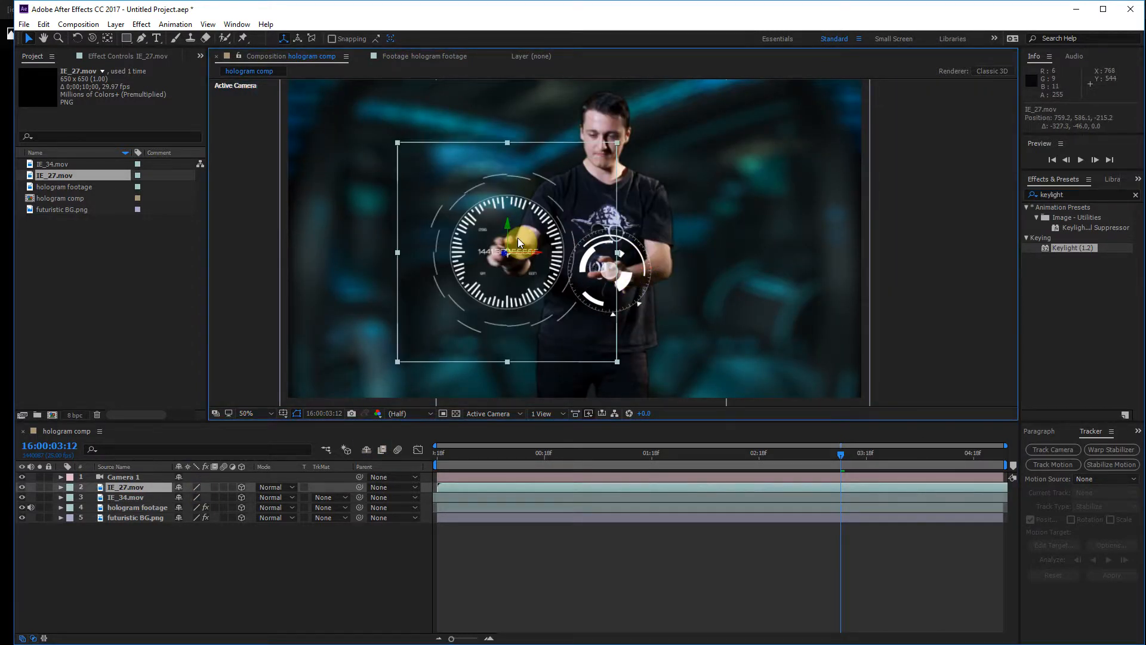
left_click_drag(618, 146, 596, 164)
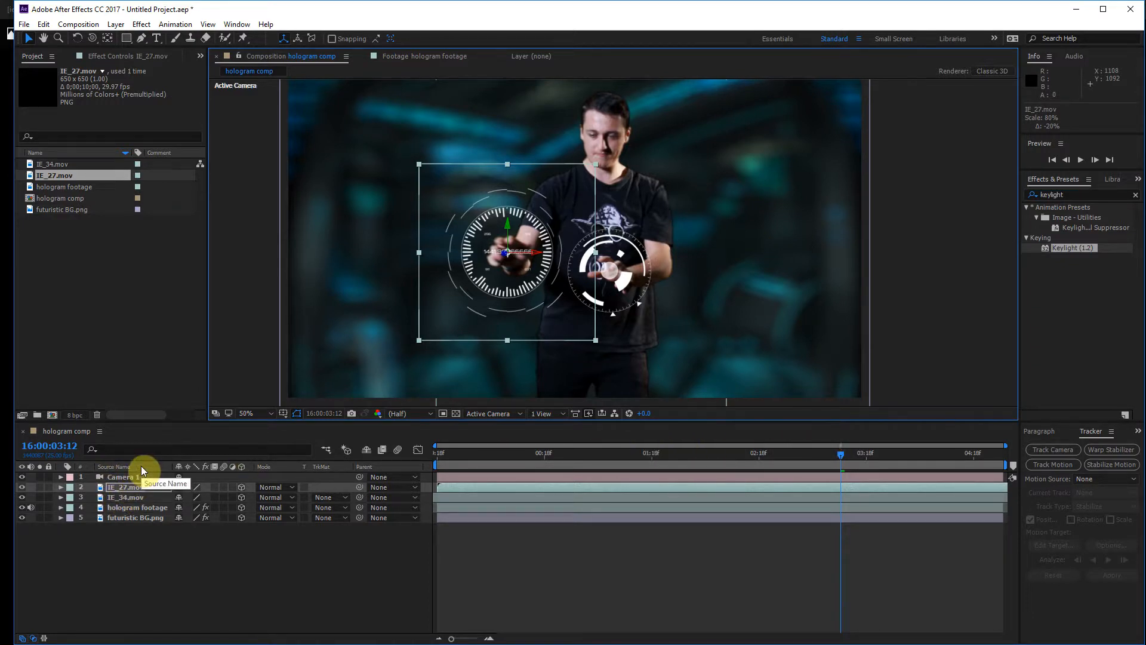
- Select the IE_27.mov and IE_34.mov layers together and expand the Transform properties of both
left_click(135, 498, "shift")
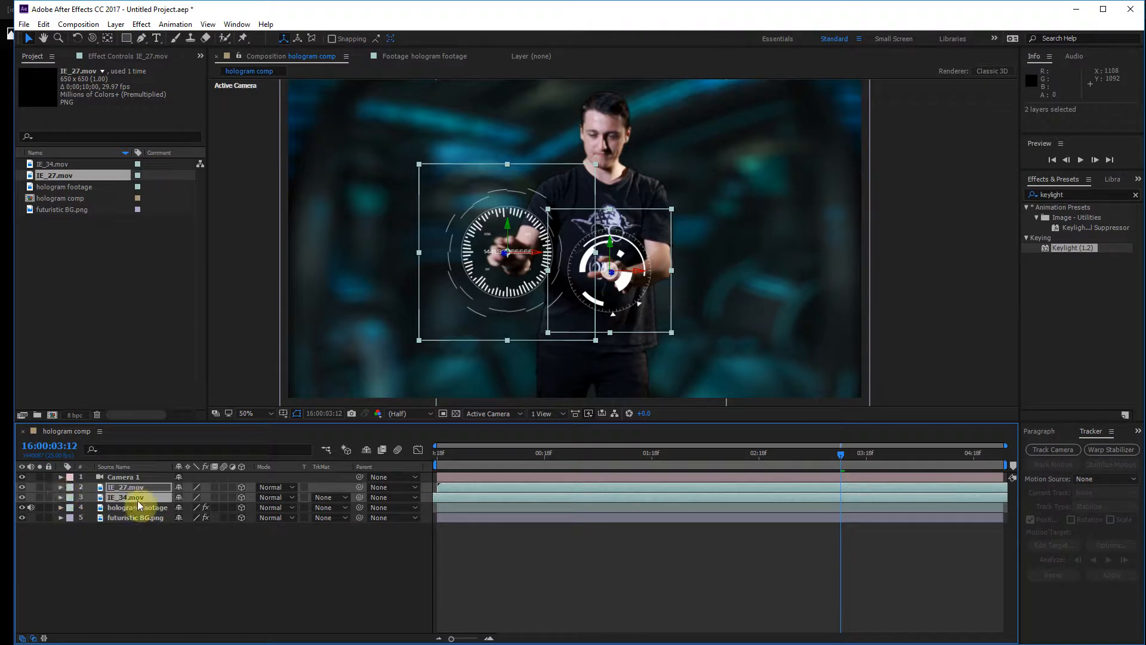
left_click(60, 487)
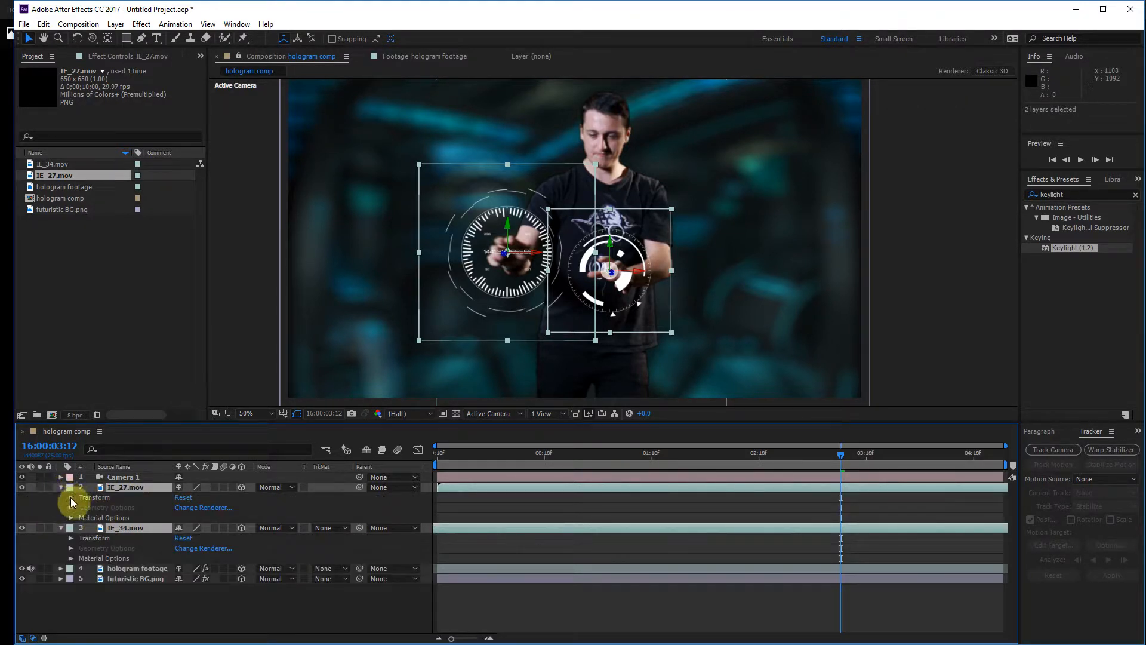
left_click(71, 497)
scroll(145, 536, "down", 2)
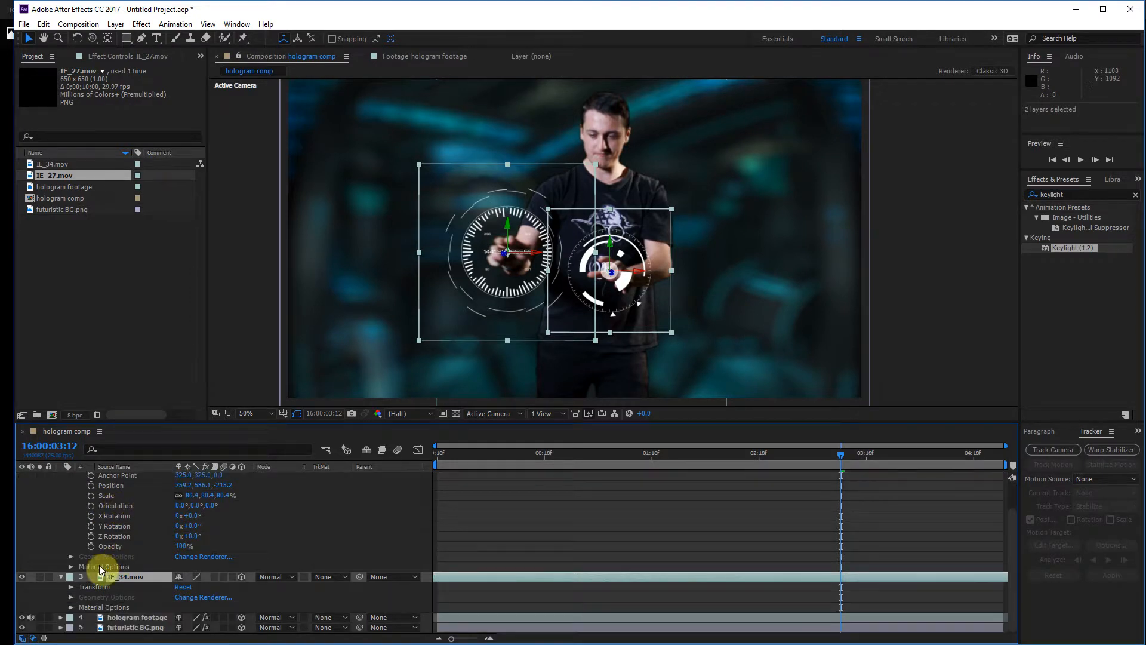
left_click(71, 586)
scroll(155, 537, "up", 2)
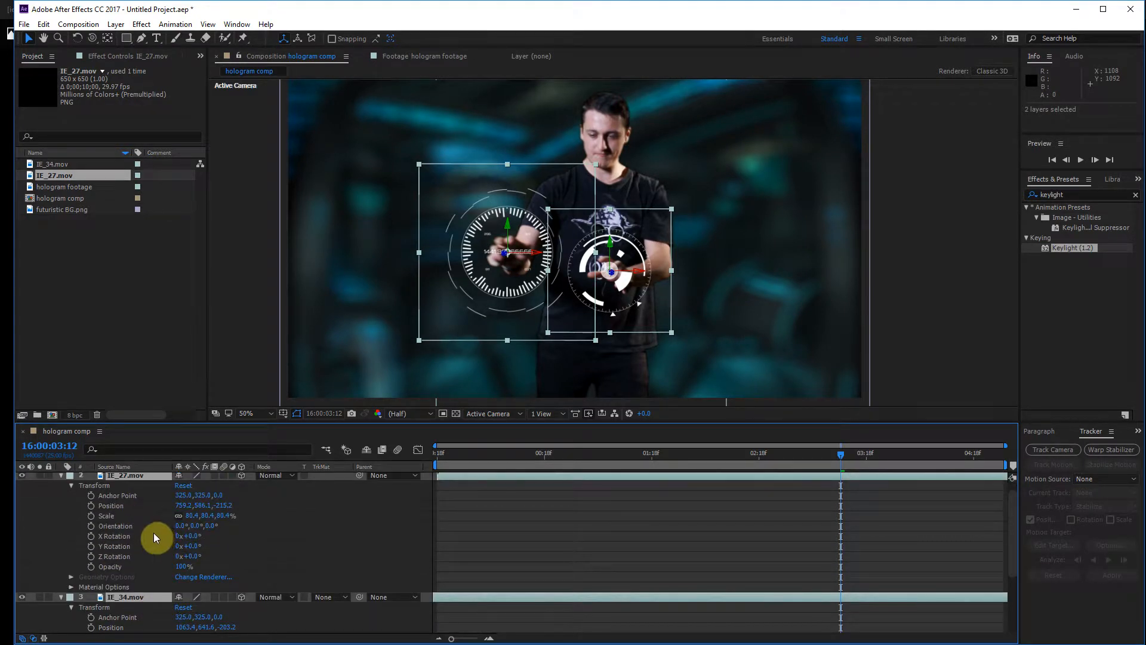
- At 16:00:03:12, start keyframing Position, Scale, Orientation and X, Y and Z Rotation on both IE_27.mov and IE_34.mov
left_click(90, 506)
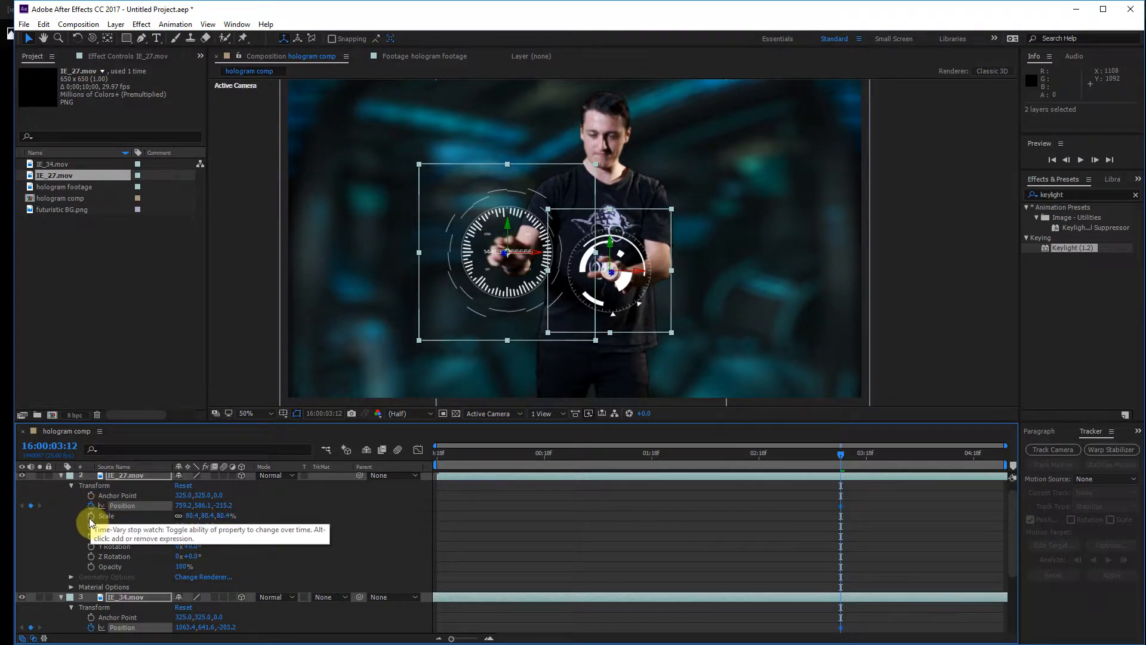
left_click(91, 515)
left_click(90, 526)
left_click(90, 536)
left_click(92, 546)
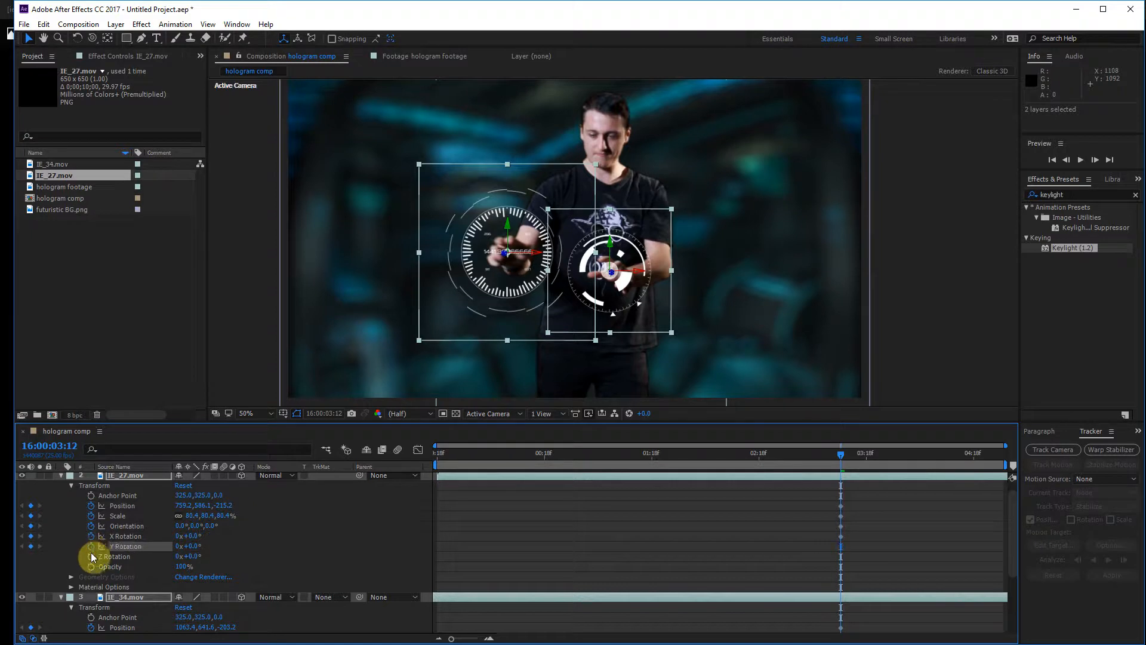
left_click(91, 556)
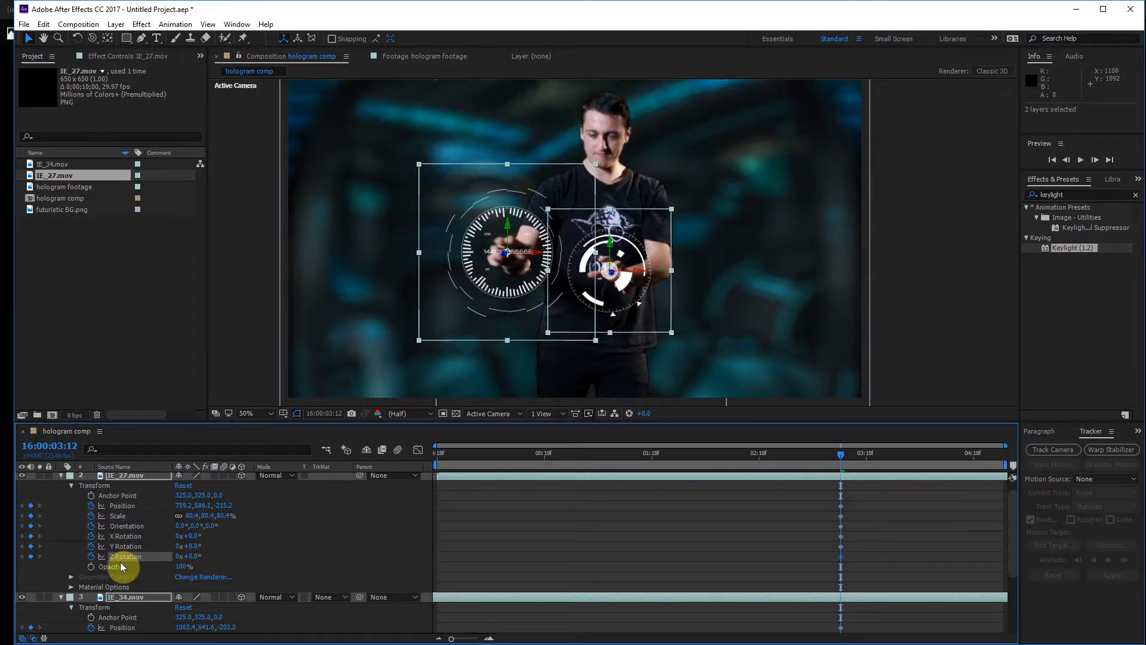
scroll(120, 561, "down", 3)
scroll(120, 563, "up", 2)
scroll(119, 560, "down", 4)
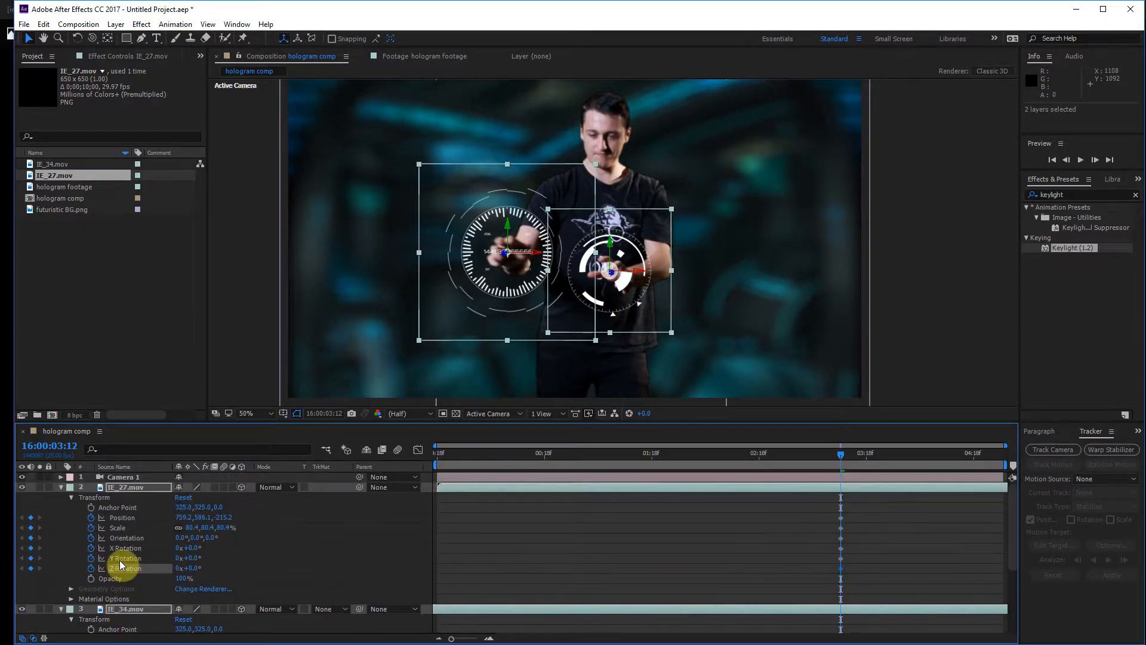
scroll(119, 560, "up", 6)
- At 16:00:03:07, move IE_34.mov to about 963.6, 522.2 and IE_27.mov to about 619.2, 416.1 to follow the man's hands
left_click_drag(838, 453, 815, 454)
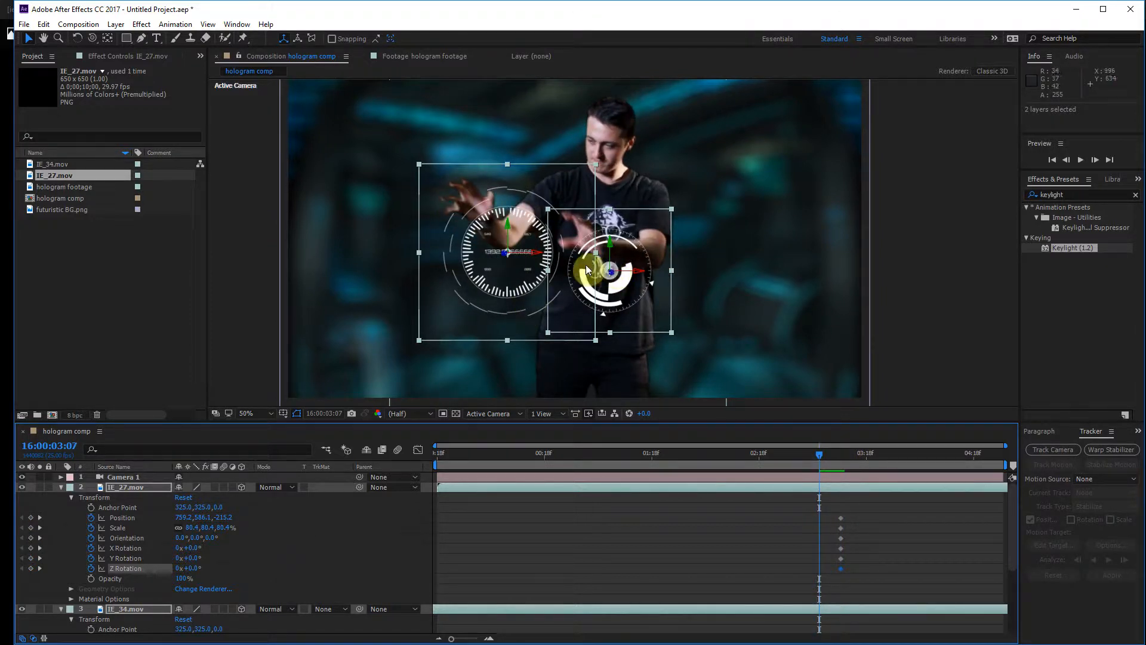
left_click(894, 226)
left_click_drag(617, 273, 574, 231)
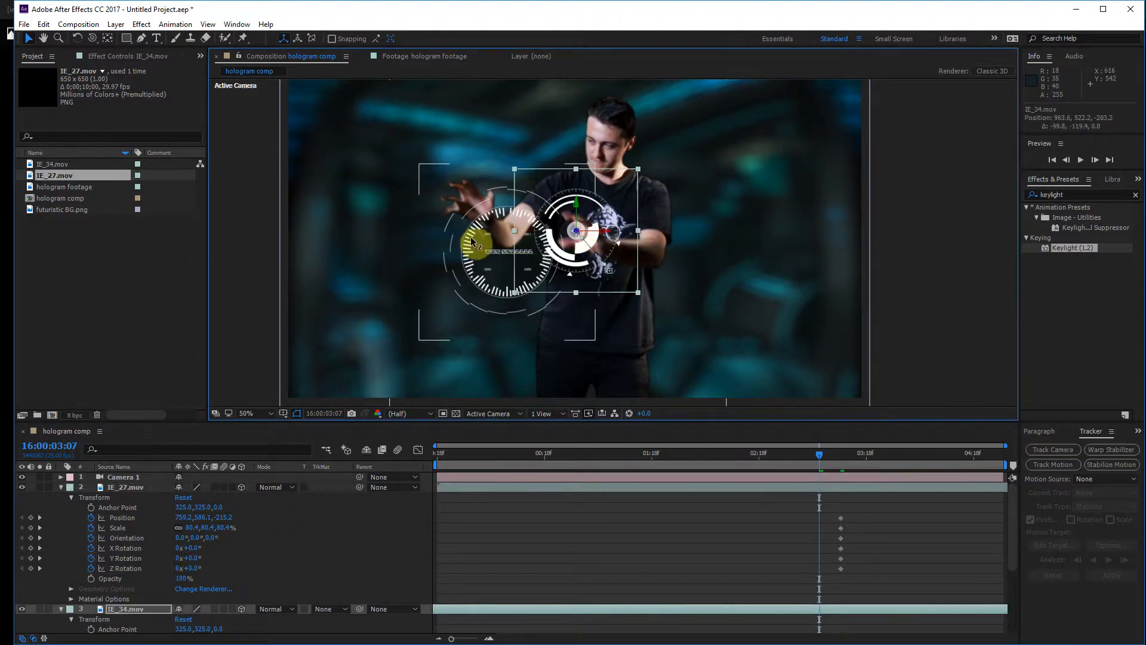
left_click(472, 239)
left_click_drag(512, 250, 485, 197)
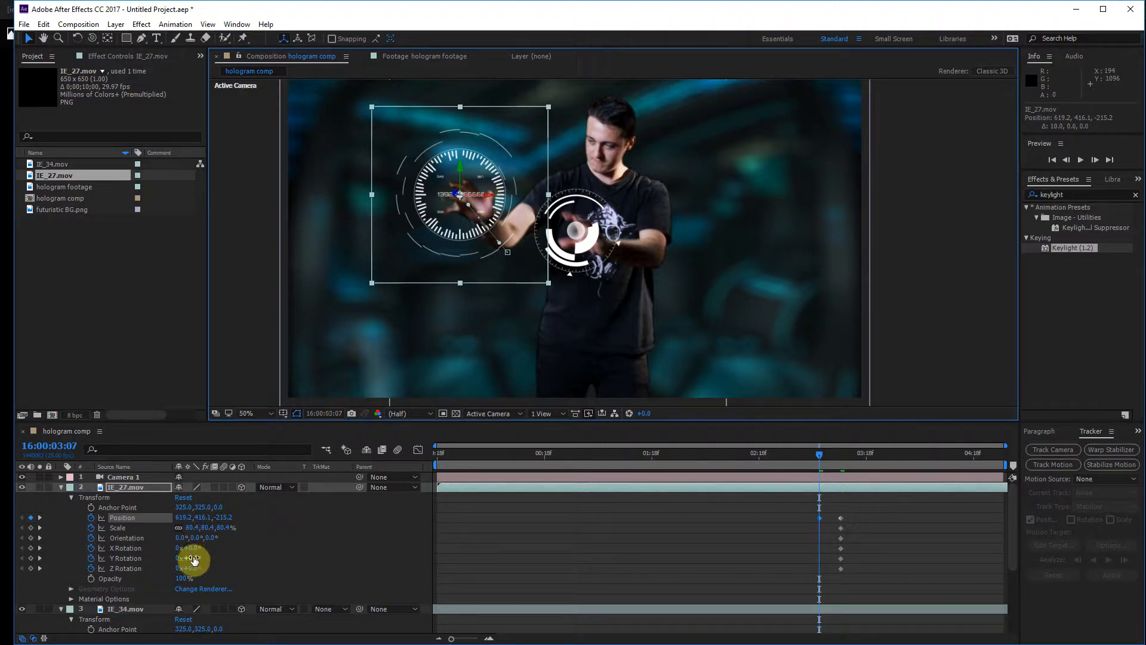
- At 16:00:03:07, set the Y Rotation of IE_27.mov to 12° and of IE_34.mov to 15°
left_click_drag(193, 561, 201, 563)
scroll(270, 553, "down", 3)
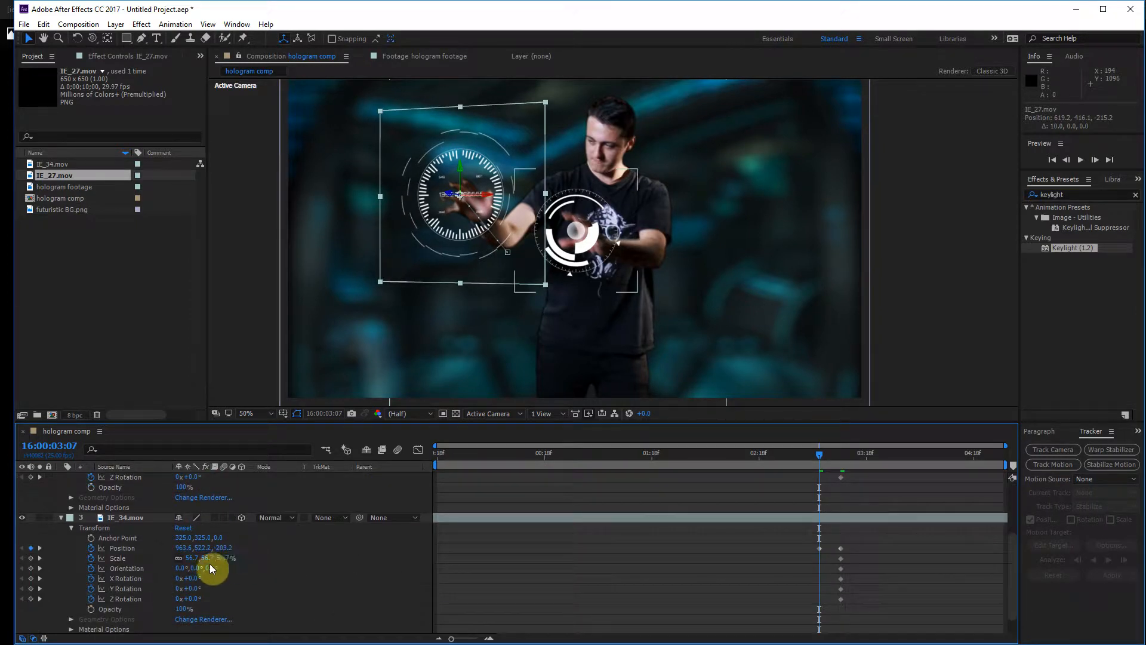
left_click_drag(177, 422, 174, 347)
left_click_drag(192, 571, 197, 569)
- At 16:00:03:03, keyframe IE_34.mov at about 865.7, 367.4 with Y Rotation 38° and IE_27.mov at about 490.8, 223.5 with Y Rotation 36°
left_click_drag(817, 380, 800, 385)
left_click_drag(394, 153, 401, 168)
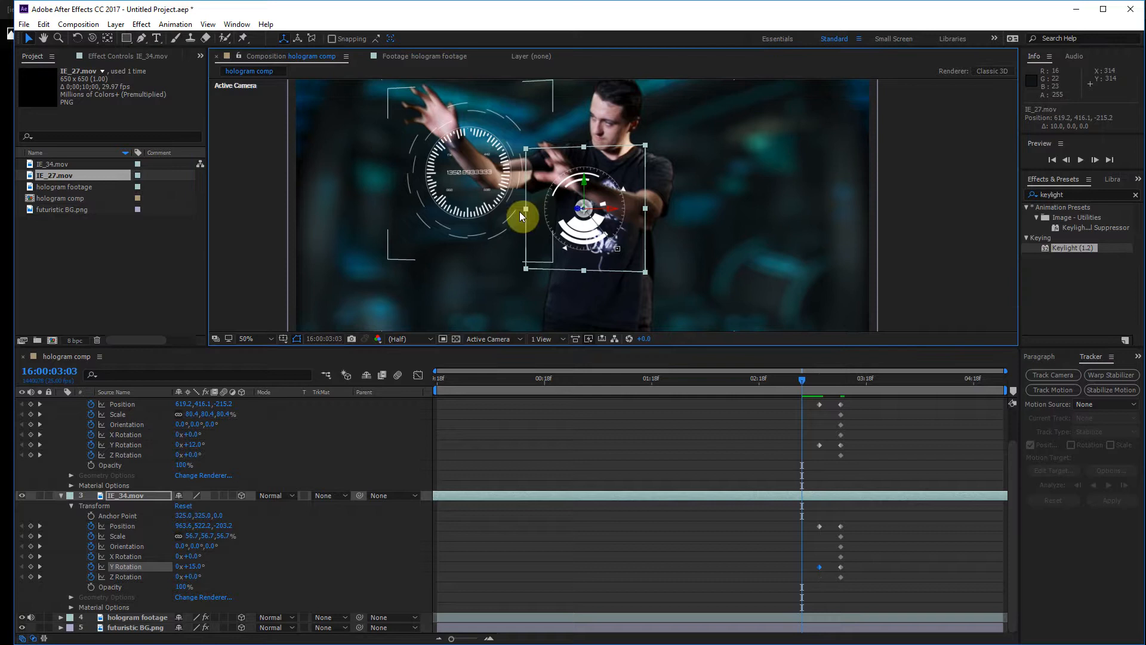
left_click_drag(595, 218, 616, 251)
left_click_drag(578, 197, 577, 195)
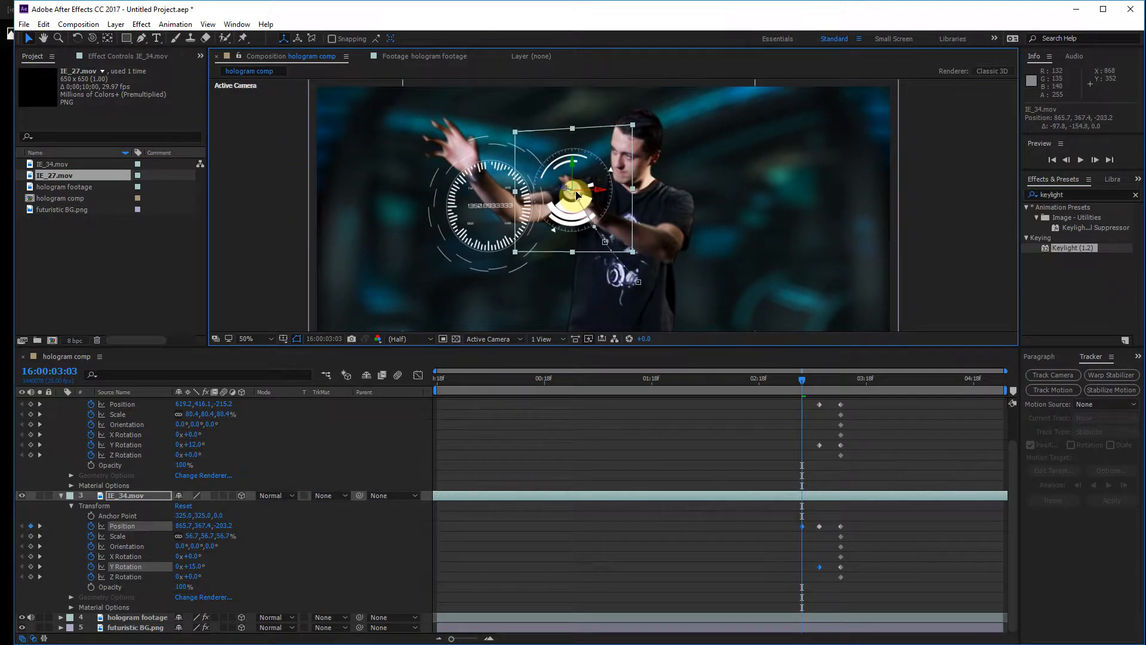
left_click(426, 143)
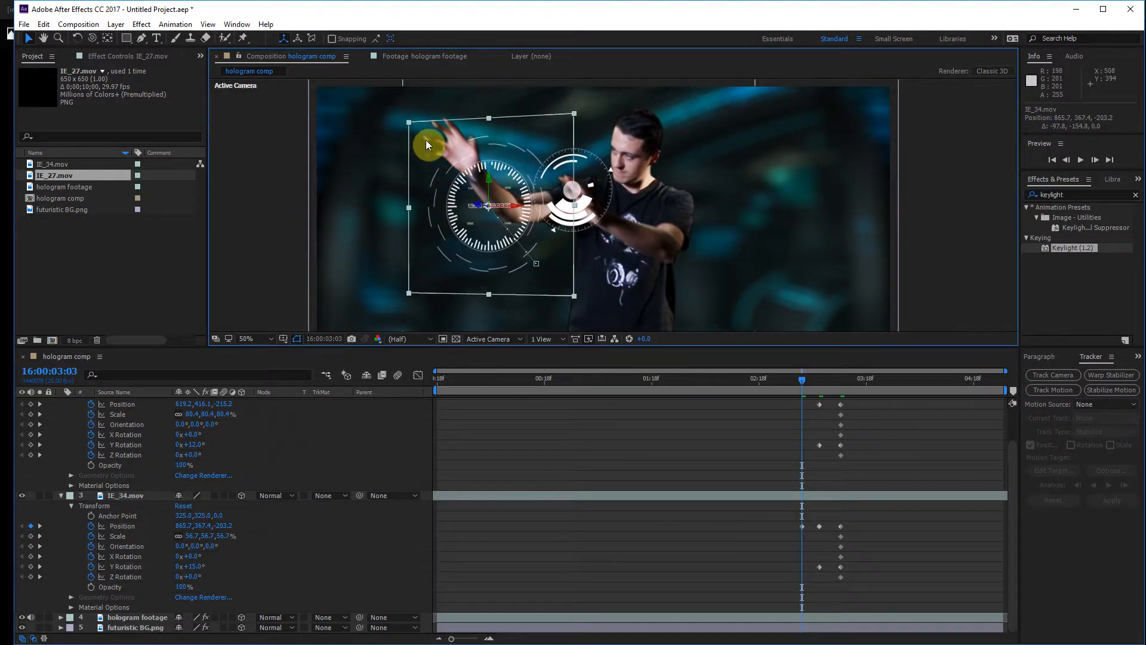
left_click_drag(425, 140, 387, 82)
left_click_drag(193, 566, 212, 568)
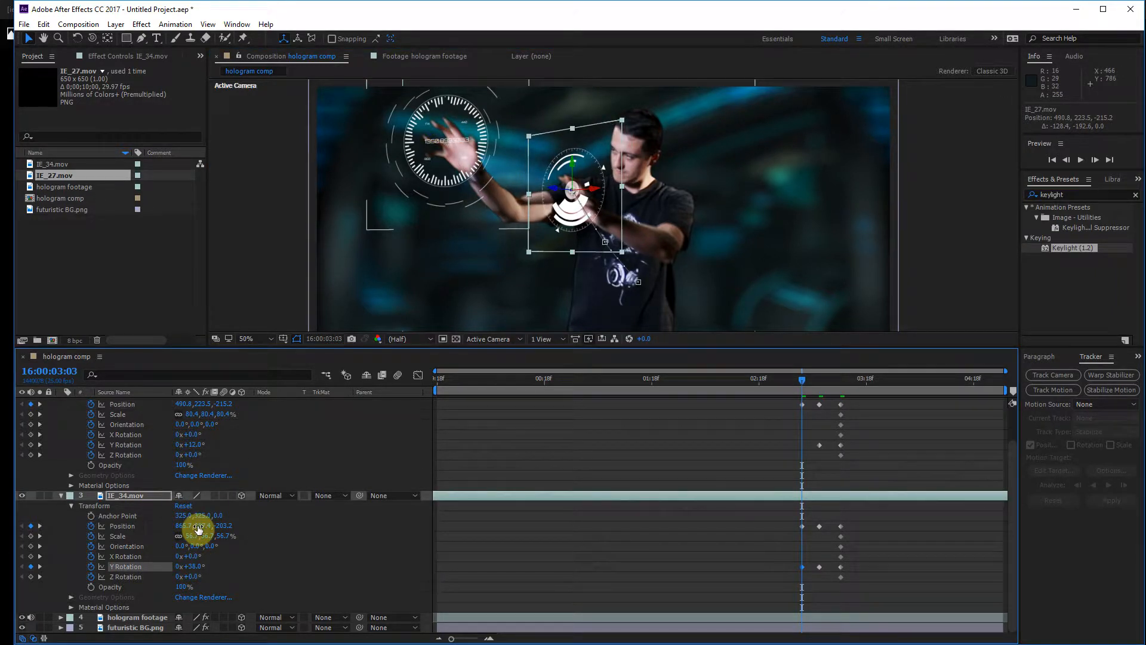
left_click_drag(192, 444, 210, 448)
- At 16:00:02:24, keyframe IE_27.mov at about 423.1, 57.8 with Y Rotation about 48° and IE_34.mov at about 778.6, 235.9 with Y Rotation 47°
left_click_drag(792, 379, 784, 382)
left_click_drag(409, 197, 459, 242)
left_click_drag(493, 190, 472, 135)
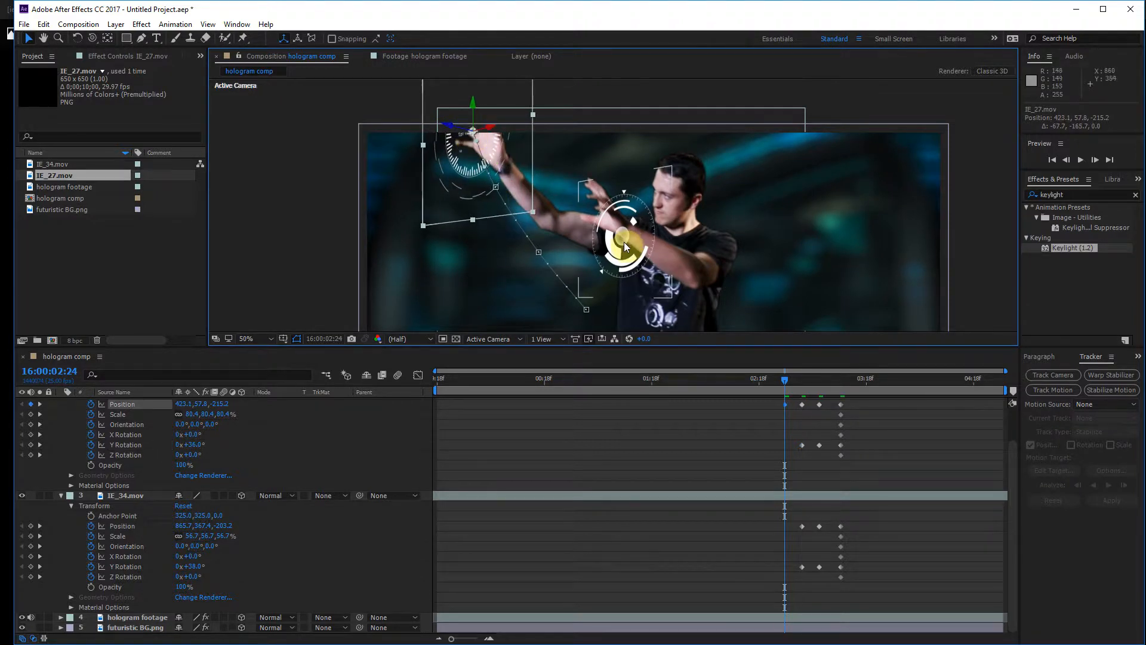
left_click_drag(624, 238, 596, 198)
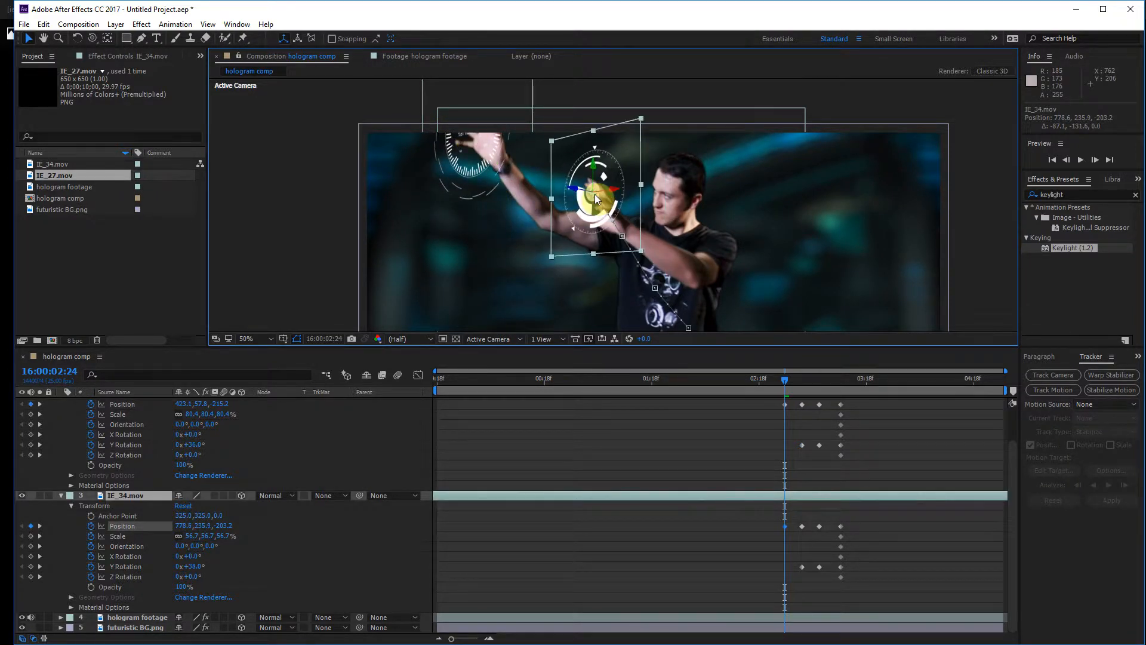
left_click_drag(193, 570, 195, 572)
left_click_drag(199, 449, 199, 445)
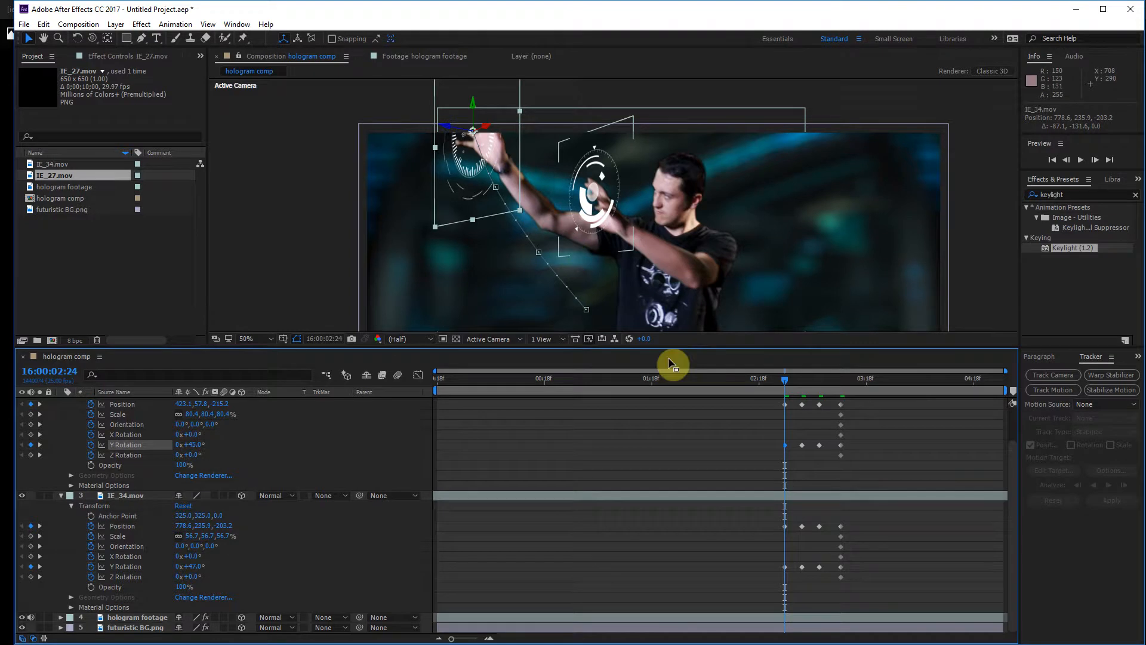
- At 16:00:02:10, move IE_34.mov to about 674.2, 51.4 and IE_27.mov to about 342.4, -272.3, and set the Y Rotation of IE_27.mov to 90°
left_click_drag(744, 382, 723, 384)
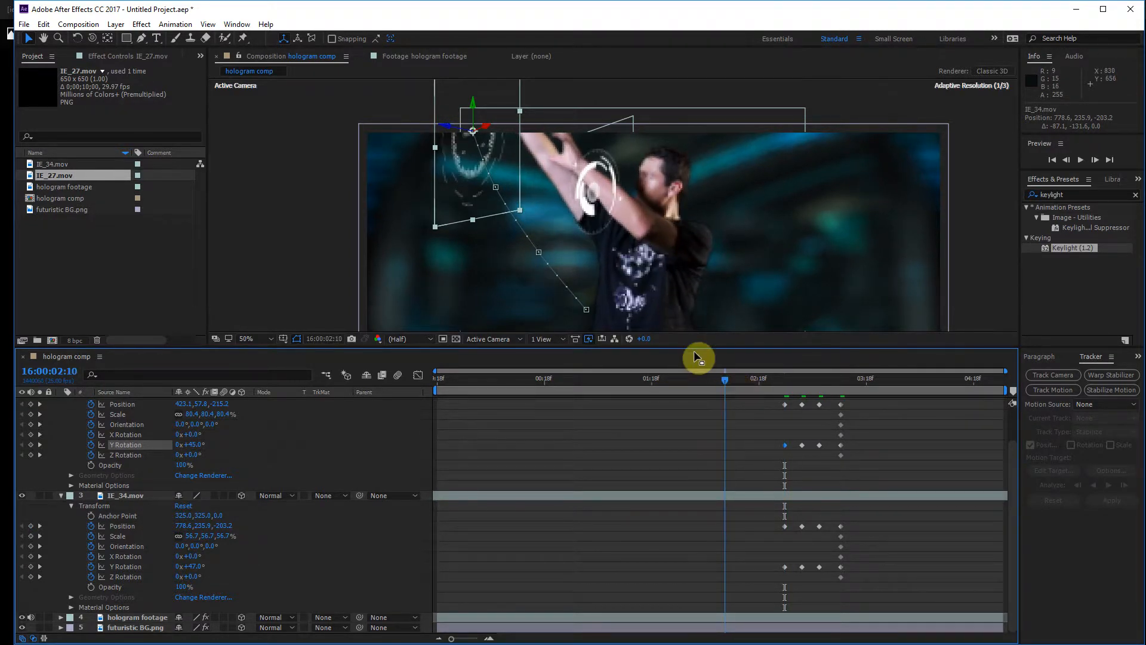
left_click_drag(597, 188, 568, 127)
left_click_drag(470, 123, 443, 49)
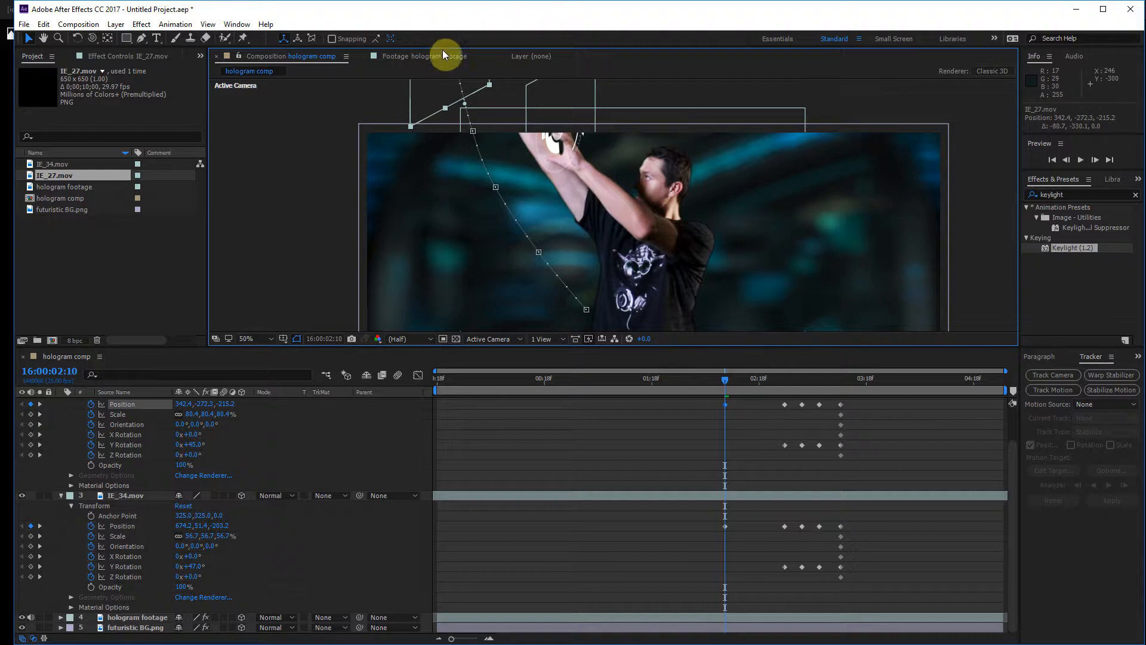
left_click(194, 445)
type("90")
key("Return")
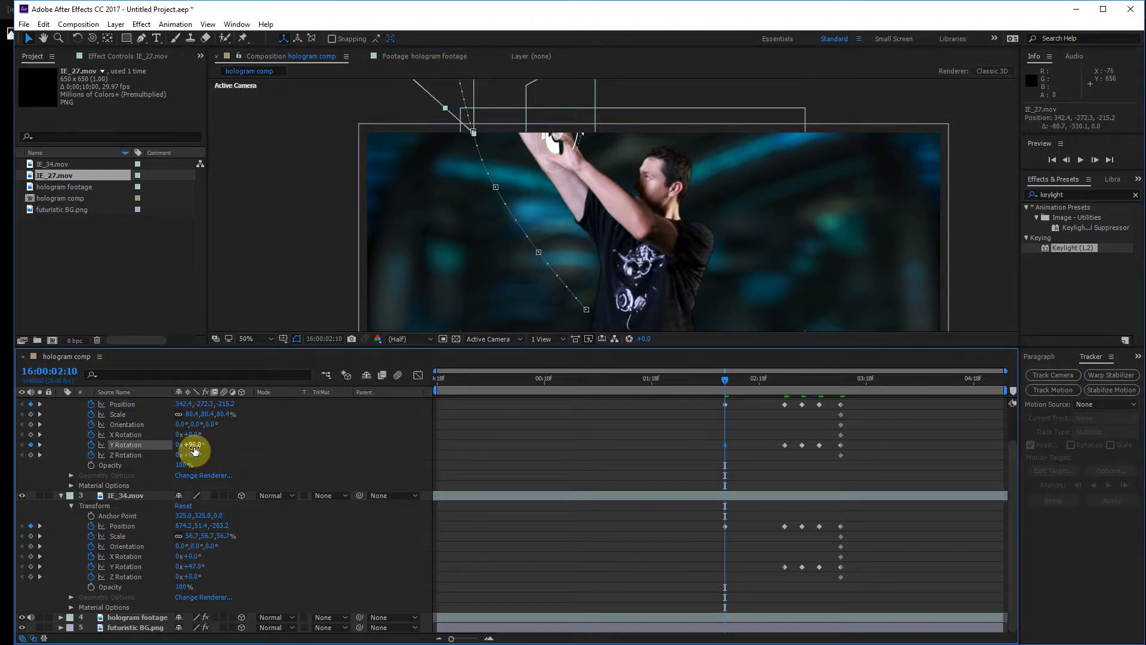
- Set the Y Rotation of the IE_34.mov layer to 66° at 16:00:02:10
left_click_drag(192, 572, 203, 571)
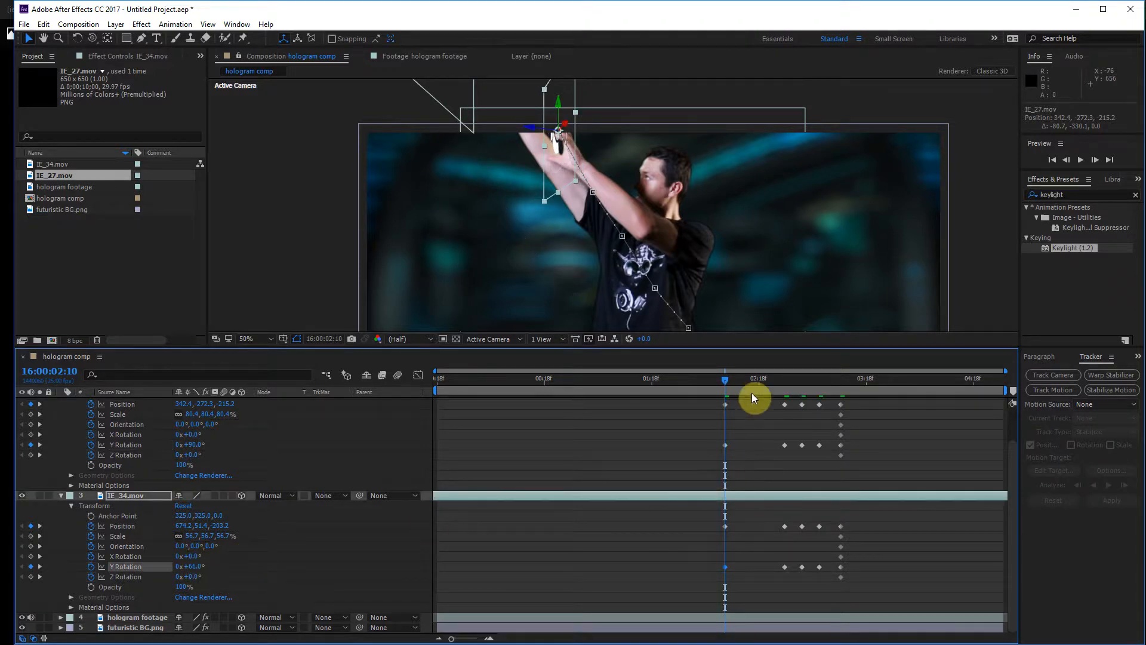
left_click_drag(721, 378, 672, 381)
scroll(600, 474, "up", 3)
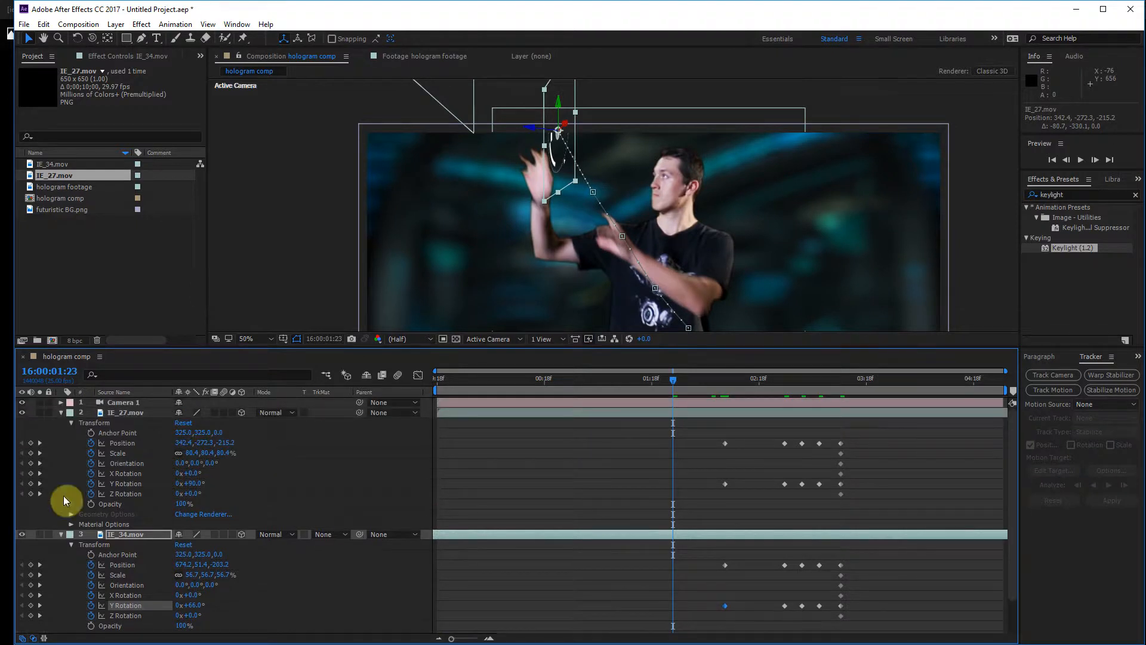
- Collapse the IE_27.mov and IE_34.mov layers, select both and reveal only their Opacity properties
left_click(61, 412)
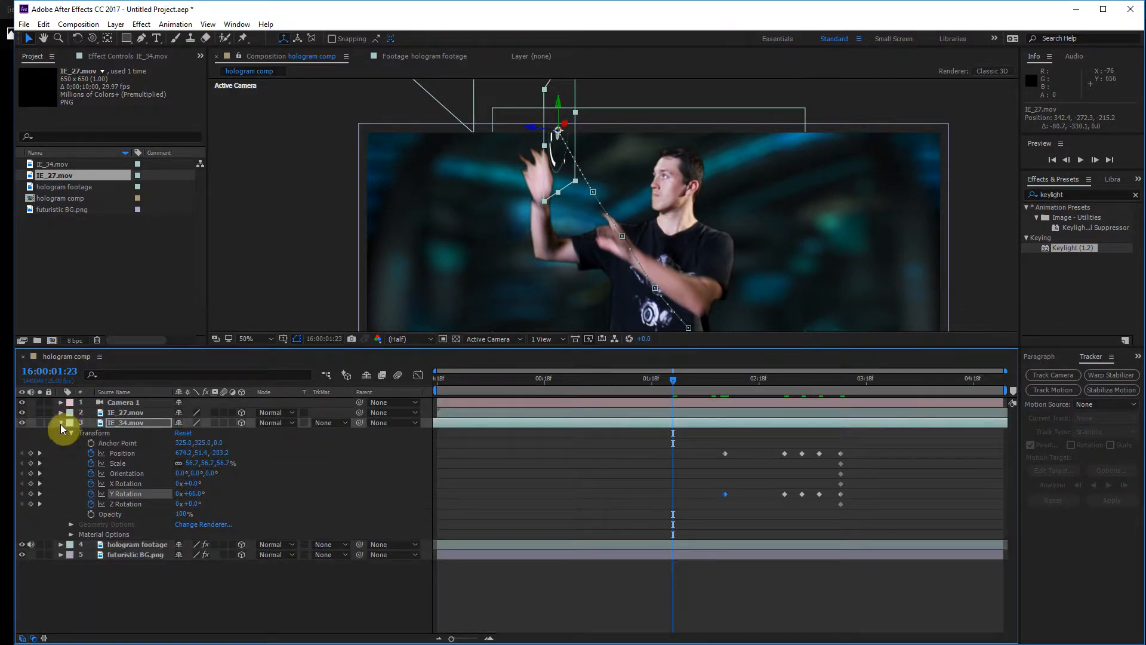
left_click(61, 423)
left_click(133, 412, "ctrl")
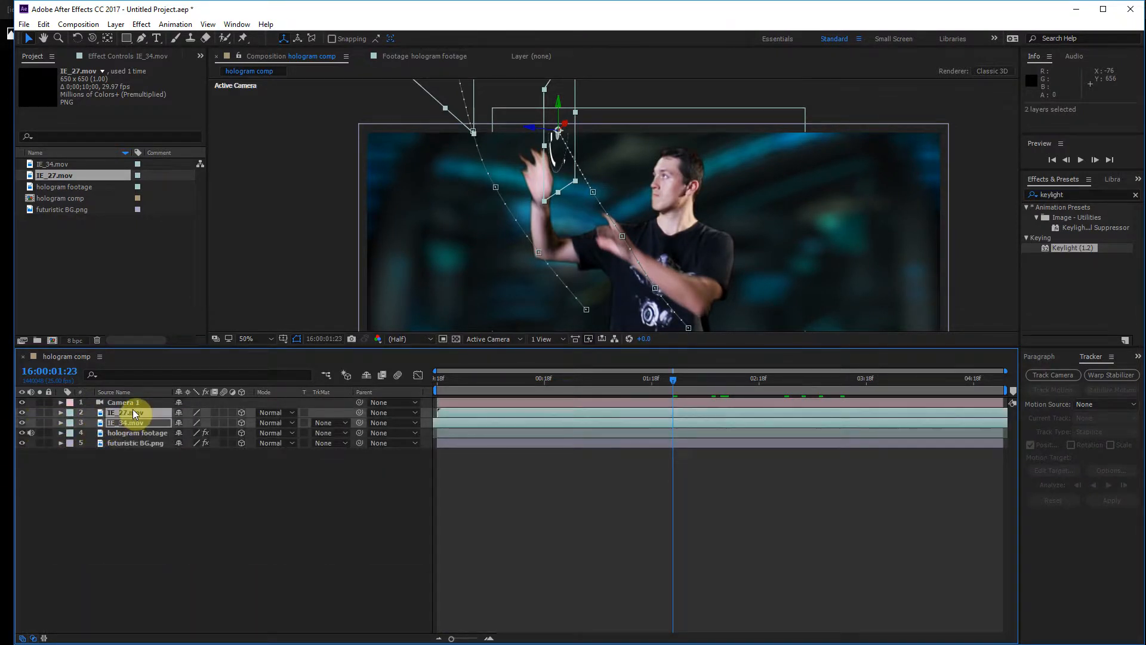
key("t")
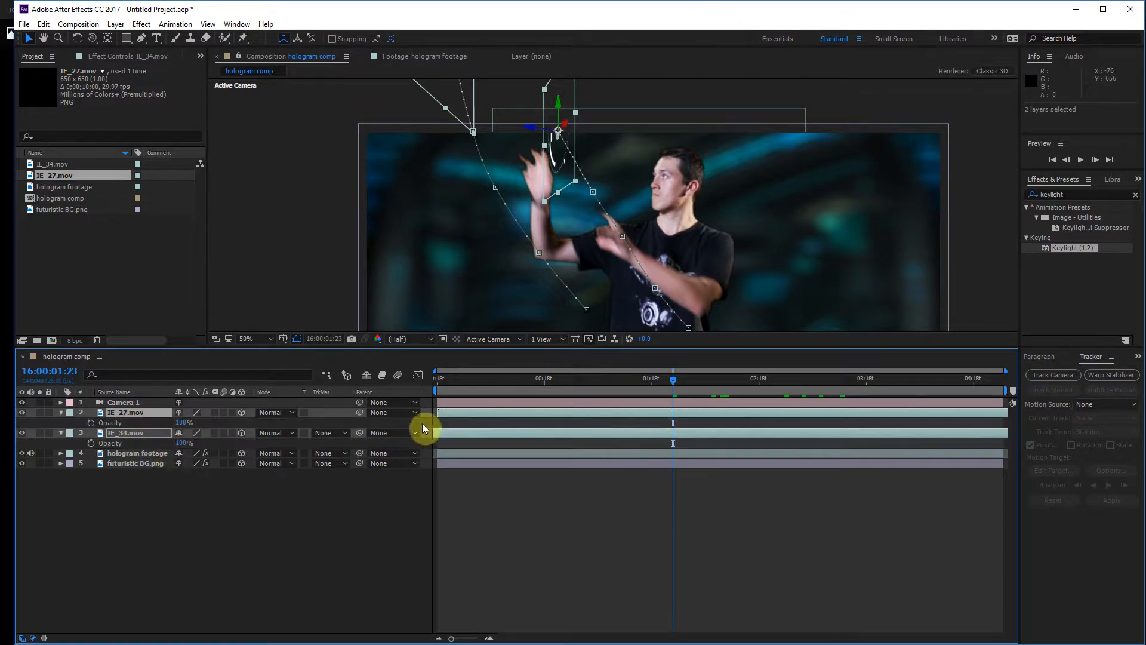
- Add starting Opacity keyframes of 100% to IE_27.mov and IE_34.mov at 16:00:01:22, where the hands open
left_click(668, 381)
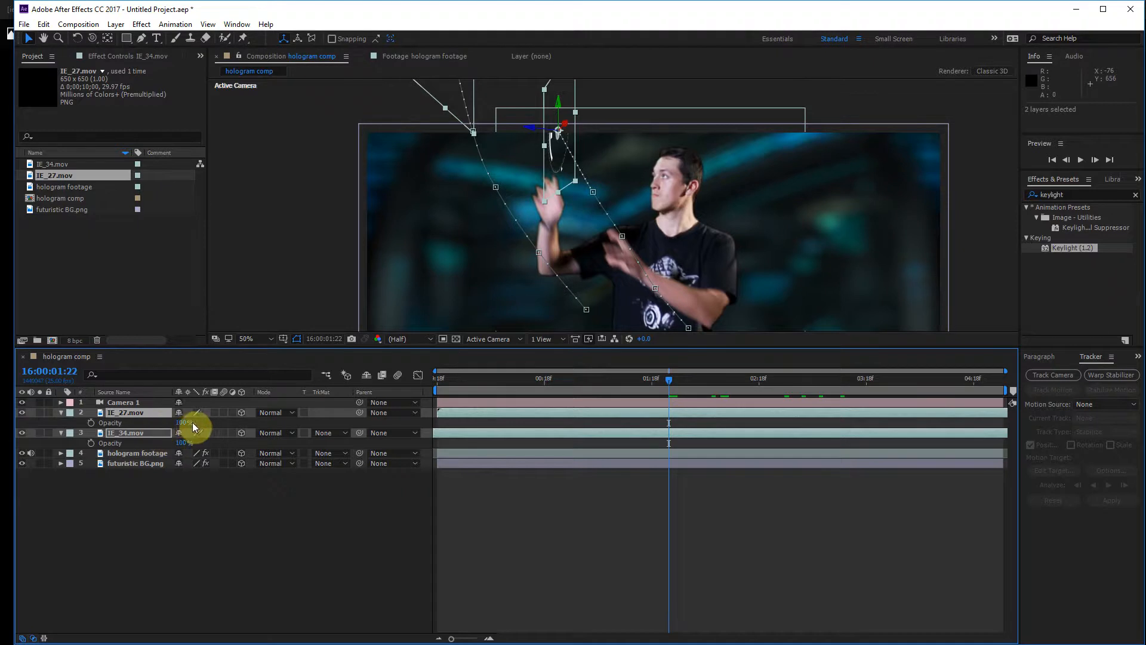
left_click(674, 381)
left_click(677, 380)
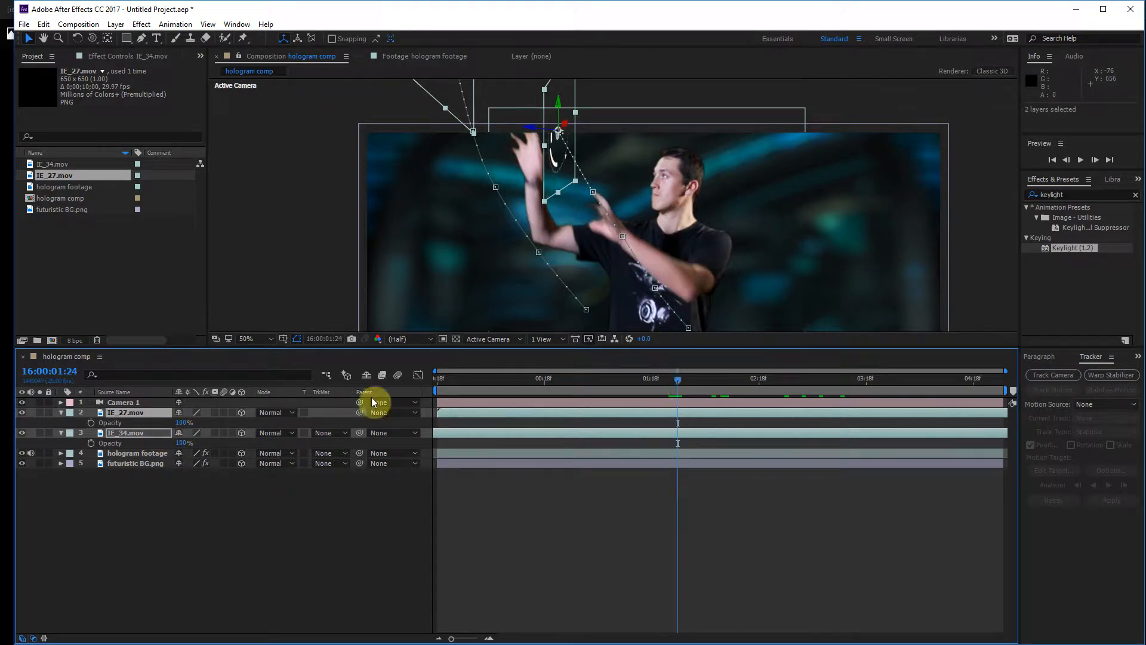
mouse_move(638, 379)
left_mouse_down()
mouse_move(625, 383)
mouse_move(671, 384)
left_mouse_up()
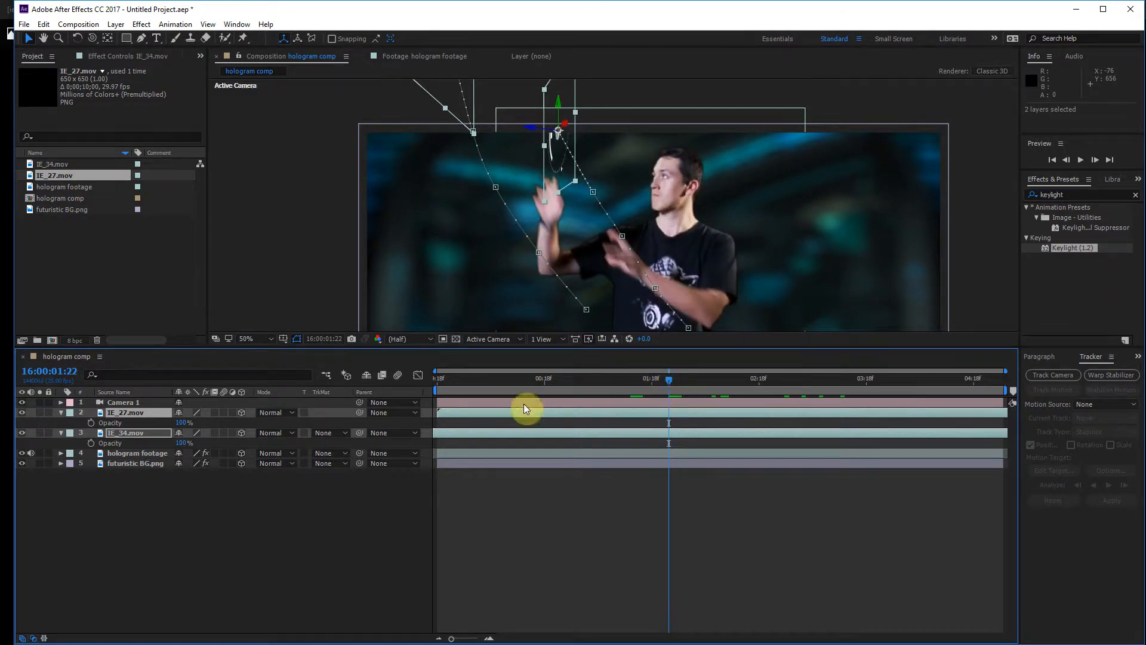
left_click(91, 422)
- Set the Opacity of both interface layers to 0% at 16:00:01:19 to create a fade-in
left_click_drag(678, 382, 657, 382)
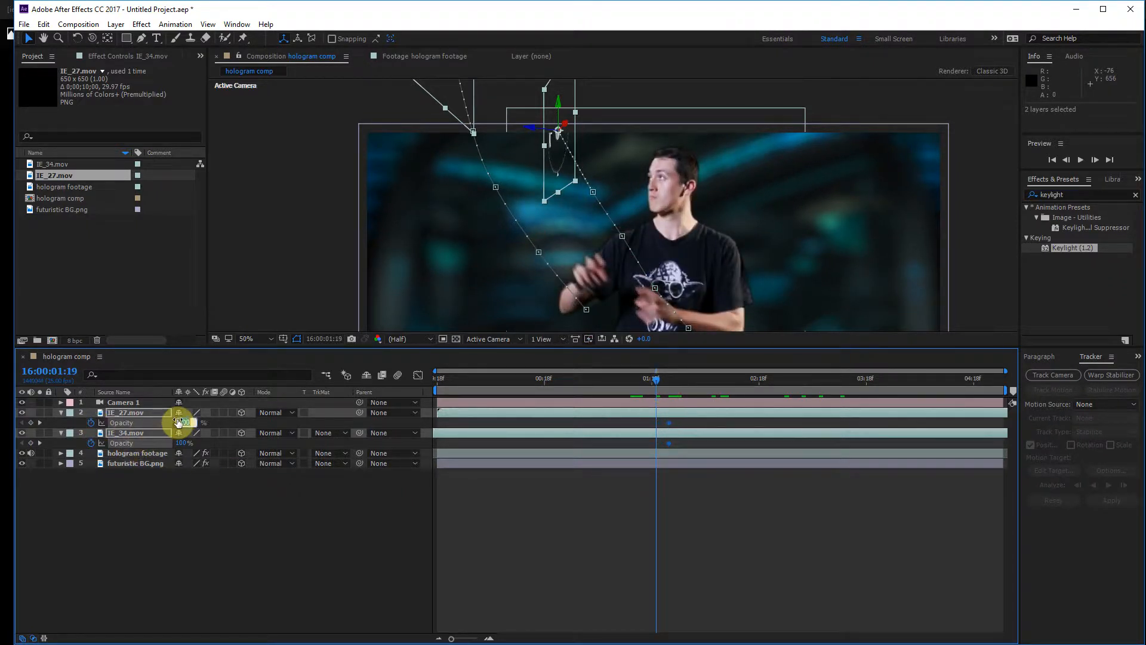
type("0")
key("Return")
- Enlarge the composition viewer over the timeline and set its magnification to Fit
left_click_drag(651, 375, 749, 398)
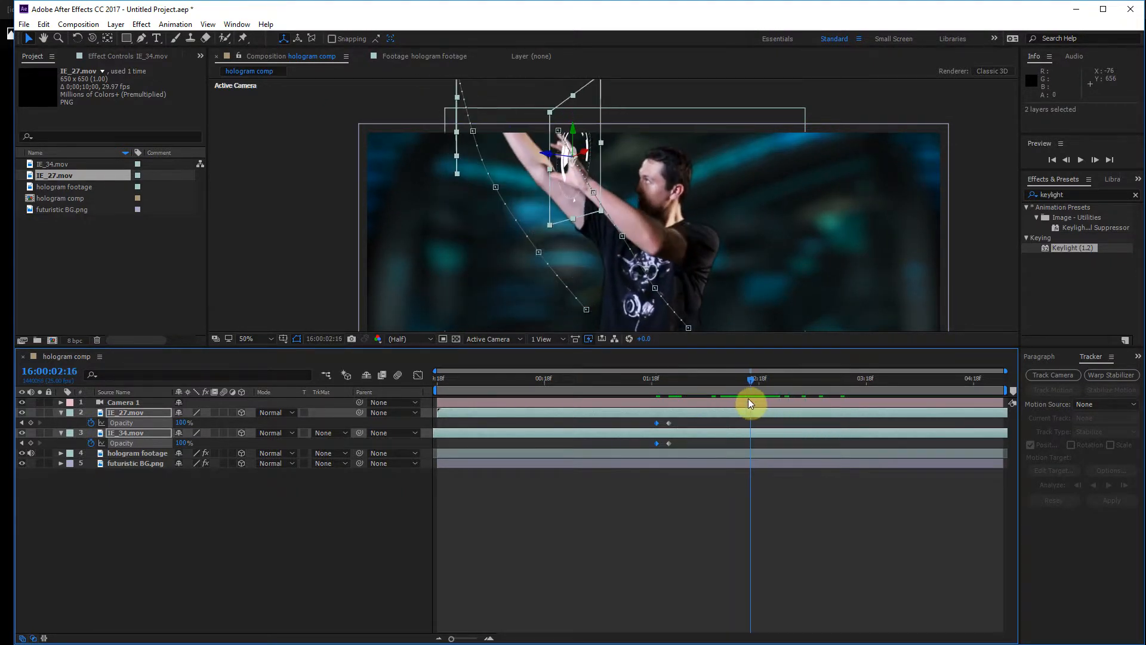
left_click_drag(333, 345, 289, 502)
left_click(250, 491)
left_click(284, 275)
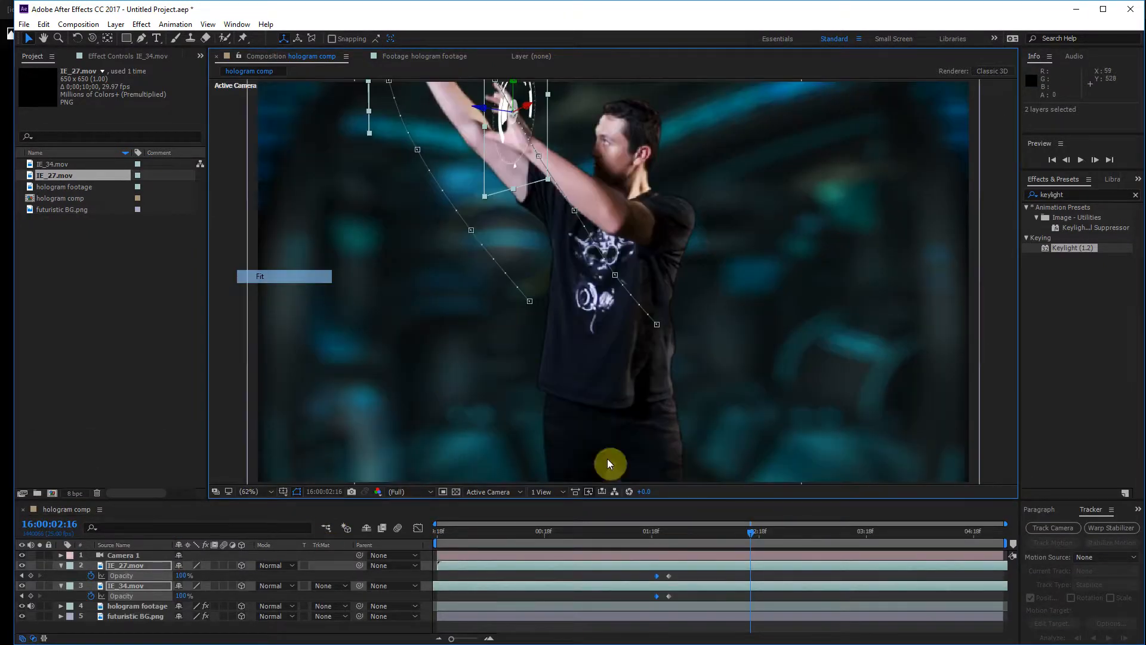
- Deselect the layers and scrub through the animation to 16:00:04:24
left_click_drag(740, 538, 703, 540)
left_click(229, 175)
left_click_drag(716, 543, 1026, 545)
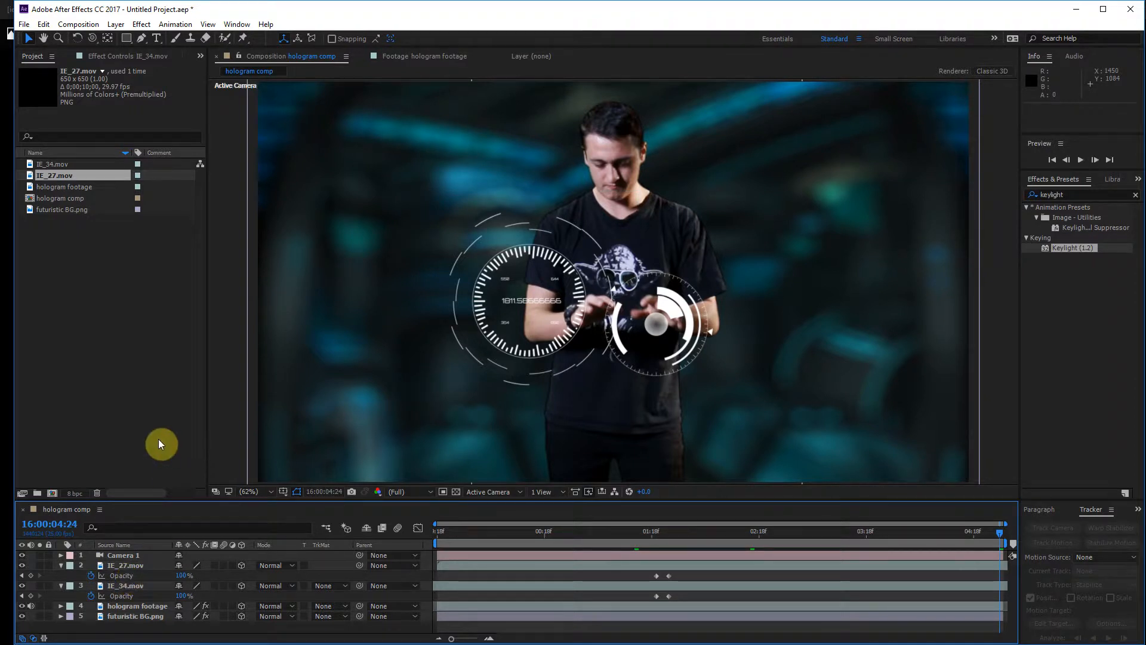
- Switch to the ie_prv.jpg preview in Photos and look through the numbered interface elements for another hologram graphic
key("alt+Tab")
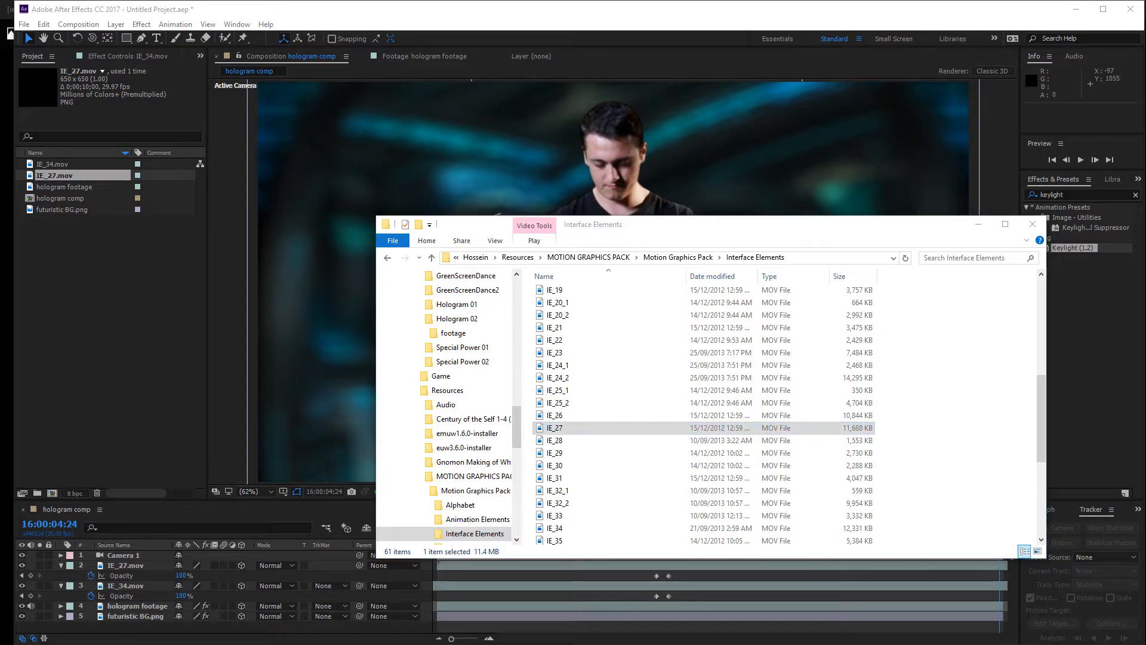
key("alt+Tab")
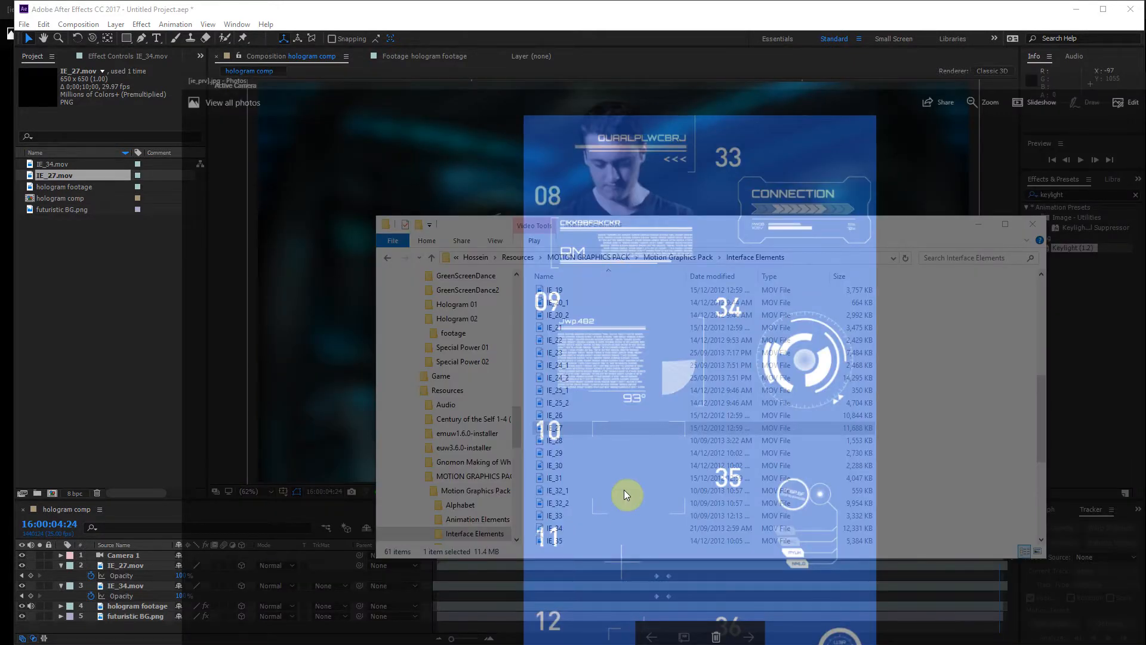
scroll(608, 378, "down", 10)
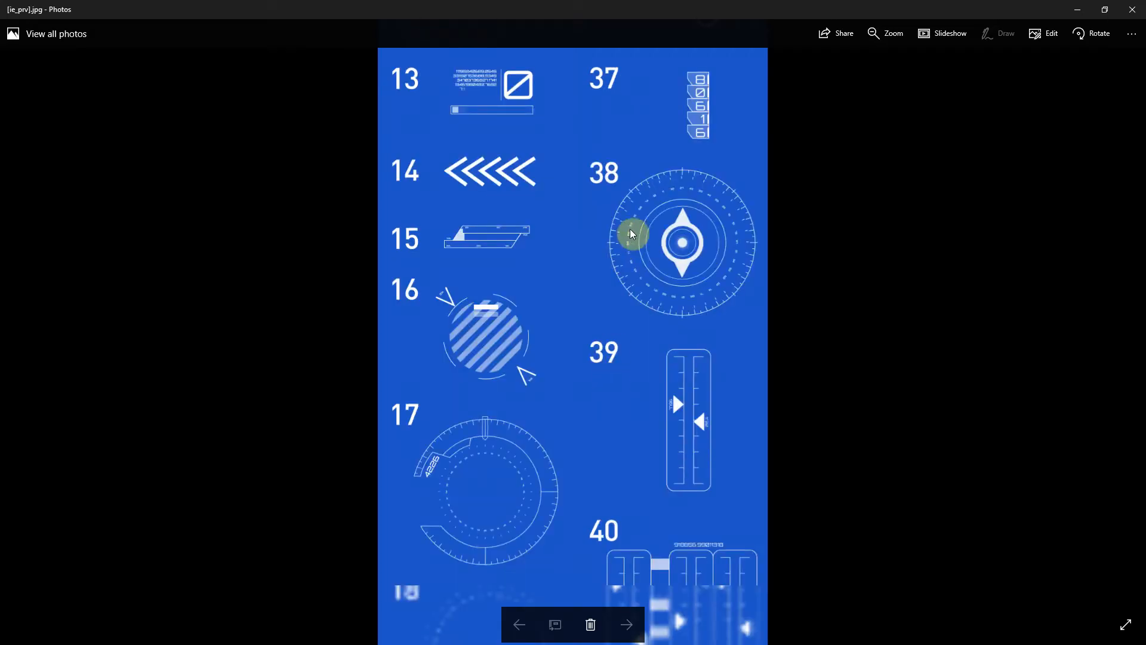
scroll(607, 327, "down", 2)
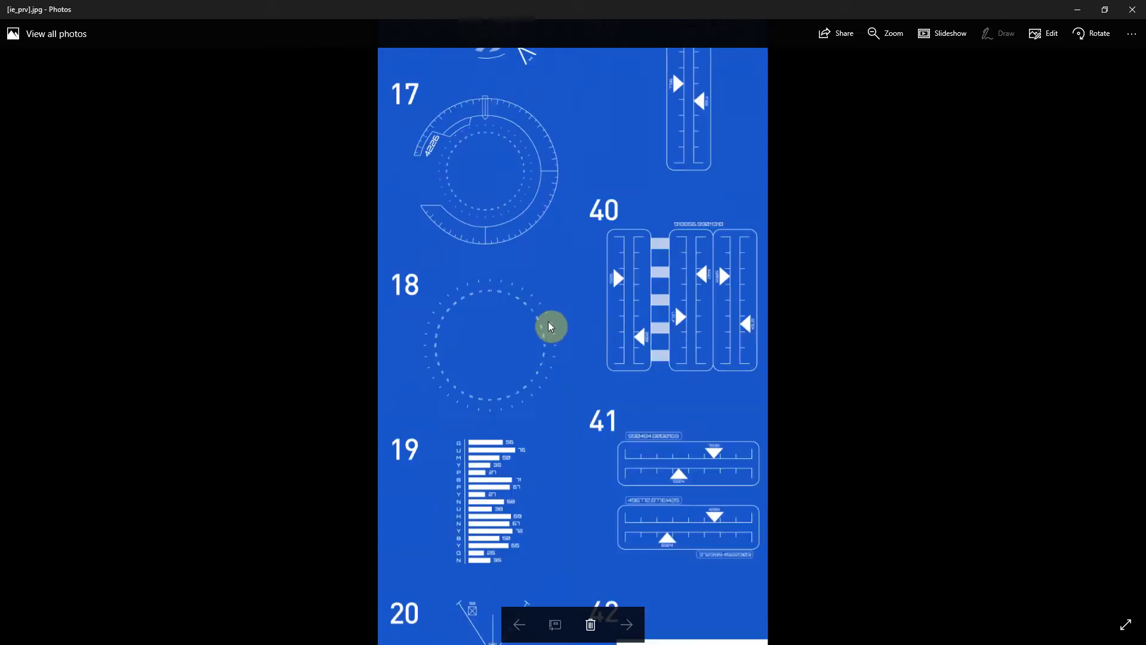
scroll(491, 367, "down", 1)
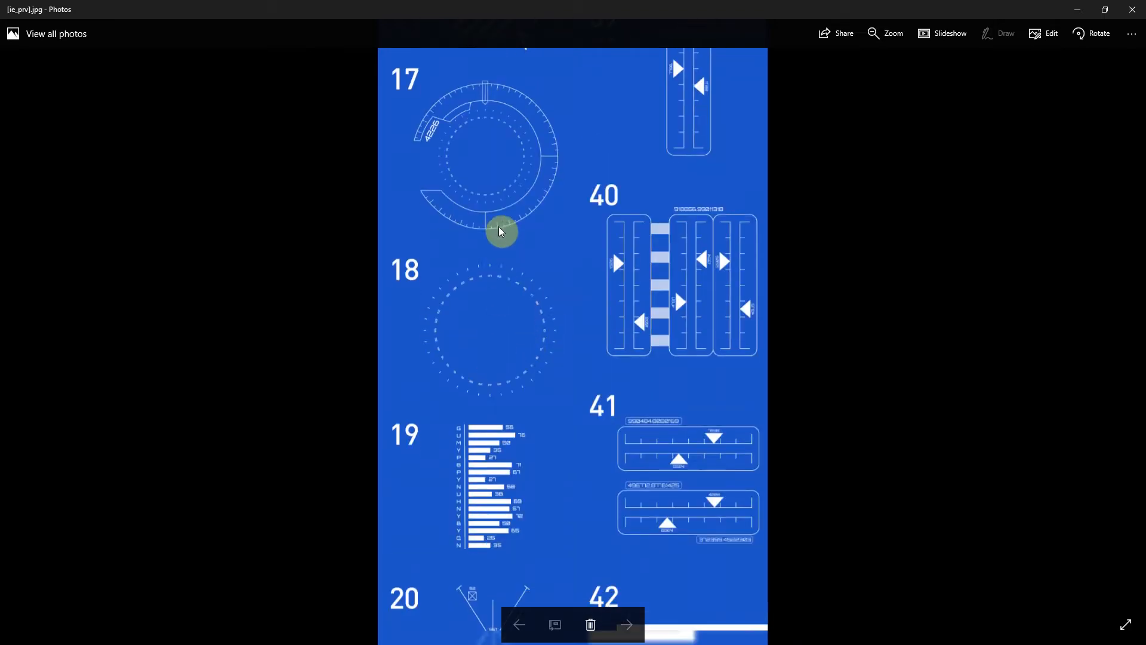
scroll(502, 231, "down", 2)
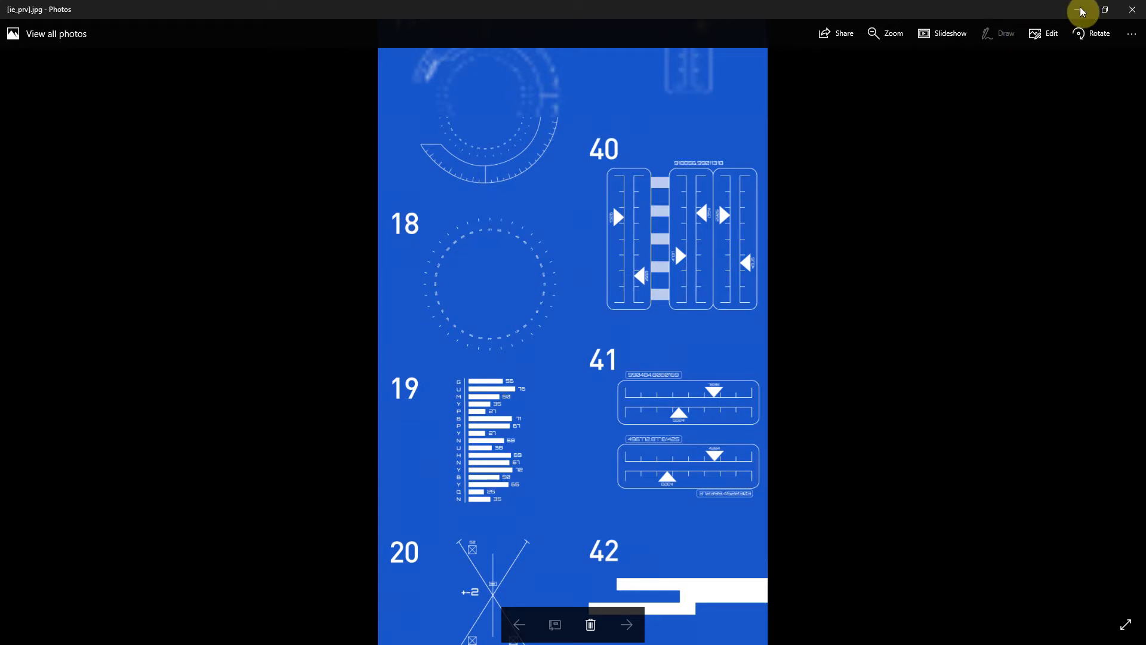
scroll(634, 394, "up", 1)
scroll(610, 368, "down", 5)
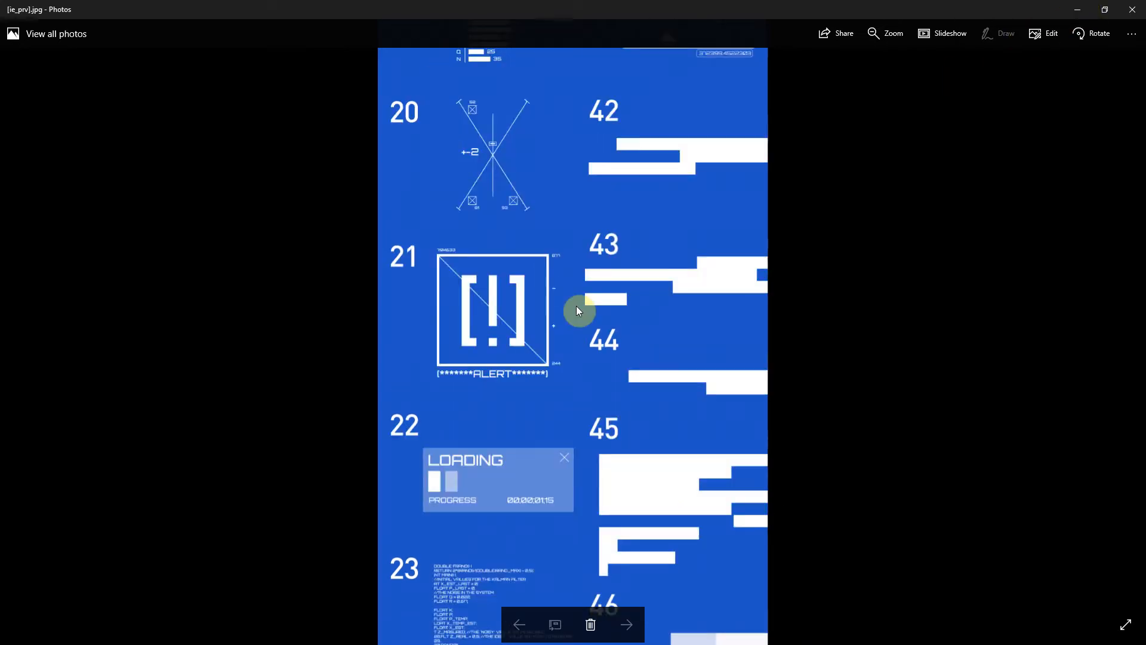
scroll(539, 299, "up", 2)
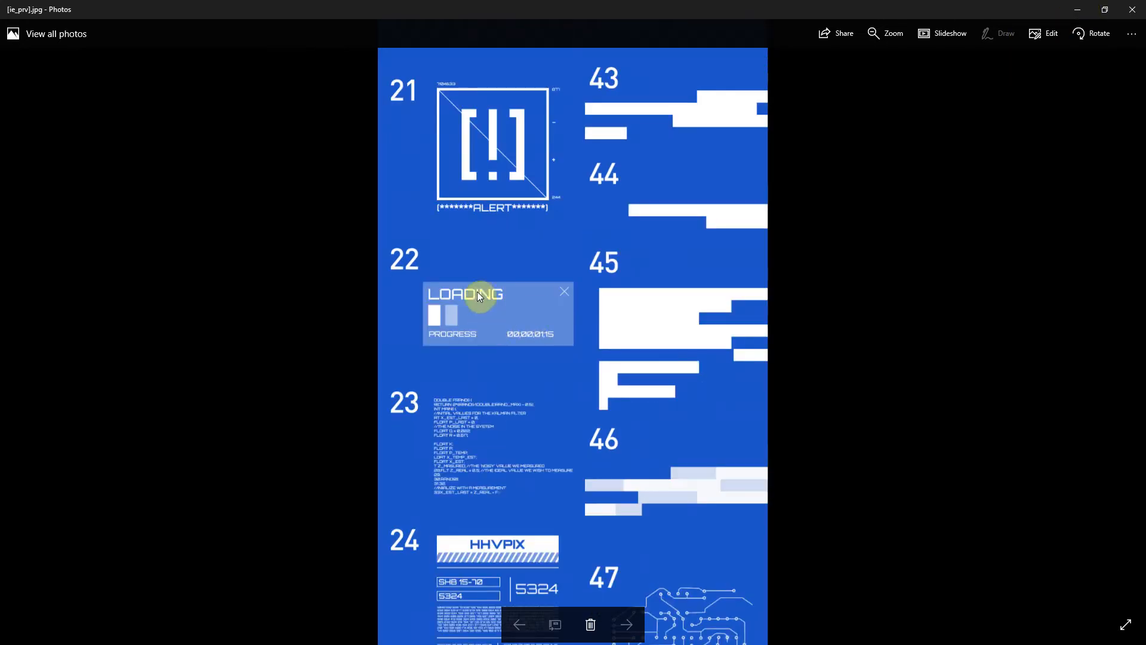
scroll(430, 300, "up", 2)
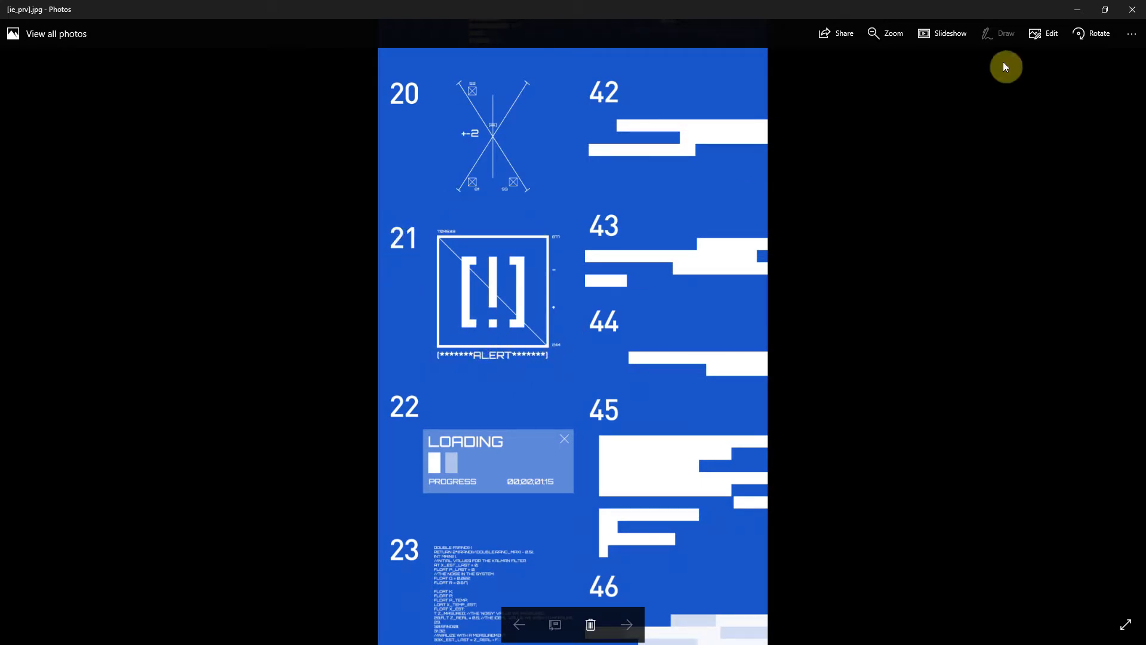
left_click(1104, 9)
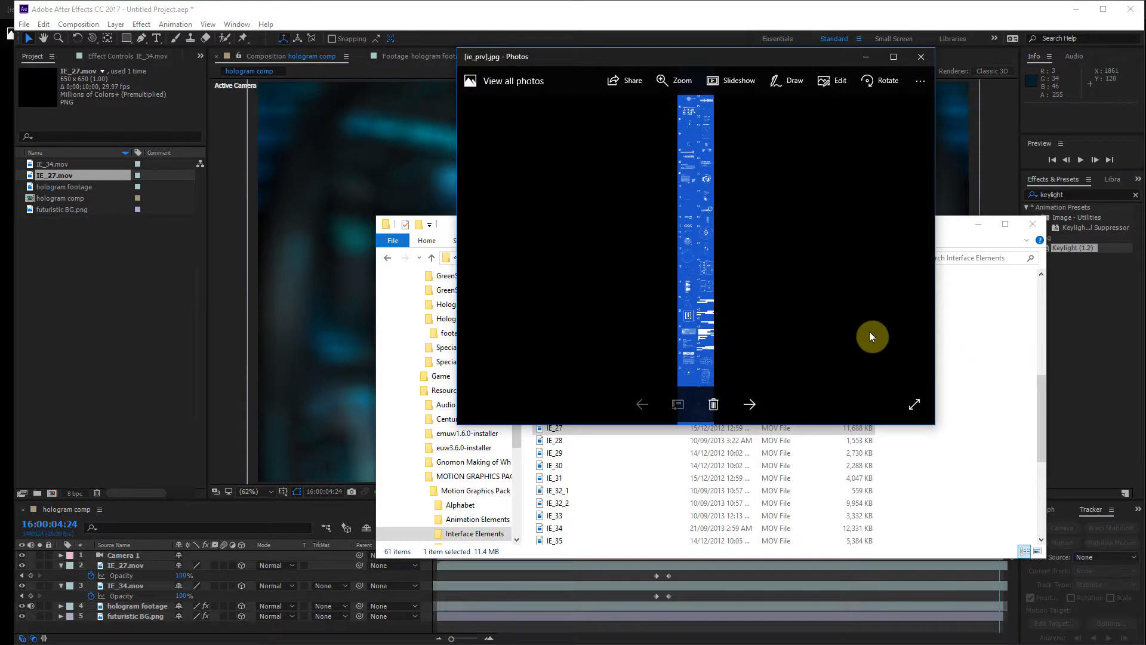
left_click(893, 56)
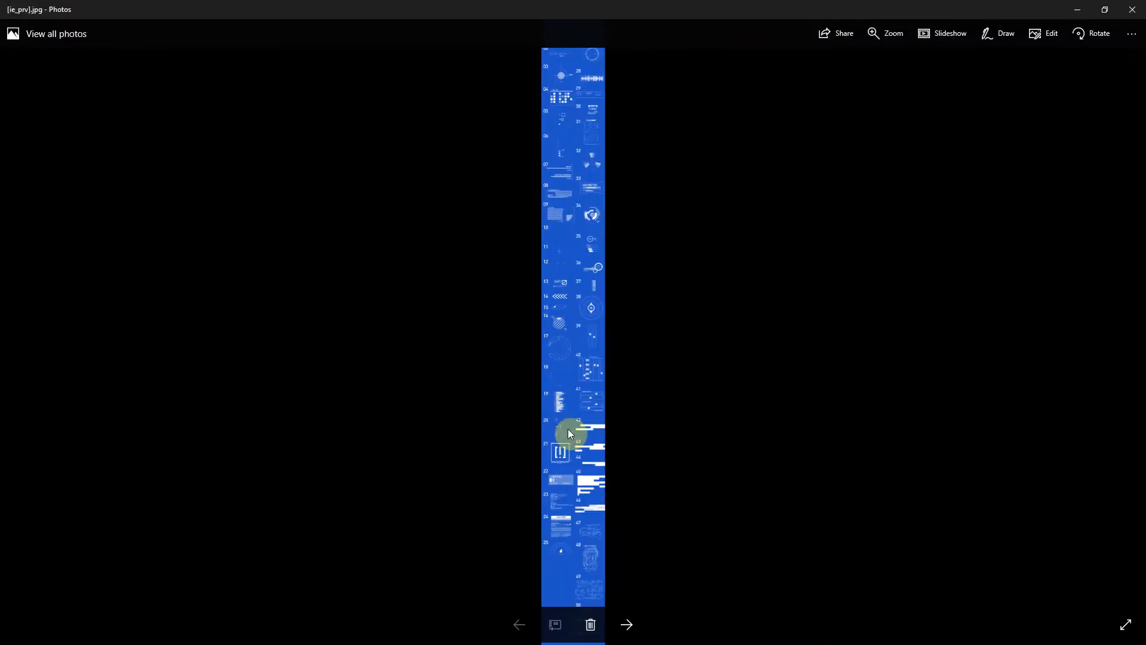
scroll(566, 470, "up", 3)
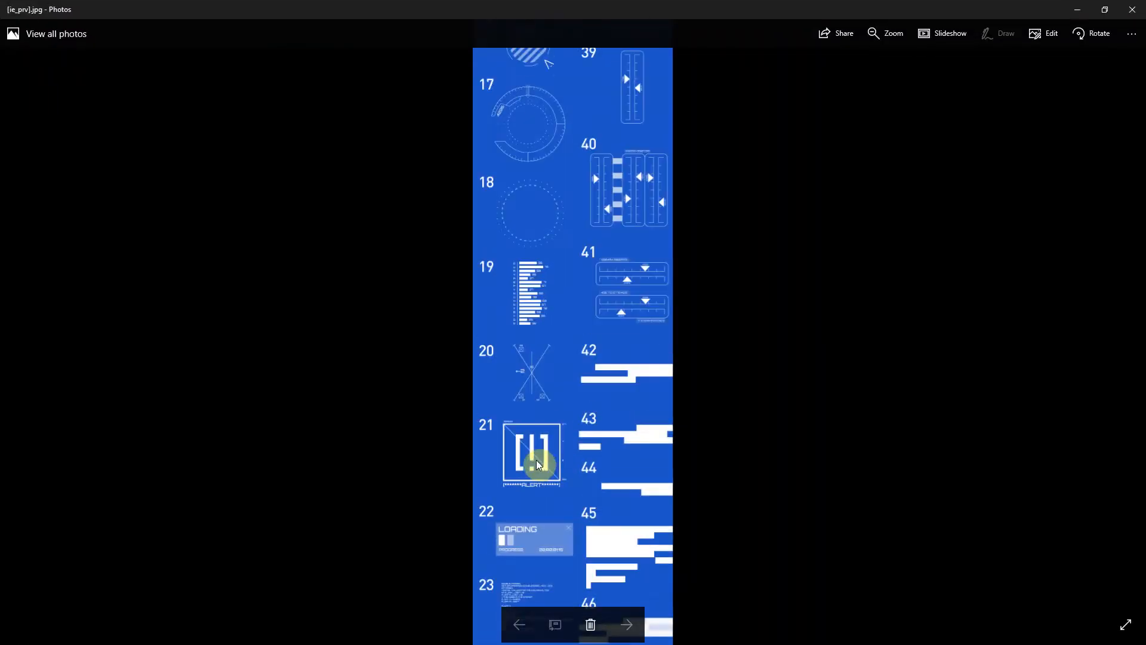
left_click(1104, 10)
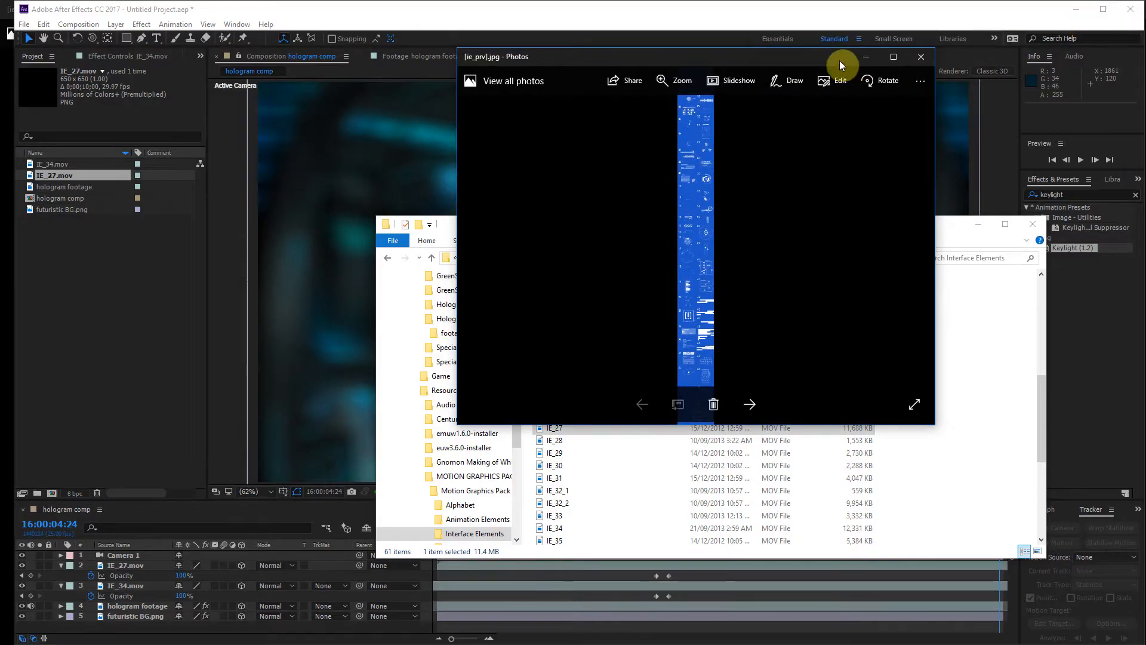
left_click(866, 56)
- Import IE_21.mov from the Interface Elements folder and add it to the hologram comp directly below Camera 1
left_click(566, 452)
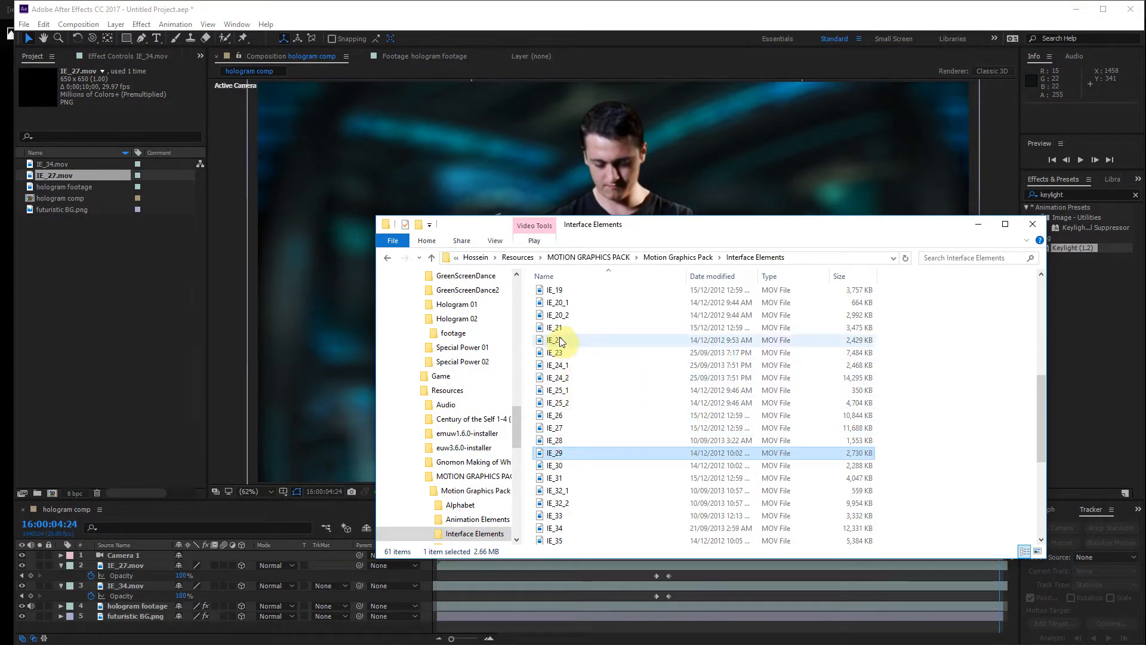
left_click(539, 330)
left_click_drag(559, 328, 71, 353)
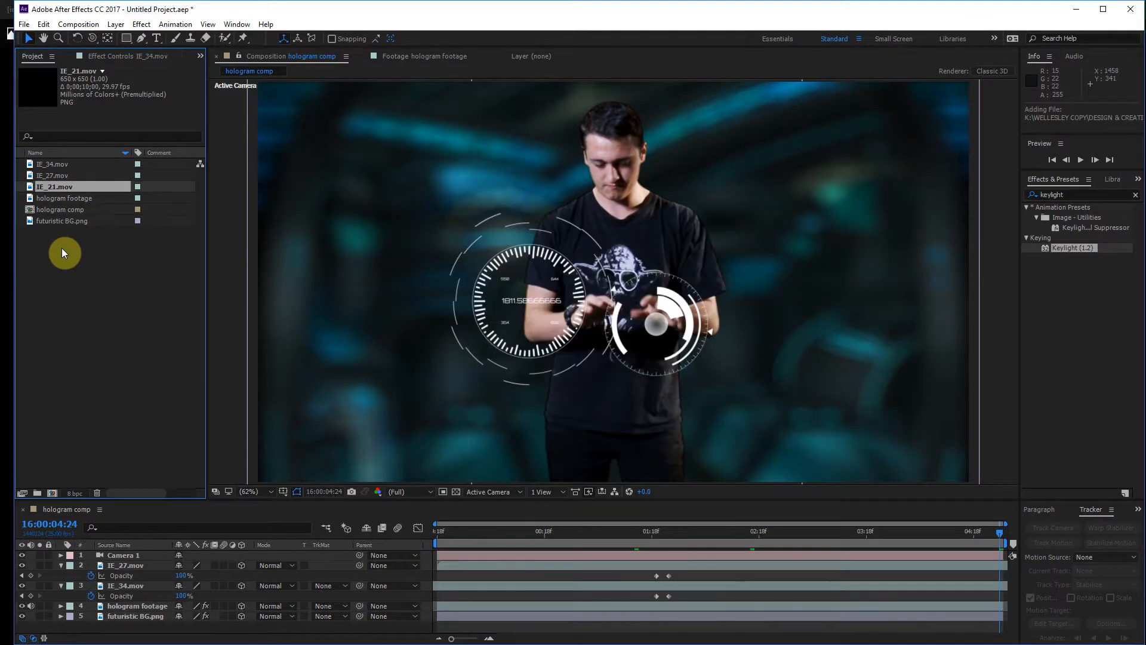
left_click_drag(36, 187, 157, 565)
left_click(304, 566)
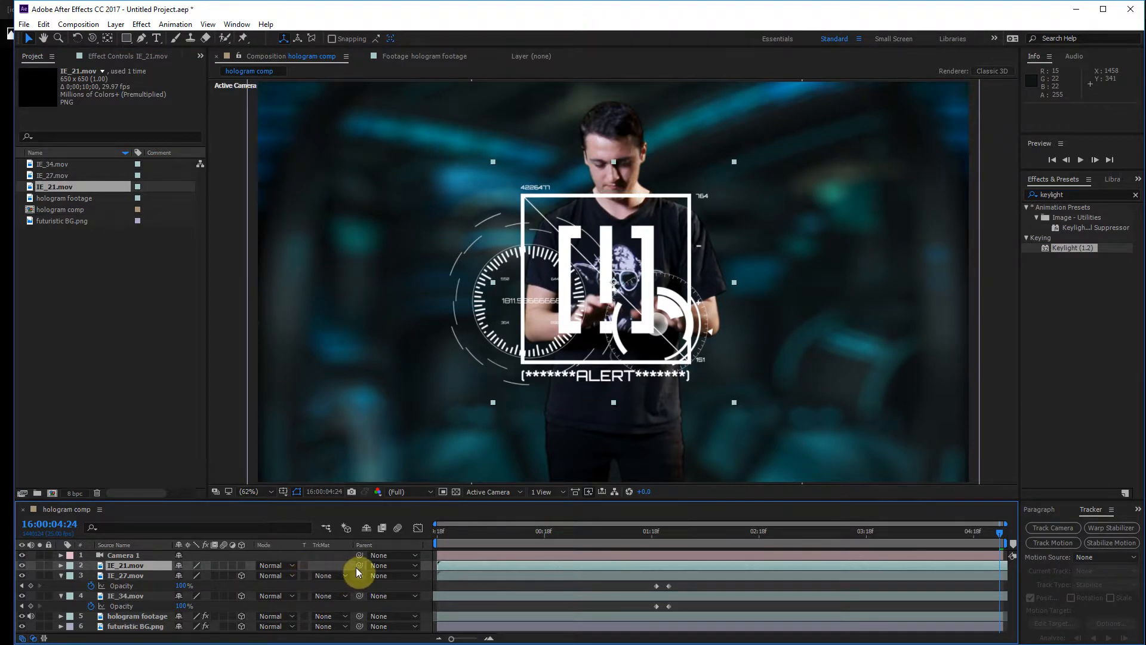
- Make IE_21.mov a 3D layer and place it over the small IE_34.mov circle, scaled to about 61%
left_click(242, 565)
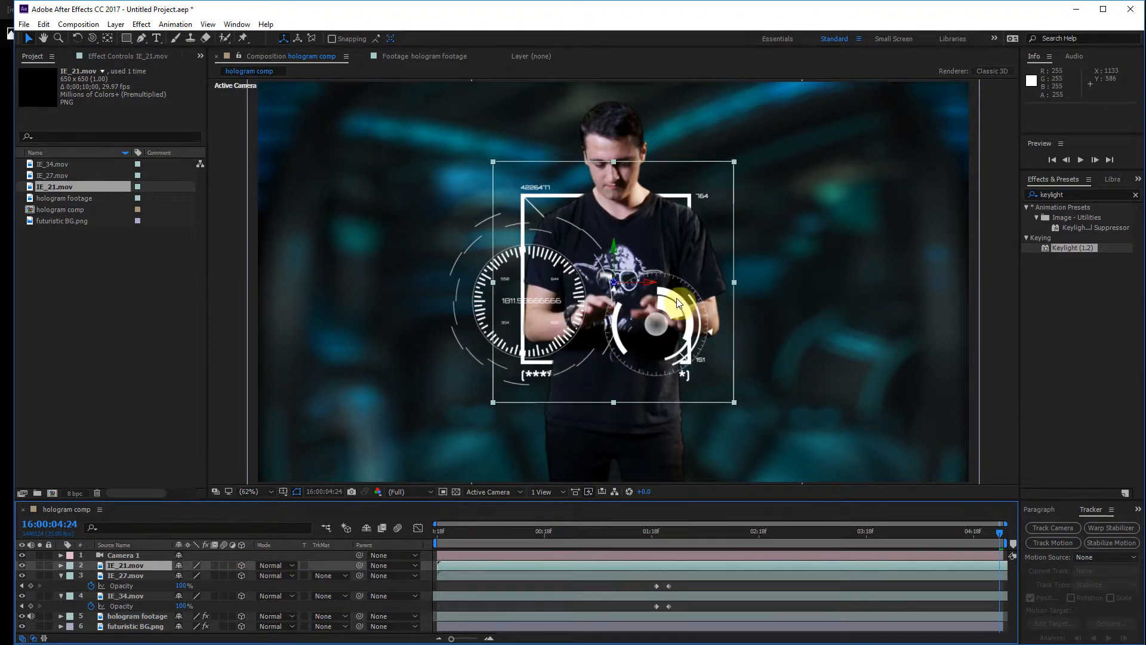
left_click_drag(615, 263, 663, 292)
left_click_drag(779, 203, 731, 247)
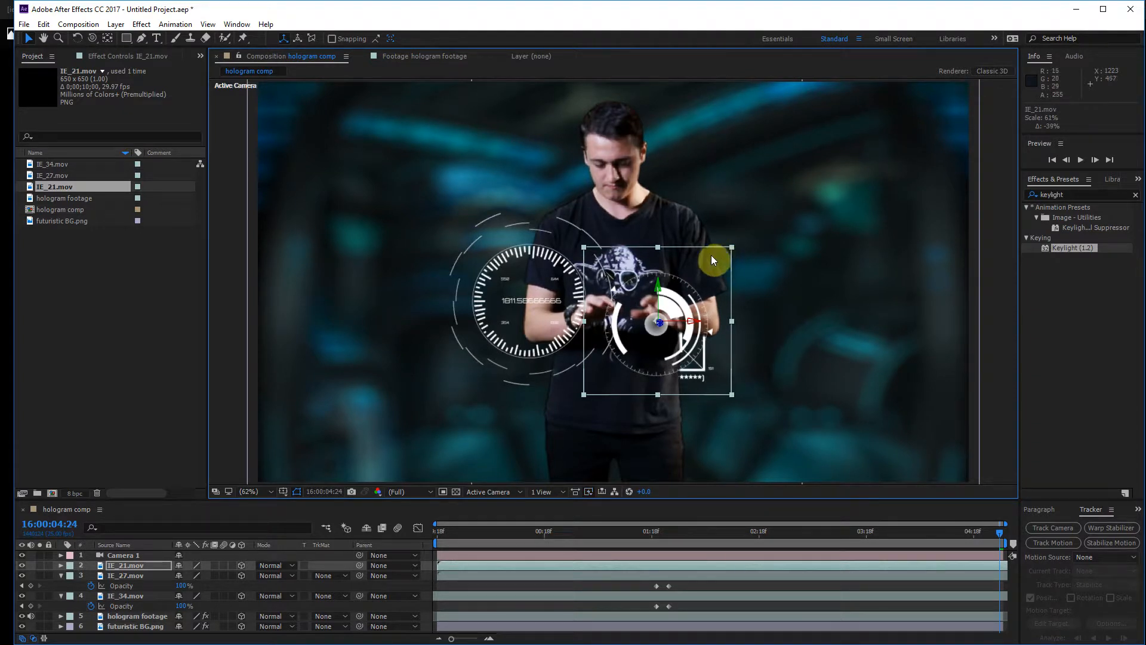
- In Custom View 1, move the IE_21.mov layer along Z in front of the actor, to about -166.8
left_click(474, 490)
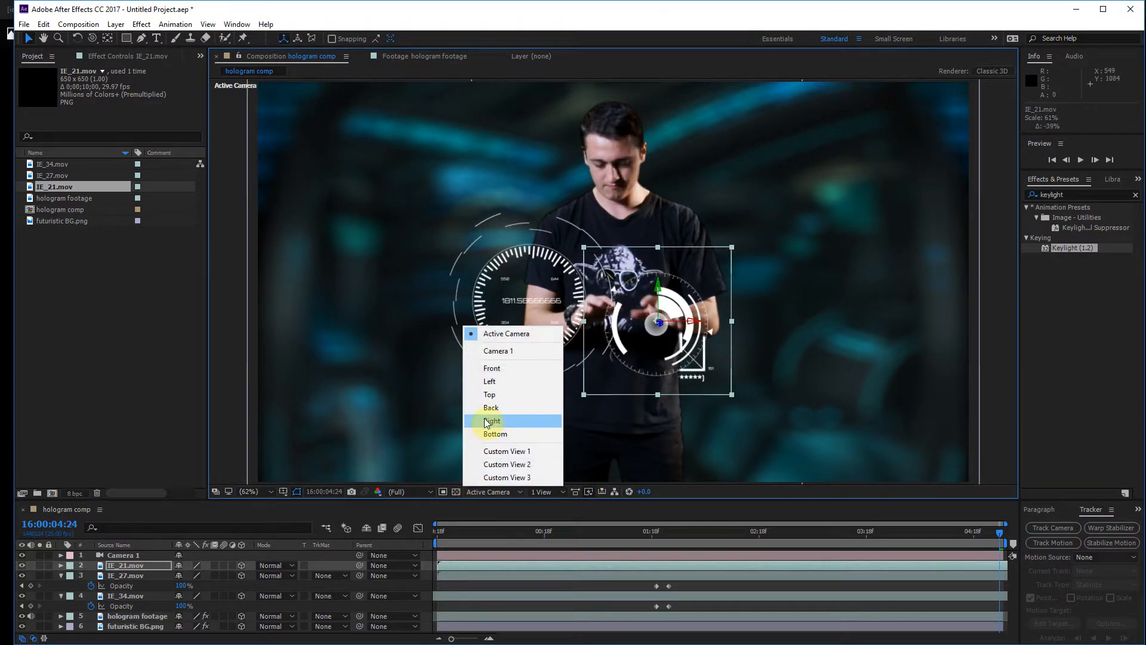
left_click(510, 451)
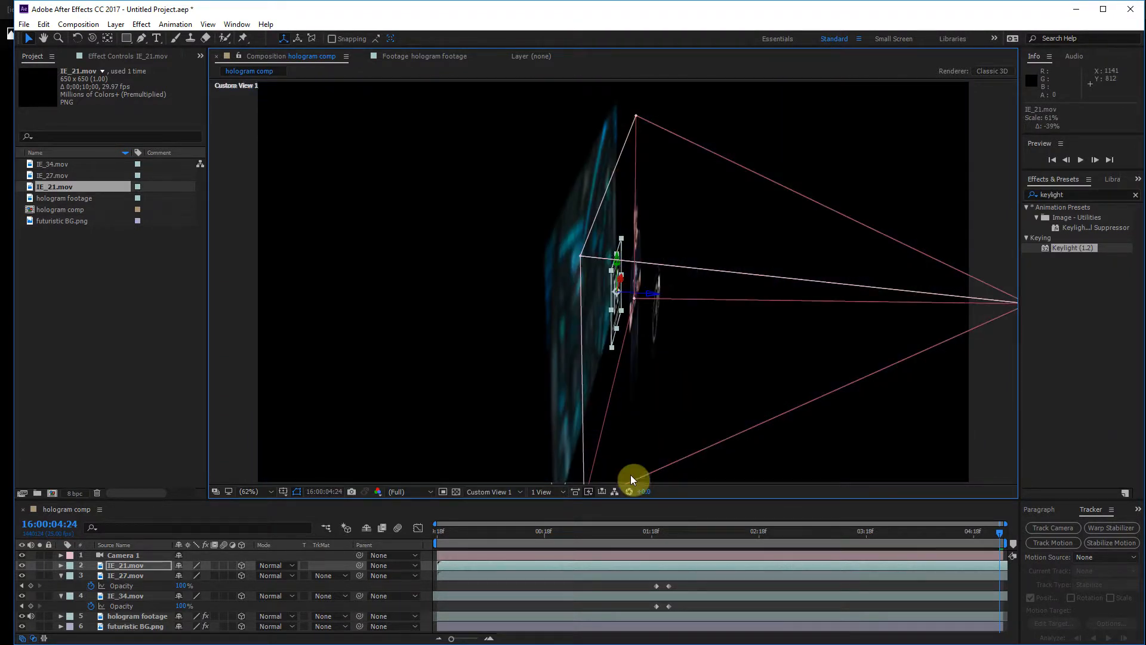
key("c")
left_click_drag(687, 397, 630, 330)
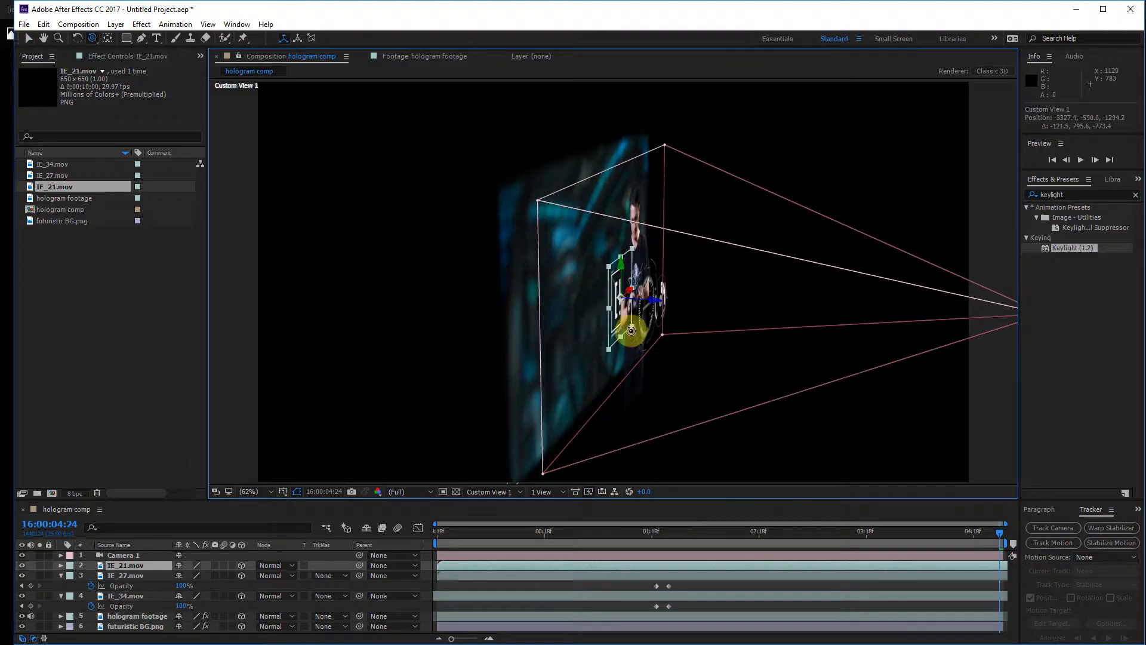
scroll(638, 324, "up", 5)
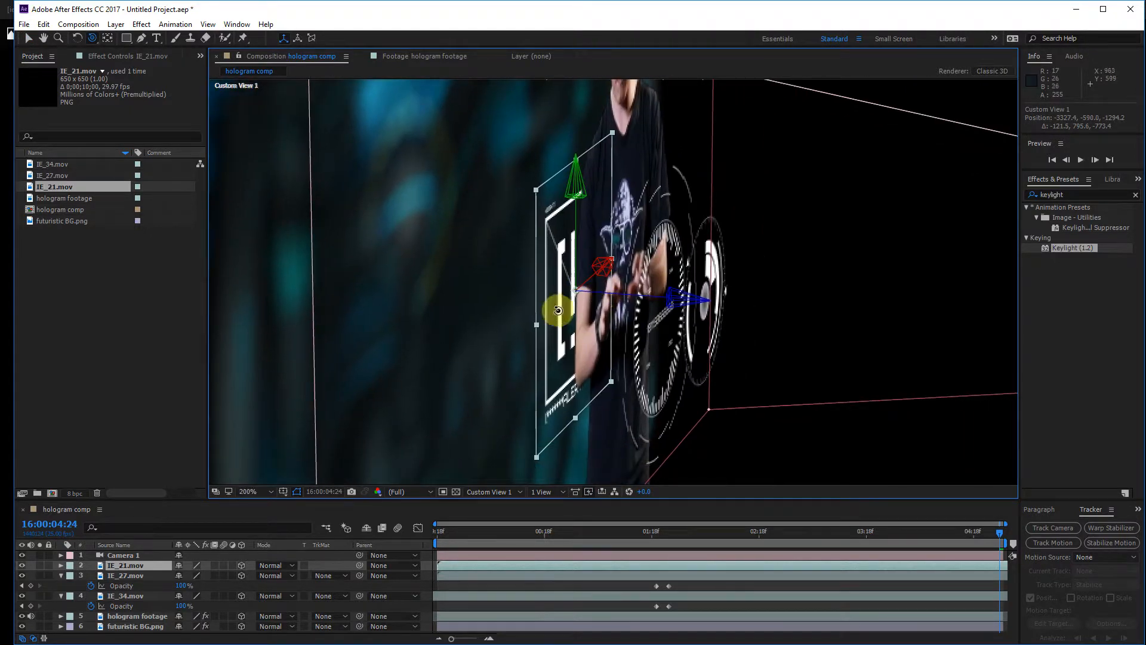
left_click_drag(567, 314, 781, 293)
key("c")
key("v")
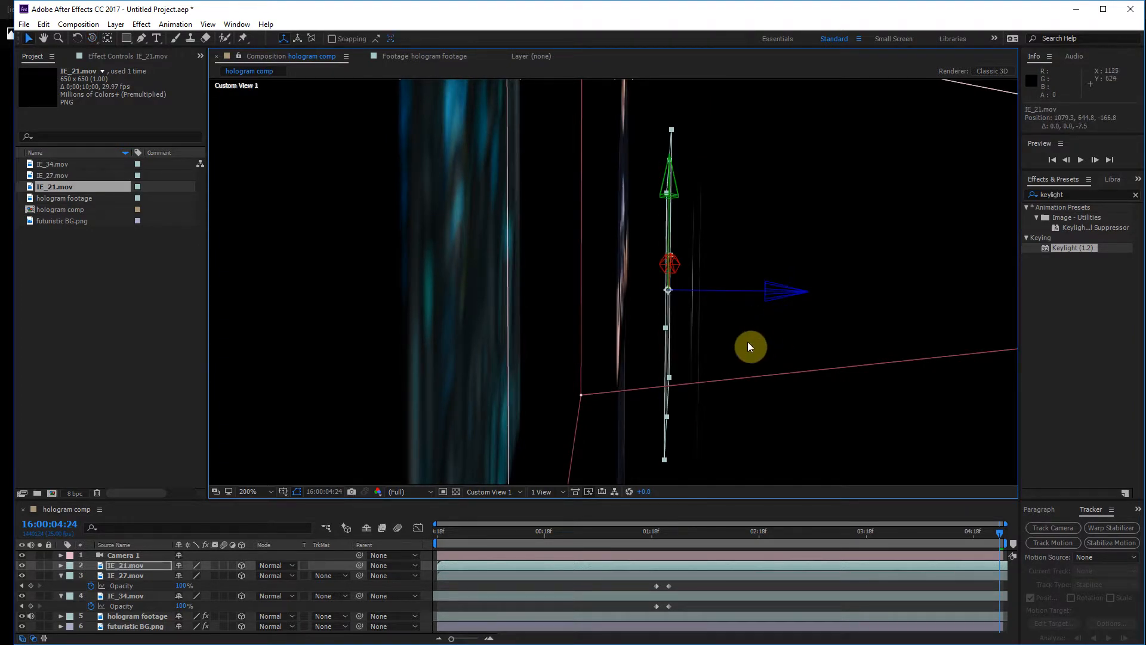
- Return to the Active Camera view and scale the IE_21.mov alert graphic down to about 45.3%
left_click(491, 491)
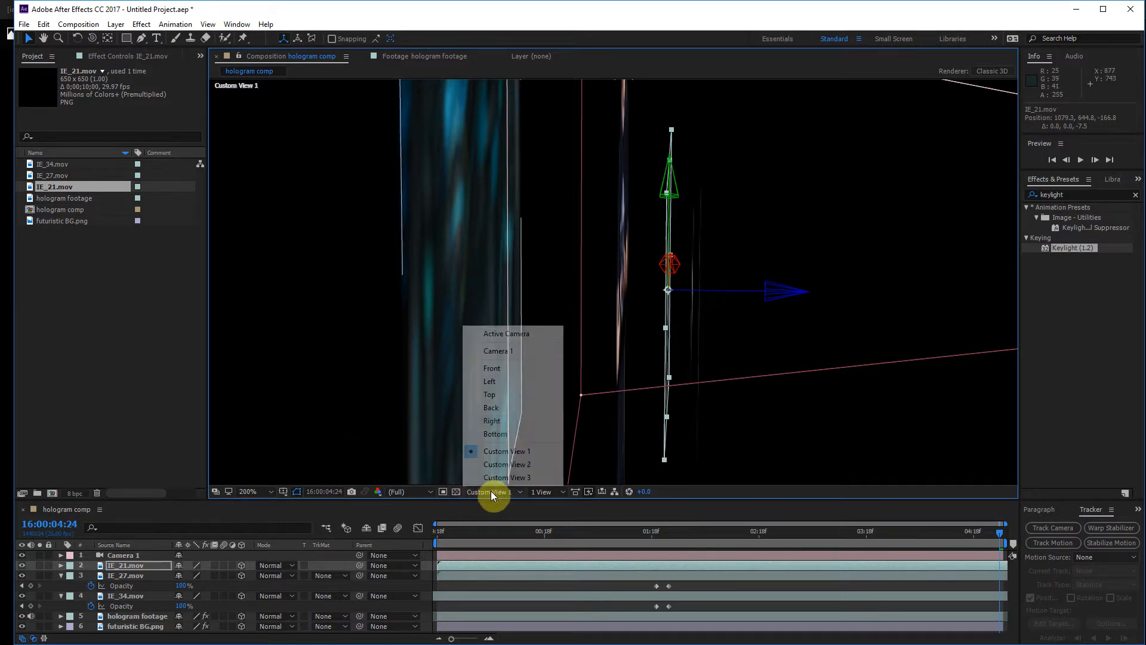
left_click(529, 331)
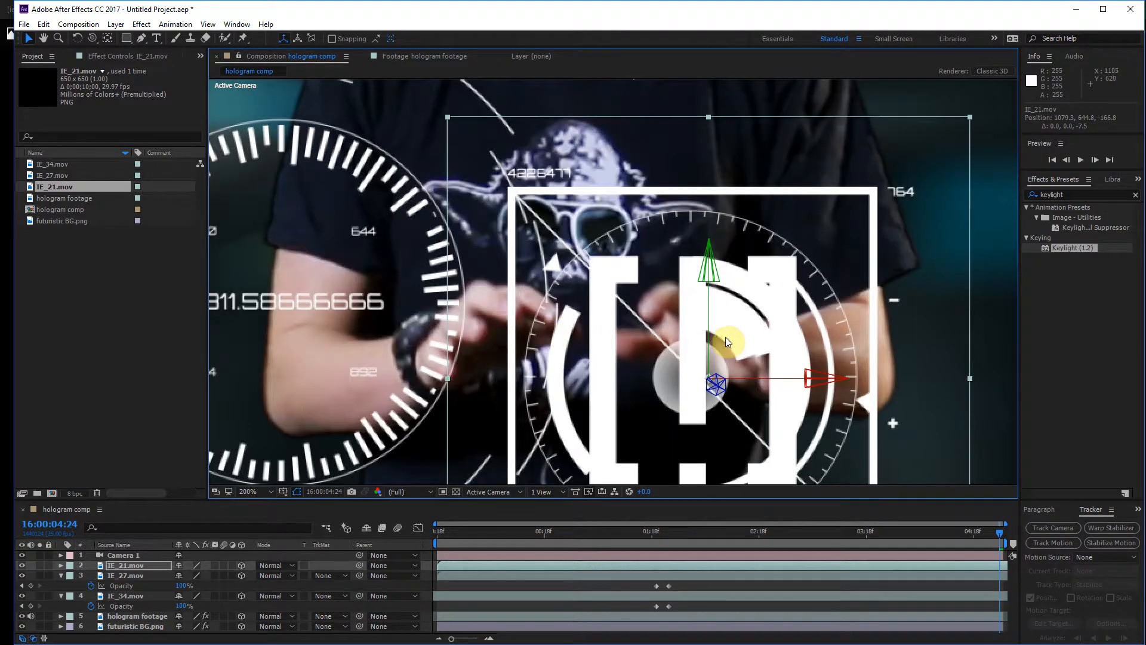
key("comma")
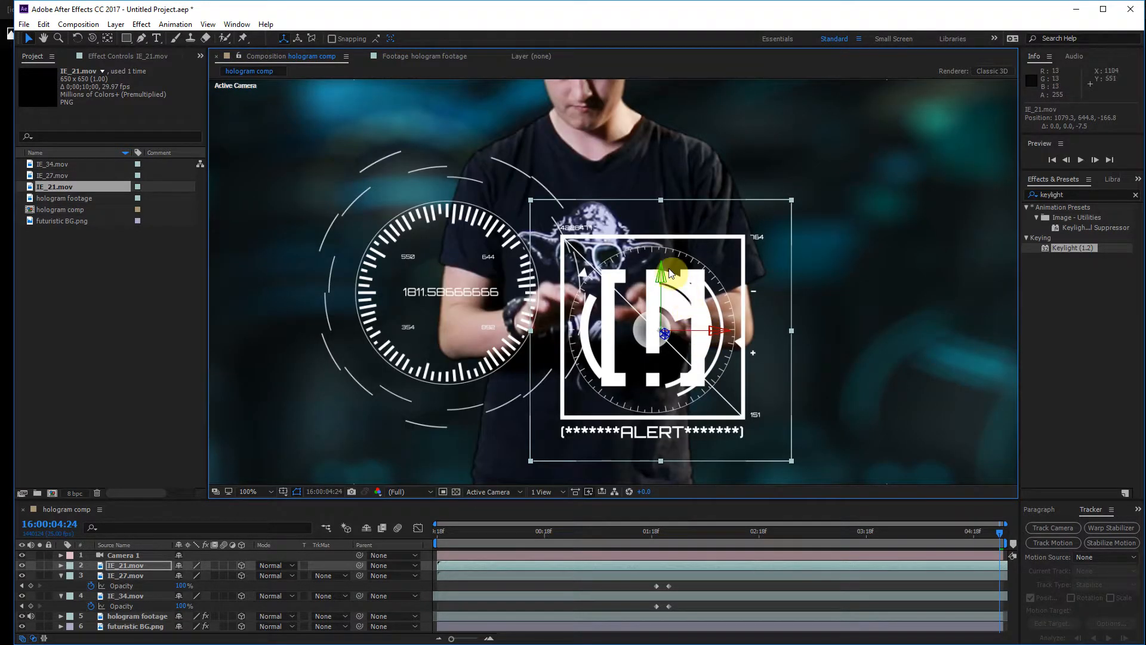
left_click_drag(790, 212, 758, 234)
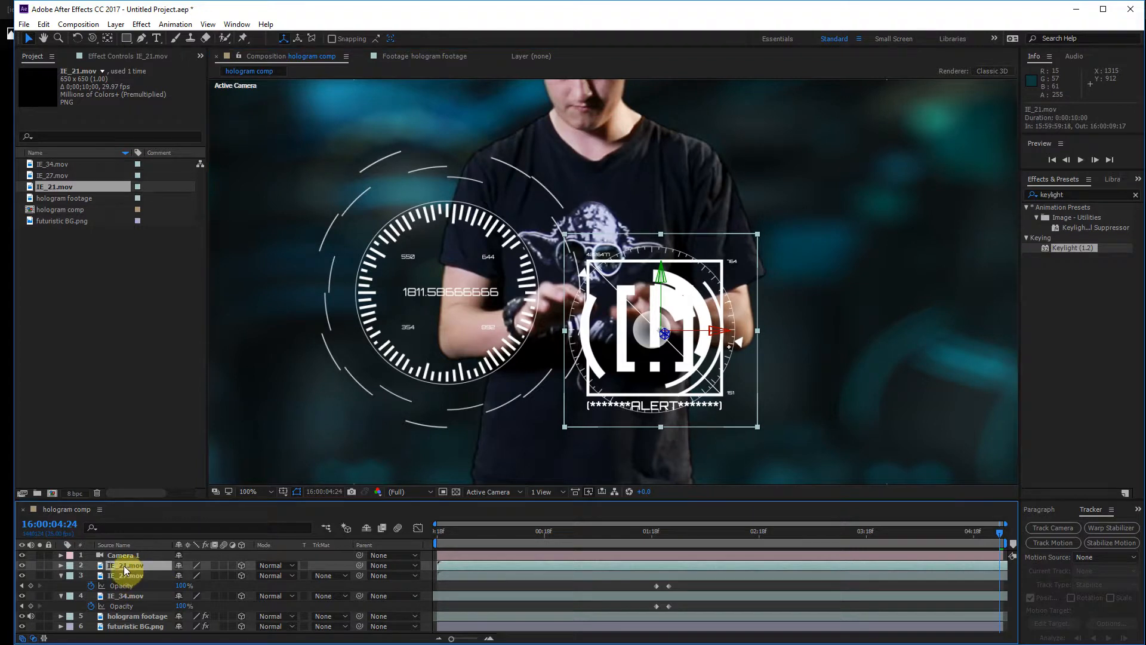
- Enable Position, Scale, Orientation and X, Y and Z Rotation keyframes on IE_21.mov at 16:00:04:24
left_click(66, 565)
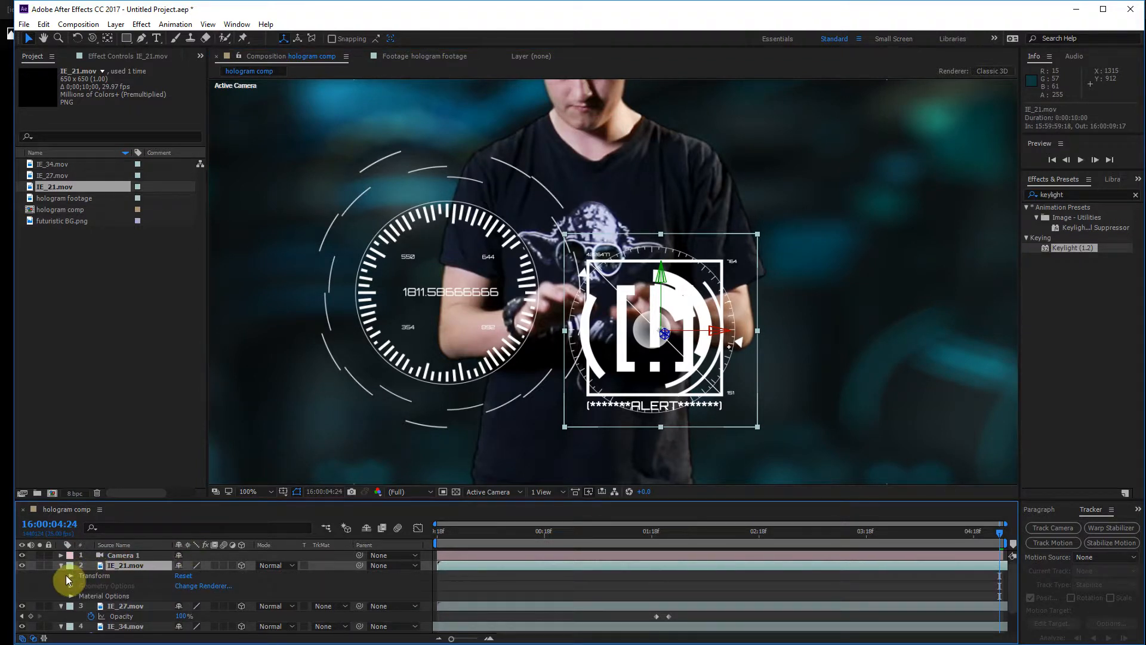
left_click(70, 578)
left_click(70, 578)
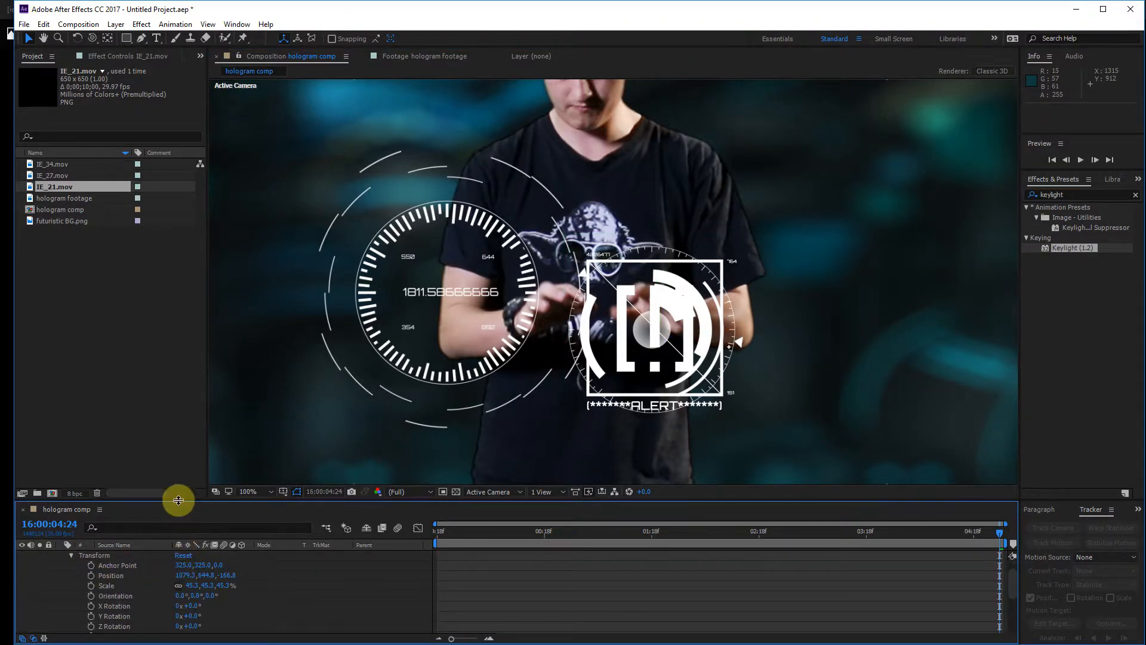
left_click_drag(182, 407, 185, 379)
left_click(91, 475)
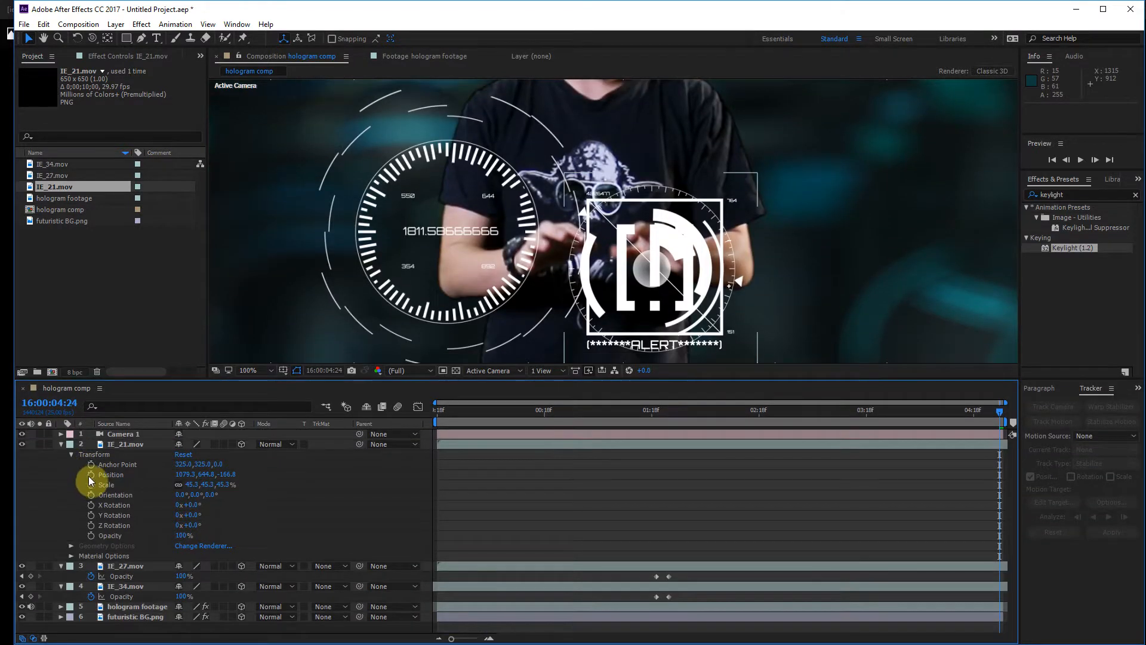
left_click(90, 485)
left_click(91, 495)
left_click(91, 505)
left_click(91, 515)
left_click(91, 525)
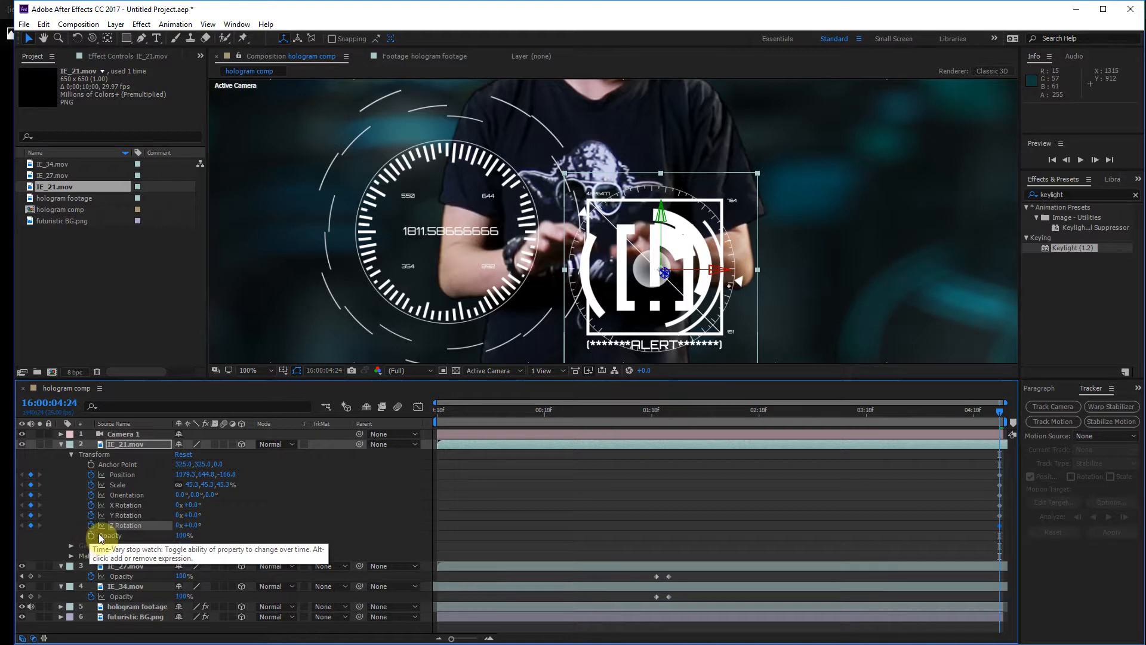
- At 16:00:04:16, move IE_21.mov onto the actor's outstretched hand, to about 1248.7, 537.3
left_click_drag(1000, 412, 965, 414)
scroll(751, 344, "down", 2)
left_click(503, 303)
left_click_drag(521, 284, 571, 253)
- At 16:00:04:12, move IE_21.mov to follow the hand, to about 1470.9, 459.0, and set its Y Rotation to -22°
left_click_drag(960, 414, 949, 416)
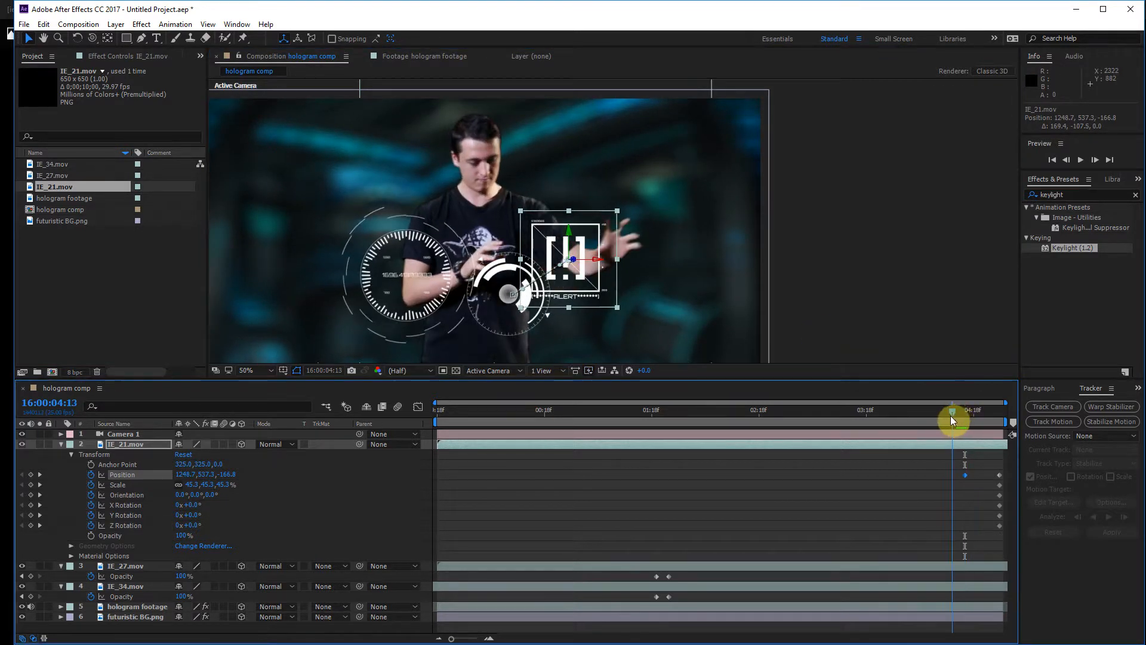
left_click_drag(583, 246, 651, 222)
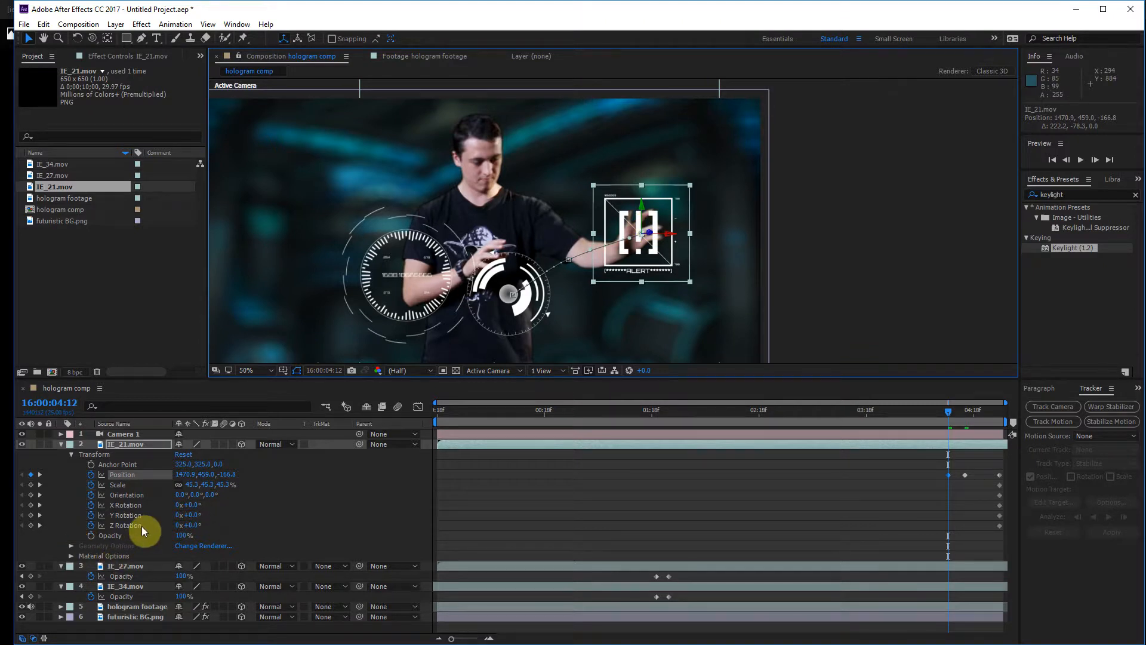
left_click_drag(190, 515, 174, 514)
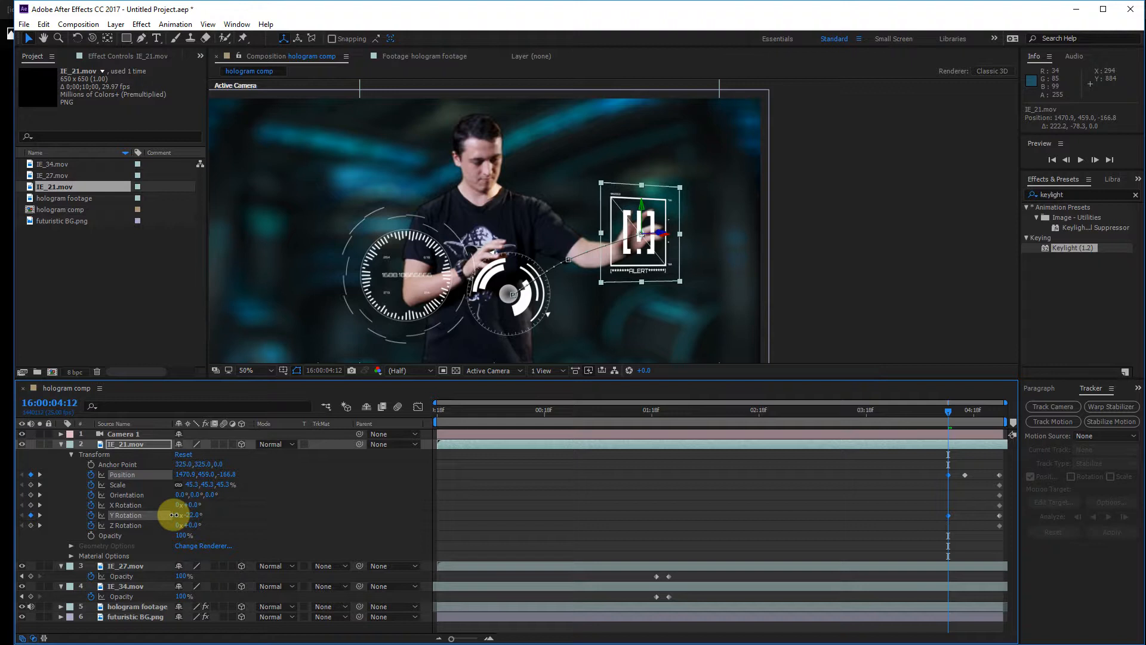
- Keyframe IE_21.mov near 1686.7, 320.0 at 16:00:04:08, rotated X 8°, Y -37°, Z 3°, and near 1750, 231 at 16:00:04:02
left_click(931, 410)
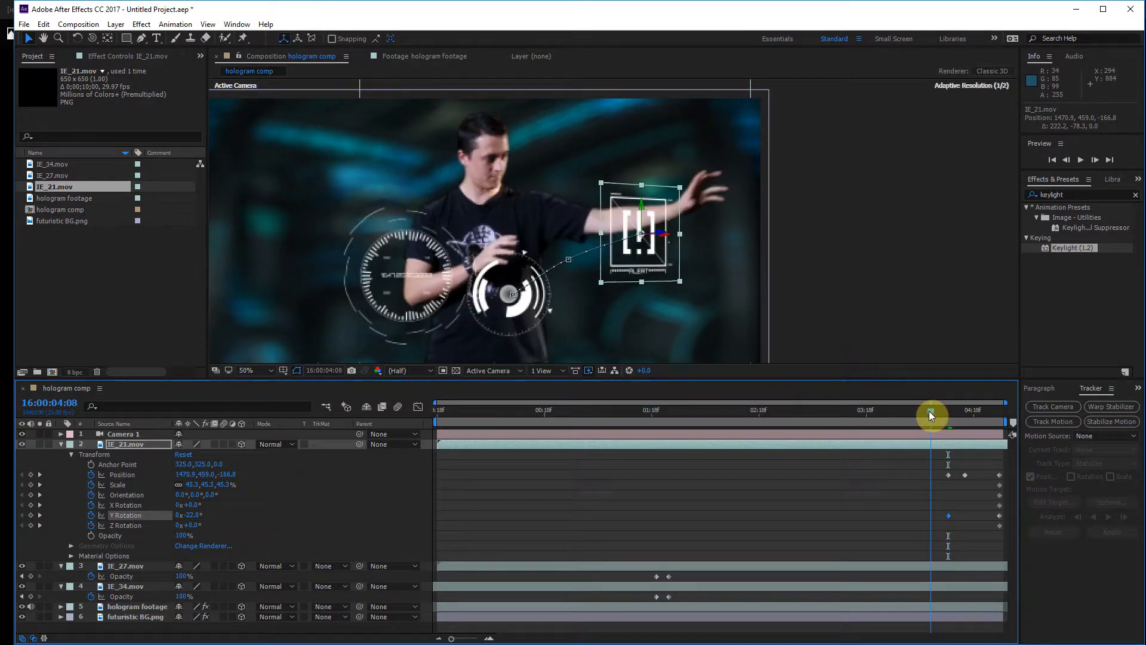
left_click_drag(646, 217, 712, 174)
mouse_move(192, 520)
left_mouse_down()
mouse_move(181, 515)
mouse_move(194, 528)
mouse_move(199, 505)
left_mouse_up()
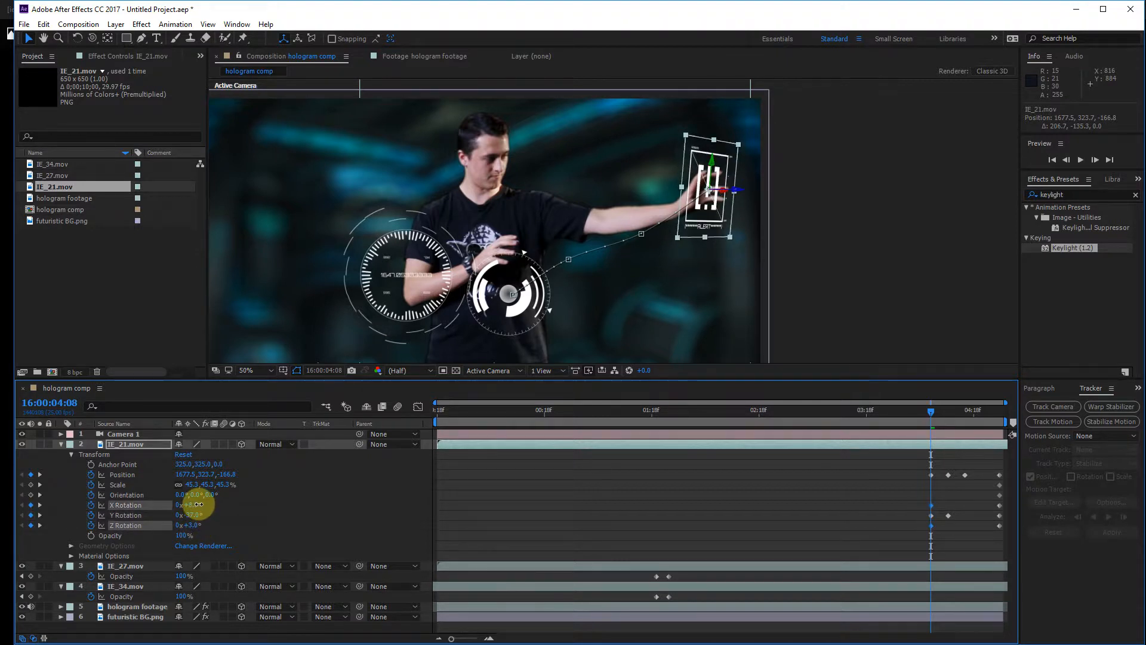
left_click_drag(707, 189, 709, 187)
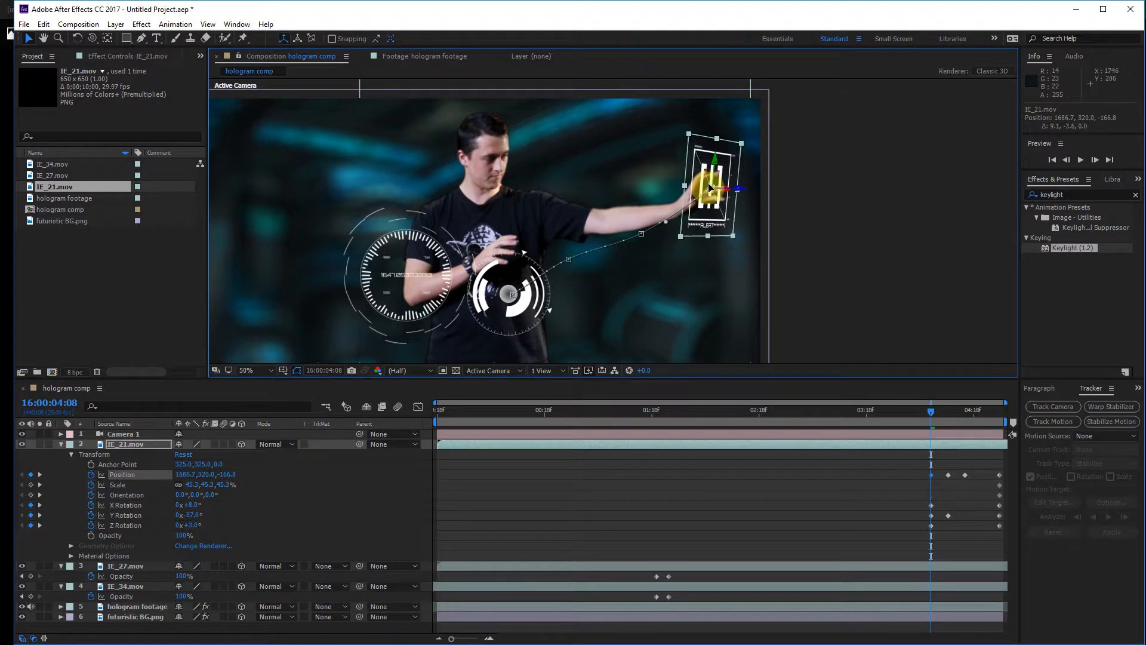
left_click_drag(901, 412, 906, 410)
left_click_drag(711, 169, 741, 143)
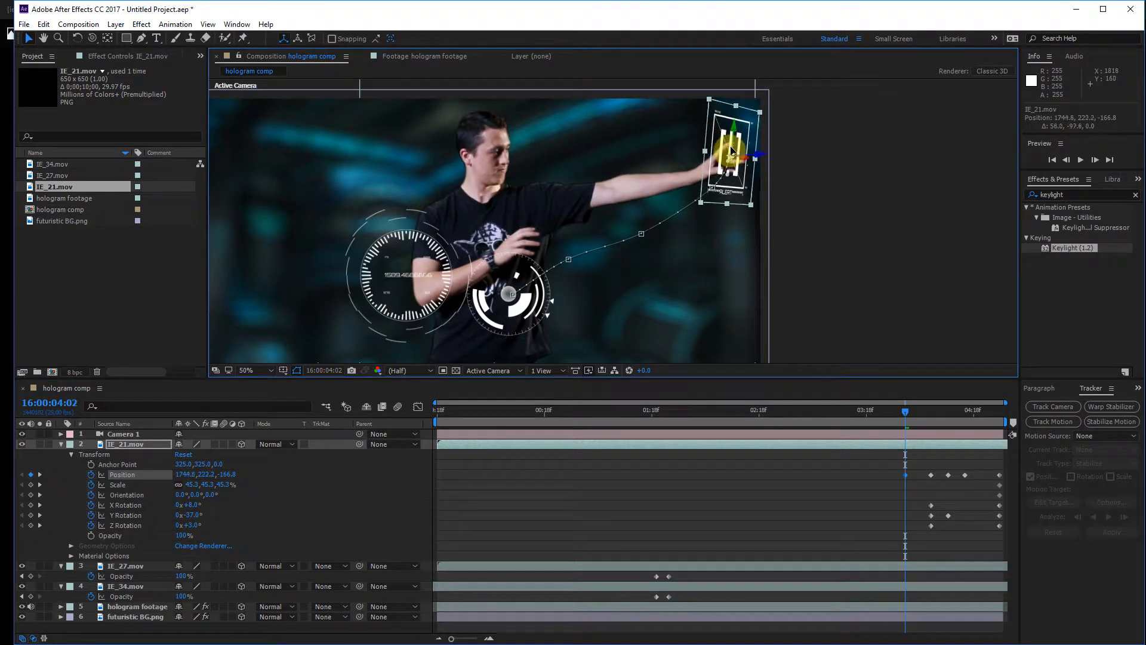
- Fade in IE_21.mov with Opacity keyframes of 0% at 16:00:03:19 and 100% at 16:00:03:22, and scrub through the animation
mouse_move(894, 412)
left_mouse_down()
mouse_move(864, 419)
mouse_move(882, 421)
left_mouse_up()
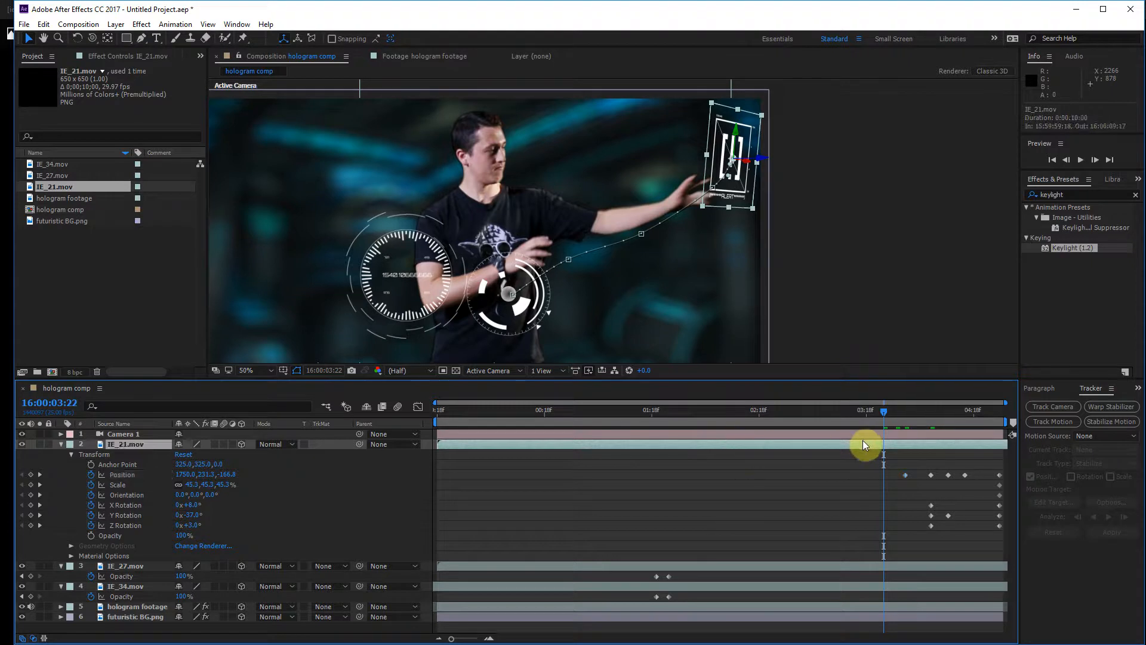
key("t")
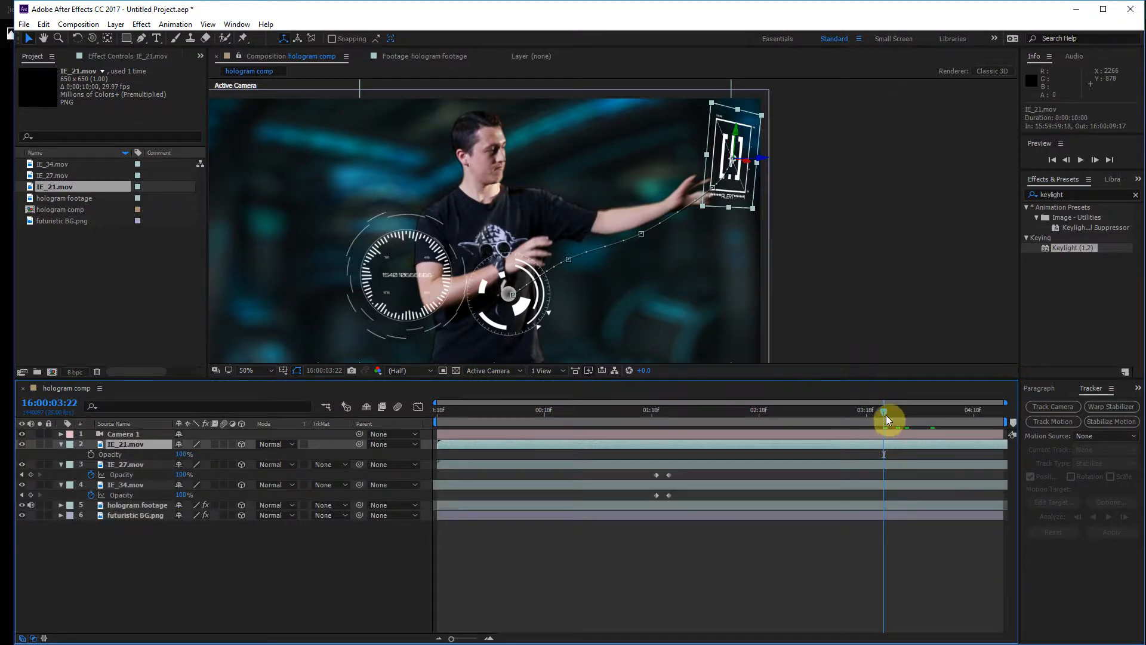
left_click_drag(884, 410, 884, 412)
left_click(92, 454)
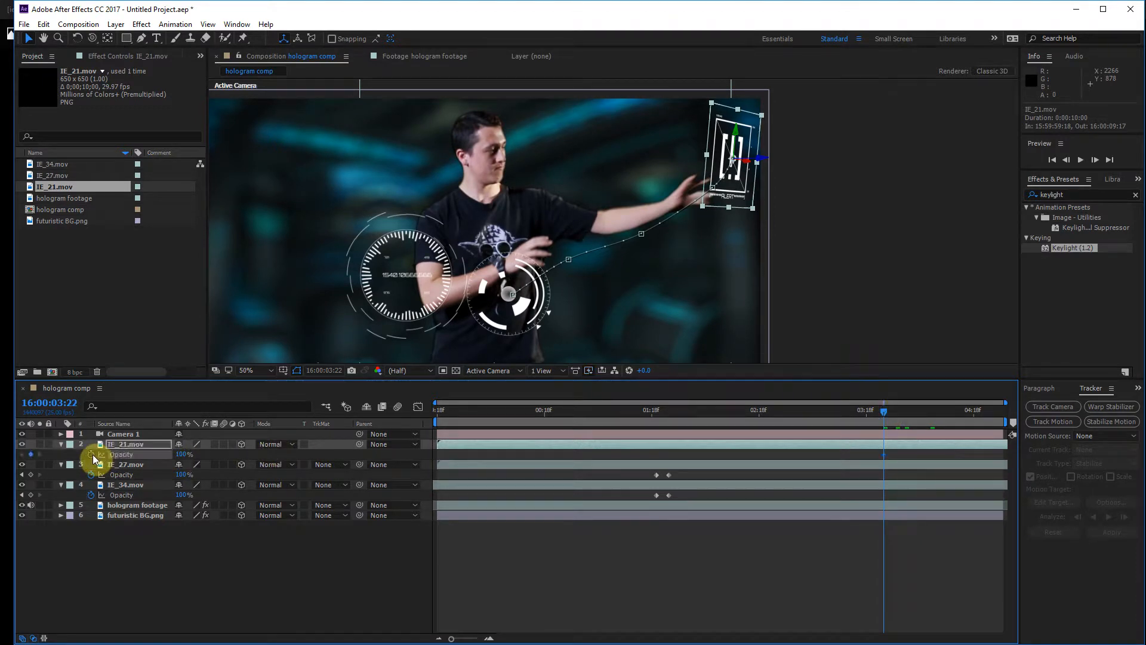
left_click_drag(887, 412, 875, 415)
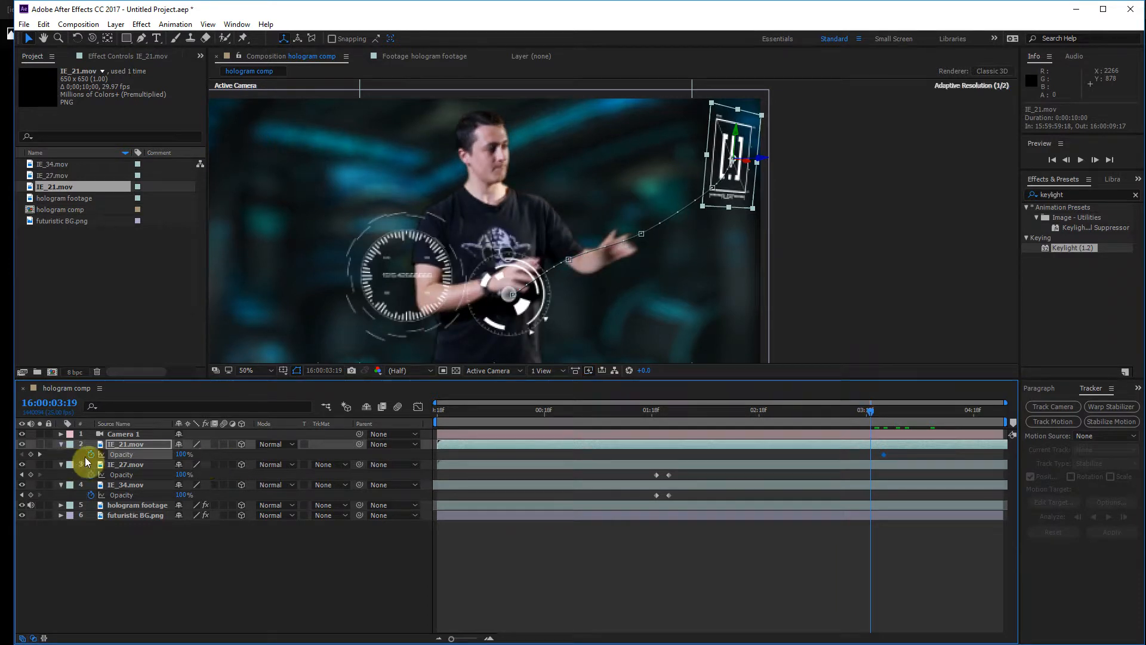
left_click(176, 454)
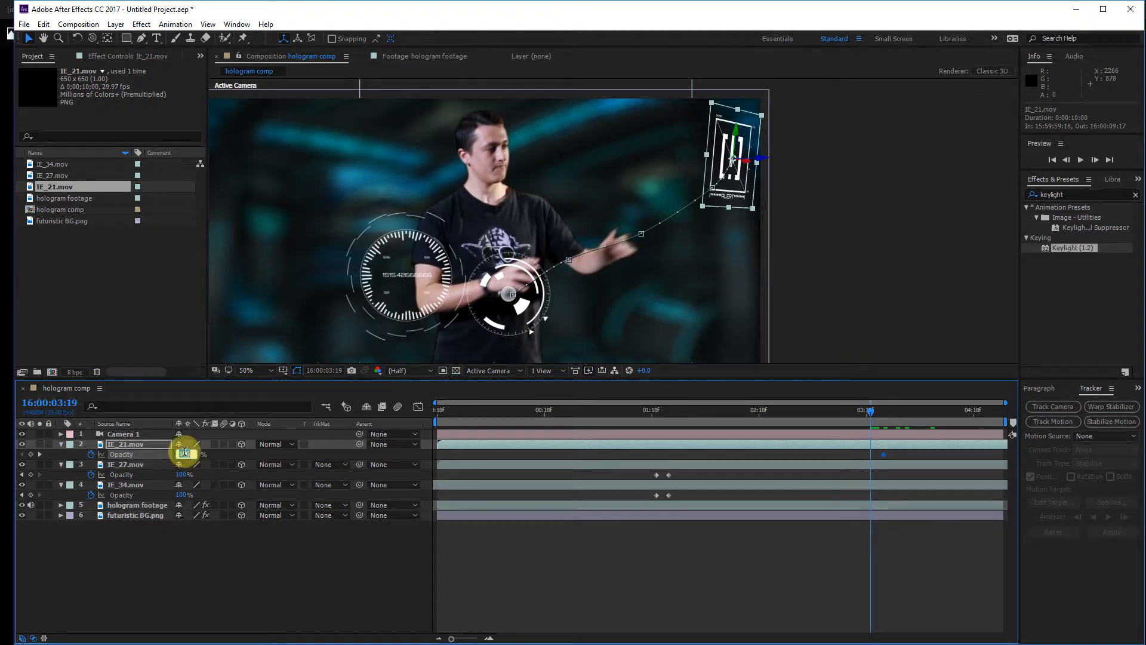
type("0")
key("Return")
left_click(857, 410)
left_click_drag(855, 410, 964, 447)
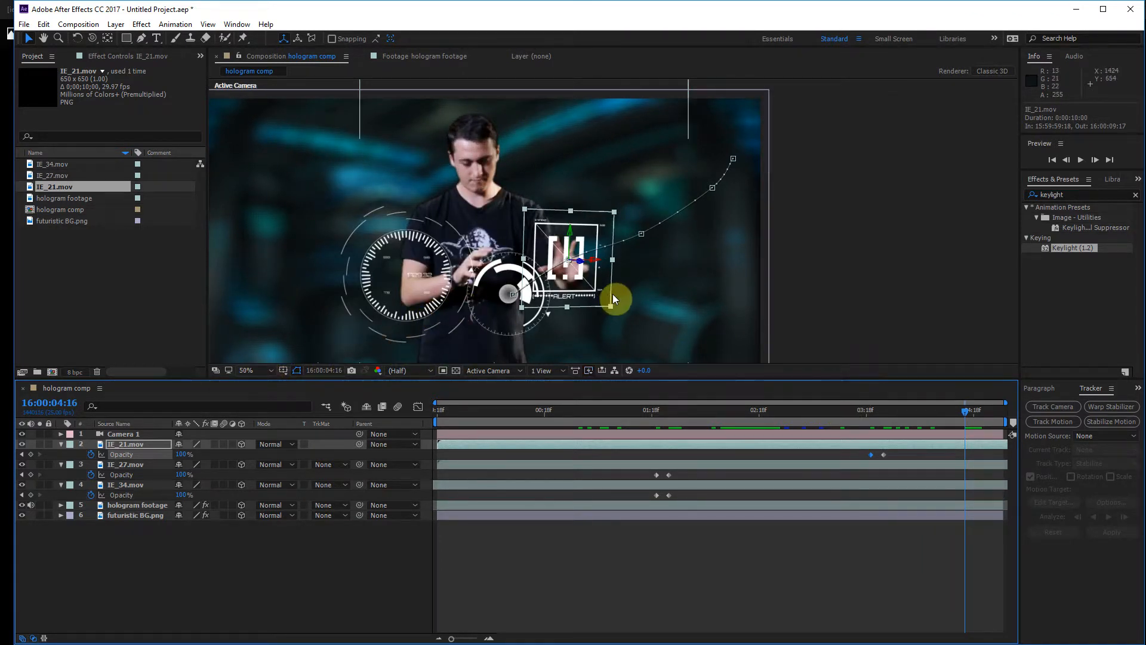
- Find the Tint effect and apply it to the IE_34.mov, IE_27.mov and IE_21.mov layers
left_click(1132, 196)
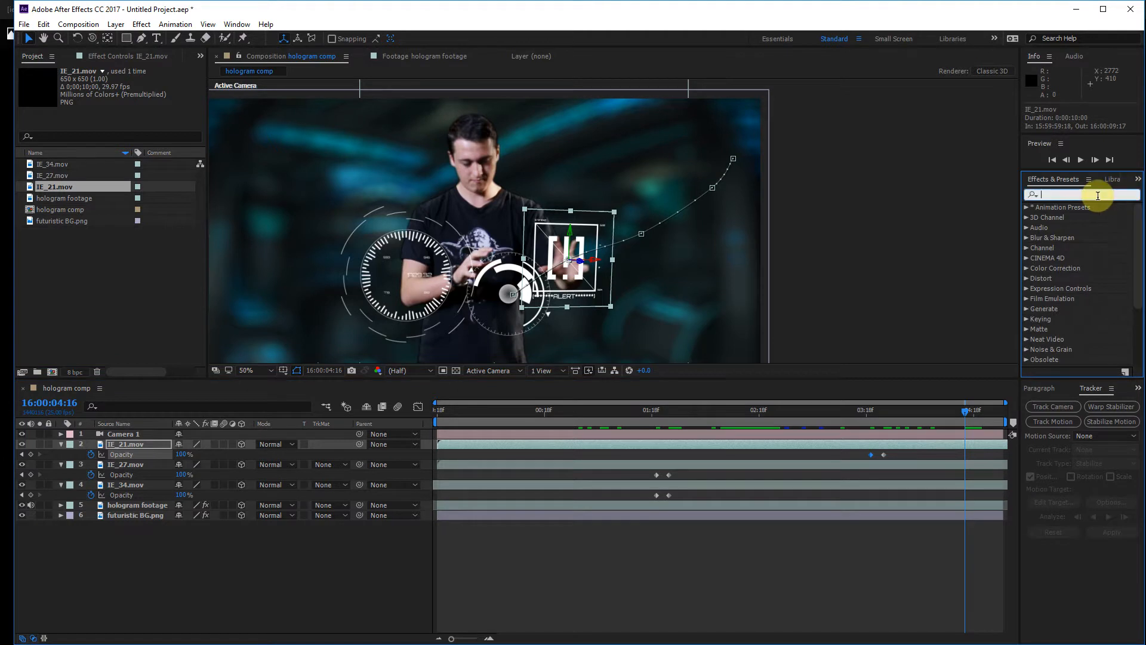
type("tint")
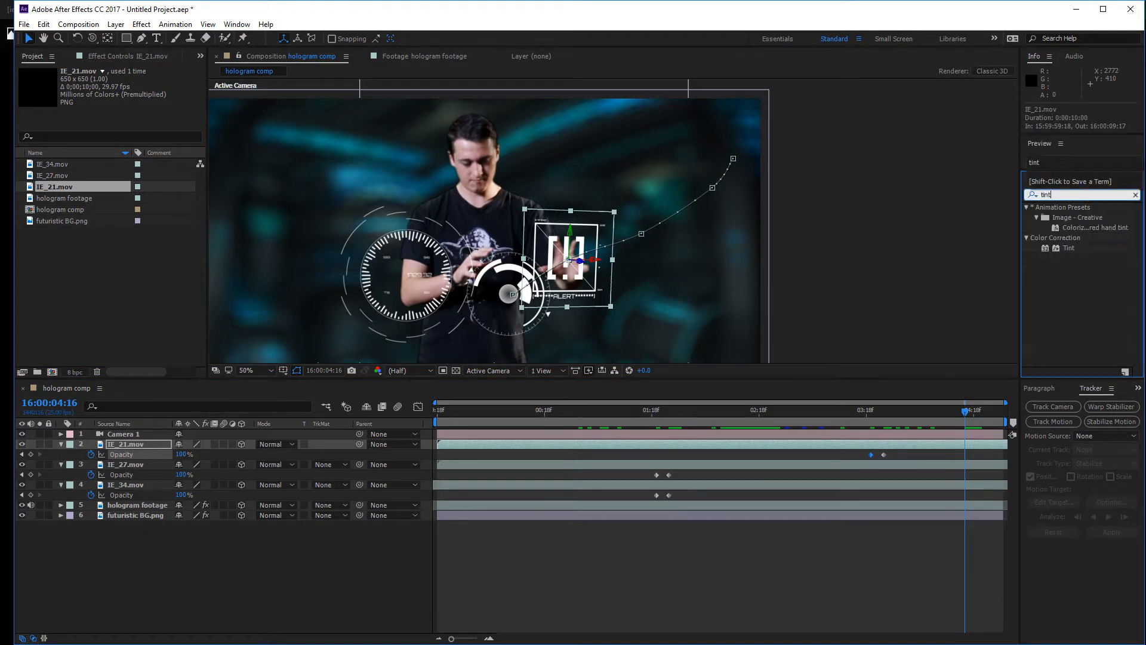
left_click_drag(1068, 248, 140, 485)
left_click_drag(1070, 249, 161, 461)
left_click_drag(1070, 248, 139, 446)
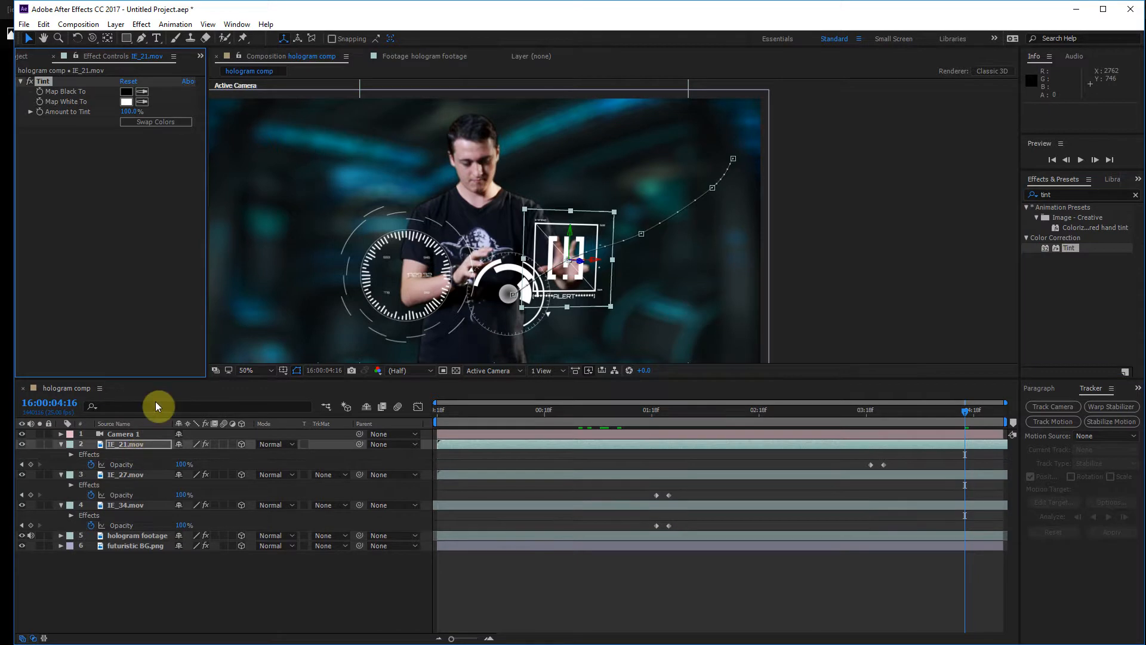
- Set the Tint effect's Map White To colour on IE_21.mov to red, about C53030
left_click(124, 102)
left_click_drag(340, 413, 400, 412)
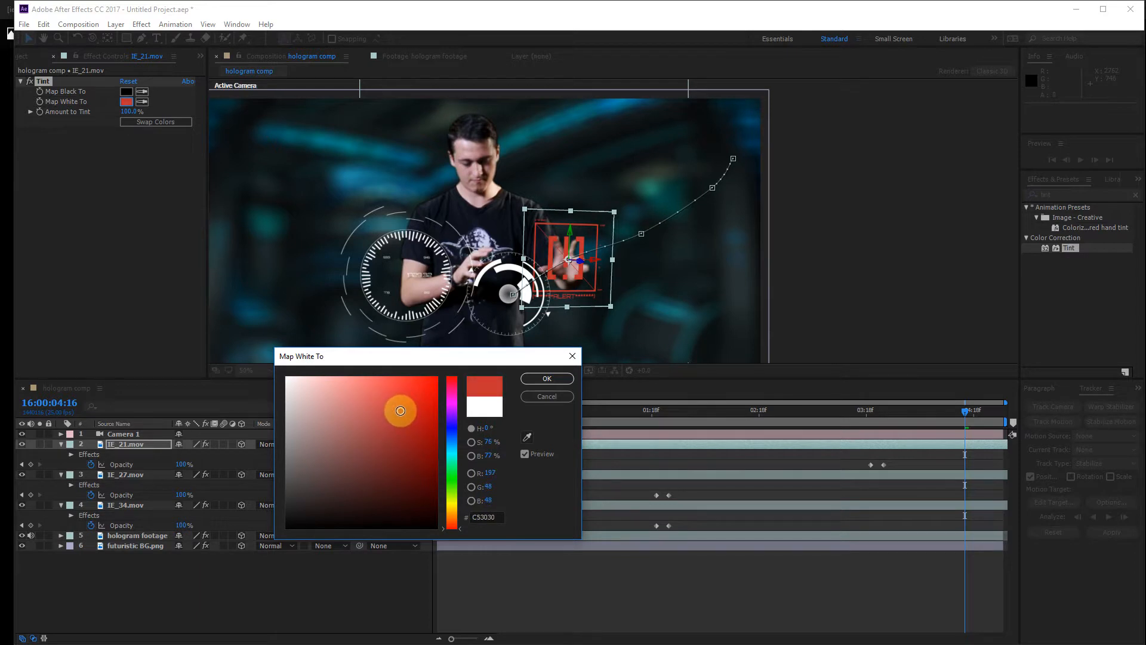
left_click(555, 379)
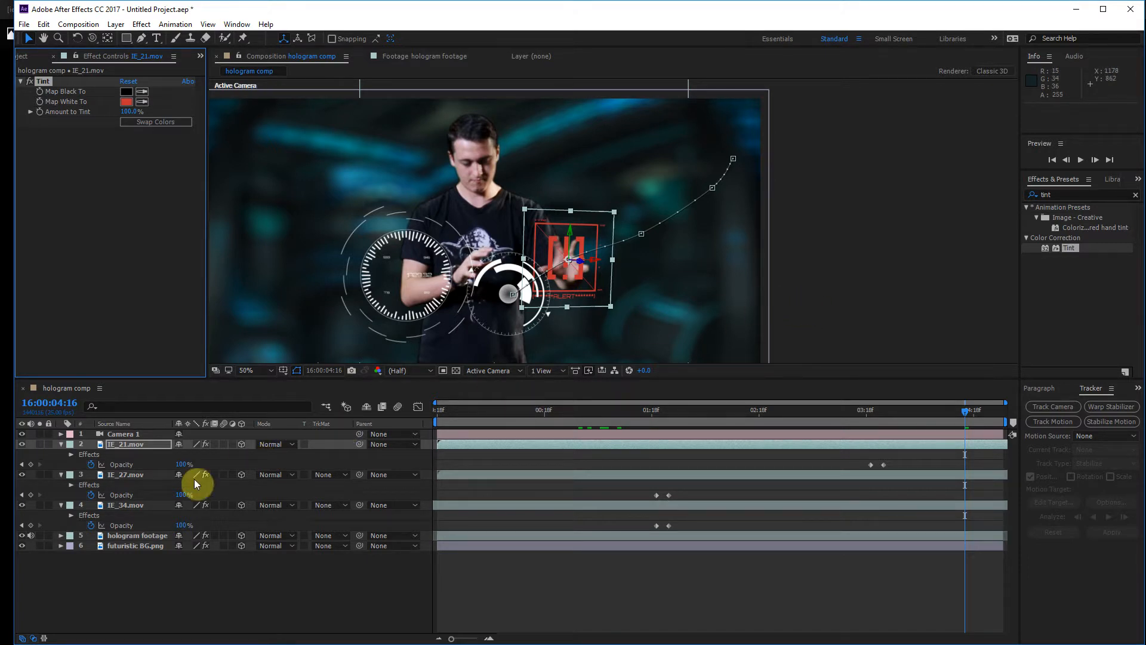
- Set the Tint effect's Map White To colour on IE_27.mov to blue, about 0064CB
left_click(127, 475)
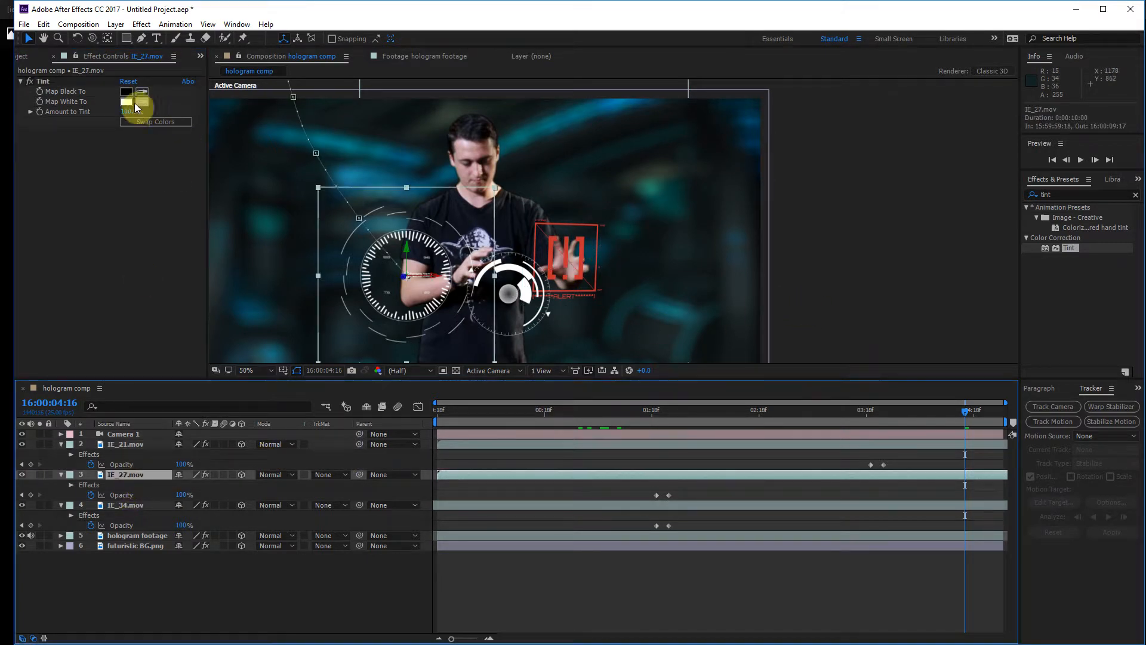
left_click(126, 102)
left_click(448, 436)
mouse_move(422, 423)
left_mouse_down()
mouse_move(414, 431)
mouse_move(434, 400)
mouse_move(448, 406)
left_mouse_up()
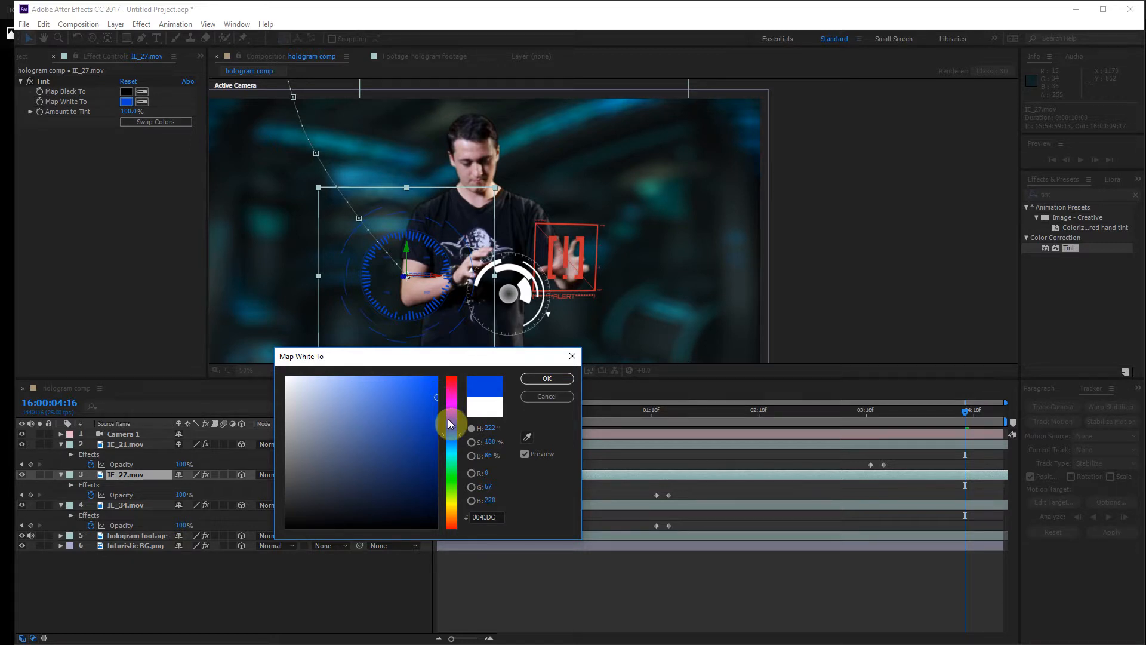
left_click(546, 378)
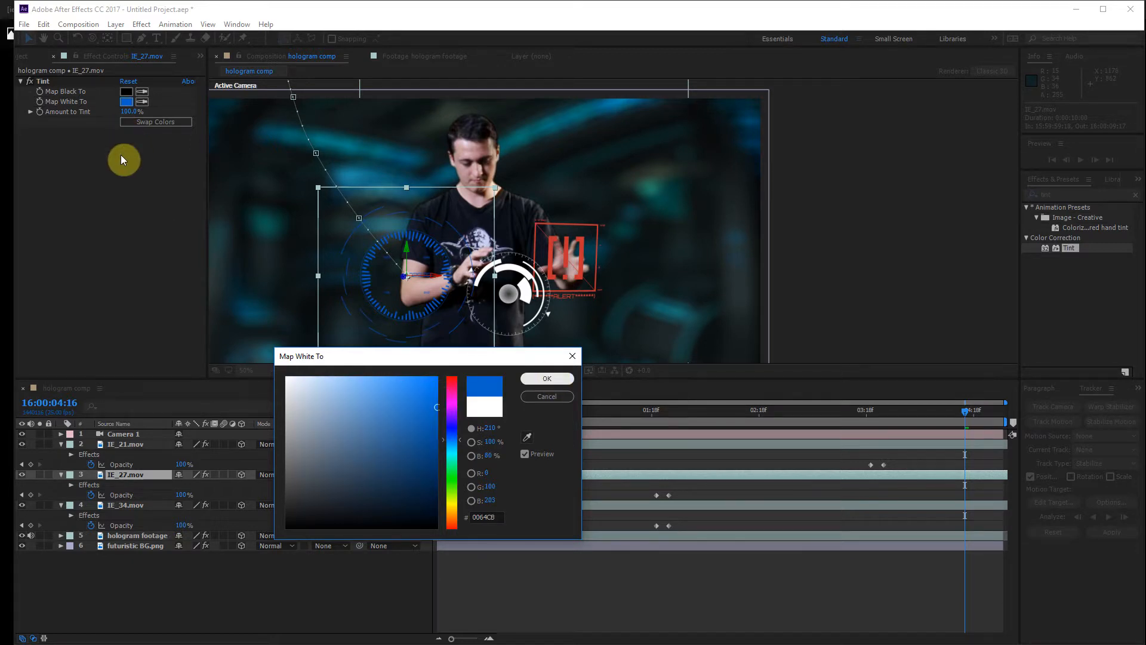
- Set the Tint effect's Map White To colour on IE_34.mov to a dark green
left_click(126, 501)
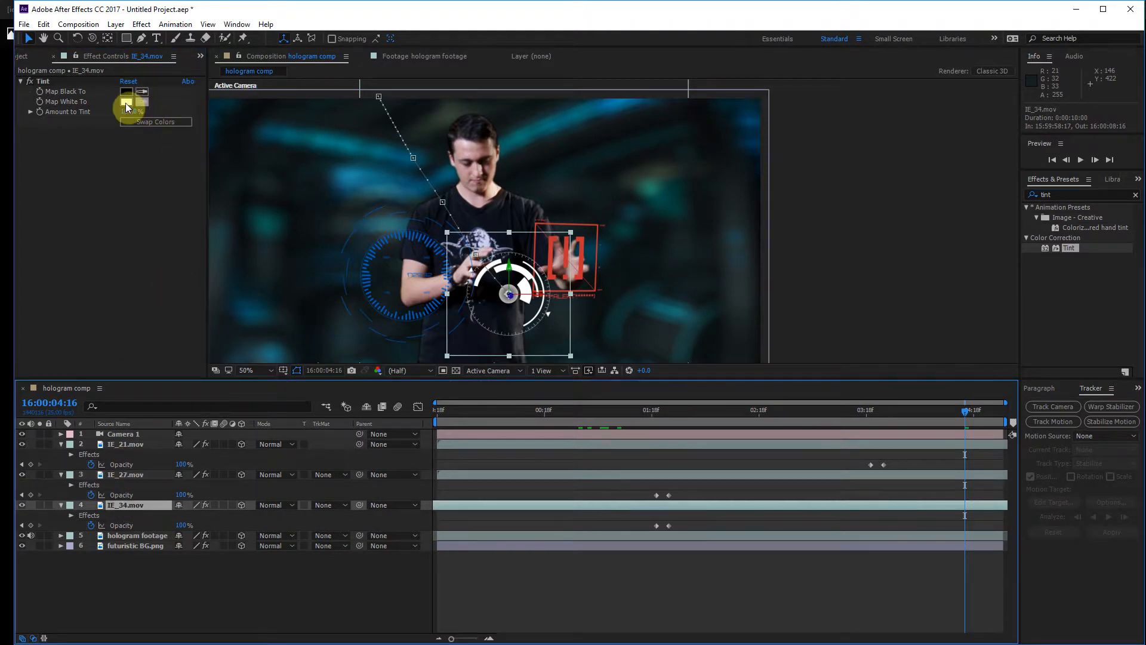
left_click(448, 469)
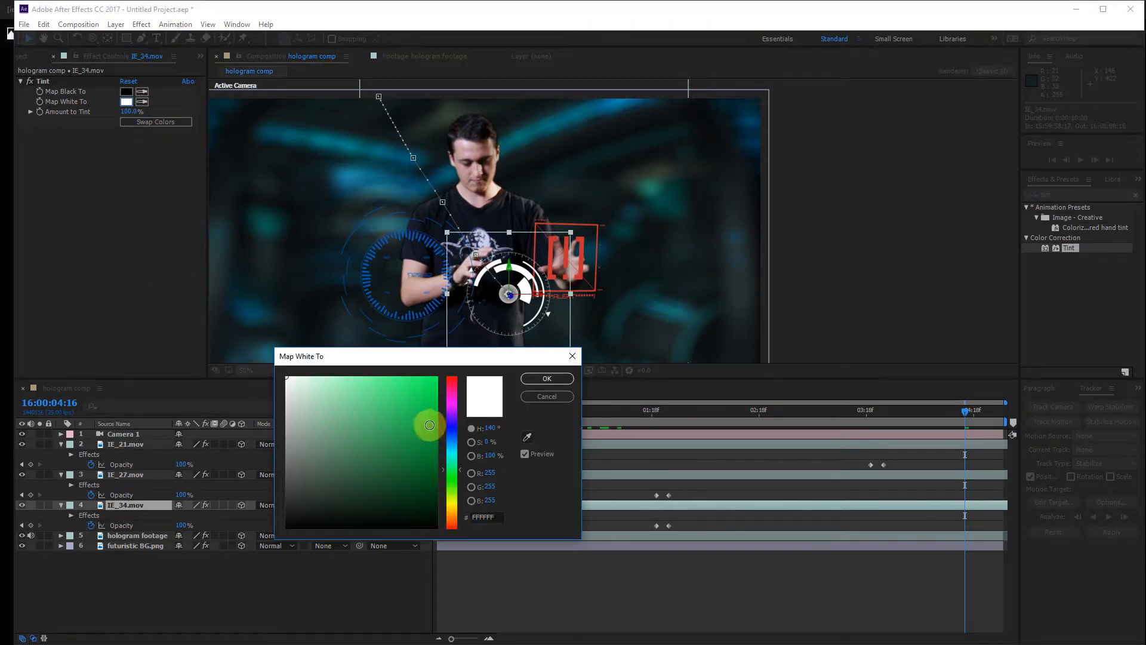
left_click(412, 440)
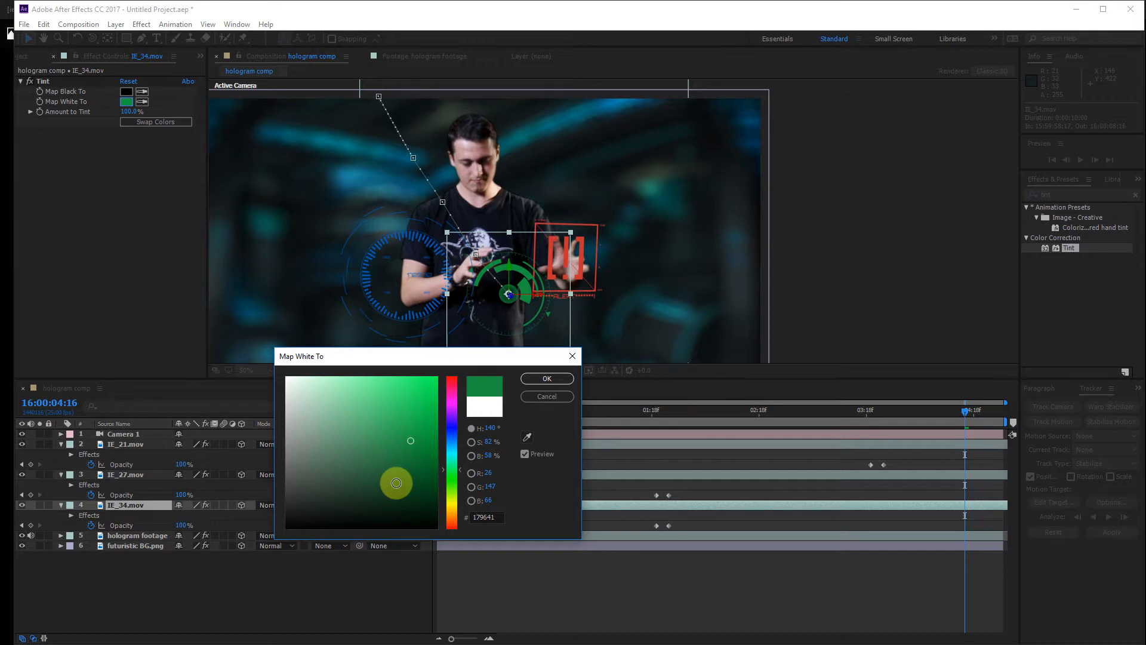
mouse_move(396, 482)
left_mouse_down()
mouse_move(409, 455)
mouse_move(425, 460)
left_mouse_up()
left_click(555, 378)
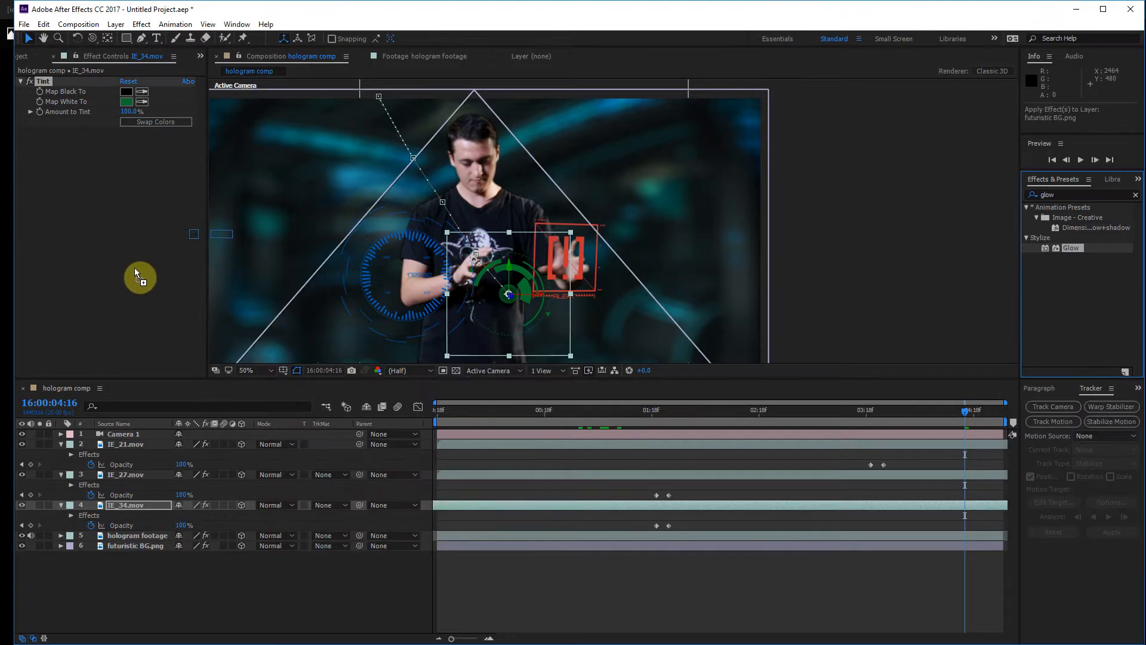
- Apply the Glow effect to the IE_21.mov and IE_34.mov layers
left_click_drag(135, 268, 170, 449)
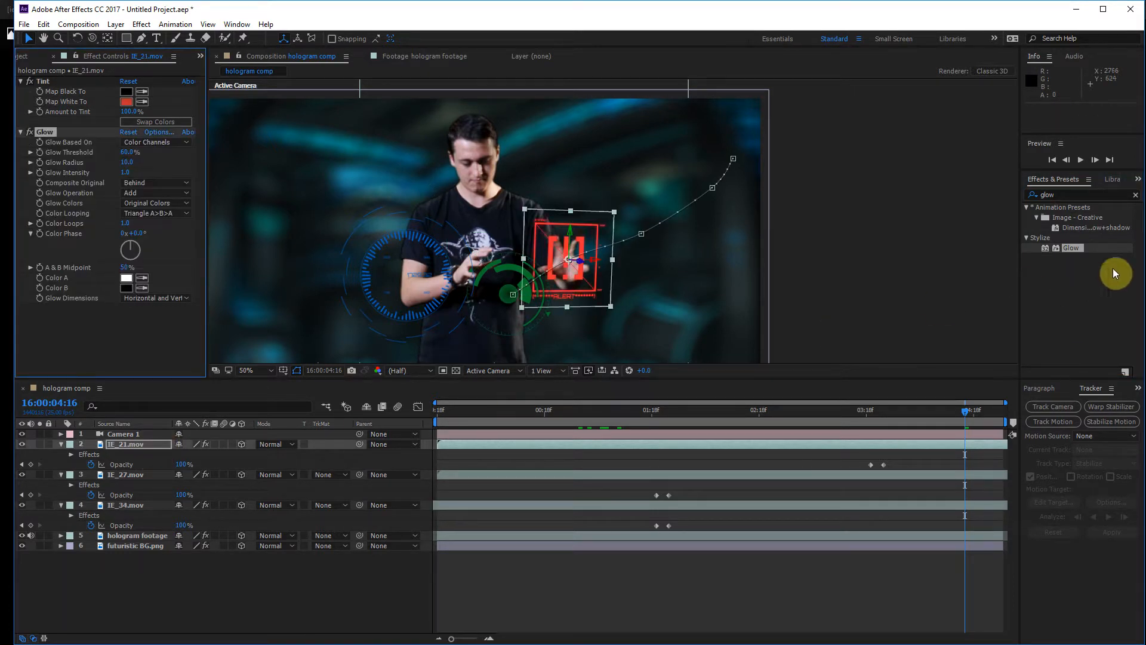
left_click_drag(1066, 250, 189, 515)
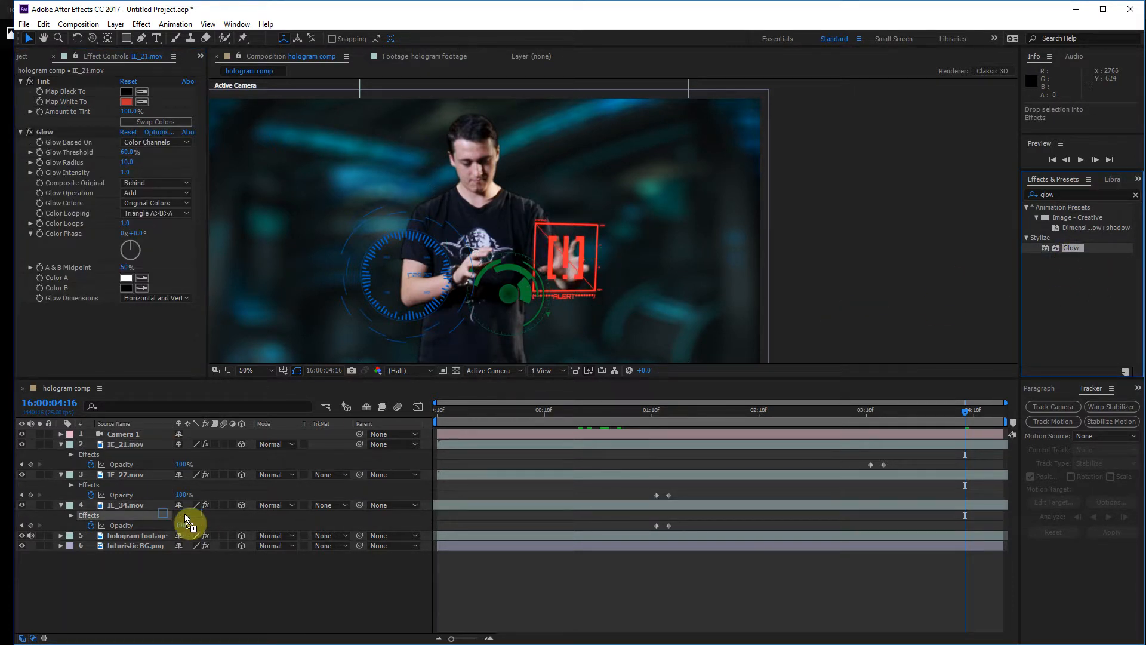
left_click_drag(138, 514, 135, 505)
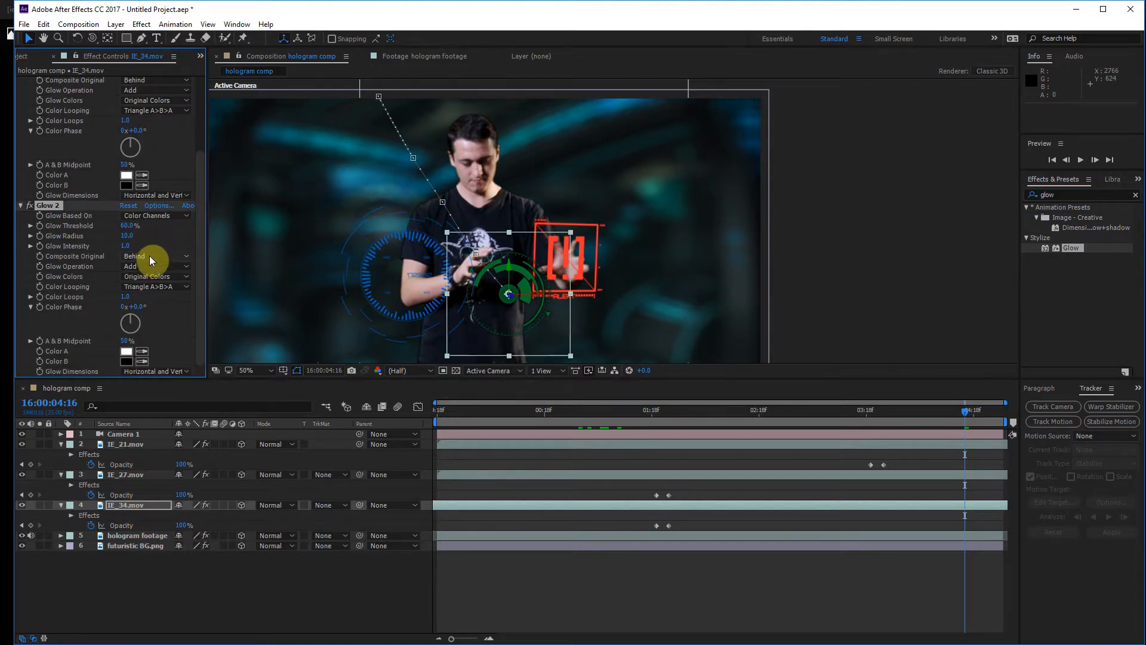
- Delete the first of the two Glow effects from the IE_34.mov layer
scroll(66, 223, "up", 3)
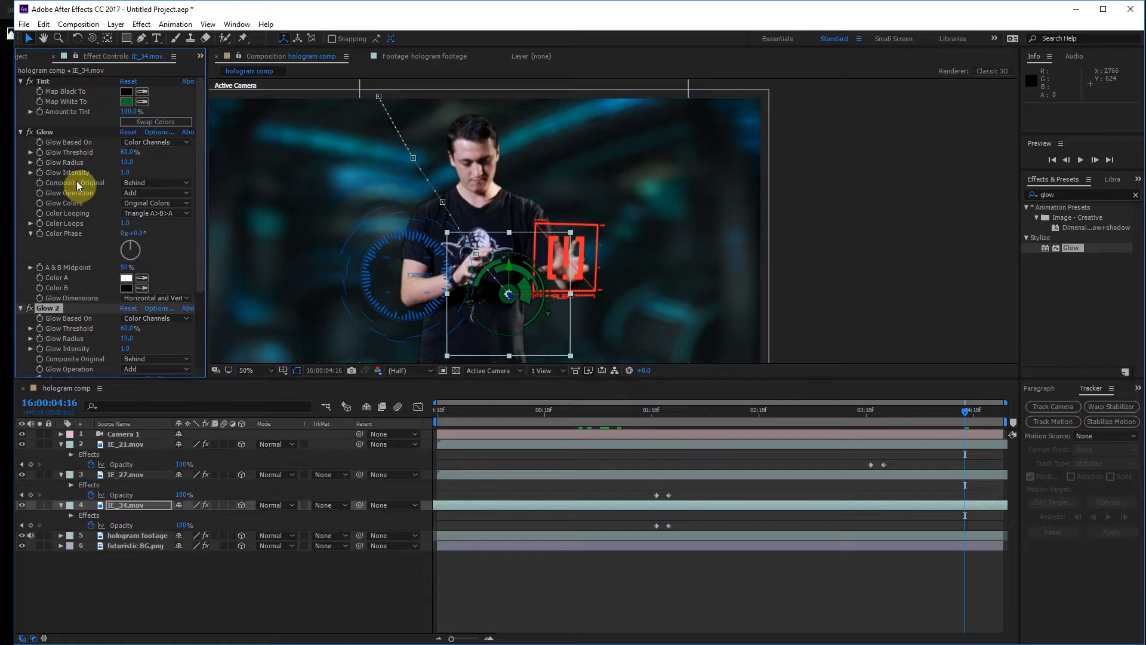
left_click(20, 132)
left_click(45, 132)
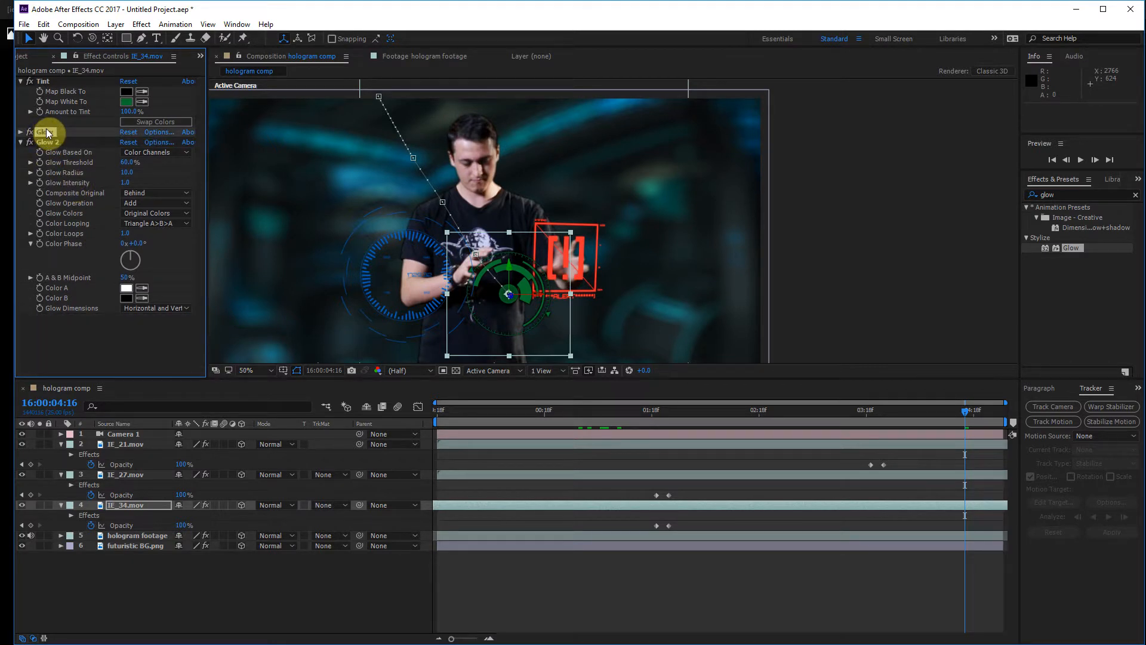
key("Delete")
- Set the Glow on IE_34.mov to a threshold of 50.2%, a radius of 44 and an intensity of 5.2
left_click(130, 506)
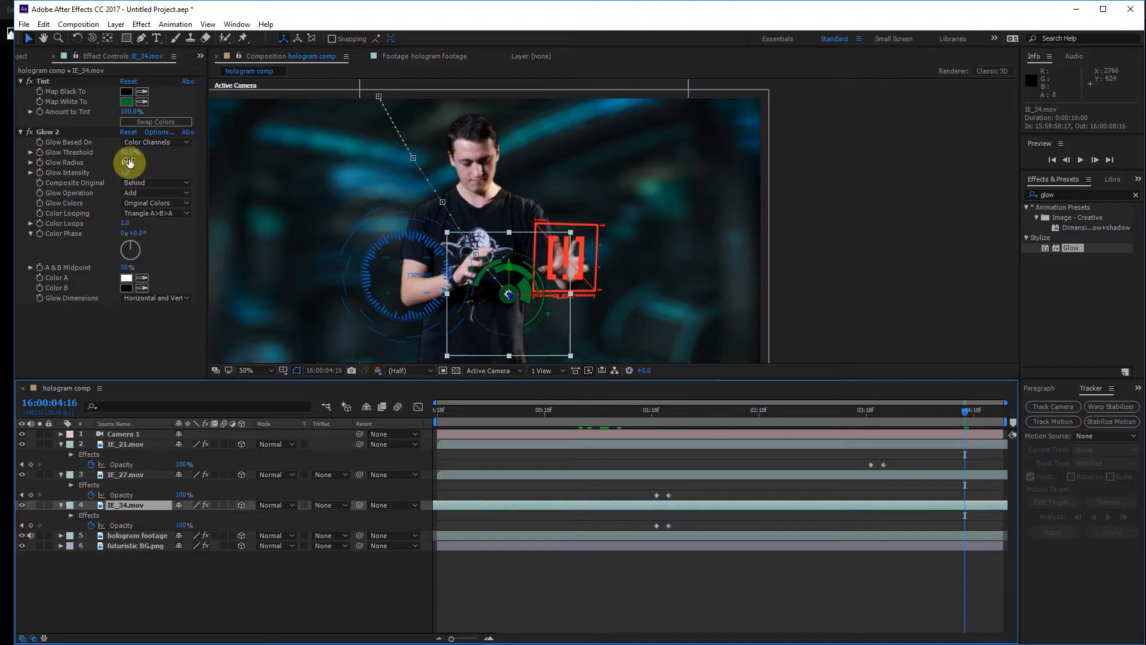
left_click_drag(127, 173, 215, 175)
left_click_drag(127, 153, 196, 181)
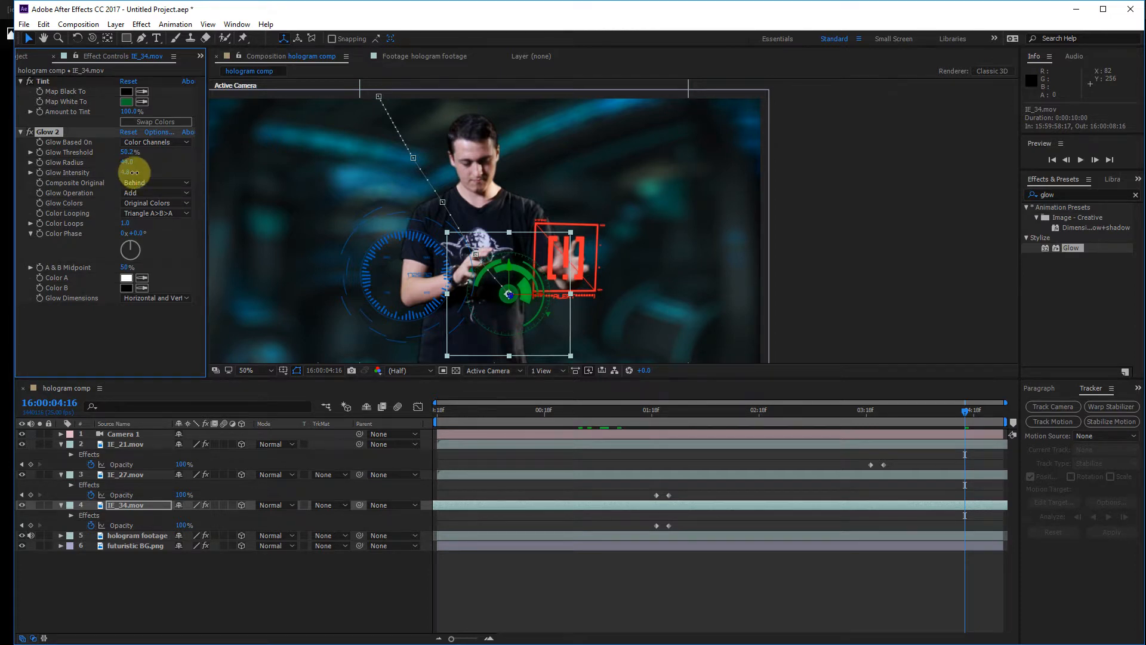
- Try On Top for the IE_34.mov Glow's Composite Original option and return it to Behind
left_click(155, 183)
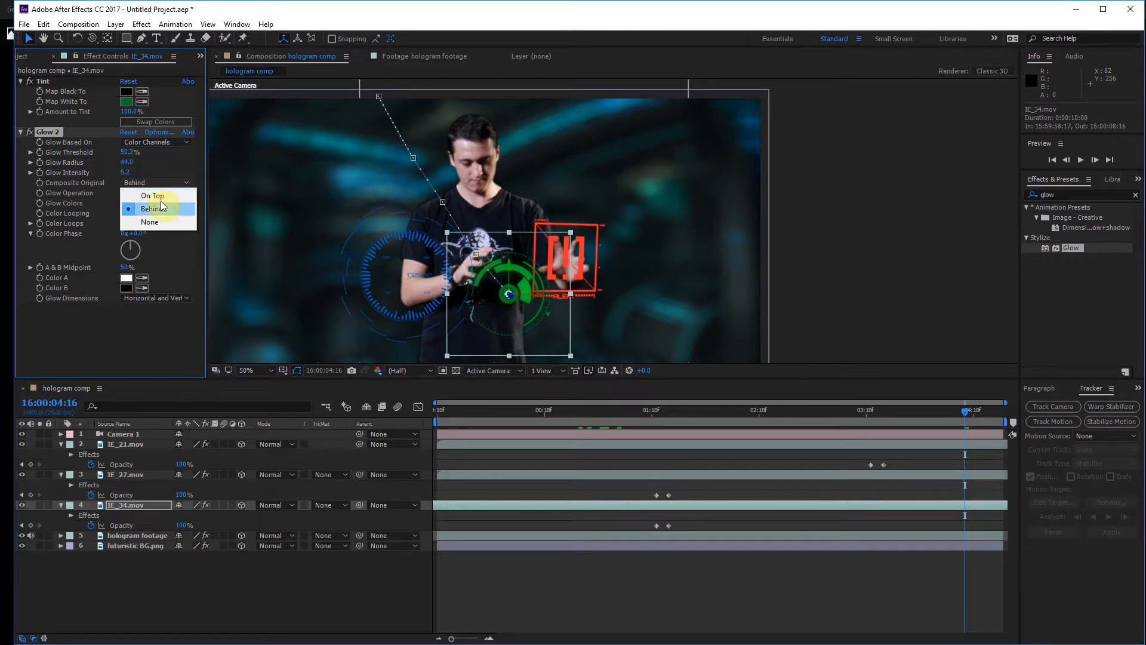
left_click(157, 195)
left_click(155, 184)
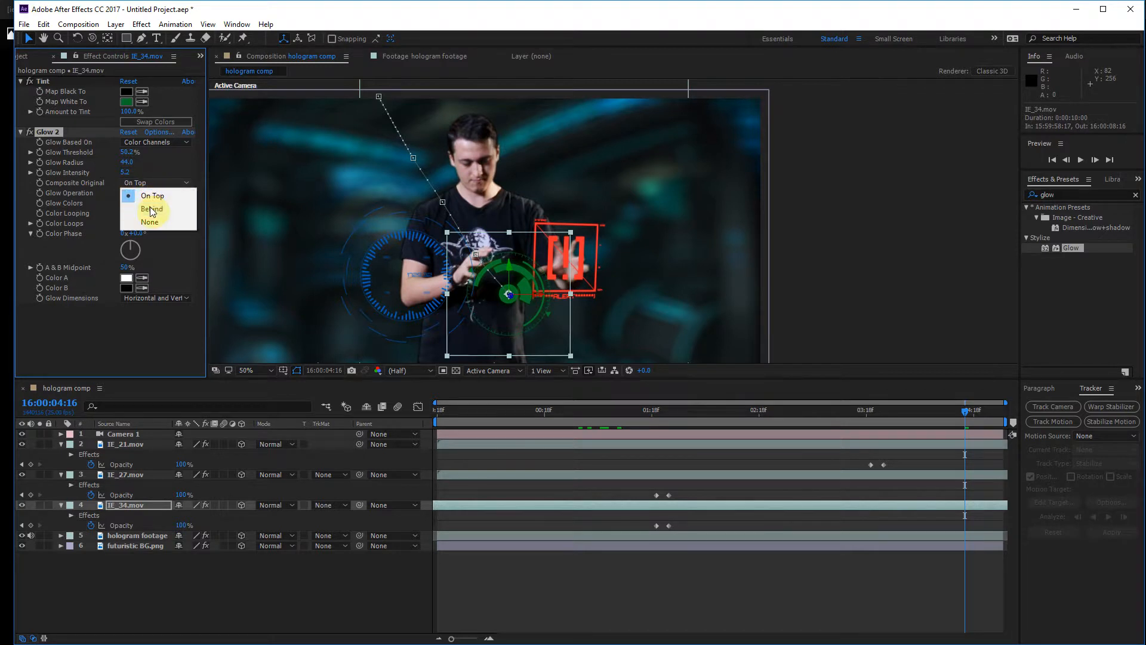
left_click(158, 221)
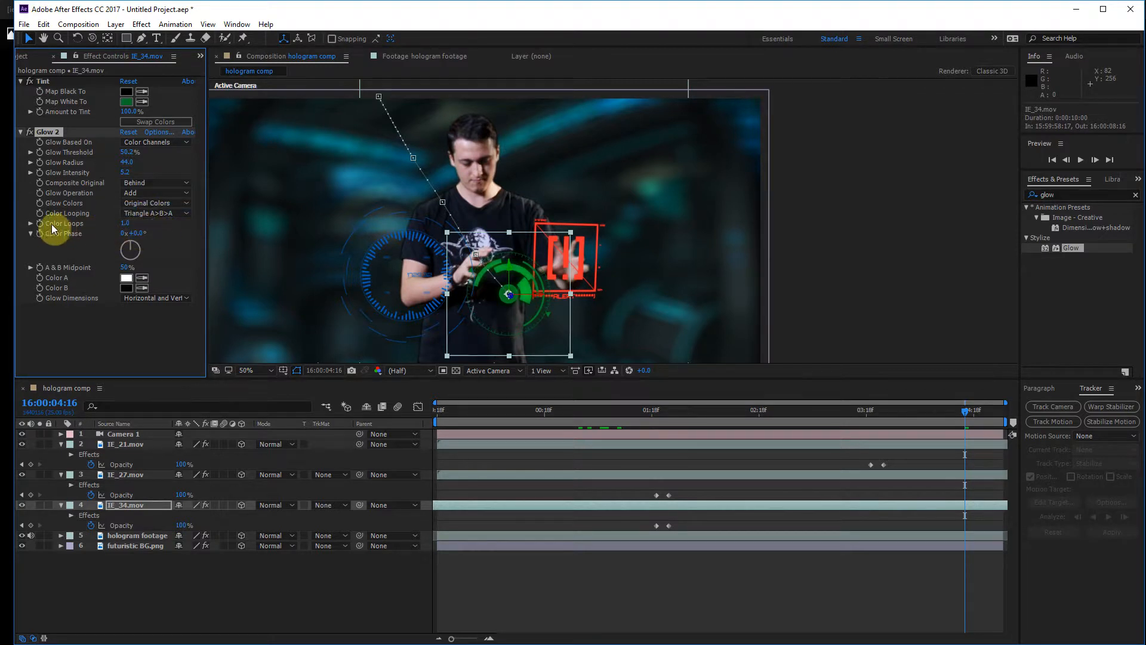
- Set the IE_34.mov Glow's colours to A & B Colors, with the glow based on Color Channels
left_click(88, 270)
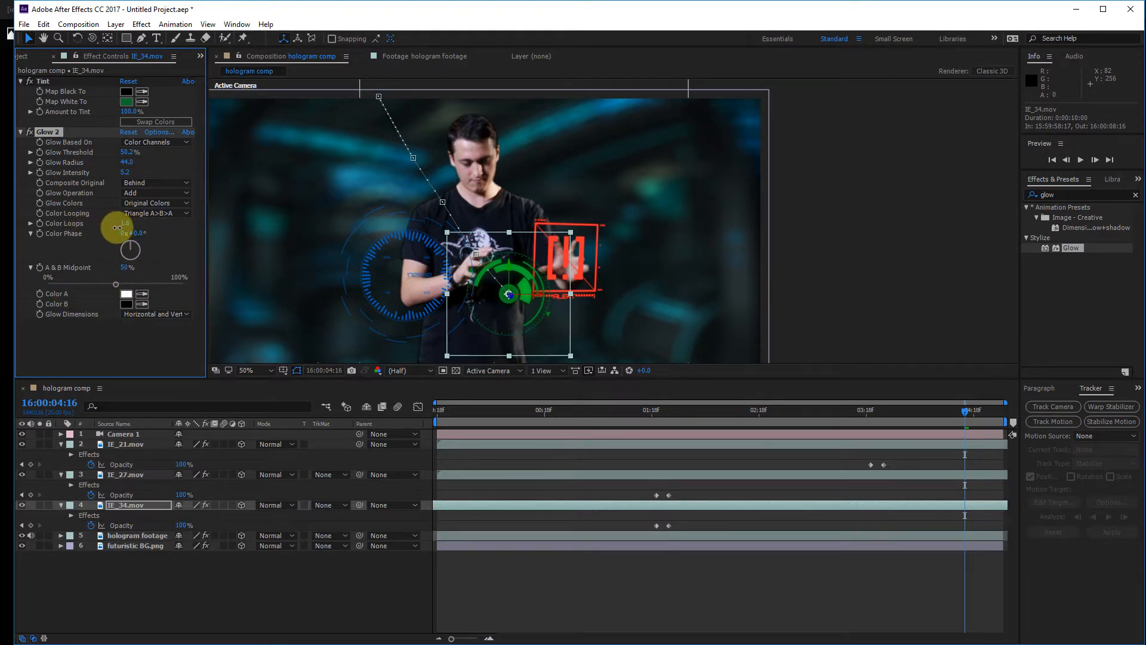
left_click(157, 141)
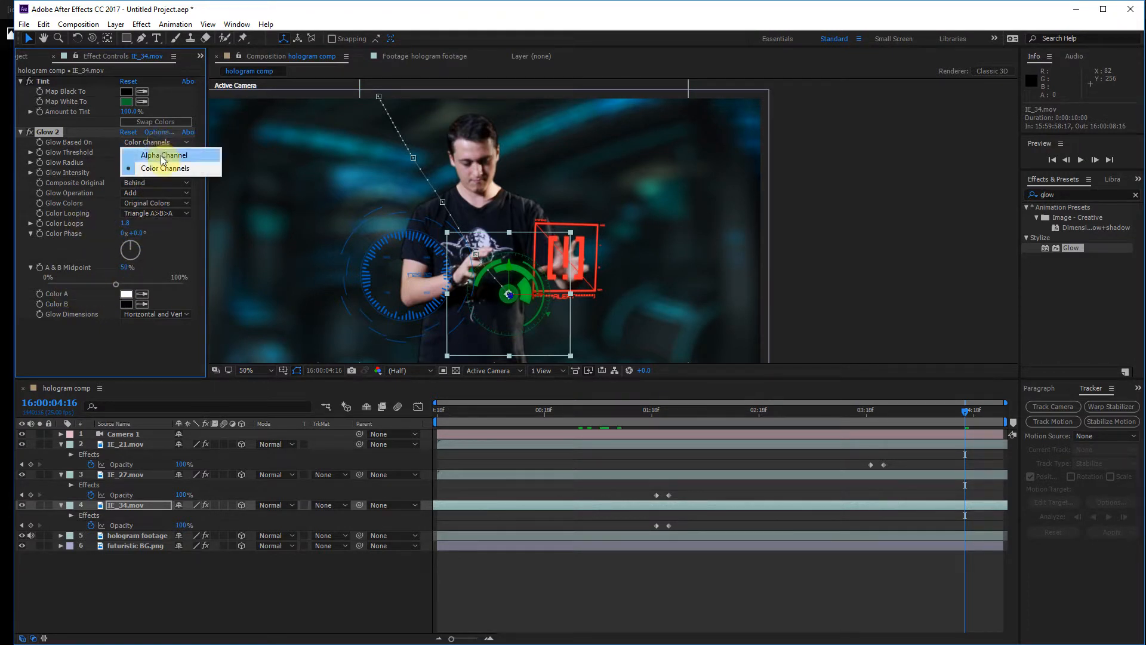
left_click(159, 151)
left_click(157, 144)
left_click(155, 165)
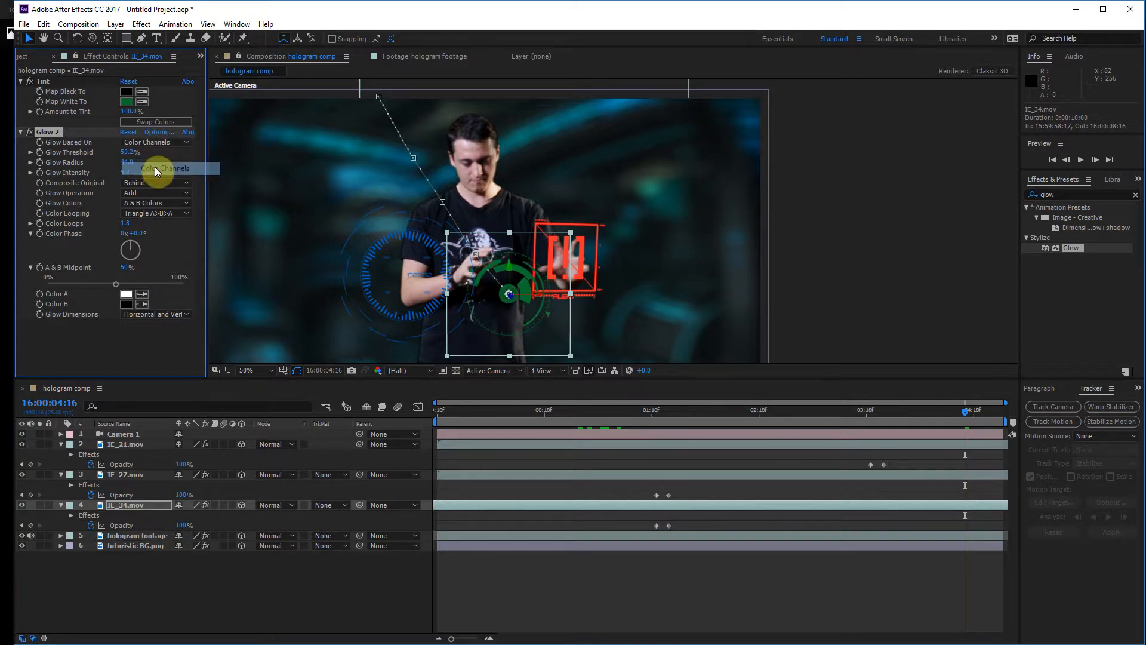
- Try Multiply as the Glow Operation on IE_34.mov and return it to Add
left_click(161, 192)
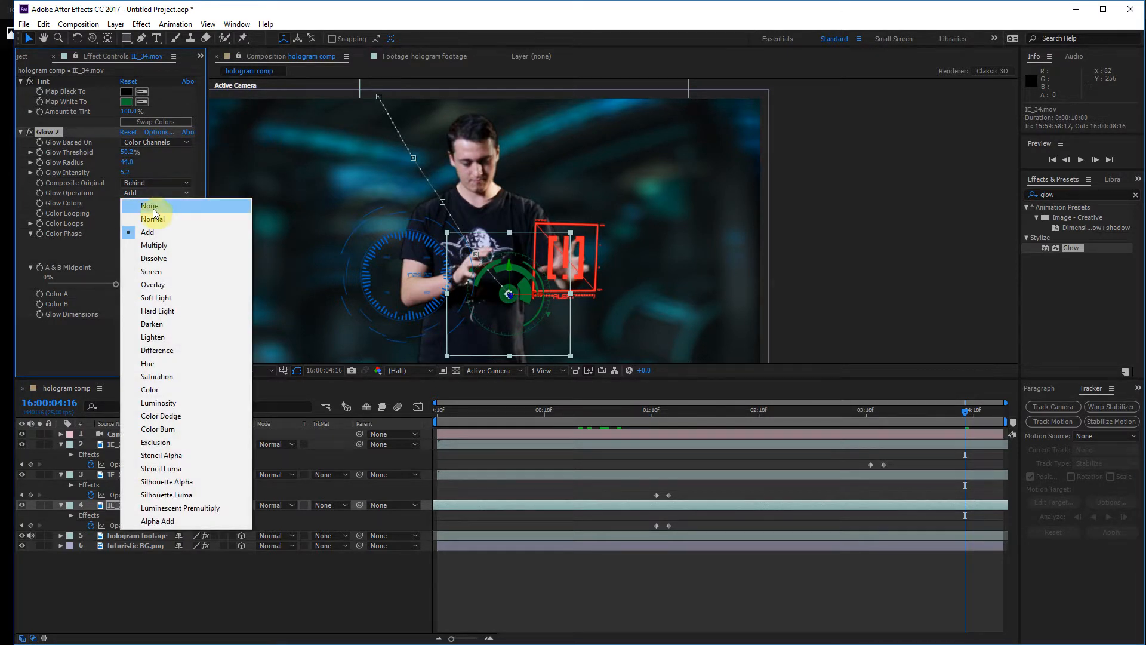
left_click(168, 246)
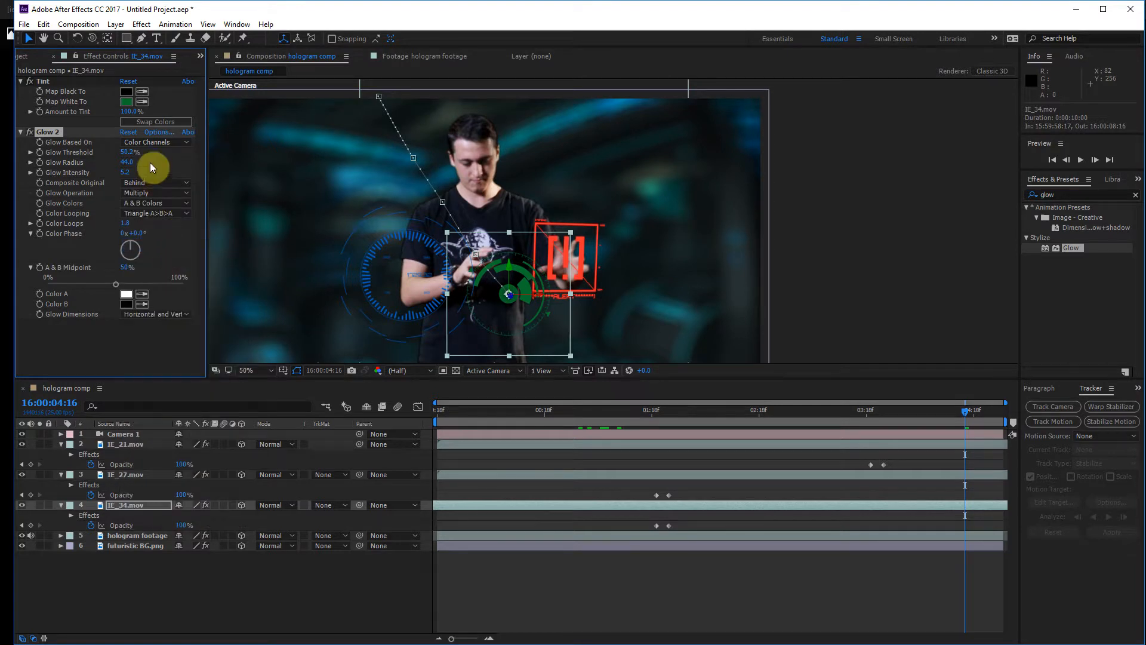
left_click(149, 182)
left_click(152, 181)
left_click(149, 192)
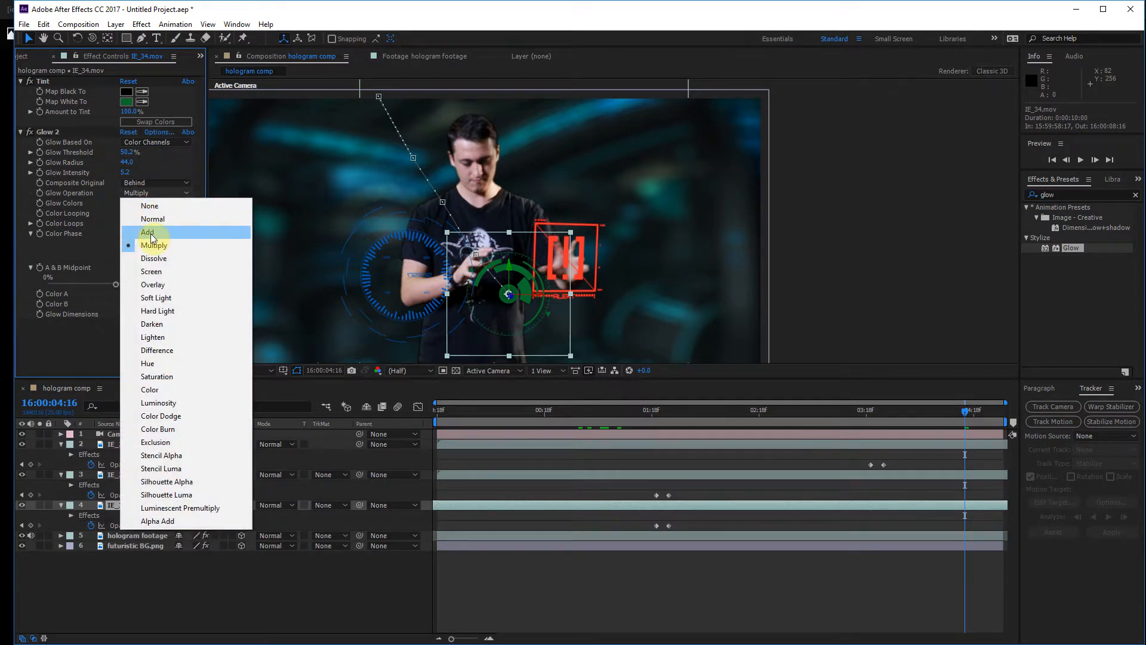
left_click(153, 233)
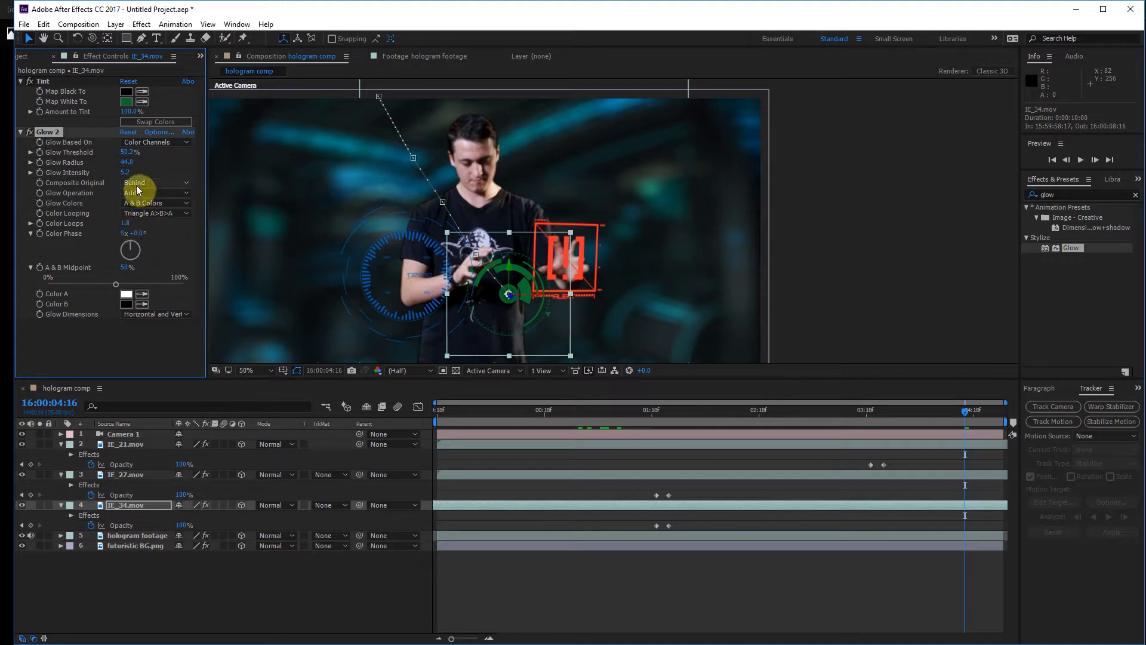
- Set the IE_34.mov Glow to a threshold of 32.5%, a radius of 48 and an intensity of 9.5
left_click_drag(126, 173, 250, 211)
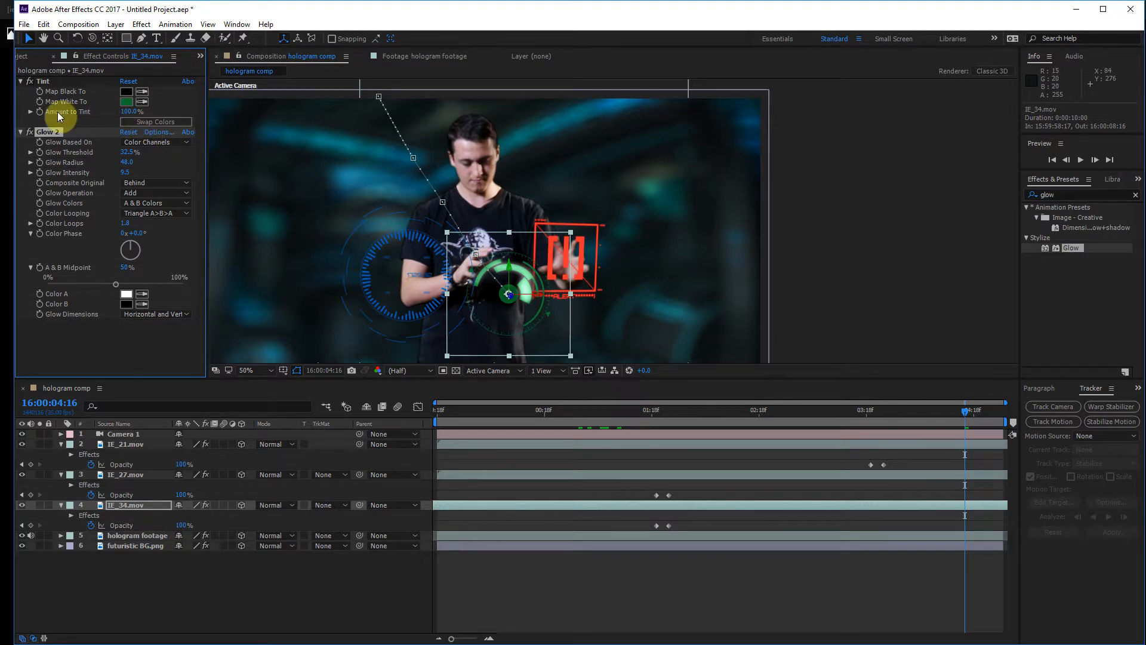
left_click(20, 132)
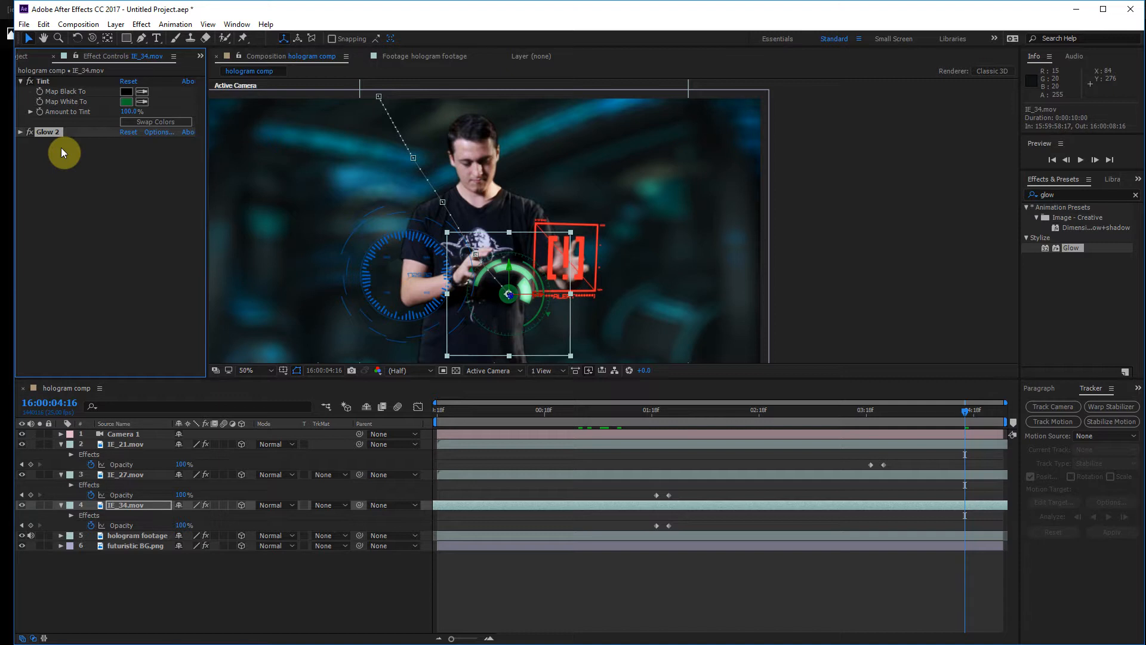
- Copy the adjusted Glow effect from IE_34.mov onto the IE_27.mov layer
left_click(126, 474)
left_click(107, 175)
key("ctrl+v")
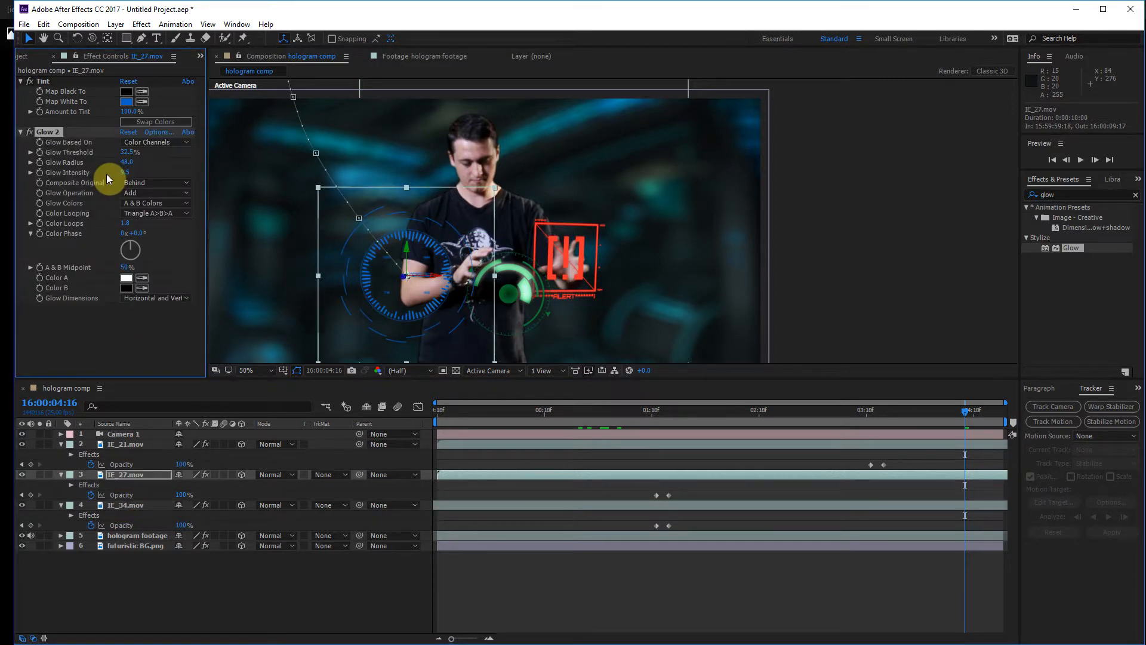
- Replace the Glow on IE_21.mov with the copied one and set its threshold to 40%
left_click(123, 444)
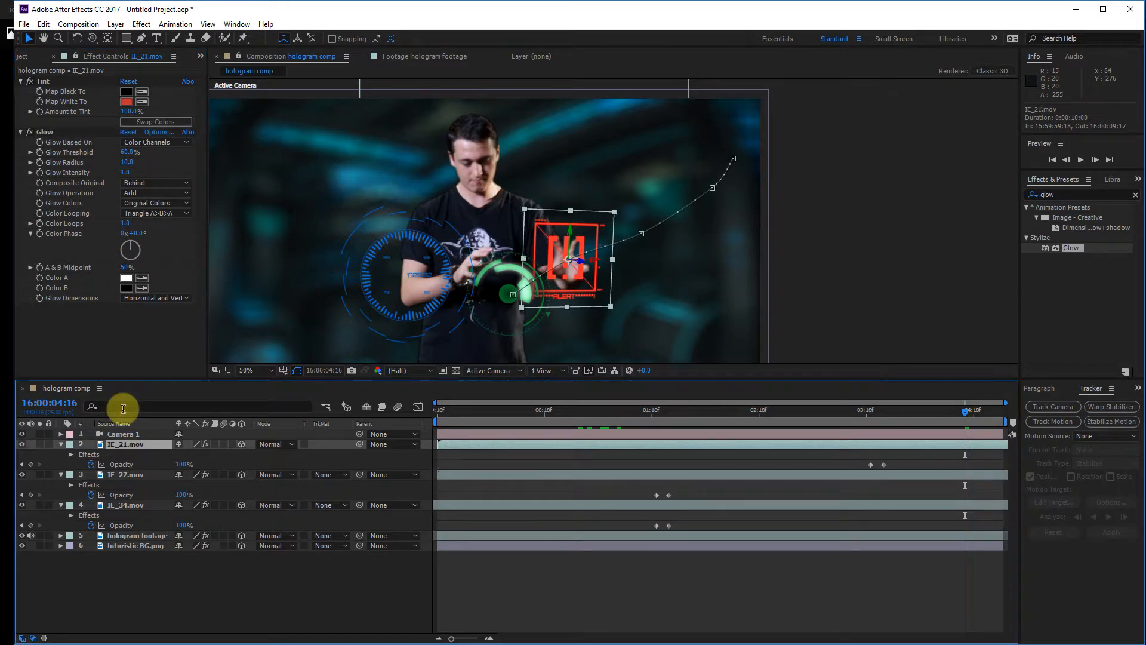
left_click(46, 129)
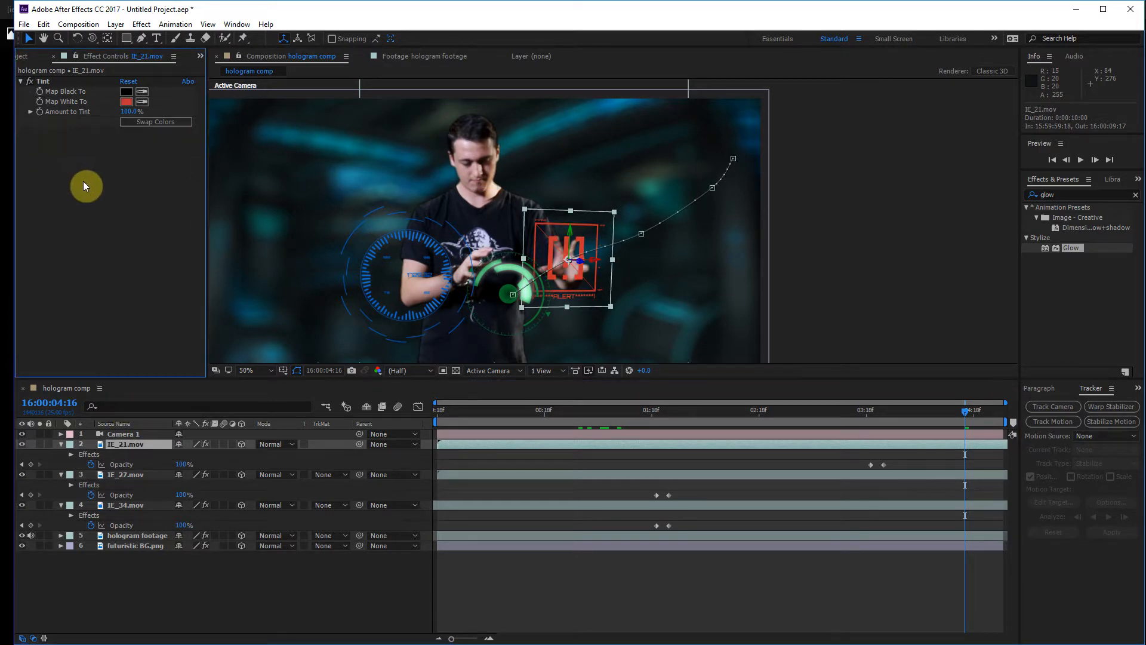
key("ctrl+v")
left_click_drag(123, 154, 147, 163)
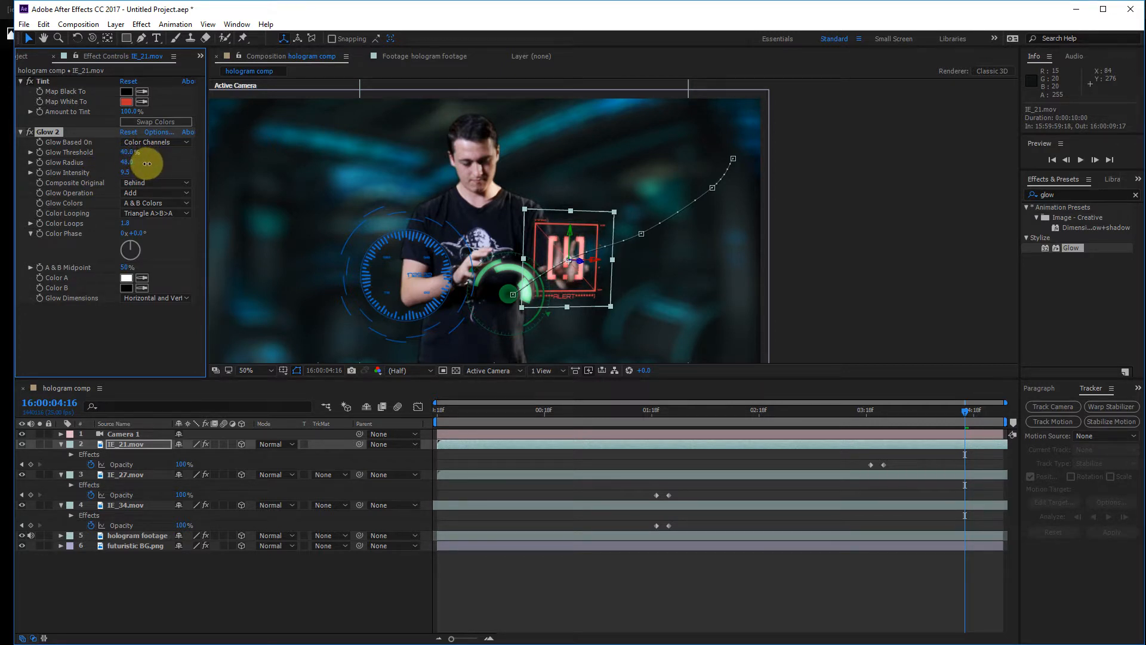
- Try a lower Glow threshold on the IE_34.mov layer
left_click(128, 505)
left_click(20, 132)
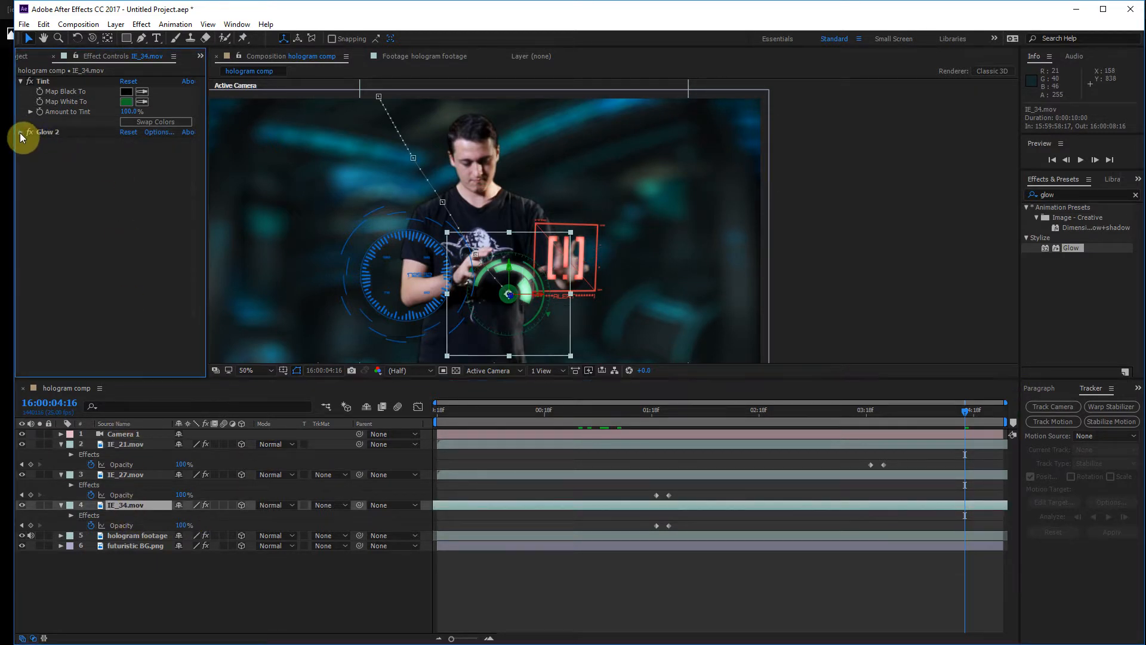
left_click_drag(126, 153, 116, 156)
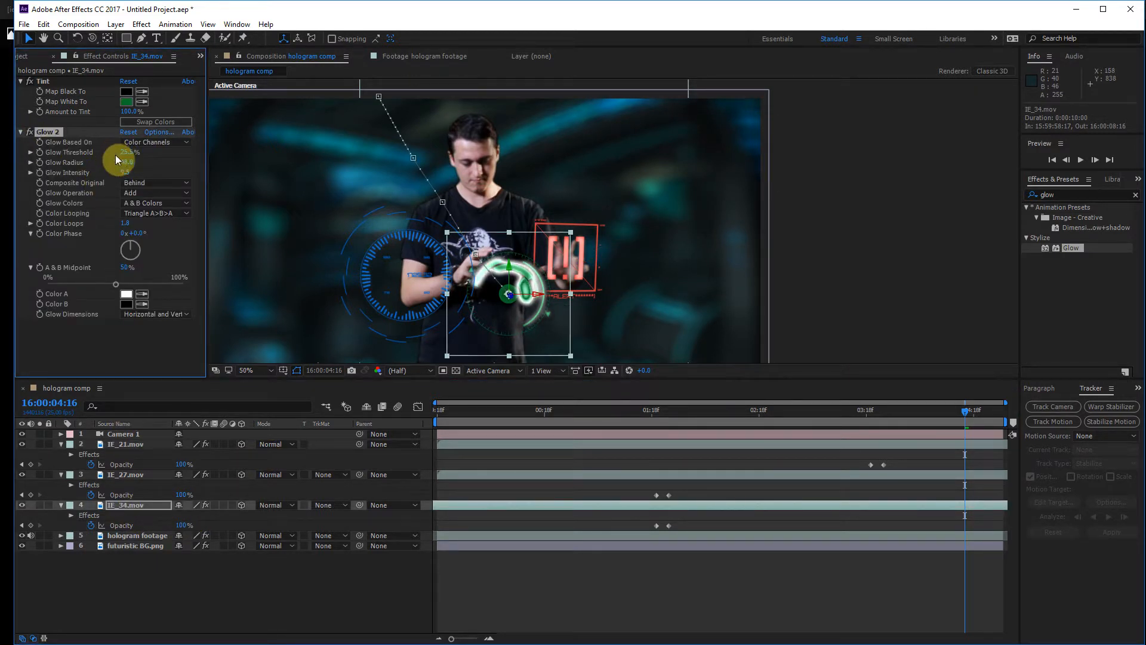
- Set the Glow threshold on IE_27.mov to 28.6% and clear the layer selection
key("ctrl+Up")
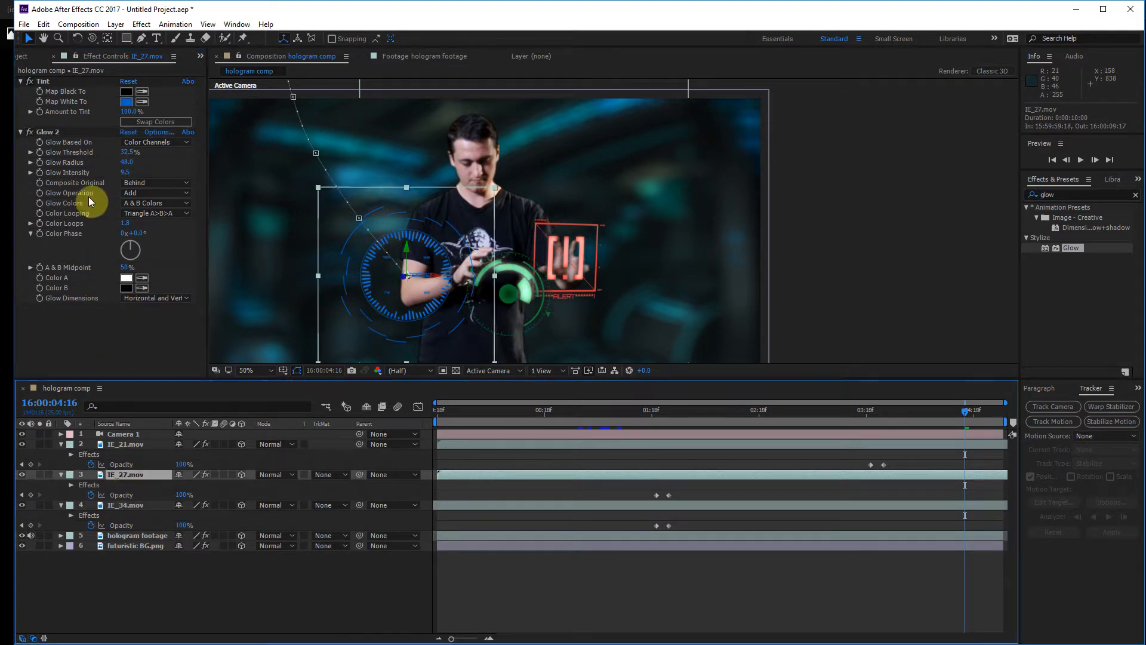
left_click_drag(125, 152, 124, 153)
left_click(868, 259)
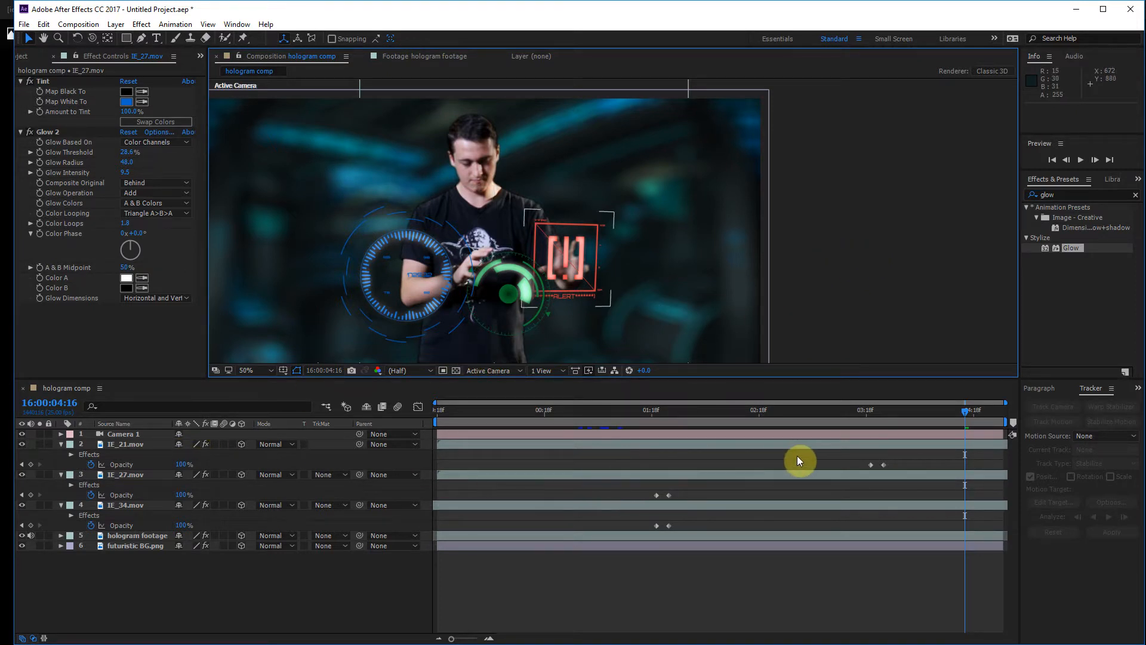
- Set the second Opacity keyframe of both IE_21.mov and IE_27.mov to 80%
left_click(20, 465)
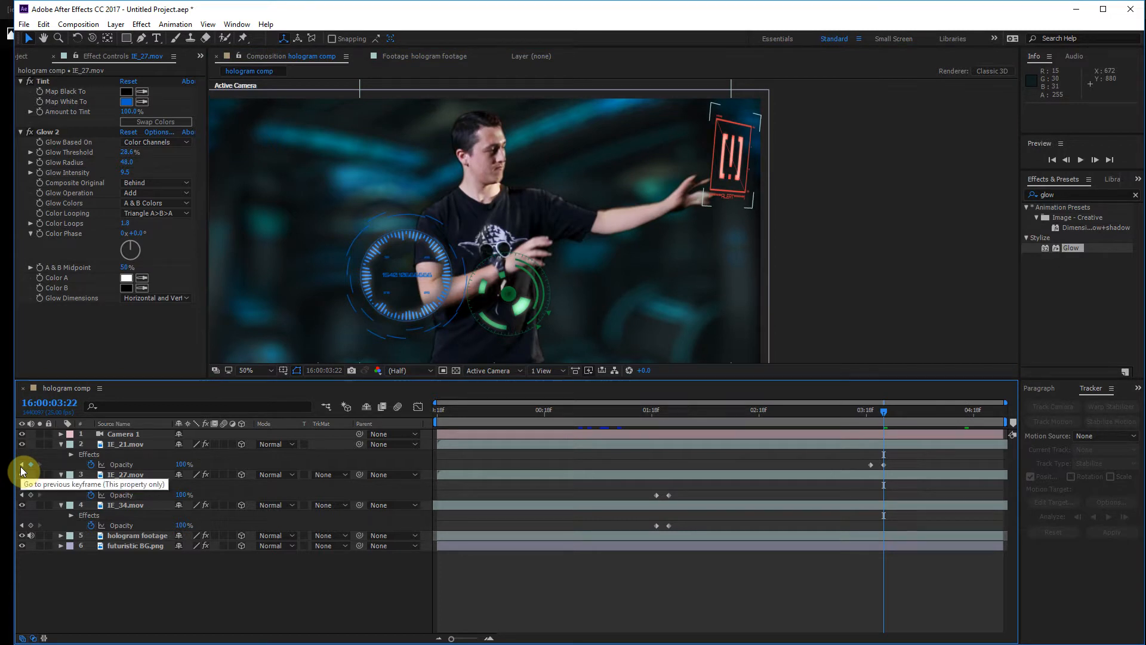
left_click(181, 465)
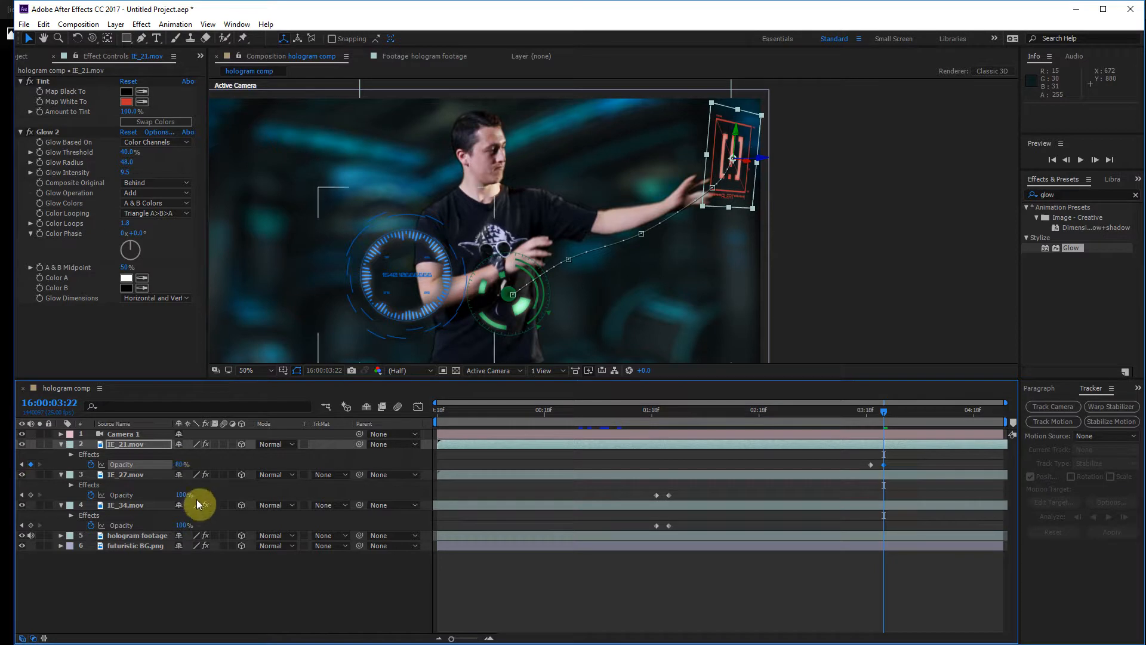
left_click(24, 497)
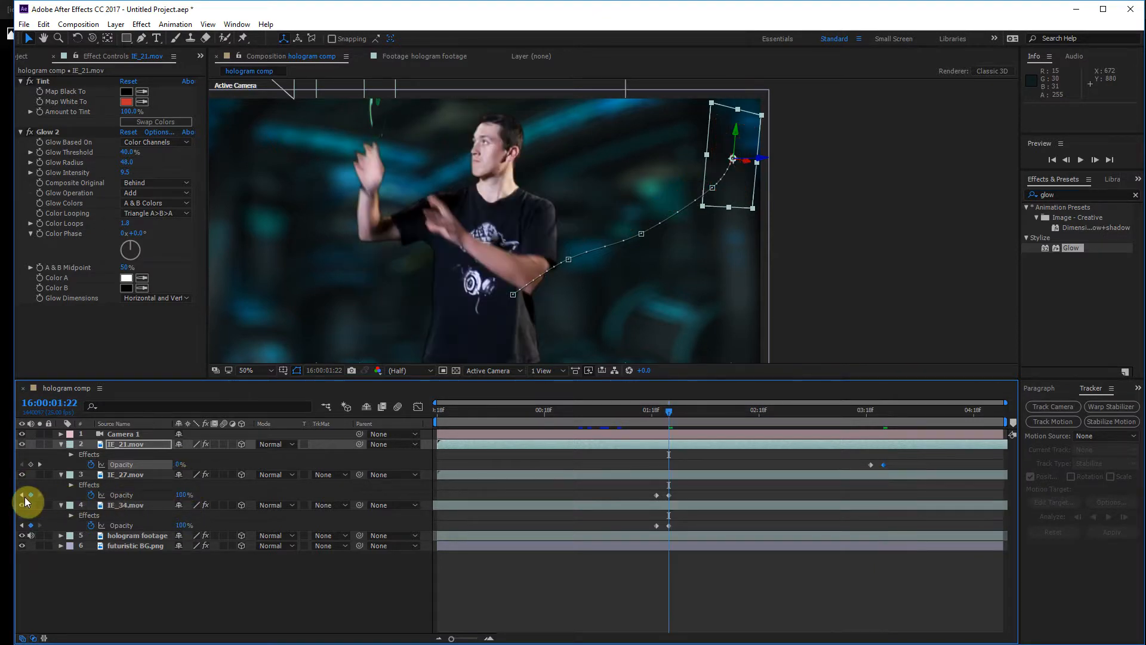
left_click(181, 494)
type("80")
key("Return")
- Set the second Opacity keyframe of IE_34.mov, at 16:00:01:22, to 80%
left_click(21, 526)
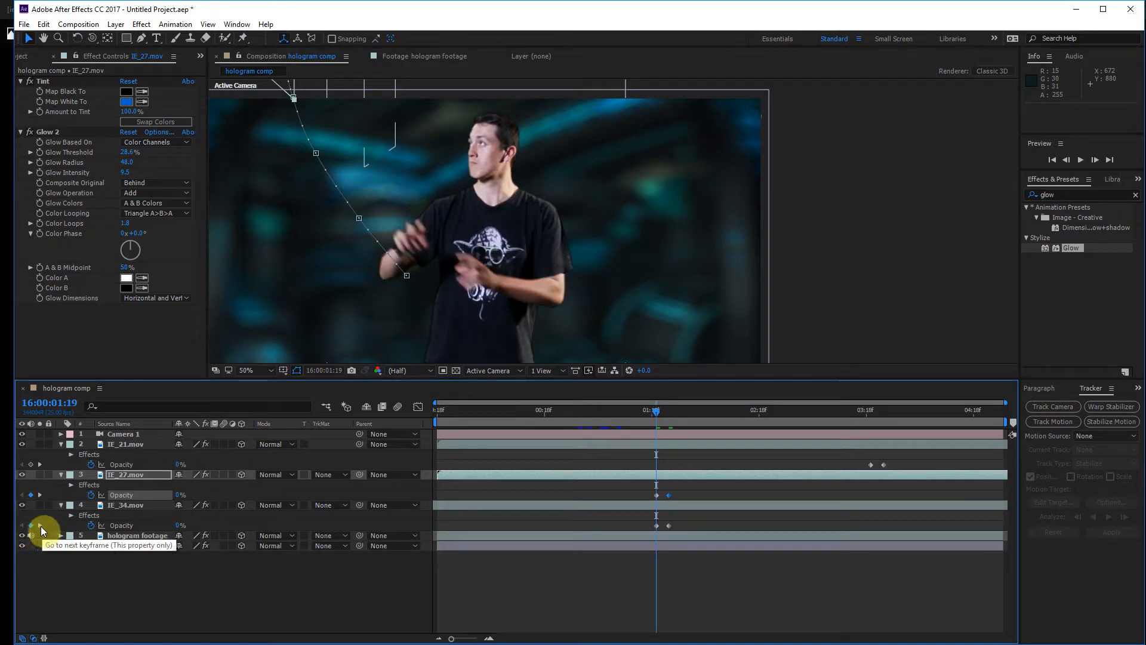
left_click(40, 526)
left_click(181, 525)
type("80")
key("Return")
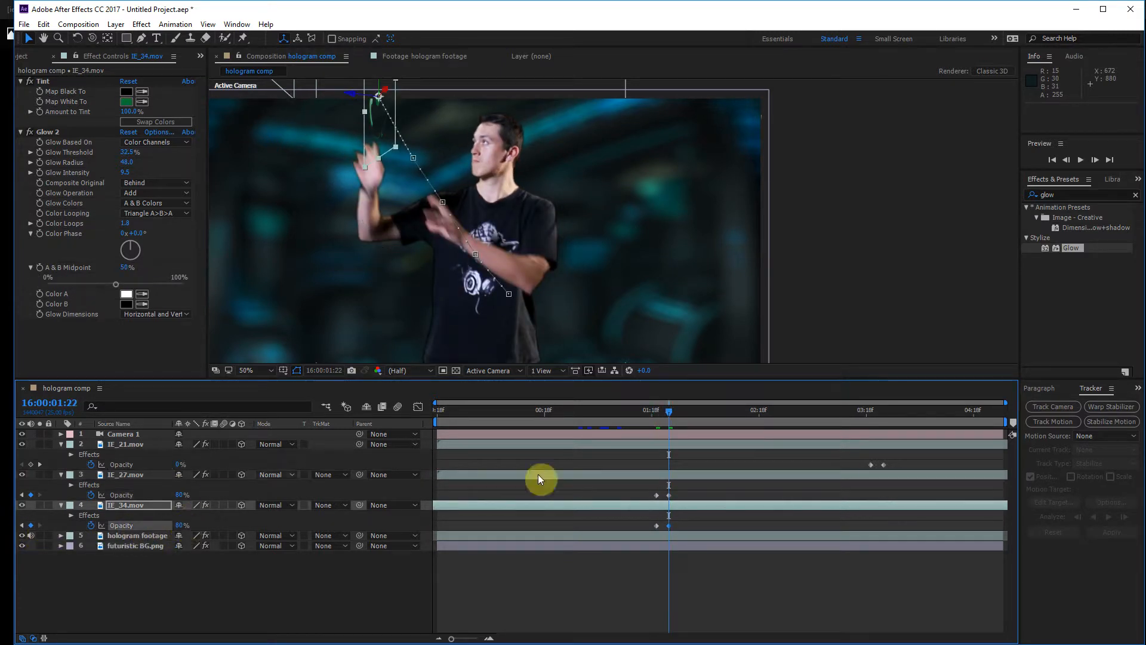
- Clear the layer selection and move the playhead to 16:00:00:16
left_click(993, 352)
left_click(623, 410)
left_click_drag(623, 408, 535, 468)
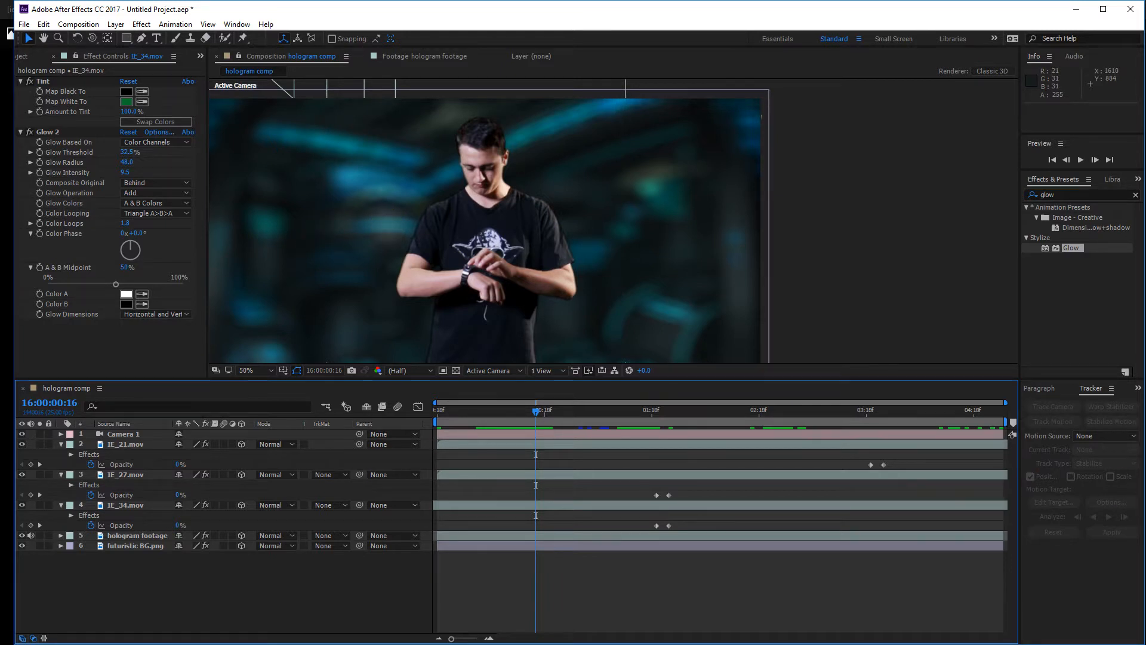
- Examine the numbered interface elements in the preview image ie_prv.jpg in Photos to choose another element for the composite
key("alt+Tab")
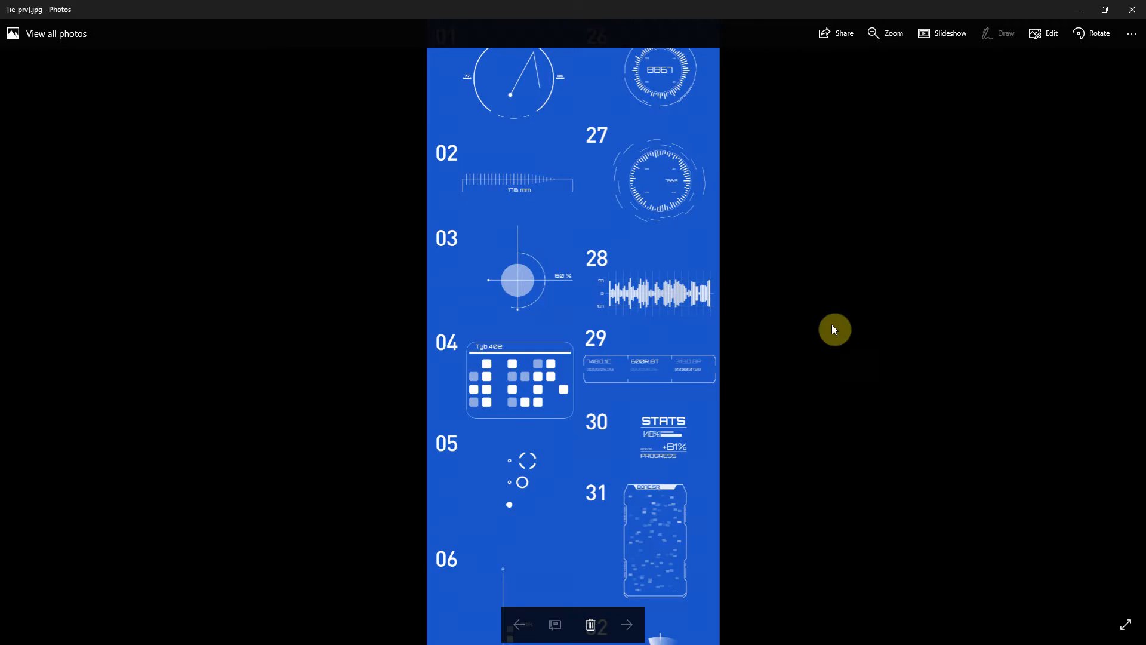
scroll(659, 305, "down", 1)
scroll(653, 477, "down", 1)
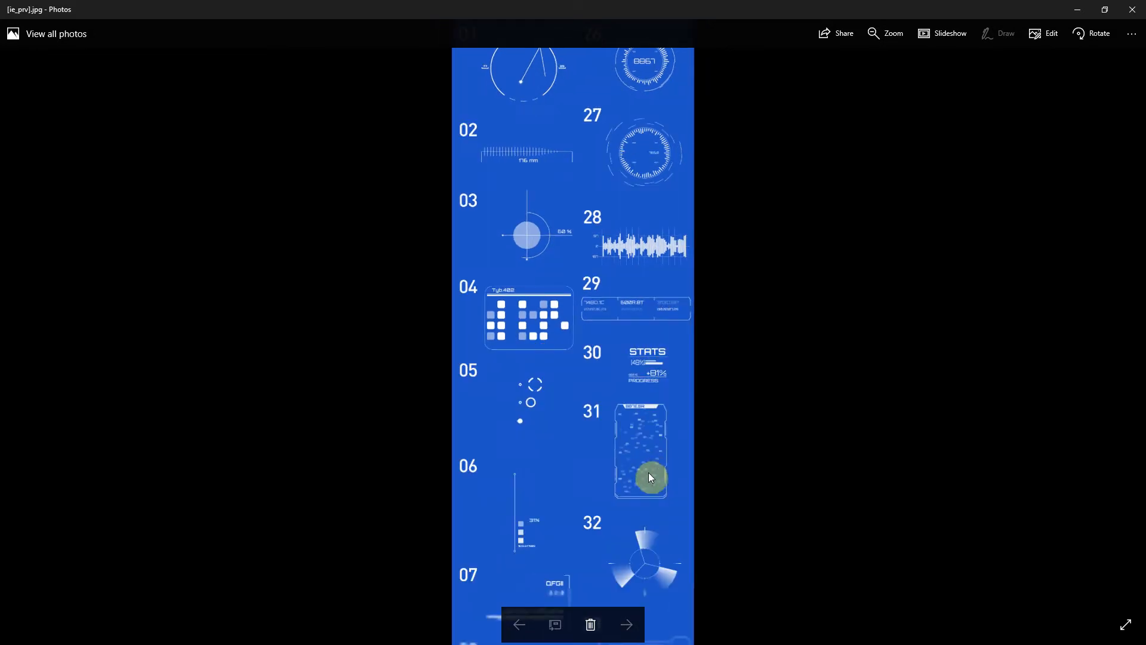
scroll(541, 518, "up", 2)
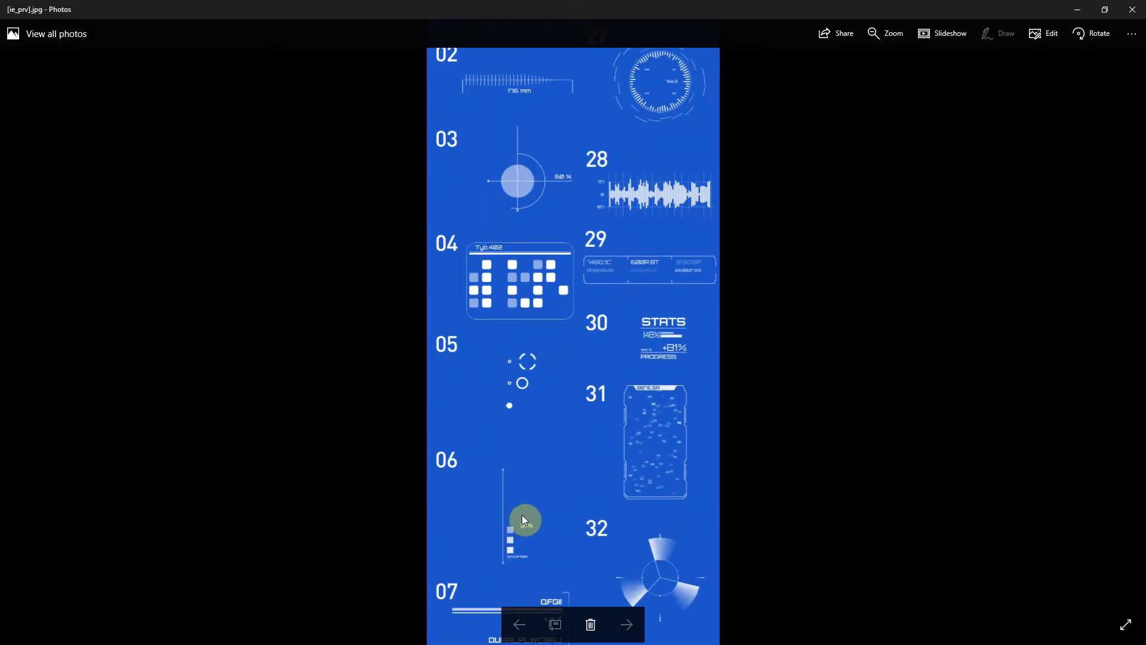
scroll(567, 505, "down", 1)
left_click_drag(598, 512, 595, 194)
left_click_drag(558, 417, 539, 271)
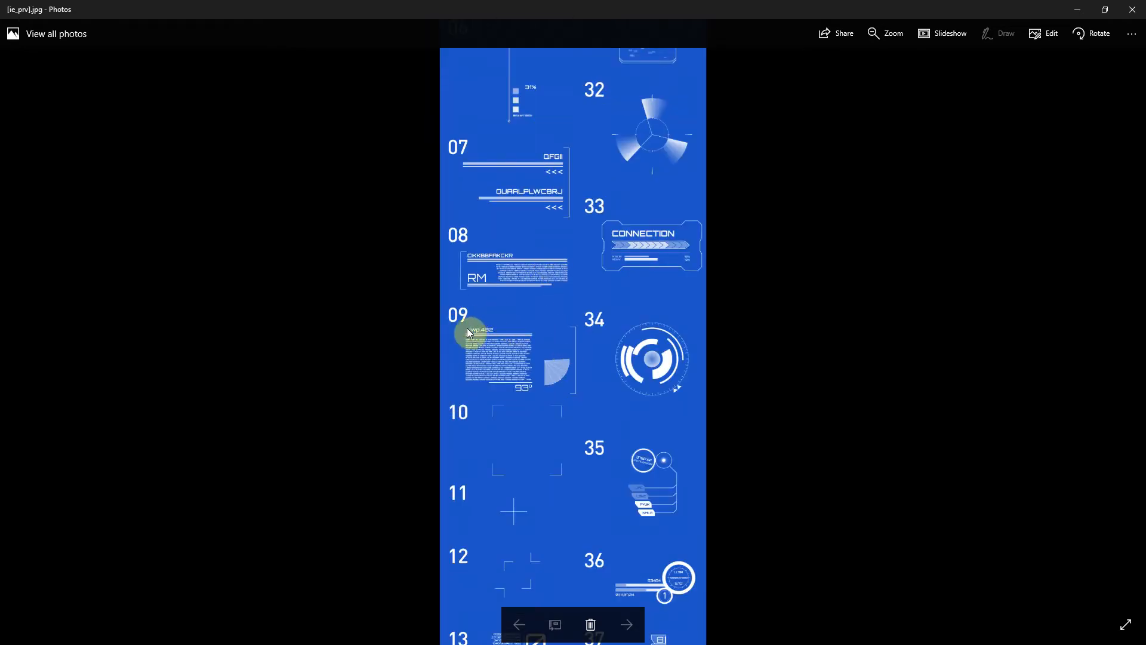
left_click(1104, 16)
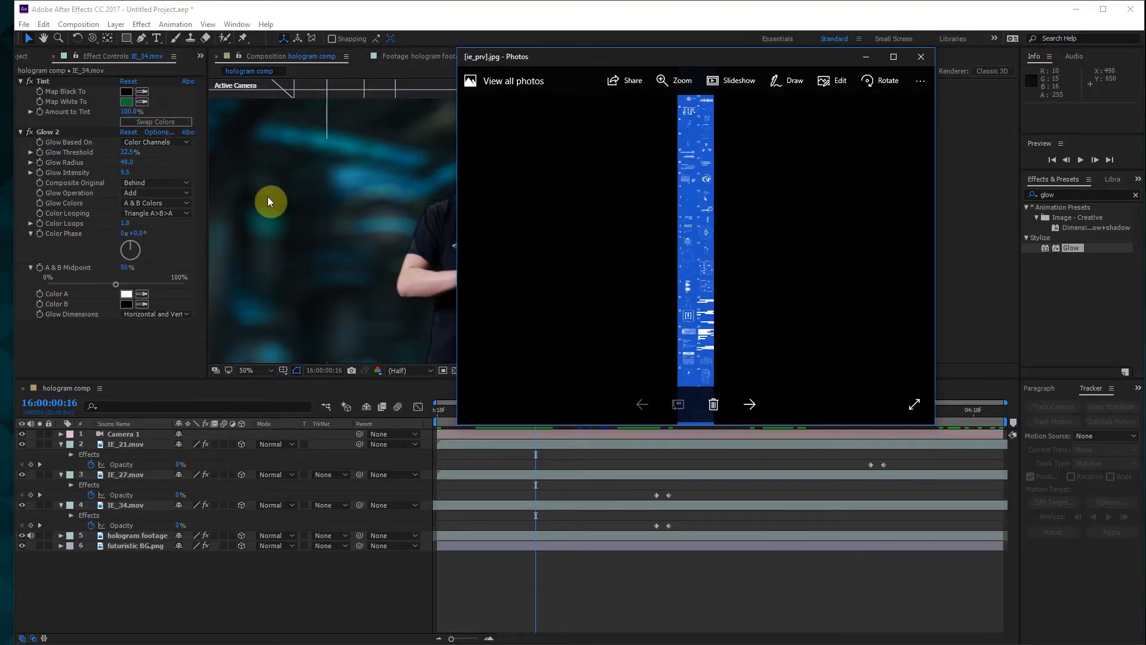
- Import IE_09_2.mov from the Interface Elements folder in File Explorer into the After Effects project
left_click(138, 345)
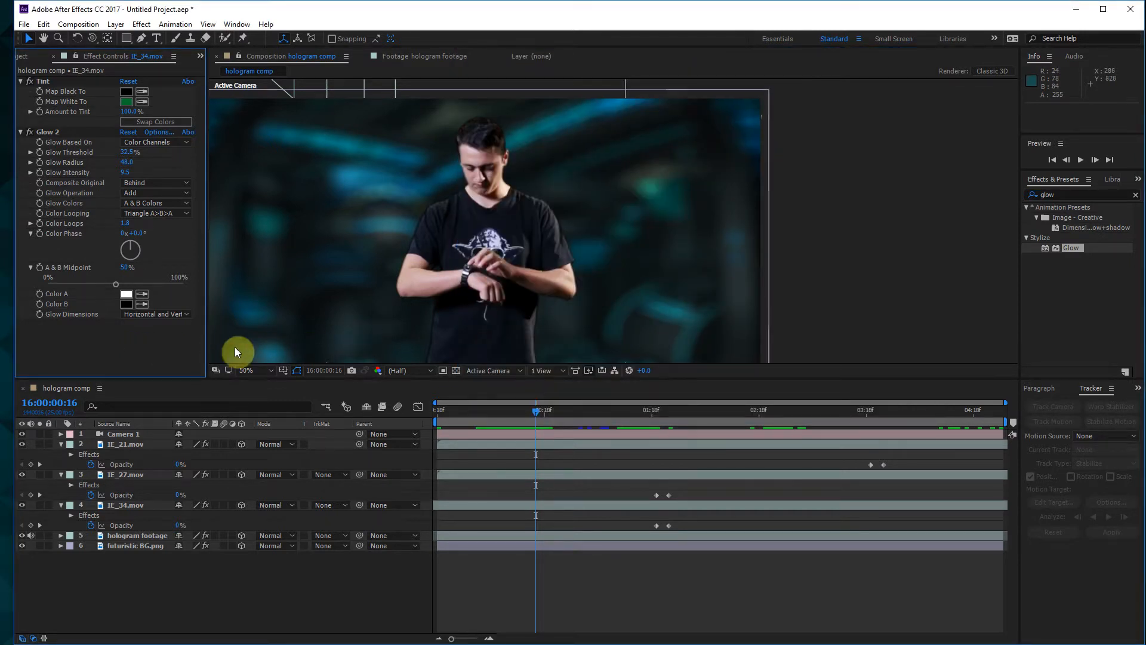
key("alt+Tab")
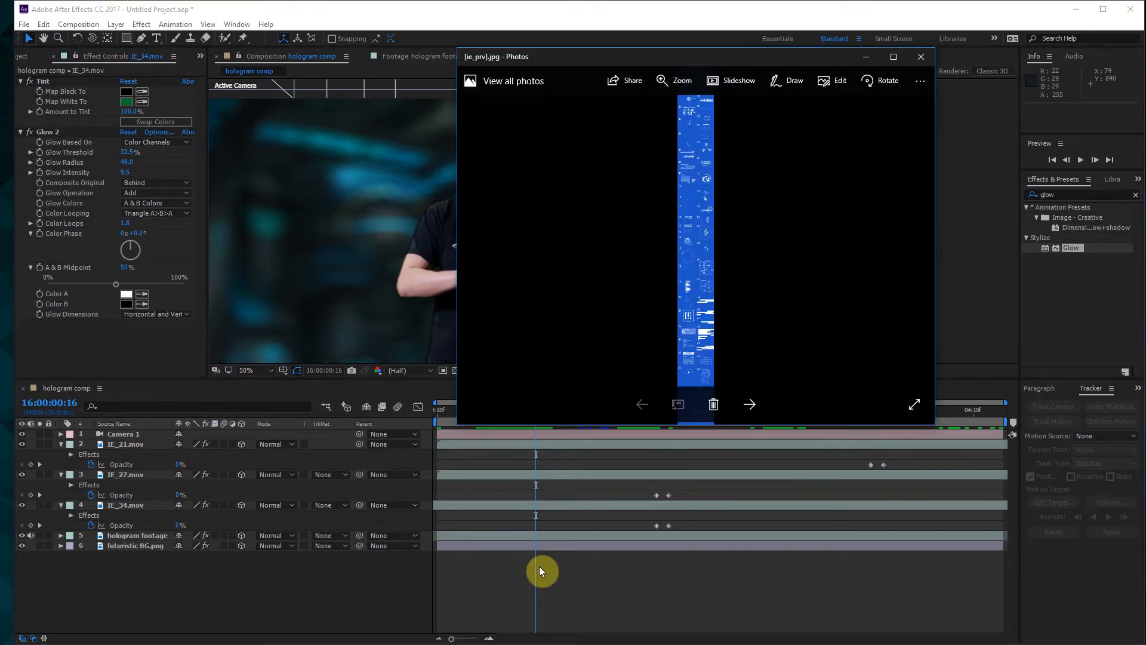
key("alt+Tab")
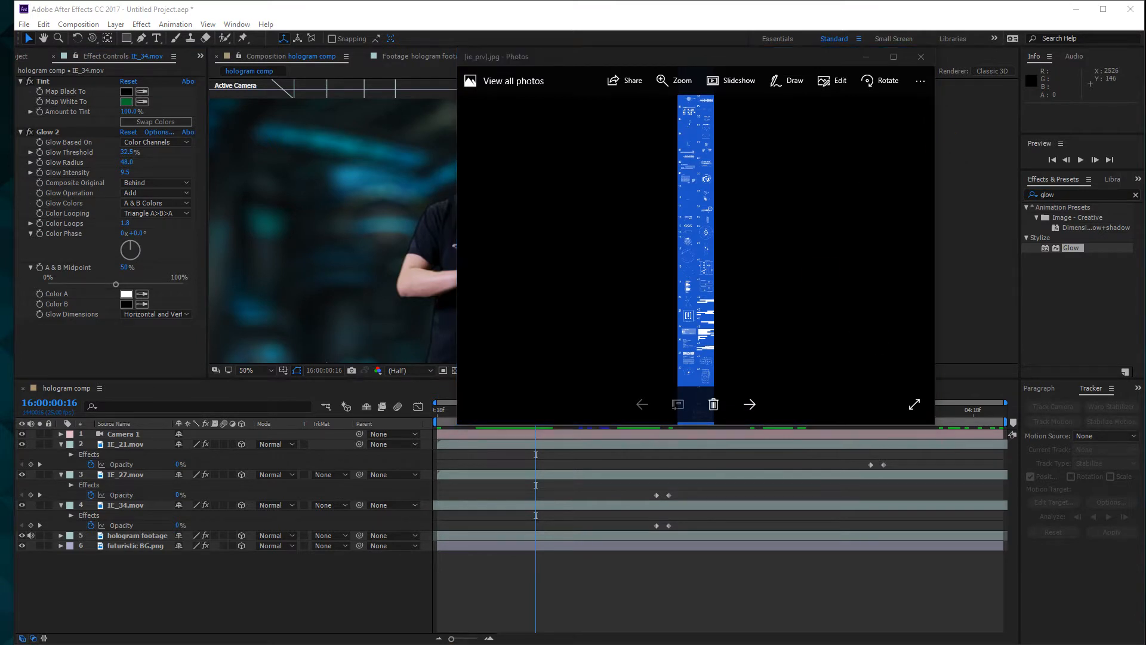
key("alt+Tab")
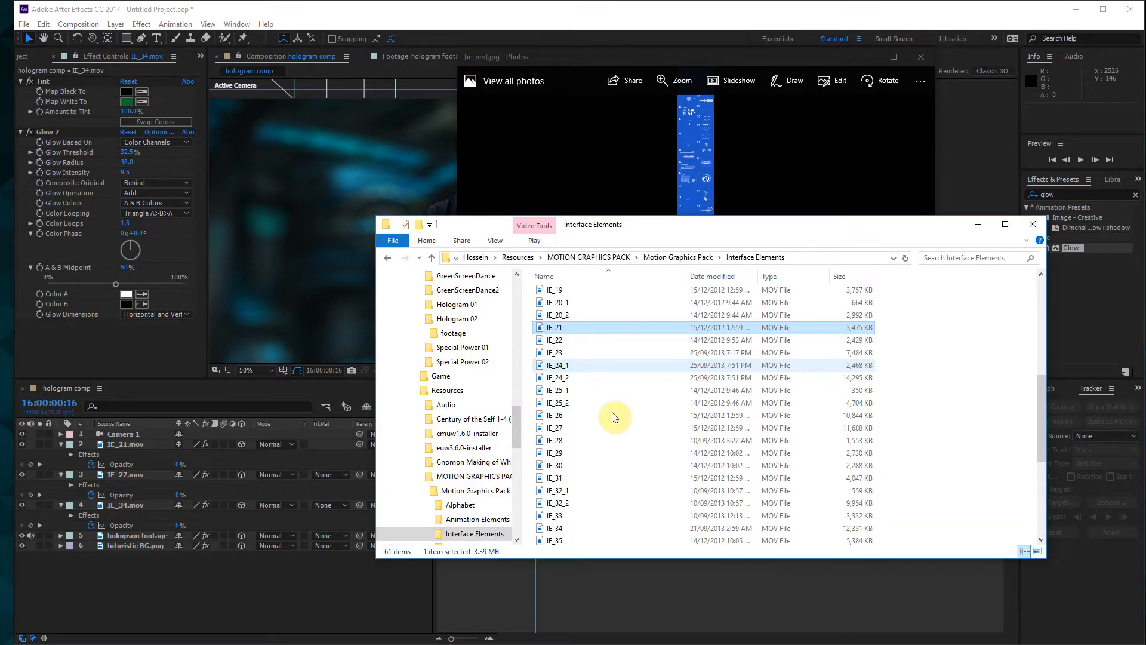
scroll(616, 417, "up", 4)
scroll(615, 417, "up", 2)
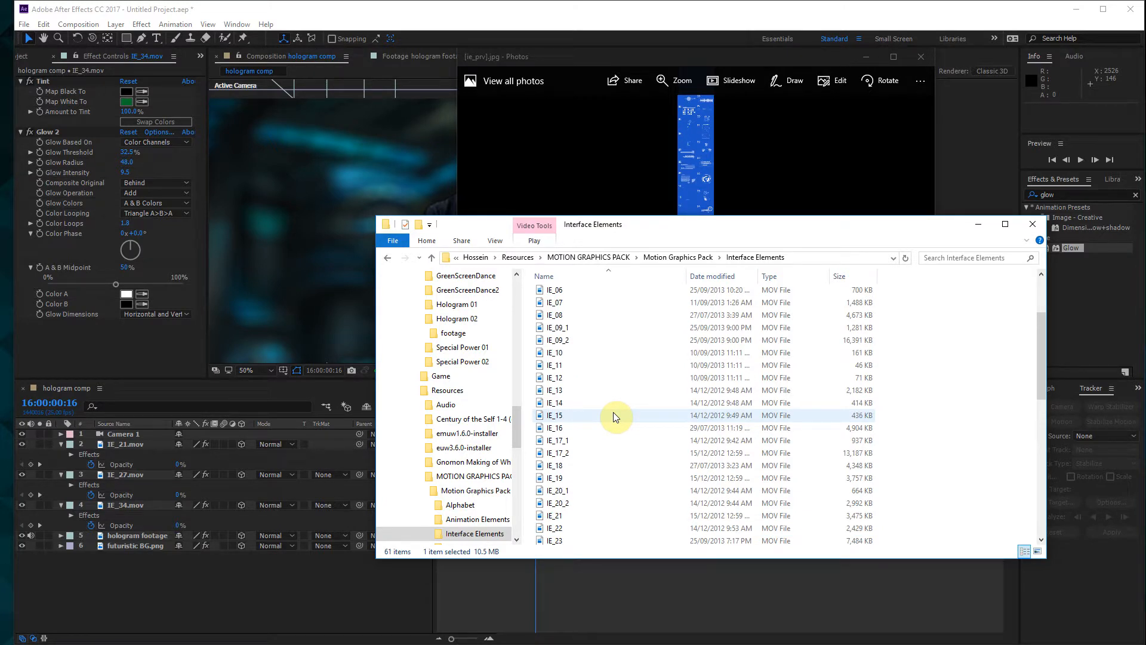
left_click(594, 339)
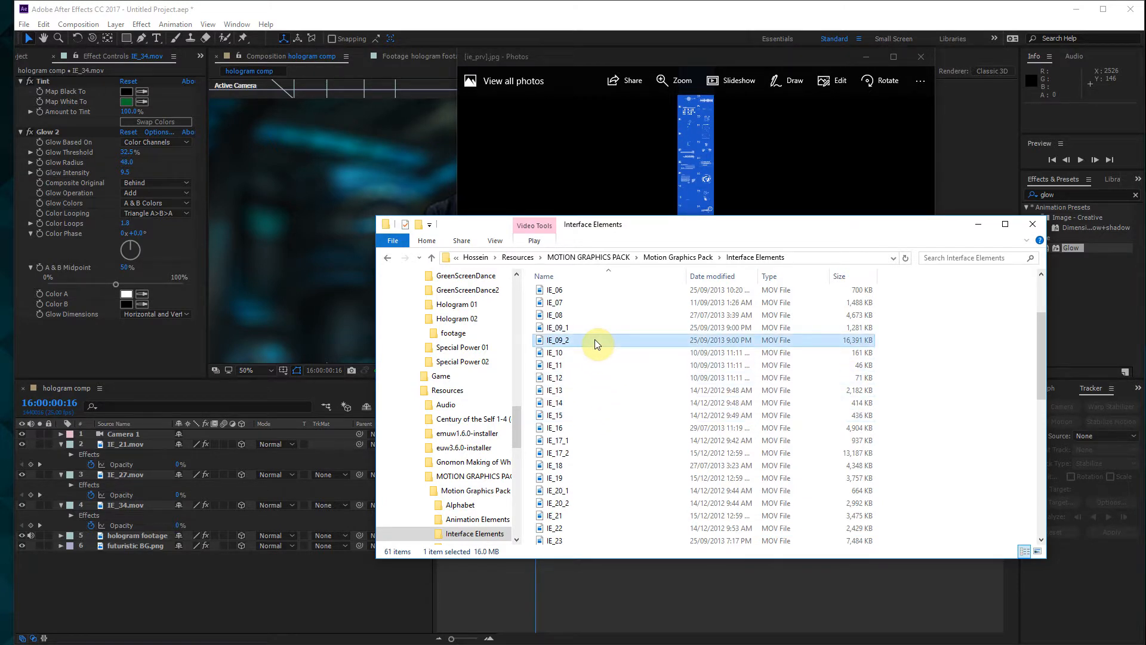
left_click_drag(563, 344, 614, 353)
left_click(24, 58)
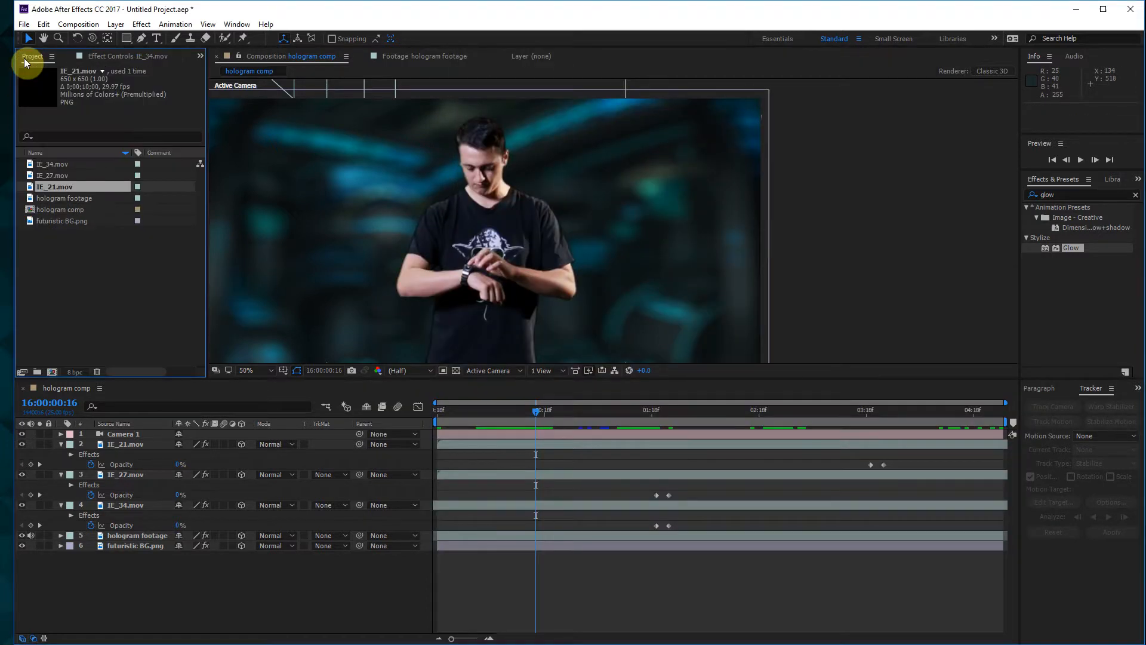
key("alt+Tab")
left_click_drag(570, 341, 85, 344)
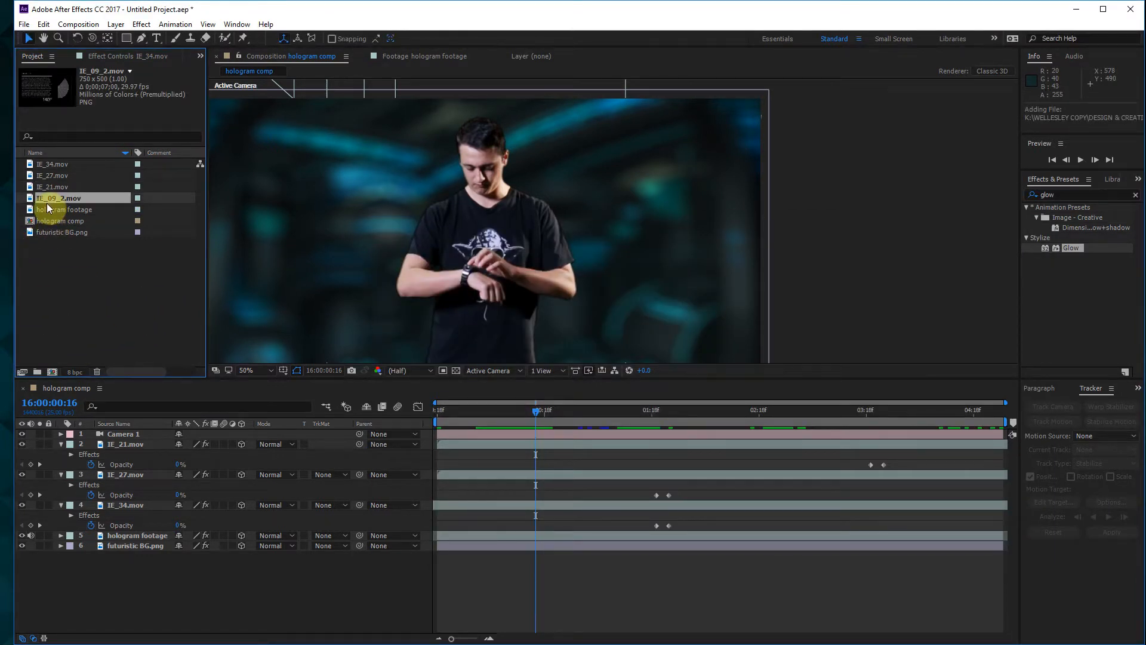
- Add IE_09_2.mov to hologram comp below Camera 1, scale it down and place it beside the actor at about 428, 354
left_click_drag(47, 201, 123, 438)
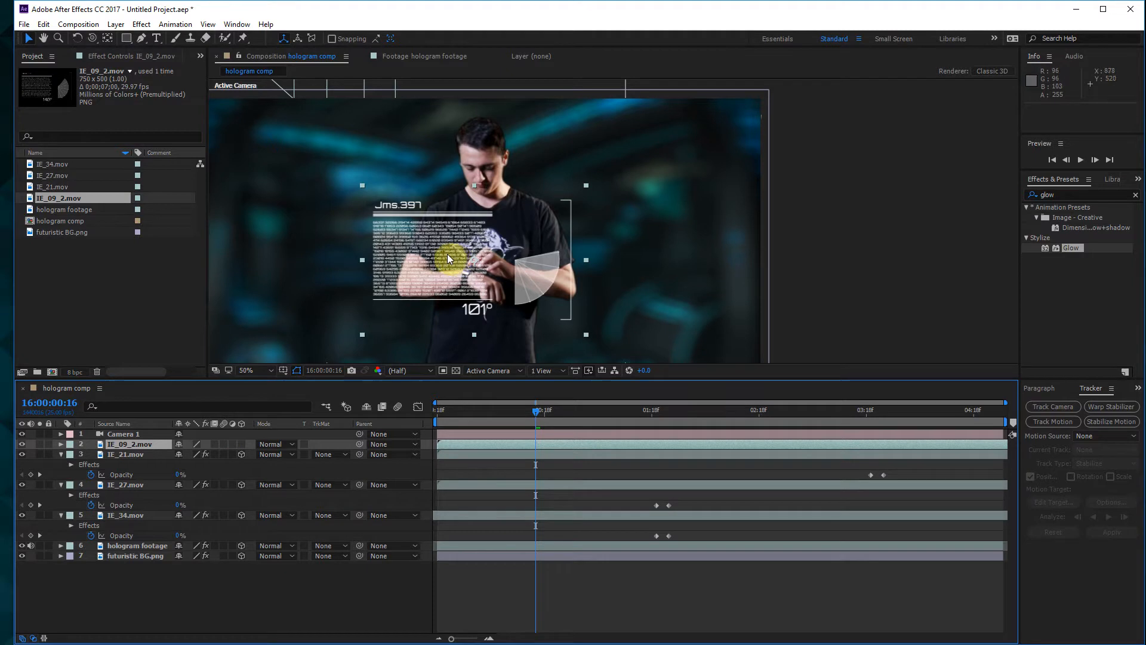
left_click_drag(446, 253, 267, 220)
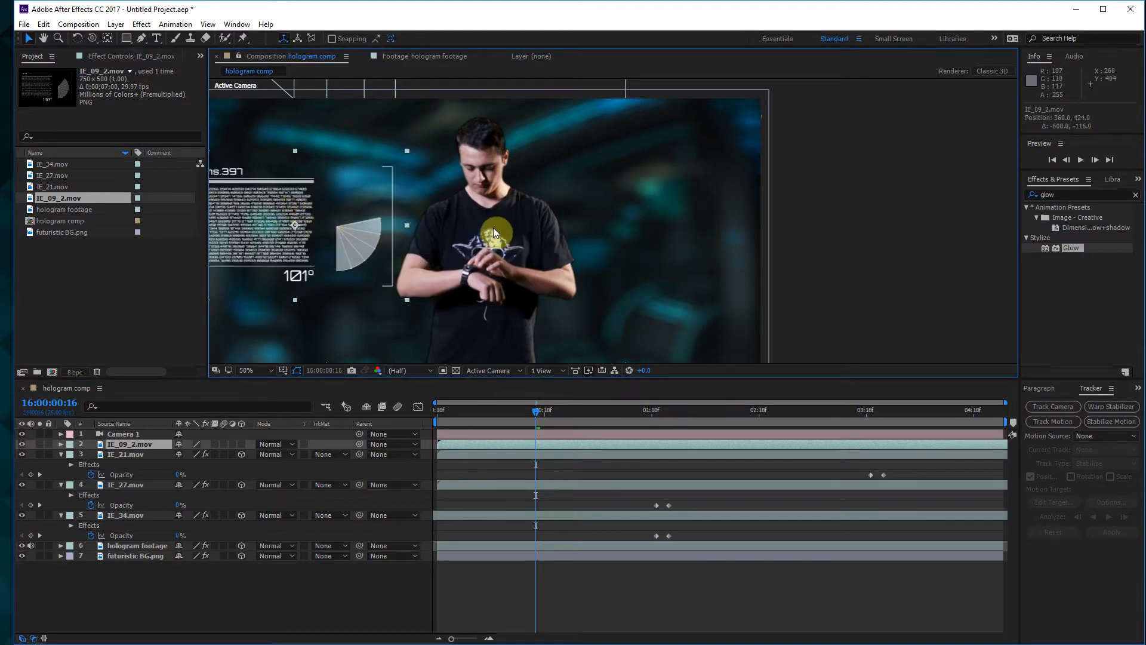
scroll(493, 228, "down", 1)
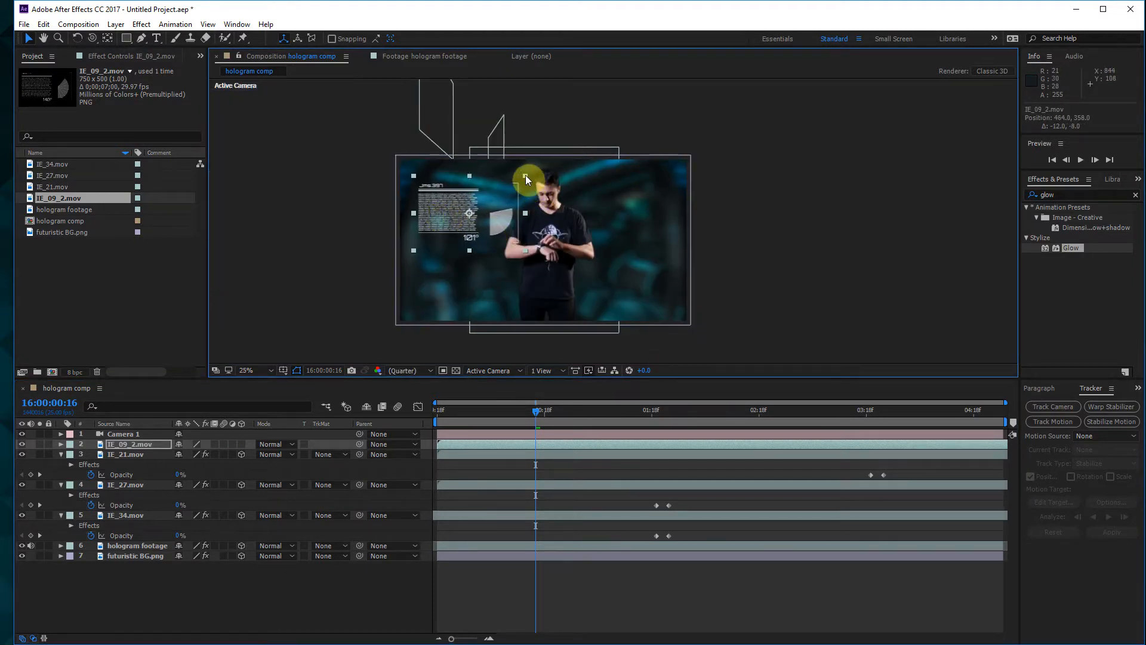
left_click_drag(526, 175, 460, 208)
scroll(537, 229, "up", 1)
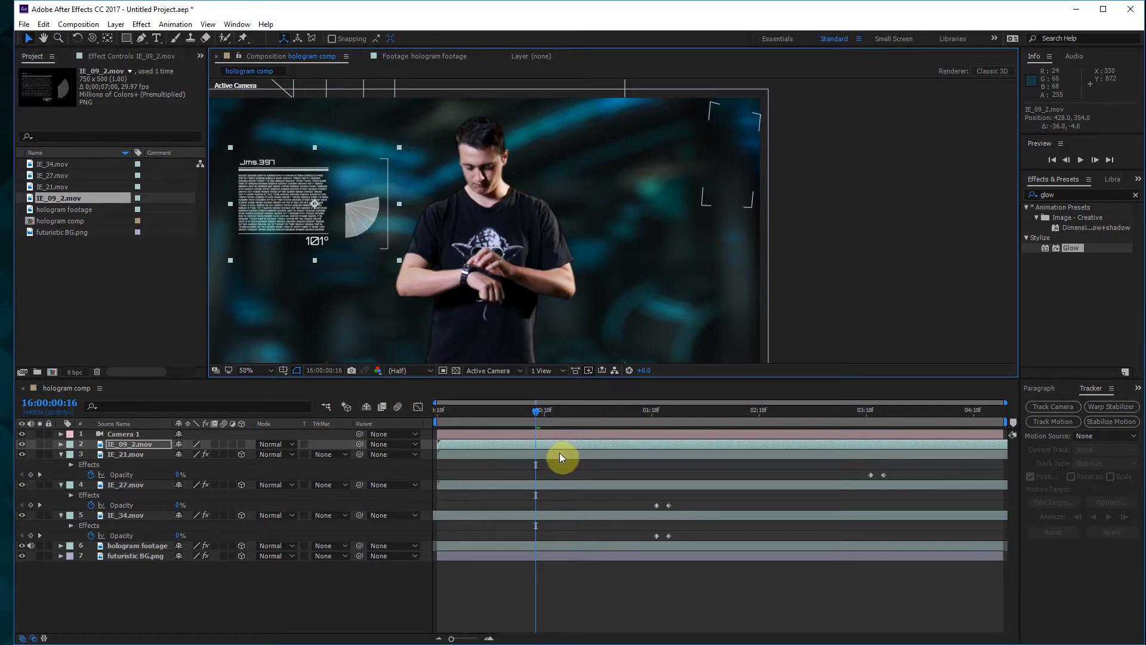
left_click_drag(535, 443, 481, 468)
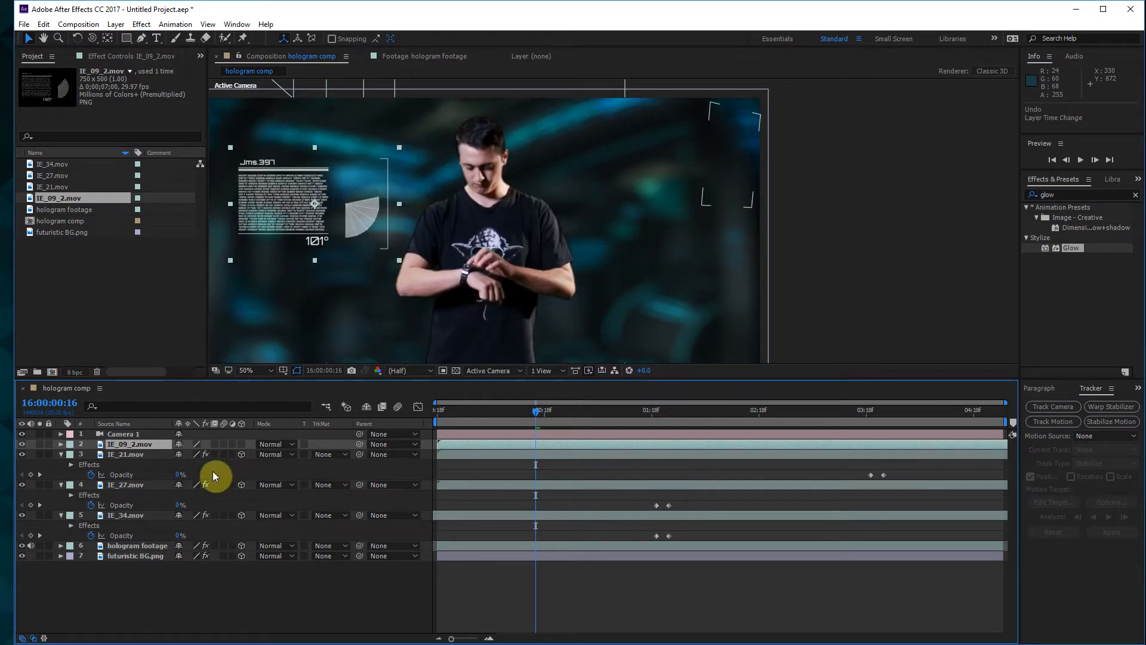
- Make IE_09_2.mov a 3D layer and, in Custom View 1, move it toward the camera to a Z position of about -188
left_click(241, 444)
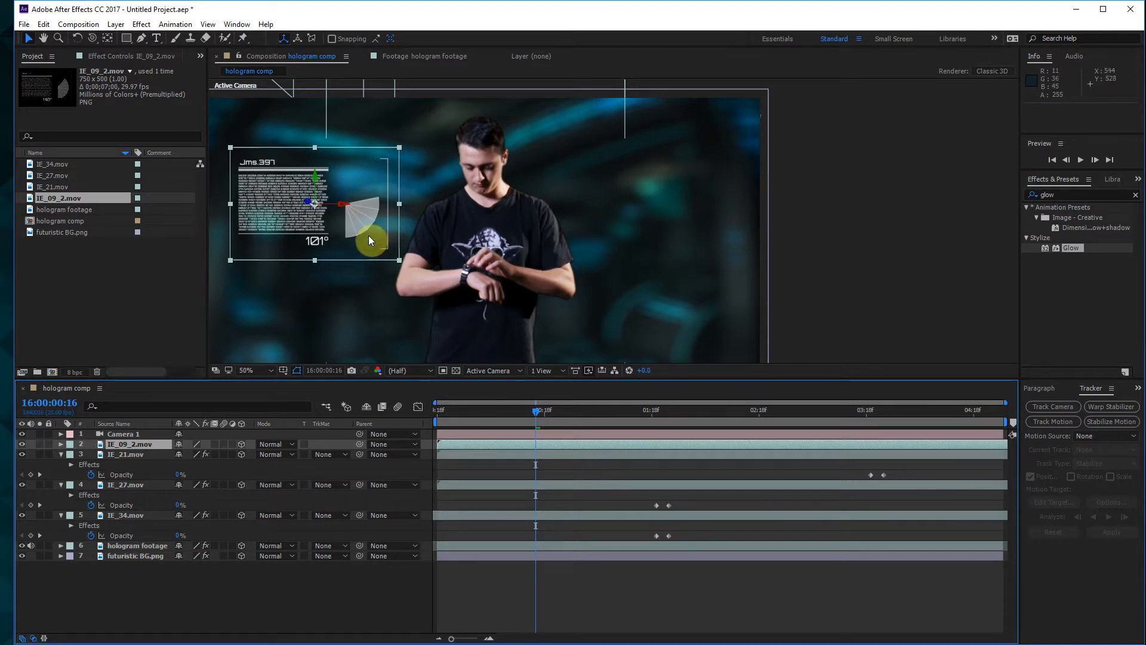
left_click(507, 371)
left_click(517, 501)
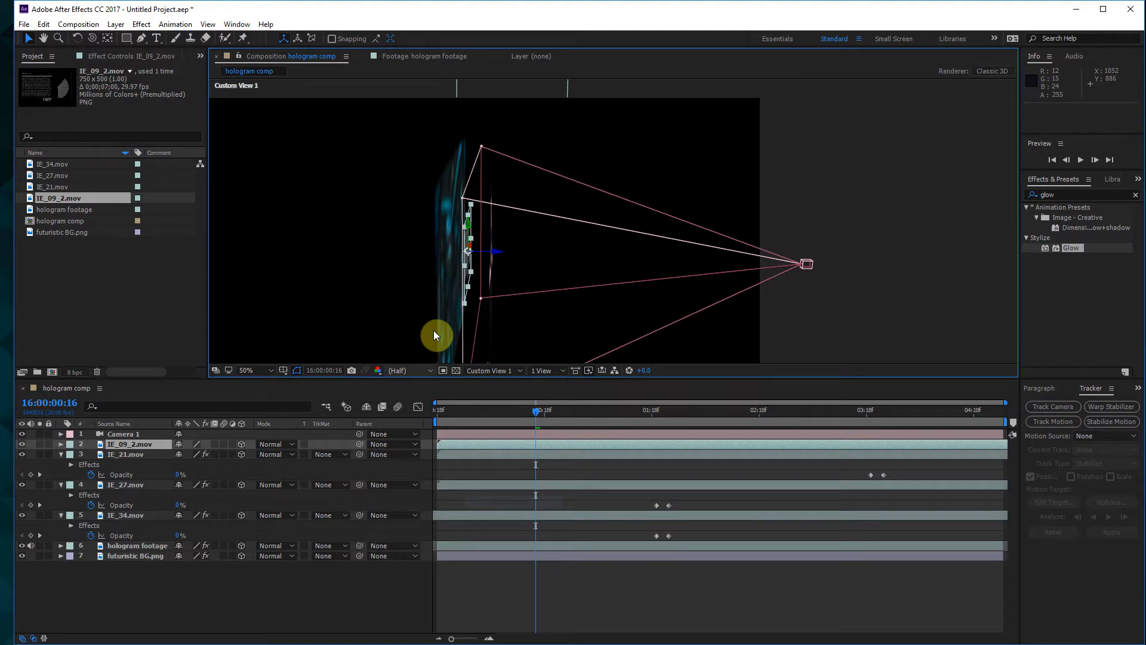
scroll(498, 253, "up", 2)
scroll(482, 254, "down", 2)
left_click_drag(496, 251, 551, 257)
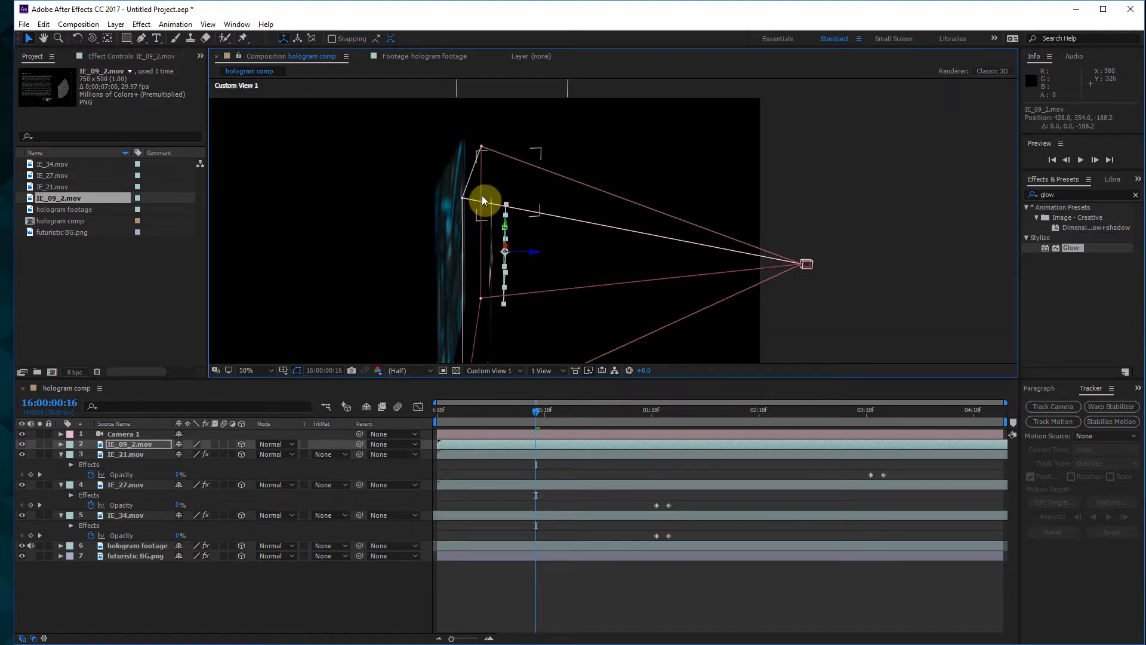
- Return to the Active Camera view, scale IE_09_2.mov down slightly and clear the layer selection
left_click(495, 370)
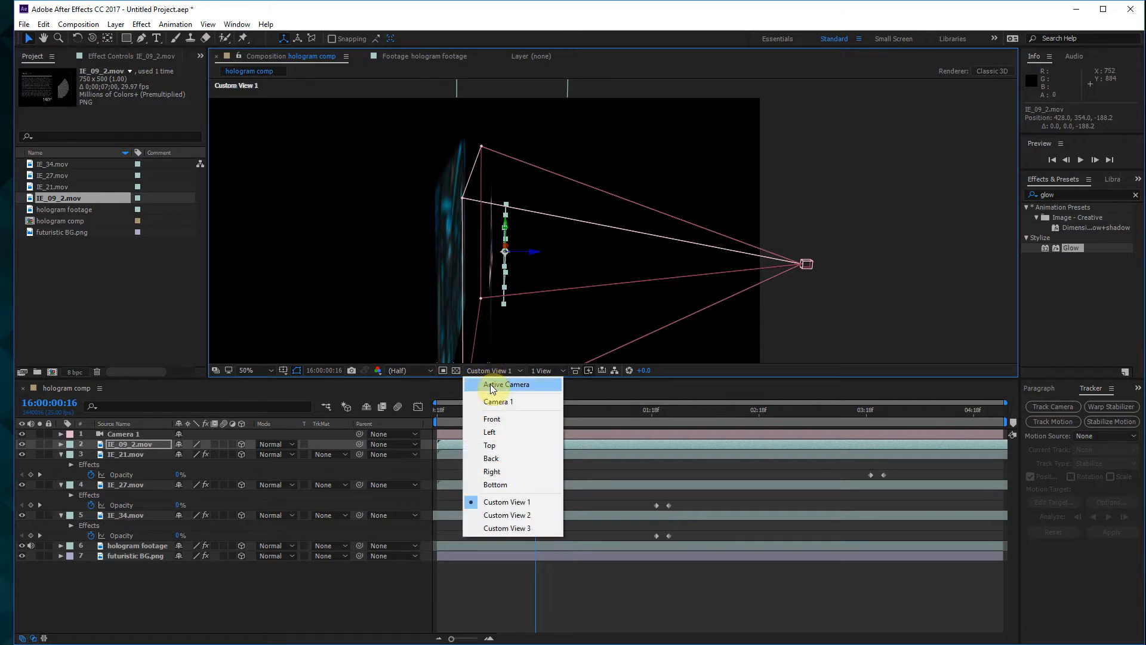
left_click(490, 455)
left_click_drag(391, 136, 381, 142)
left_click_drag(471, 184, 557, 183)
left_click(164, 587)
- Create a white 1920 x 1080 px solid named beam in hologram comp
right_click(160, 582)
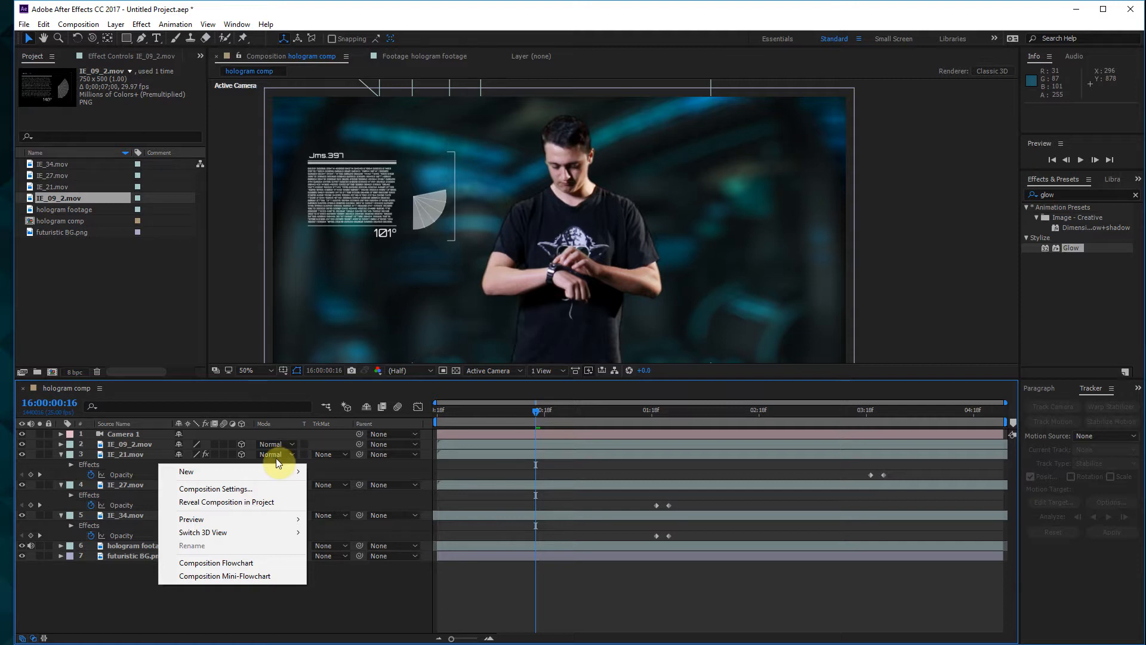
mouse_move(263, 467)
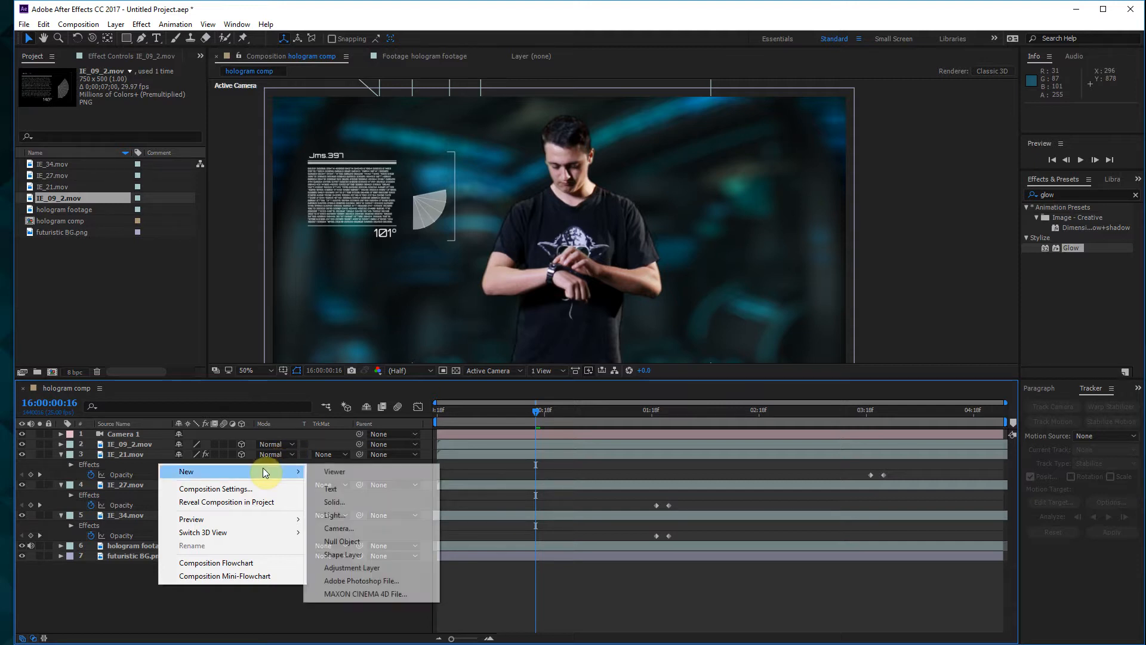
left_click(372, 501)
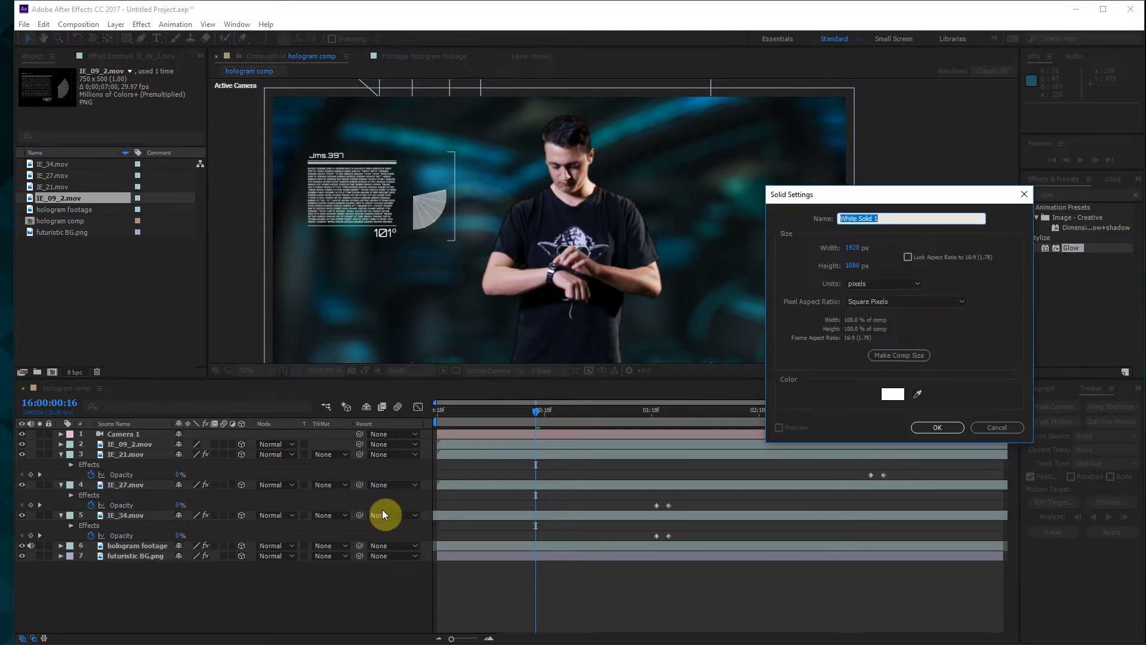
type("beam")
key("Return")
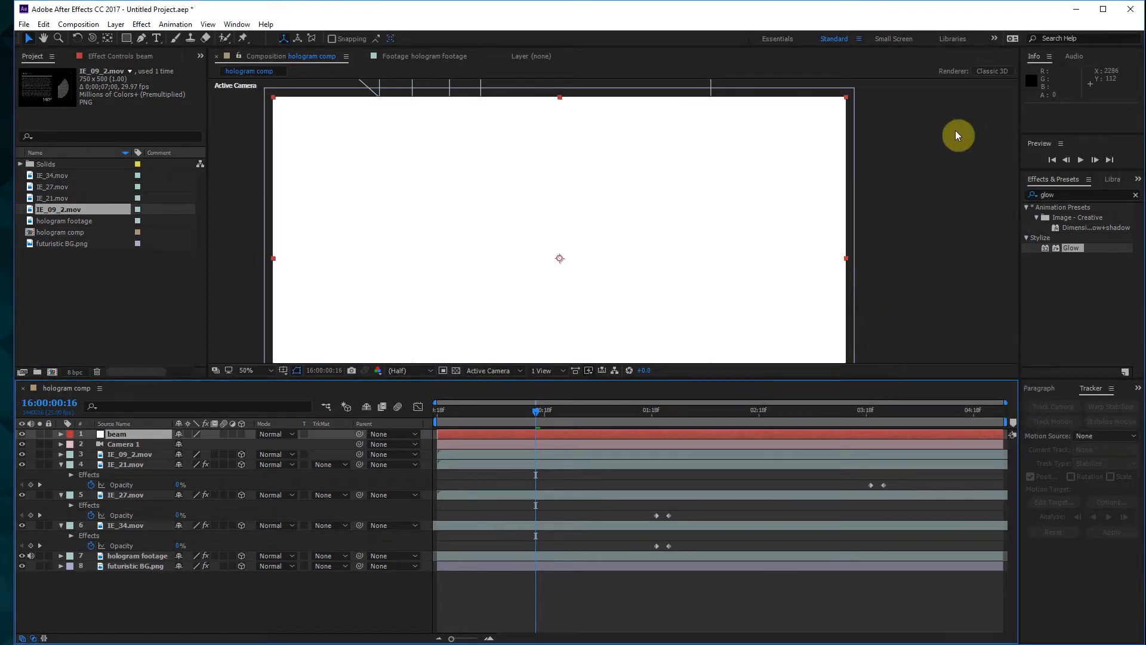
- Find the Beam effect and apply it to the beam solid
left_click(1083, 194)
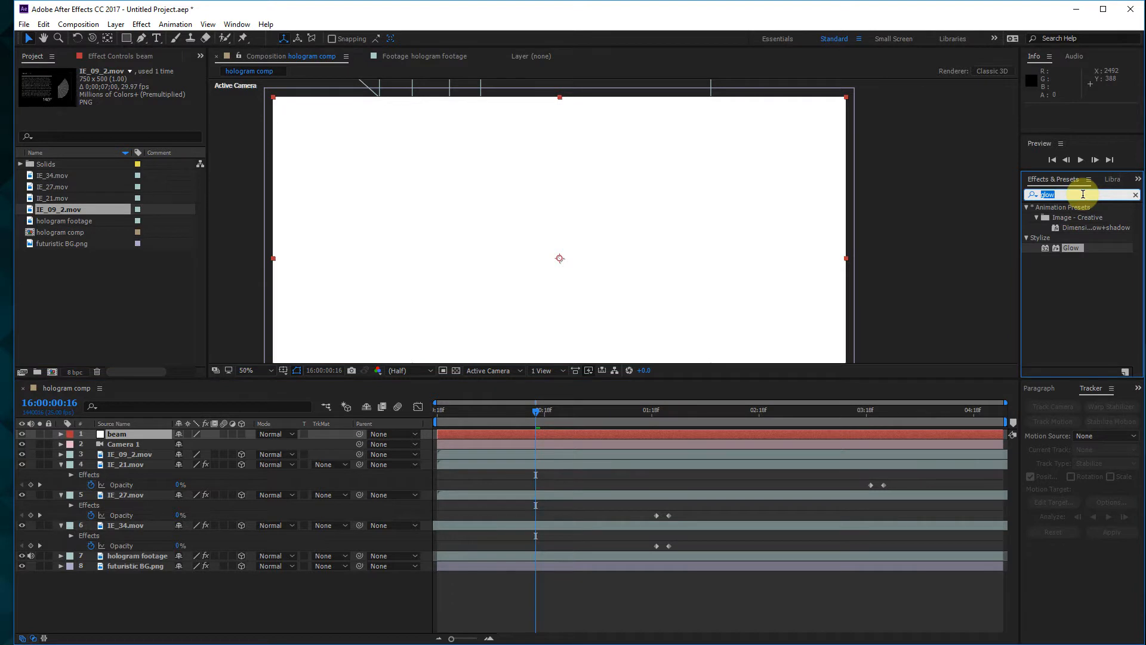
type("beam")
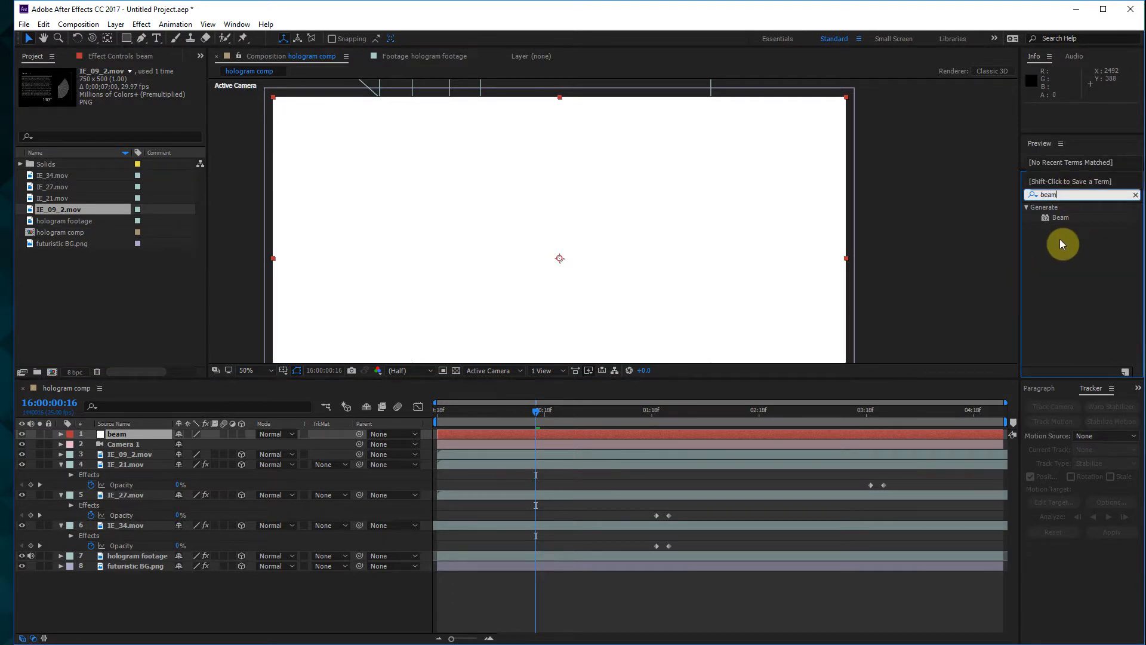
left_click_drag(1061, 218, 661, 238)
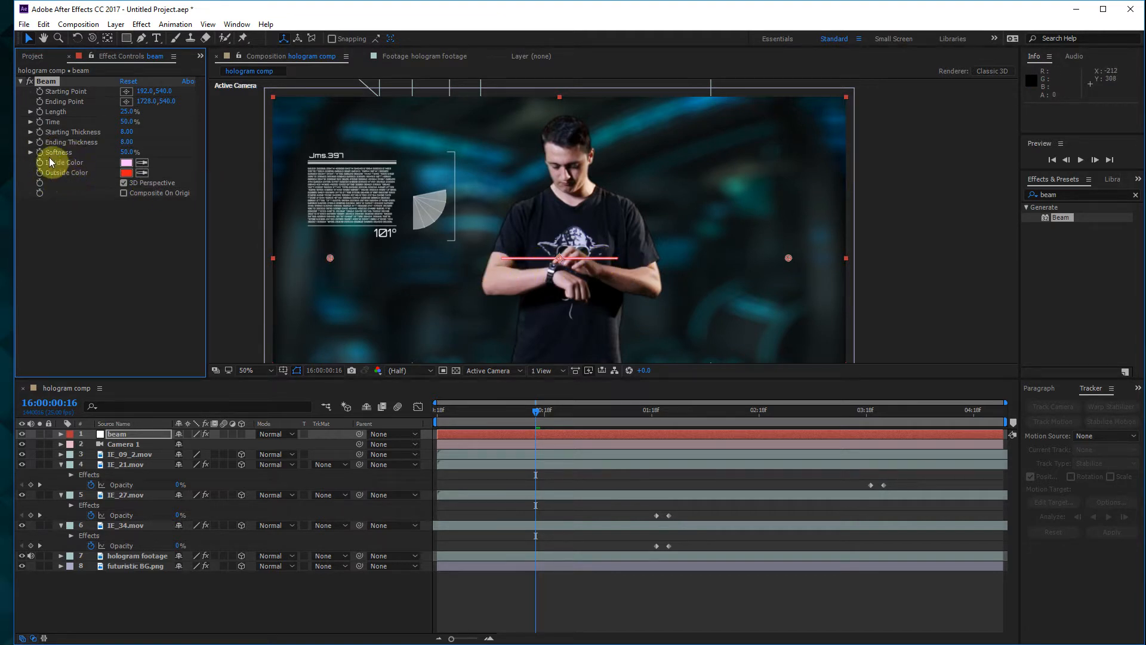
- Set the Beam effect's Length to 68.7% and its Softness to 0%
left_click(31, 112)
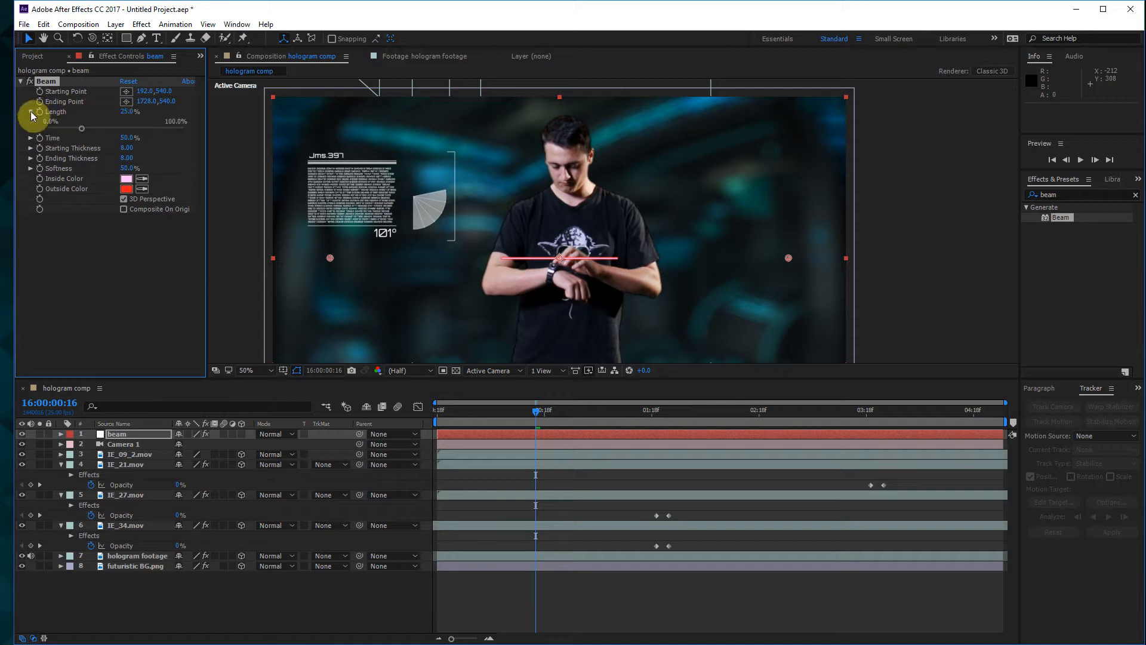
left_click_drag(86, 129, 142, 134)
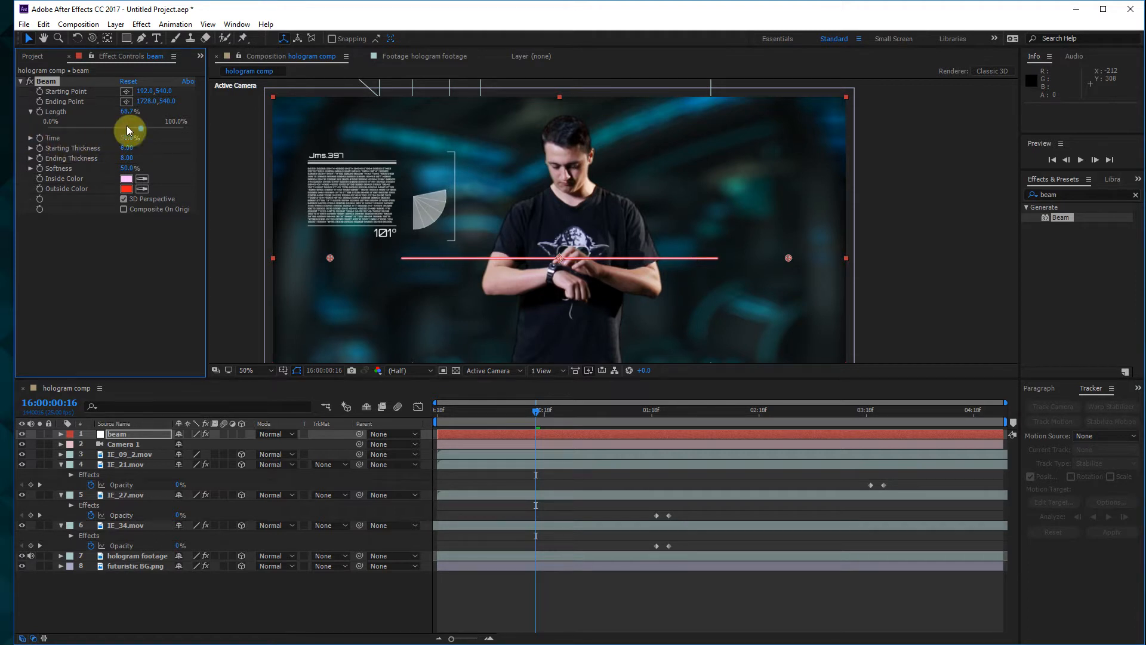
left_click(31, 168)
left_click_drag(124, 174, 1, 190)
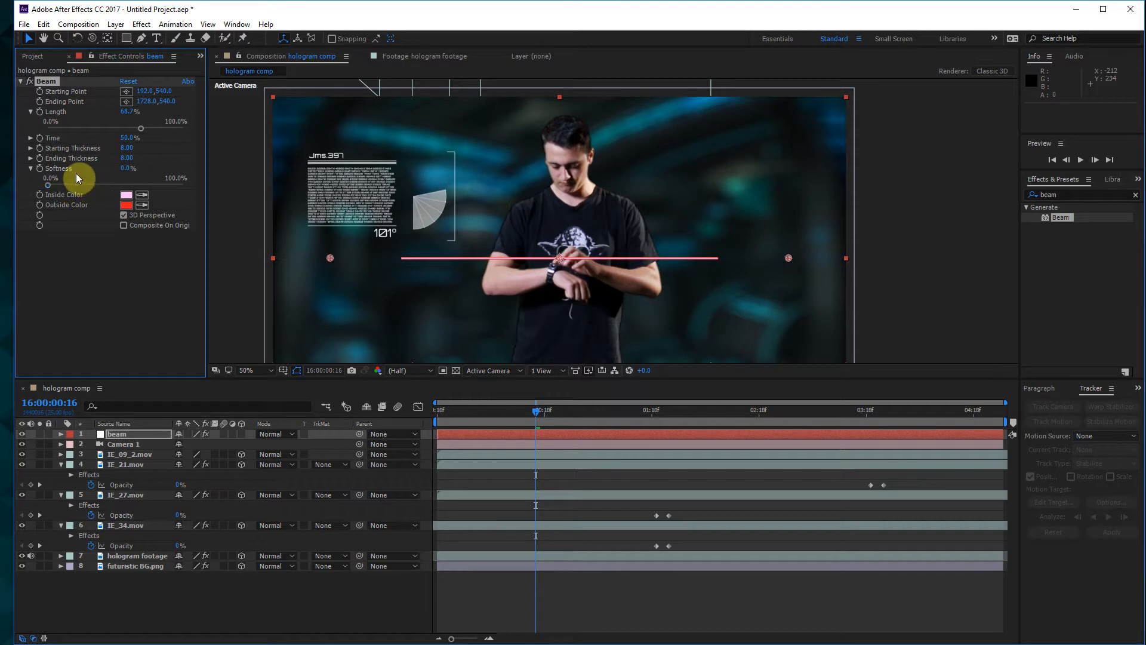
- Try an Ending Thickness of 27.53 on the Beam effect, and undo the change
left_click(30, 159)
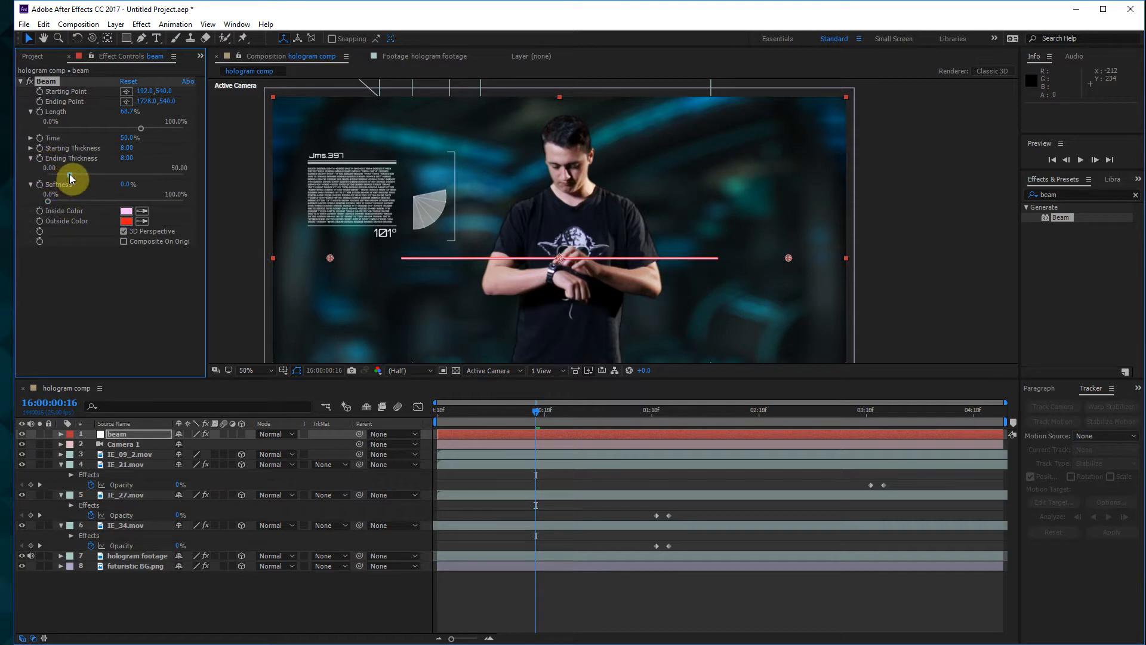
left_click_drag(70, 177, 129, 180)
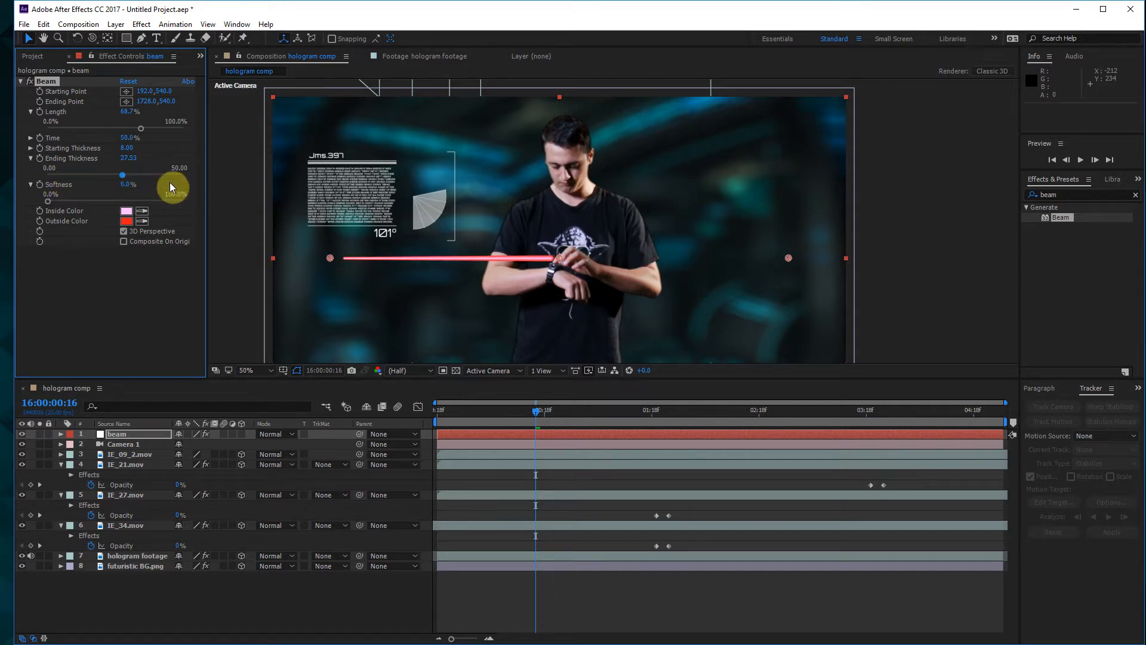
key("ctrl+z")
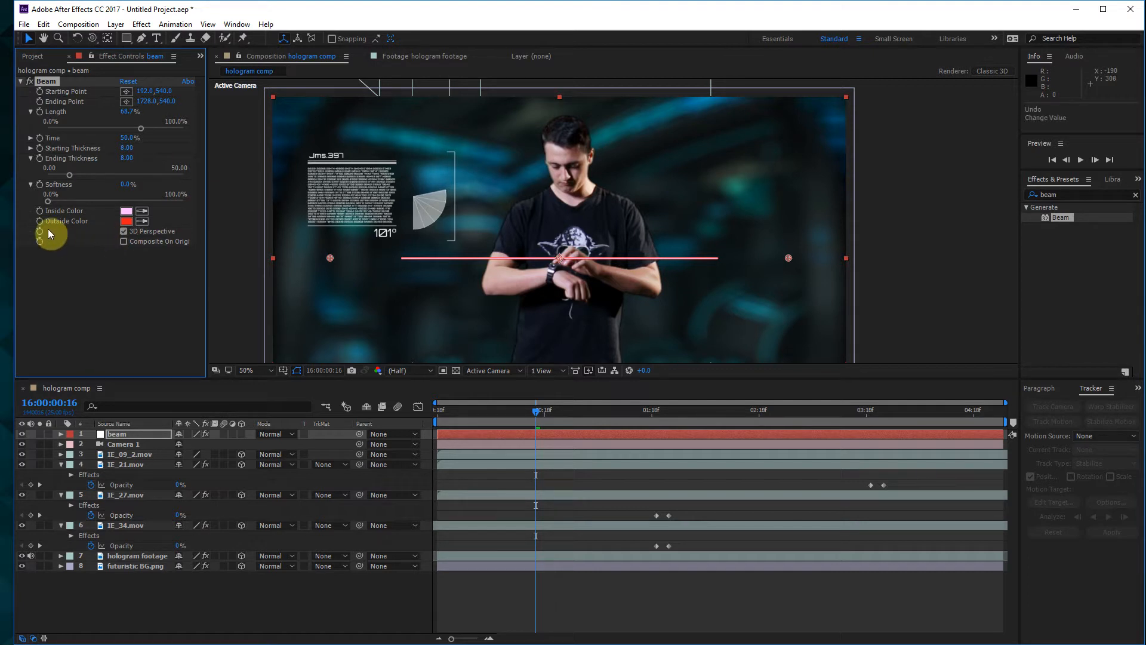
- Set the Beam effect's Inside Color and Outside Color to black (000000)
left_click(133, 213)
left_click_drag(417, 443, 520, 563)
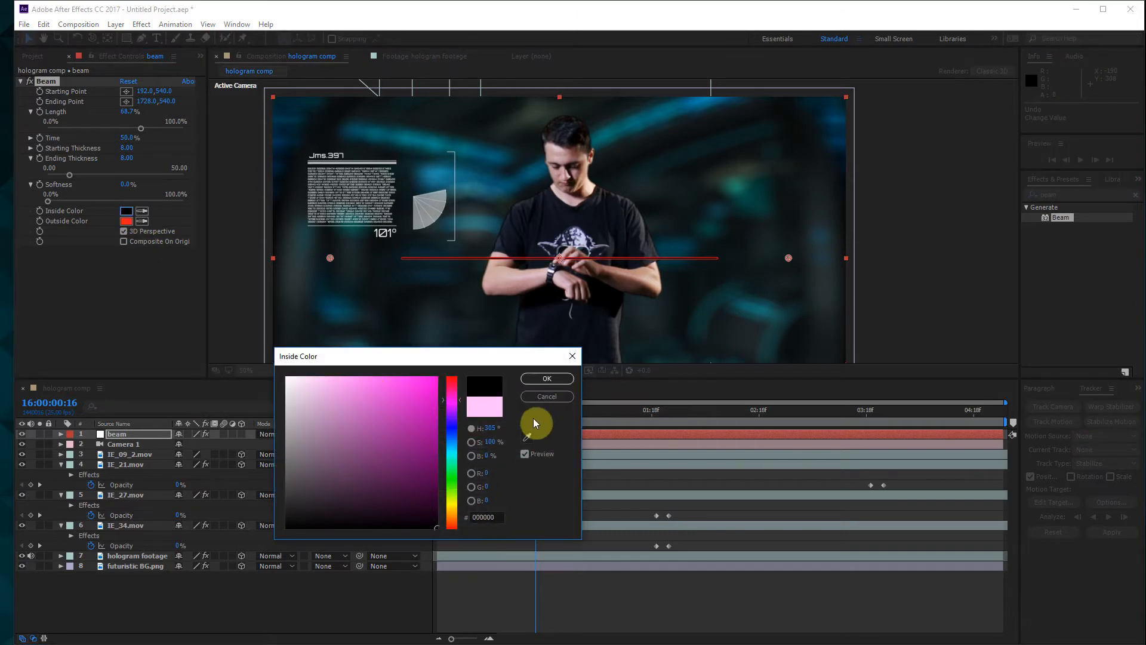
left_click(545, 380)
type("000000")
left_click(549, 382)
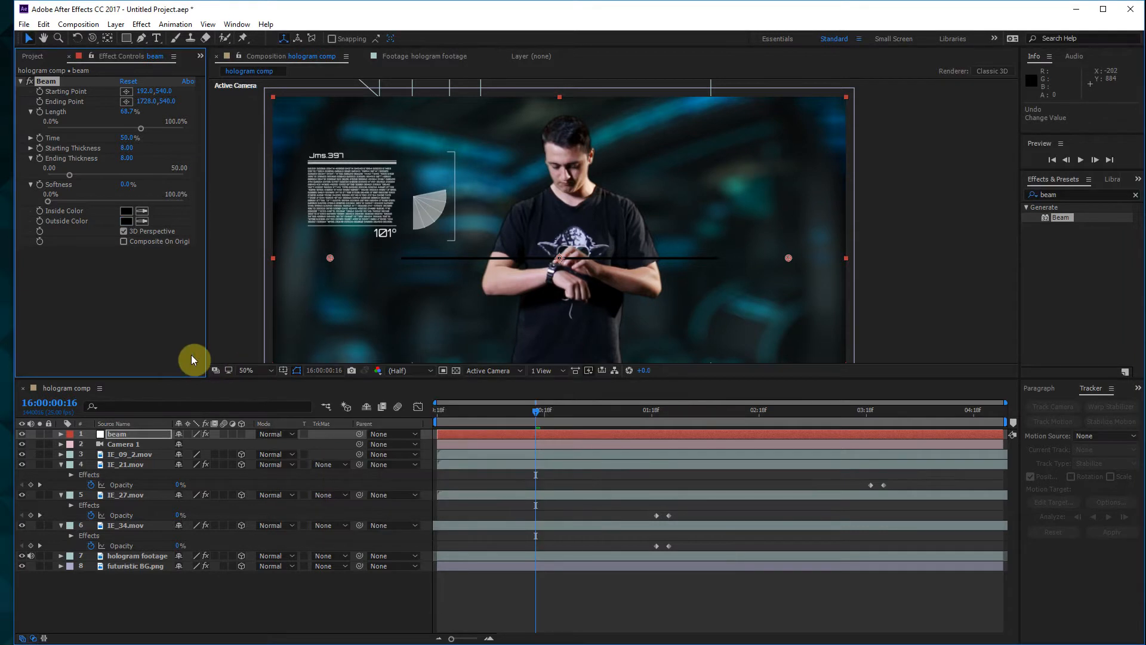
- Set the Beam effect's Inside Color and Outside Color to white (FFFFFF)
left_click(126, 214)
left_click_drag(325, 414, 233, 348)
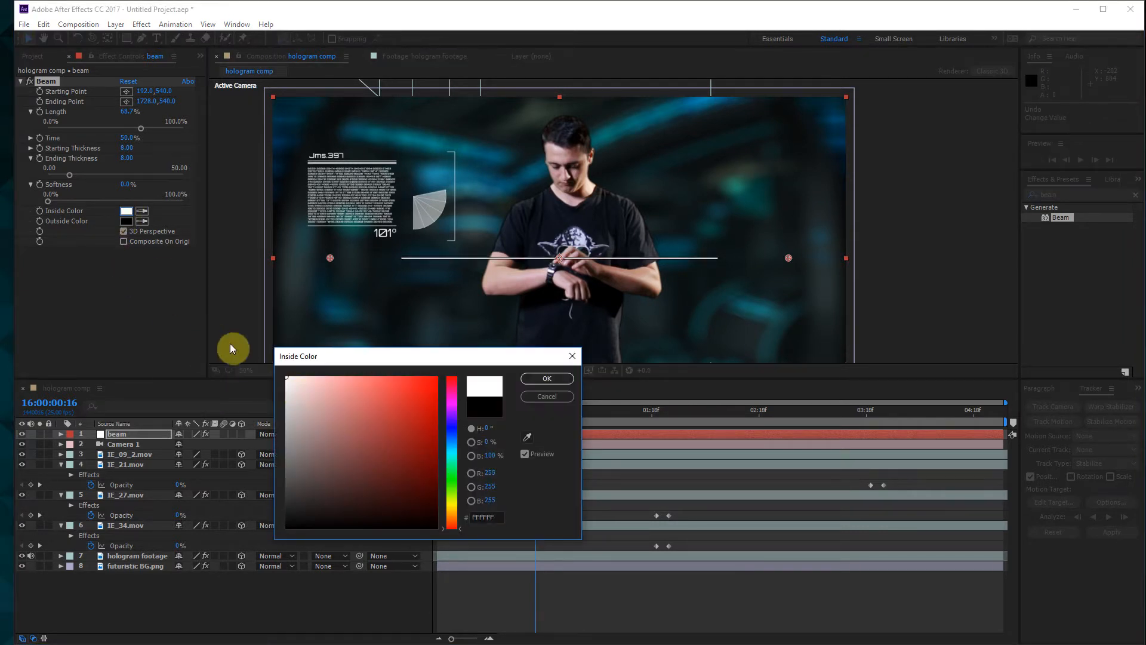
left_click(546, 382)
left_click(126, 221)
left_click_drag(311, 394, 186, 322)
left_click(533, 379)
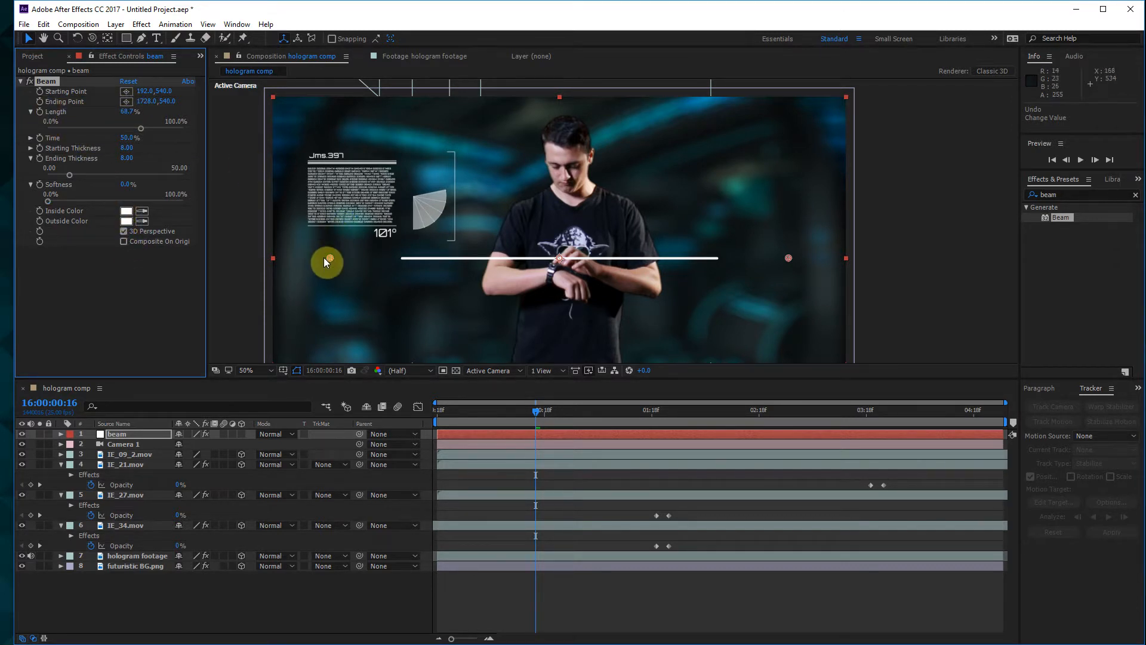
- Set the beam's Length to 100% and place its Starting Point at 614, 474 beside the interface and its Ending Point at 938, 560 on the watch
left_click_drag(329, 259, 392, 237)
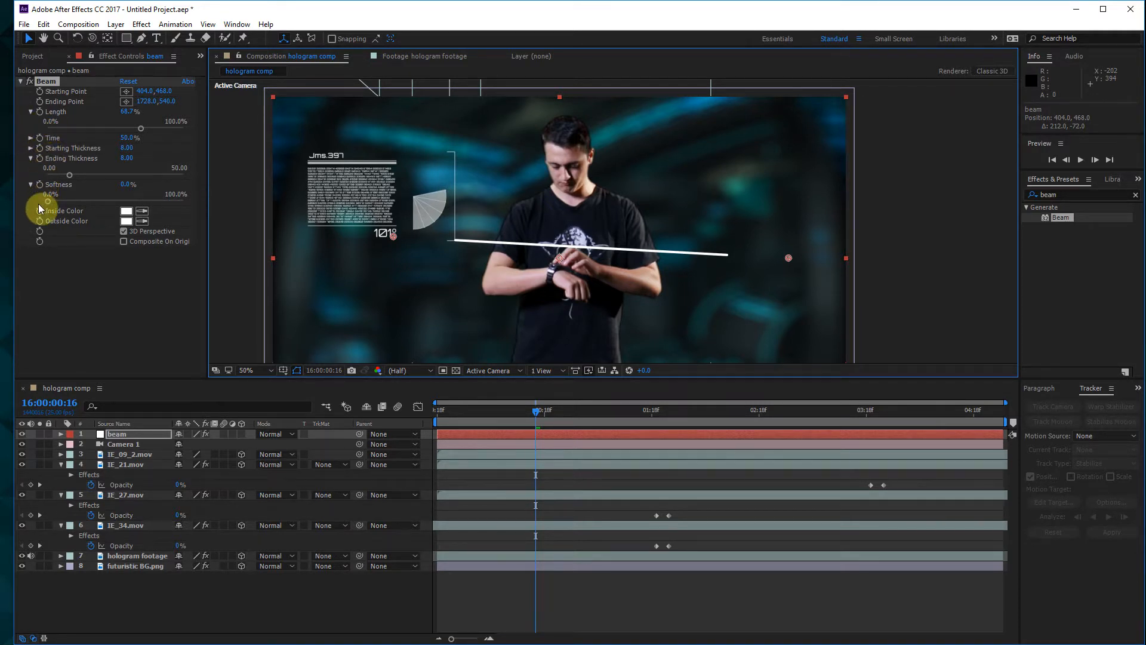
left_click(59, 175)
key("ctrl+z")
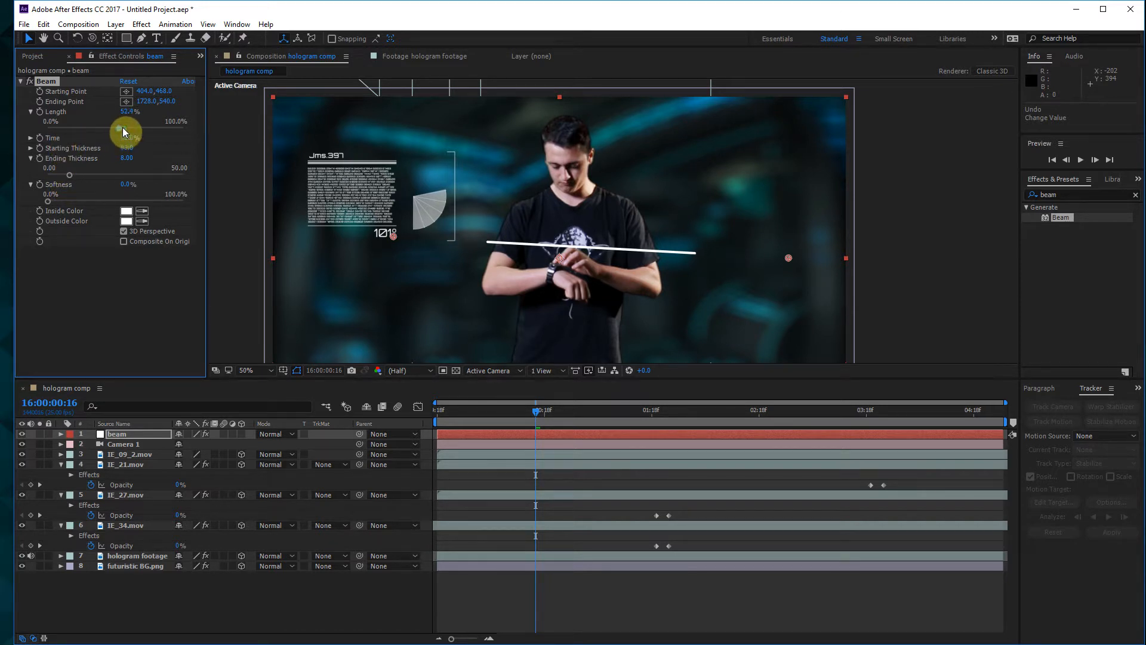
left_click_drag(174, 126, 190, 125)
left_click_drag(395, 238, 457, 239)
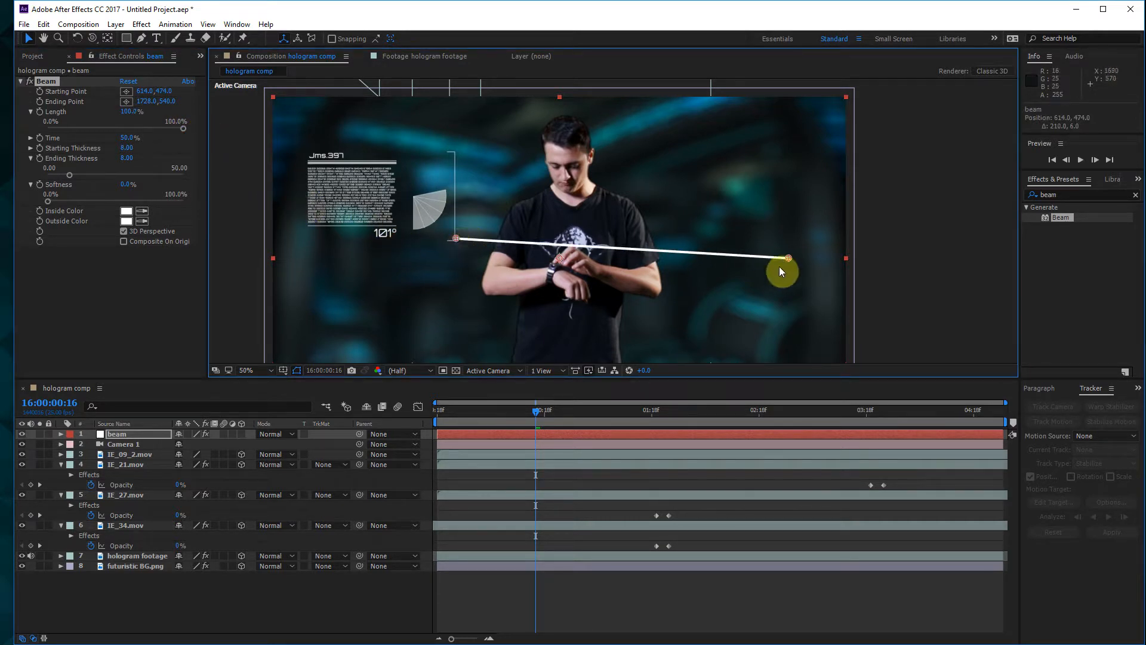
left_click_drag(790, 258, 553, 262)
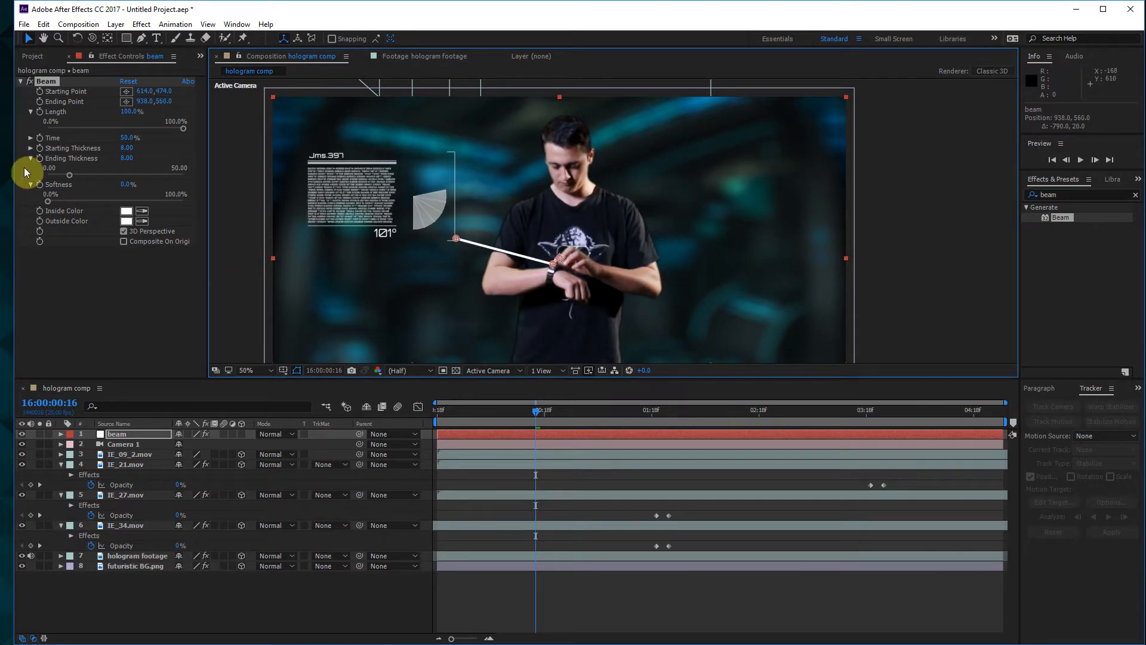
left_click_drag(182, 128, 257, 140)
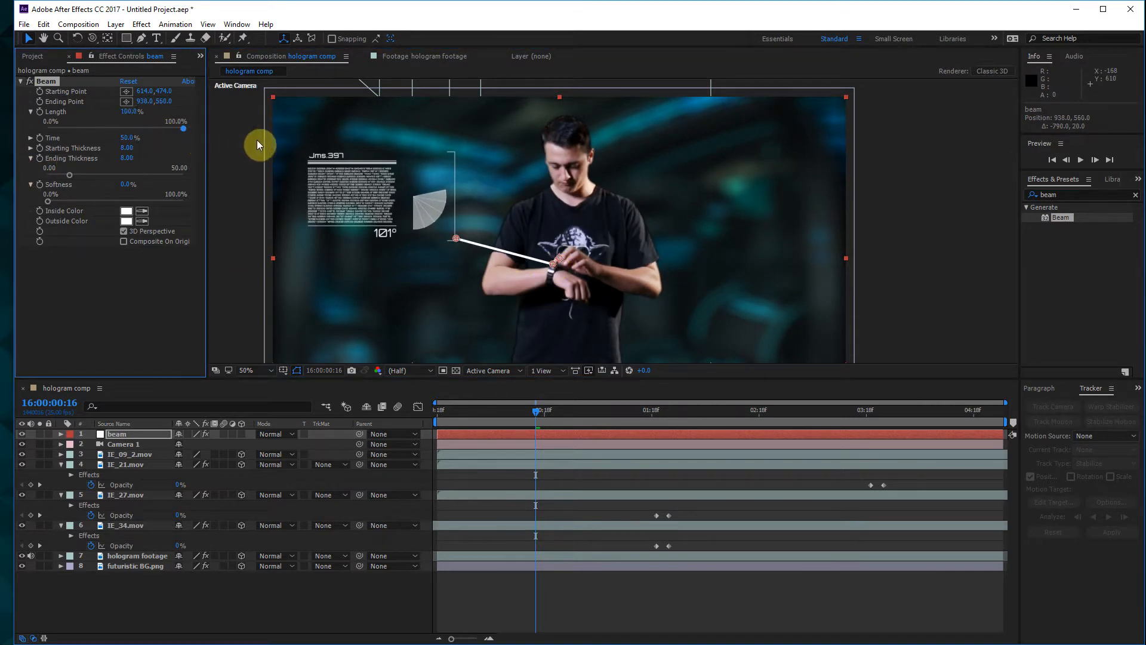
- Test the Beam effect's Time range and keyframe Time at 50% at 16:00:00:16
left_click(33, 138)
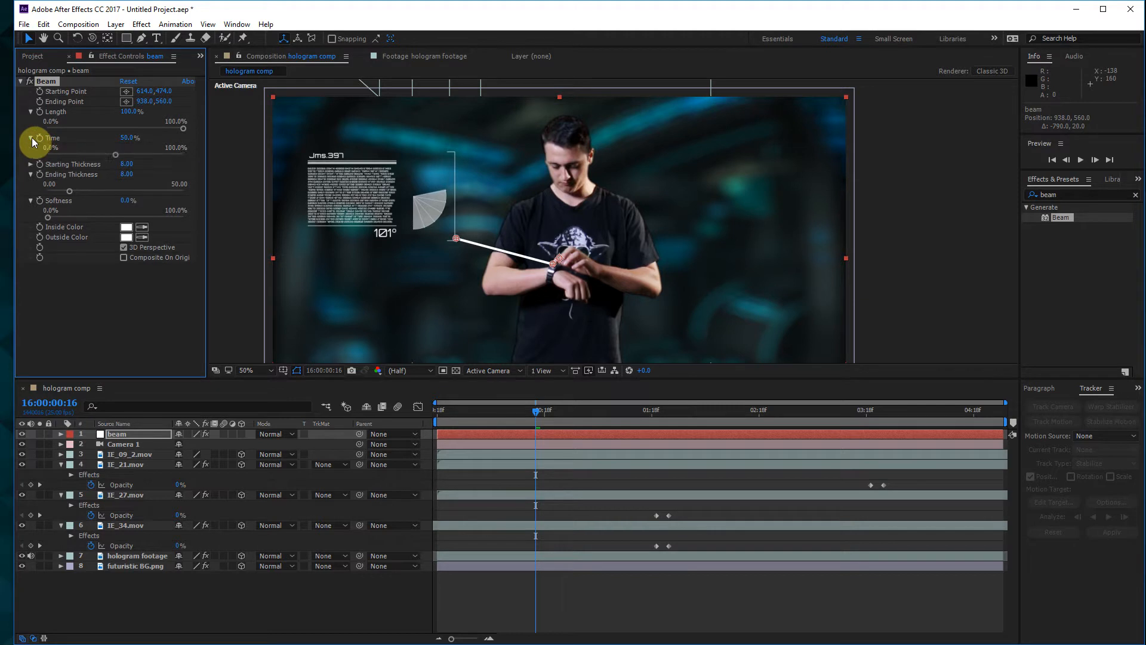
mouse_move(116, 154)
left_mouse_down()
mouse_move(63, 152)
mouse_move(214, 164)
mouse_move(80, 147)
mouse_move(195, 161)
mouse_move(9, 167)
mouse_move(115, 155)
left_mouse_up()
left_click_drag(47, 149, 211, 173)
left_click_drag(177, 153, 113, 152)
left_click(130, 137)
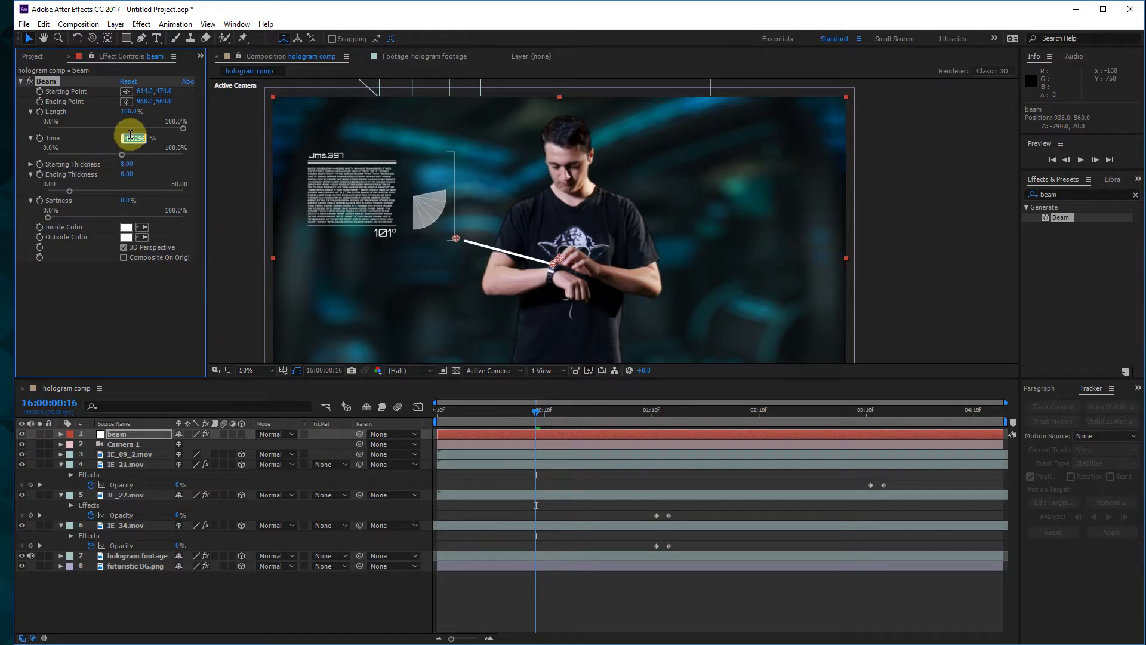
type("50")
key("Return")
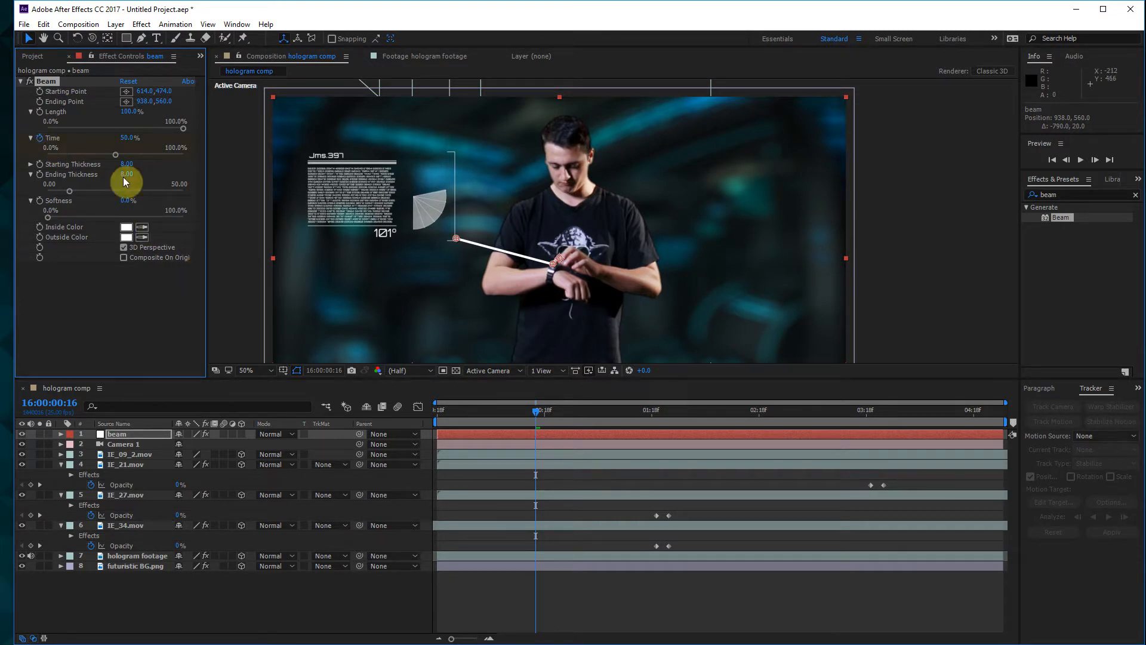
- Start keyframing the Starting and Ending Points at 16:00:00:16, with the Ending Point at 943.7, 595.5 at 16:00:01:11 and 910, 610 at 16:00:01:14
left_click(41, 91)
left_click(40, 101)
left_click_drag(536, 413, 634, 410)
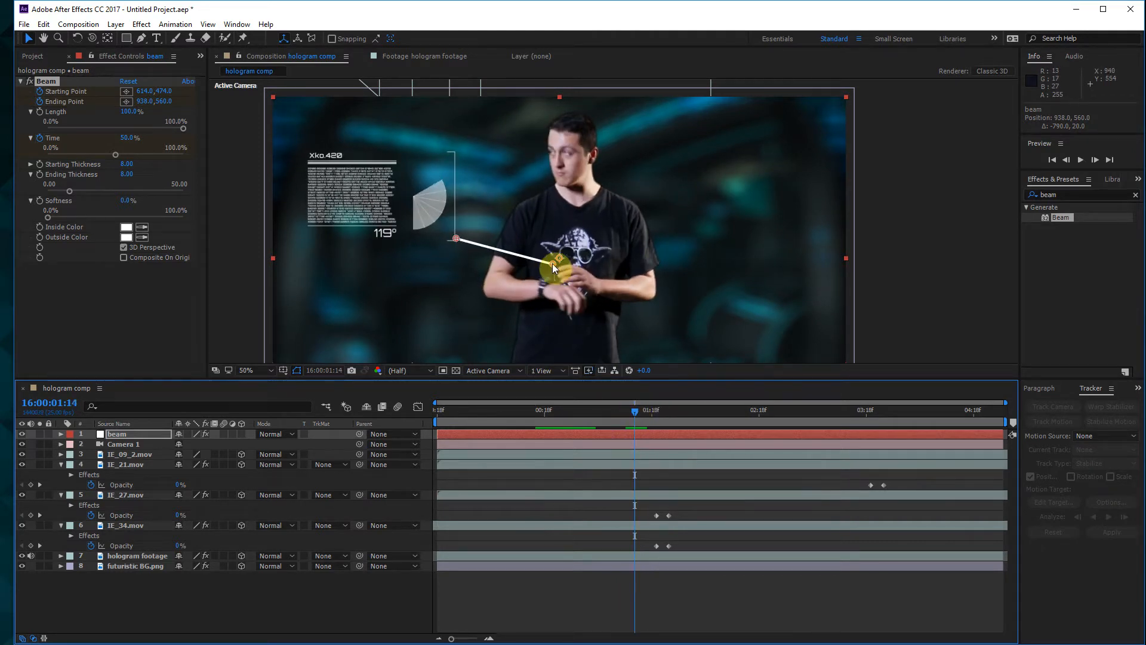
left_click_drag(552, 263, 544, 278)
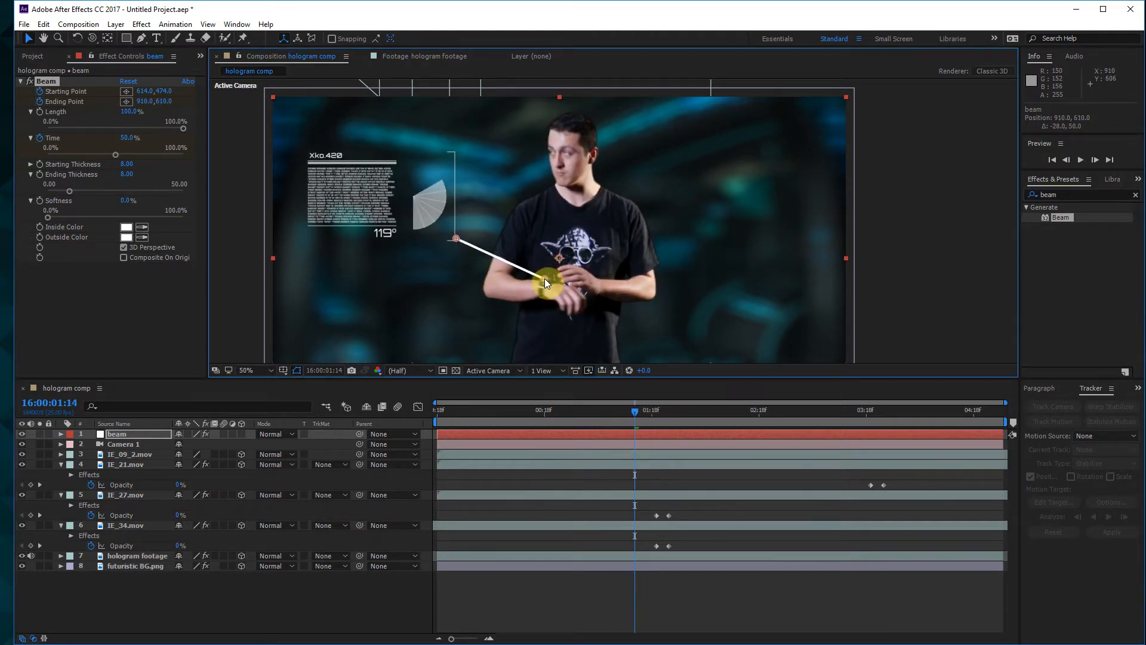
left_click_drag(633, 414, 604, 392)
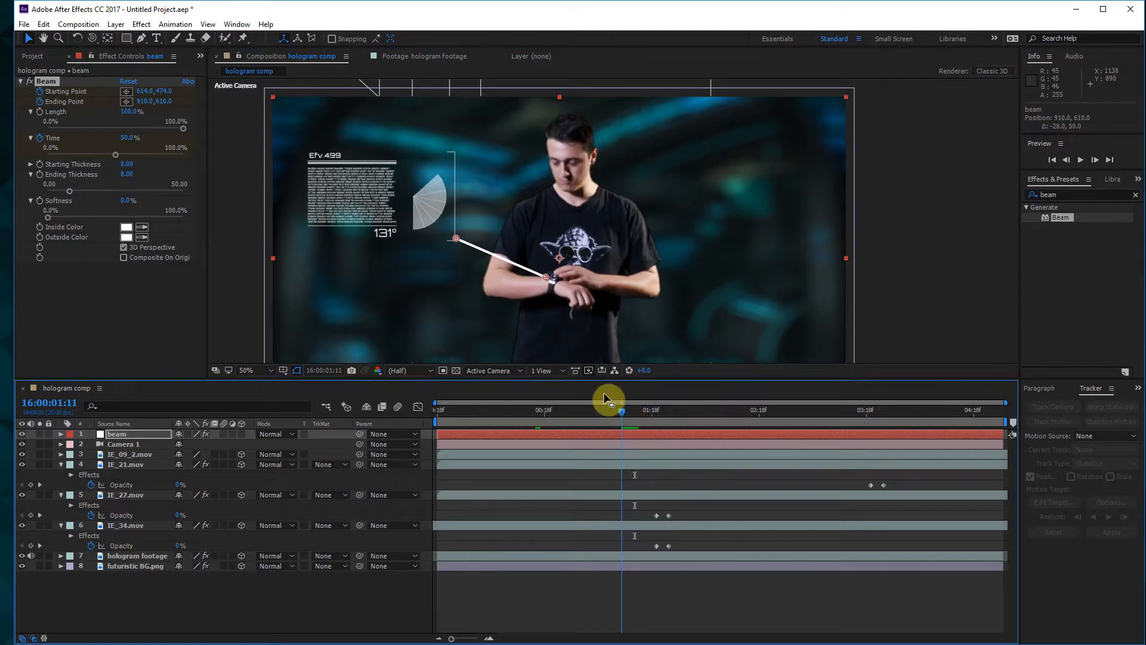
left_click_drag(545, 277, 554, 275)
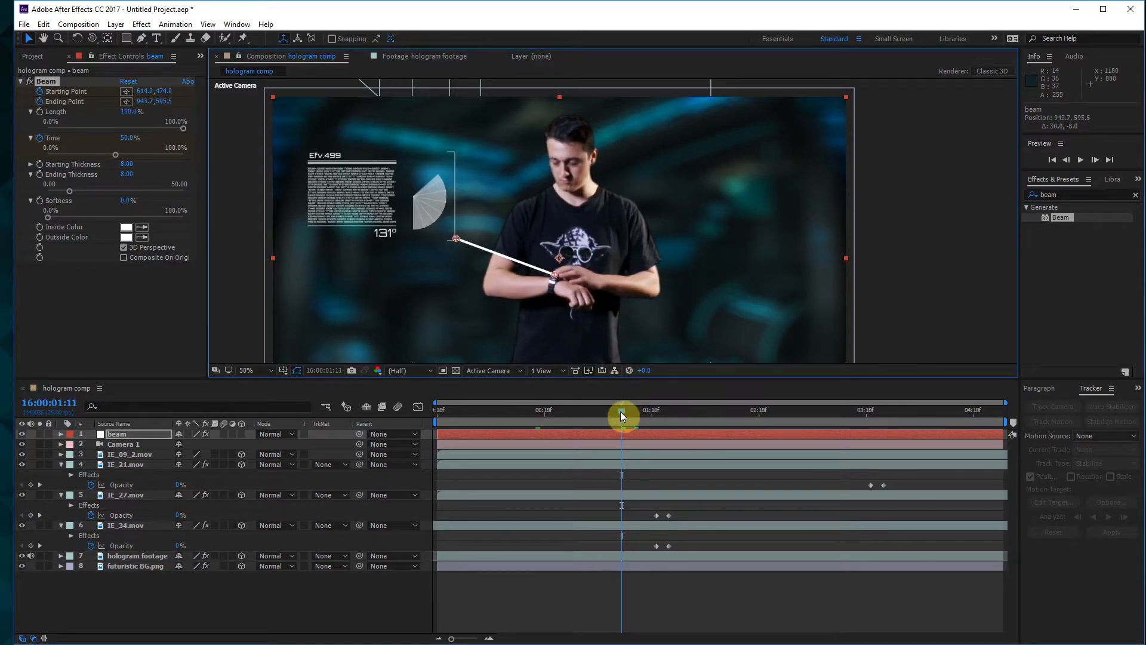
- Keyframe the beam's Ending Point at 804, 548 on the moving wrist at 16:00:01:17, and review the beam's motion
left_click(568, 399)
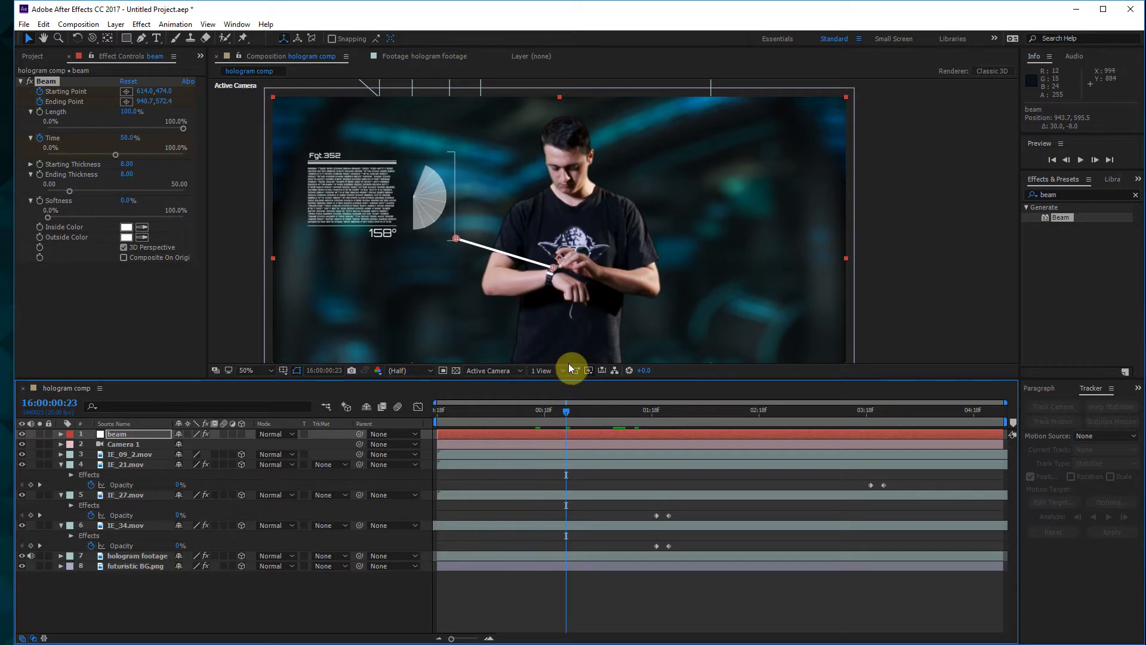
left_click_drag(574, 413, 644, 420)
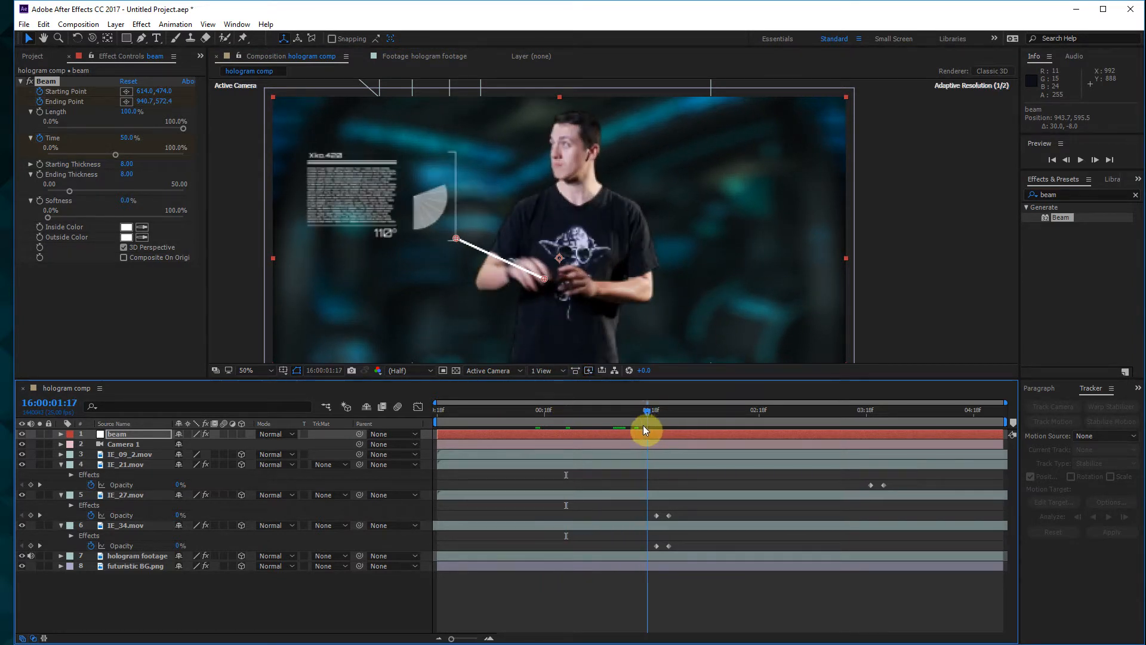
key("Page_Down")
key("Page_Down")
left_click_drag(544, 278, 511, 264)
left_click_drag(643, 407, 600, 403)
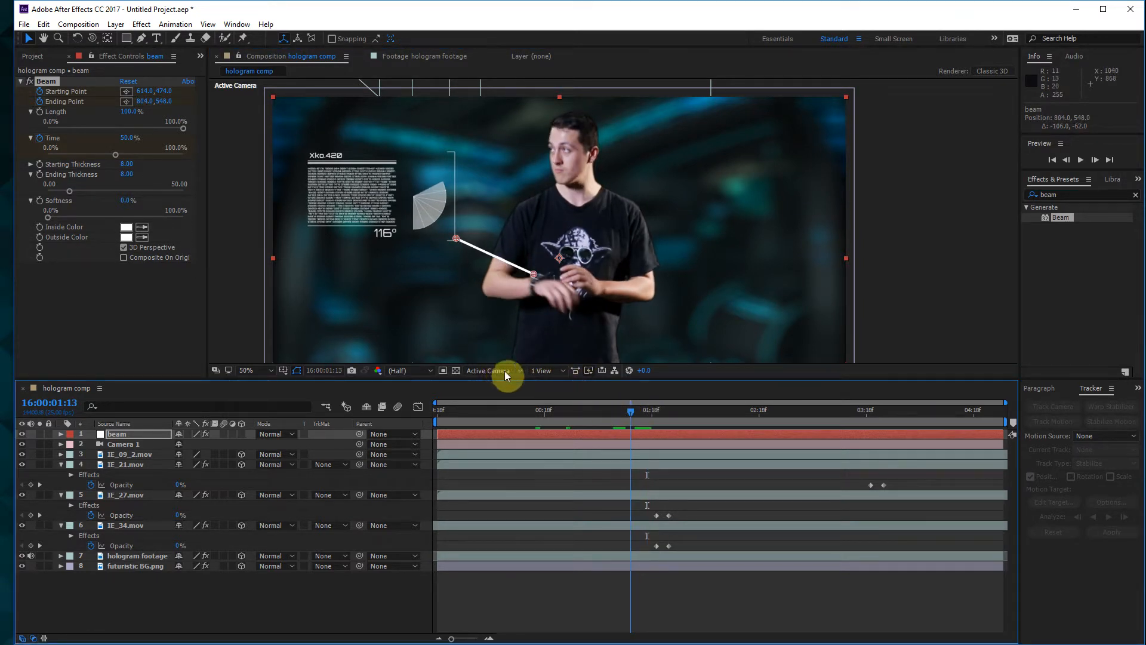
left_click_drag(630, 409, 574, 411)
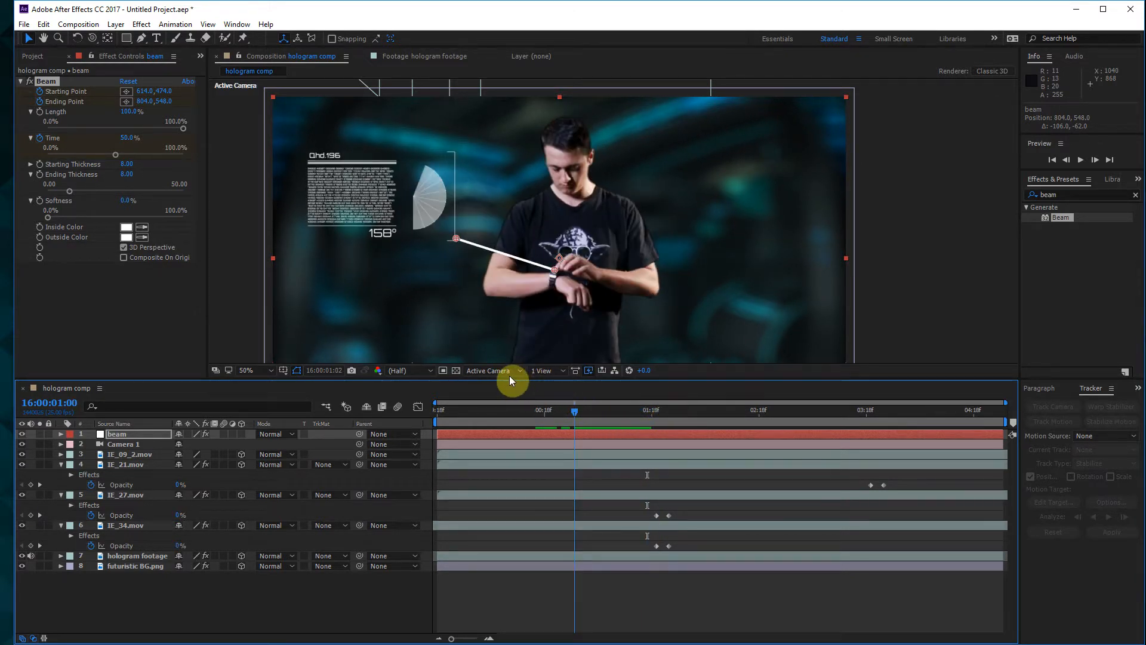
left_click(622, 410)
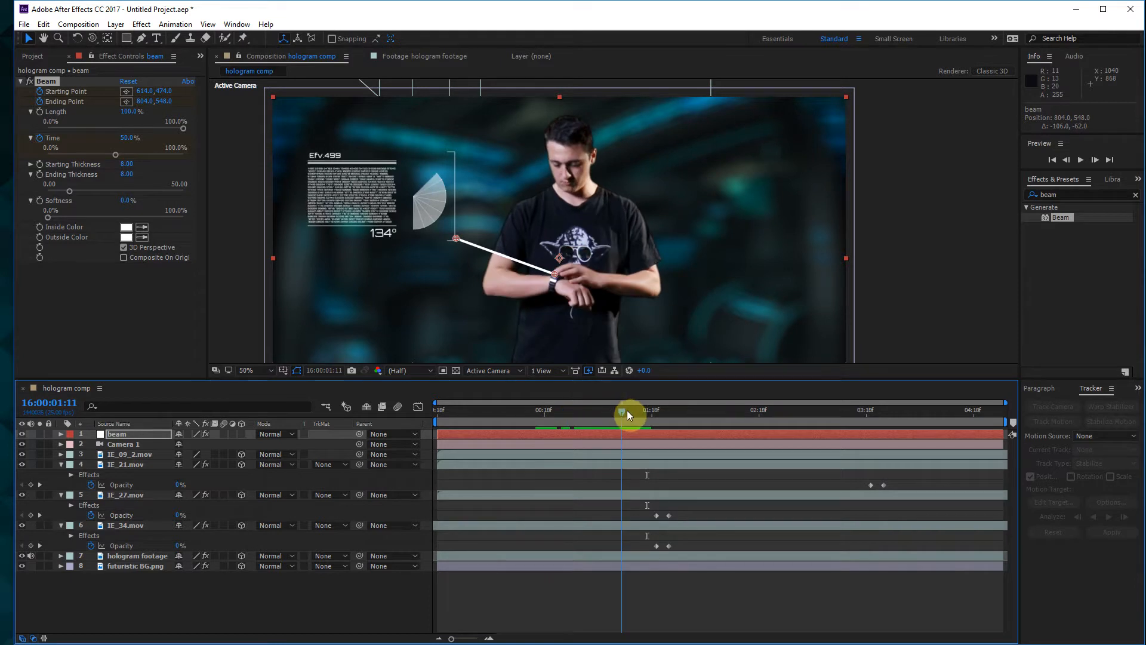
left_click_drag(645, 413, 546, 407)
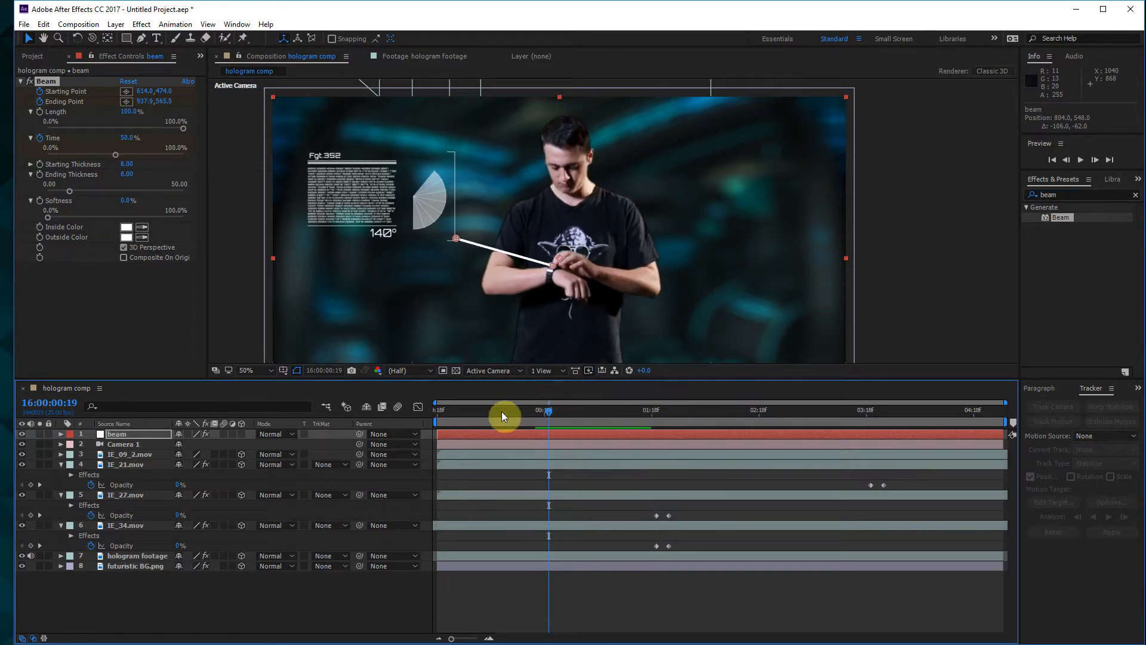
- Reveal the beam layer's Beam properties and keyframe the Ending Point at 938, 586 on the watch at 16:00:00:09
left_click(61, 434)
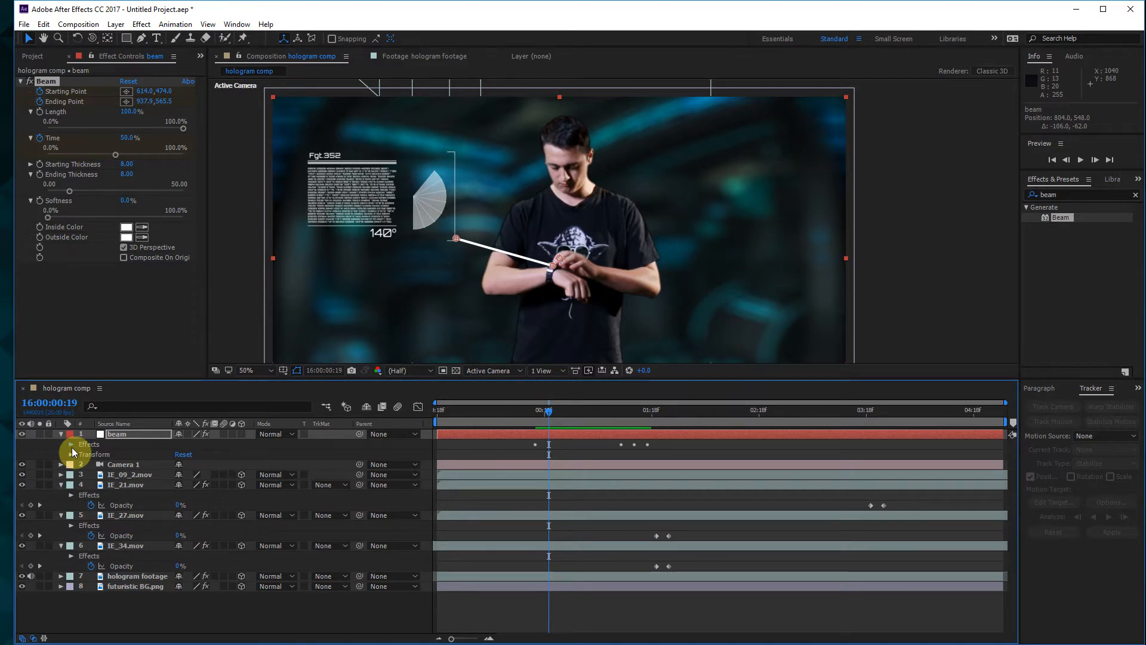
left_click(71, 445)
key("j")
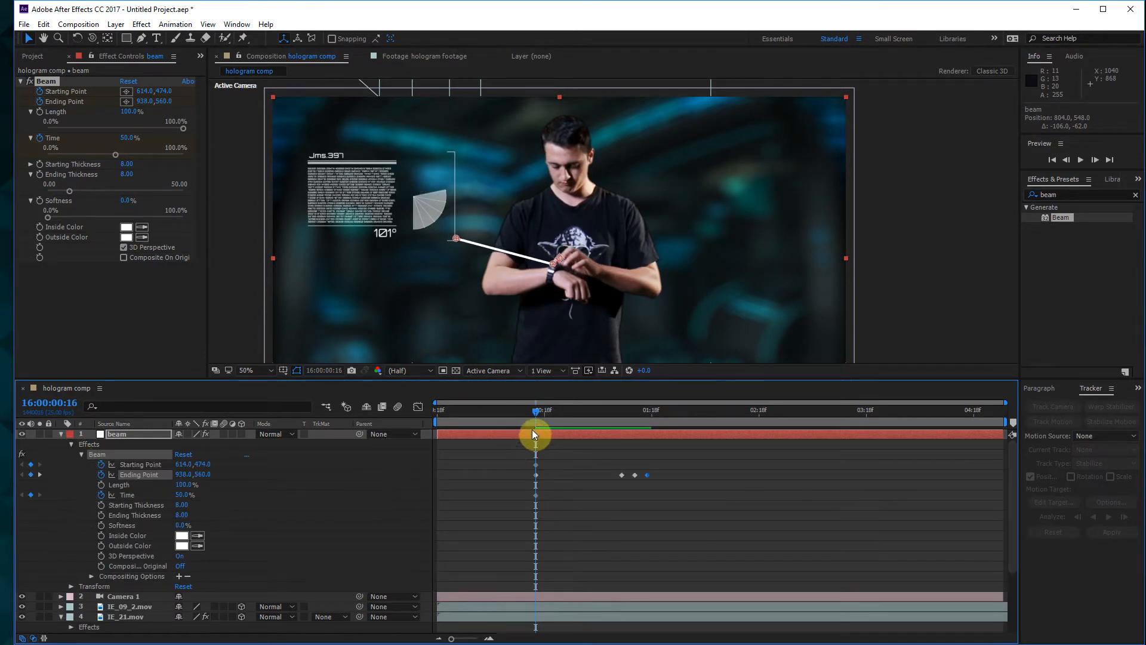
left_click_drag(531, 409, 504, 427)
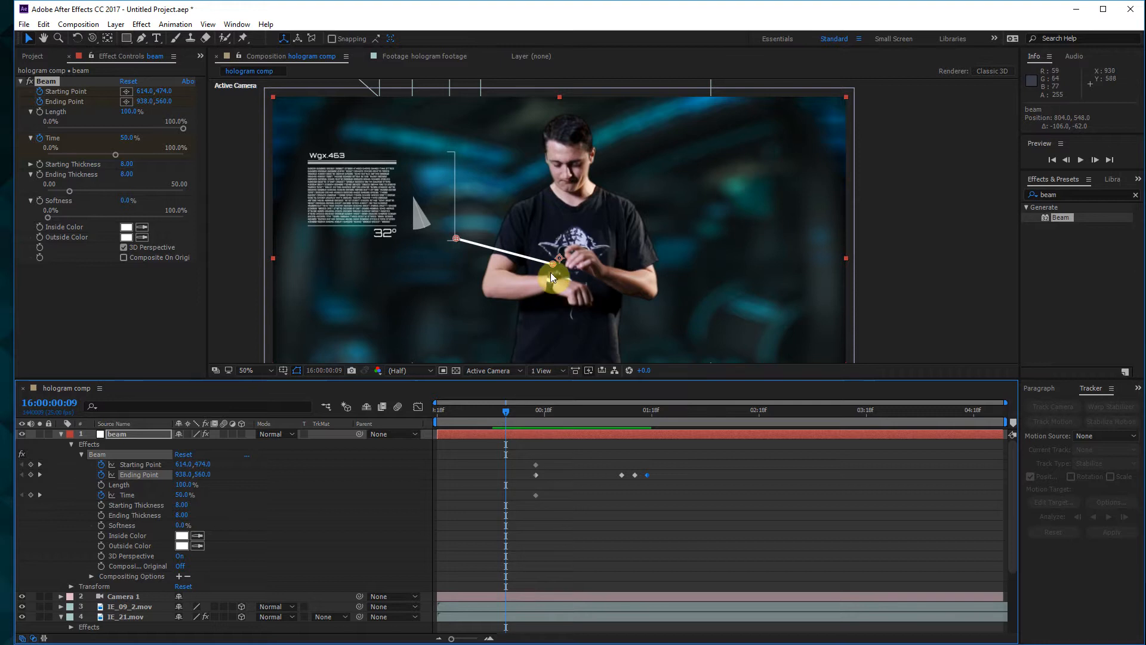
left_click_drag(553, 265, 551, 271)
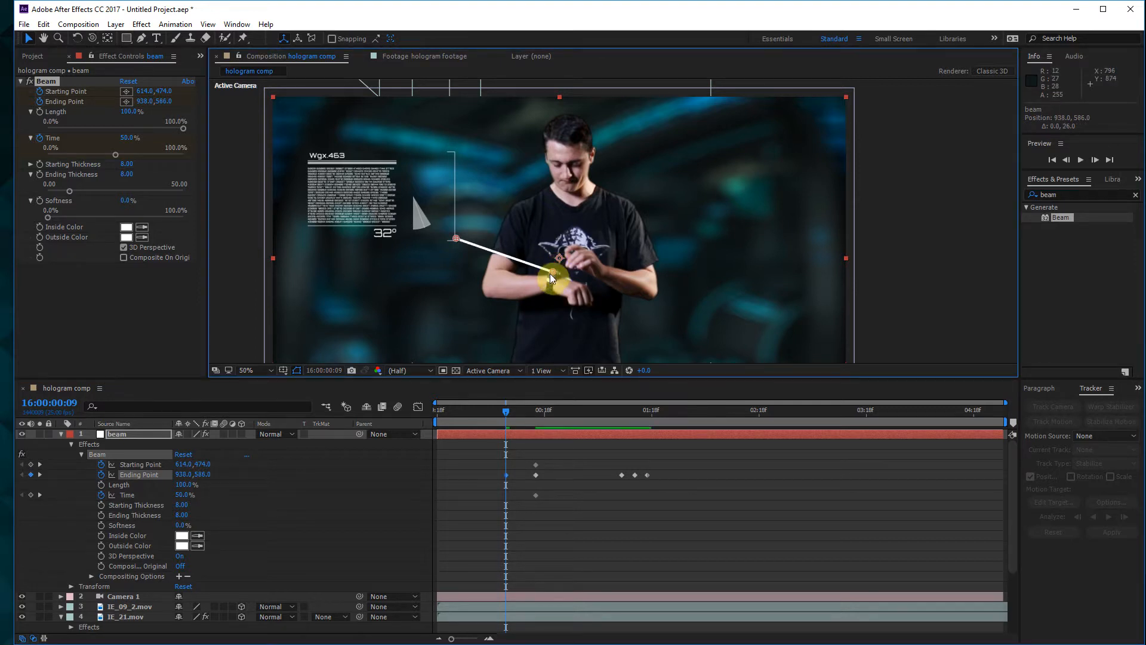
- Keyframe the Beam effect's Time at 100% at 16:00:00:13
left_click_drag(517, 416, 521, 418)
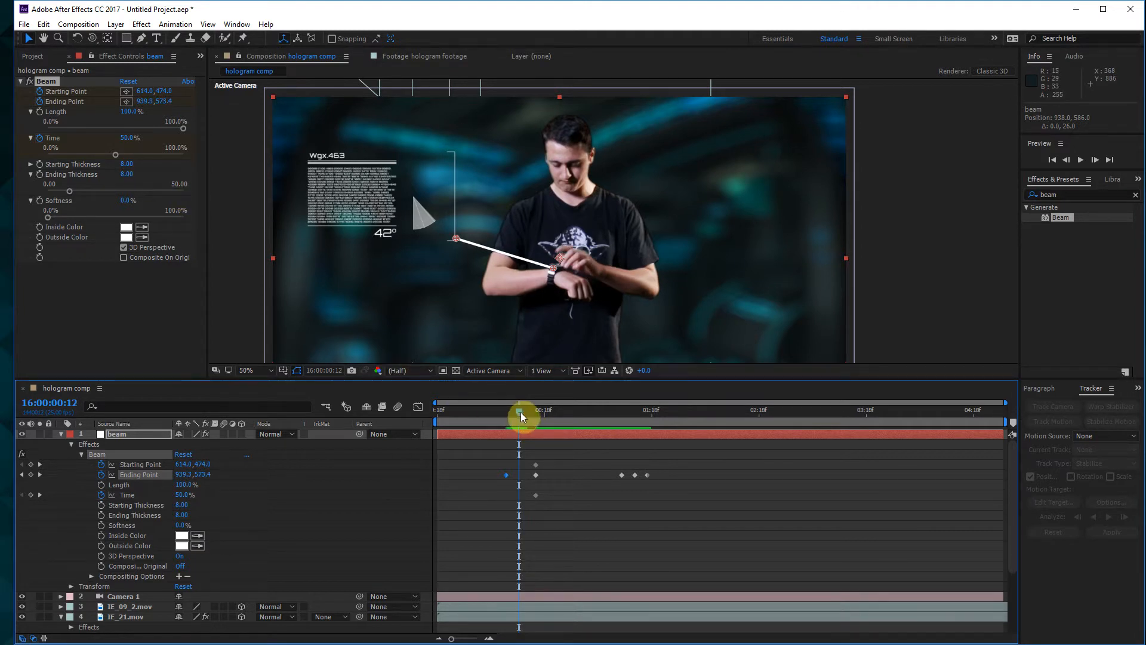
left_click_drag(520, 413, 524, 416)
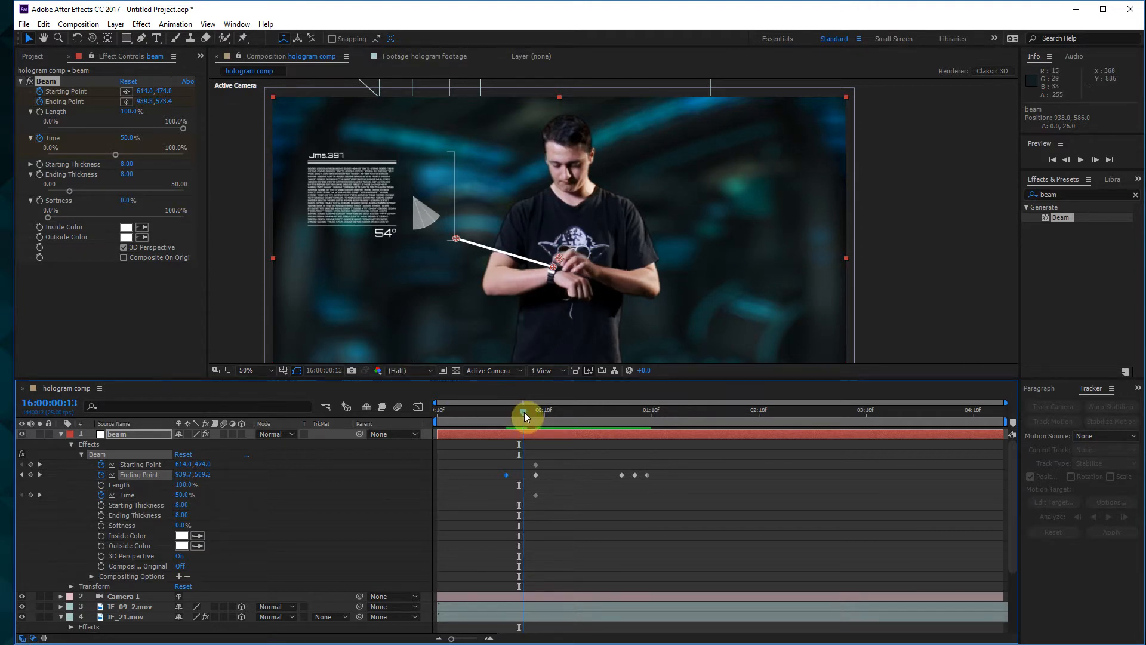
left_click(115, 155)
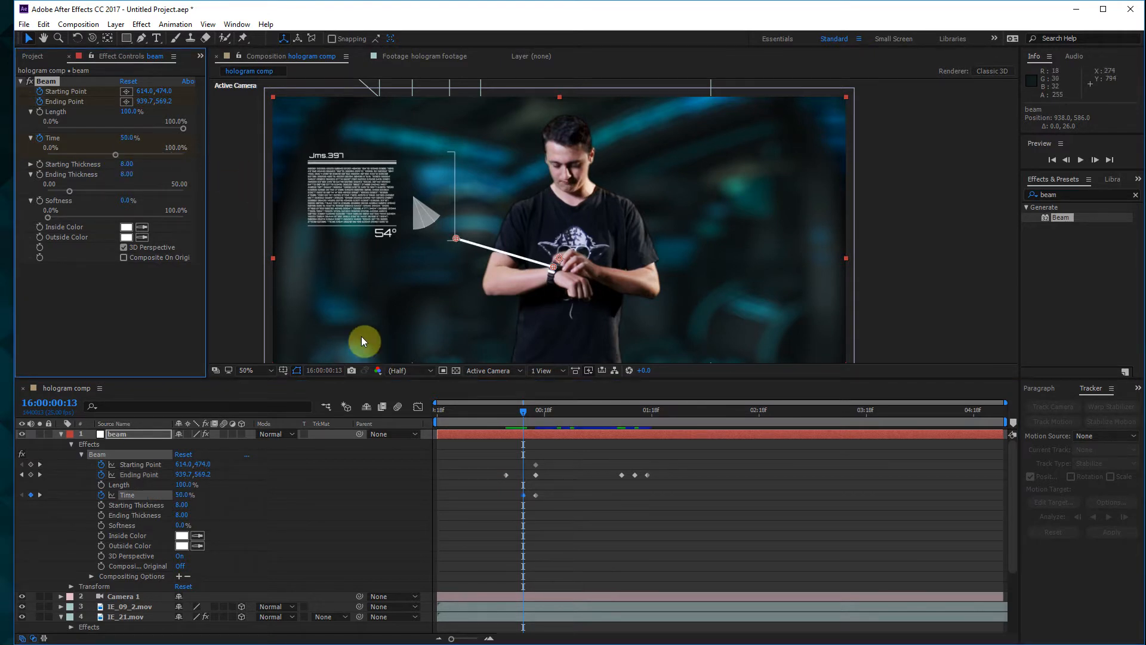
left_click(184, 154)
- Keyframe the Beam effect's Time at 50% at 16:00:01:15 and at 0% at 16:00:01:17
mouse_move(521, 412)
left_mouse_down()
mouse_move(485, 413)
mouse_move(650, 428)
mouse_move(625, 439)
mouse_move(634, 438)
left_mouse_up()
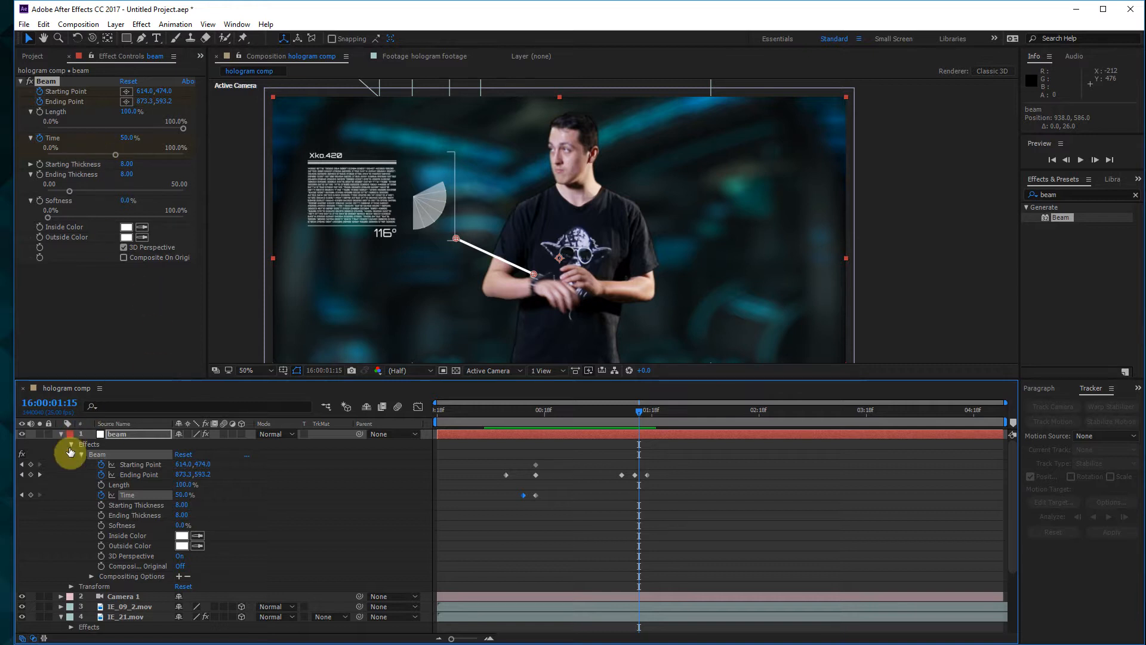
left_click(31, 494)
left_click_drag(641, 410, 647, 413)
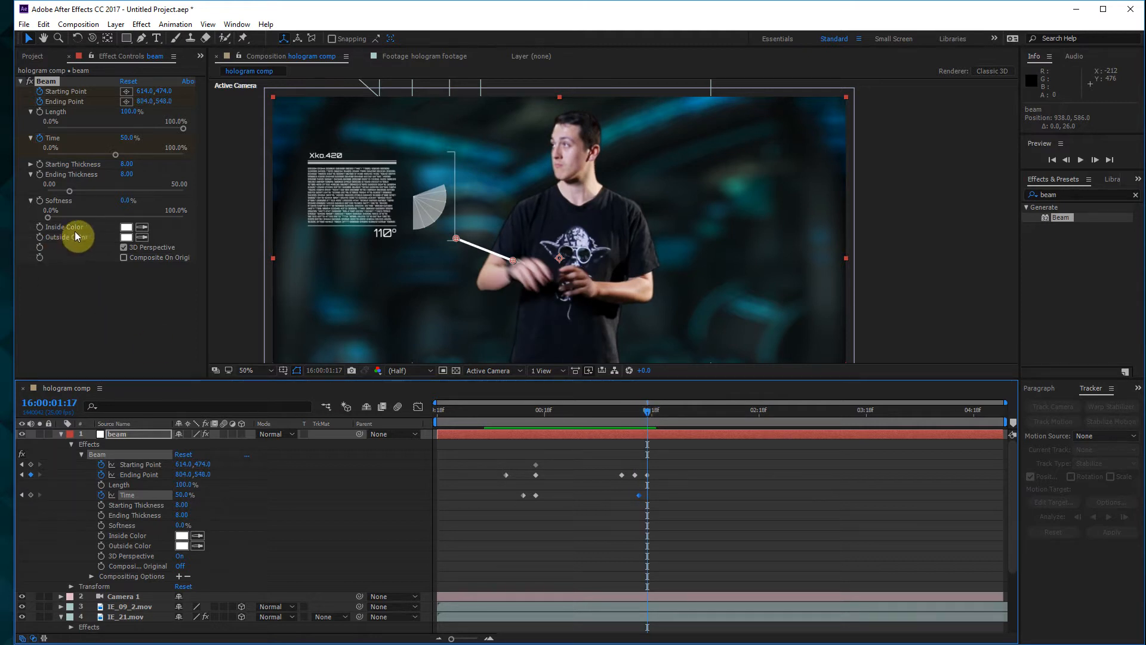
left_click_drag(120, 154, 6, 173)
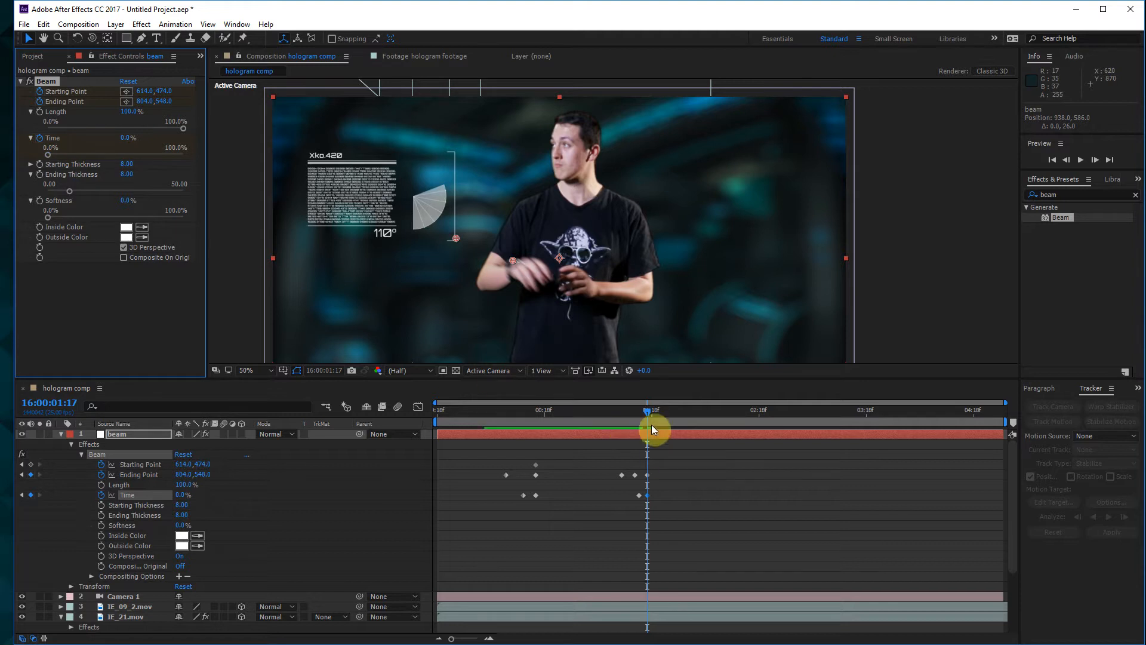
- Return to the start of the composition, collapse the beam layer's properties and move the layer directly below Camera 1
left_click_drag(645, 412, 326, 405)
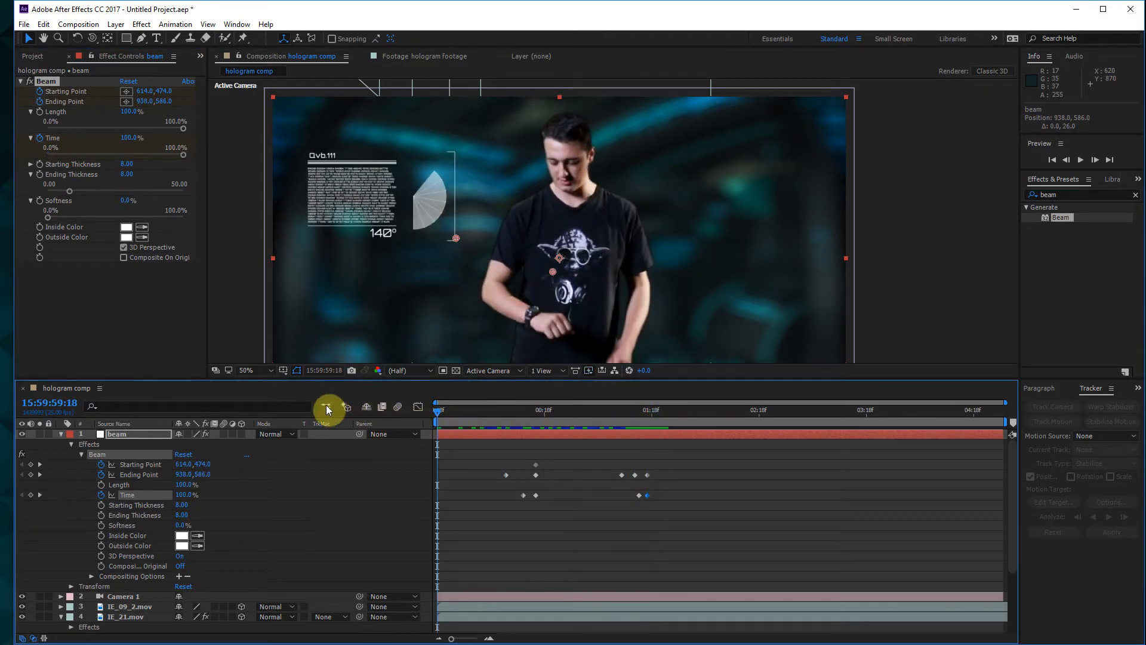
left_click(61, 434)
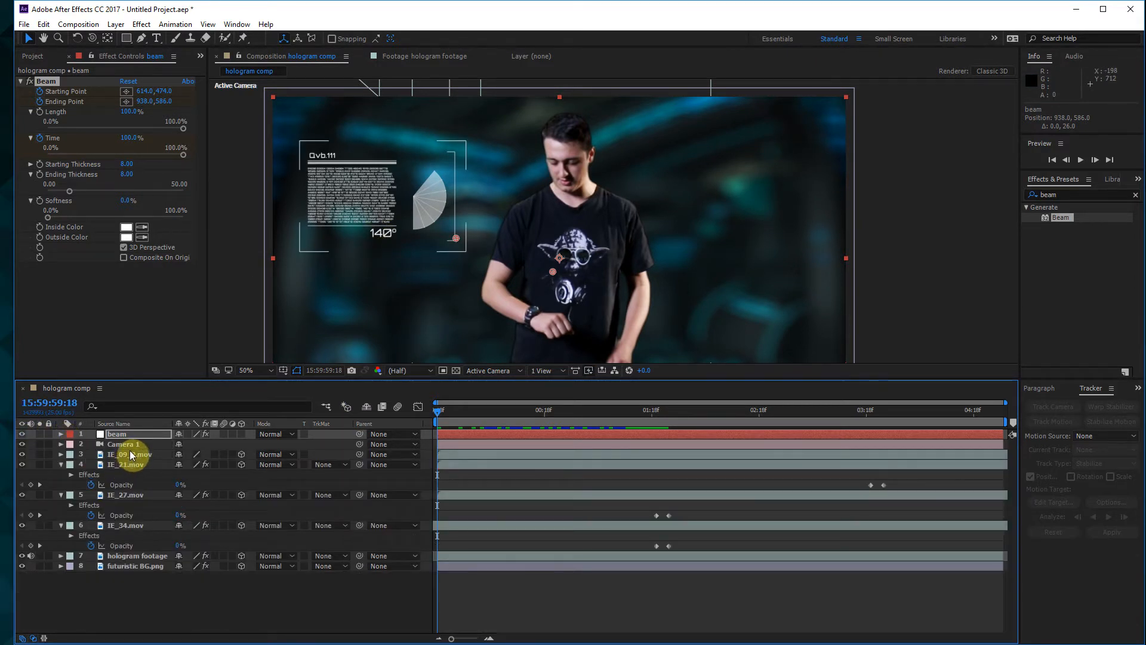
left_click_drag(130, 433, 130, 445)
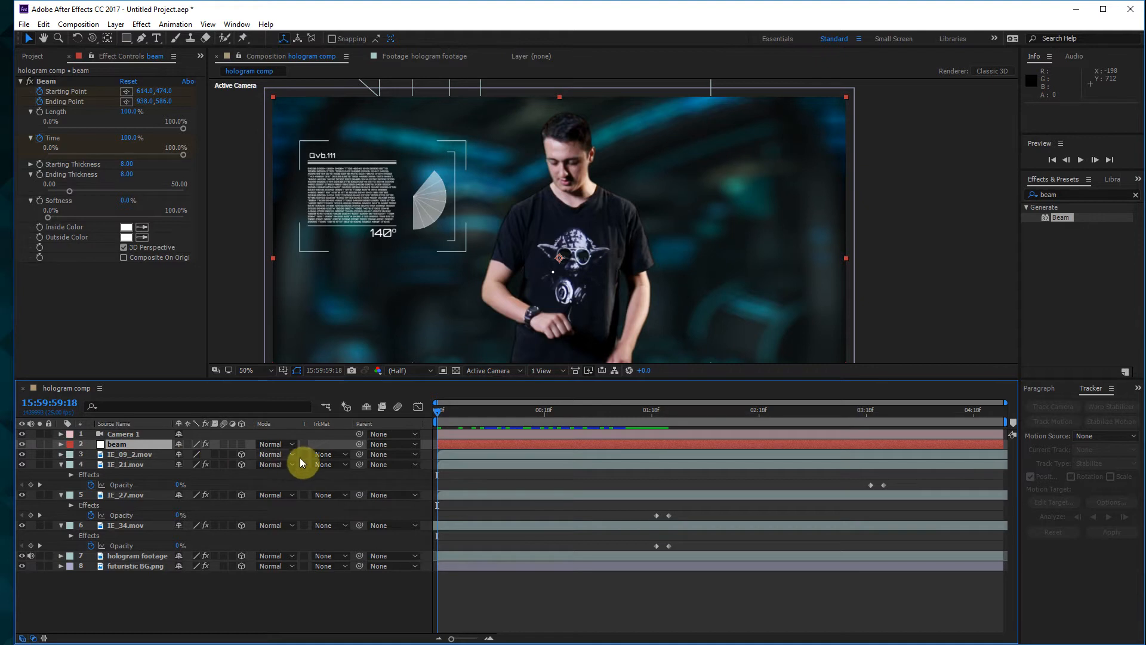
- Try the beam layer as a 3D layer and check its alignment at 16:00:01:08
left_click(304, 444)
left_click(304, 444)
left_click(240, 445)
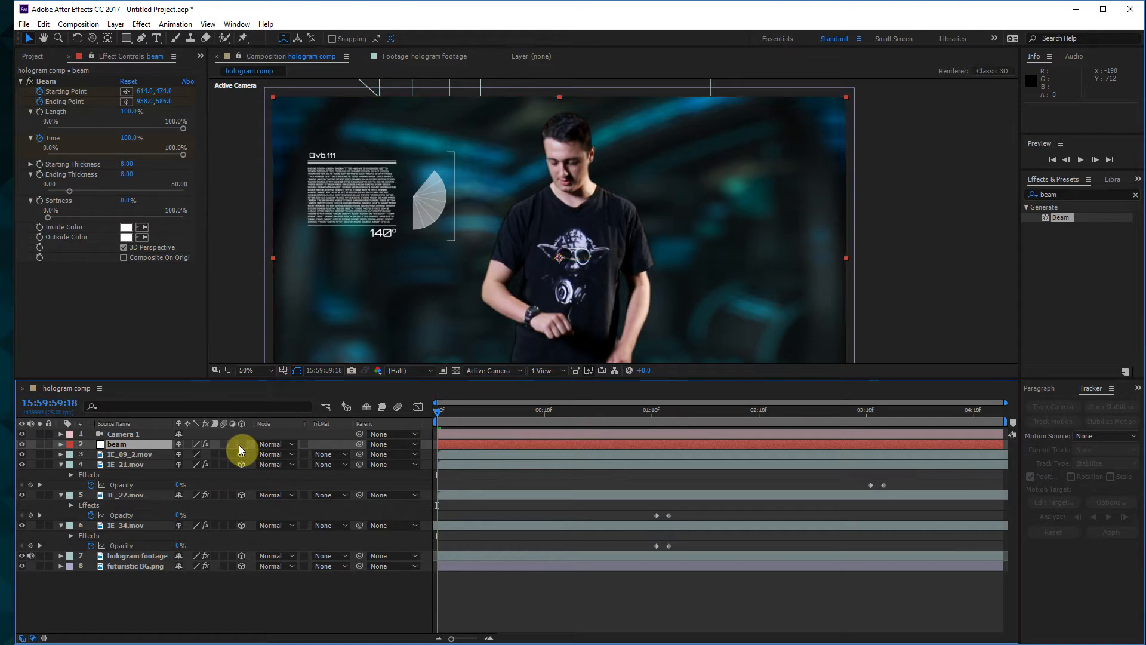
mouse_move(606, 411)
left_mouse_down()
mouse_move(653, 416)
mouse_move(584, 418)
mouse_move(608, 419)
left_mouse_up()
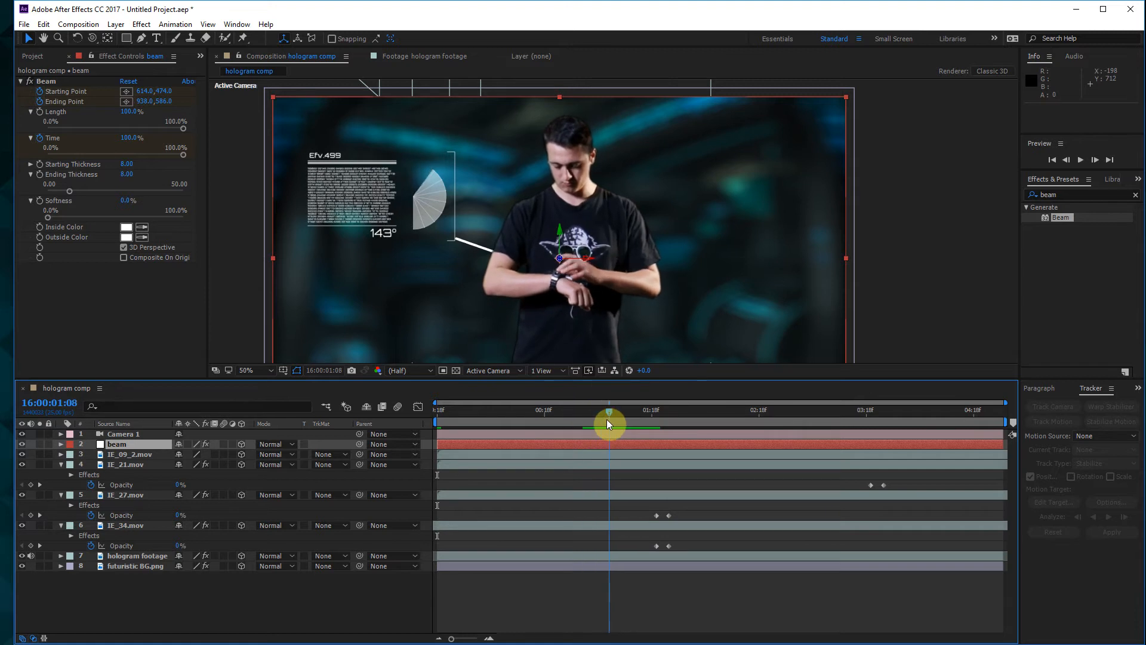
left_click(242, 444)
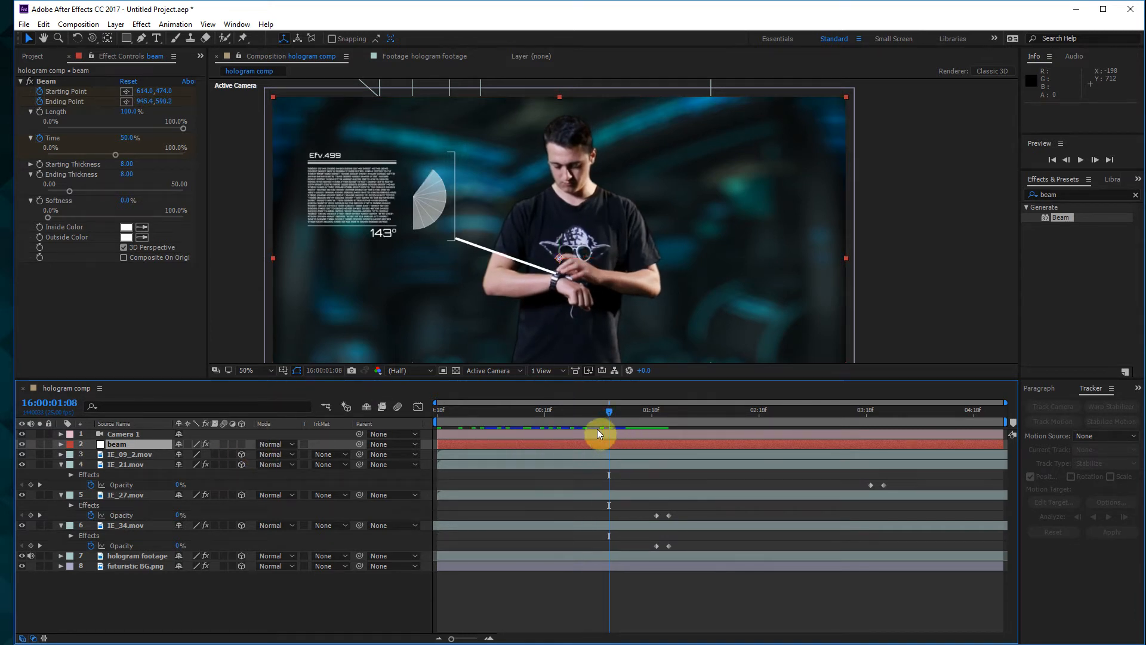
- Reveal the Position of IE_09_2.mov and add the expression wiggle(0,12) to it
left_click(141, 454)
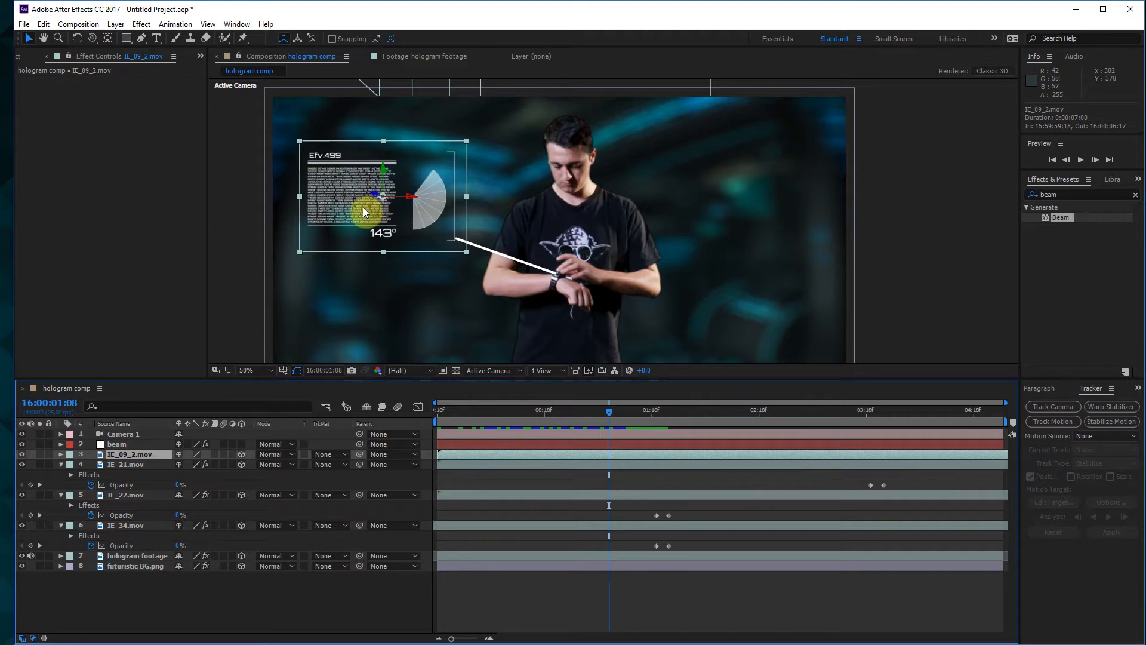
scroll(385, 224, "down", 2)
scroll(390, 229, "up", 2)
left_click_drag(389, 230, 445, 231)
mouse_move(594, 410)
left_mouse_down()
mouse_move(581, 410)
mouse_move(614, 411)
mouse_move(596, 411)
left_mouse_up()
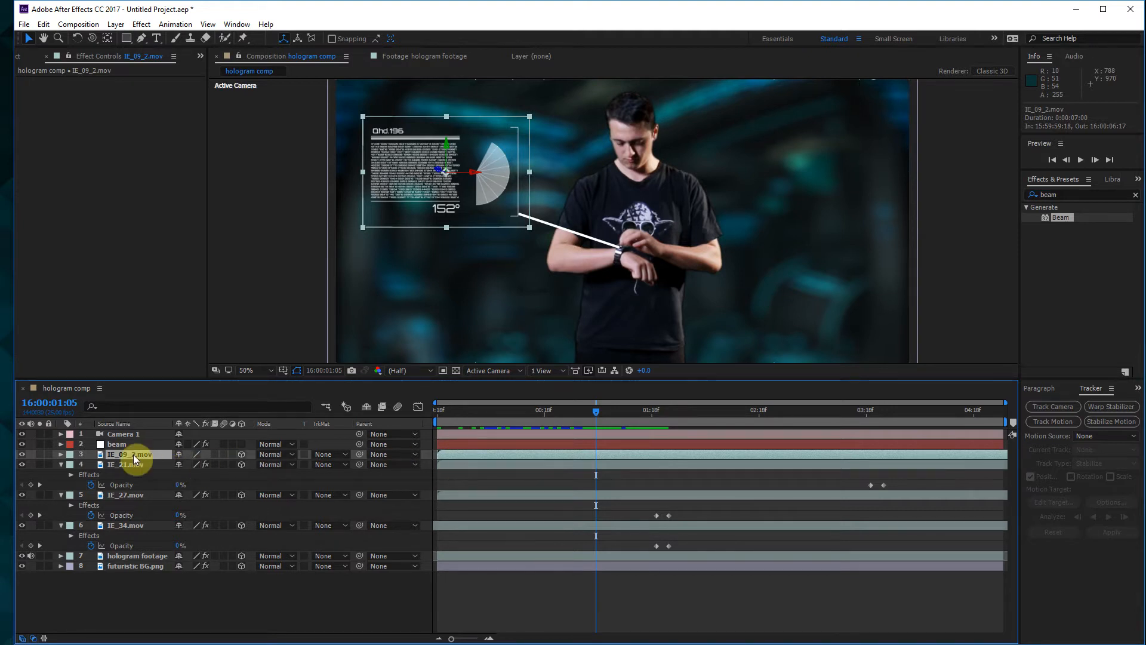
key("p")
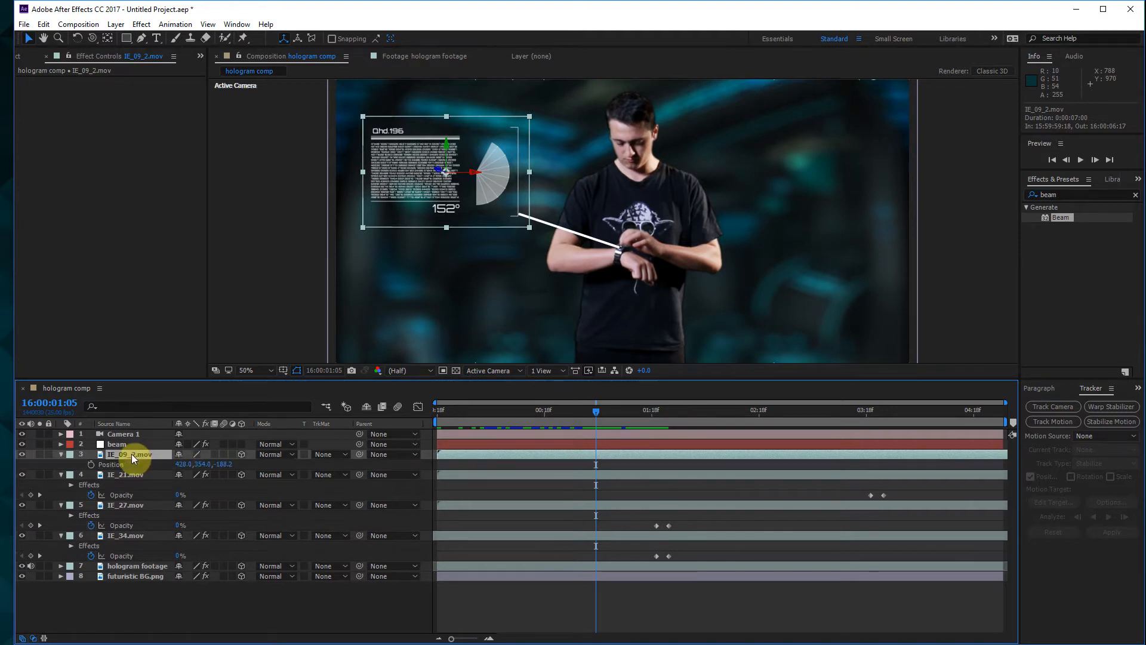
left_click(116, 463)
left_click(91, 464, "alt")
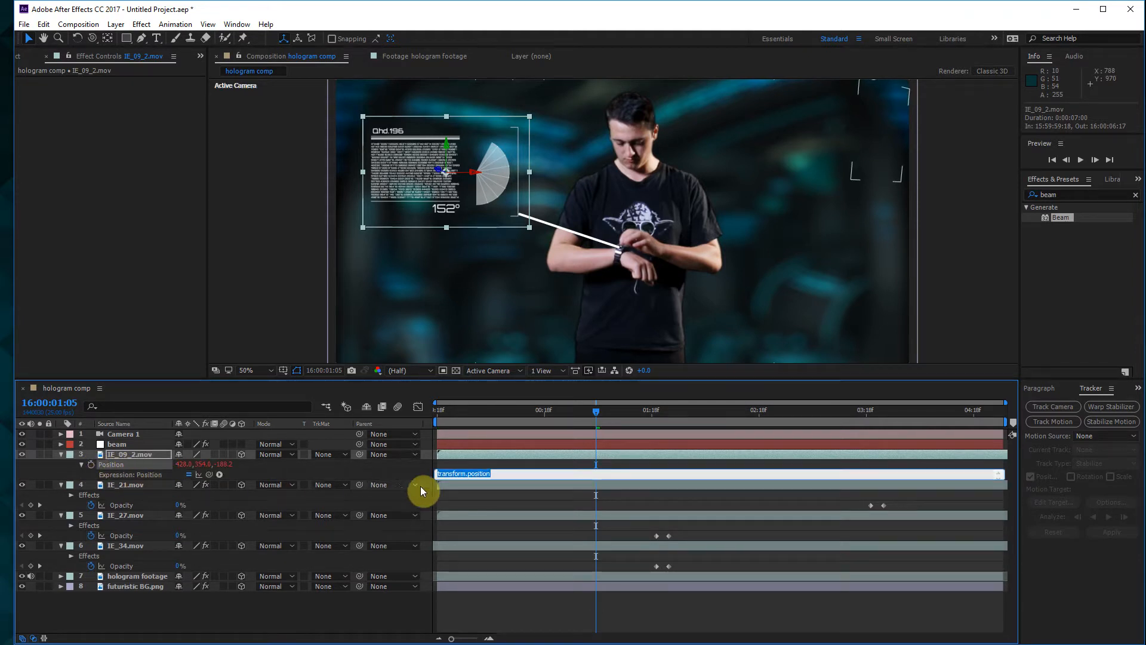
type("wi")
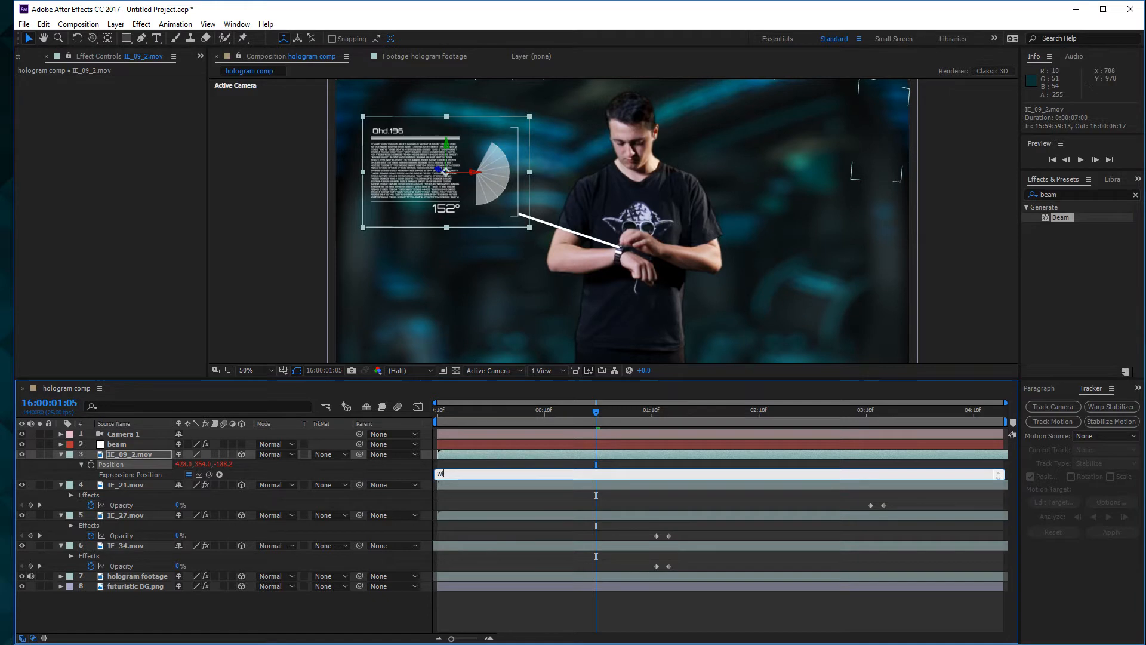
left_click(493, 475)
type("0,12)")
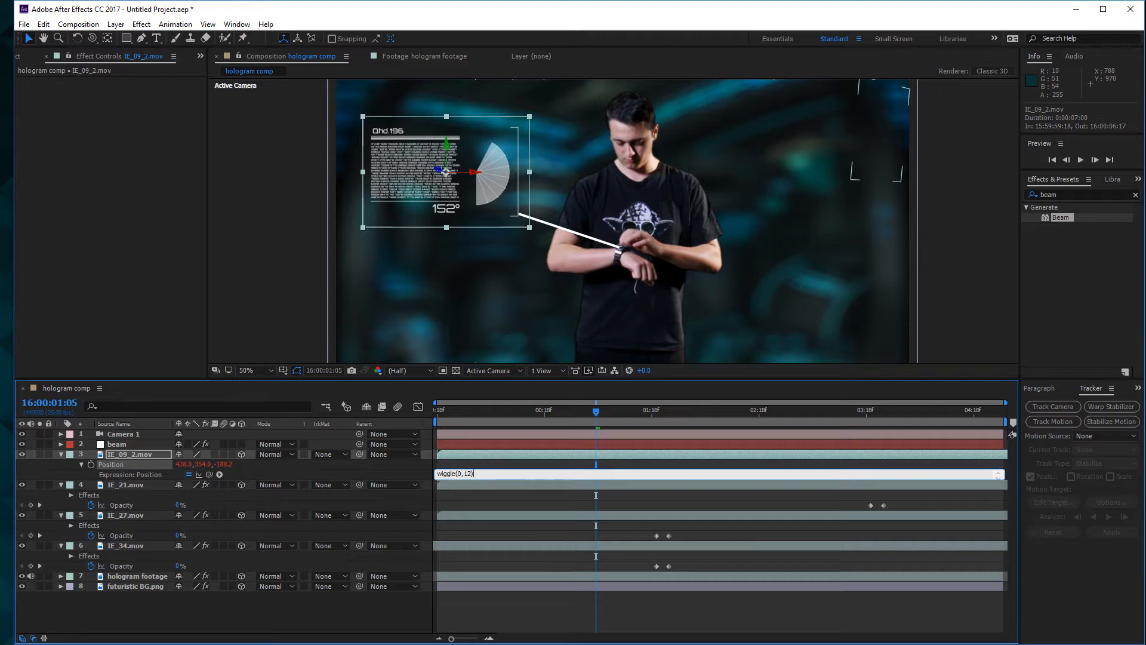
left_click(493, 477)
- Preview the motion of IE_09_2.mov and end its Position expression with a semicolon
left_click_drag(610, 411, 555, 456)
key("space")
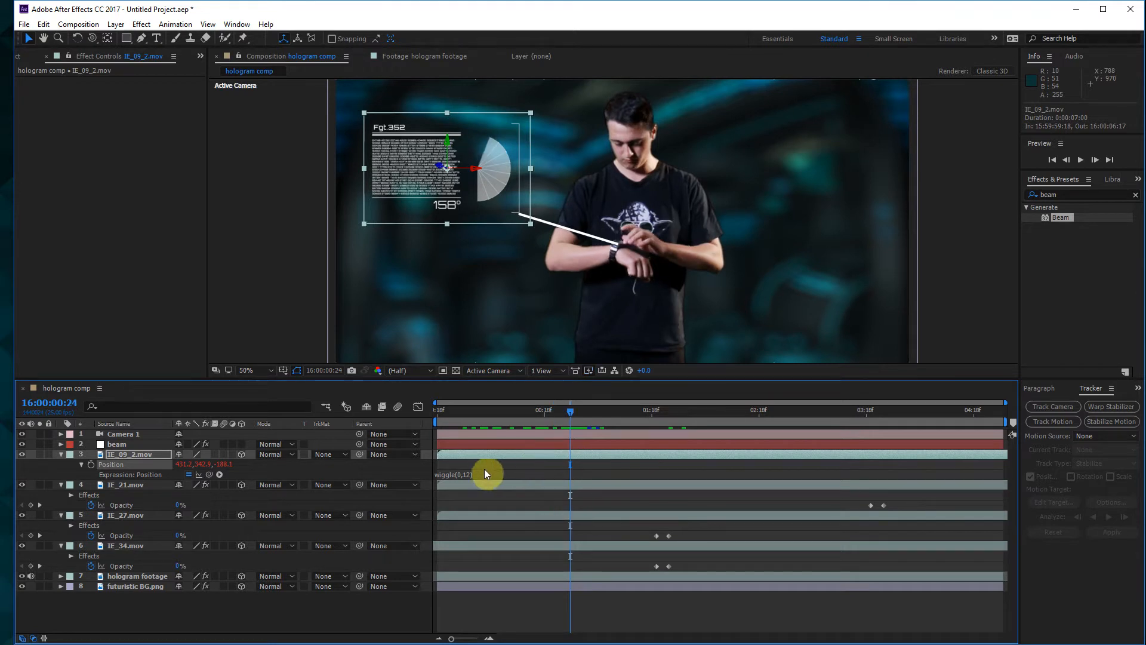
left_click_drag(572, 406, 532, 468)
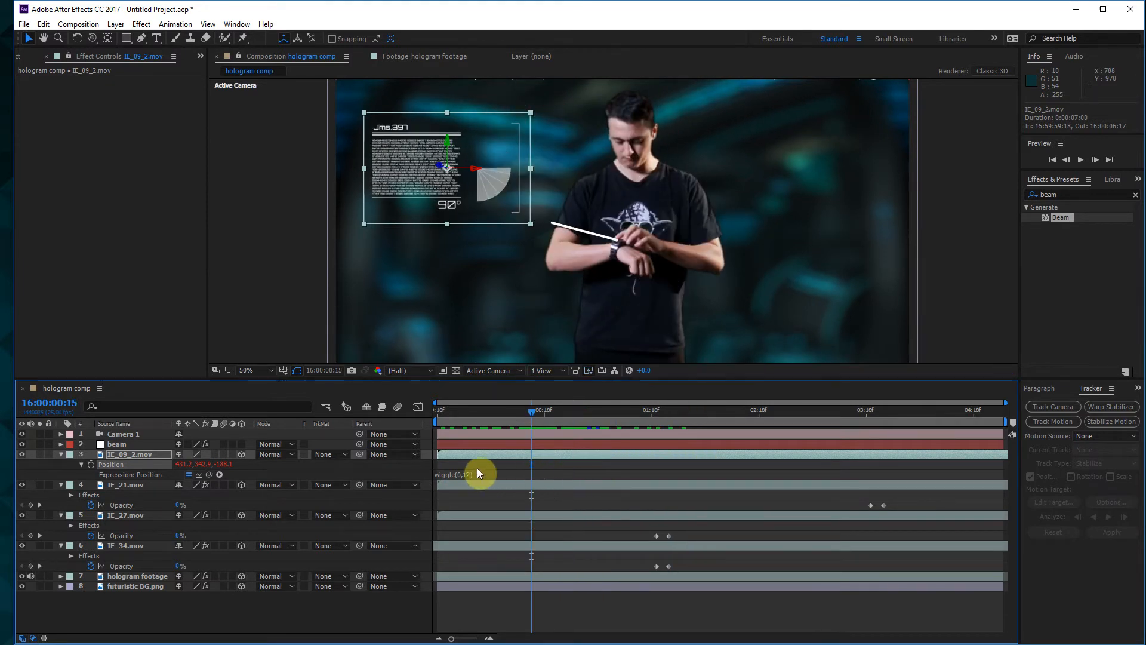
left_click(478, 473)
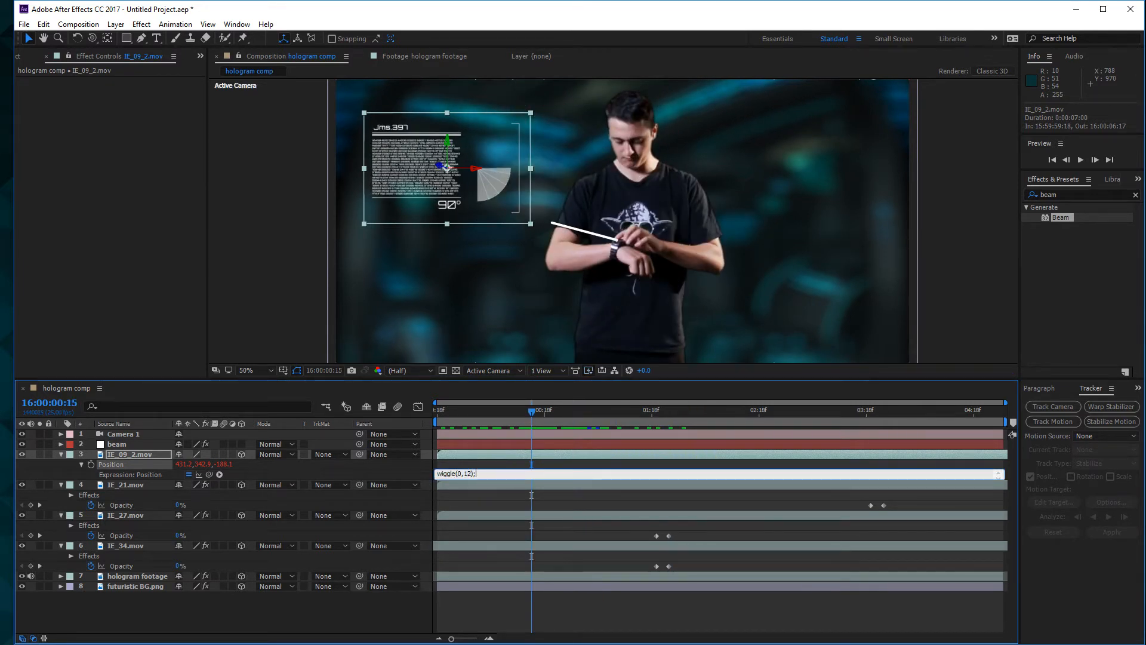
left_click(489, 467)
mouse_move(495, 410)
left_mouse_down()
mouse_move(443, 418)
mouse_move(499, 422)
left_mouse_up()
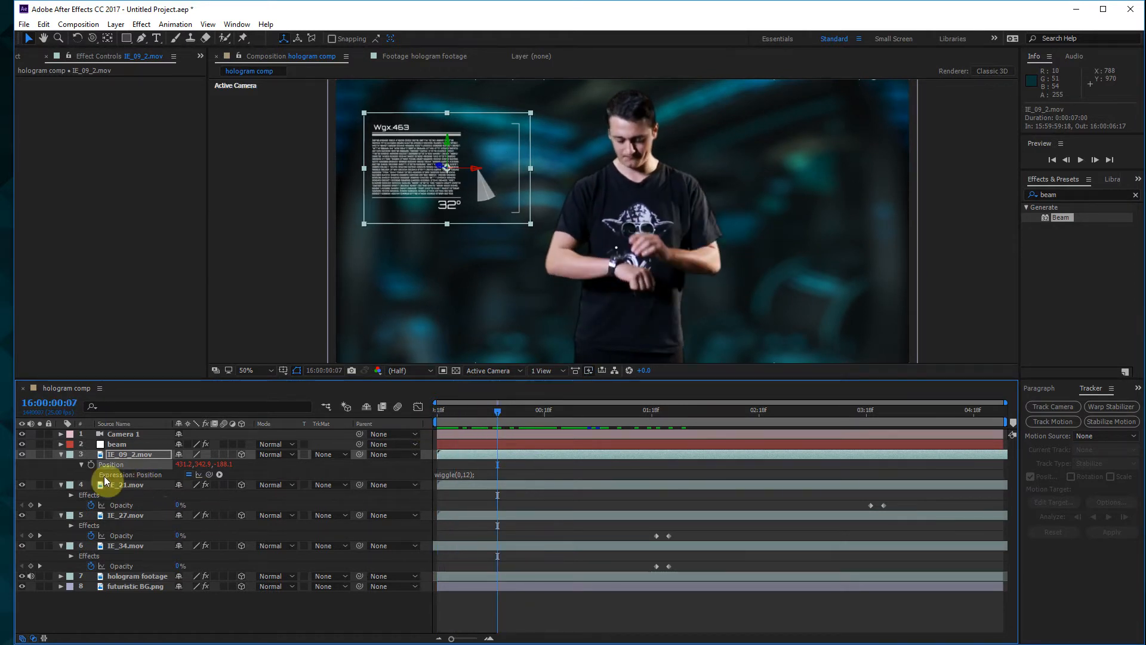
left_click(83, 464)
left_click(82, 464)
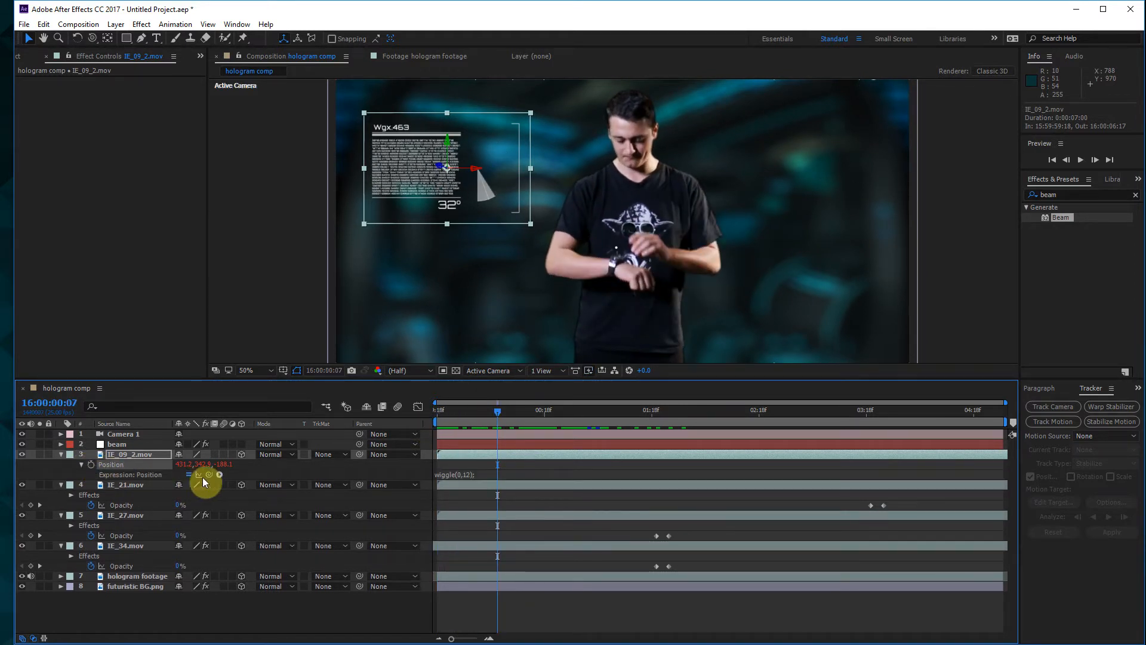
- Change the Position expression of IE_09_2.mov to wiggle(1,12); and preview the motion from the start of the composition
left_click(472, 473)
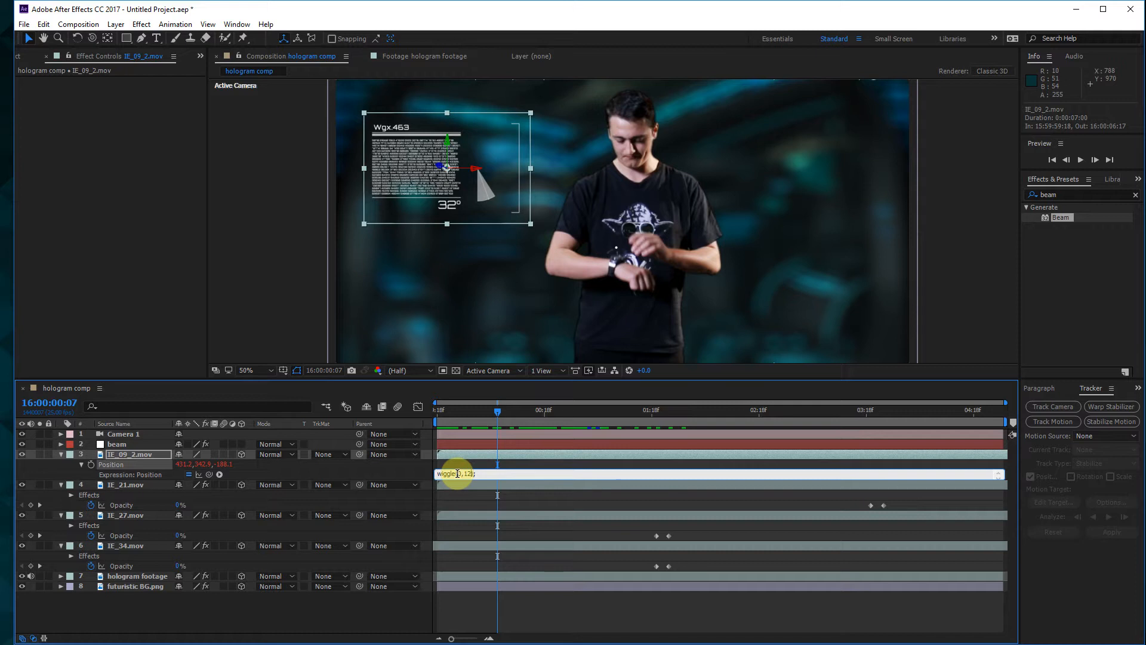
type("1")
key("KP_Enter")
mouse_move(489, 405)
left_mouse_down()
mouse_move(449, 410)
mouse_move(479, 411)
left_mouse_up()
key("space")
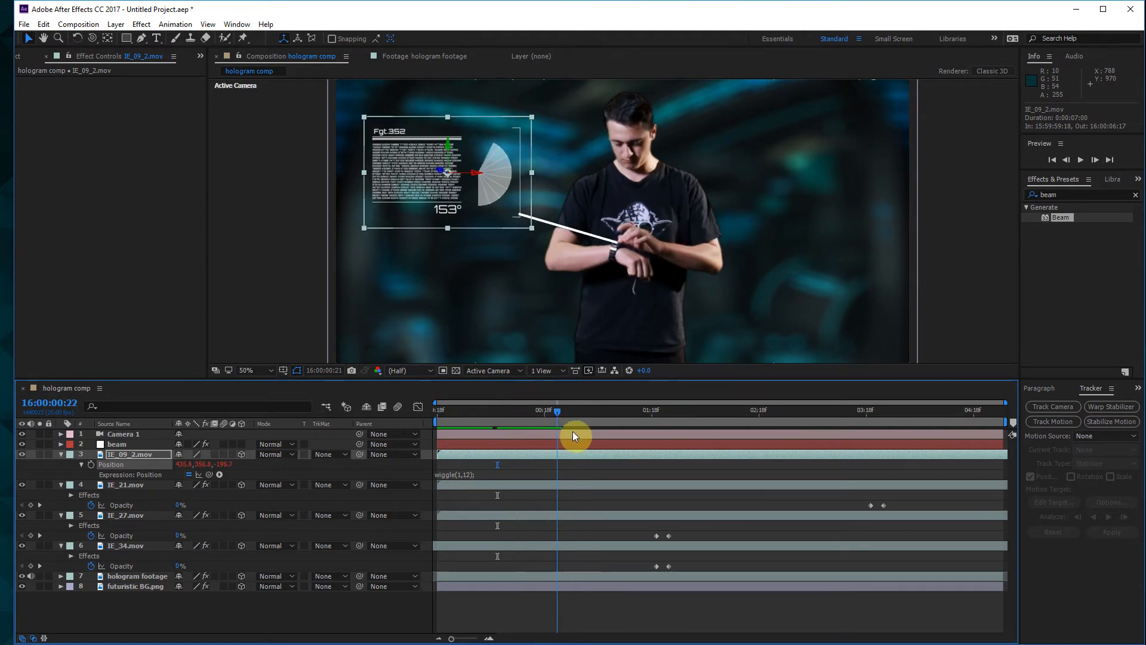
left_click_drag(648, 438, 377, 467)
key("space")
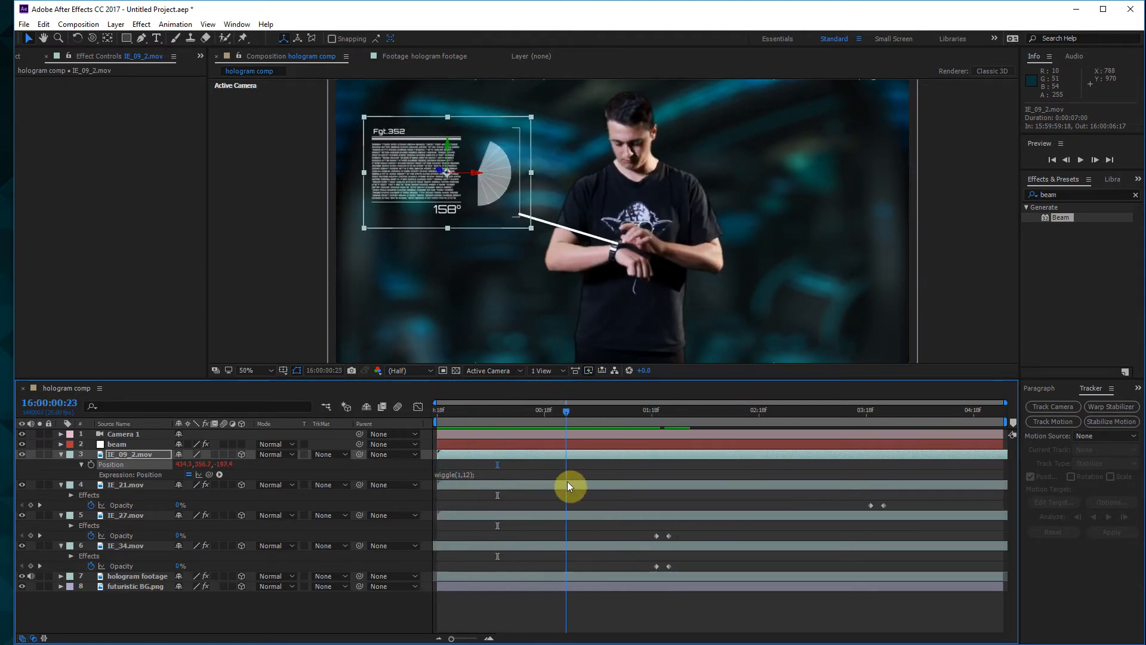
left_click_drag(692, 481, 370, 535)
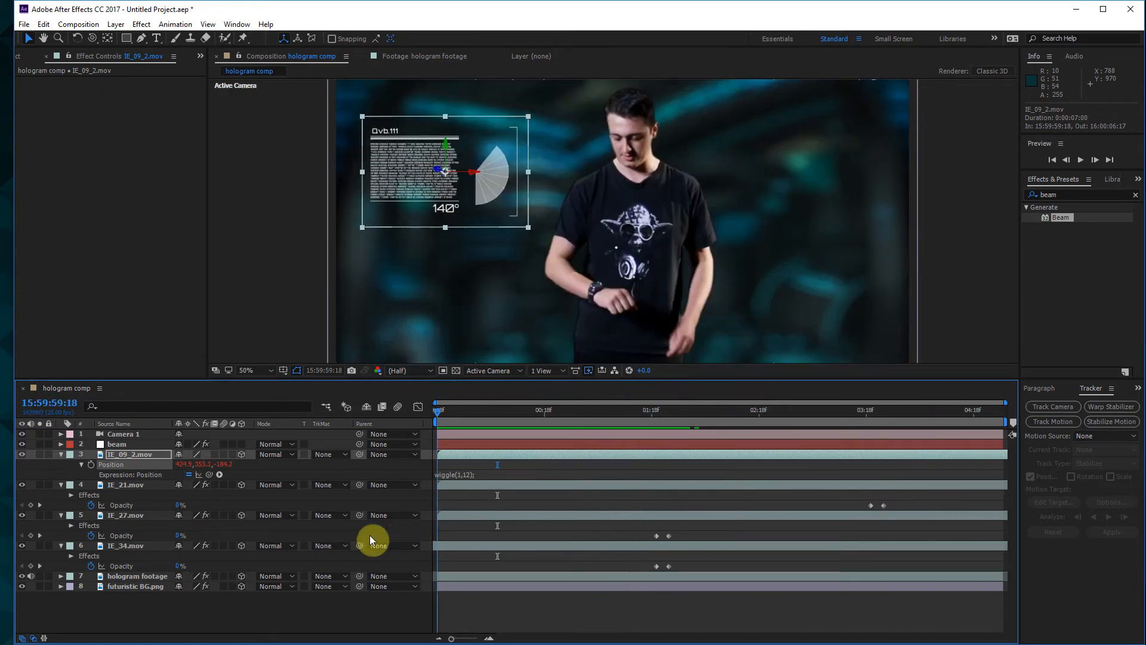
- Trim the end of the beam layer to 16:00:01:17
left_click(961, 292)
scroll(671, 293, "down", 1)
scroll(671, 295, "up", 1)
left_click_drag(460, 412, 693, 428)
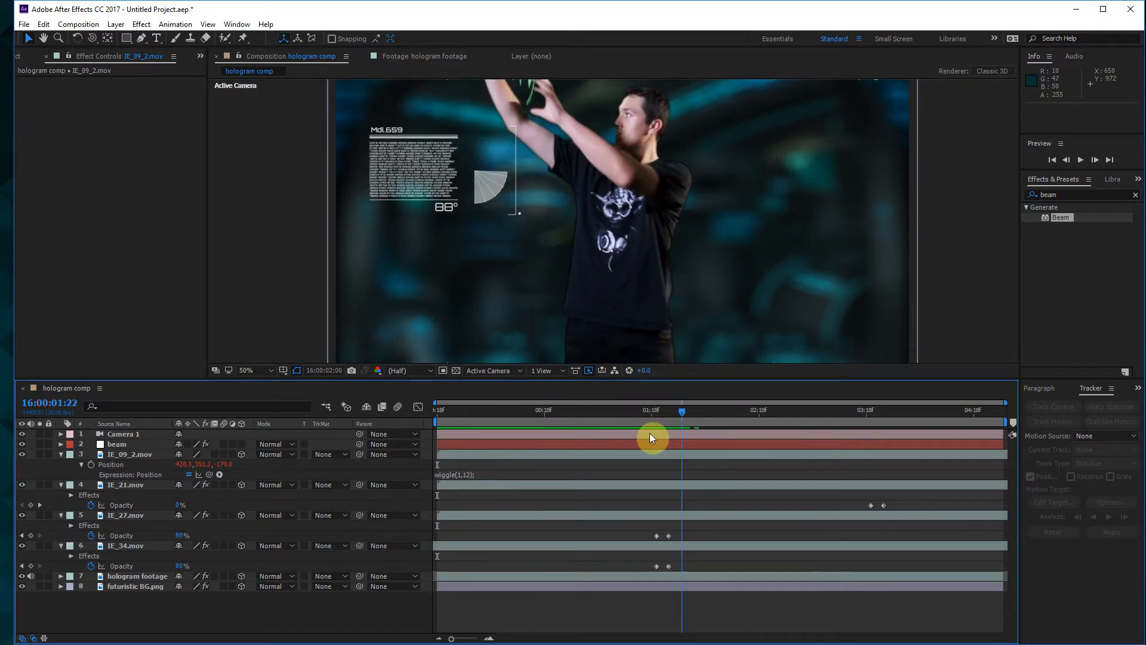
left_click(651, 411)
left_click(625, 456)
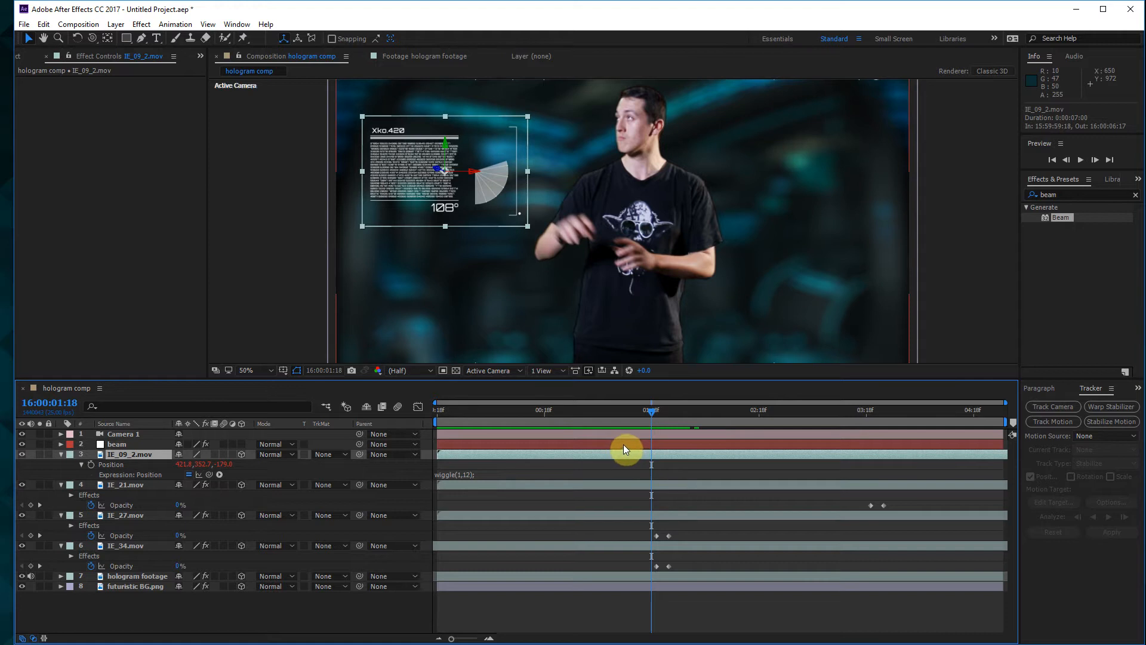
left_click(623, 442)
key("alt+bracketright")
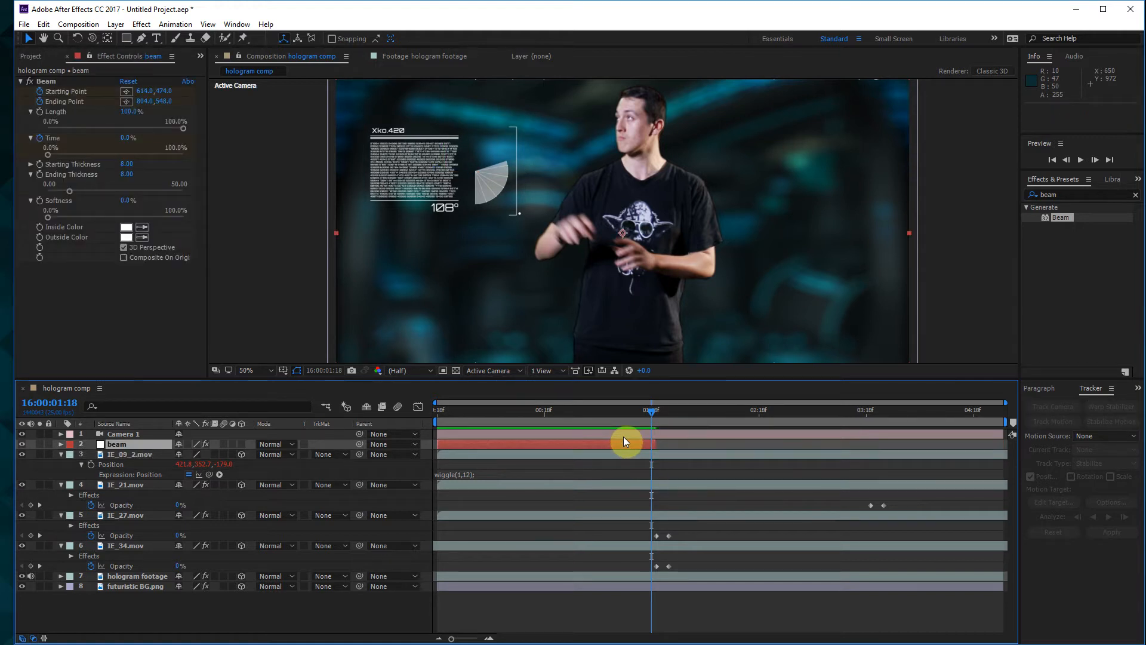
left_click_drag(657, 410, 646, 419)
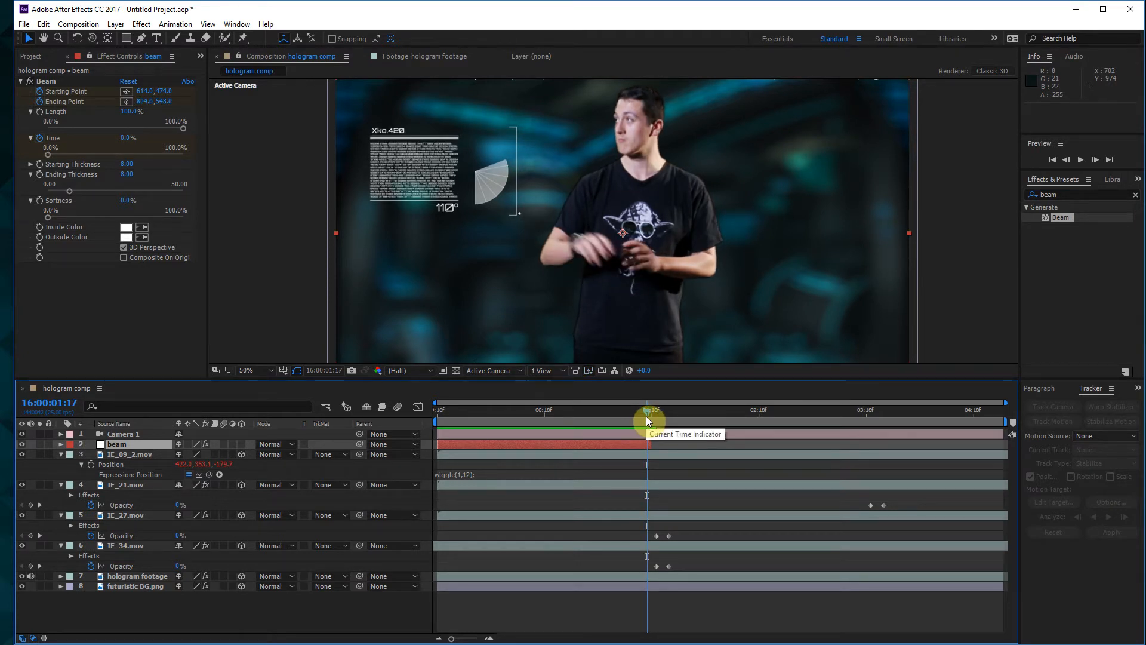
- Fit the composition in the viewer and review the animation from the start up to 16:00:03:20
left_click_drag(647, 418, 753, 416)
scroll(606, 221, "down", 2)
left_click(685, 410)
left_click_drag(685, 409, 549, 412)
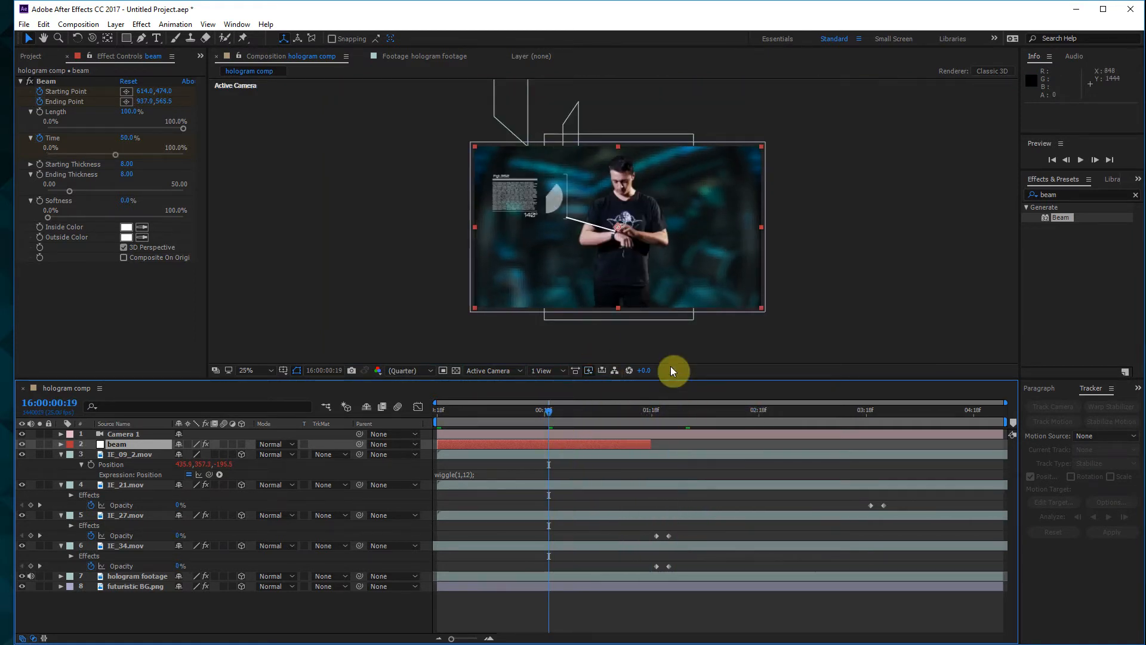
left_click(261, 370)
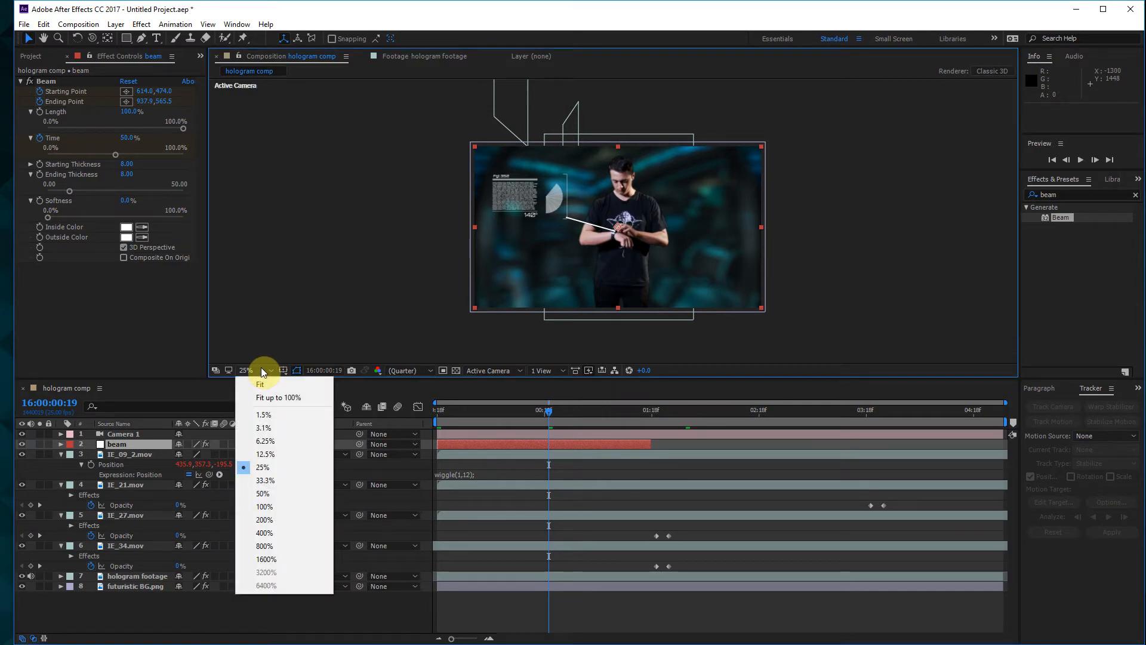
left_click(262, 383)
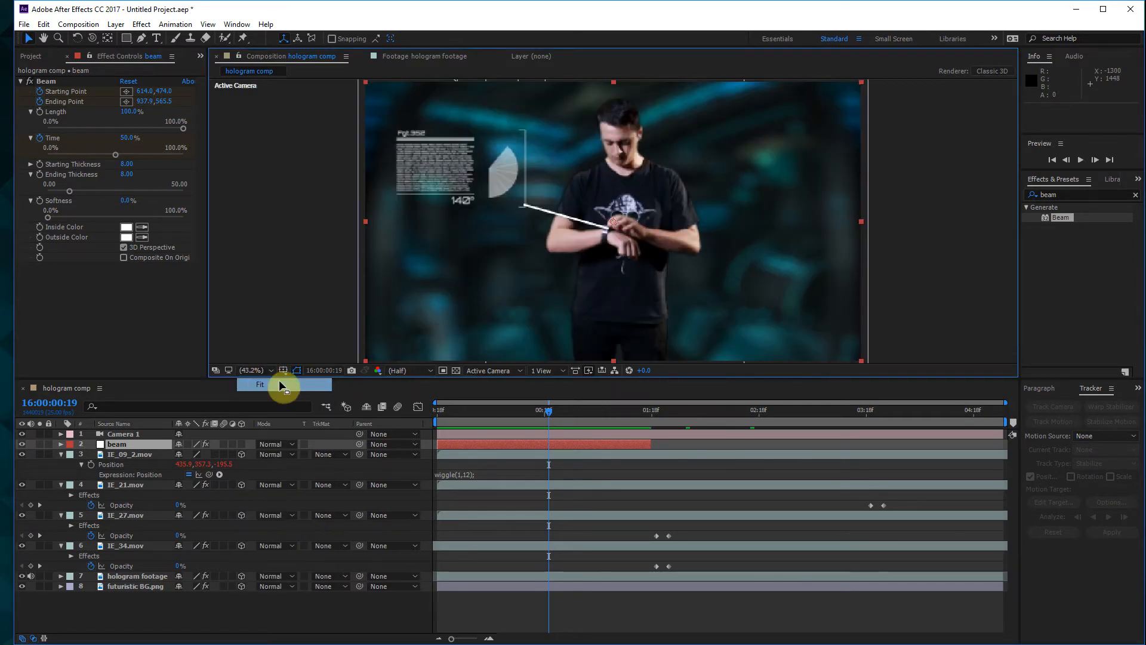
left_click_drag(438, 413, 835, 433)
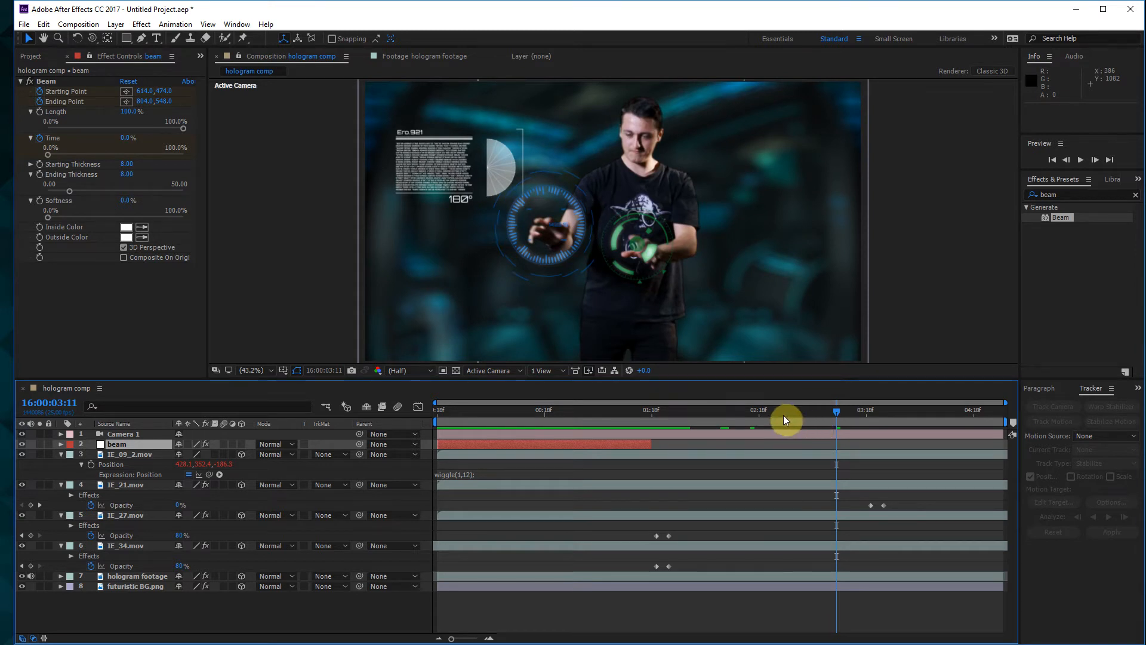
left_click(866, 417)
left_click(873, 418)
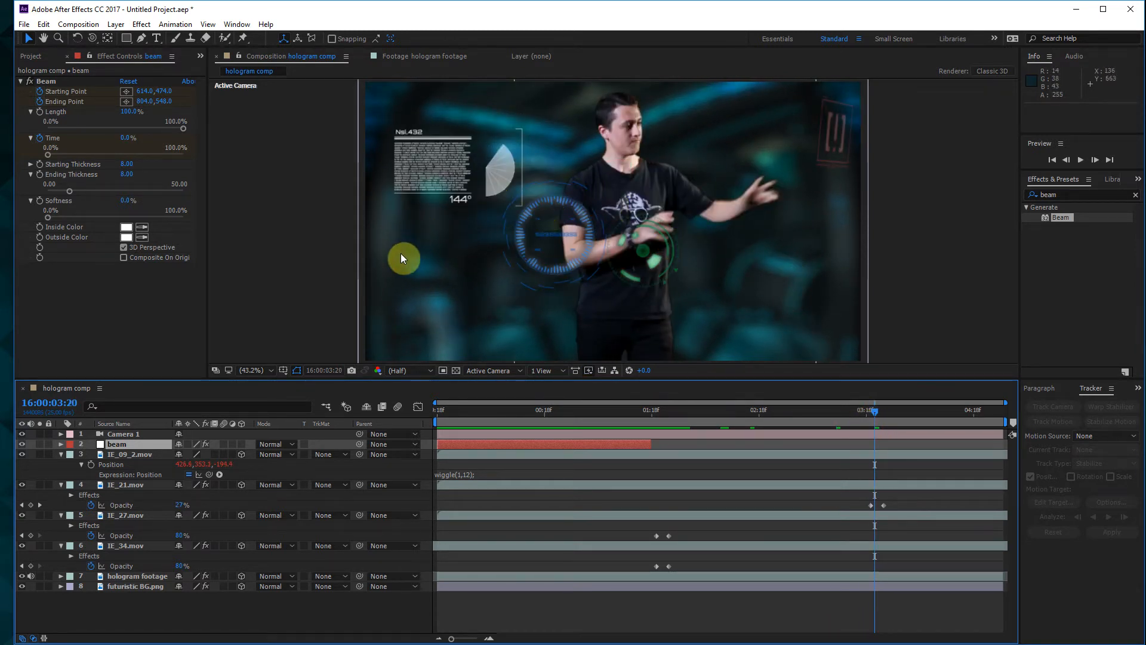
- Examine the 3D layer arrangement by orbiting Custom View 1, and return to the Active Camera view
scroll(383, 268, "down", 2)
scroll(334, 349, "up", 2)
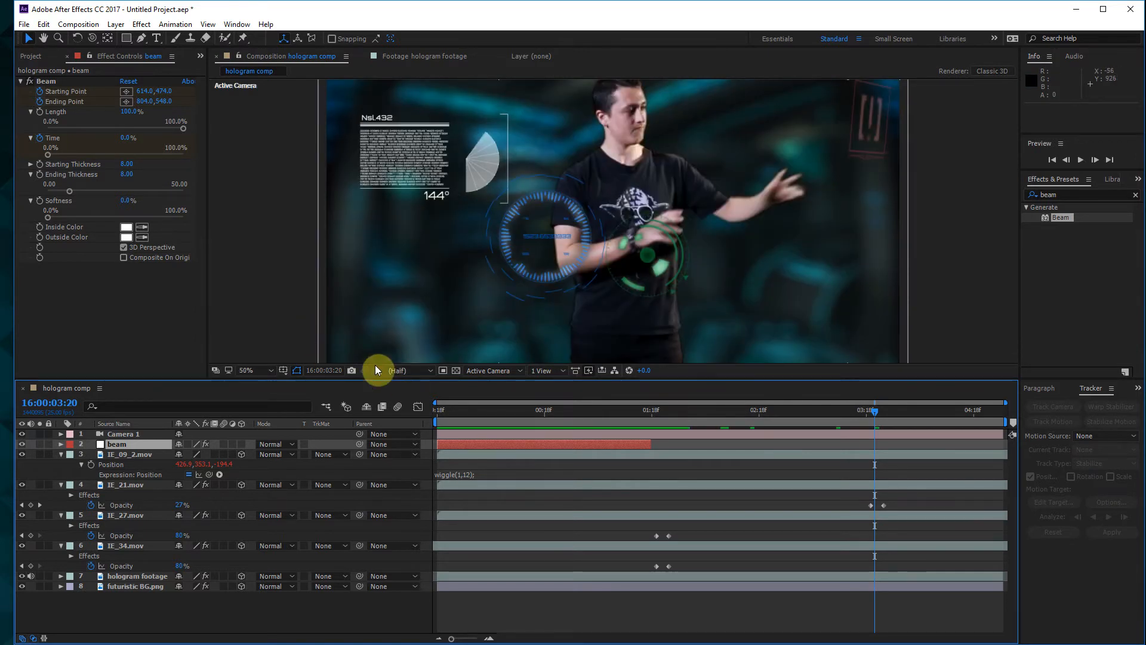
left_click(489, 371)
left_click(513, 509)
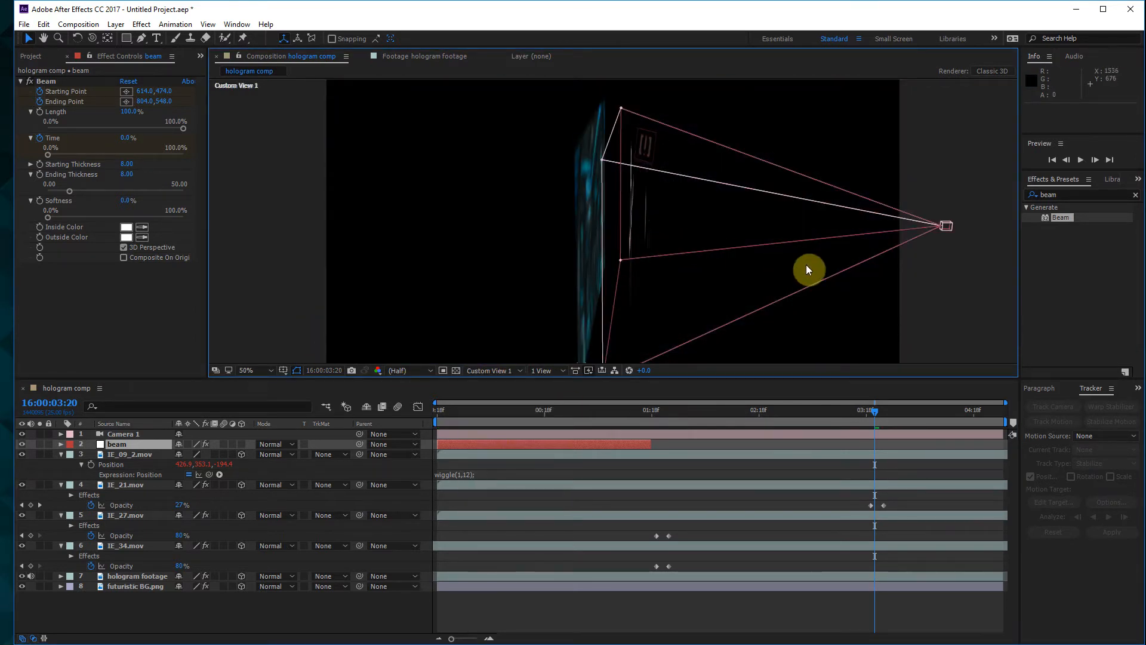
key("c")
left_click_drag(923, 265, 498, 345)
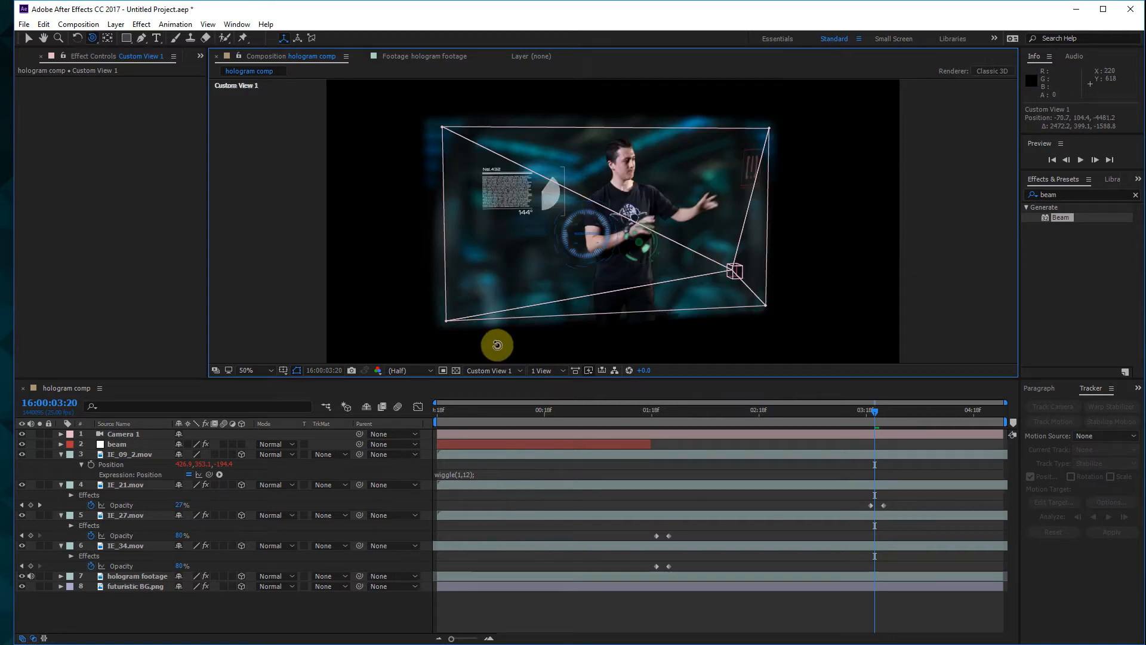
left_click(517, 382)
key("v")
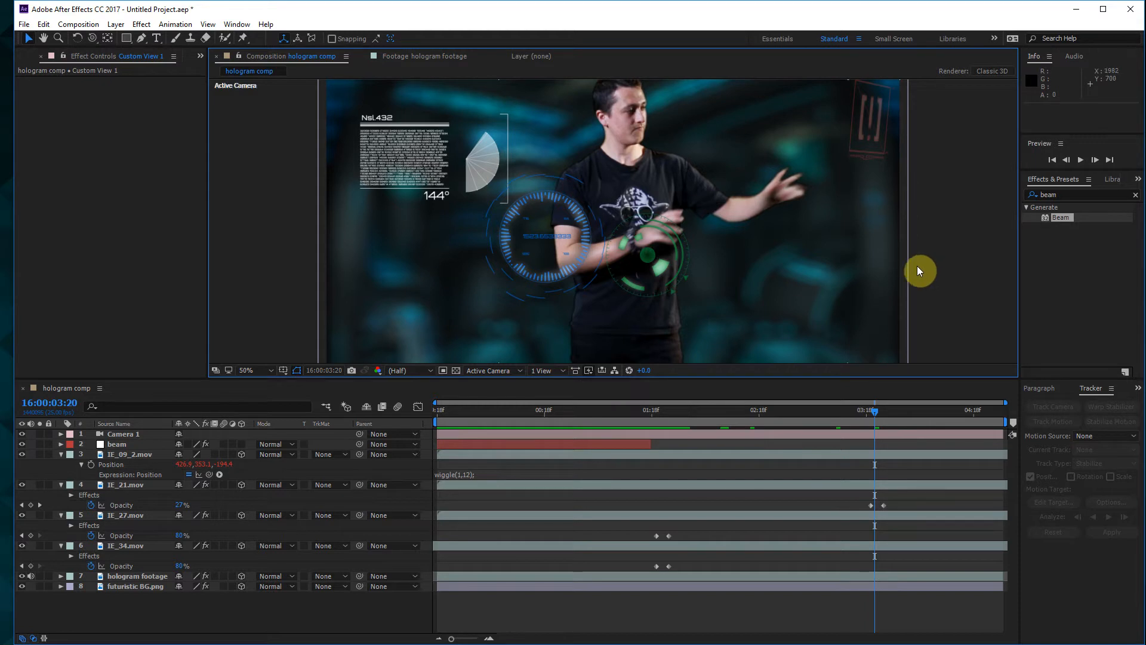
- Review the whole composition from the start to 16:00:04:24, examining how the interface elements line up with the actor's hands
scroll(882, 268, "down", 2)
scroll(838, 273, "up", 2)
left_click_drag(884, 417, 417, 372)
scroll(692, 190, "down", 1)
scroll(695, 186, "up", 1)
left_click_drag(603, 249, 651, 203)
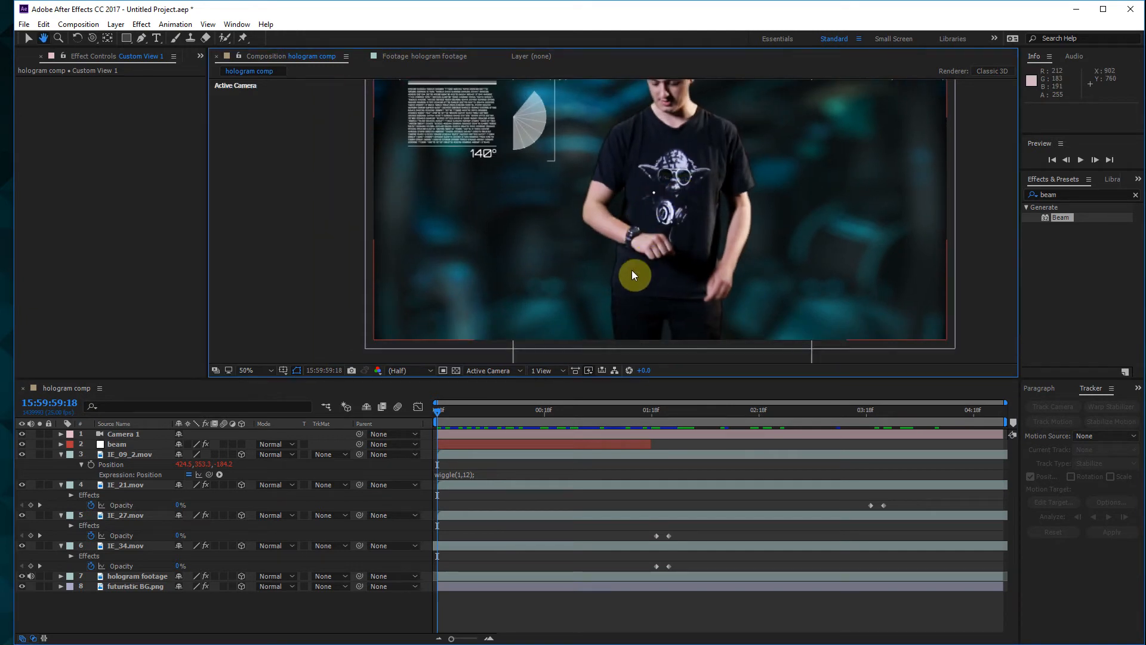
left_click_drag(493, 416, 1007, 432)
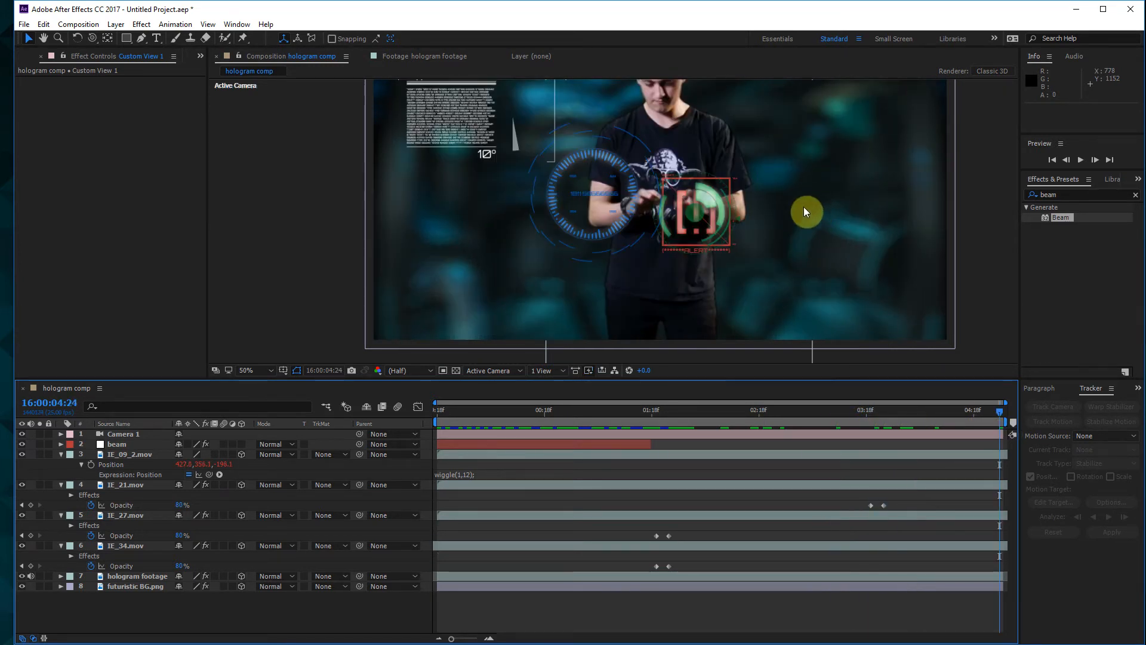
key("space")
left_click_drag(773, 208, 675, 259)
left_click_drag(604, 221, 602, 259)
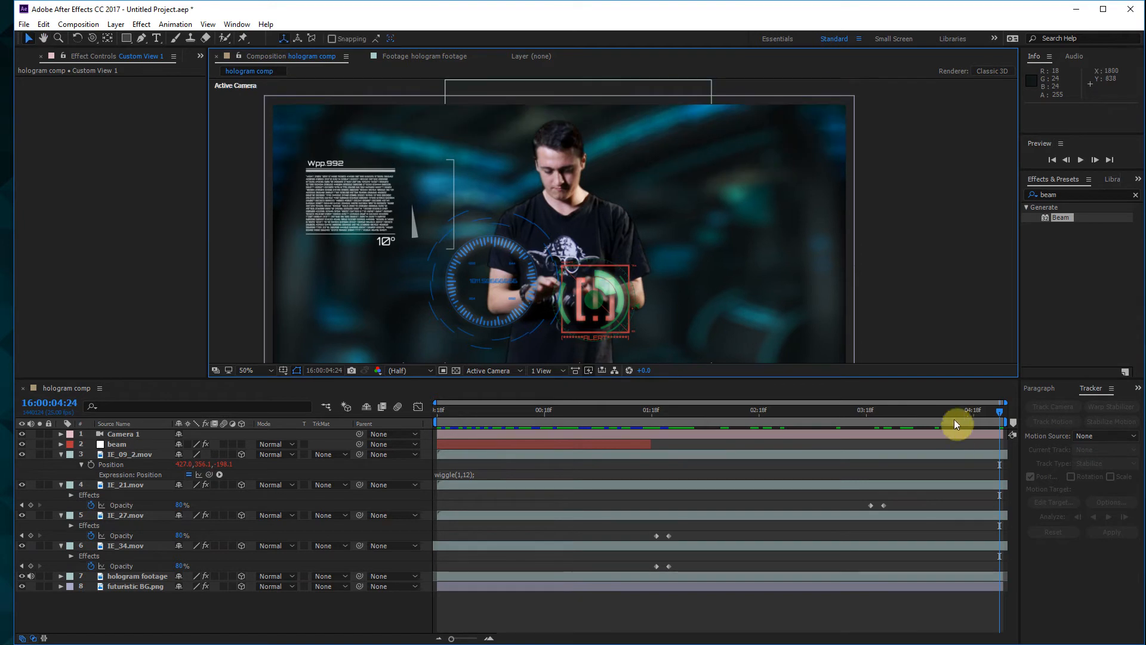
left_click_drag(937, 413, 800, 407)
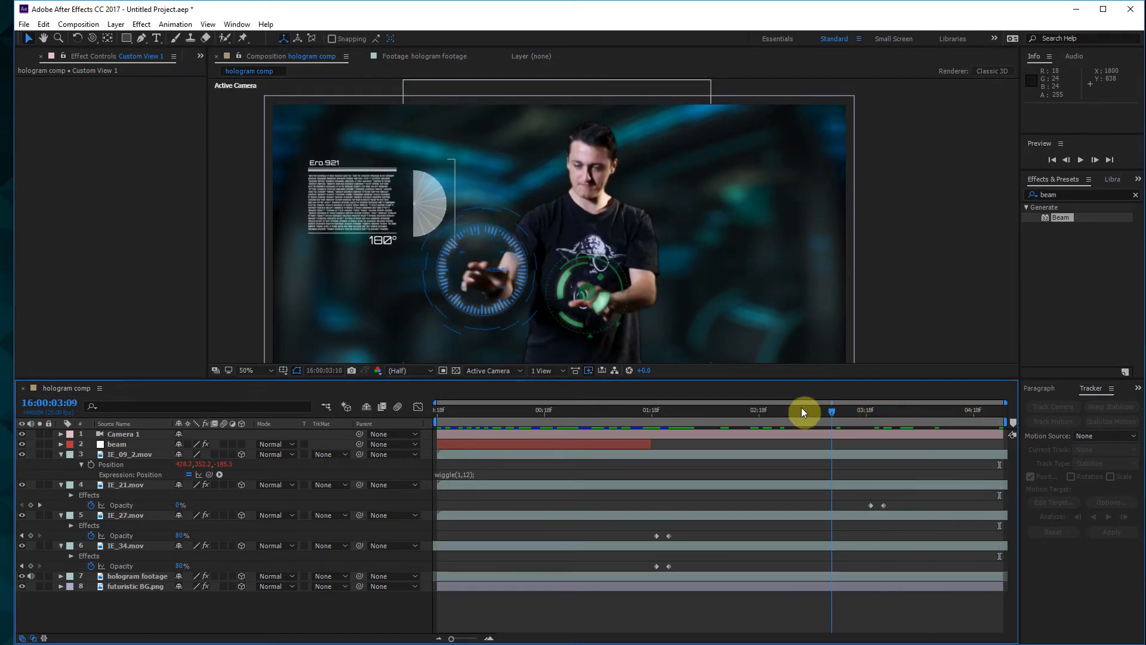
- Review the beam and text panel animation across the composition, and return to the first frame
left_click(720, 407)
left_click(438, 408)
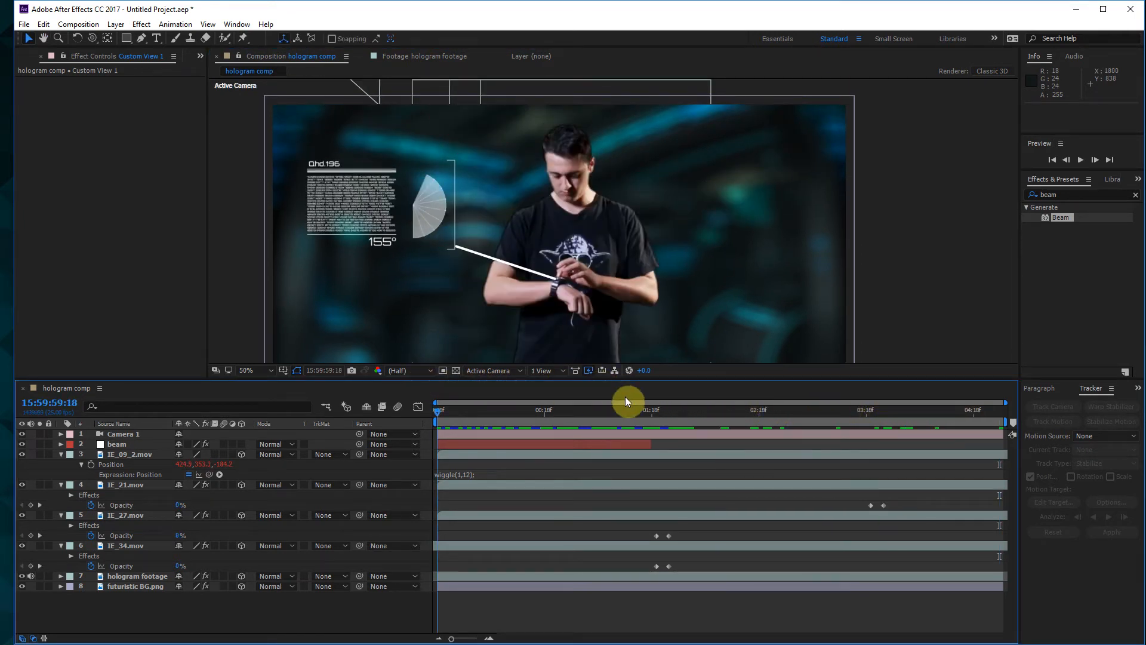
left_click_drag(758, 401, 480, 412)
key("Home")
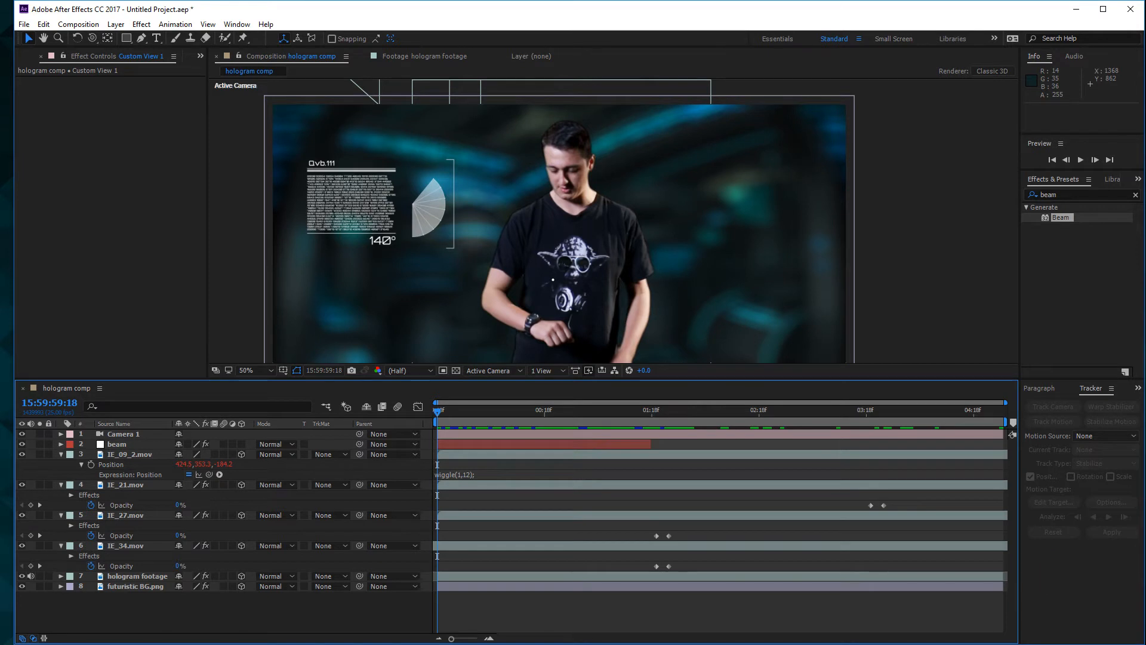
- Examine the numbered interface elements in the ie_prv.jpg preview sheet to choose another text element
key("alt+Tab")
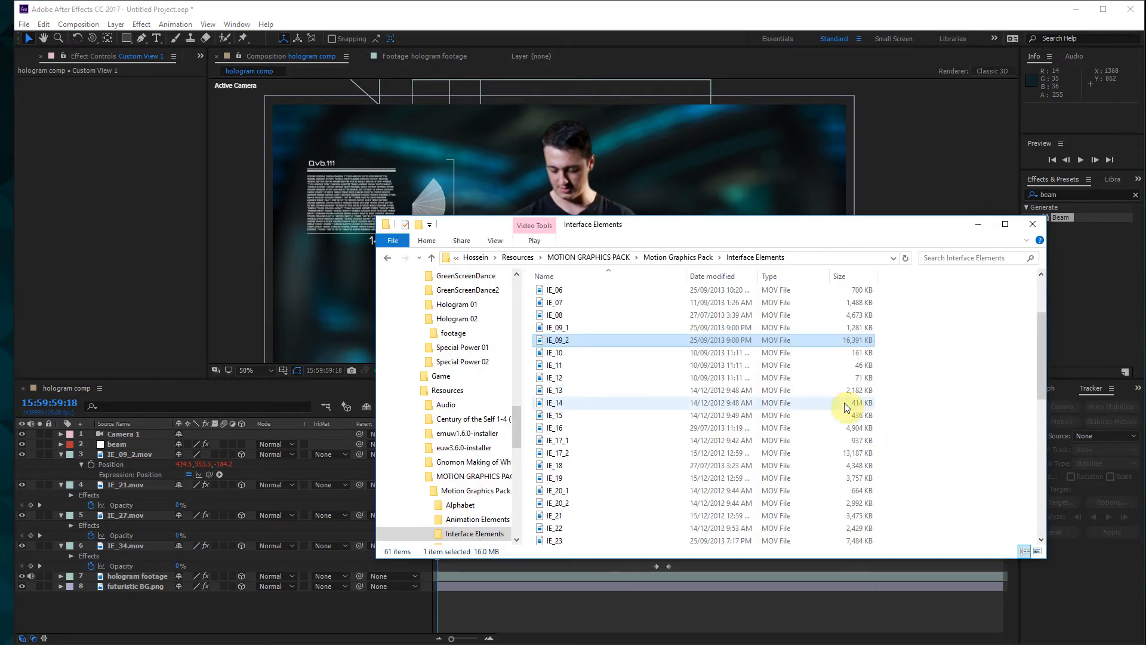
key("alt+Tab")
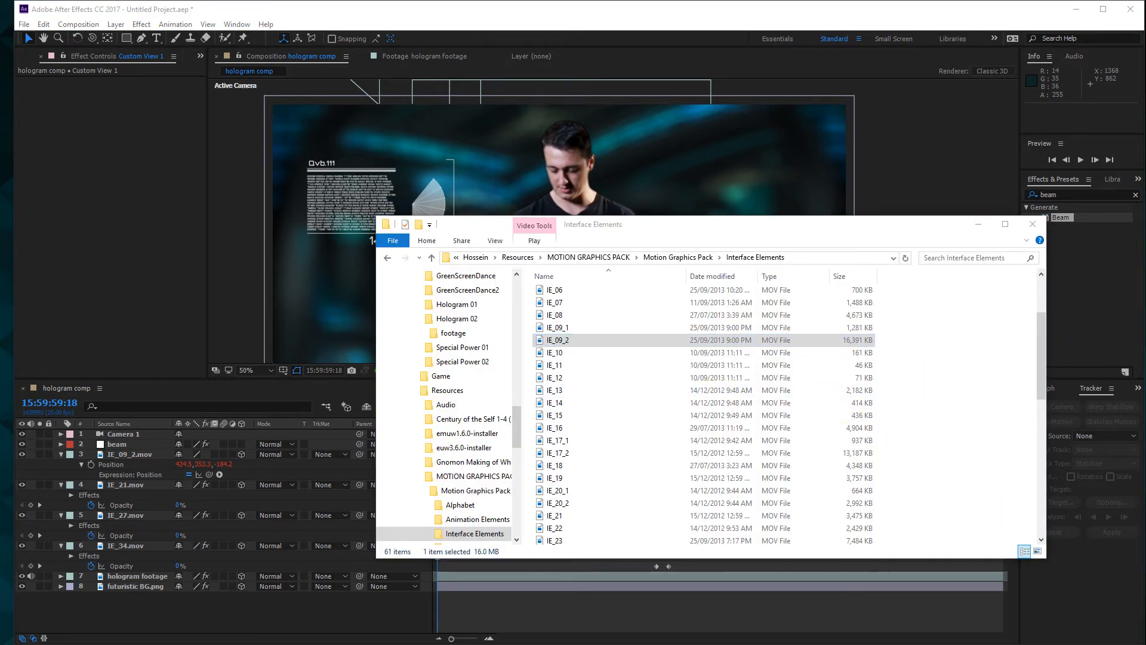
scroll(762, 242, "up", 5)
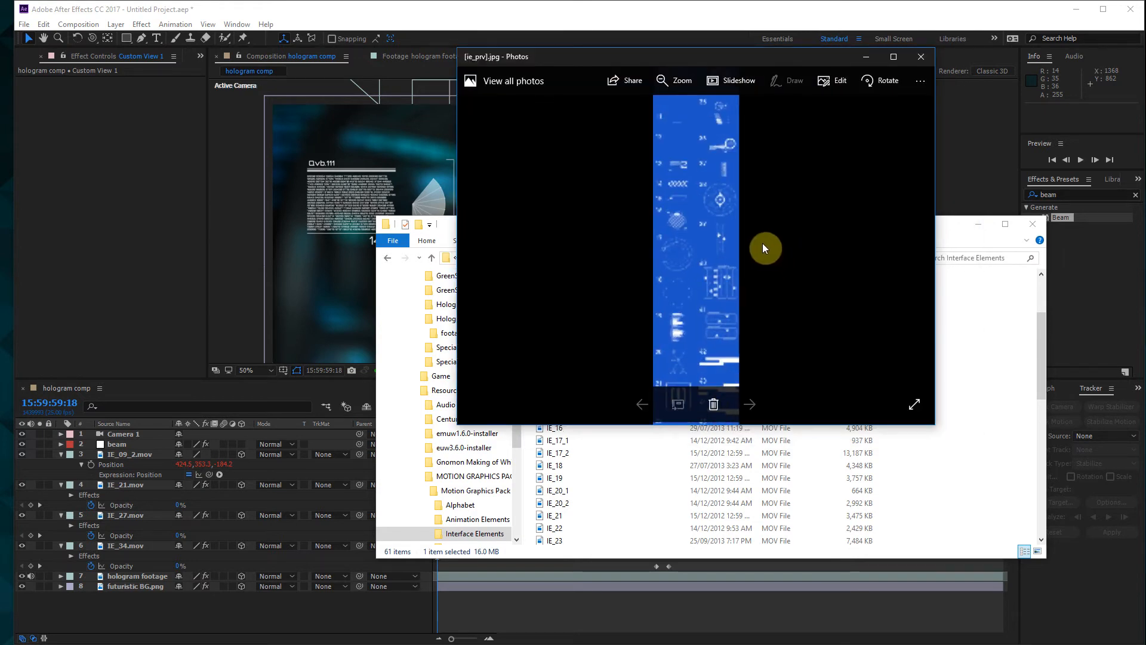
scroll(751, 247, "up", 3)
scroll(698, 266, "down", 3)
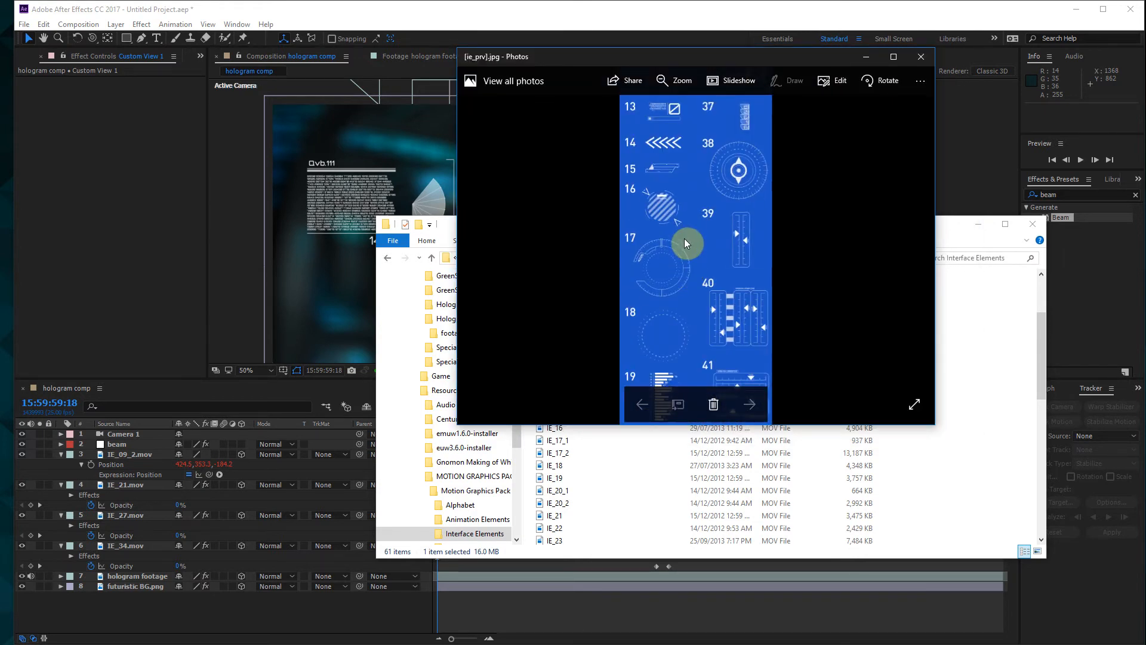
scroll(681, 249, "down", 5)
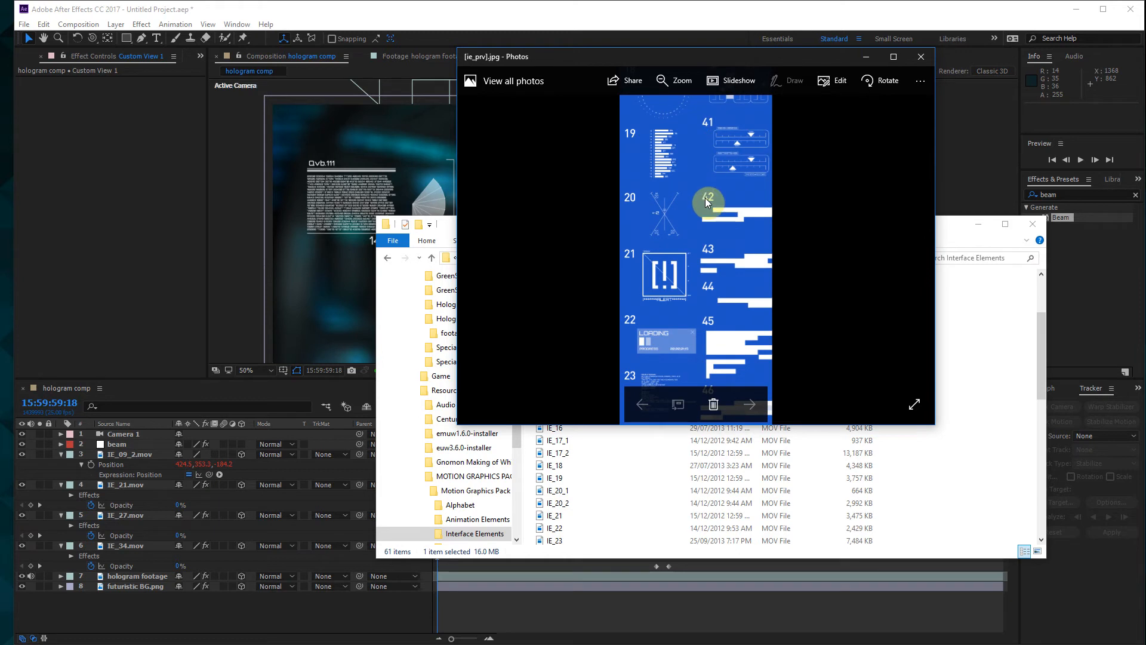
scroll(677, 234, "down", 2)
scroll(677, 234, "up", 4)
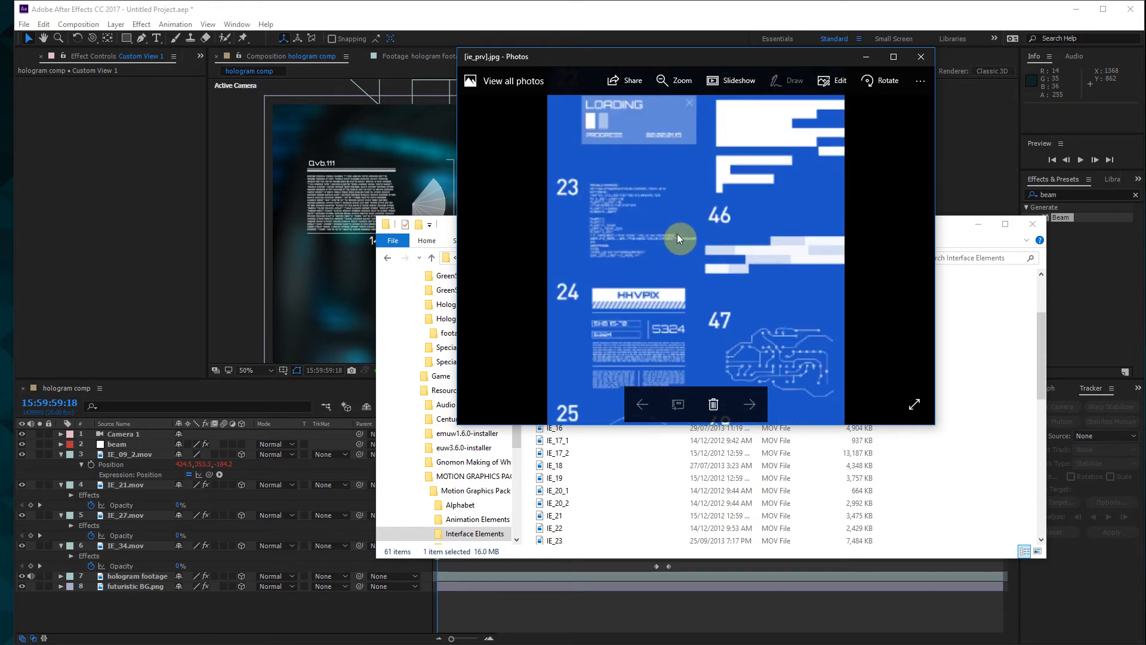
scroll(656, 237, "up", 1)
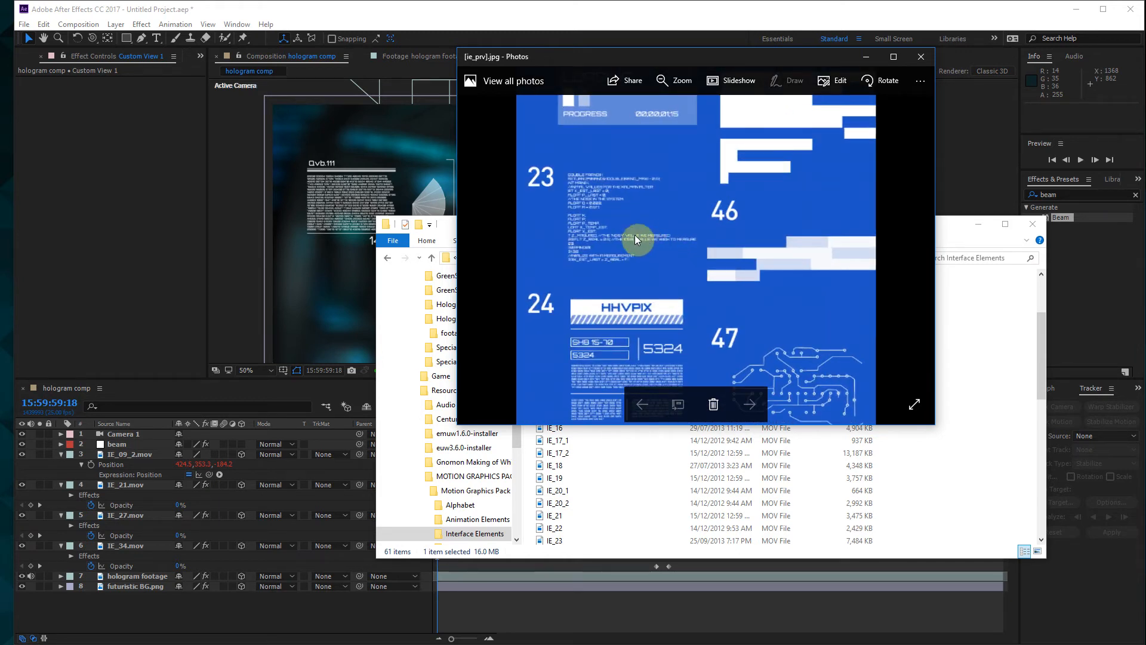
scroll(635, 234, "down", 1)
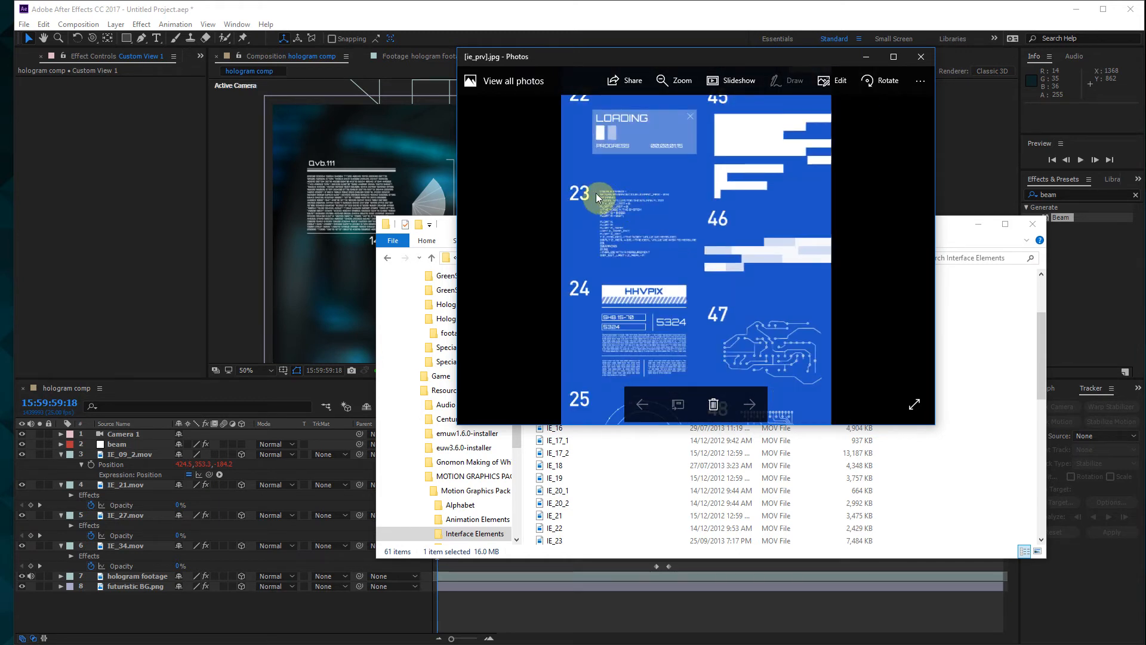
- Import IE_23.mov from the Interface Elements folder into the After Effects project
left_click(958, 238)
scroll(652, 411, "down", 4)
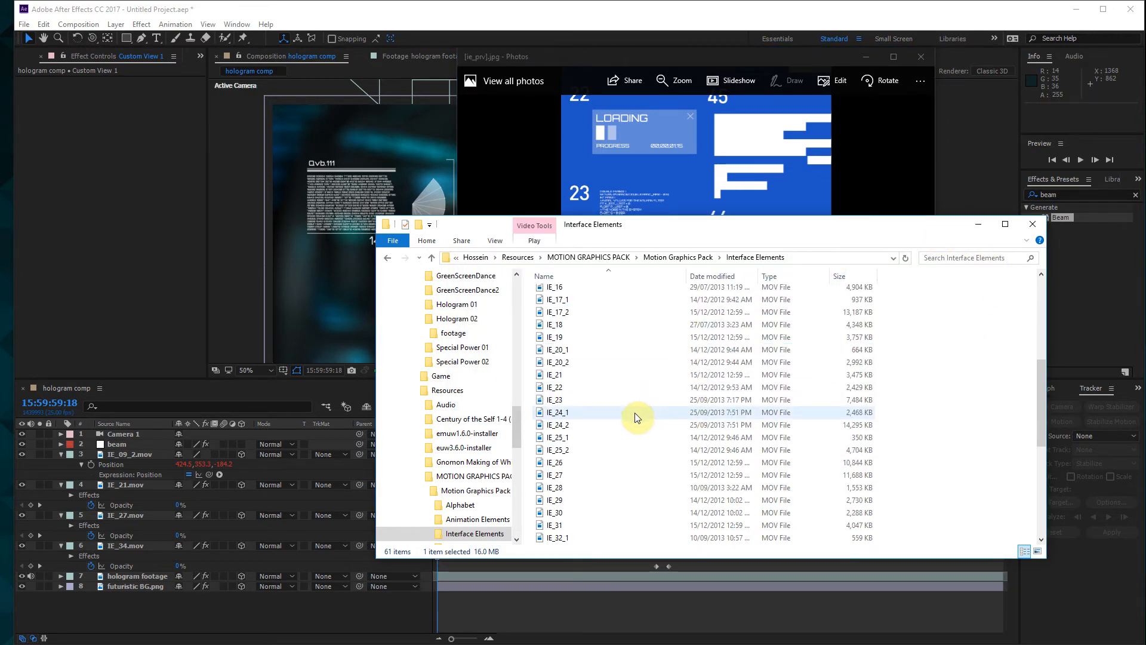
scroll(627, 412, "down", 2)
left_click_drag(564, 314, 20, 74)
left_click(23, 60)
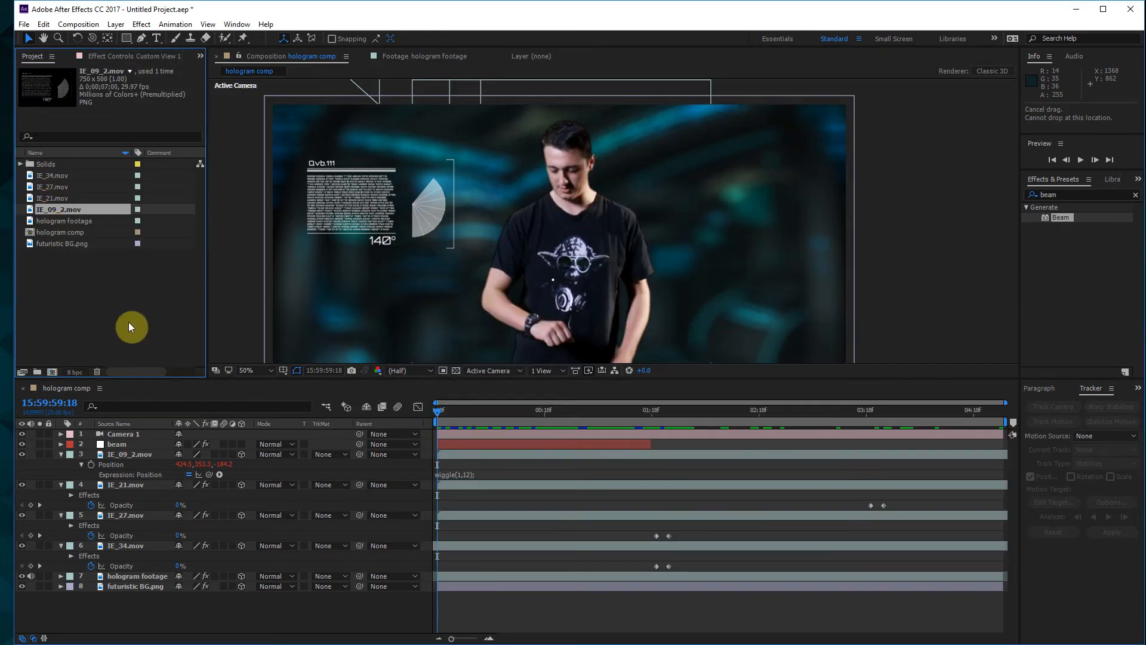
key("alt+Tab")
left_click_drag(554, 315, 70, 308)
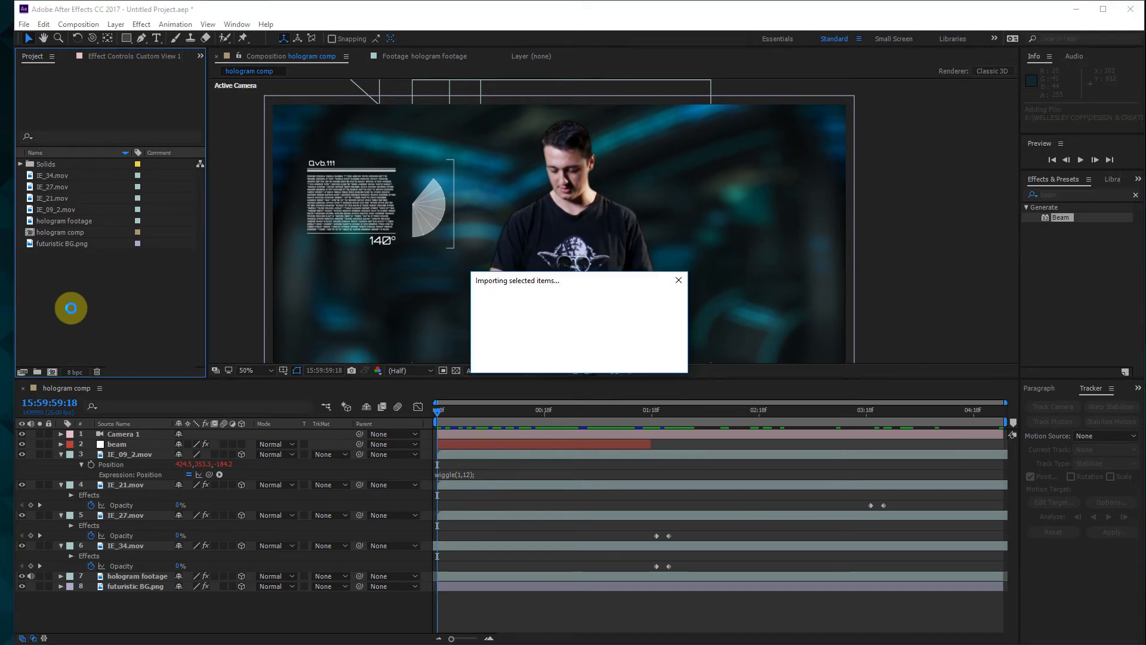
- Add IE_23.mov to the composition above IE_09_2.mov as a 3D layer, and position it at 1452, 260, 0
left_click_drag(63, 199, 134, 449)
left_click(239, 454)
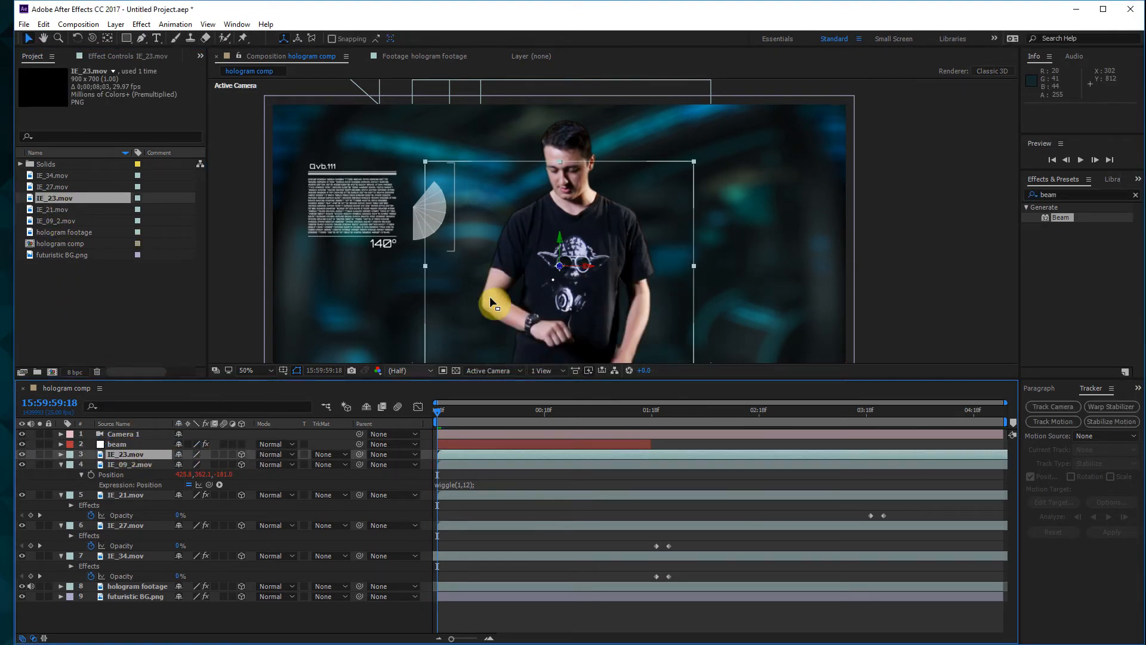
left_click_drag(561, 263, 709, 182)
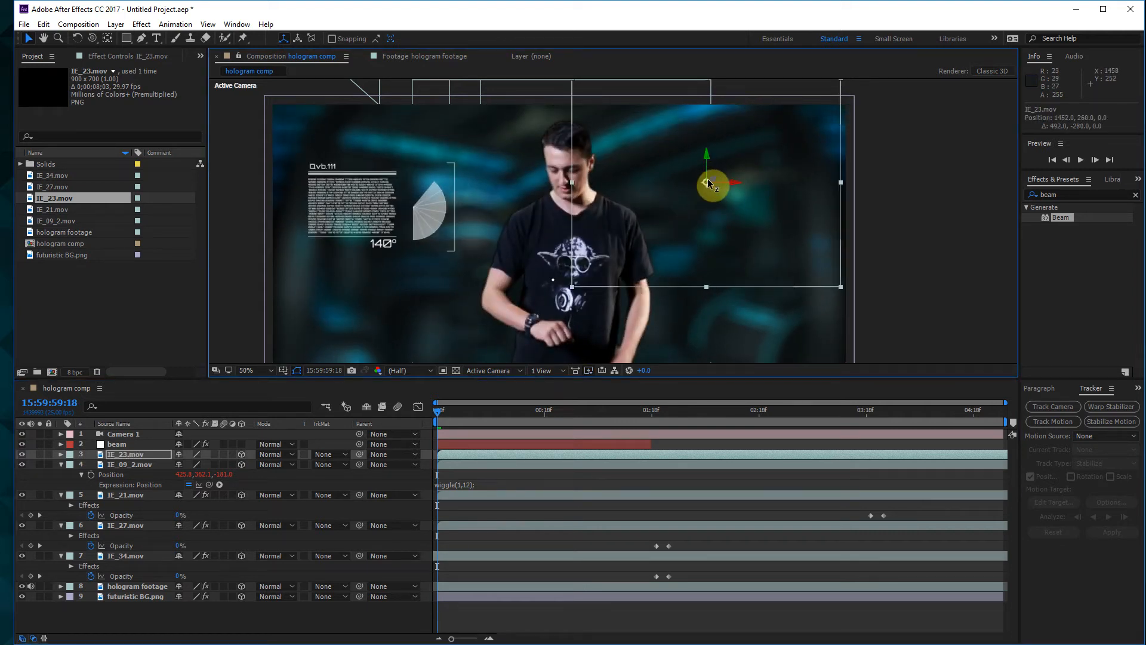
- Slide the IE_23.mov layer earlier so its code text fills the first frame, and position it at 1736, 410, 0
left_click_drag(589, 455, 476, 445)
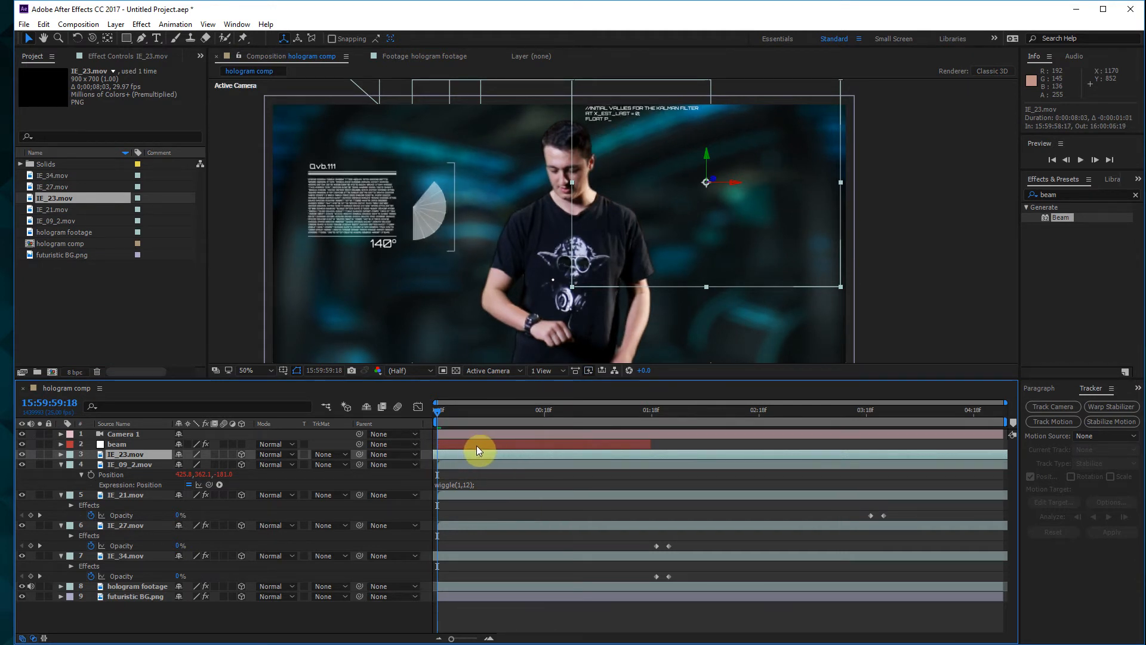
left_click_drag(693, 111, 739, 179)
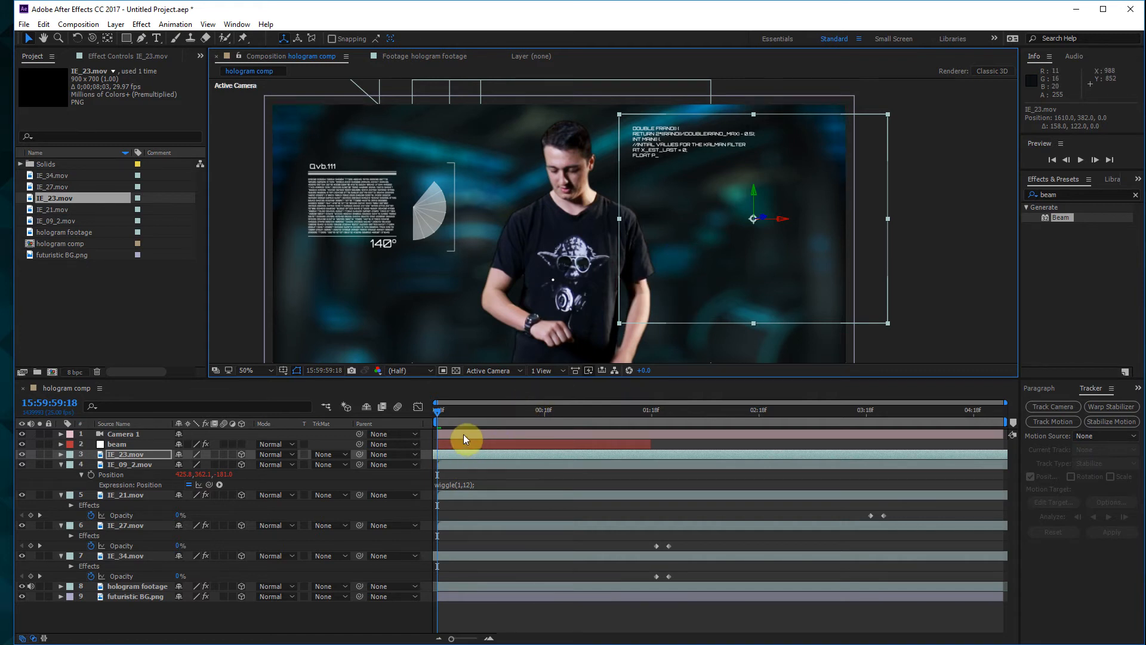
left_click_drag(476, 456, 199, 469)
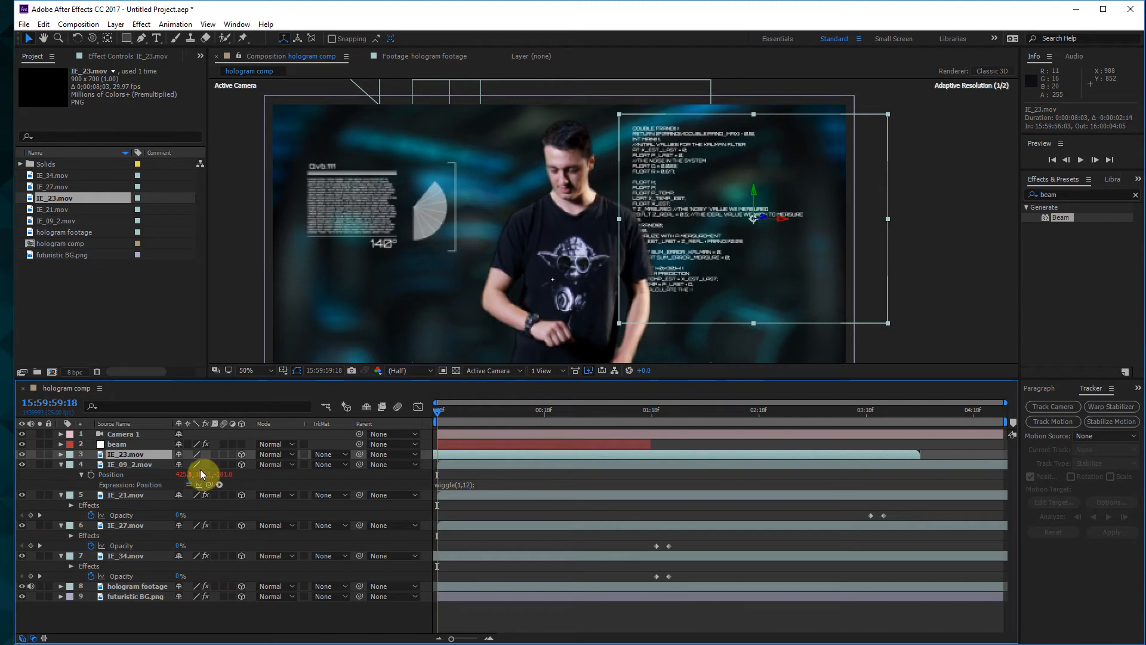
mouse_move(703, 453)
left_mouse_down()
mouse_move(608, 452)
mouse_move(724, 447)
left_mouse_up()
left_click_drag(700, 224, 736, 232)
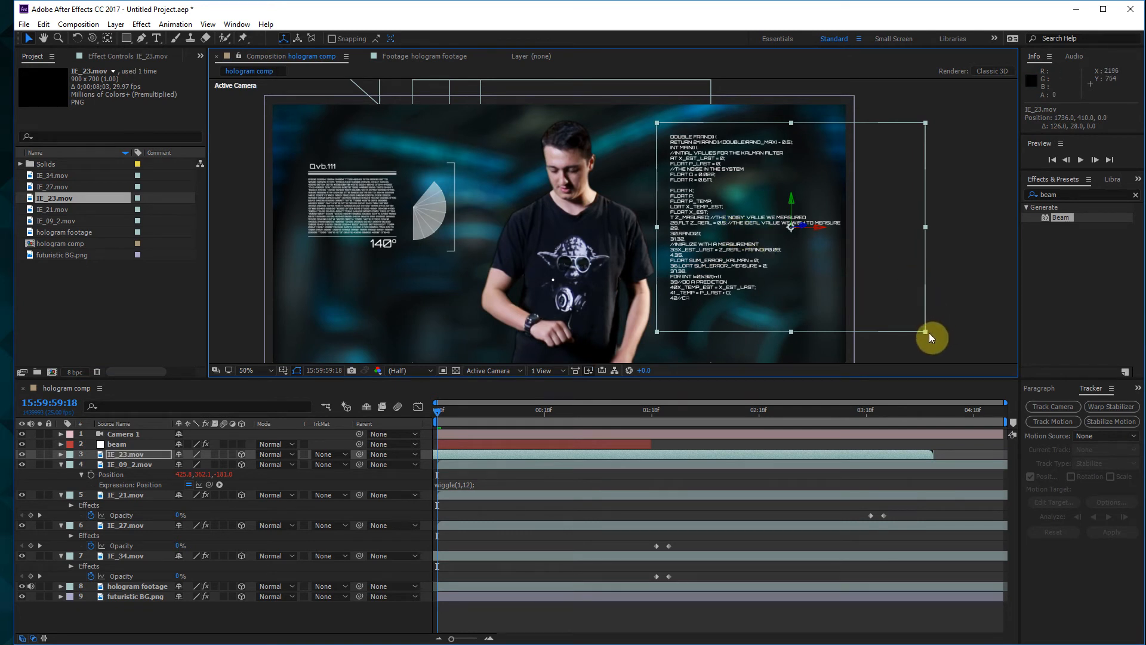
- Bring IE_23.mov forward in depth to Z -200.7 using Custom View 1, and return to the Active Camera view
key("c")
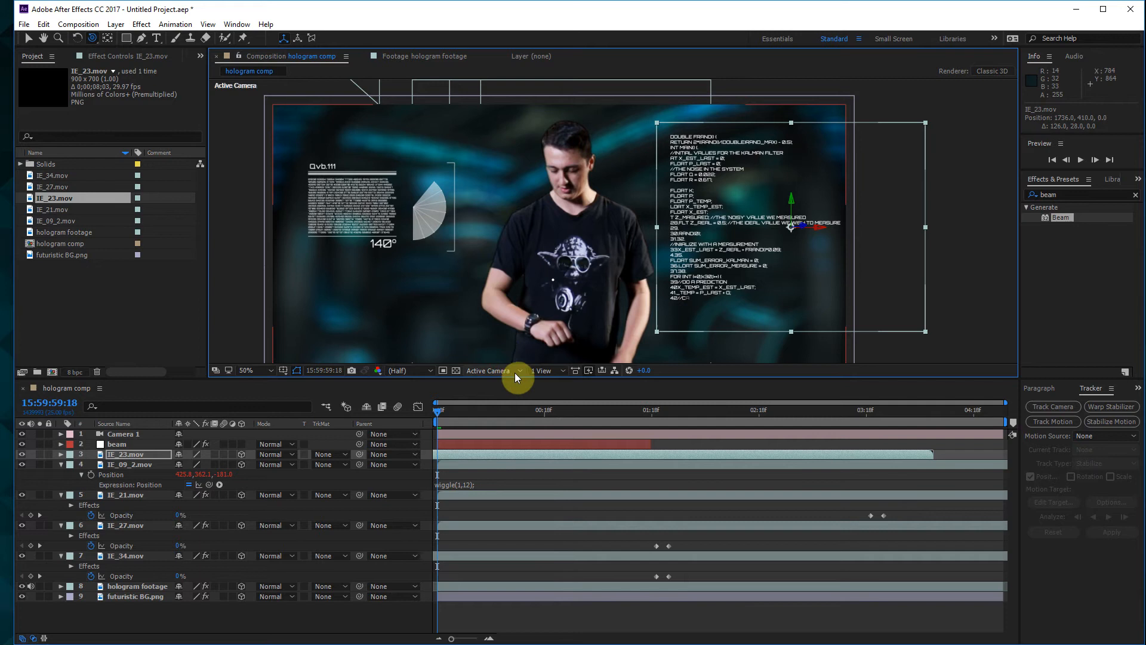
left_click(516, 374)
left_click(517, 504)
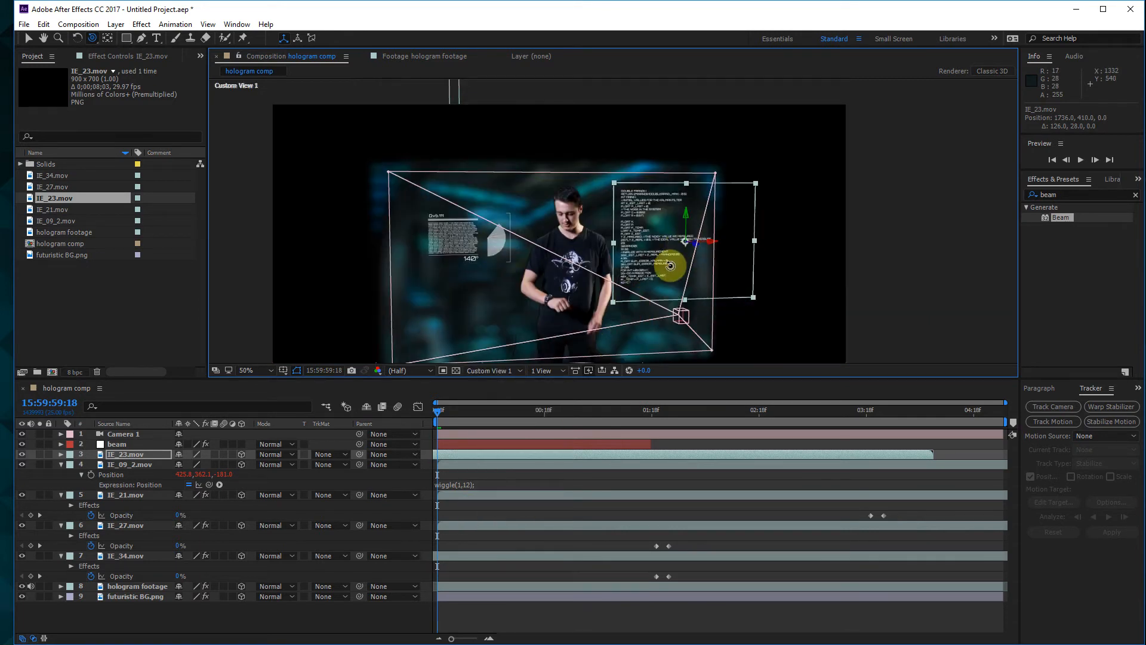
mouse_move(617, 256)
left_mouse_down()
mouse_move(686, 253)
mouse_move(621, 259)
left_mouse_up()
key("v")
left_click_drag(616, 199, 636, 242)
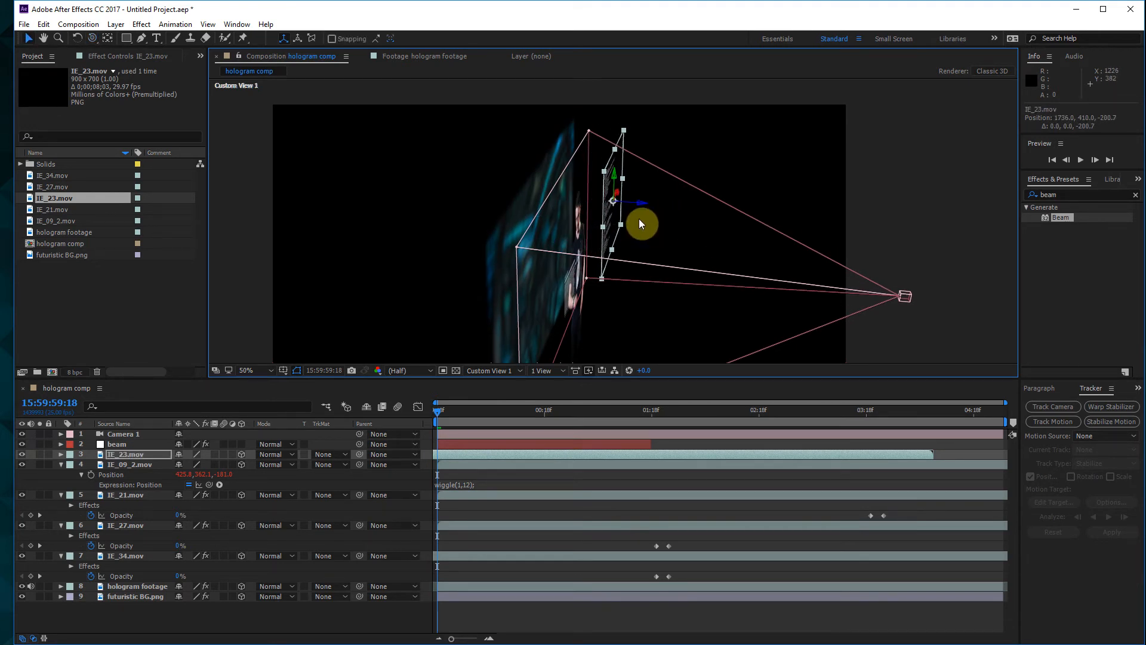
left_click(497, 360)
left_click(506, 370)
left_click(511, 385)
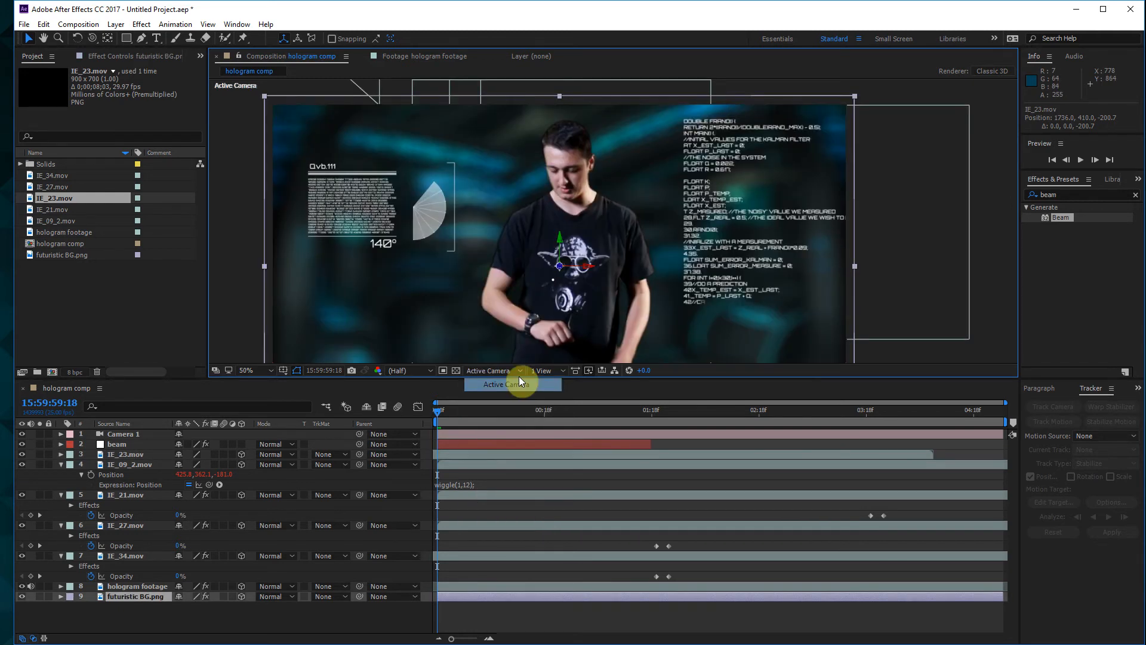
- Scale IE_23.mov to 66%, position it at 1520, 333.2, -200.7 beside the actor, and preview it up to 16:00:01:22
left_click(961, 105)
left_click_drag(964, 106, 913, 136)
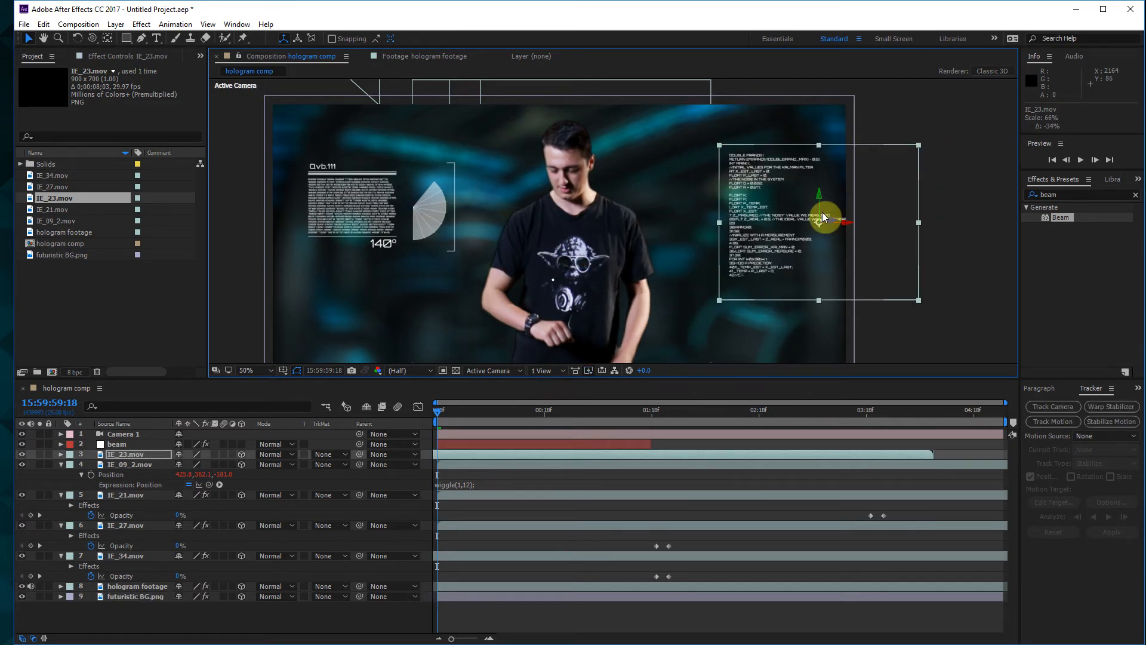
left_click_drag(798, 212, 728, 171)
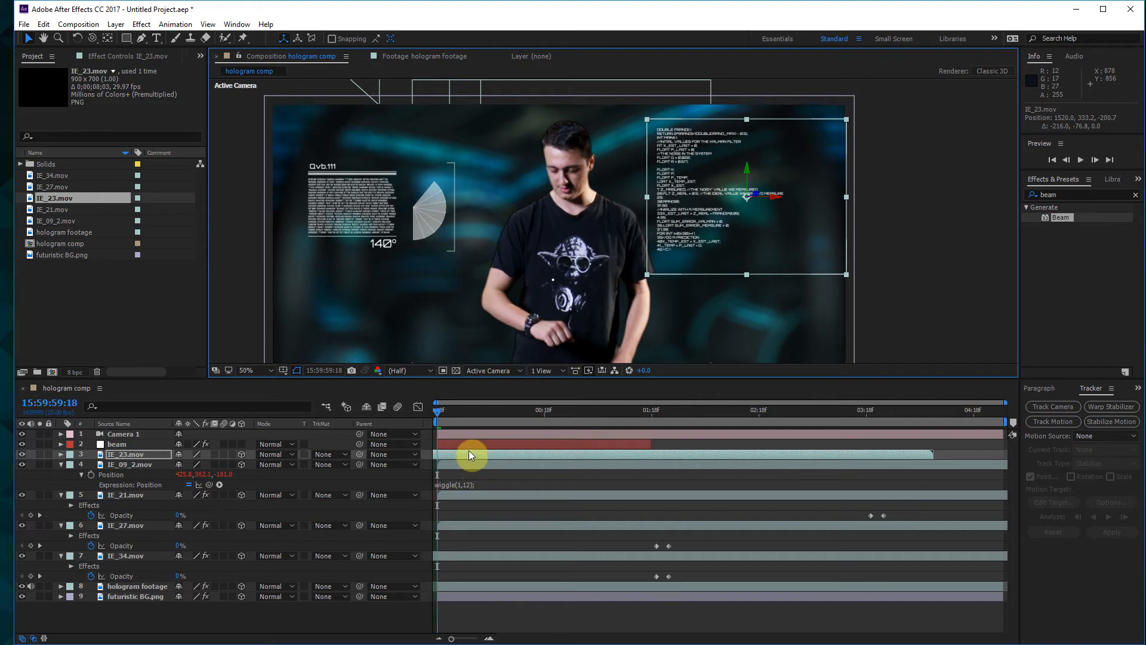
left_click_drag(444, 408, 668, 379)
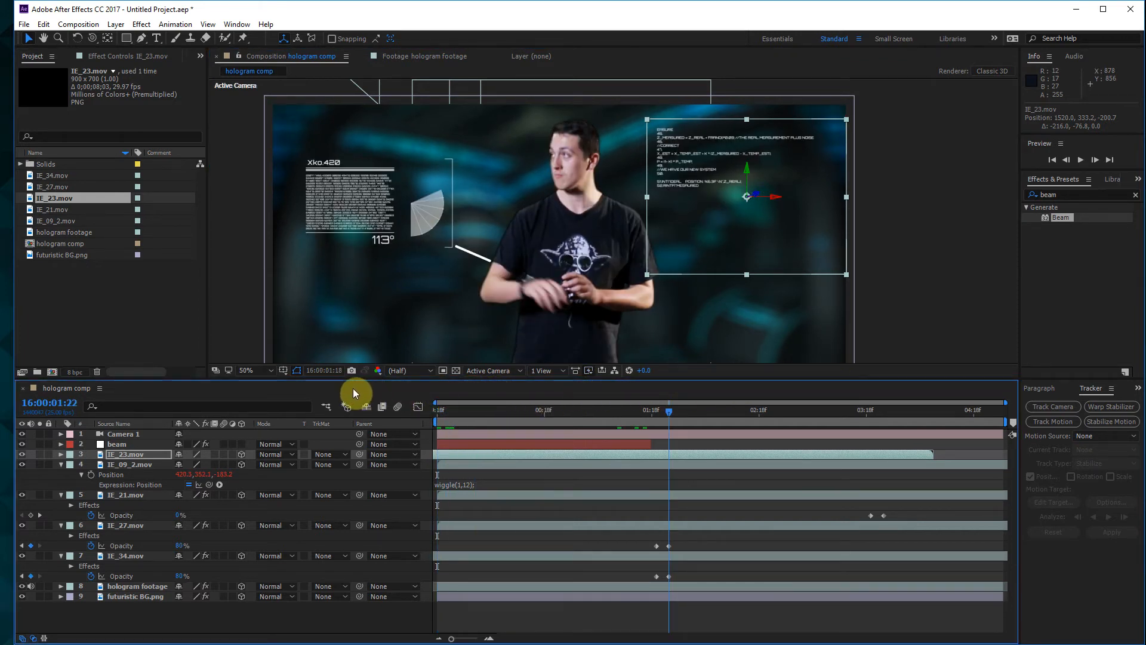
key("Home")
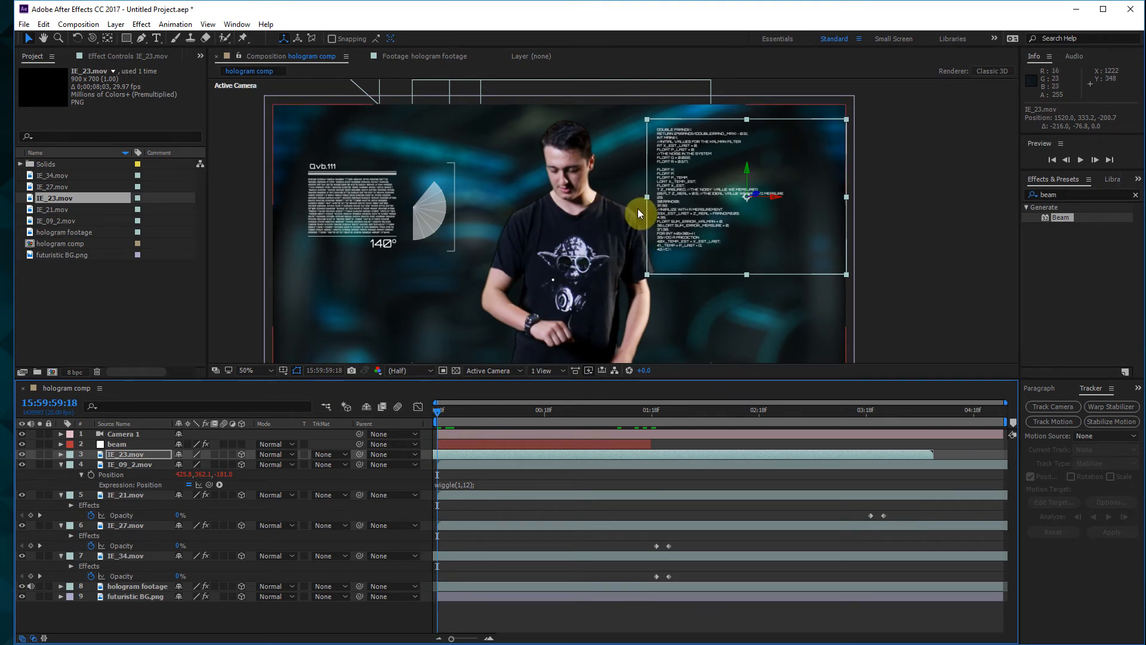
- Create a motion track on the hologram footage layer and place Track Point 1 on the actor's left shoulder
left_click(138, 588)
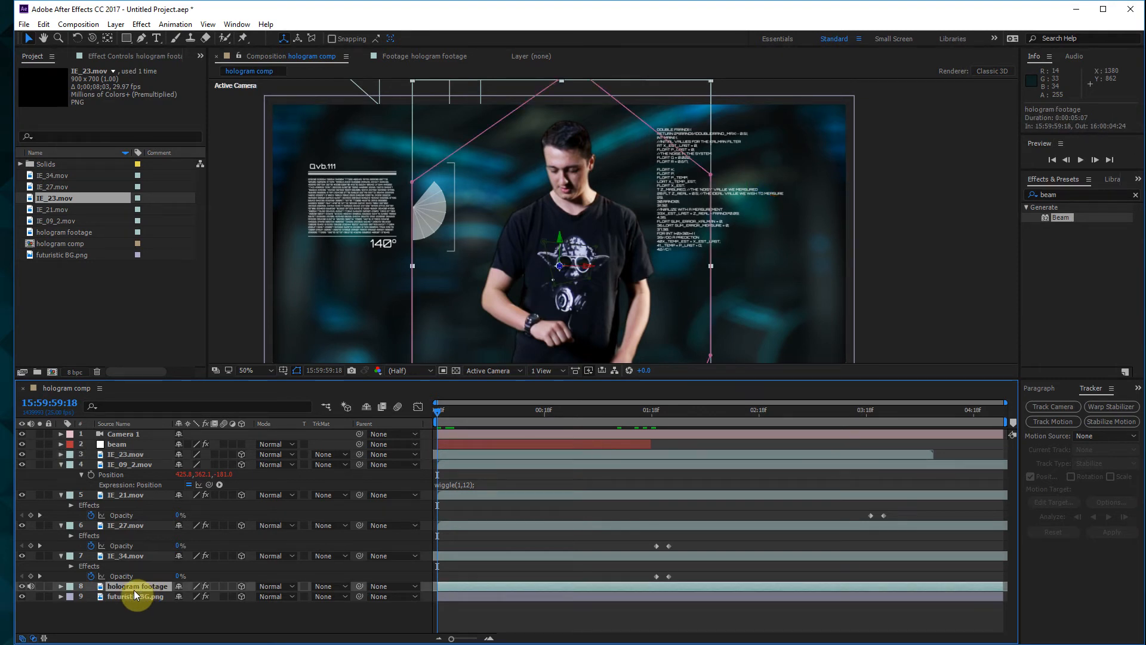
left_click(1064, 420)
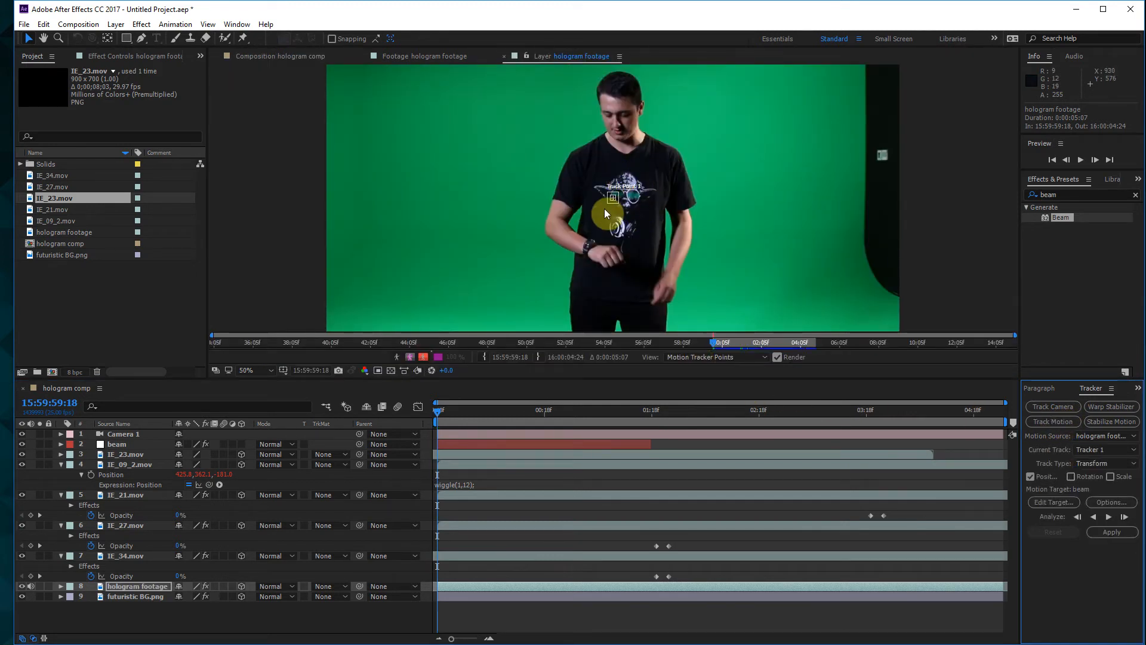
scroll(604, 209, "up", 4)
left_click_drag(466, 261, 697, 92)
scroll(751, 133, "up", 3)
scroll(751, 133, "down", 8)
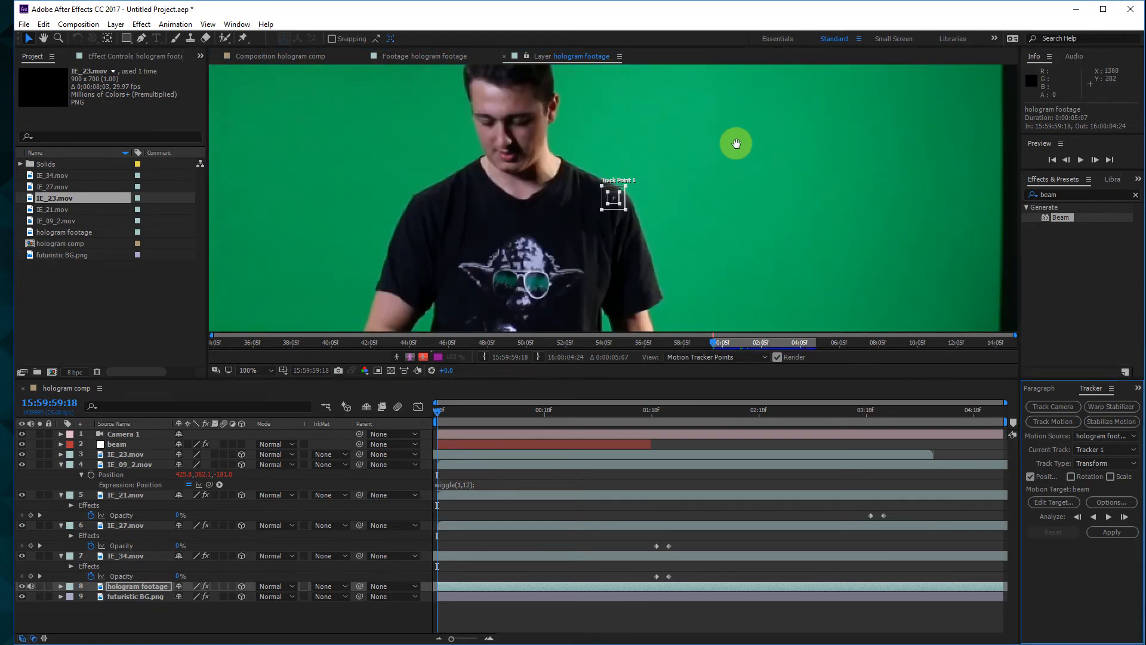
- Enlarge the feature and search regions of Track Point 1 and analyze the shoulder motion forward from the first frame
scroll(597, 203, "up", 4)
left_click_drag(621, 196, 674, 129)
mouse_move(633, 165)
left_mouse_down()
mouse_move(650, 153)
mouse_move(640, 174)
left_mouse_up()
scroll(619, 230, "down", 4)
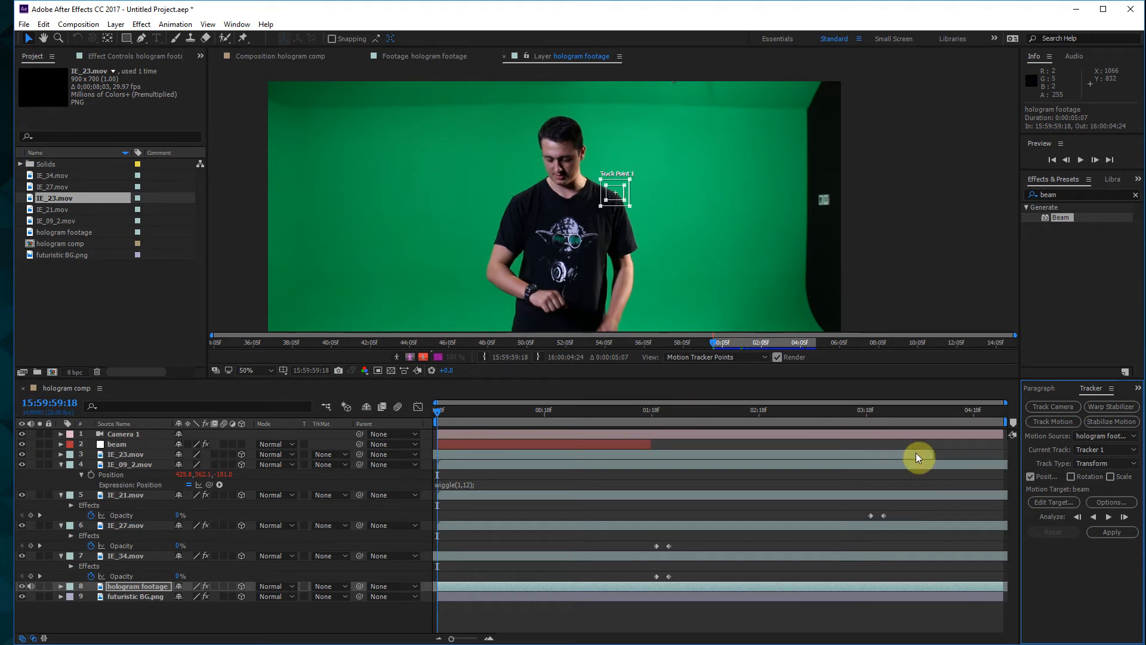
left_click_drag(918, 457, 767, 470)
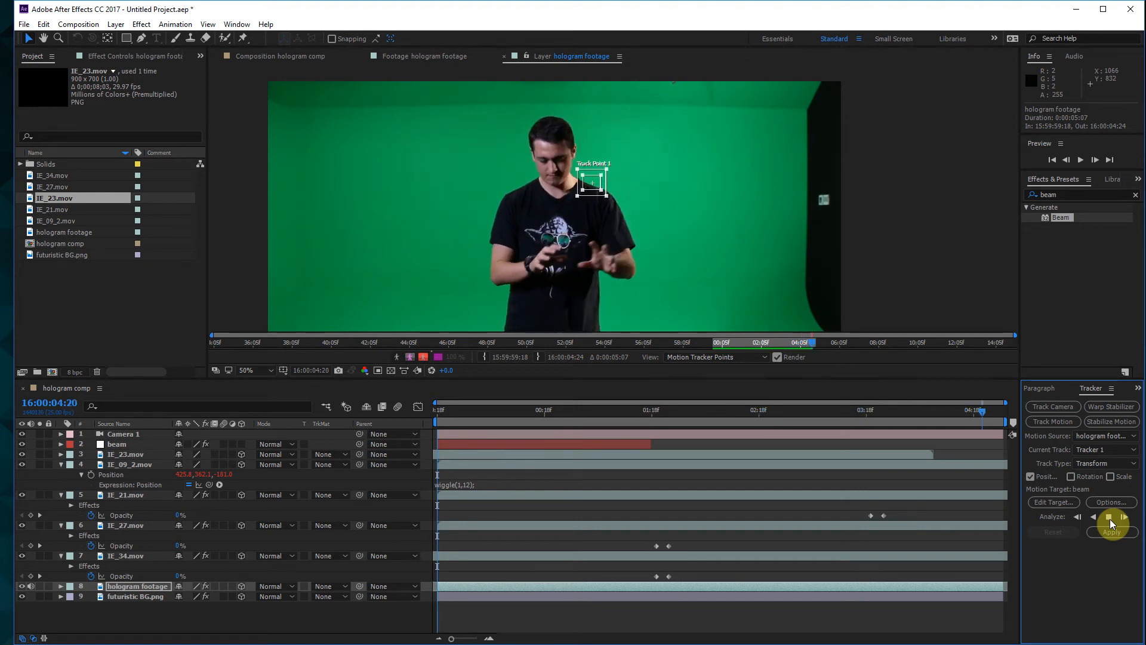
- Move the track point back onto the shoulder edge at 16:00:03:22, at 1176, 339, and reanalyze forward from there
left_click_drag(955, 411, 884, 420)
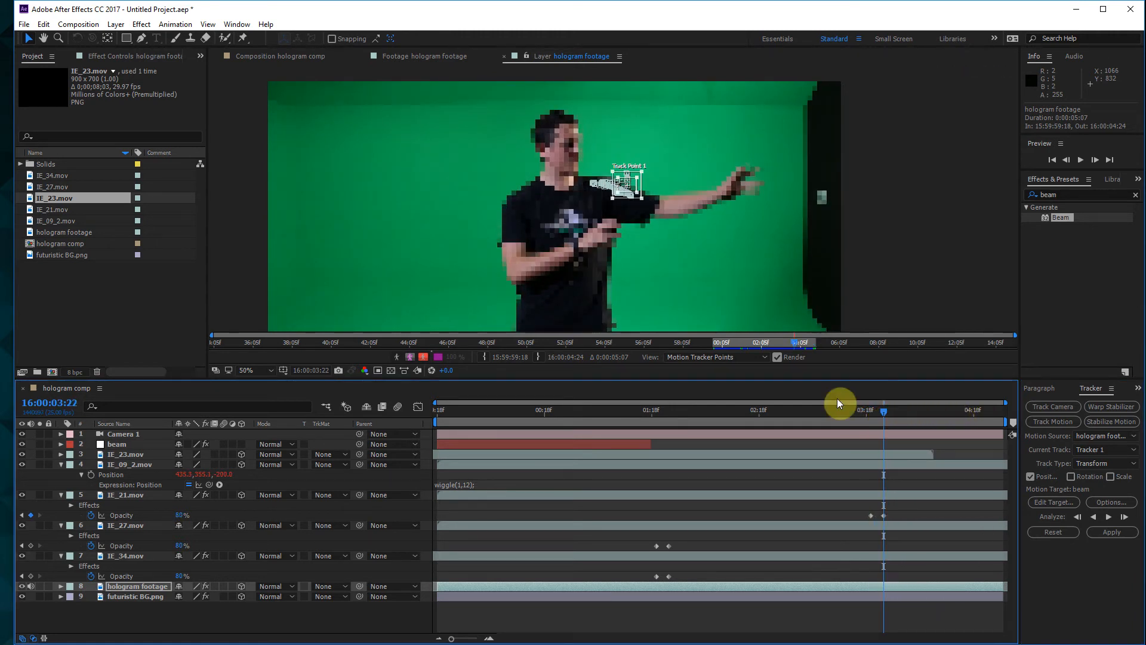
scroll(605, 203, "up", 2)
left_click_drag(607, 199, 575, 189)
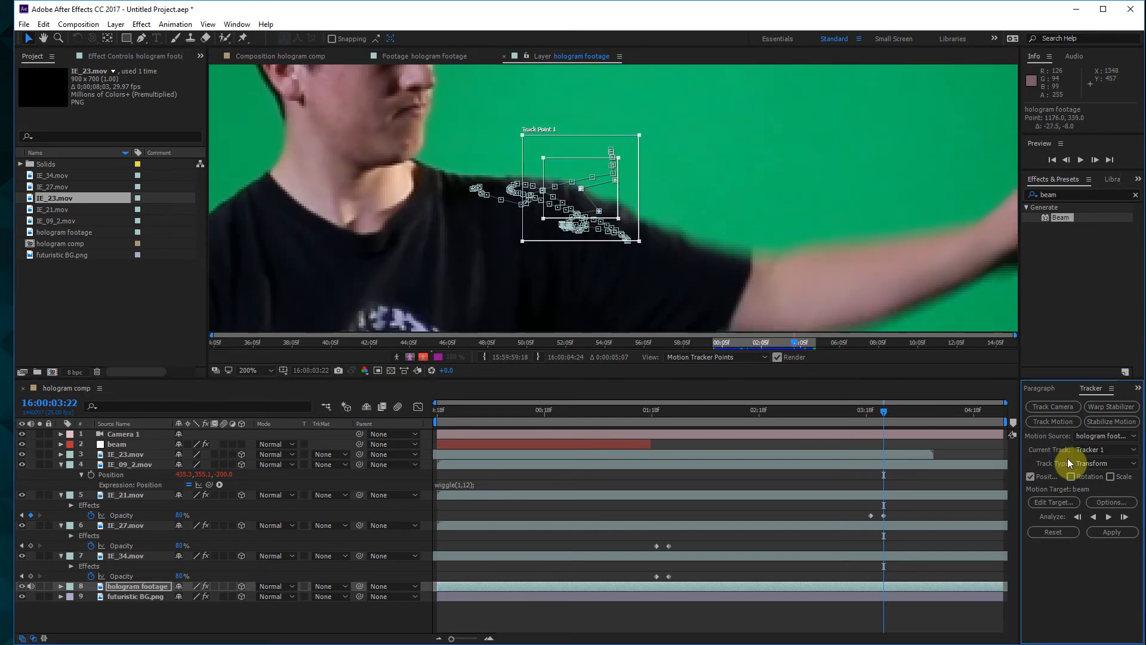
left_click(1109, 517)
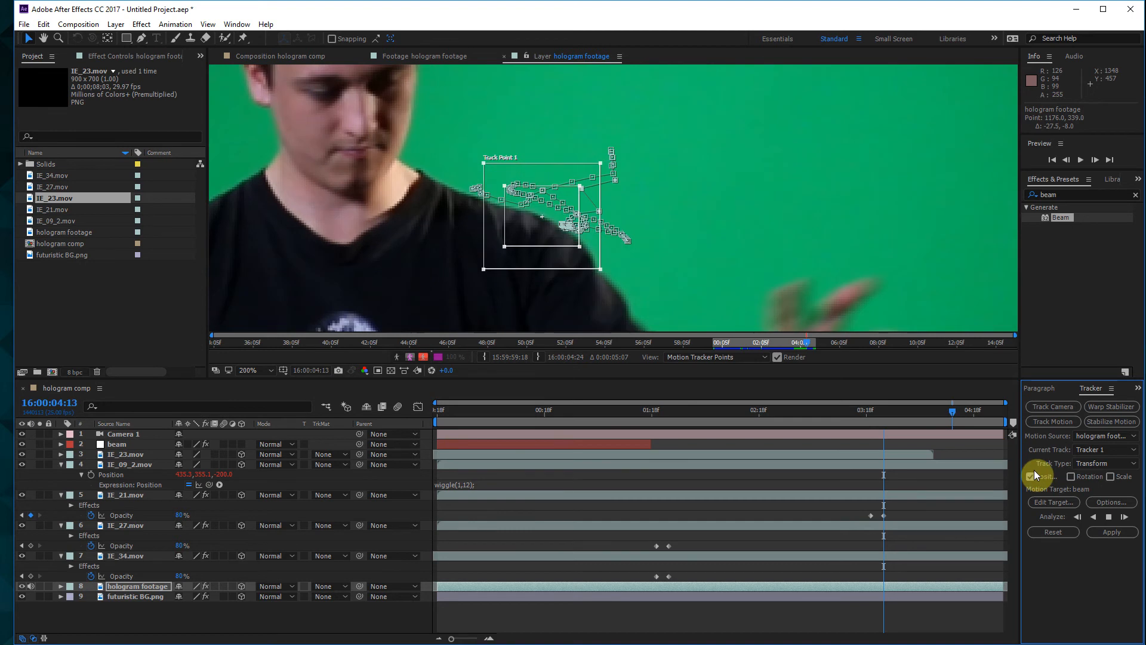
- Restart the shoulder analysis from 16:00:03:22 and reposition Track Point 1 on the shoulder edge at 1175.5, 326.7
left_click(1108, 517)
left_click_drag(923, 409, 882, 413)
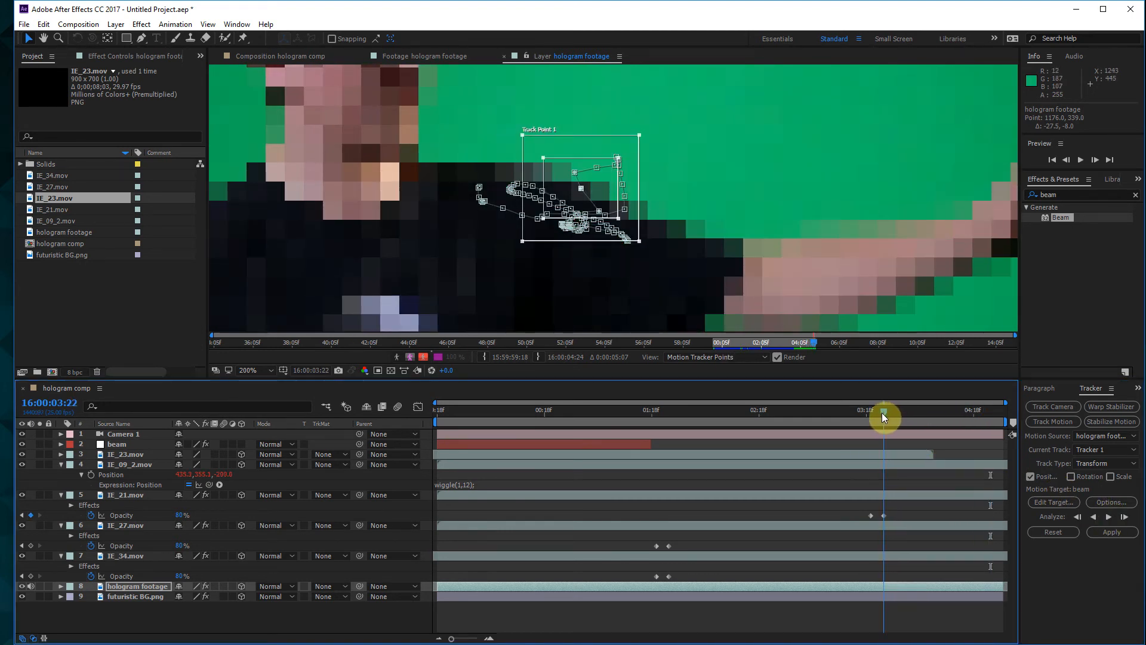
left_click(1109, 517)
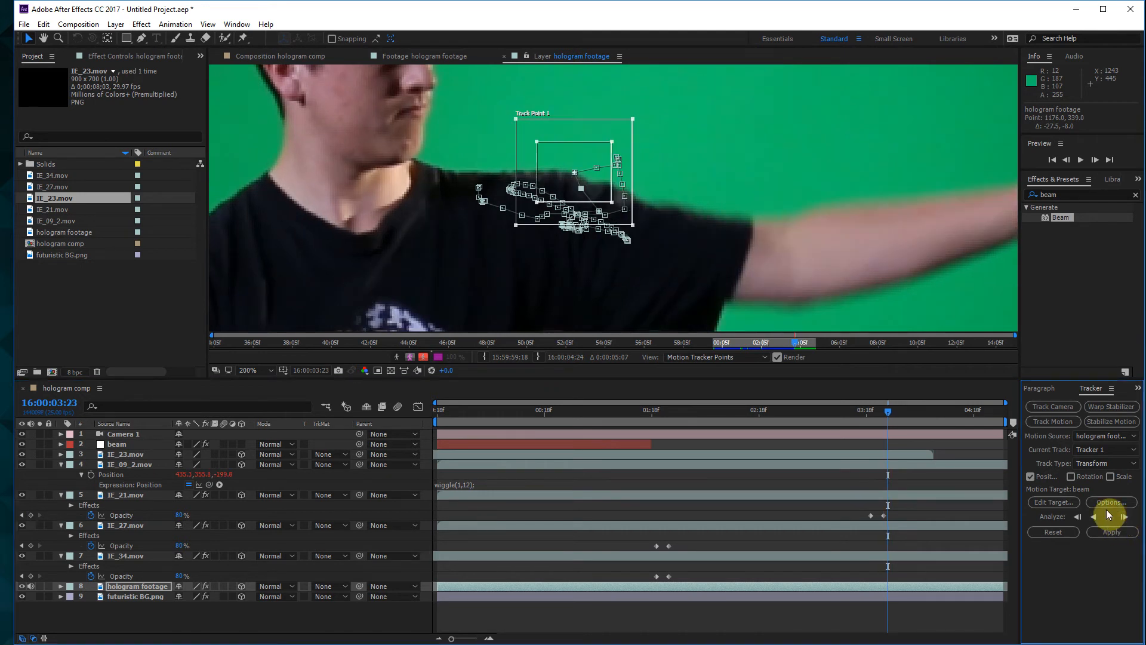
left_click_drag(571, 183, 577, 184)
- Analyze the shoulder track forward one frame at a time up to 16:00:04:08
left_click(1125, 518)
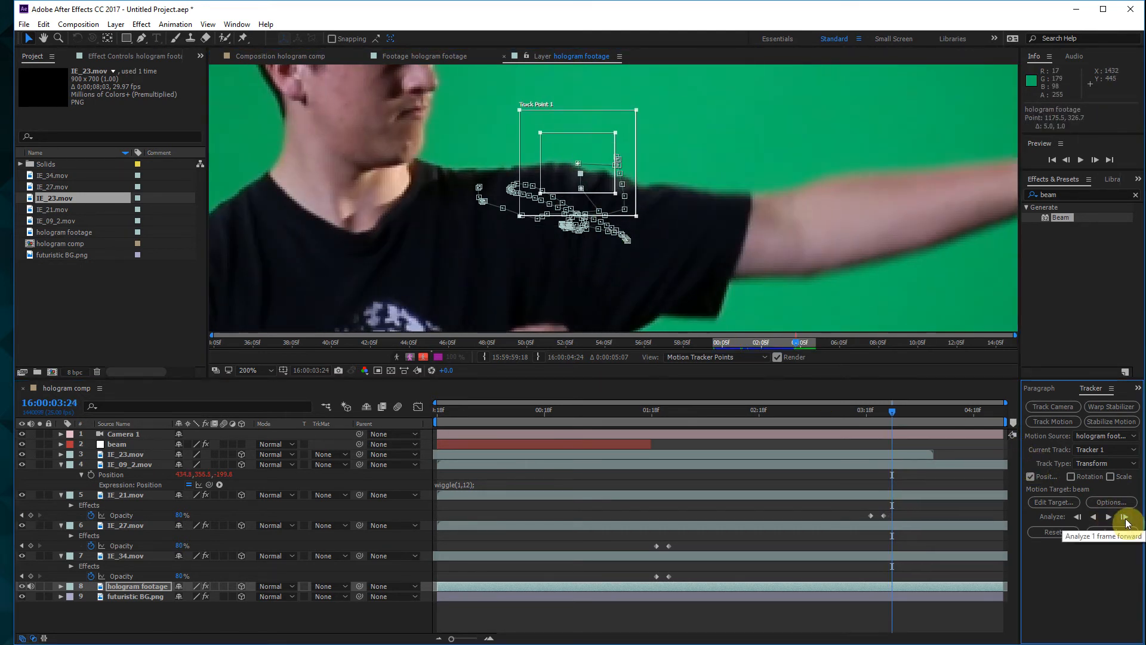
left_click(1124, 518)
left_click(1125, 518)
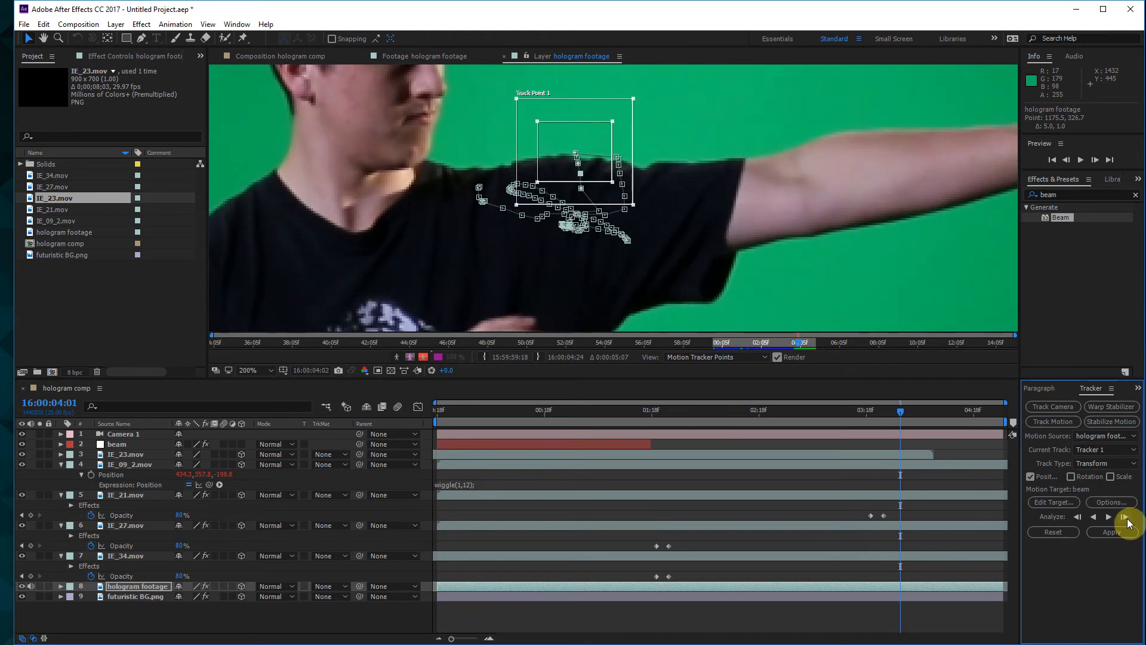
left_click(1125, 518)
left_click(1125, 518)
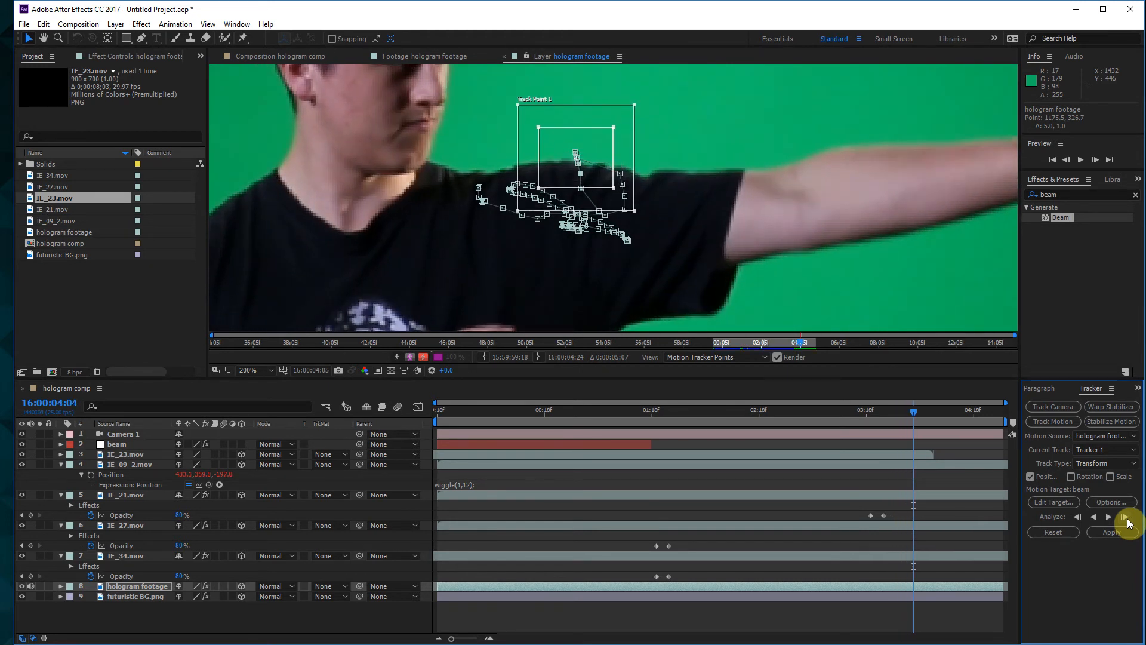
left_click(1125, 518)
left_click(1124, 518)
left_click(1125, 518)
left_click(1125, 518)
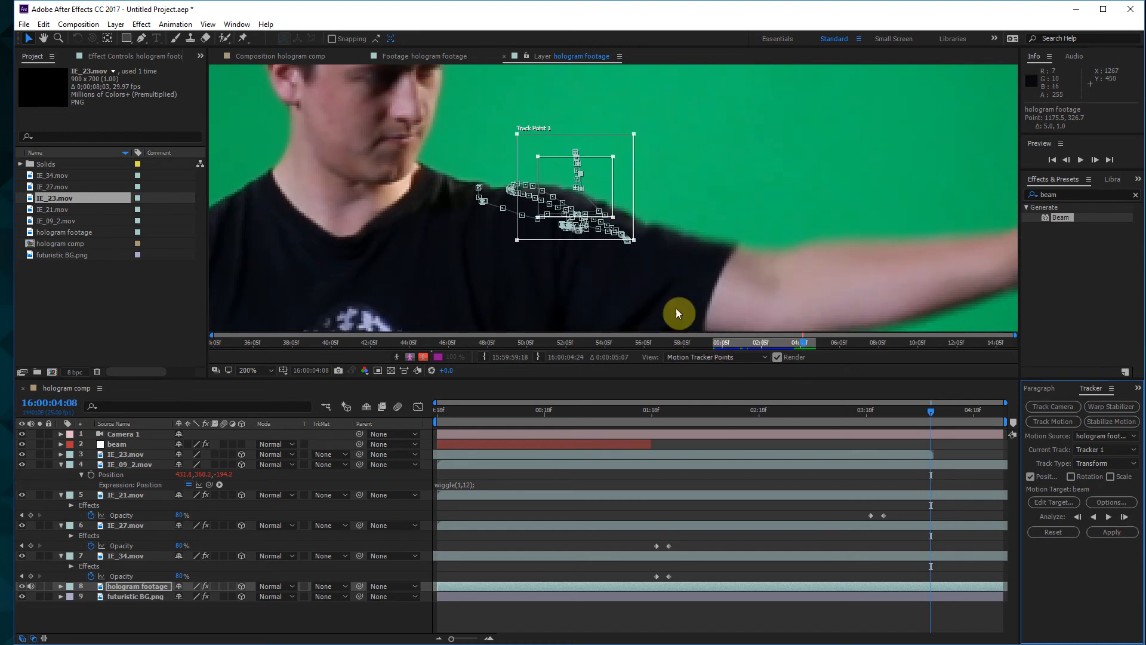
- Nudge Track Point 1 onto the shoulder edge at 1170.6, 342.1 and analyze frame by frame up to 16:00:04:16
left_click_drag(570, 200, 569, 205)
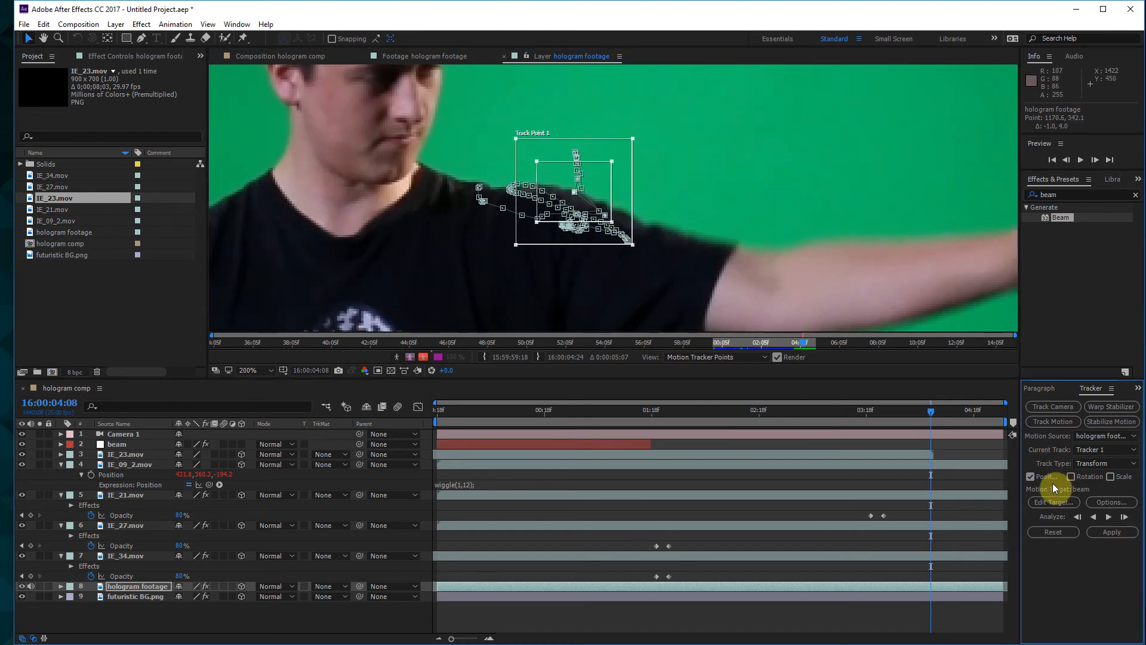
left_click(1125, 518)
left_click(1125, 518)
left_click(1125, 518)
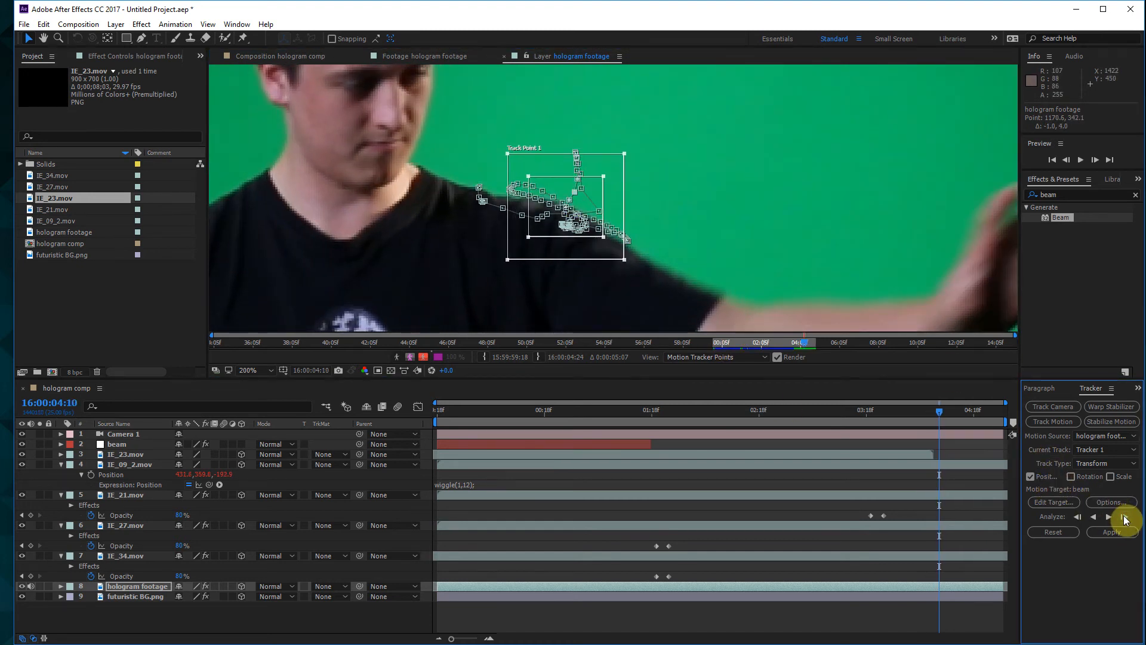
left_click(1125, 518)
left_click(1125, 518)
left_click(1124, 518)
left_click(1125, 518)
left_click(1125, 518)
left_click(1125, 518)
left_click(1125, 518)
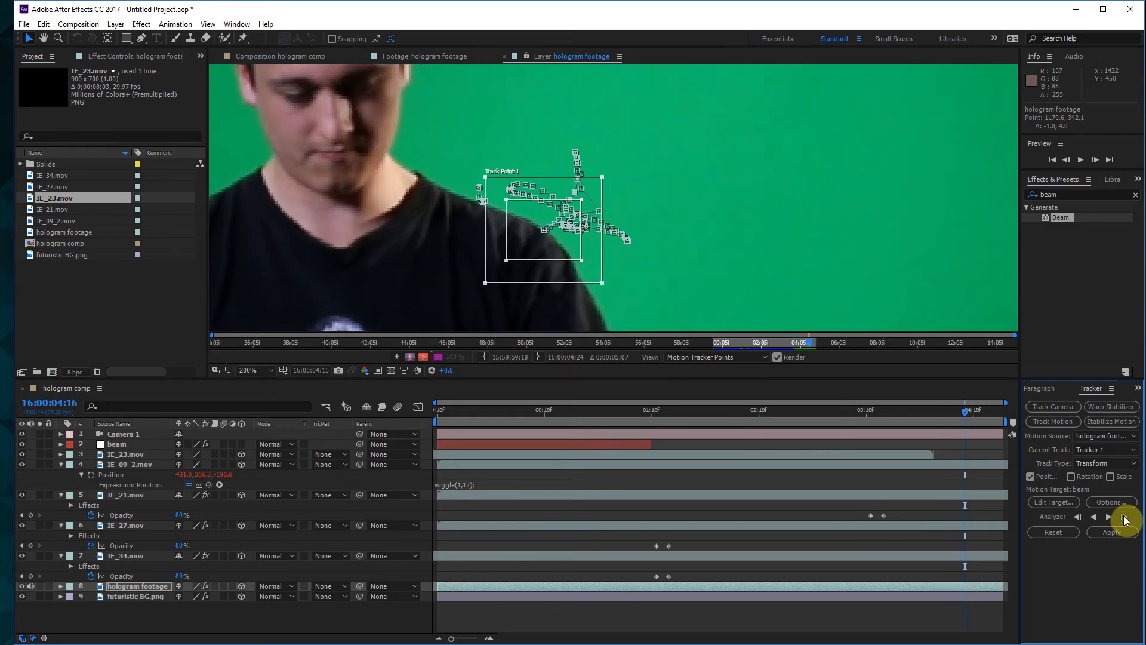
- Correct Track Point 1 slightly toward the shoulder edge and analyze the remaining frames one by one to 16:00:04:24
left_click(1125, 518)
left_click_drag(536, 235, 533, 236)
left_click(1125, 518)
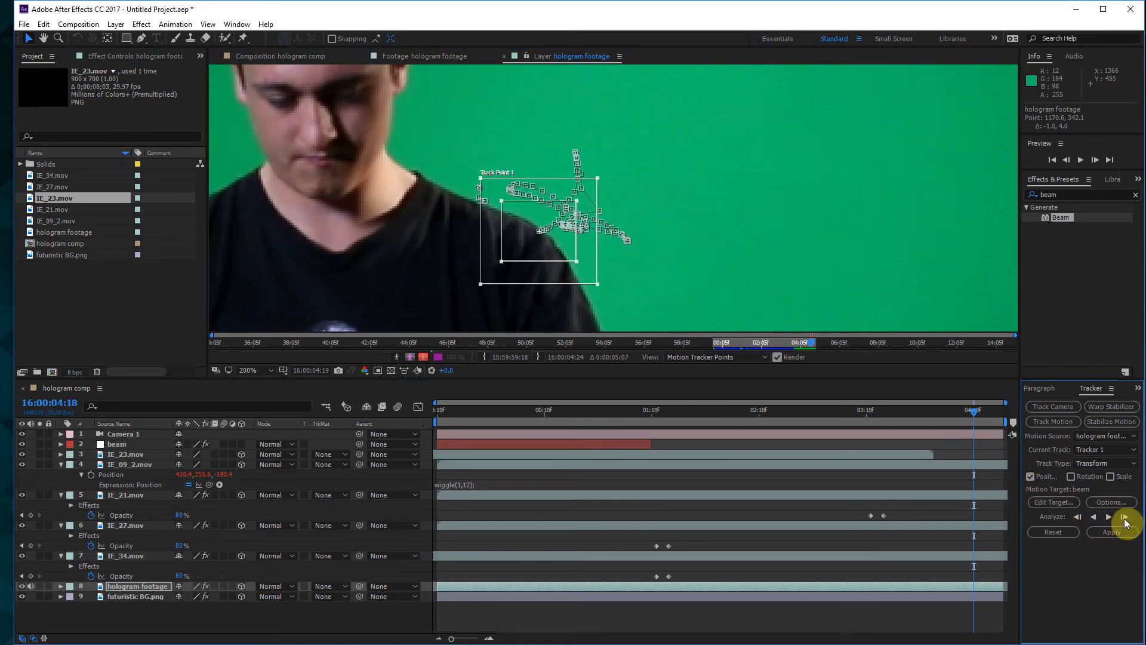
left_click(1125, 518)
left_click(1125, 518)
left_click(1125, 518)
left_click(1125, 518)
left_click(1125, 518)
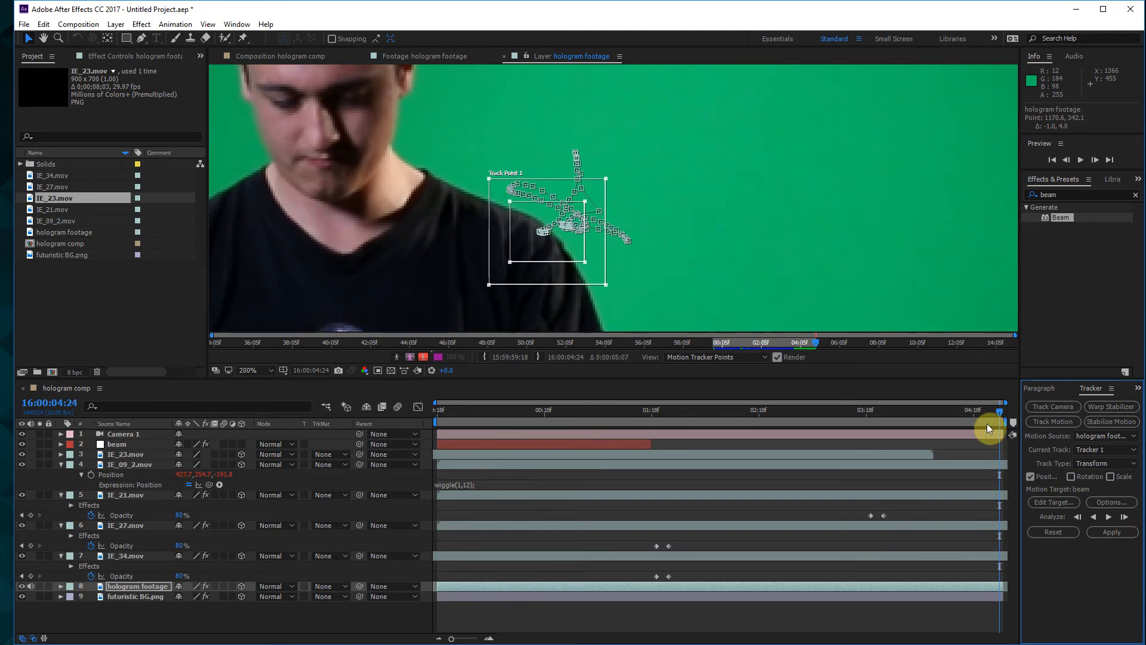
- Return to the first frame, 15:59:59:18, and add a null object to the hologram comp
left_click_drag(965, 416, 145, 429)
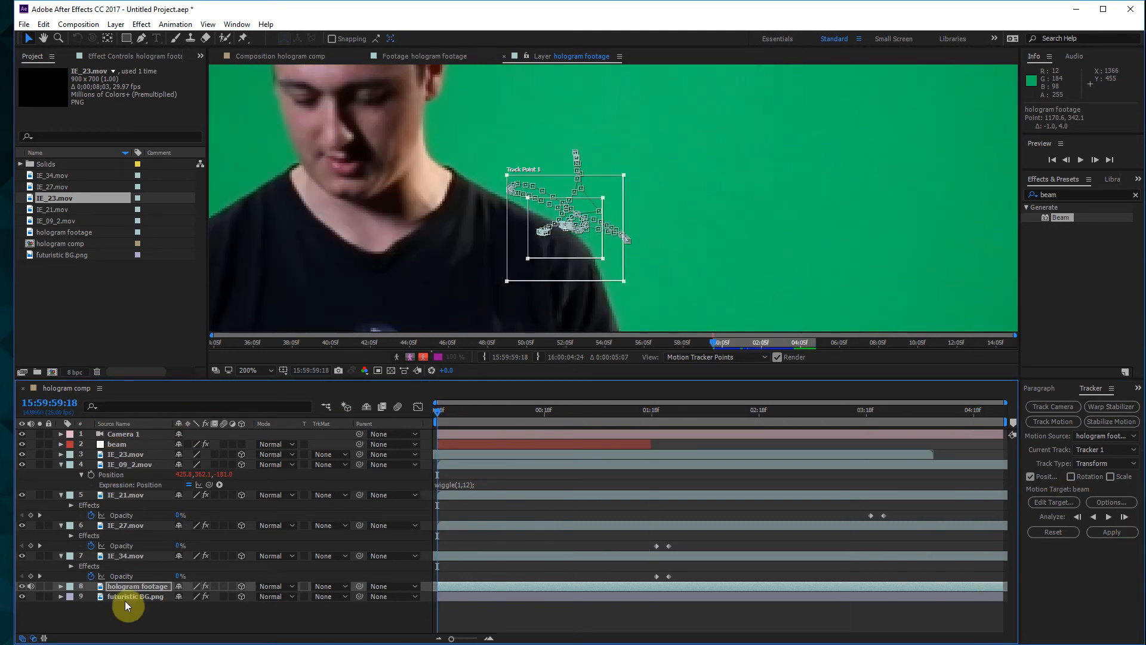
left_click(141, 617)
right_click(141, 618)
mouse_move(245, 499)
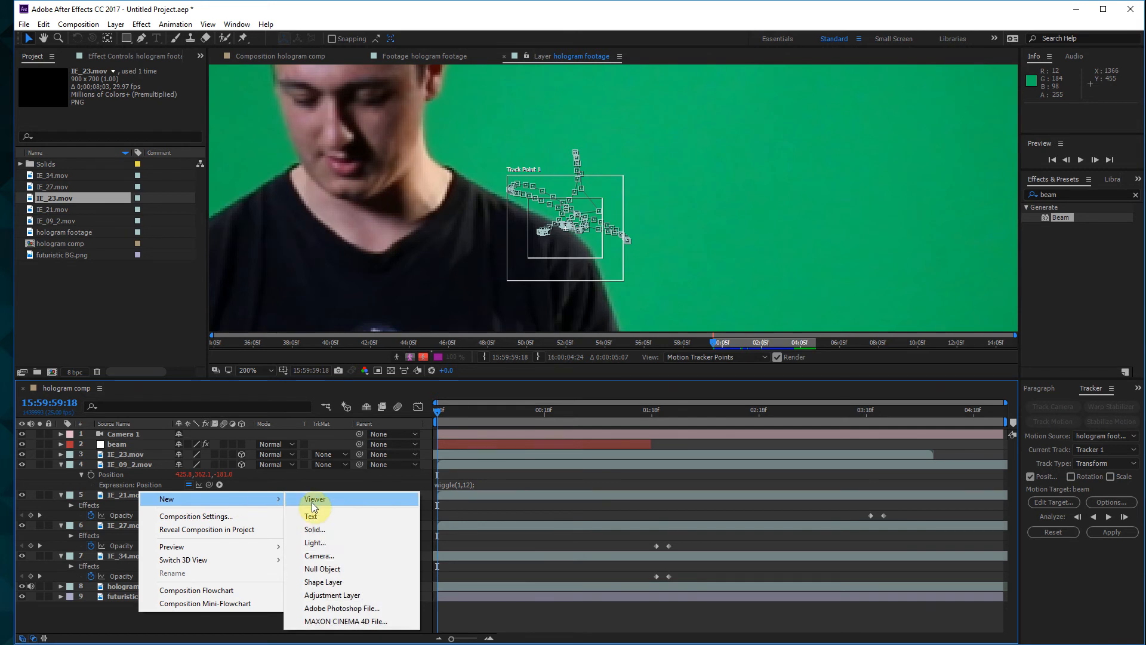
left_click(332, 568)
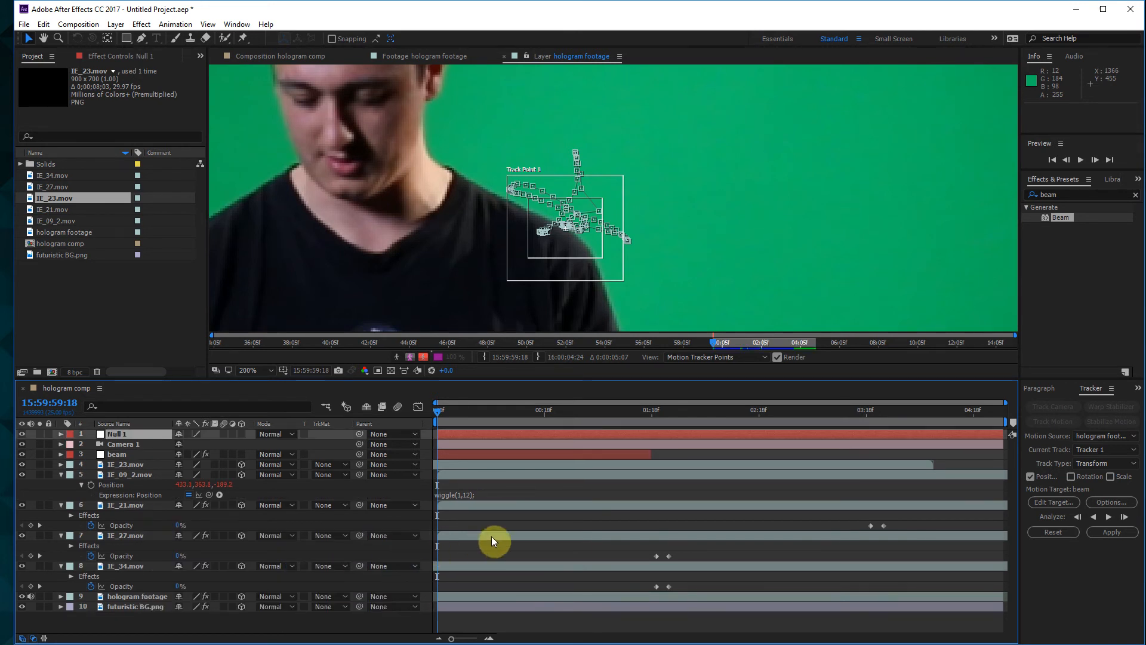
- Rename the null layer as "tracking shoulder" and move it directly above the hologram footage layer
left_click(138, 437)
key("Return")
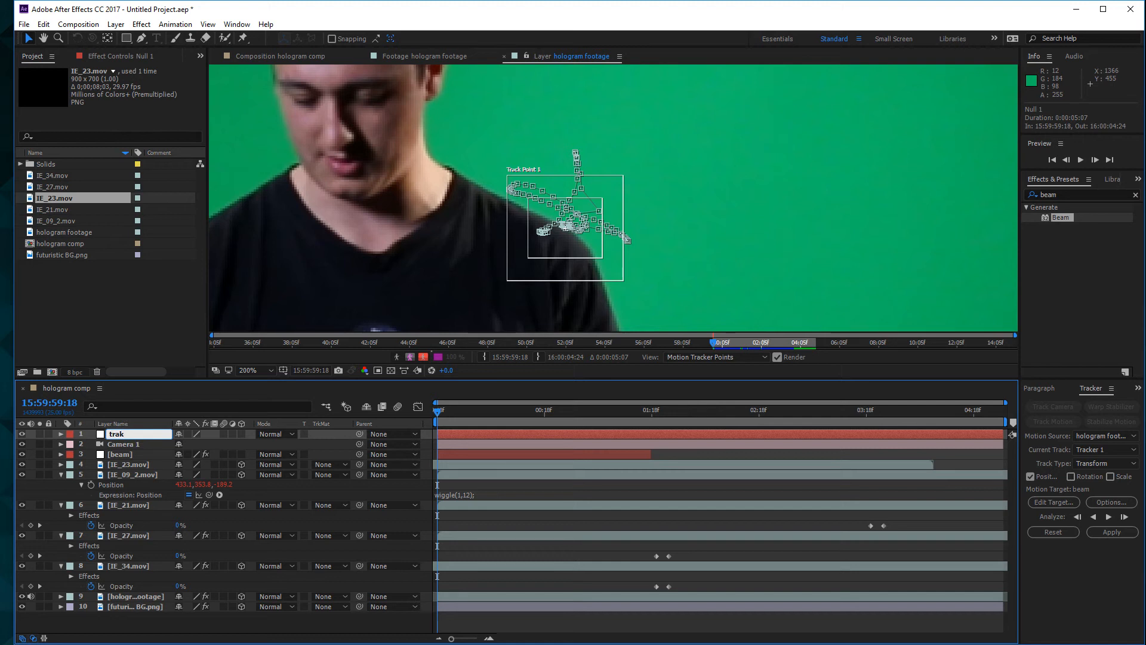
type("track holder")
left_click(137, 437)
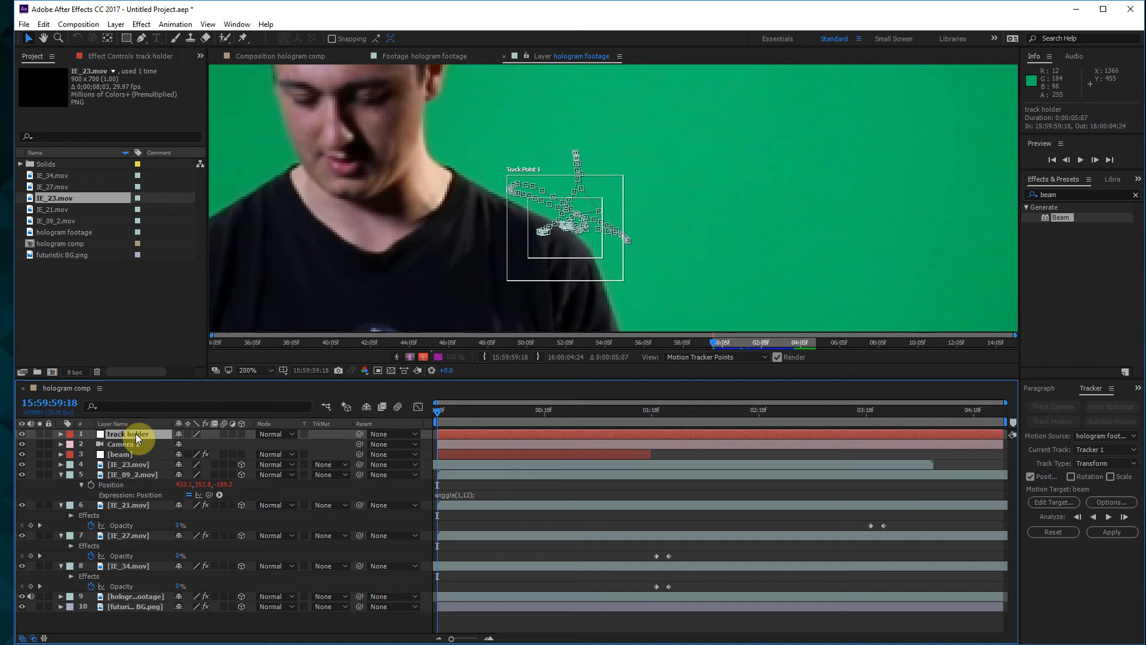
key("Return")
type("tracking sholde")
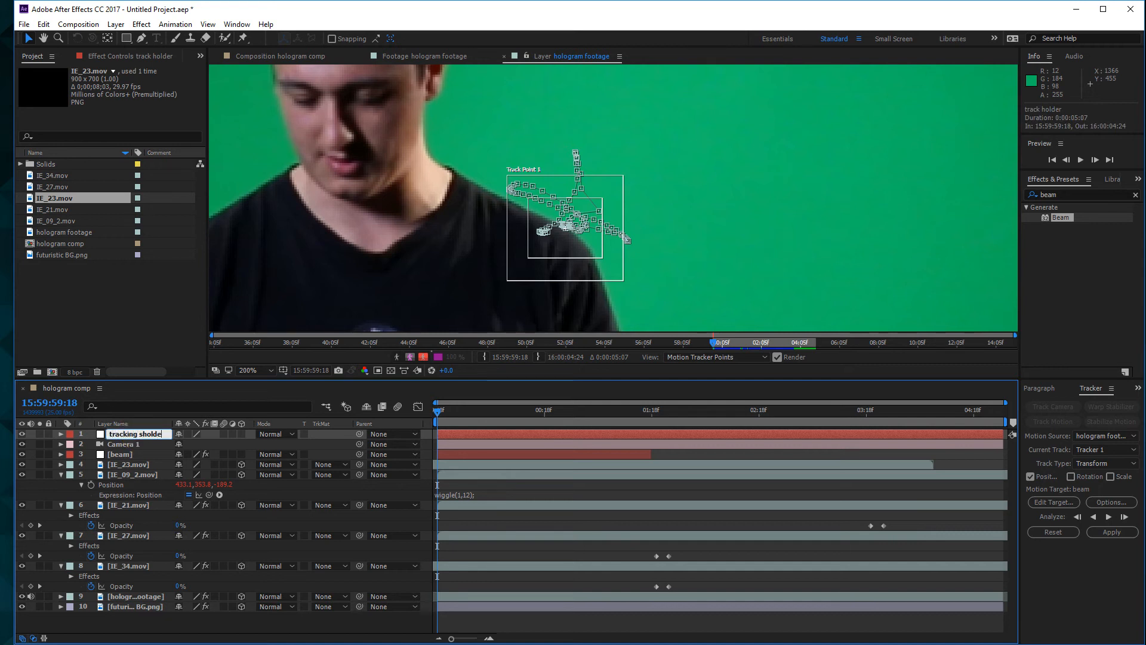
type("r")
left_click(135, 438)
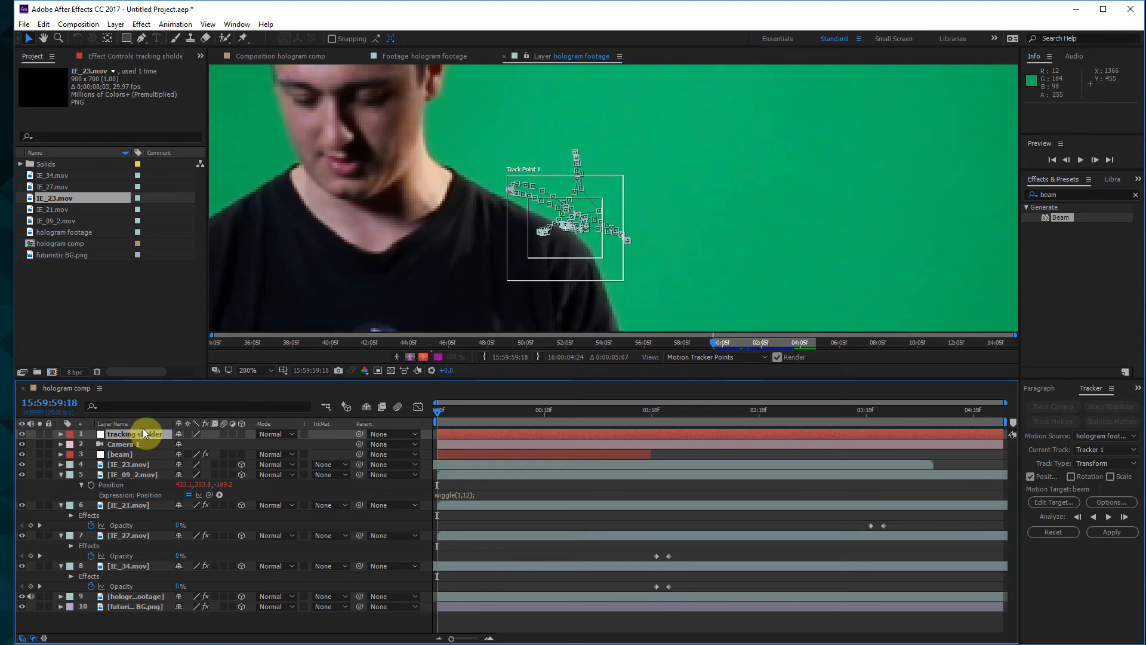
key("Return")
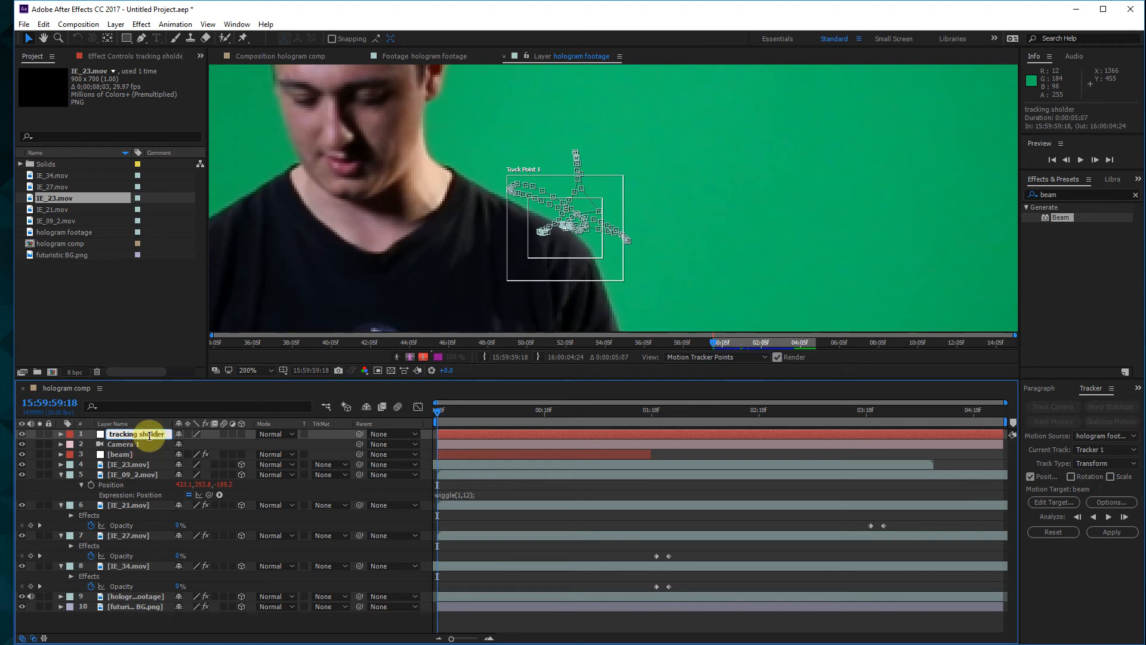
key("Return")
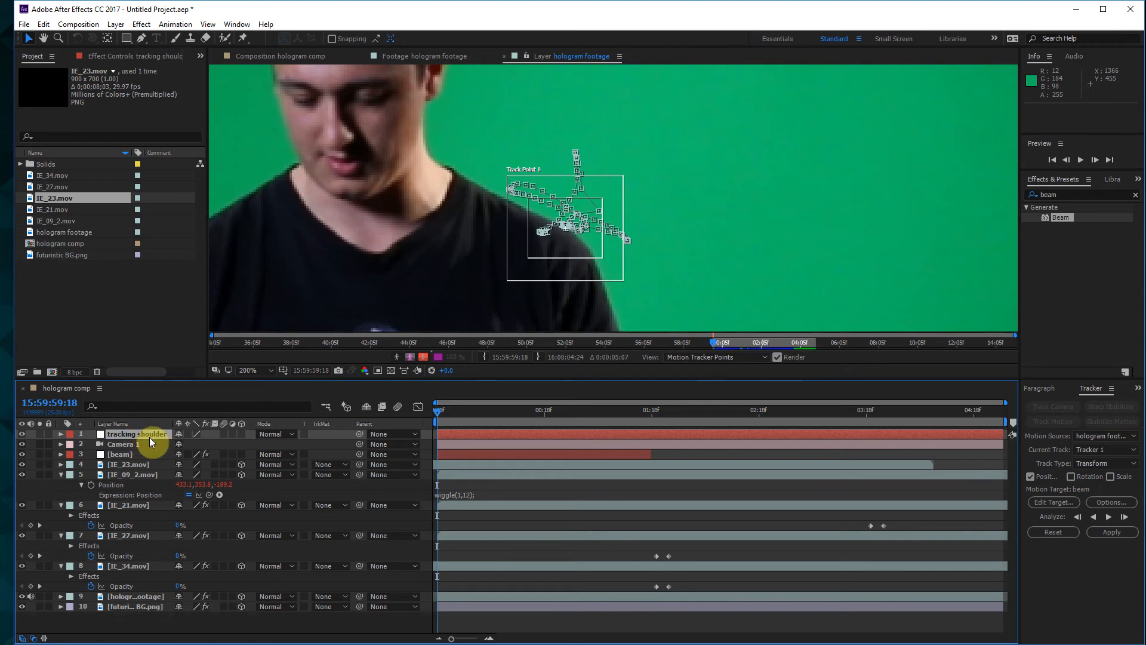
left_click_drag(154, 442, 139, 589)
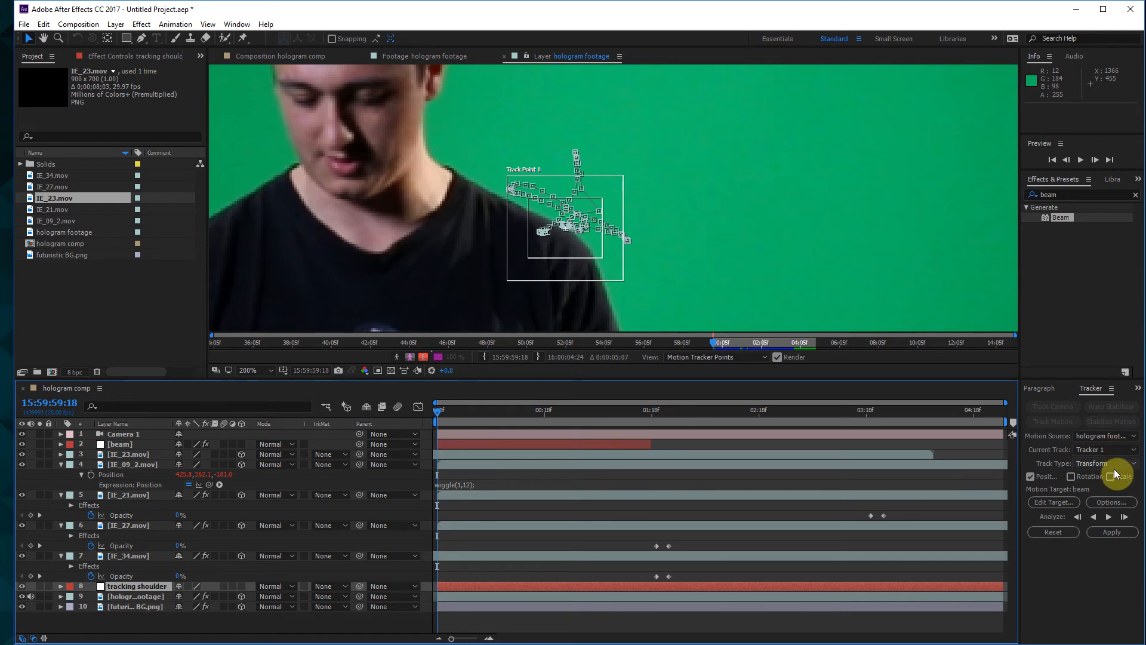
- Set the tracking shoulder null as the motion target and apply the shoulder track to it in X and Y
left_click(1051, 502)
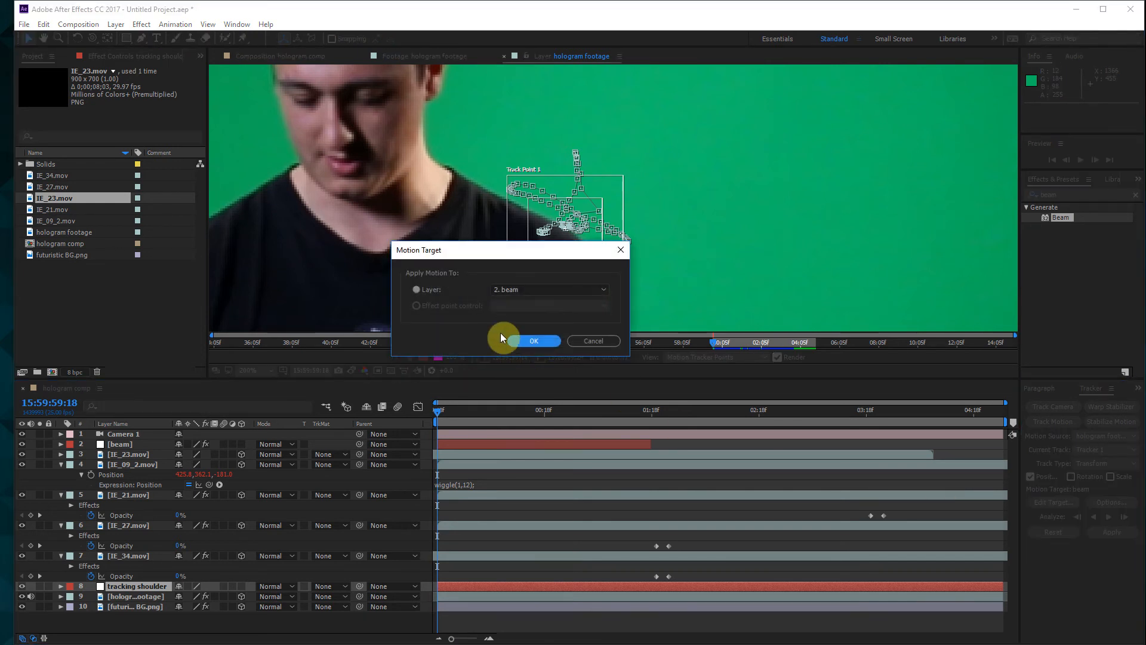
left_click(525, 290)
left_click(547, 396)
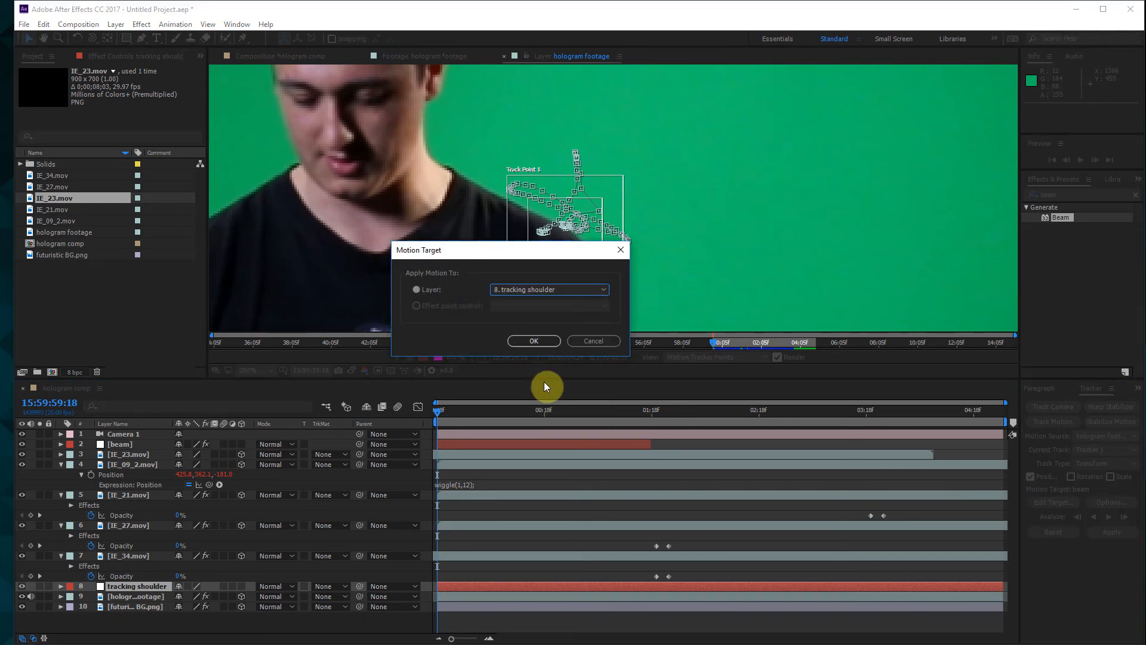
left_click(536, 341)
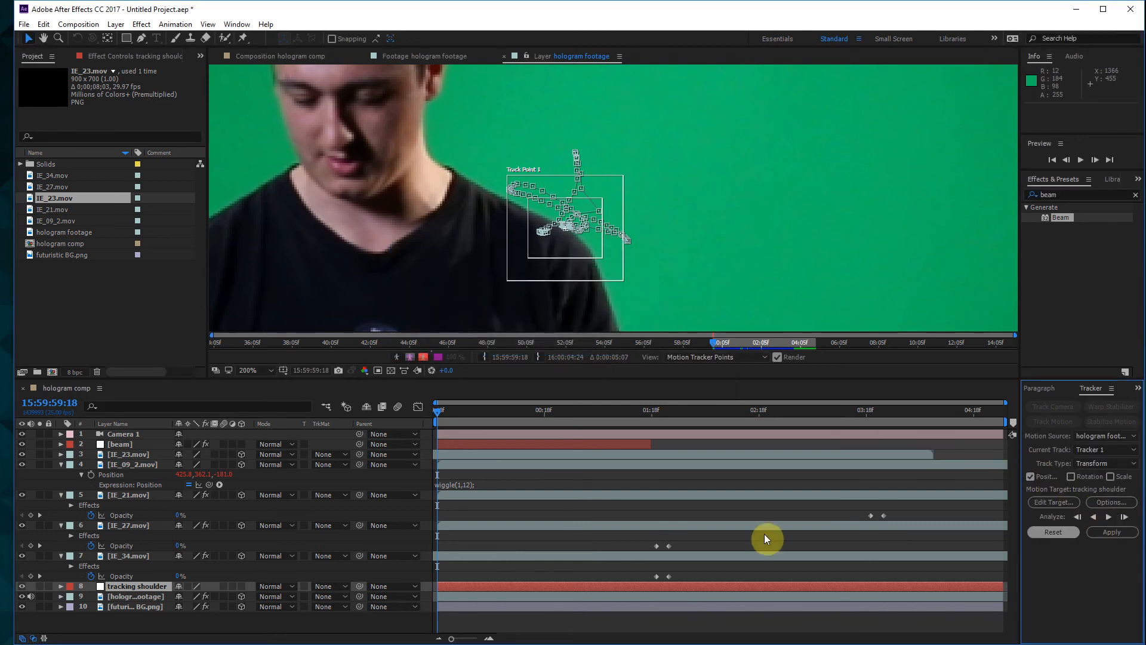
left_click(136, 585)
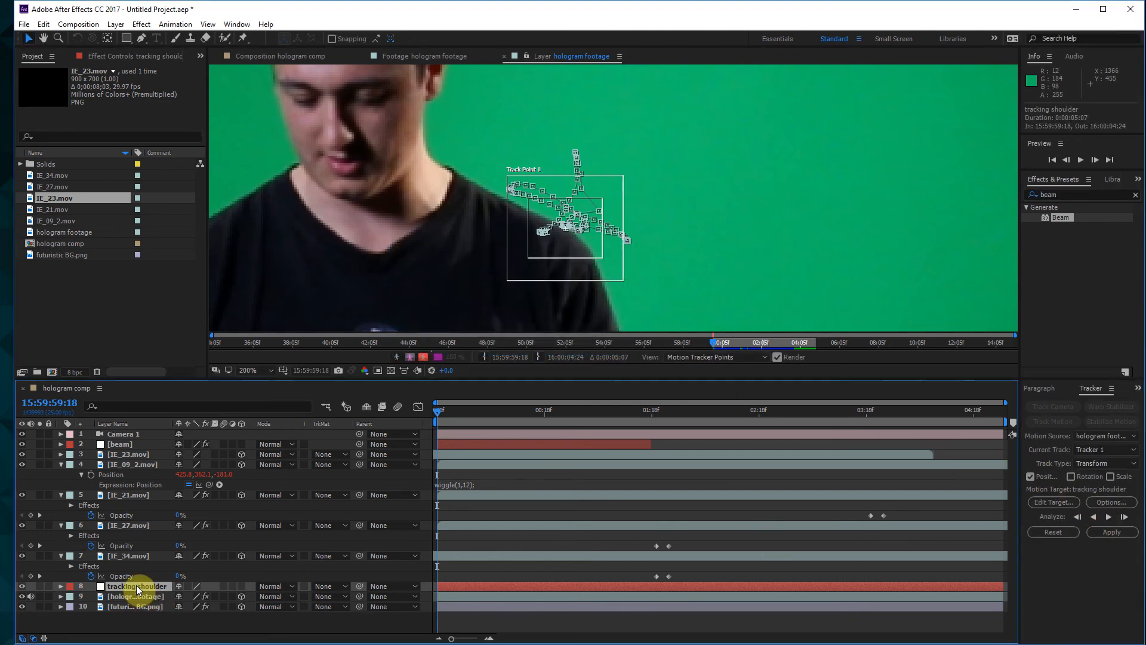
left_click(1107, 533)
left_click(531, 327)
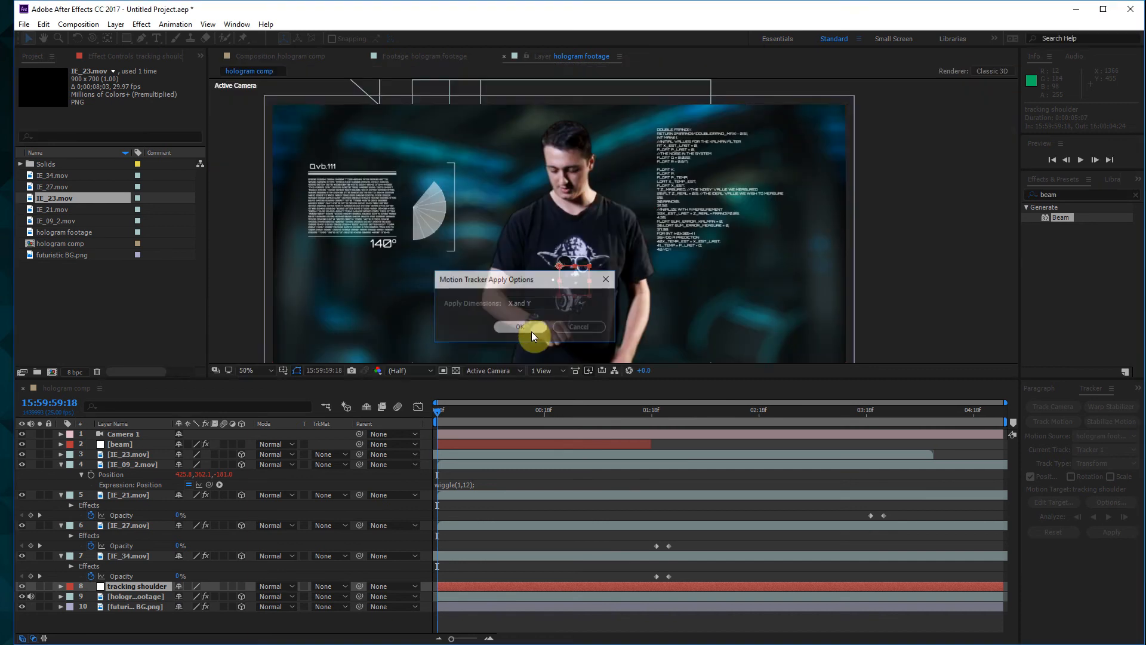
- Check the null's tracked motion up to 16:00:01:21 and hide the tracking shoulder layer
left_click(460, 410)
left_click_drag(459, 410, 665, 432)
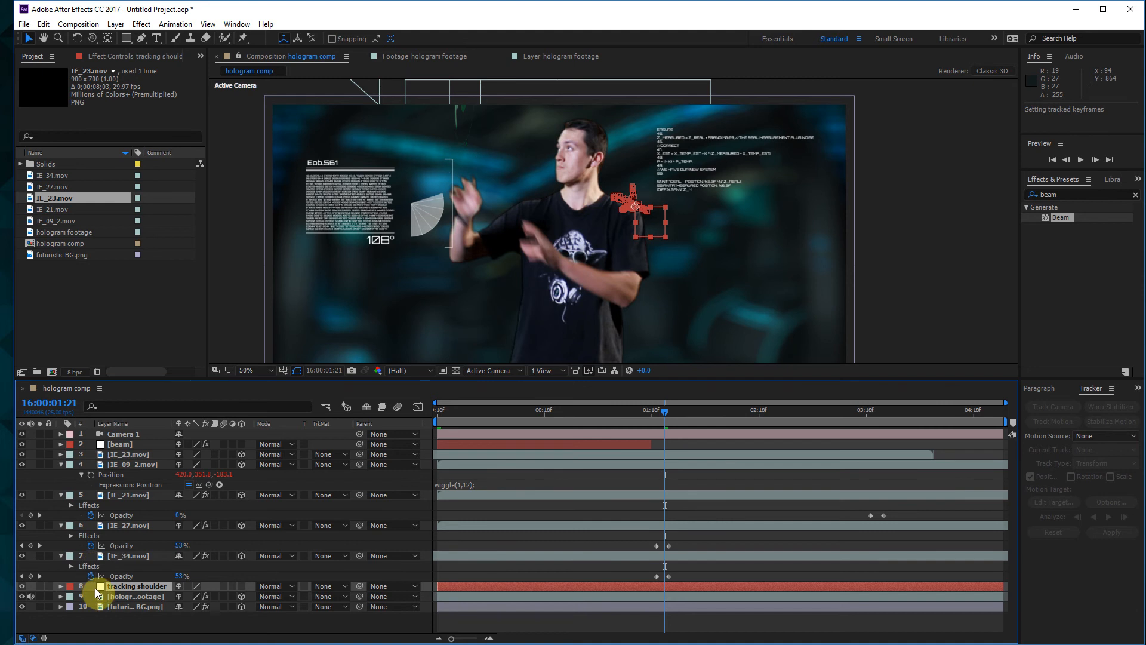
left_click(111, 586)
left_click(22, 586)
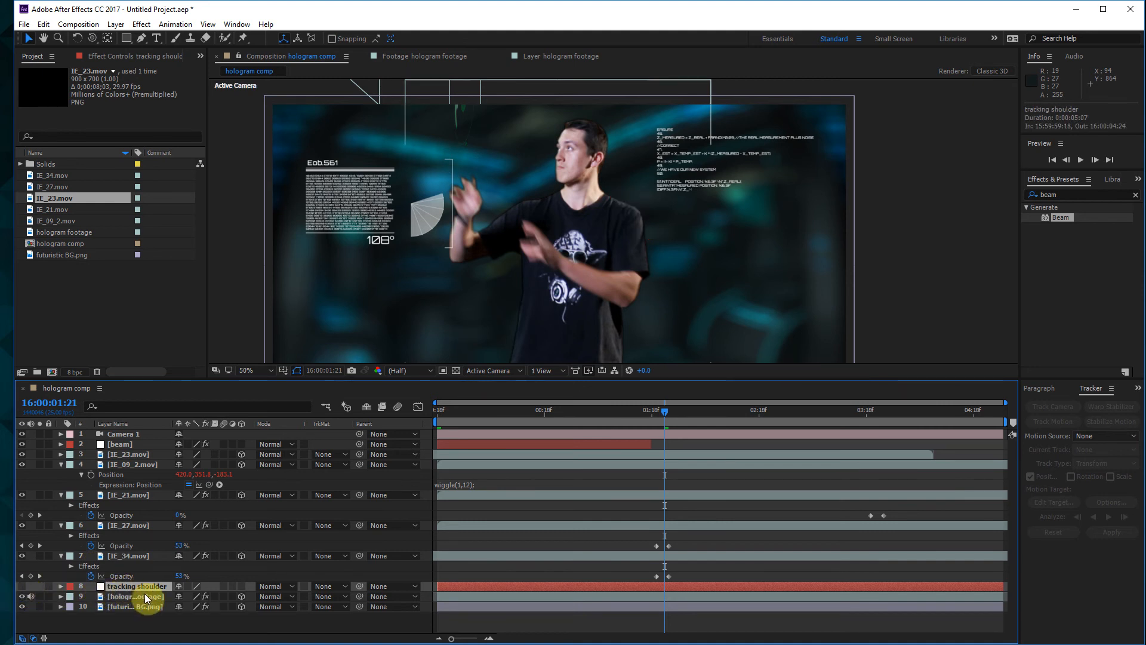
- Parent the IE_23.mov layer to the tracking shoulder null and play a preview of the composition
left_click(138, 456)
left_click(21, 454)
left_click(22, 454)
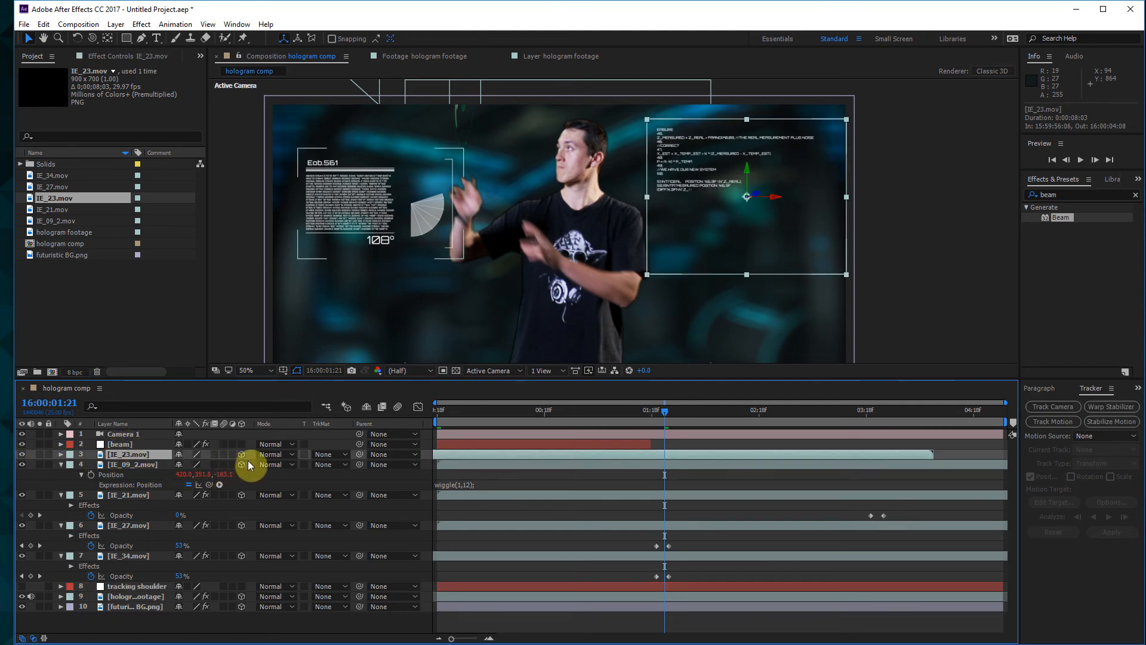
left_click_drag(359, 454, 132, 588)
left_click_drag(649, 411, 582, 418)
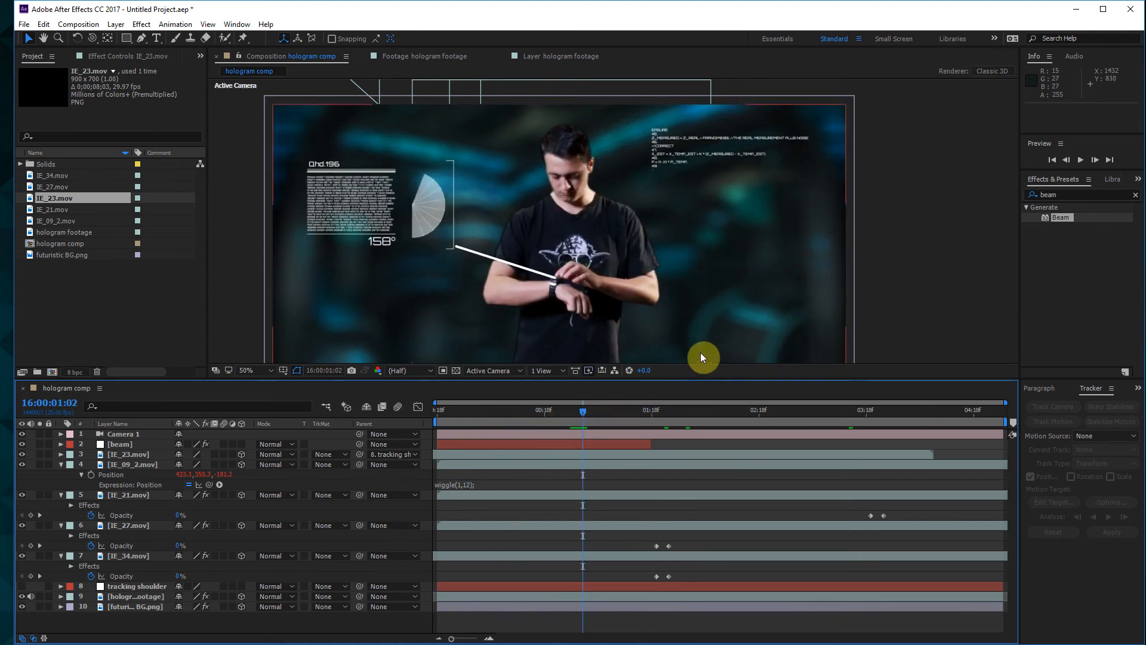
key("space")
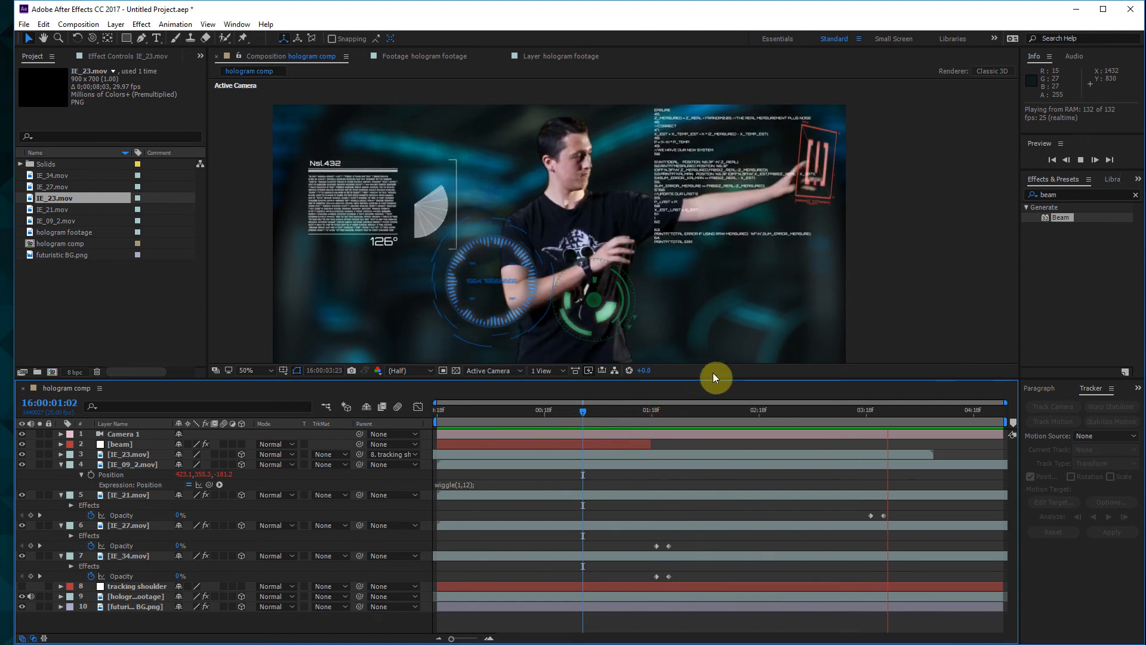
- Check IE_23.mov up to 16:00:04:03 and shift its layer 17 frames later, so it ends at 16:00:05:00
left_click(849, 412)
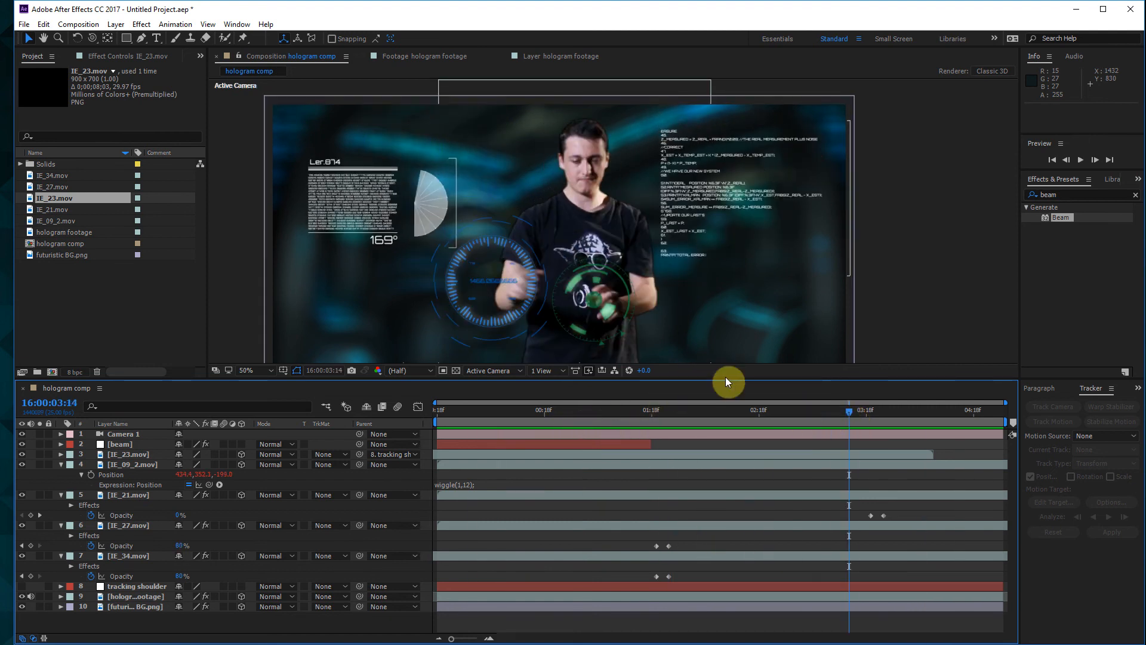
left_click(681, 223)
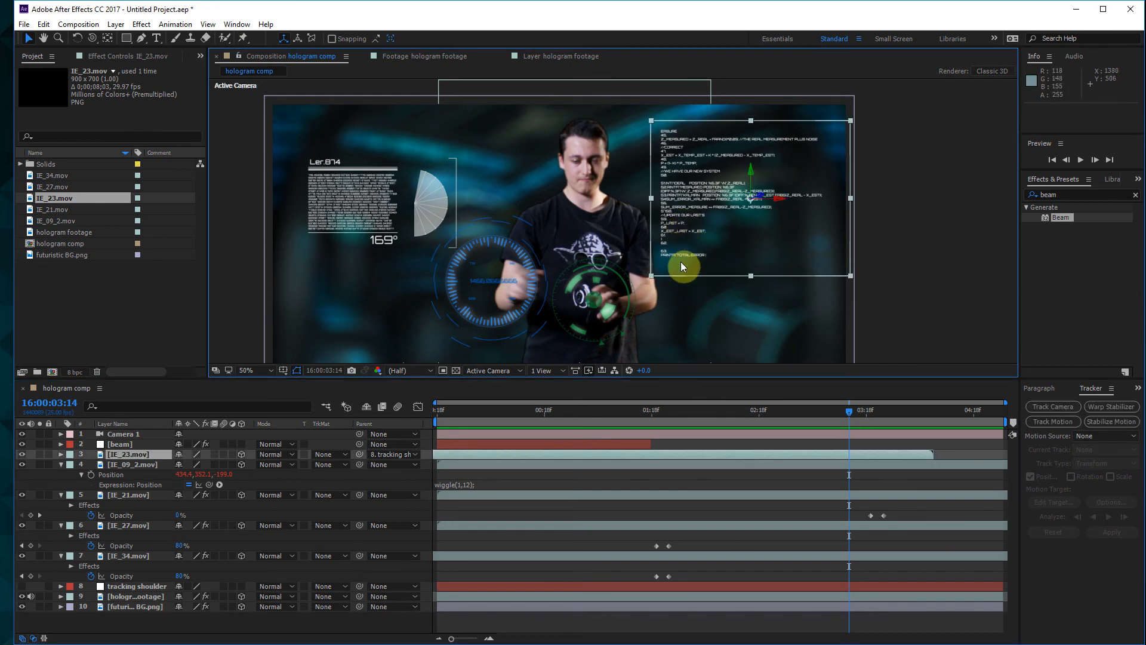
left_click(711, 417)
left_click_drag(710, 417, 910, 385)
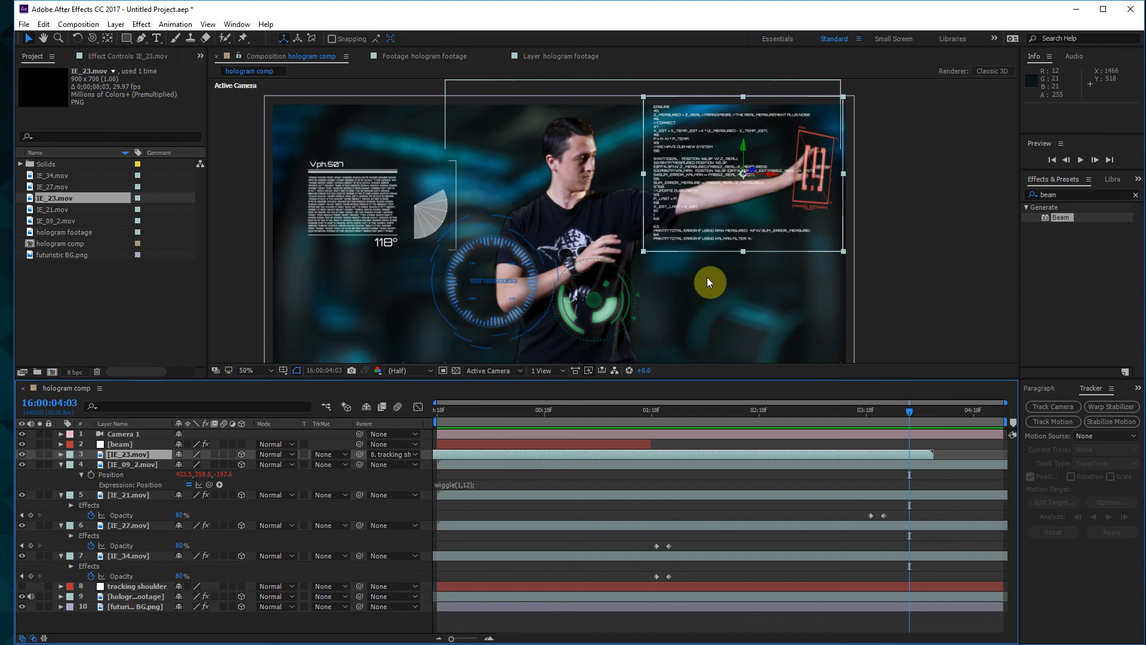
left_click_drag(673, 453, 736, 451)
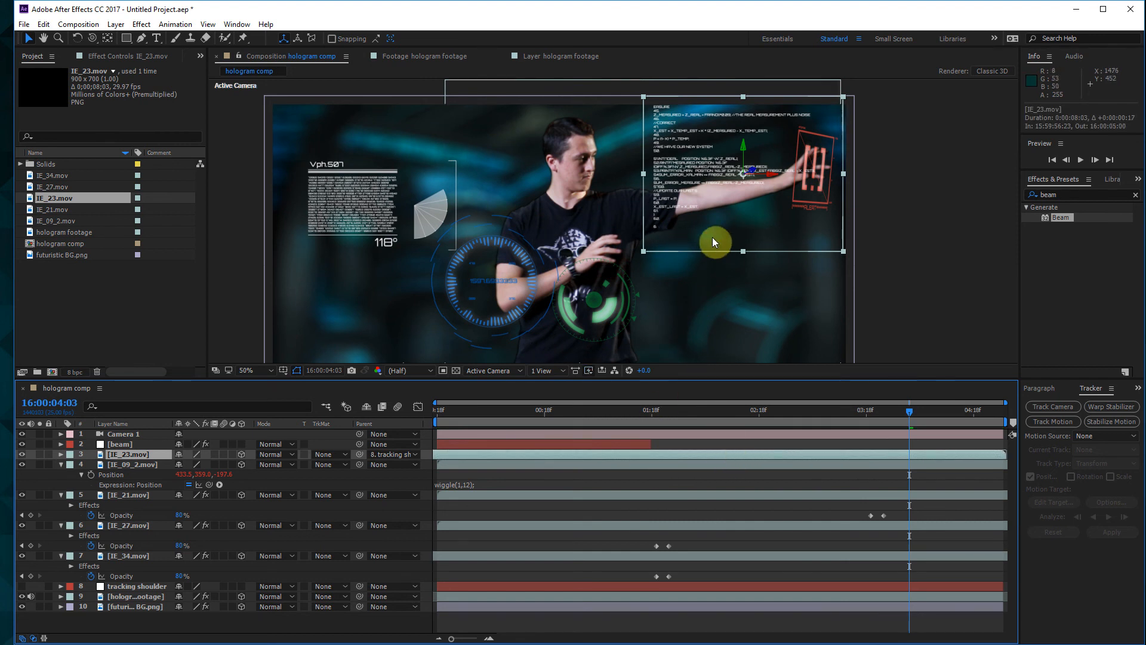
- In Custom View 1, push the IE_23.mov layer back along Z to about -88.4, closer to the actor, and return to Active Camera
left_click(490, 370)
left_click(517, 500)
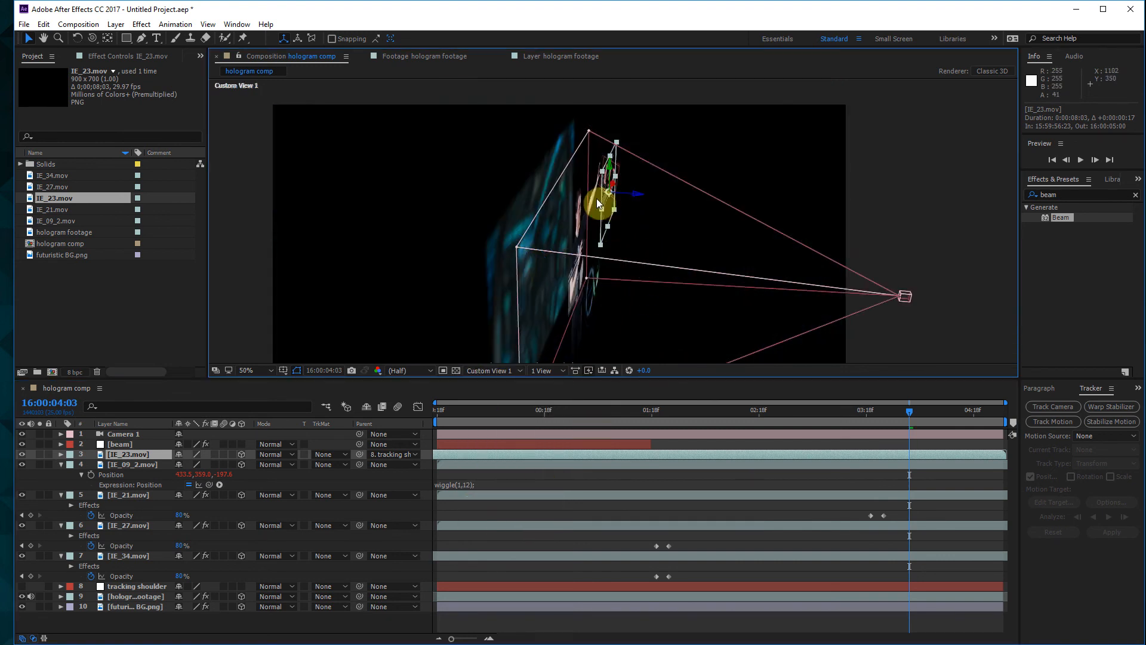
scroll(596, 198, "up", 4)
left_click_drag(766, 202, 714, 199)
left_click(649, 230)
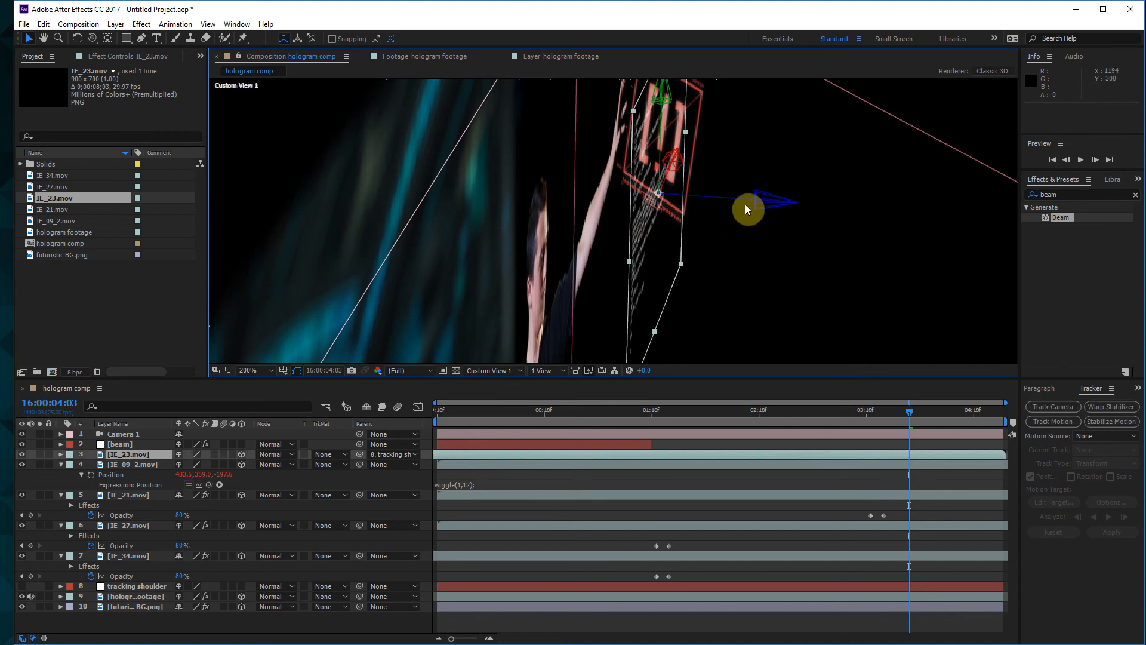
left_click_drag(766, 200, 635, 196)
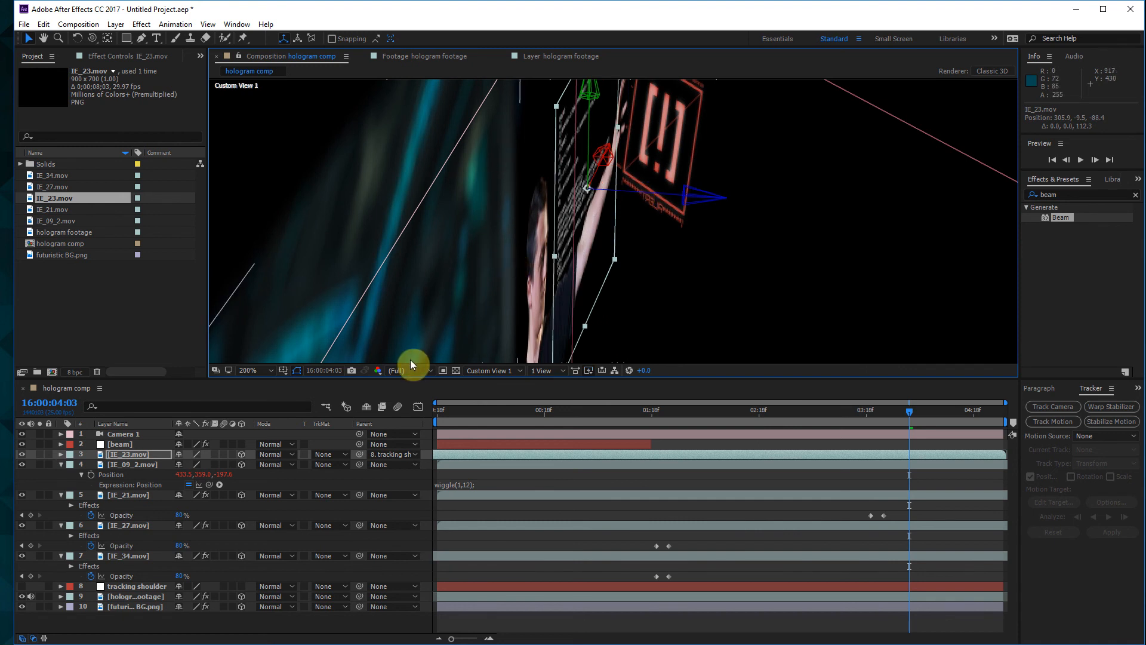
left_click(492, 370)
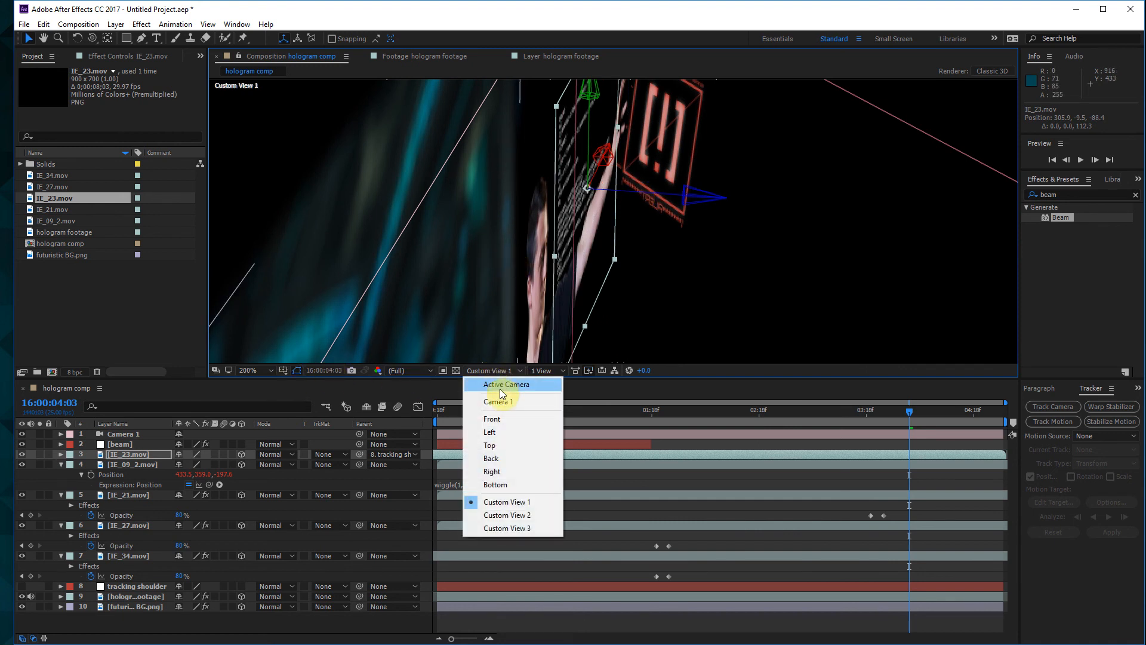
left_click(500, 388)
scroll(736, 245, "down", 4)
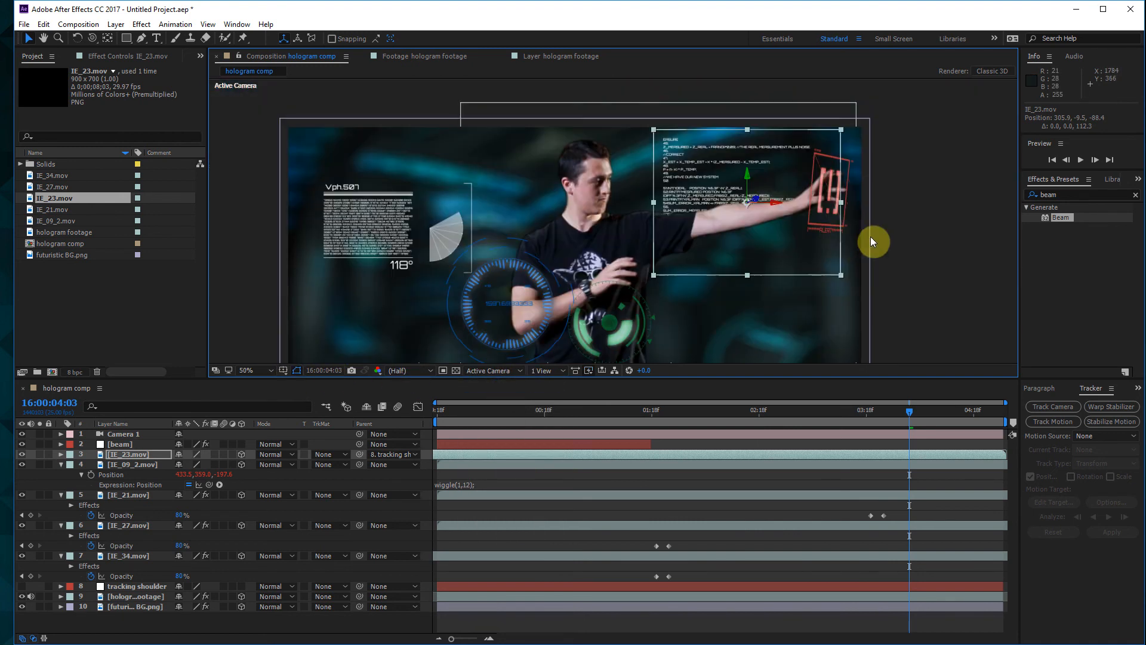
- Preview the composition from its start with the whole frame fitted in the viewer, and stop at 16:00:00:09
left_click_drag(879, 414, 423, 436)
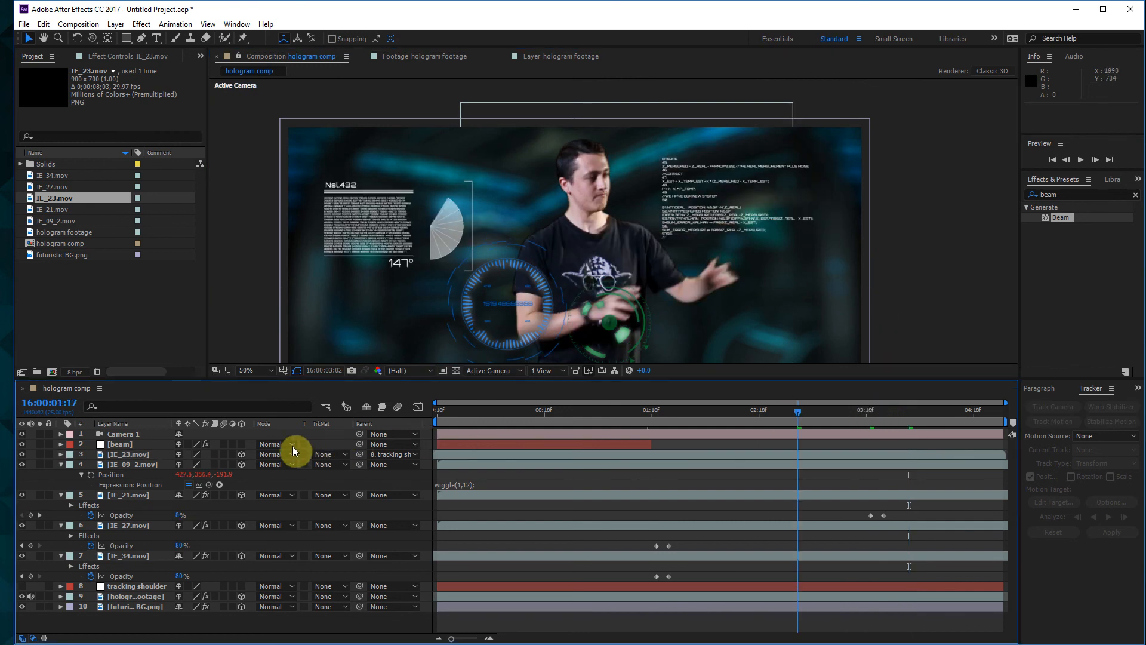
key("space")
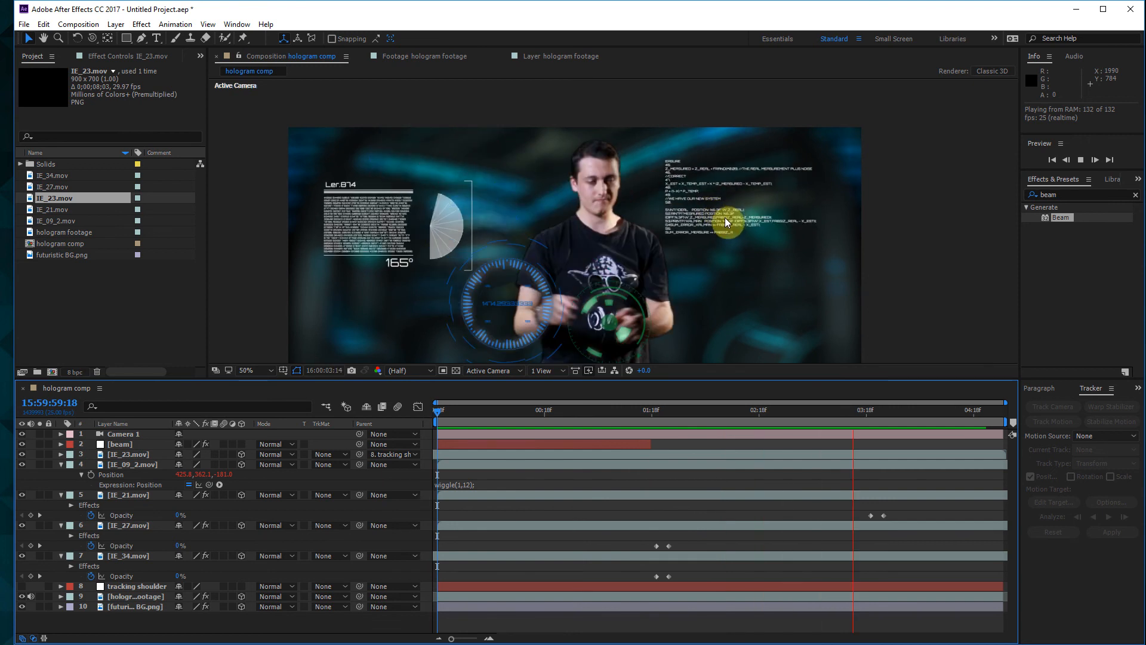
left_click(267, 370)
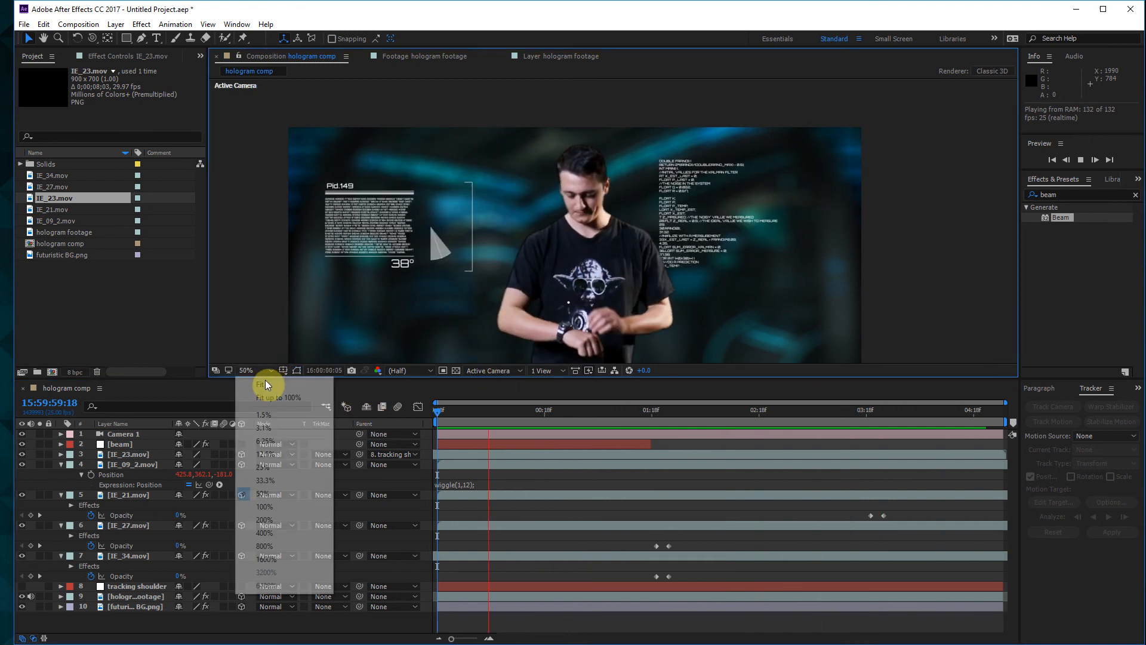
left_click(265, 384)
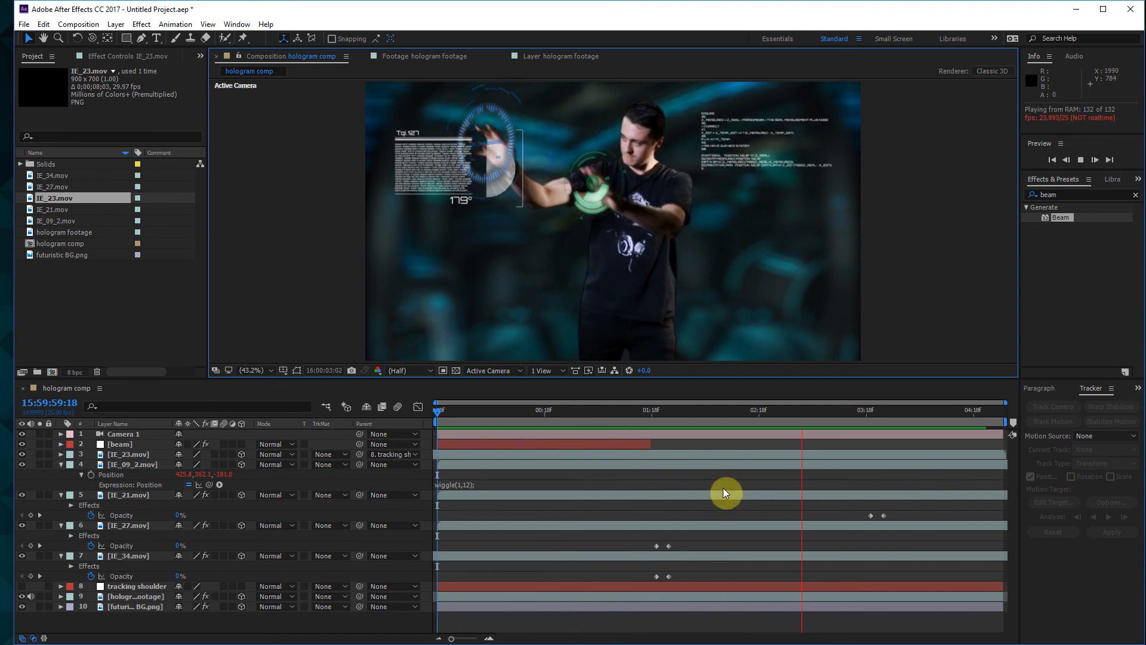
left_click(505, 414)
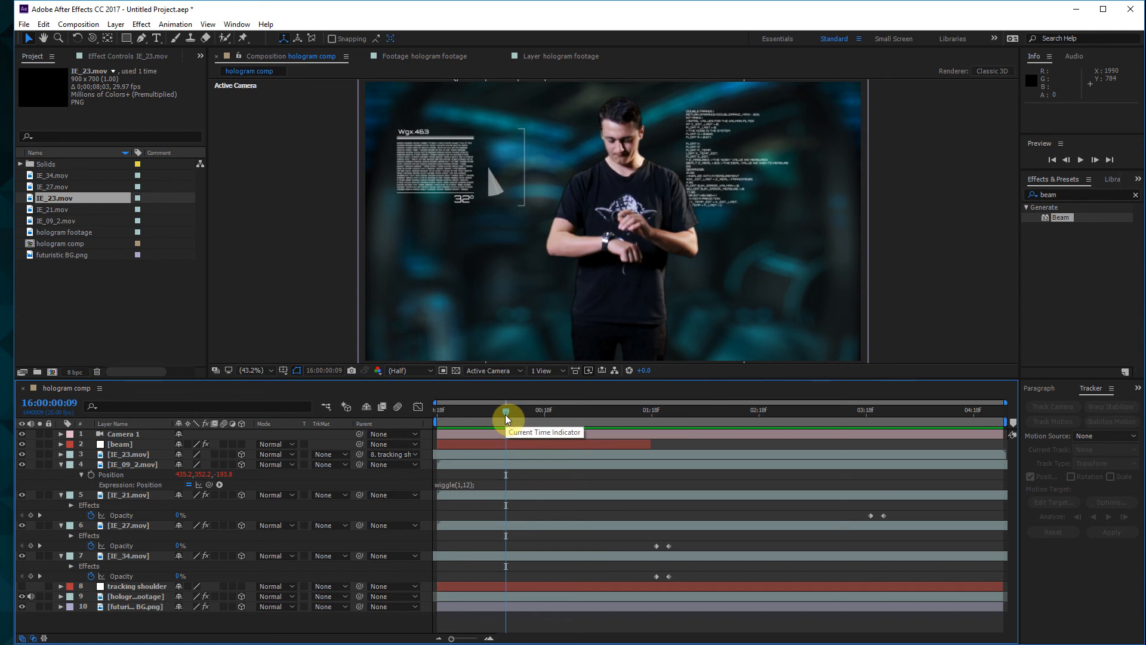